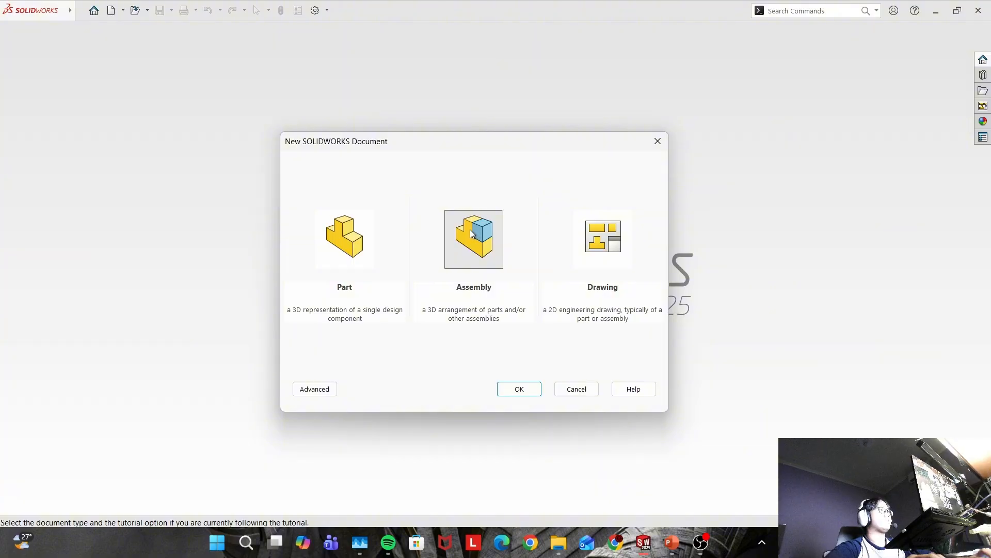
Create a new assembly document and dismiss the file browser that opens with it
left_click(519, 388)
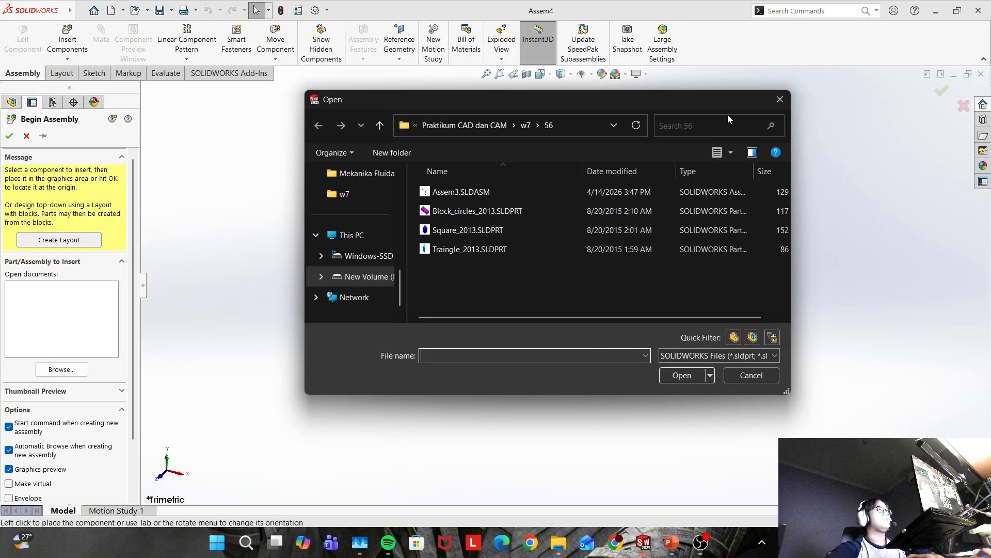
left_click_drag(525, 104, 512, 124)
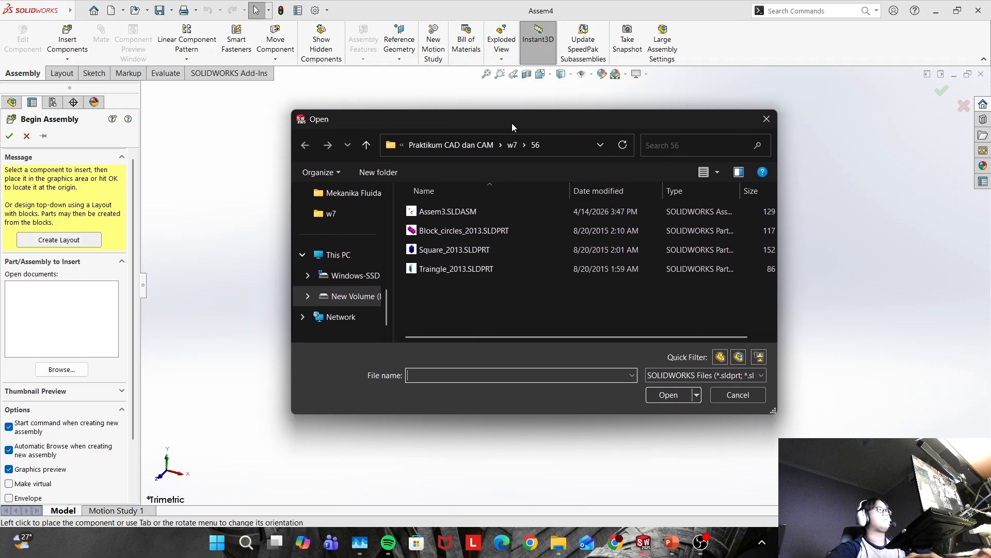
left_click(767, 119)
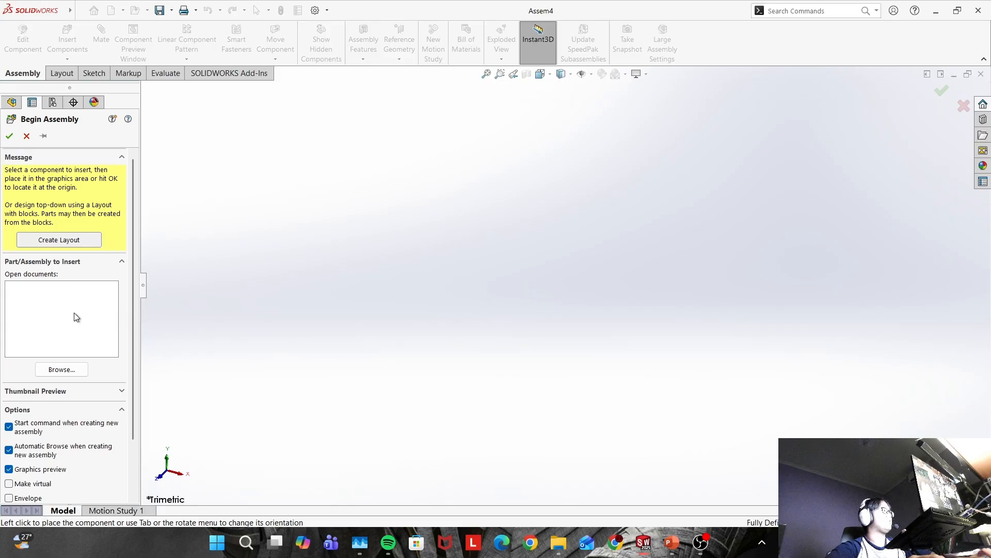
Insert only the Block_circles_2013 part from folder 56 into the assembly
left_click(64, 369)
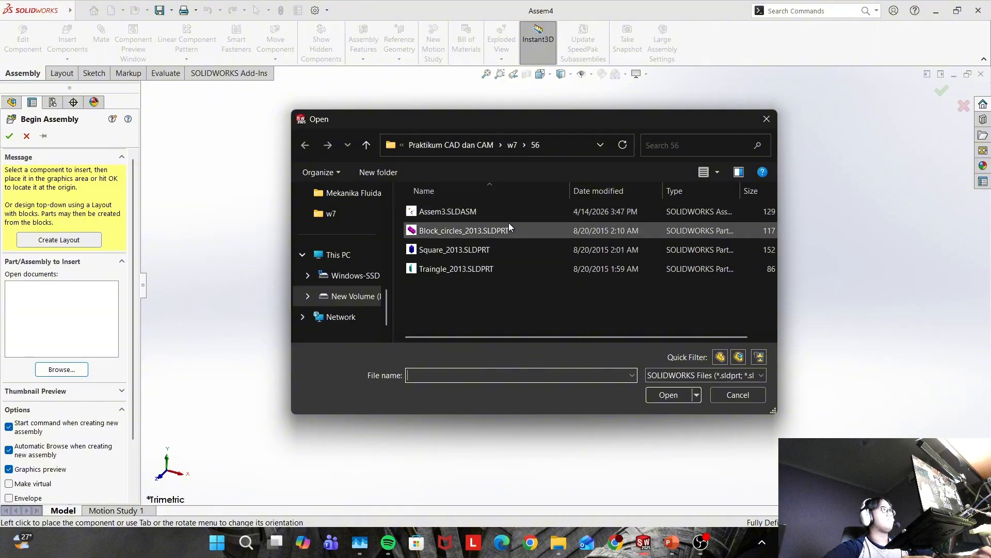
left_click(547, 234)
left_click(549, 251, "ctrl")
left_click(553, 270, "ctrl")
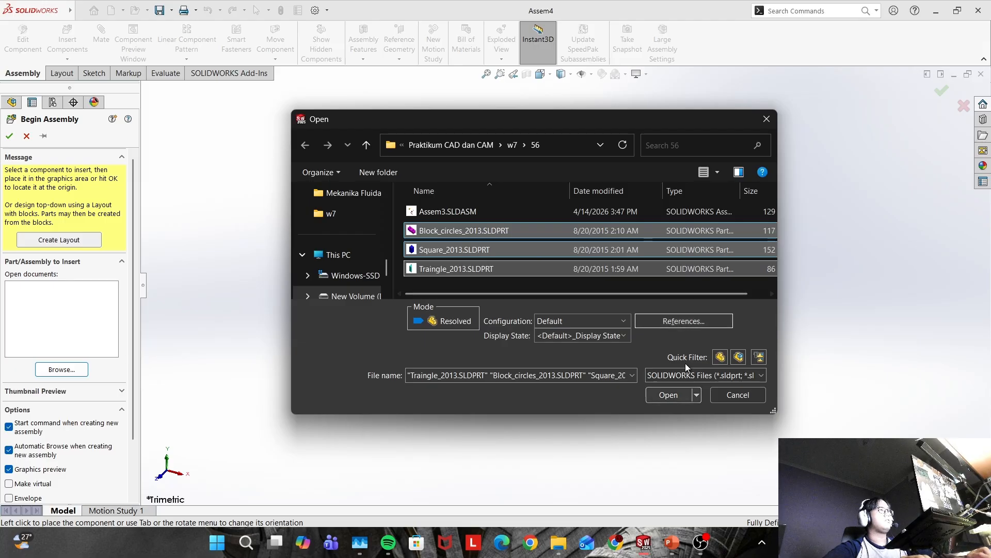
left_click(547, 268, "ctrl")
left_click(546, 249, "ctrl")
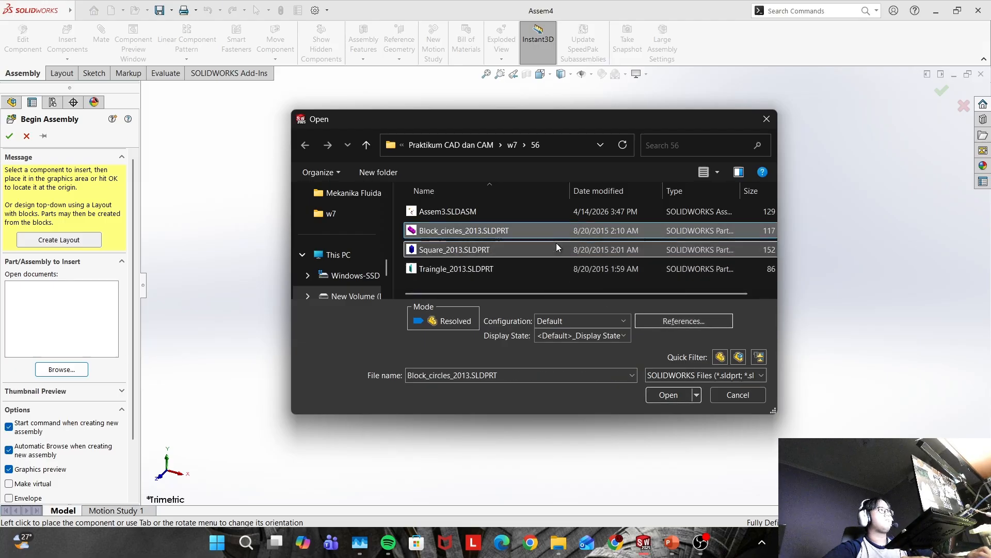
left_click(666, 395)
left_click(533, 274)
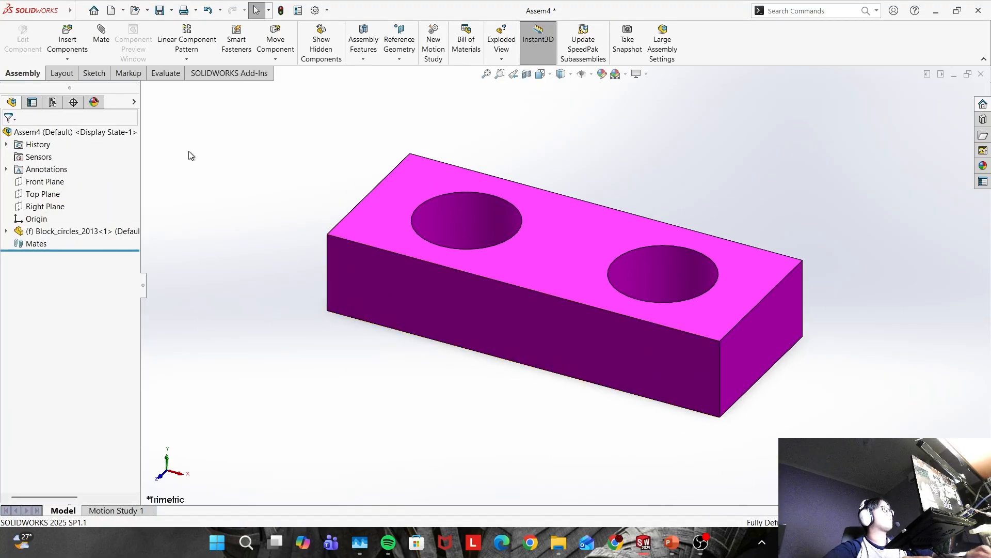
Switch Instant3D off and back on, and undo the insertion of the block
left_click(538, 41)
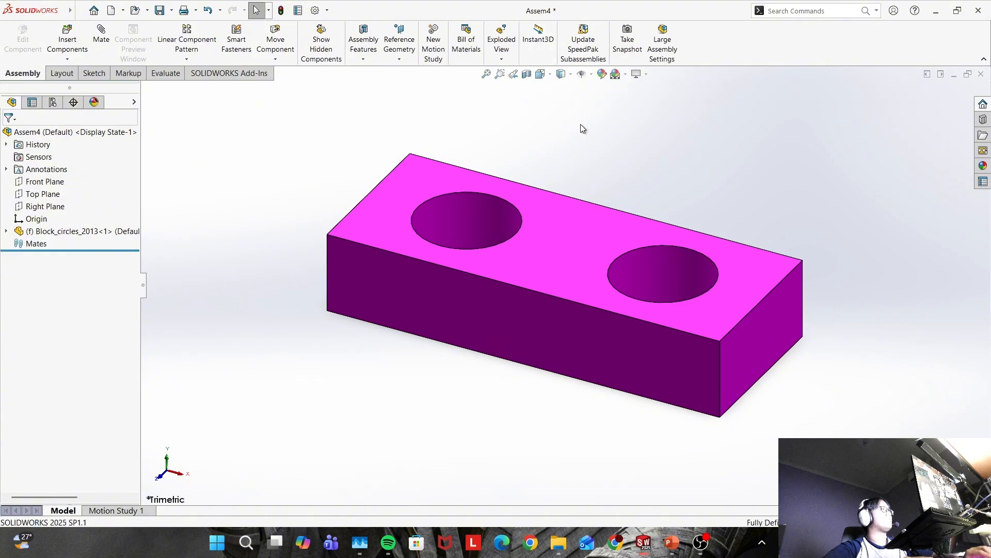
left_click(554, 42)
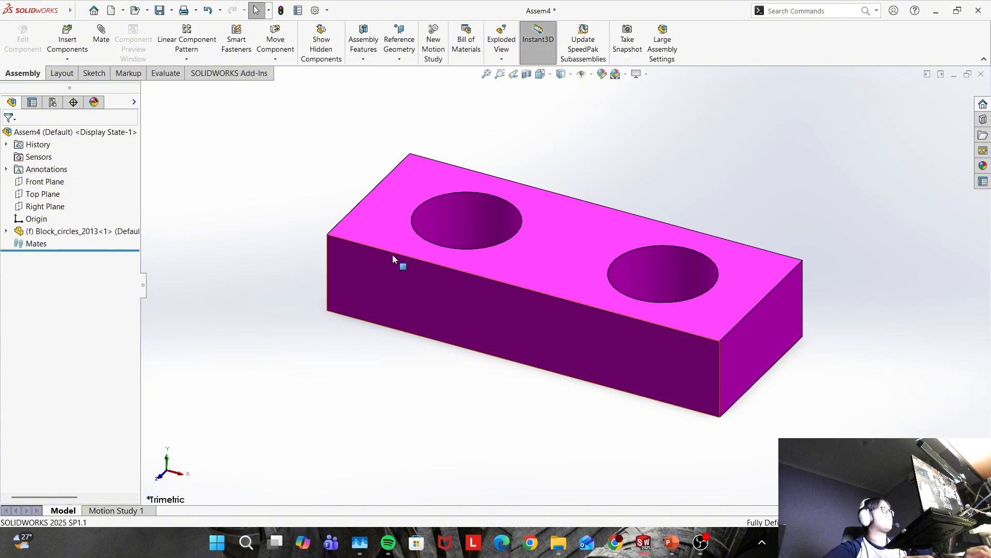
key("ctrl+z")
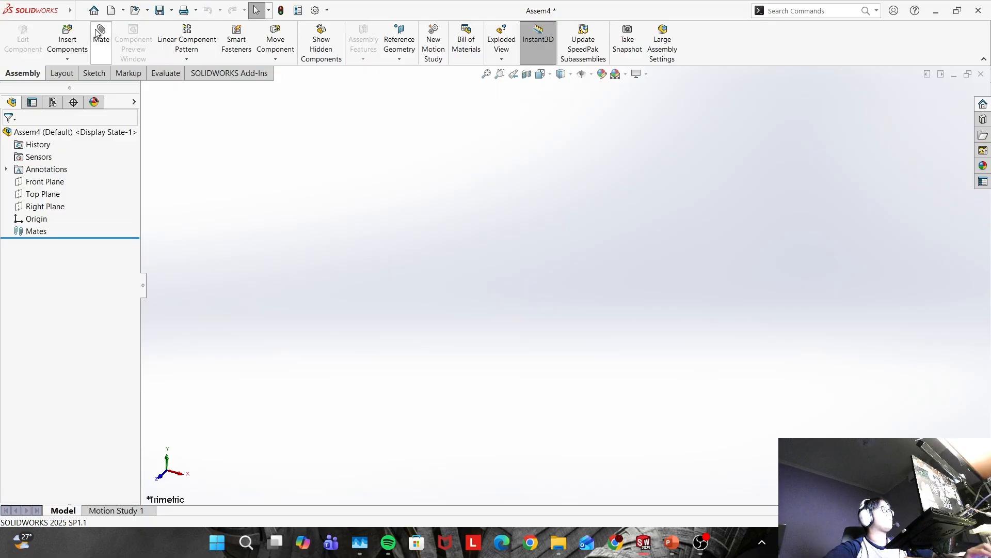
key("alt+Tab")
key("Tab")
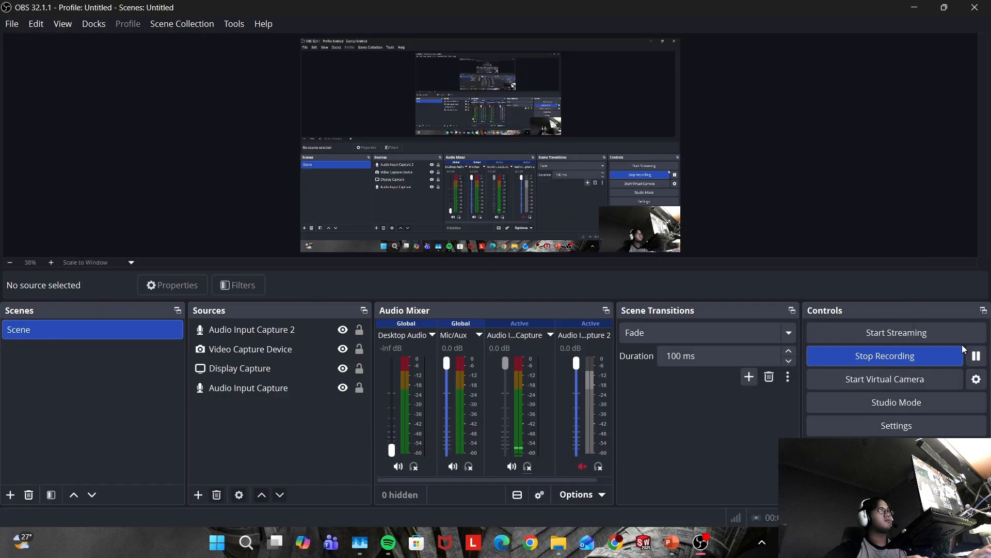
left_click(930, 356)
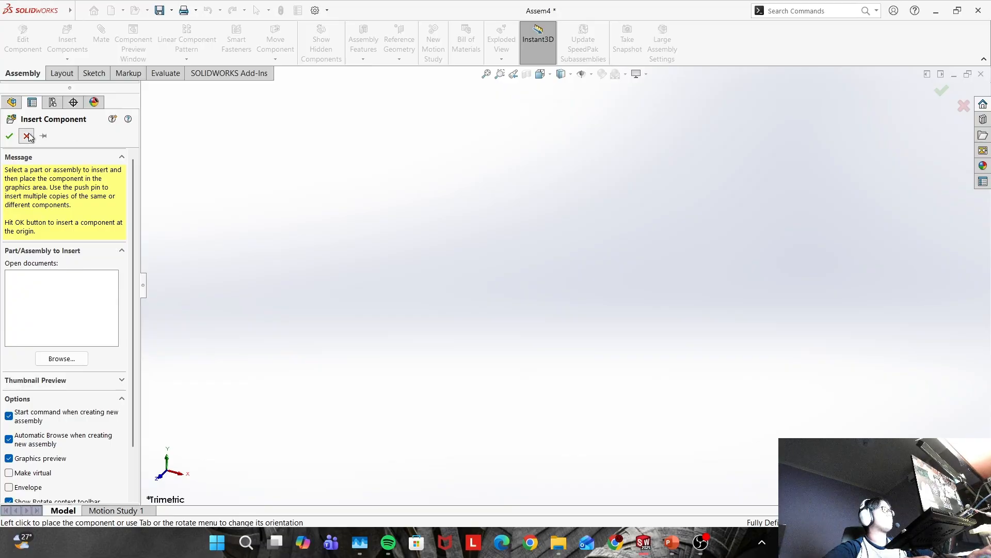
left_click(27, 136)
key("alt+Tab")
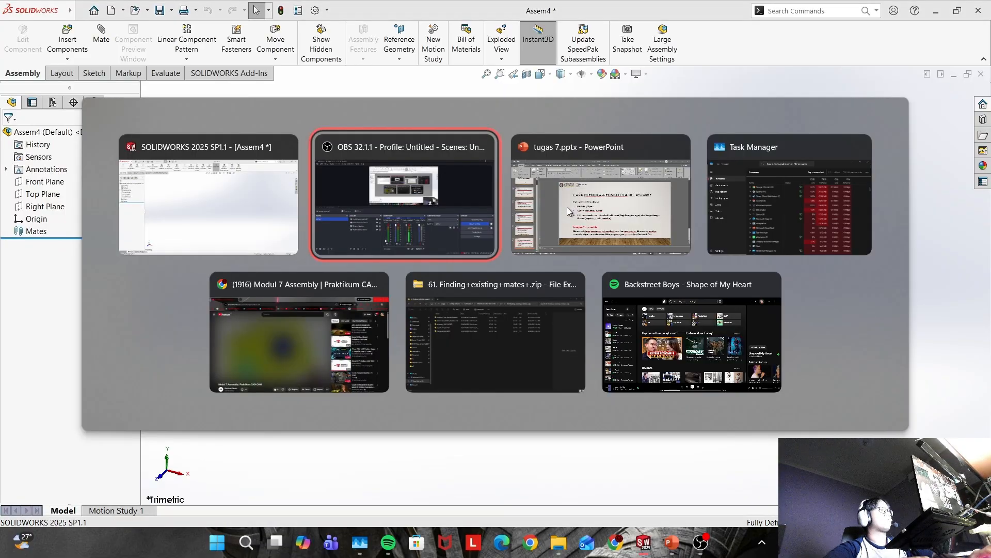
key("alt+Tab")
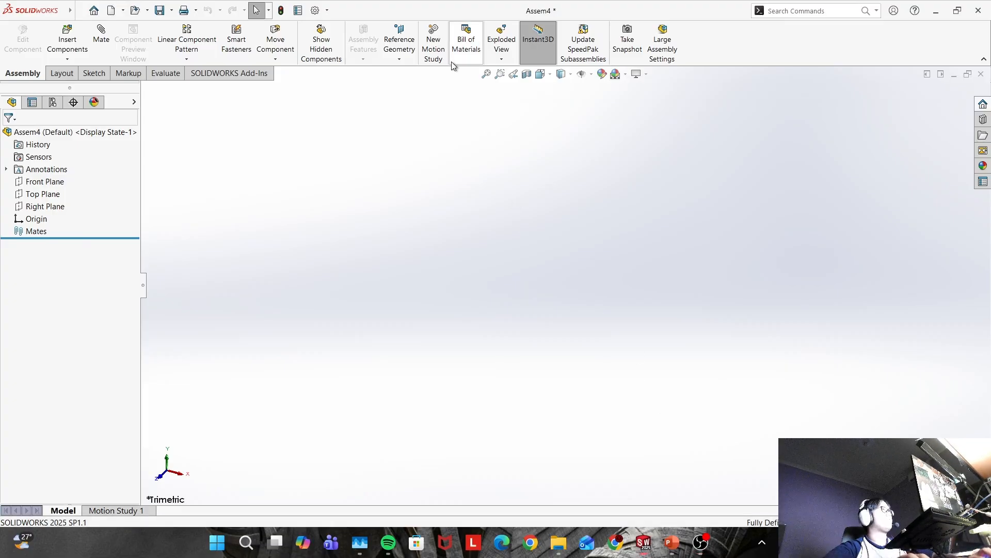
Open Block_circles_2013, Square_2013 and Traingle_2013 together for insertion and place the block in the middle of the assembly
left_click(68, 36)
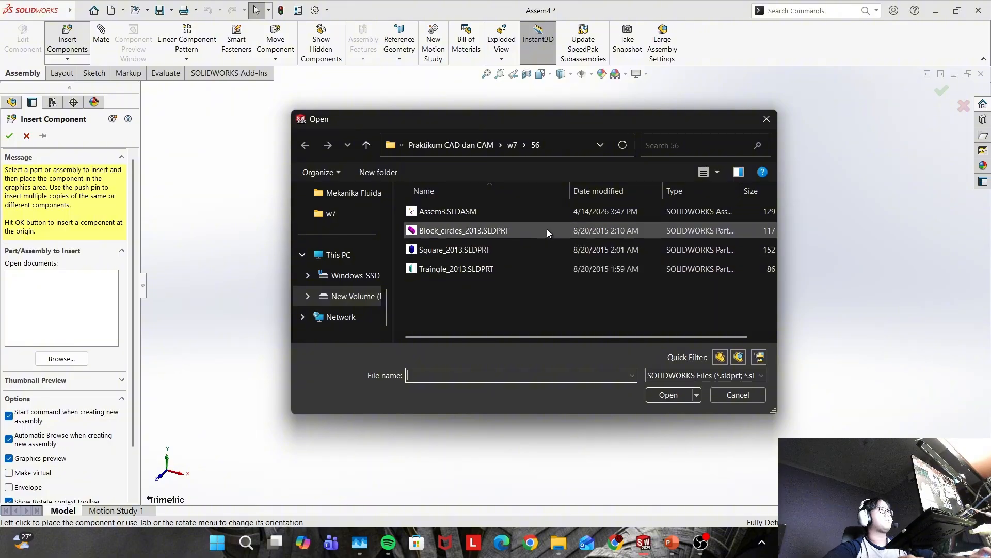
left_click(538, 230)
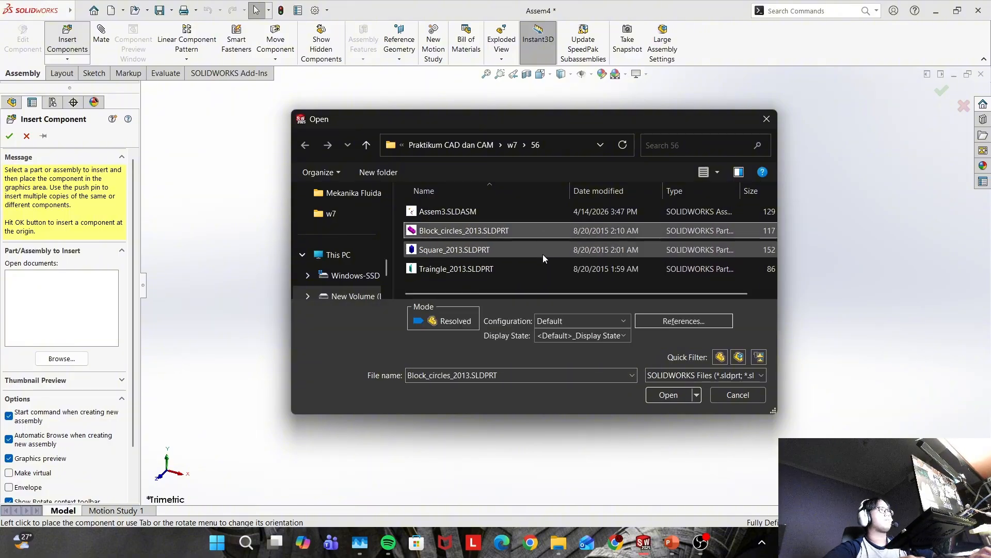
left_click(544, 252, "ctrl")
left_click(546, 271, "ctrl")
left_click(666, 395)
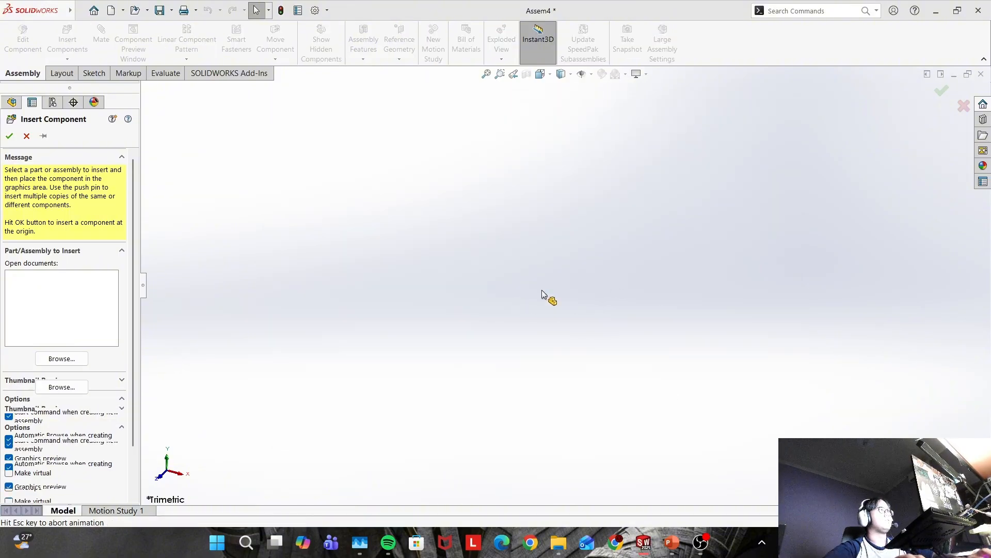
left_click(577, 349)
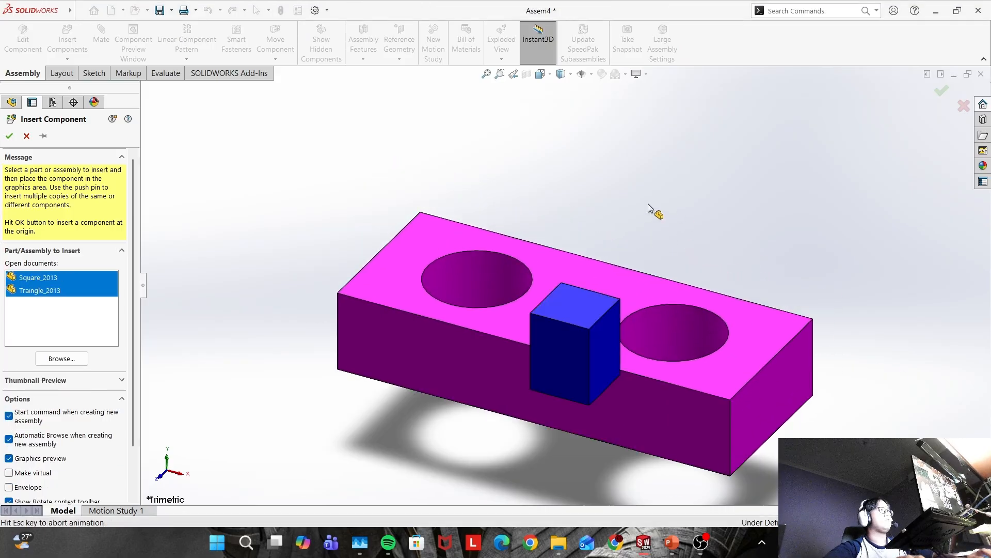
Place the square part to the left of the block and the triangle part to its right
scroll(561, 304, "up", 10)
left_click(538, 285)
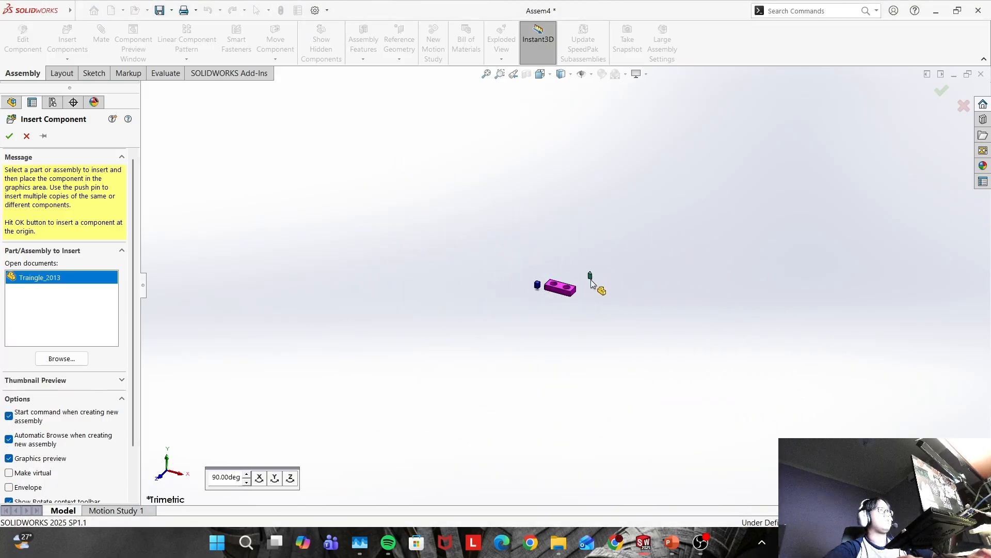
left_click(591, 280)
scroll(569, 283, "up", 5)
scroll(623, 285, "up", 3)
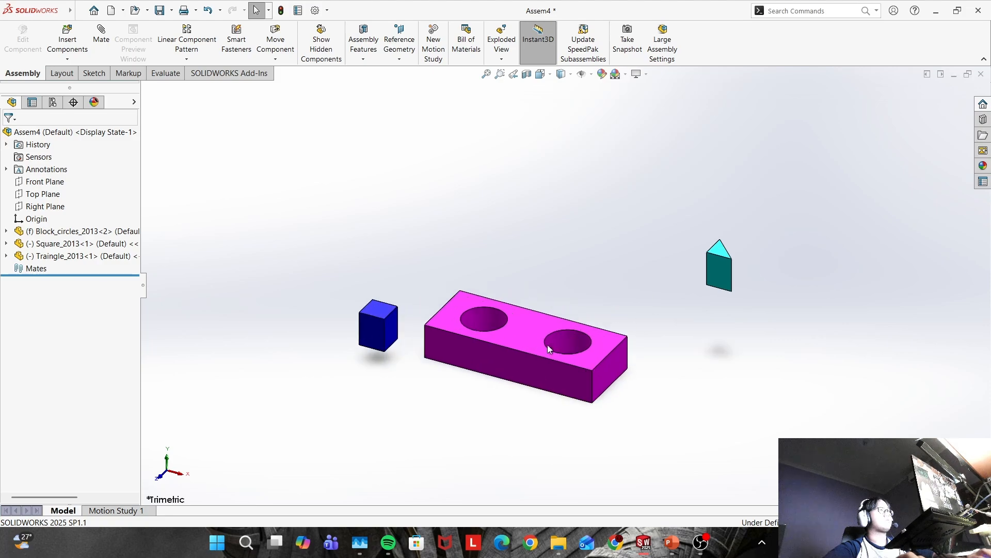
Move the square part slightly lower and bring the triangle part down close to the block's right end
left_click_drag(364, 327, 370, 347)
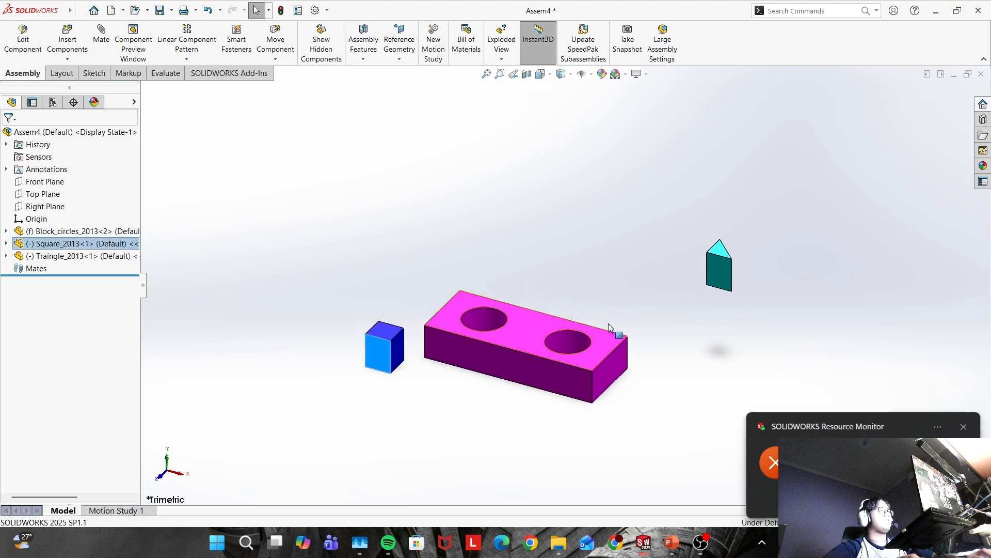
left_click_drag(707, 278, 643, 349)
middle_click_drag(549, 334, 562, 302)
key("alt+Tab")
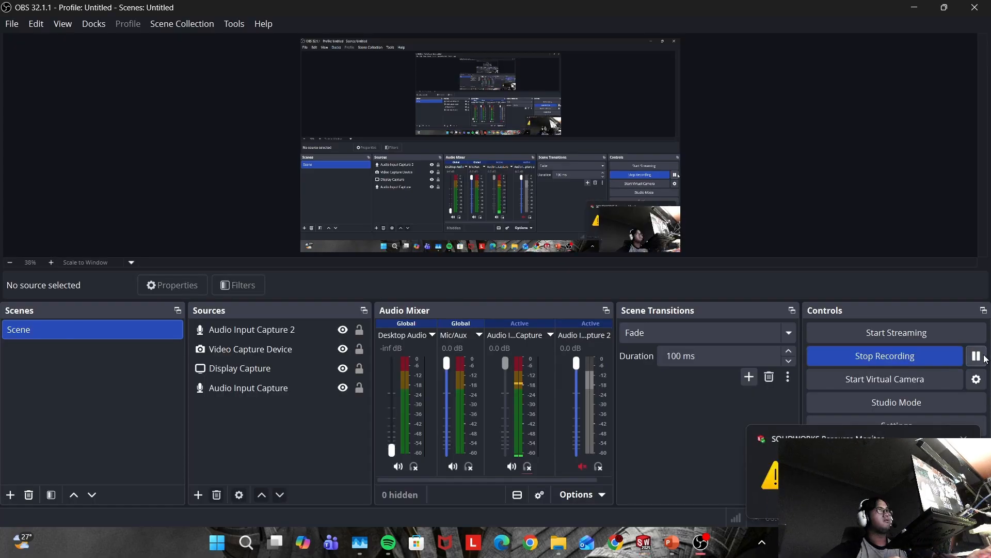
key("alt+Tab")
key("alt+Tab")
left_click(222, 345)
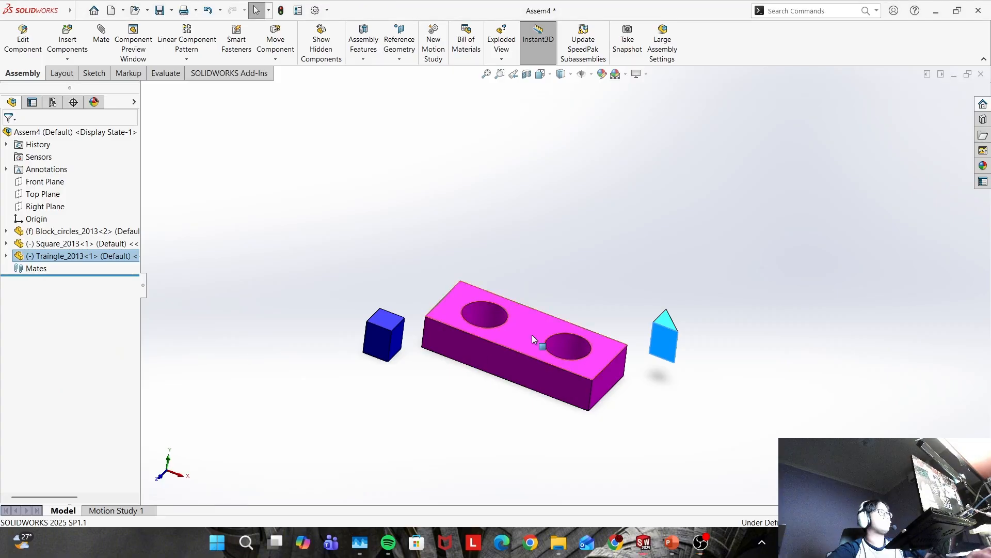
middle_click_drag(562, 278, 555, 282)
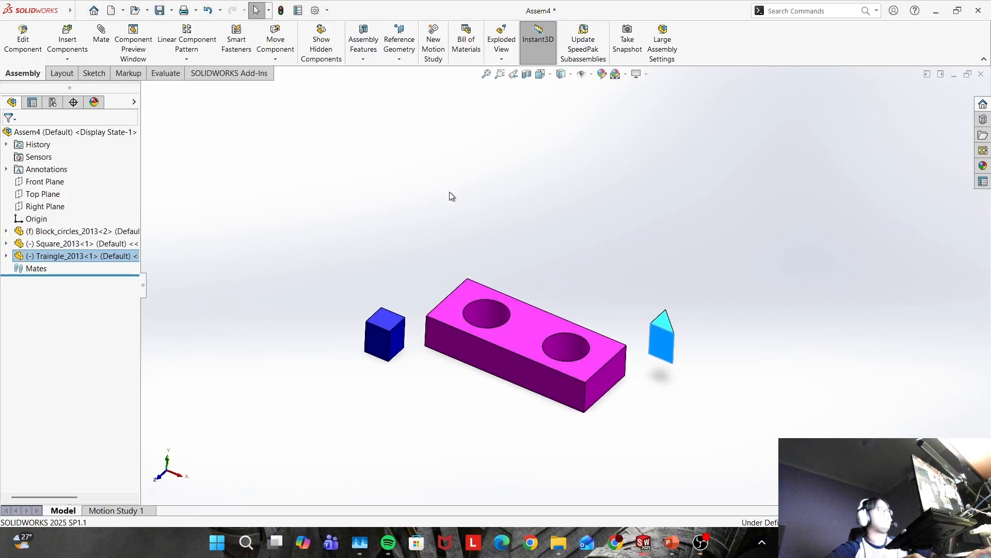
key("alt+Tab")
key("alt+Tab")
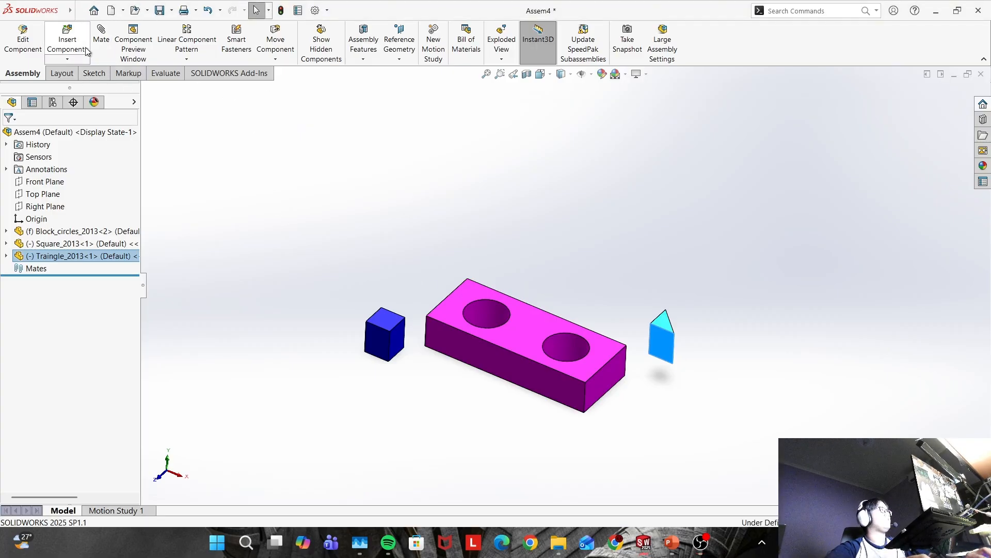
Examine the standard, advanced, mechanical and analysis mate types in the Mate command, and leave it without adding a mate
left_click(101, 46)
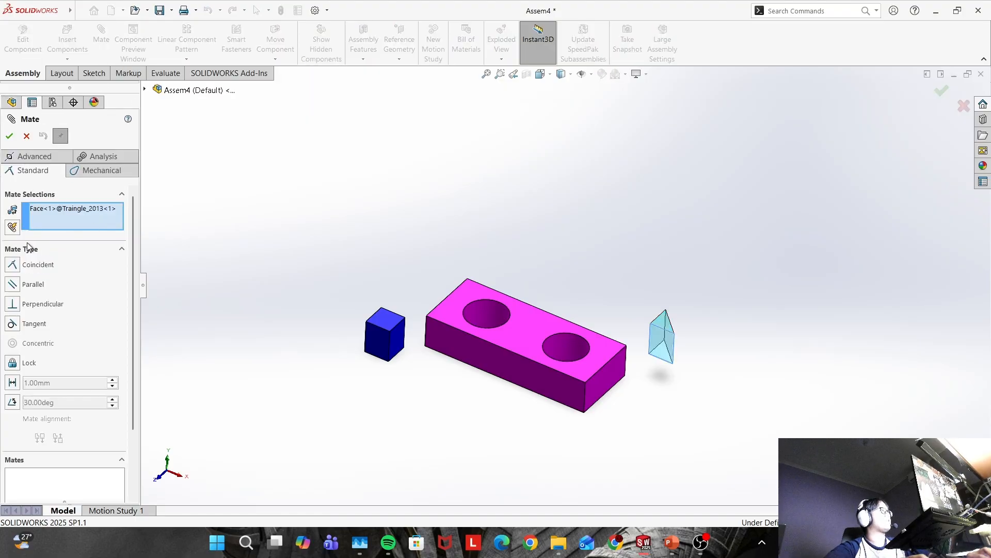
left_click(52, 156)
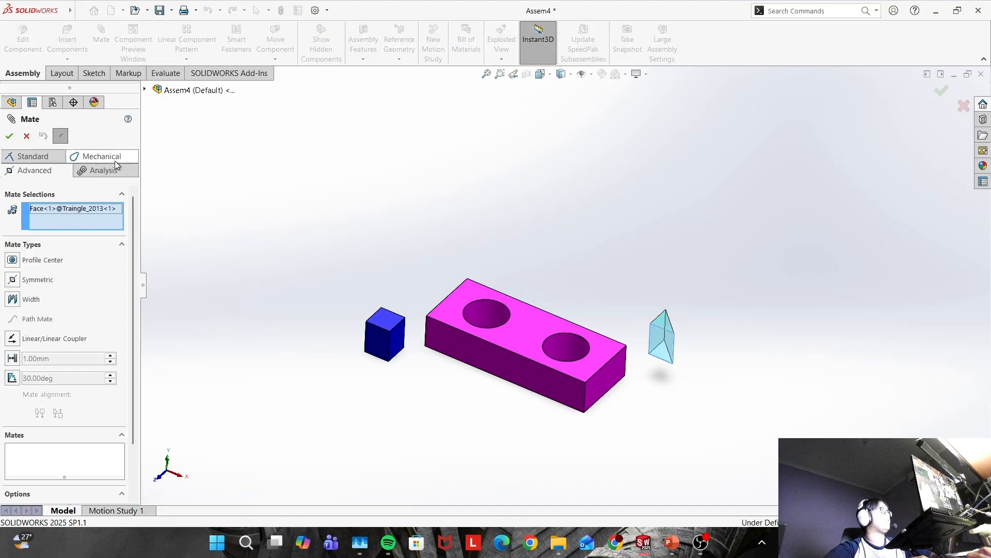
left_click(111, 156)
left_click(33, 170)
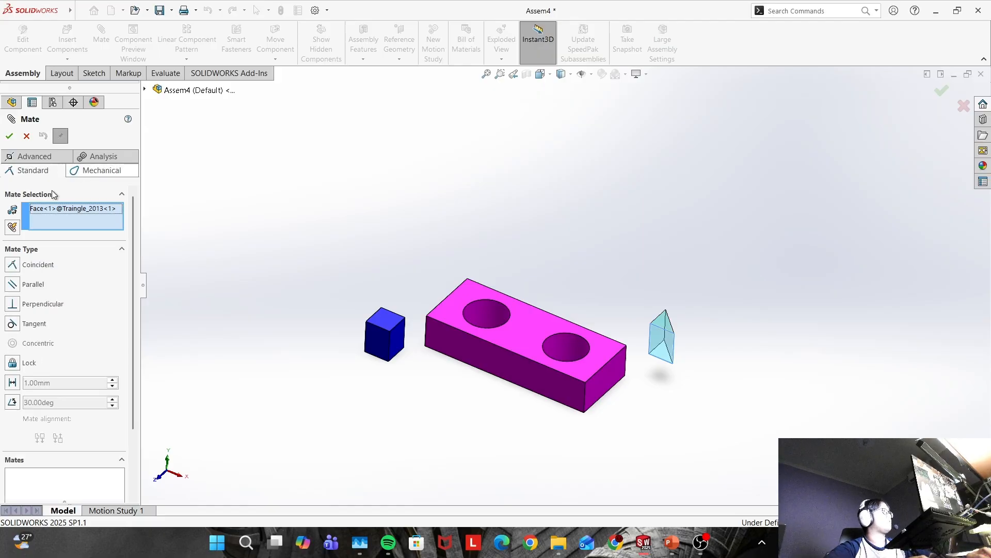
left_click(104, 156)
left_click(32, 156)
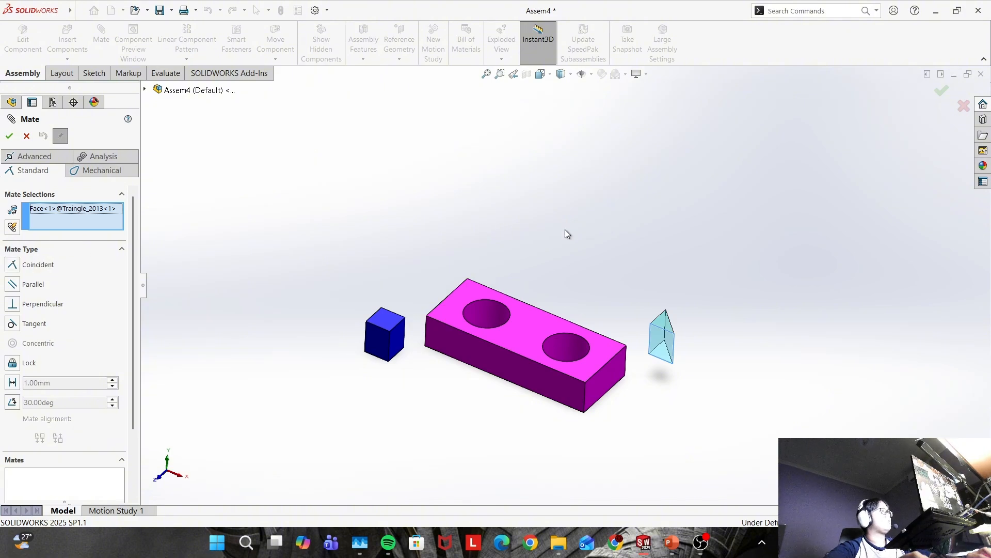
middle_click_drag(566, 228, 558, 229)
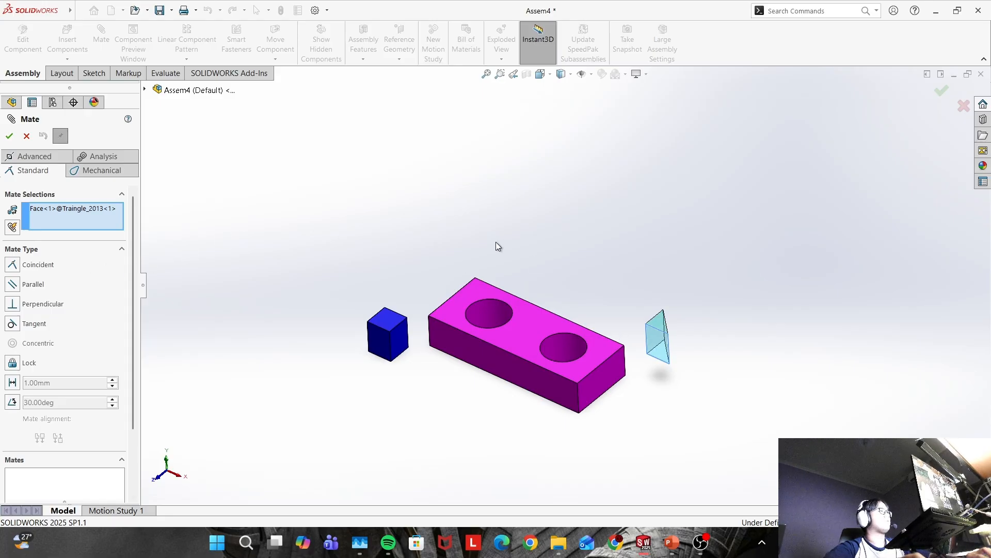
middle_click_drag(497, 246, 545, 215)
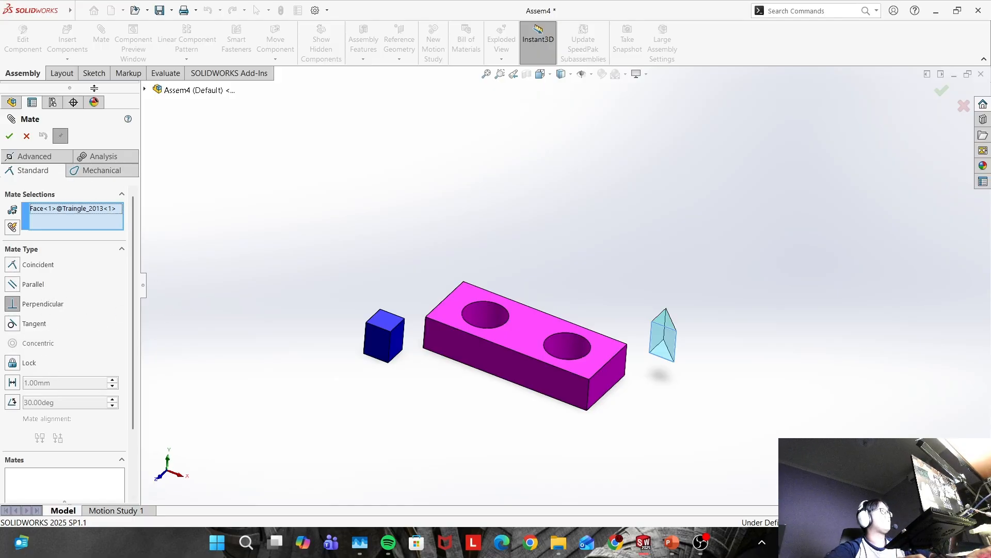
left_click(26, 136)
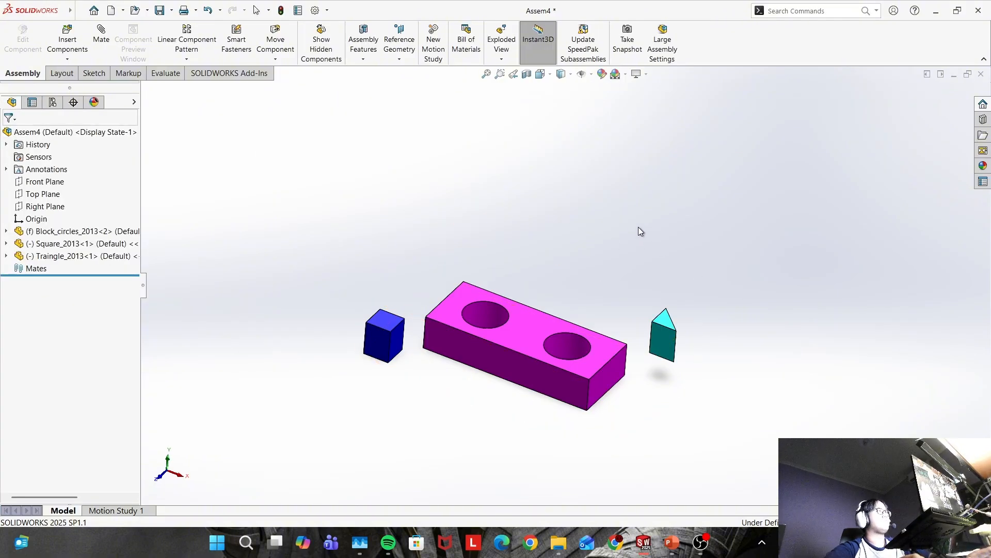
middle_click_drag(638, 227, 632, 227)
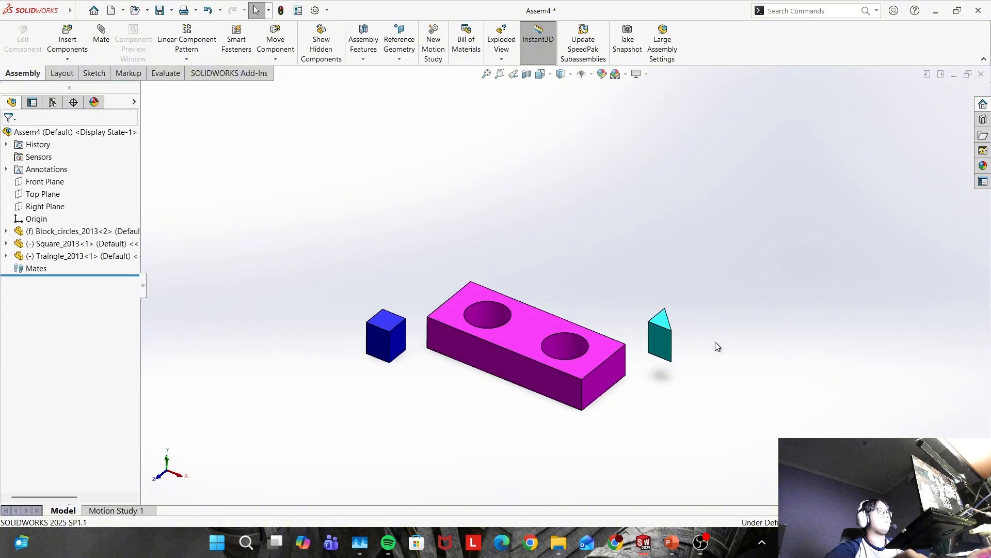
key("alt+Tab")
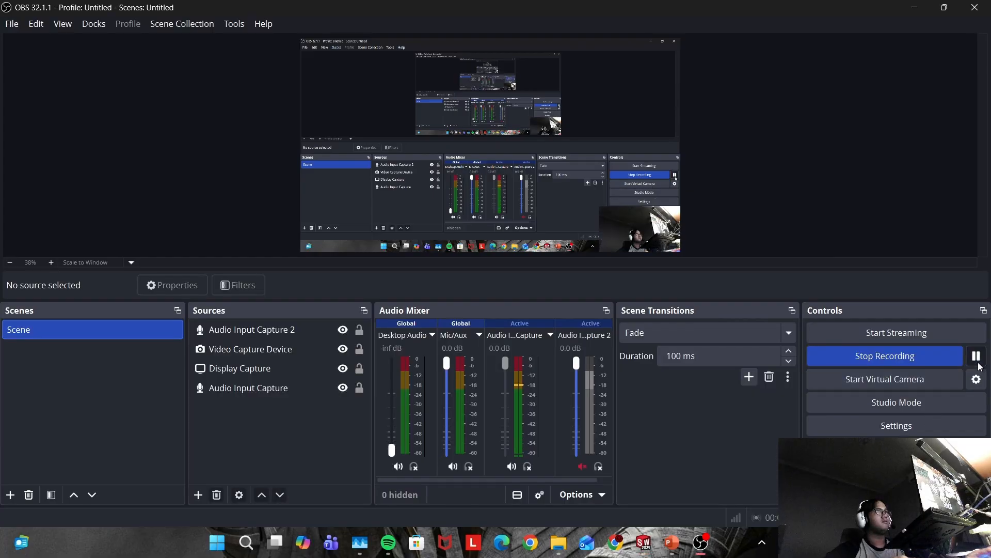
key("alt+Tab")
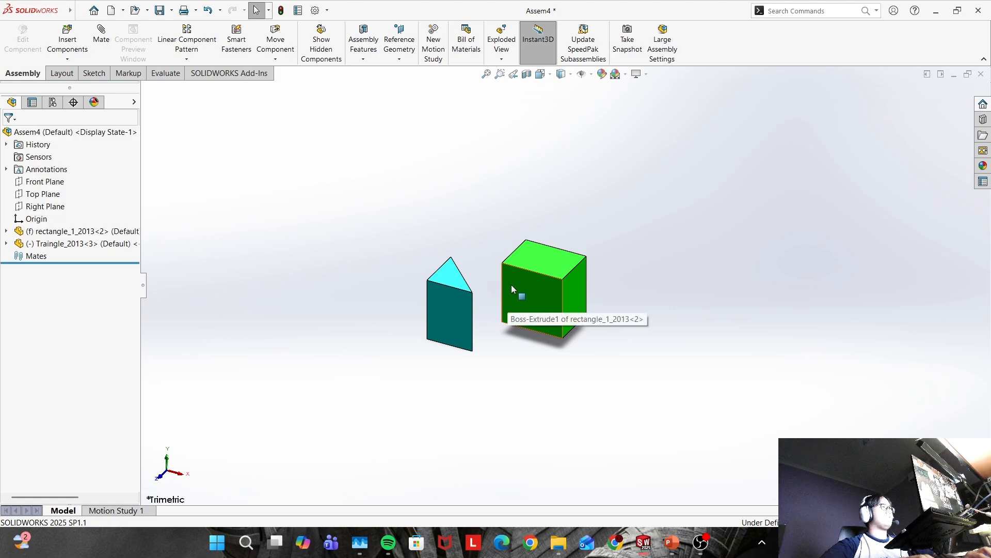
Move the floating triangle part slightly up and down beside the fixed rectangle part
mouse_move(451, 302)
left_mouse_down()
mouse_move(446, 270)
mouse_move(451, 301)
left_mouse_up()
left_click(641, 282)
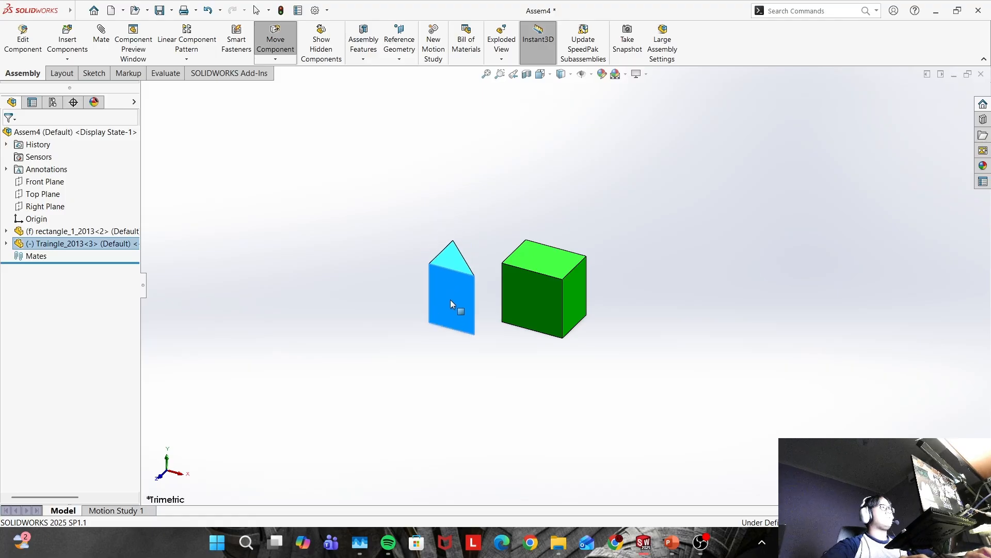
left_click(609, 222)
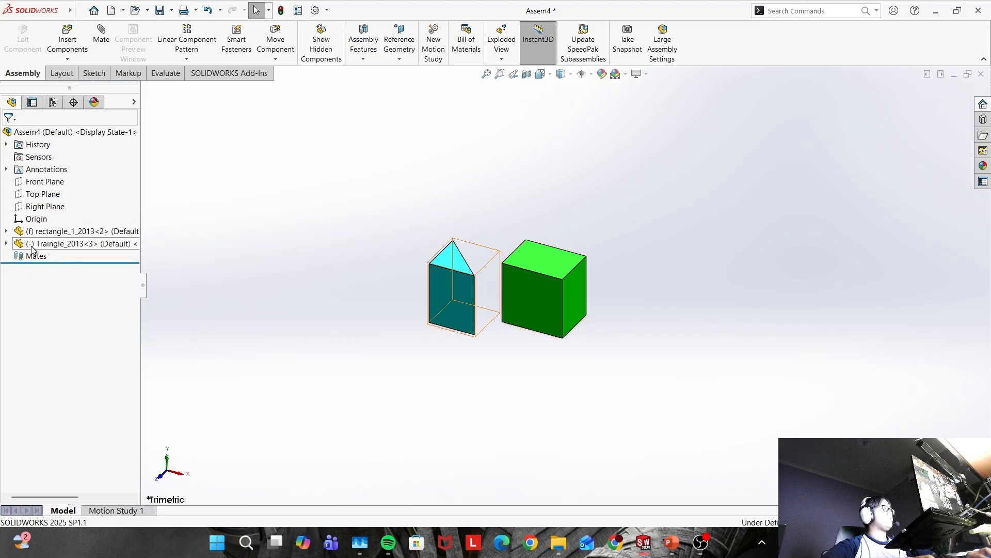
left_click(533, 299)
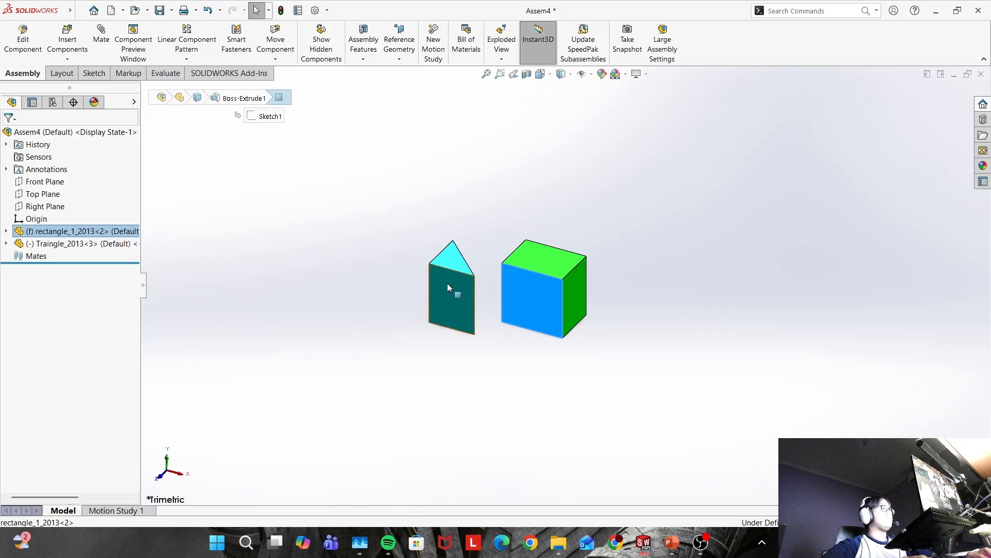
left_click_drag(447, 283, 426, 298)
Try to move the fixed rectangle part, and shift the floating triangle part slightly farther away from it
left_click(556, 305)
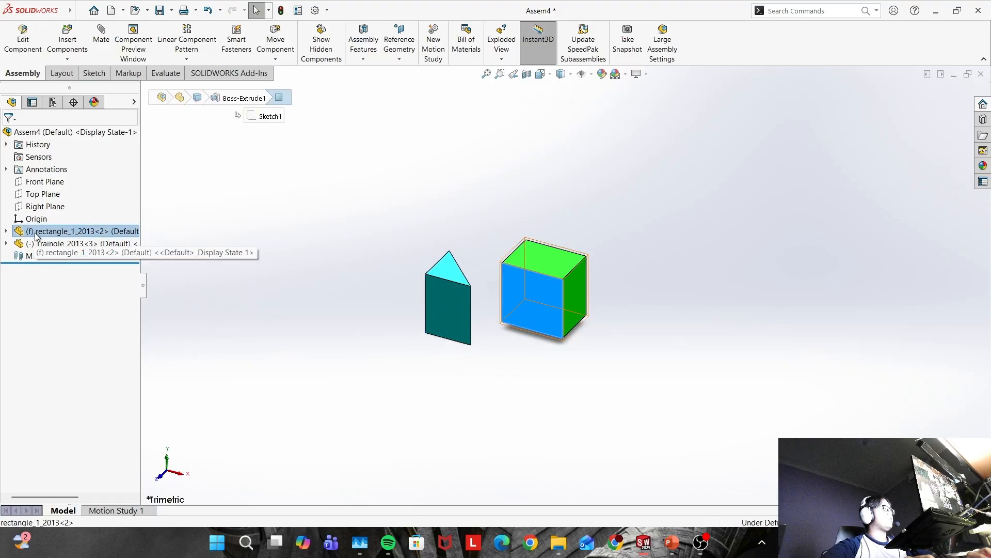
left_click_drag(533, 306, 563, 268)
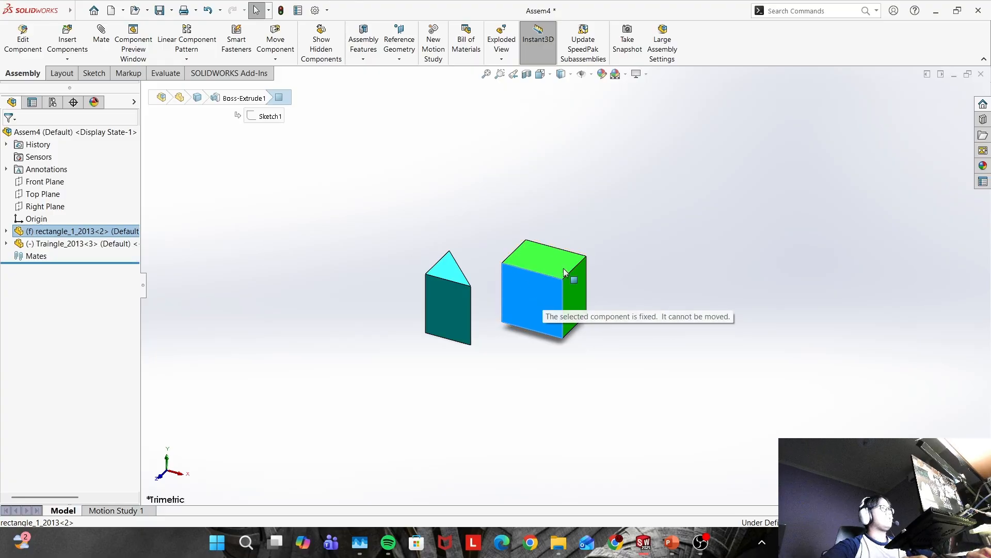
left_click(581, 223)
left_click(594, 195)
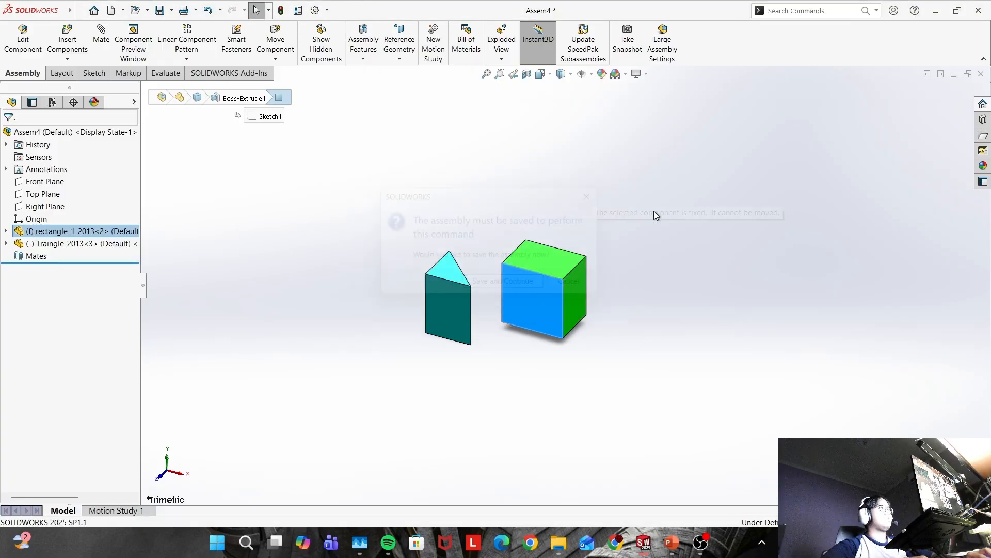
left_click(550, 299)
mouse_move(436, 305)
left_mouse_down()
mouse_move(426, 291)
mouse_move(510, 224)
mouse_move(610, 271)
mouse_move(467, 337)
mouse_move(446, 287)
mouse_move(495, 308)
mouse_move(445, 293)
left_mouse_up()
left_click(315, 272)
left_click(508, 213)
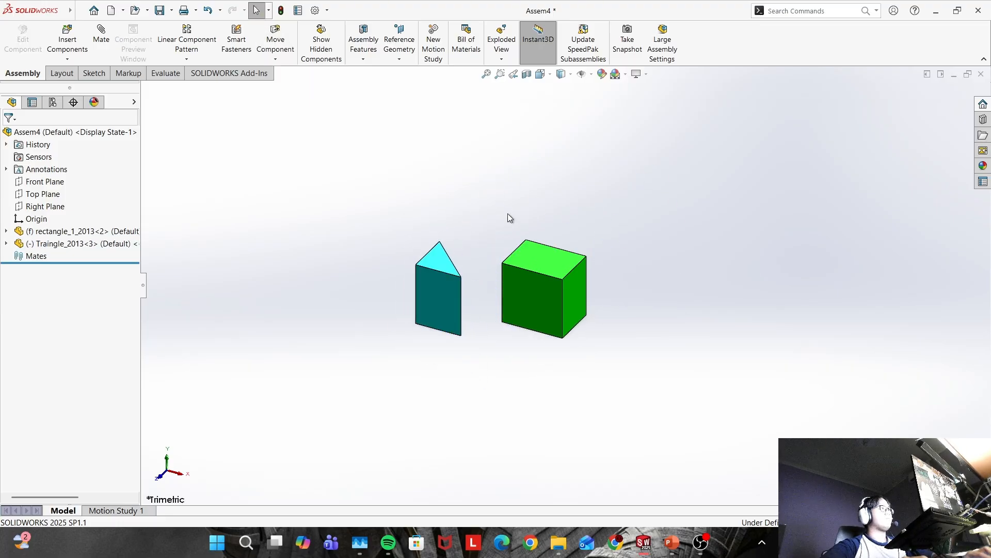
Insert Block_Coinc_parallel_prepend_2013 and place it in the middle of the assembly
key("alt+Tab")
key("alt+Tab")
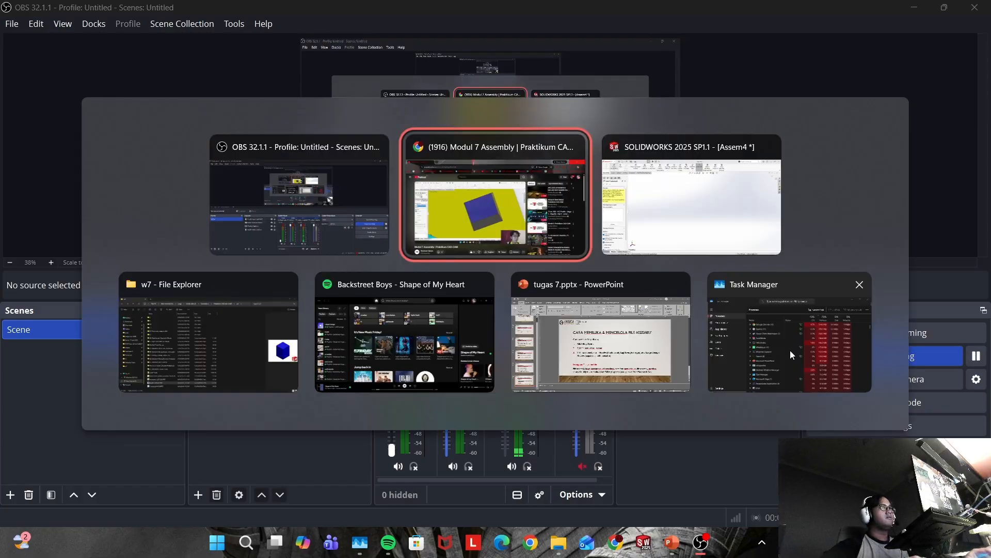
key("alt+Tab")
key("alt+Tab")
key("alt+Tab")
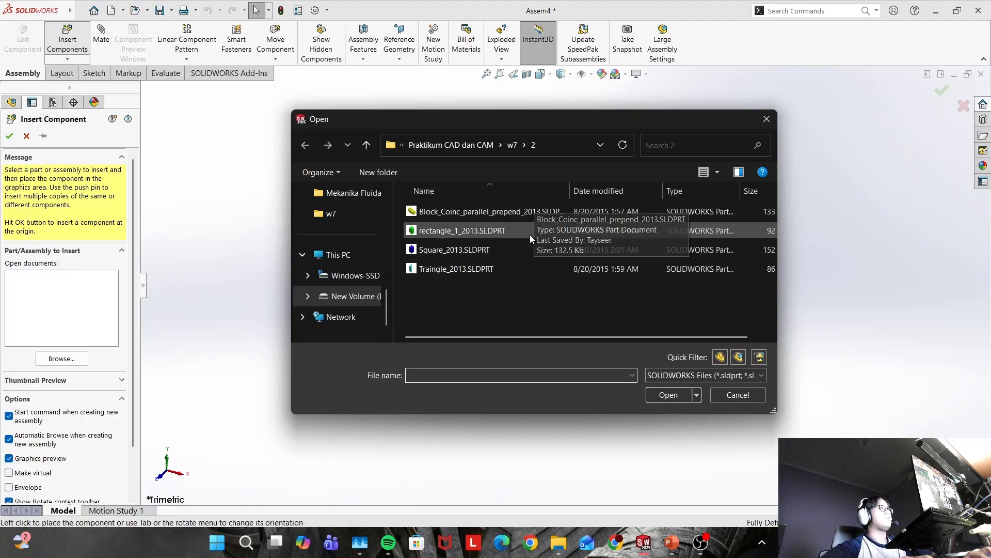
left_click(549, 212)
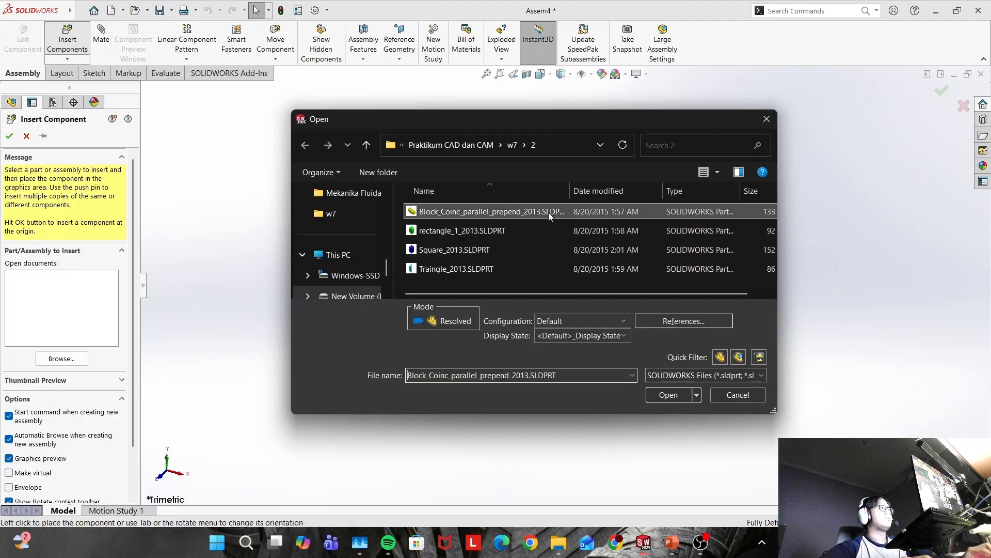
left_click(669, 395)
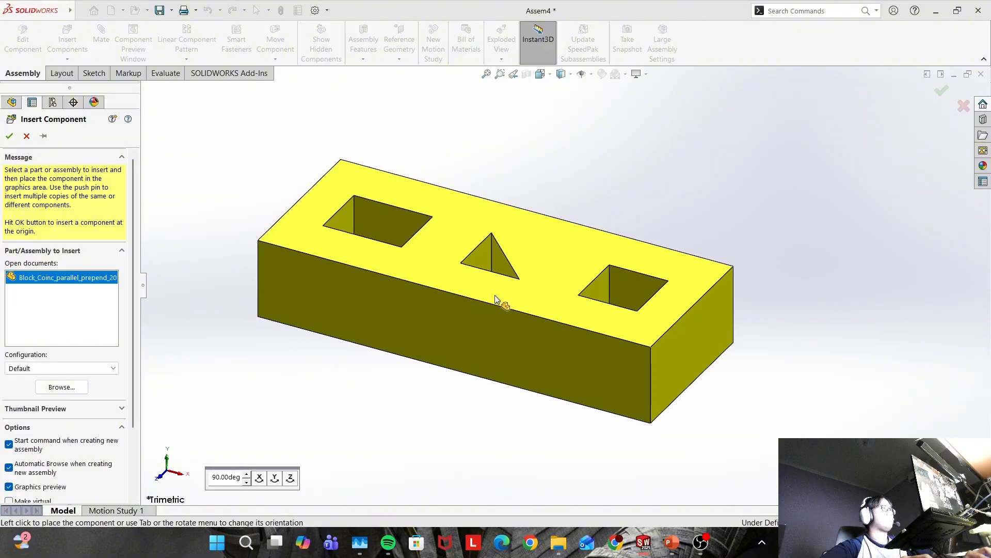
left_click(564, 285)
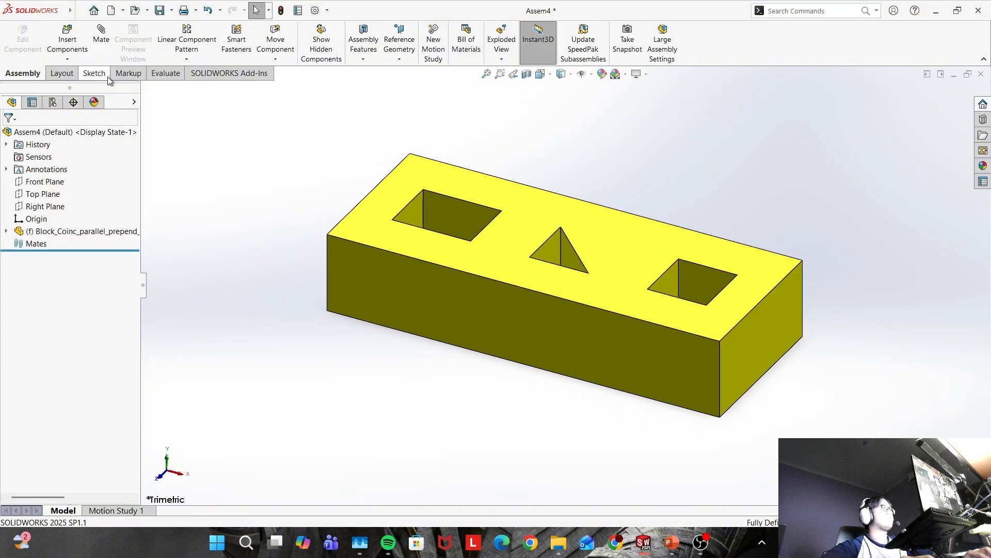
Insert rectangle_1_2013, Square_2013 and Traingle_2013 together, placing the rectangle at the block's left end, the square behind it and the triangle behind its right end
left_click(67, 40)
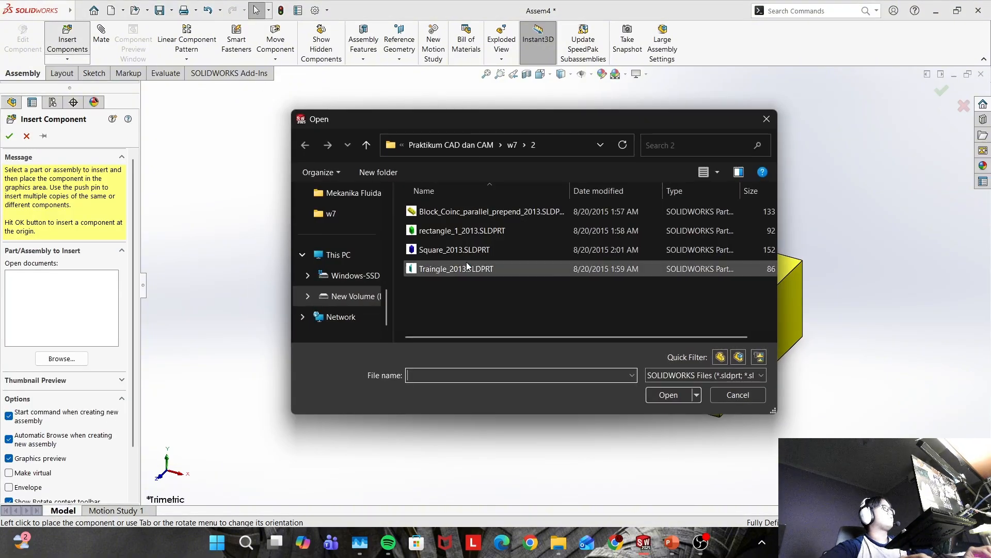
left_click(534, 230)
left_click(544, 268, "shift")
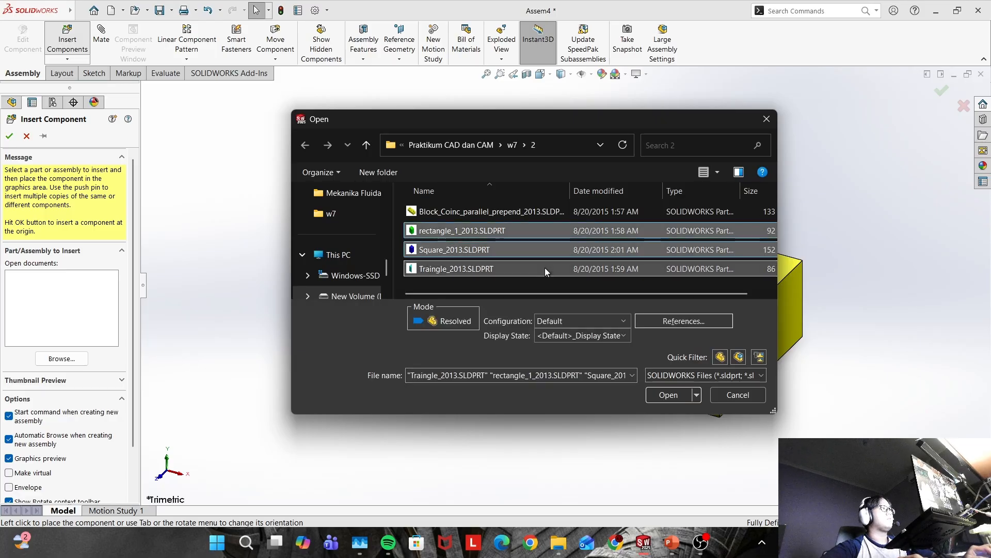
left_click(673, 399)
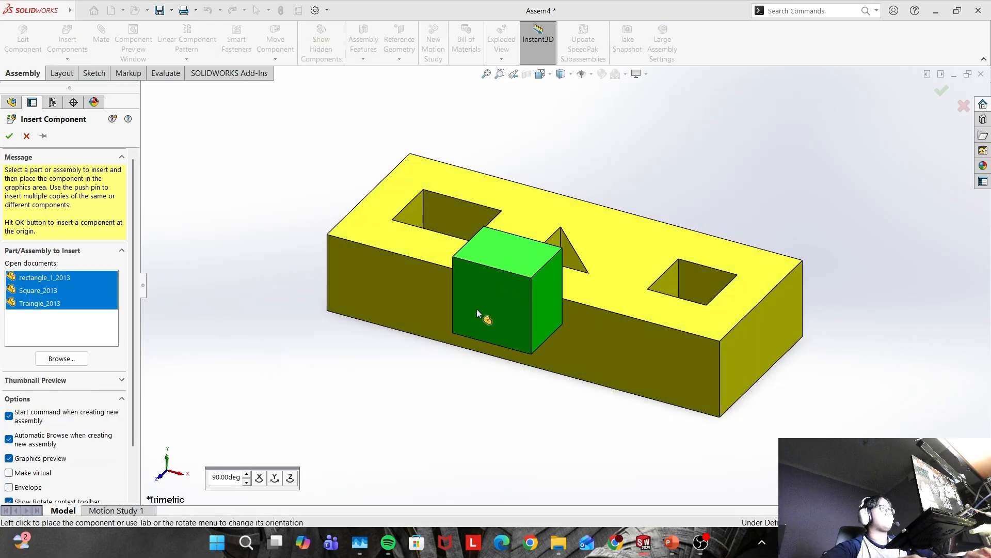
left_click(286, 321)
left_click(577, 154)
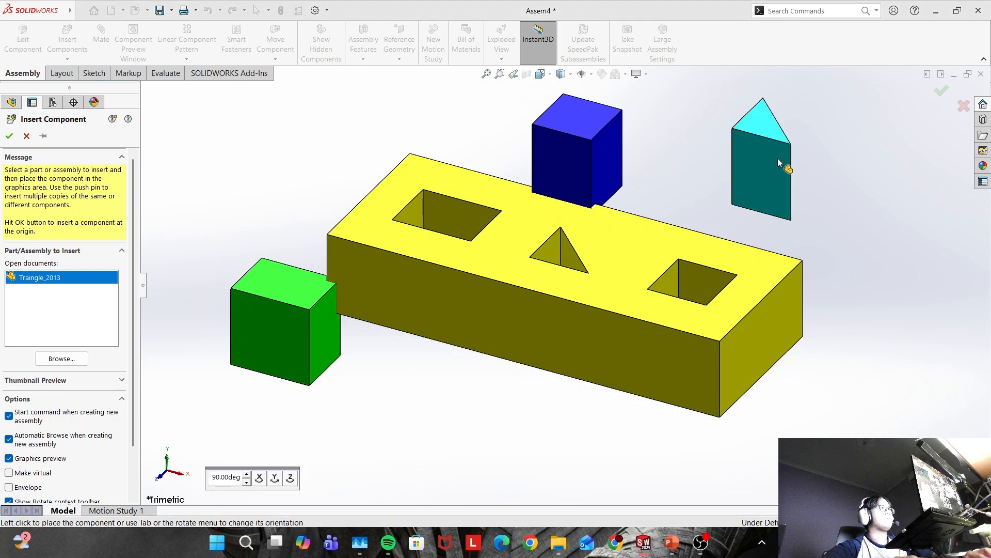
left_click(777, 158)
Move the square part closer to the triangle part, and raise the rectangle part clear of the block's left end
left_click_drag(584, 146, 672, 128)
key("Escape")
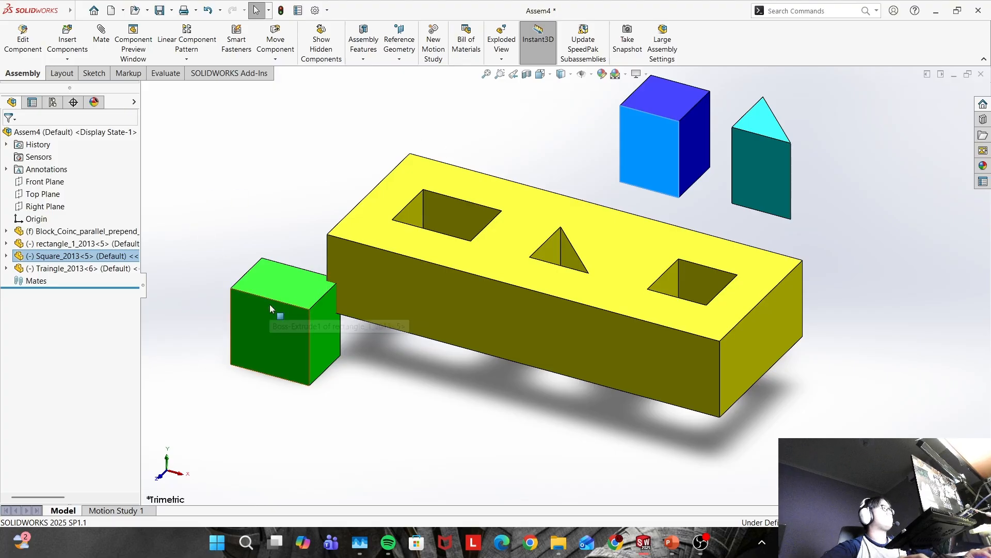
left_click_drag(270, 305, 235, 246)
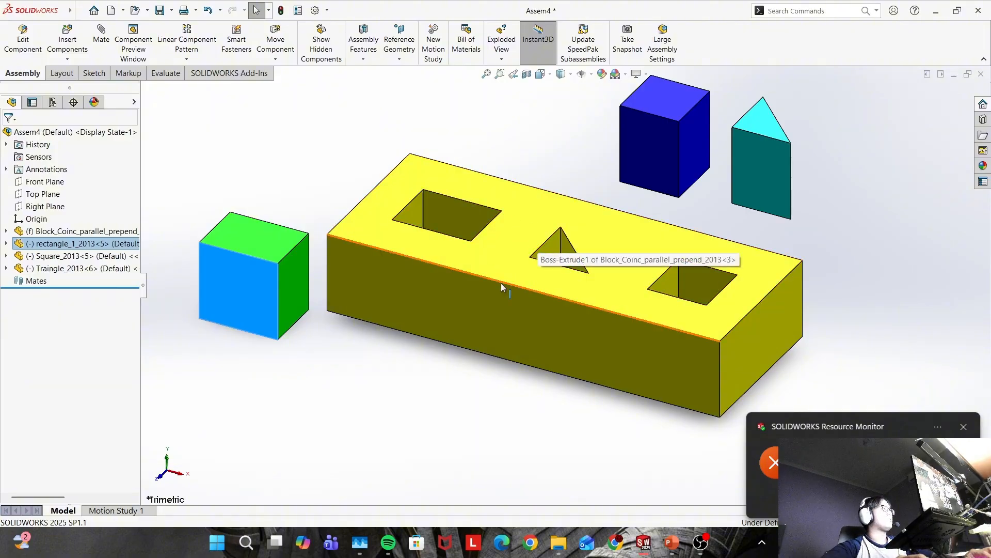
left_click(457, 282)
left_click(316, 195)
left_click(504, 246)
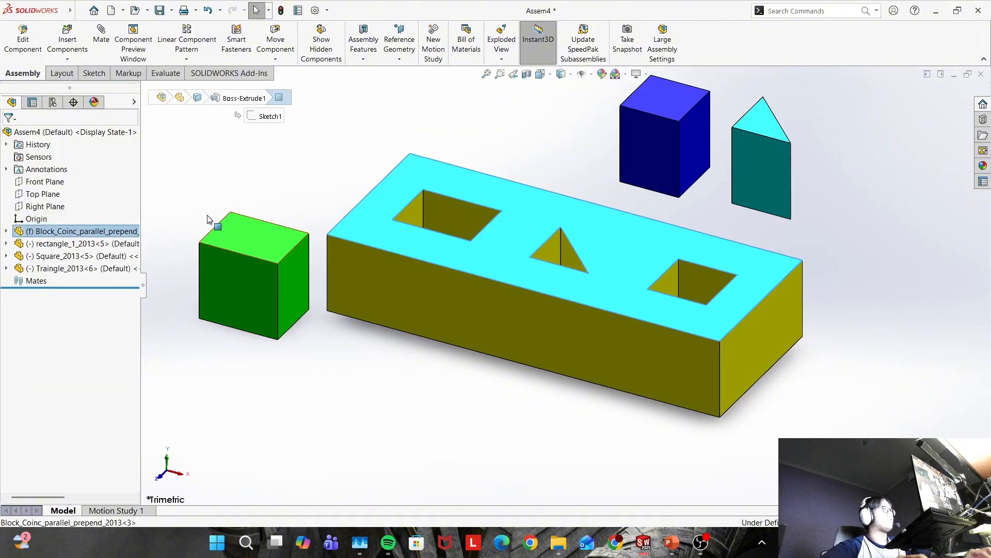
Bring the rectangle part closer to the block's left end, and space the square and triangle parts slightly farther apart
left_click_drag(280, 228, 293, 206)
left_click_drag(686, 156, 662, 158)
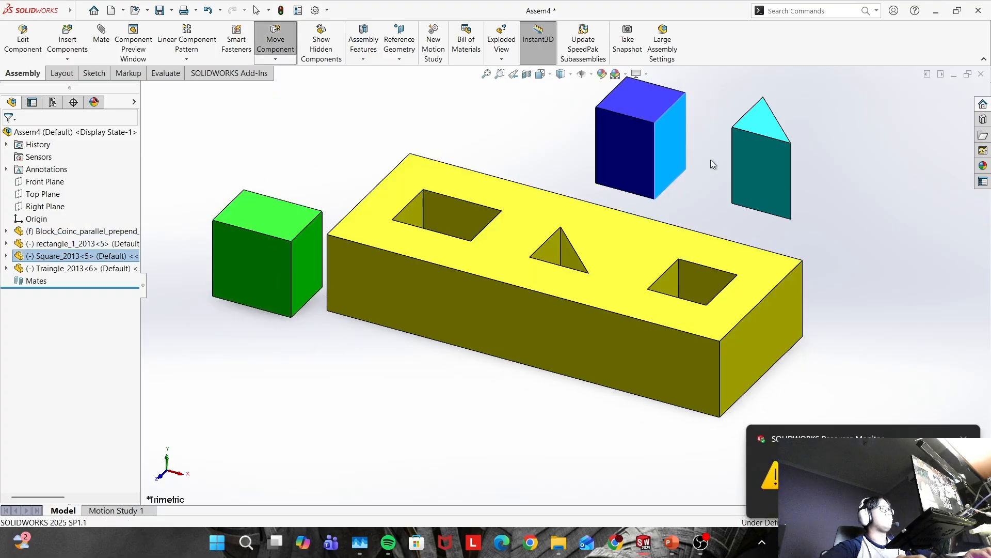
left_click_drag(746, 175, 761, 183)
middle_click_drag(704, 215, 681, 257, "ctrl")
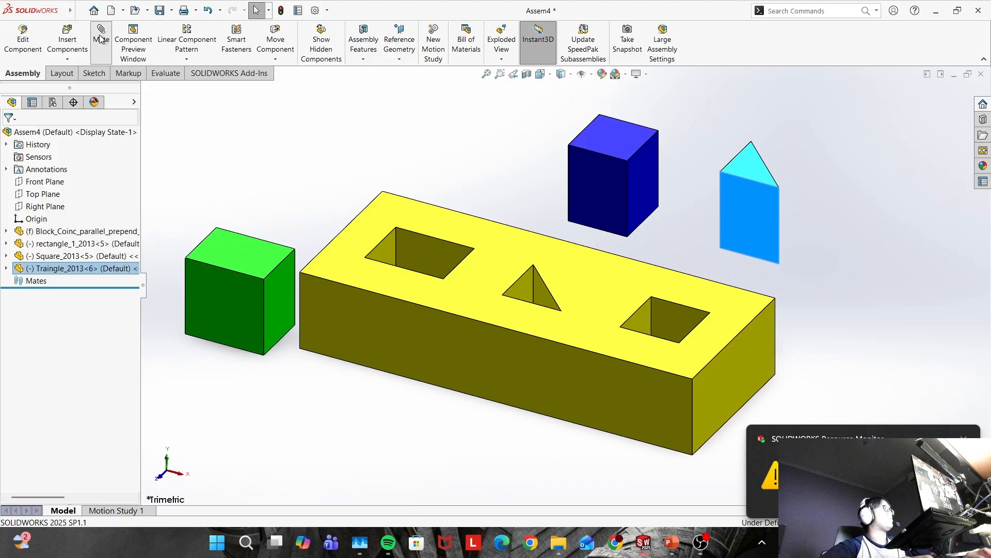
left_click(110, 60)
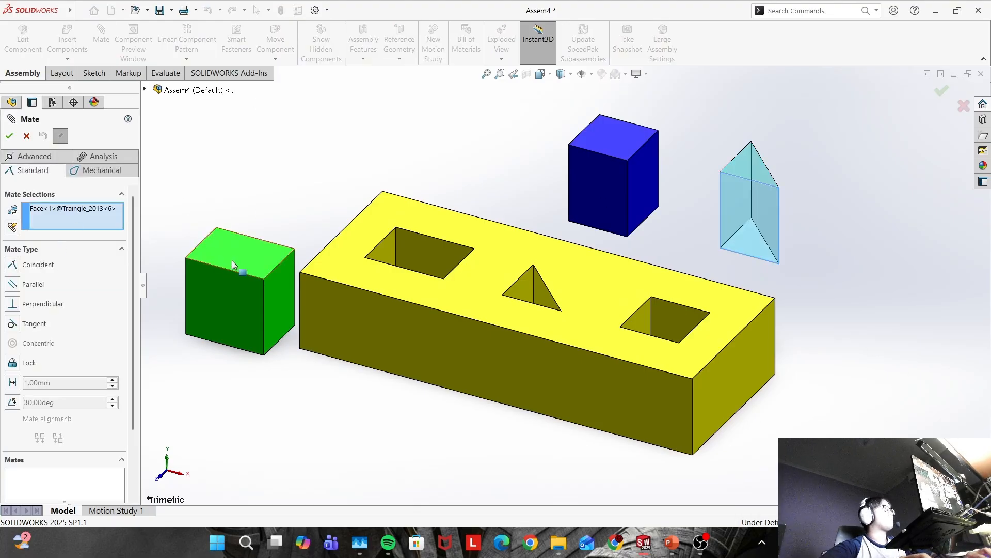
left_click_drag(235, 295, 255, 270)
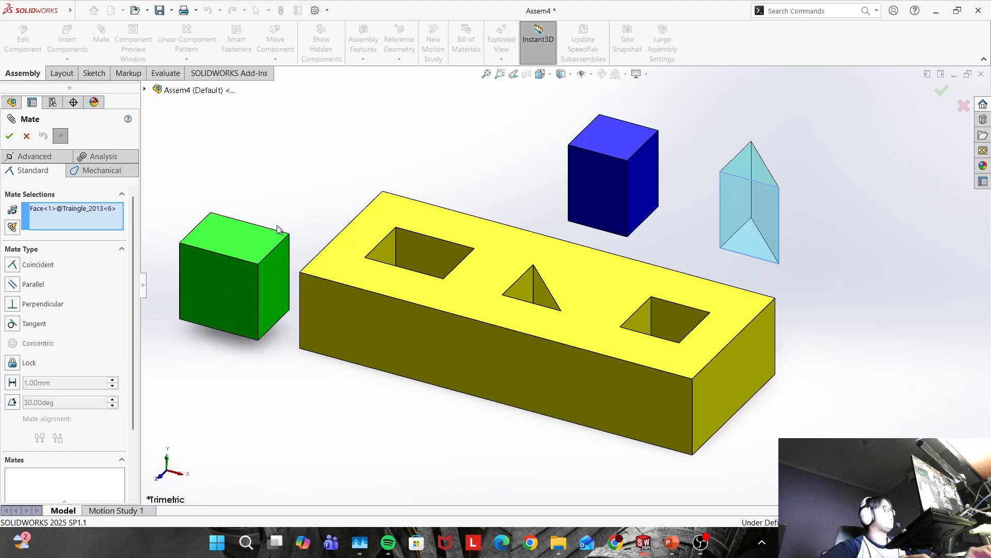
left_click(235, 245)
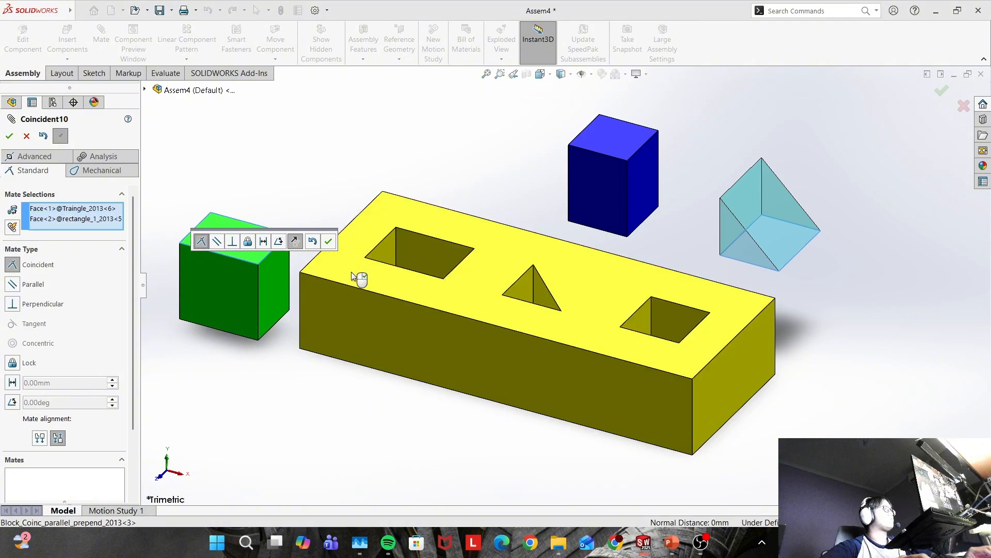
left_click(26, 136)
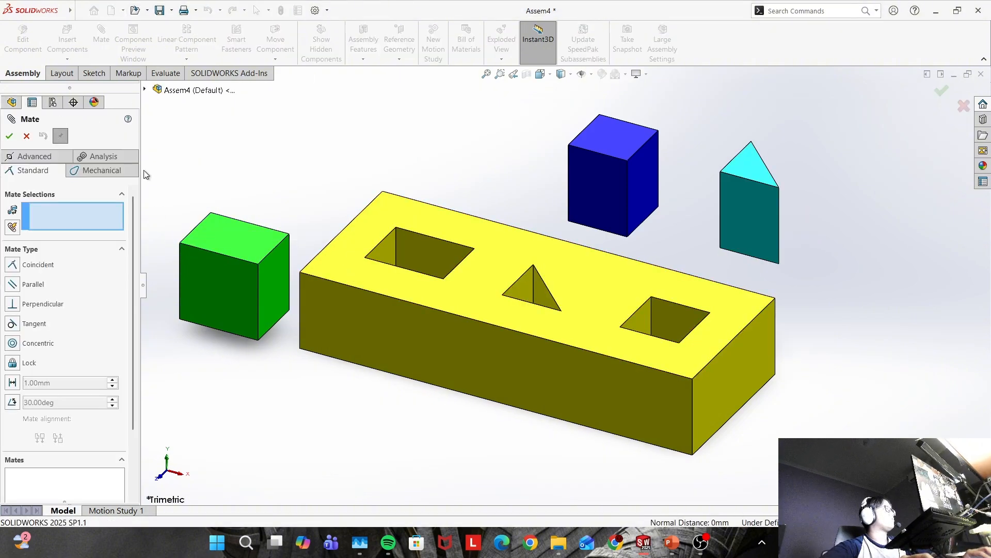
Add a coincident mate between the rectangle part's top face and the block's top face
left_click(216, 233)
left_click(345, 267)
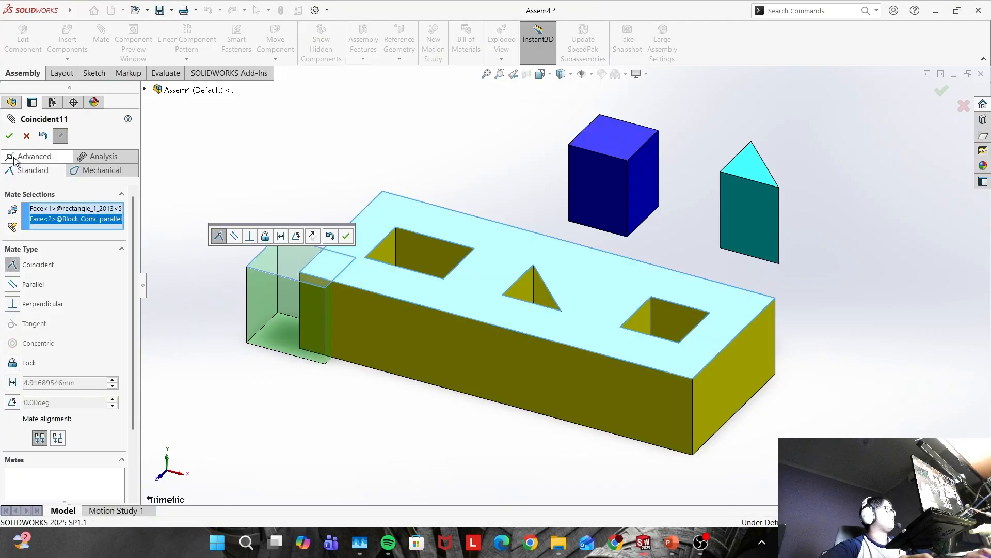
left_click(9, 136)
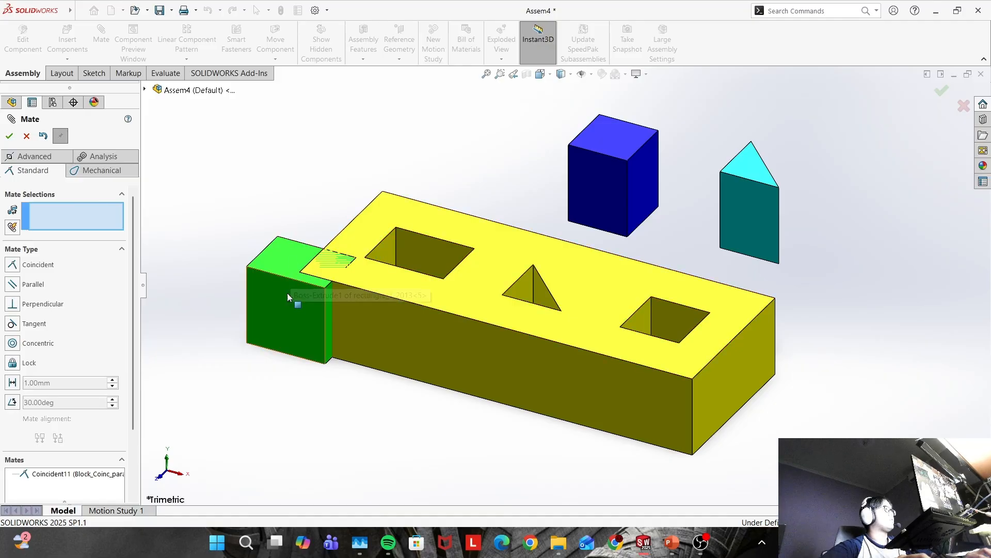
Add a coincident mate between the rectangle part's top back-left corner and the matching corner of the block's rectangular pocket
middle_click_drag(330, 267, 421, 309)
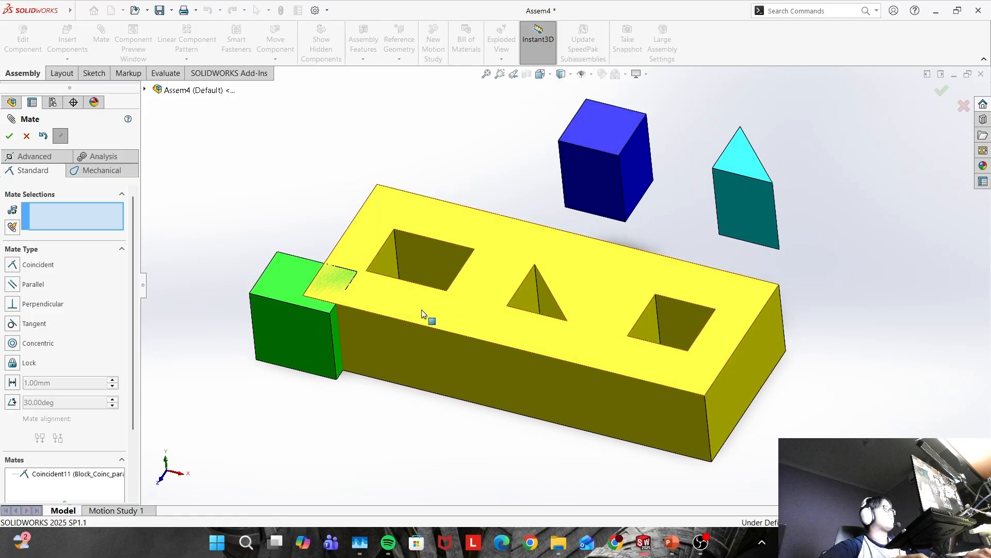
left_click(289, 275)
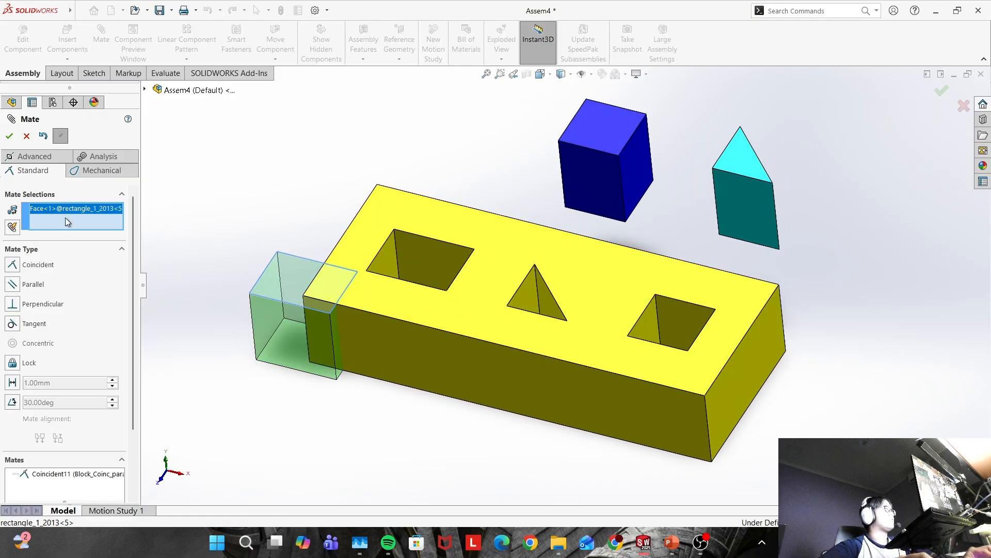
left_click(288, 272)
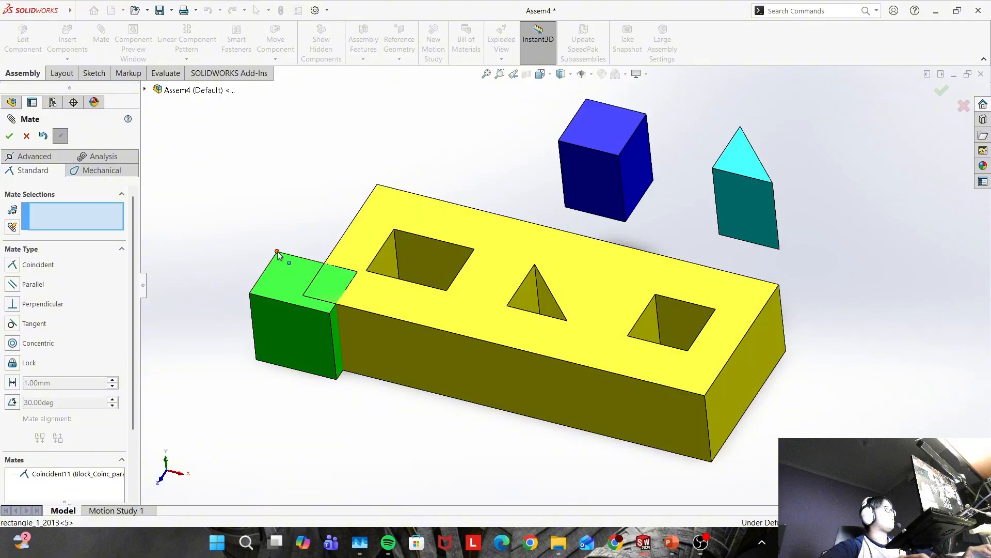
left_click(277, 252)
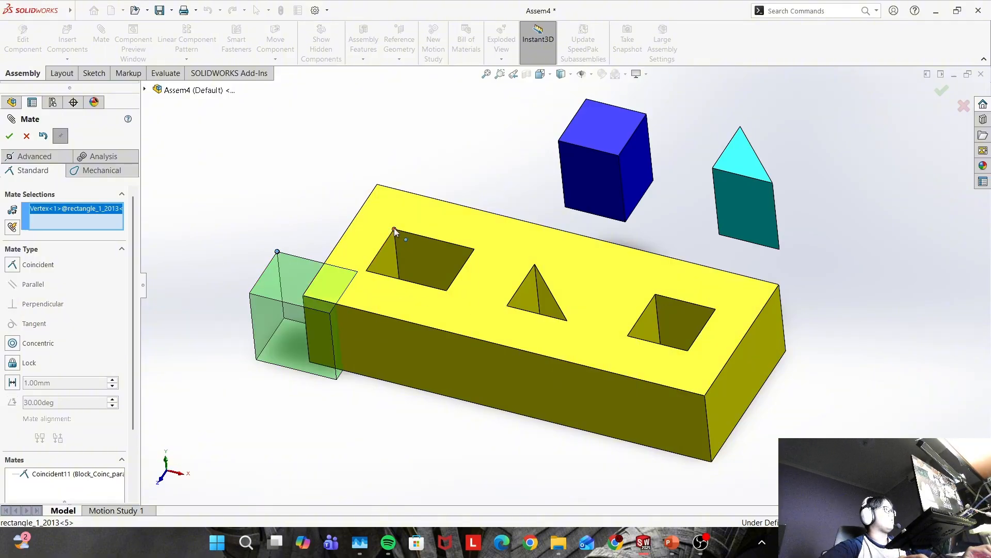
left_click(395, 228)
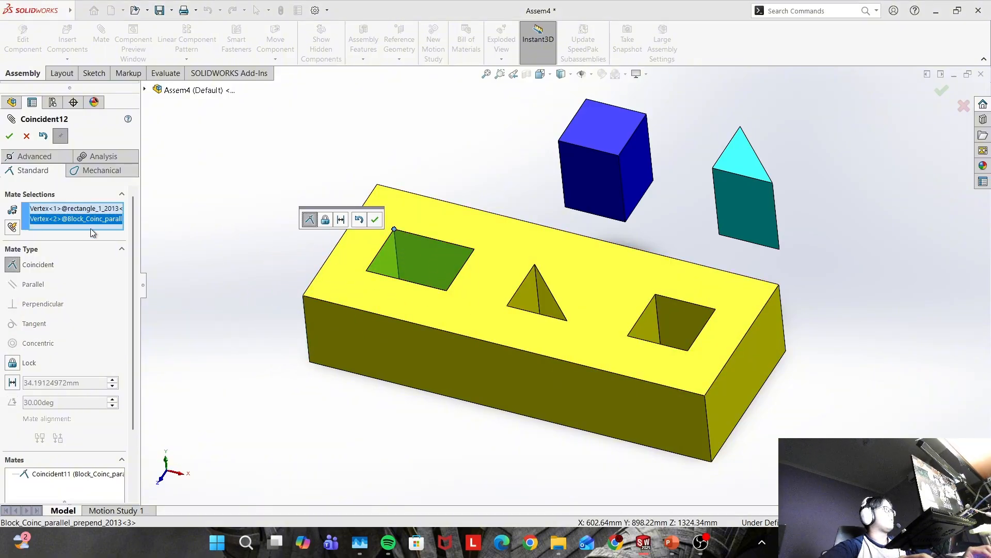
left_click(10, 136)
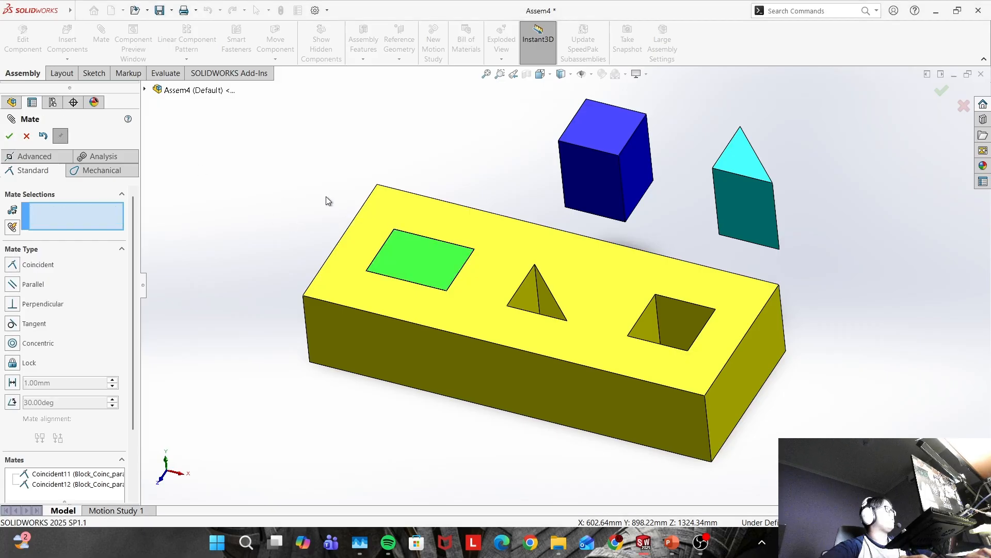
Add a coincident mate between the rectangle part's top front-right corner and the matching pocket corner, finish mating, and test whether the part moves
mouse_move(416, 258)
left_mouse_down()
mouse_move(427, 246)
mouse_move(404, 282)
mouse_move(444, 254)
mouse_move(432, 259)
left_mouse_up()
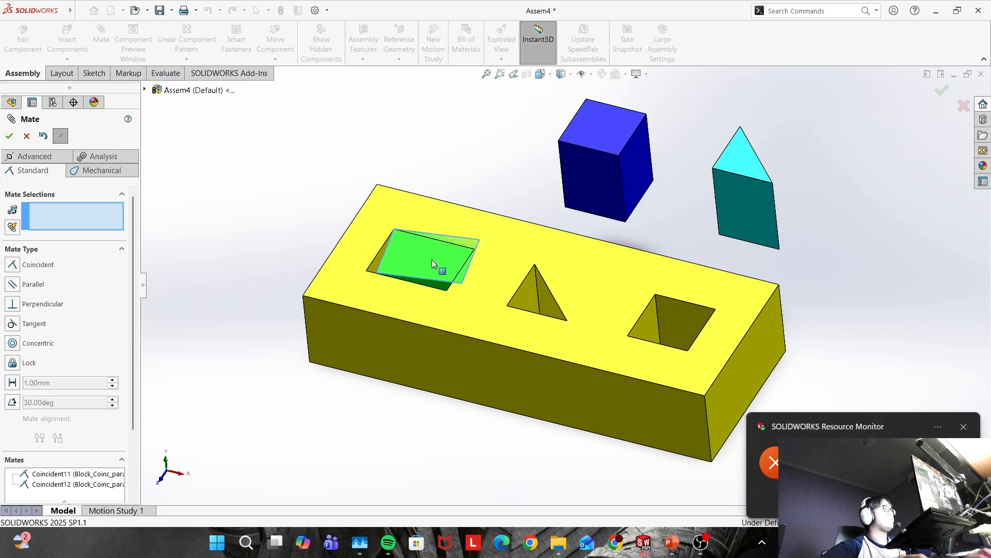
left_click(463, 284)
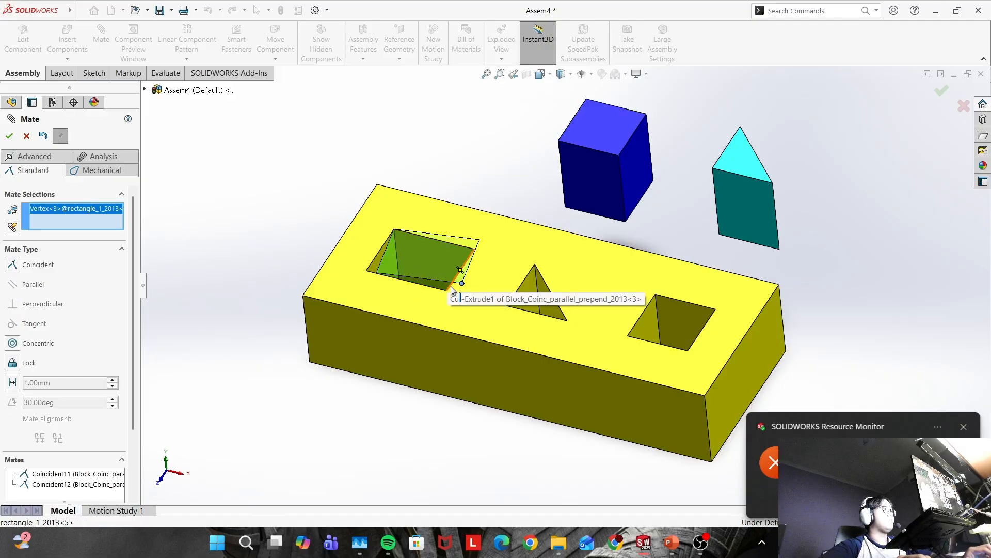
left_click(447, 291)
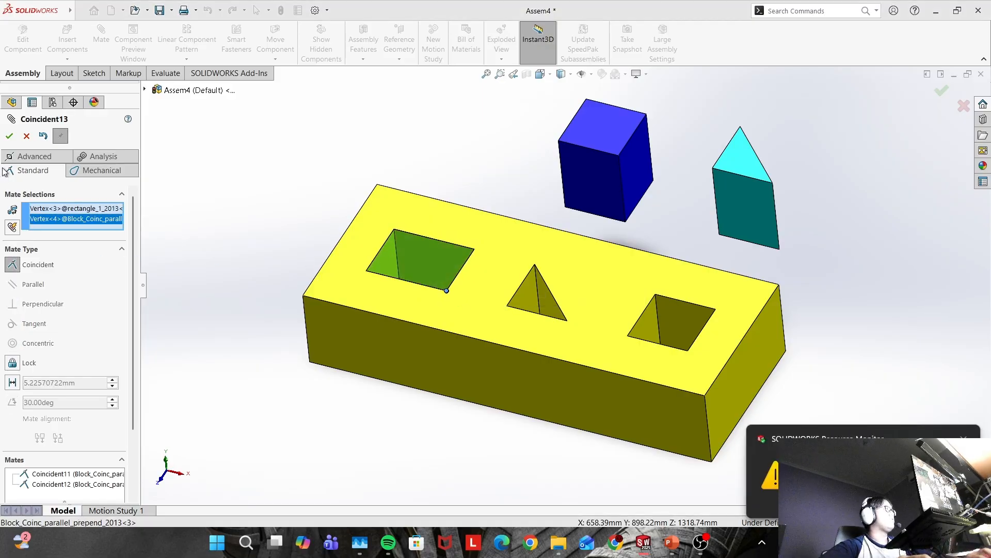
left_click(9, 137)
left_click(9, 136)
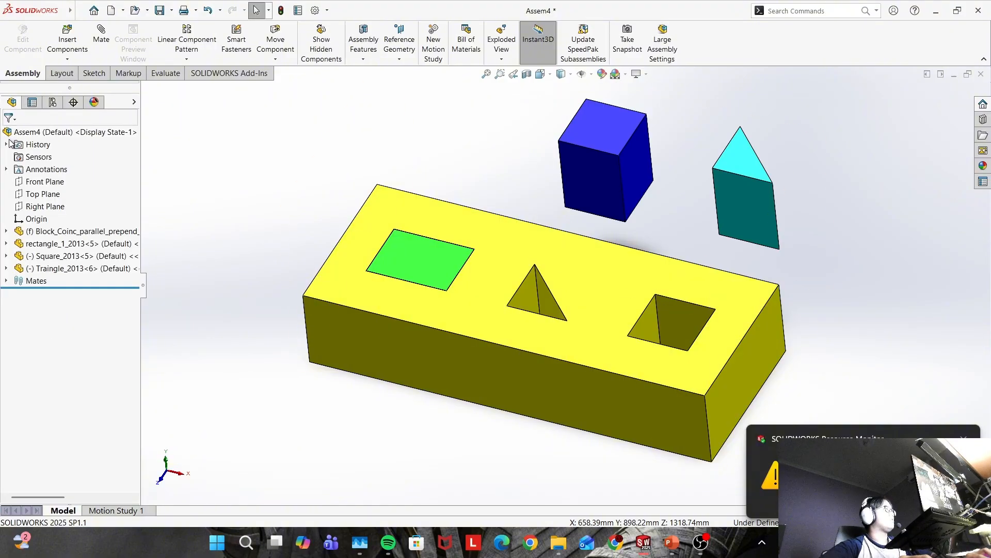
left_click_drag(409, 255, 413, 222)
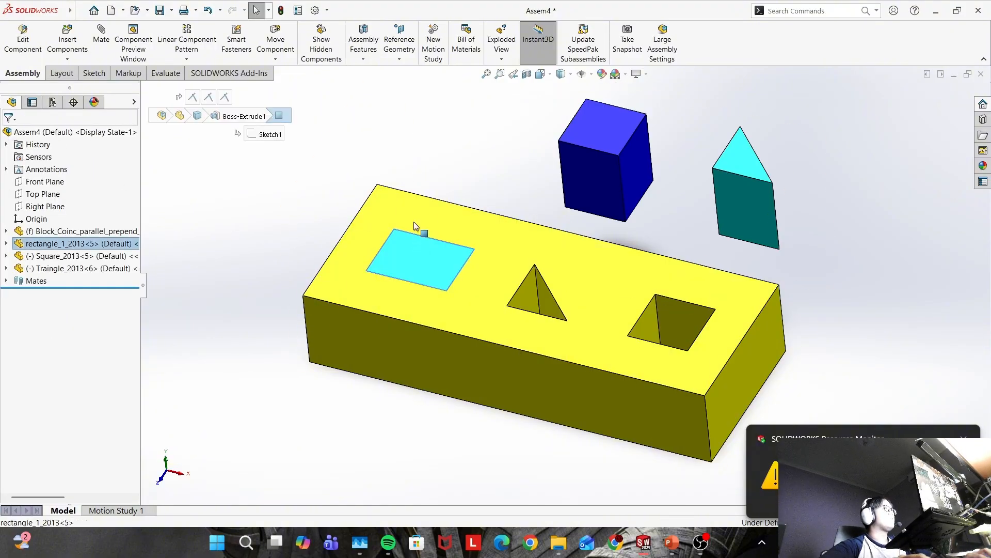
left_click(283, 198)
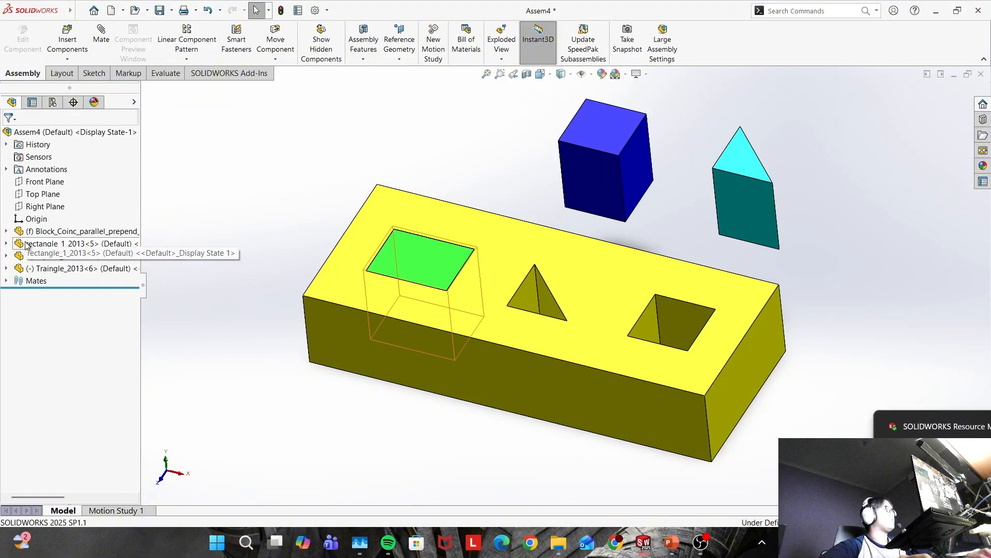
Dismiss the resource monitor notification, then switch to PowerPoint and close the tugas 7 presentation, saving its changes
left_click(962, 424)
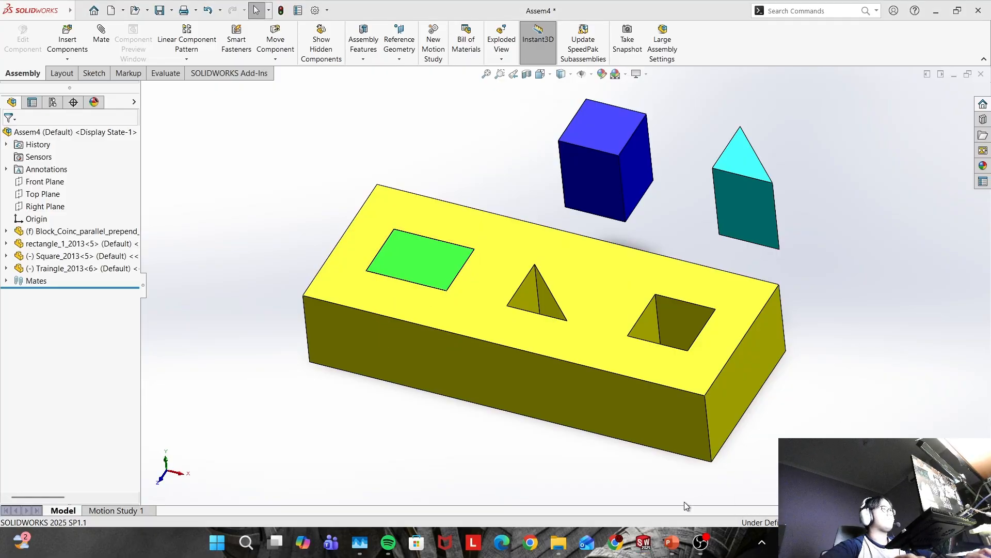
left_click(670, 543)
left_click(976, 11)
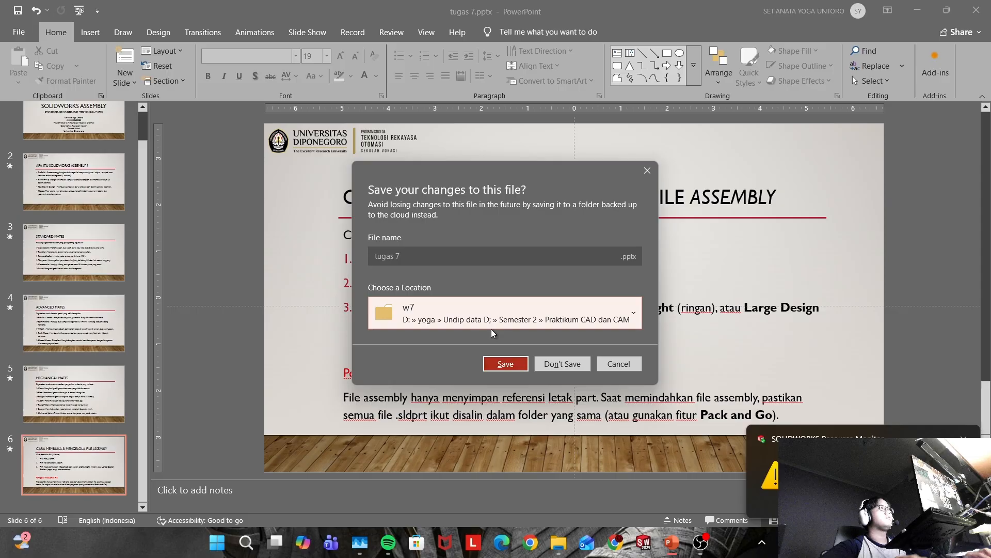
left_click(506, 364)
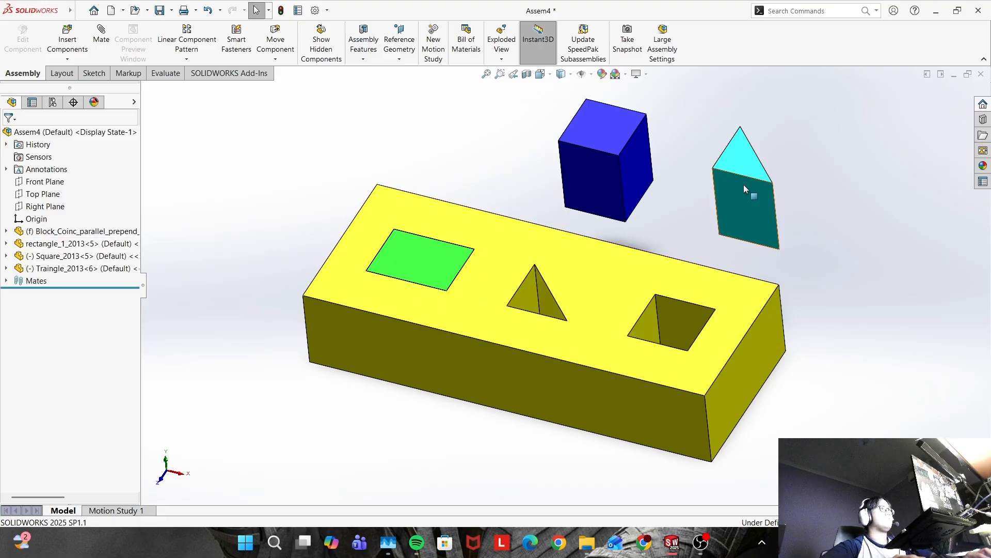
Move the triangle part to the block's front side, just in front of the rectangle part
left_click_drag(745, 190, 432, 348)
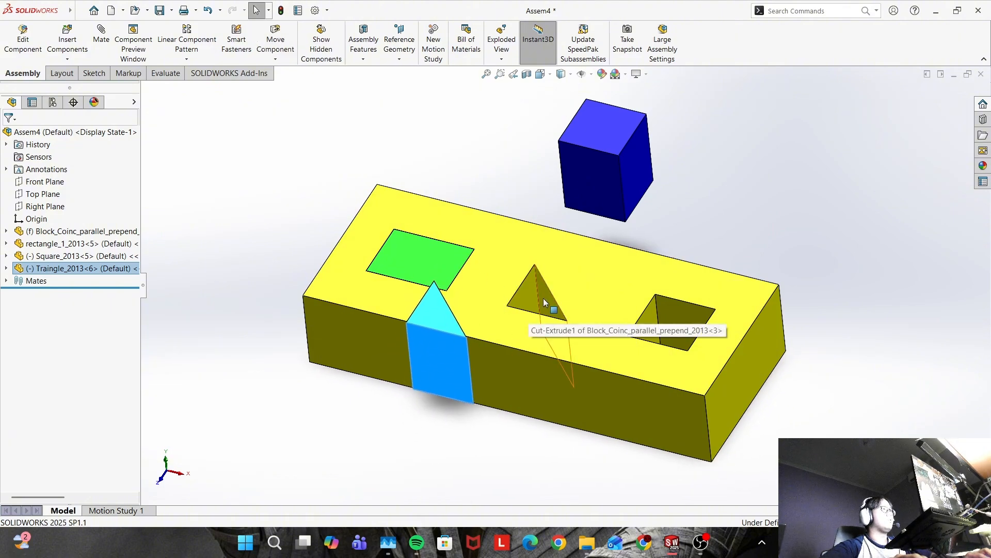
left_click(226, 196)
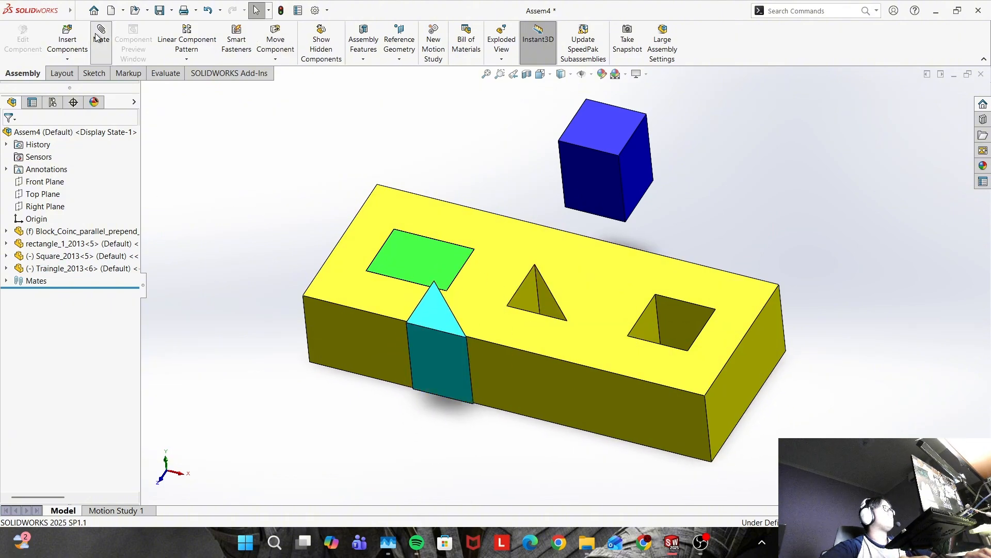
left_click(470, 357)
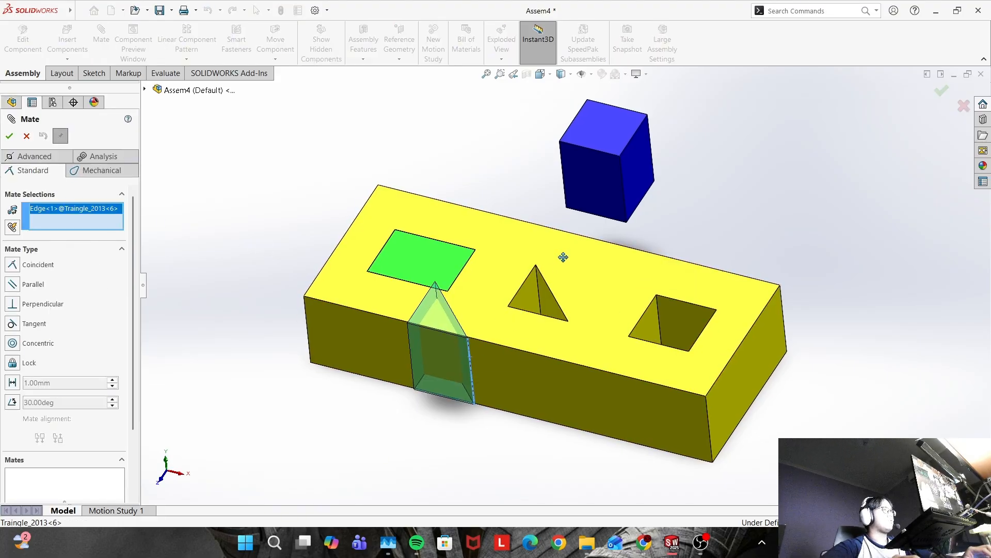
middle_click_drag(543, 235, 491, 227)
left_click(579, 307)
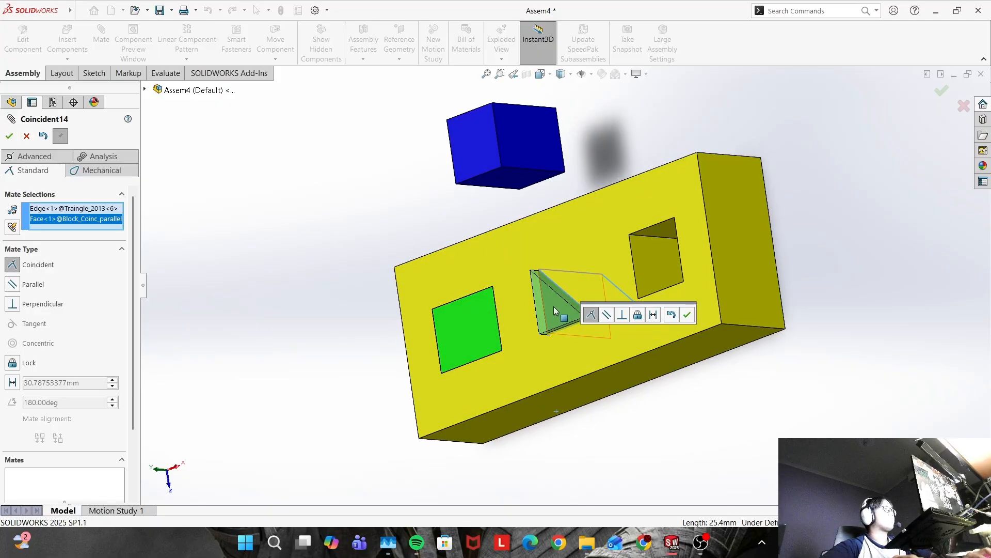
left_click_drag(550, 303, 487, 301)
left_click(26, 137)
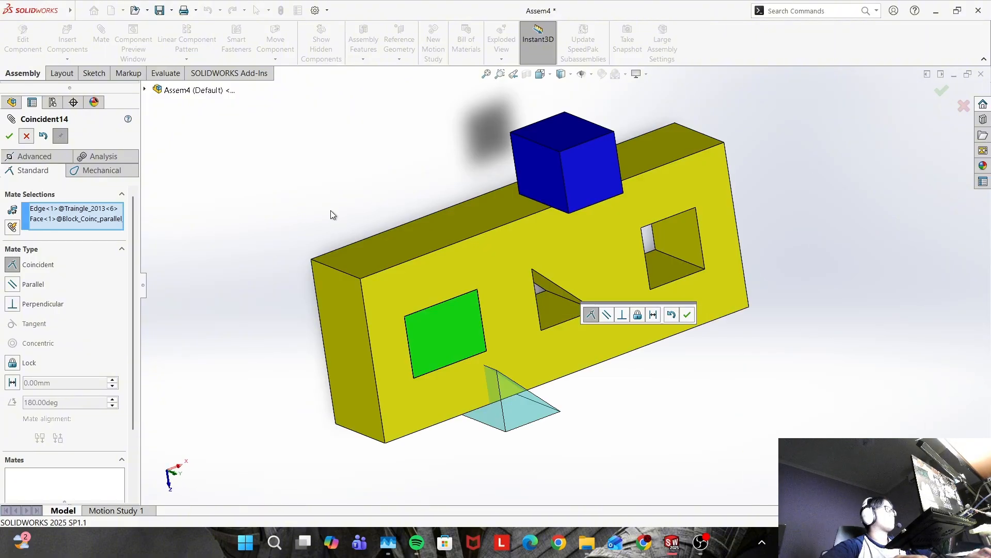
Add a coincident mate between the triangle part's front-right vertical edge and the matching inner edge of the triangular pocket
middle_click_drag(560, 343, 506, 364)
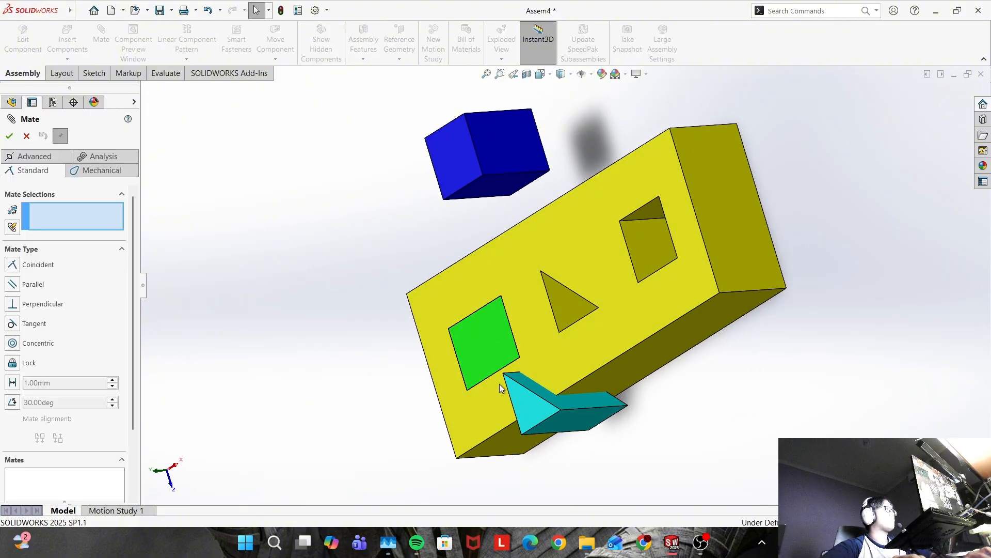
left_click(591, 412)
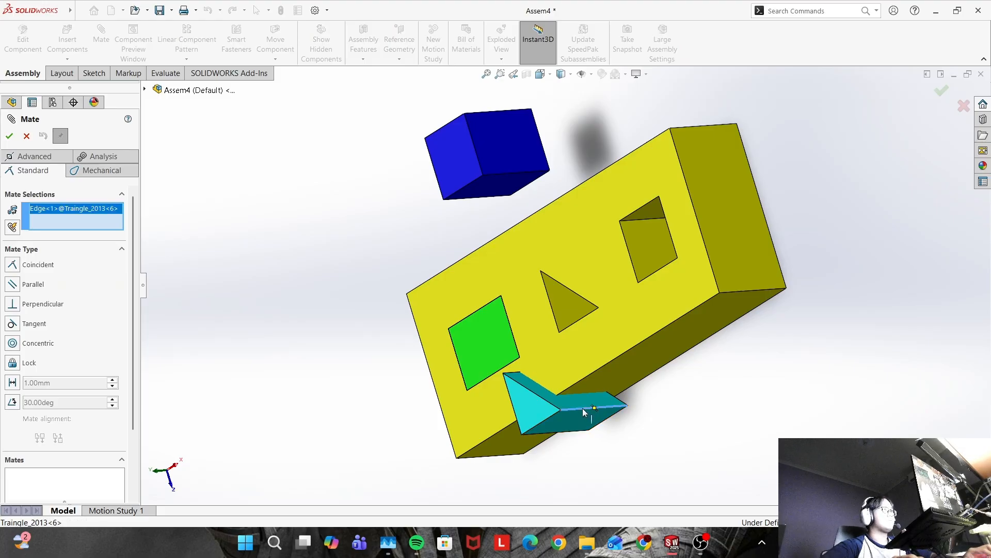
middle_click_drag(592, 412, 677, 339)
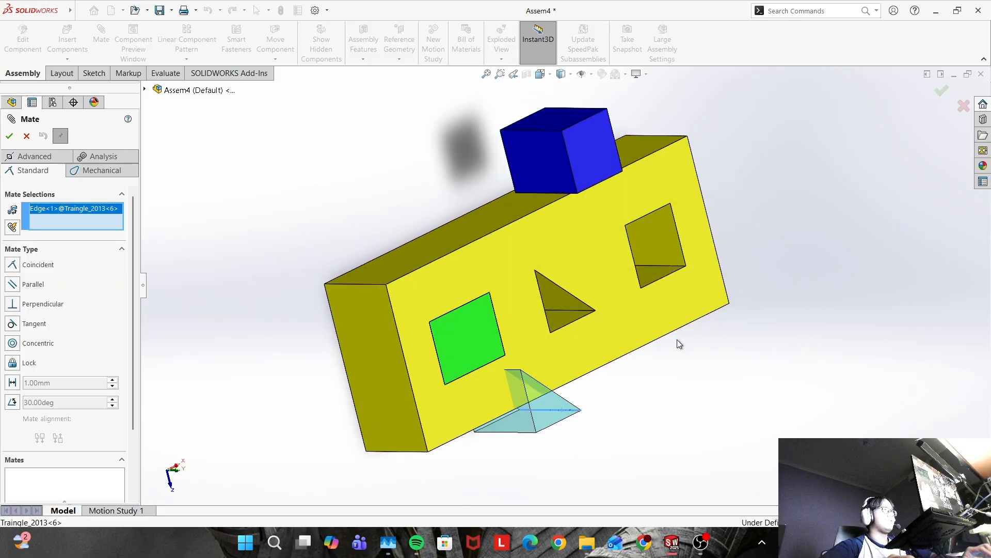
left_click(576, 311)
middle_click_drag(392, 336, 321, 292)
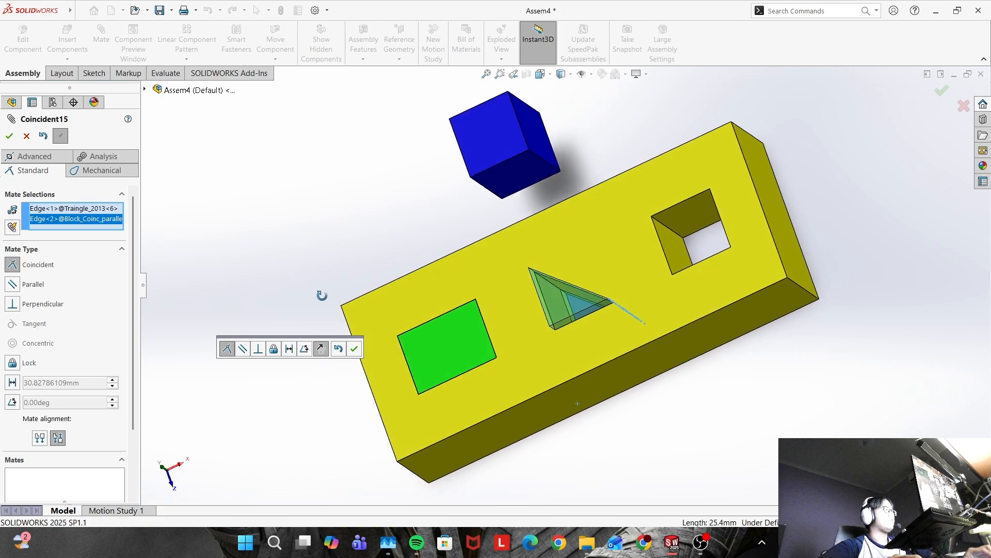
left_click(9, 136)
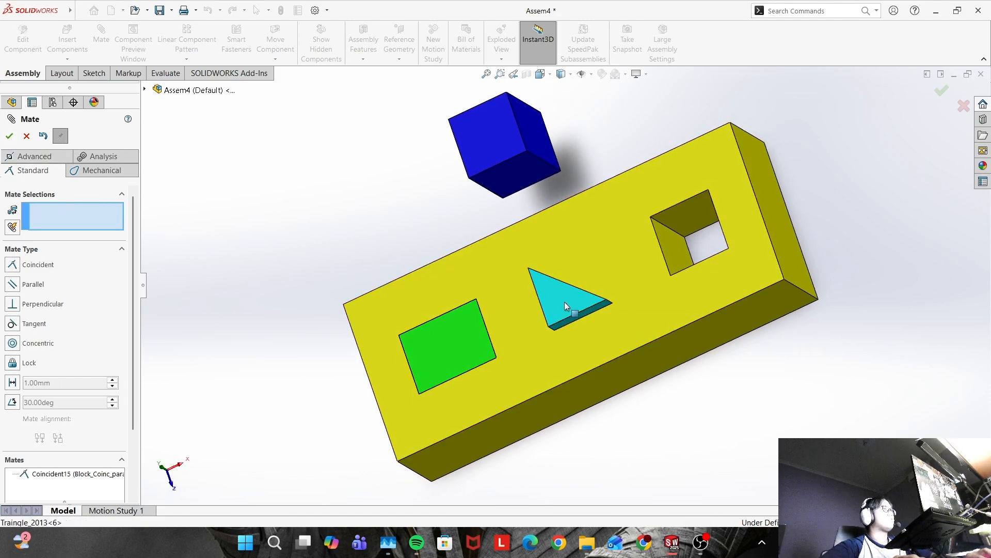
Swing the triangle part out of alignment and mate its front-left vertical edge coincident with the triangular pocket's left inner wall
mouse_move(564, 305)
left_mouse_down()
mouse_move(528, 315)
mouse_move(566, 330)
mouse_move(599, 268)
mouse_move(567, 354)
mouse_move(560, 335)
mouse_move(573, 325)
mouse_move(566, 337)
mouse_move(556, 306)
left_mouse_up()
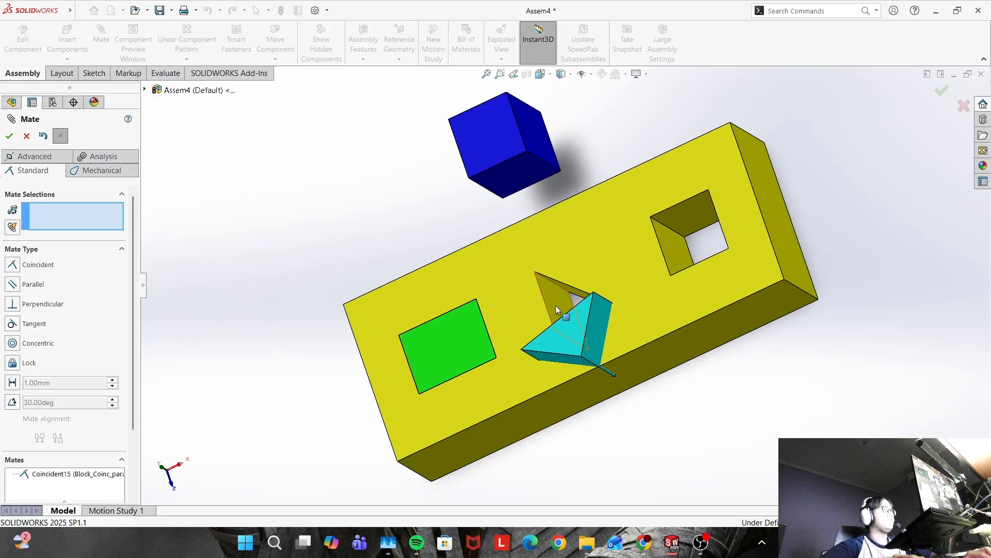
left_click(557, 298)
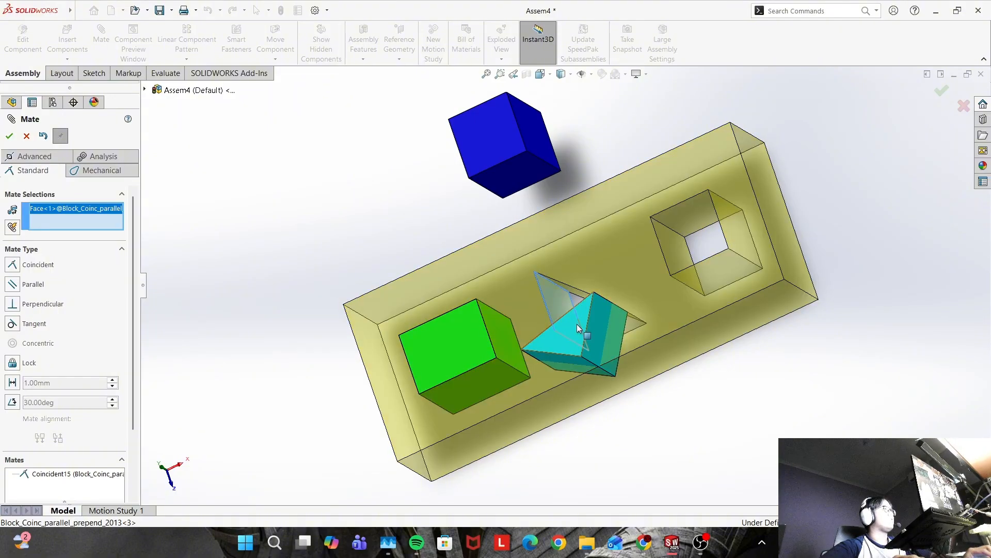
left_click(583, 357)
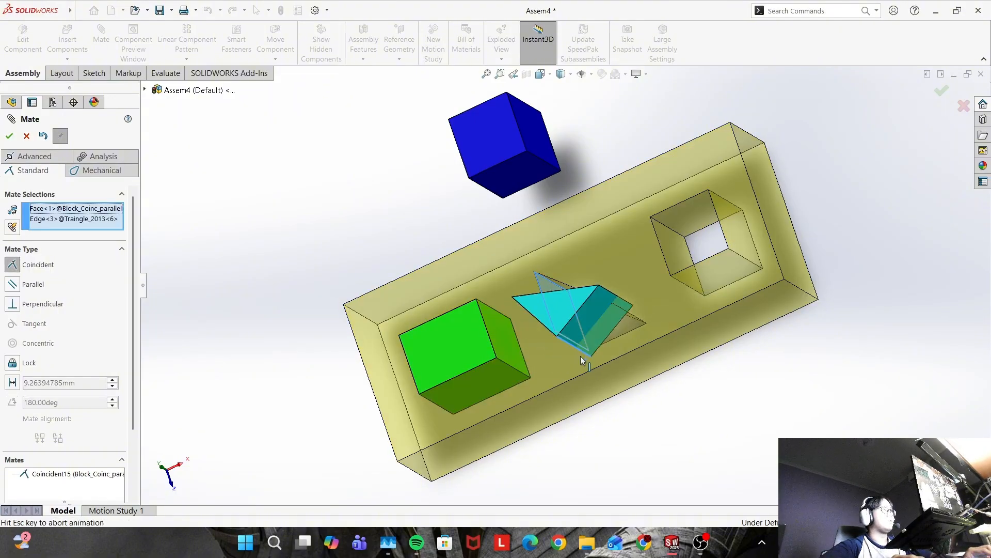
left_click(10, 136)
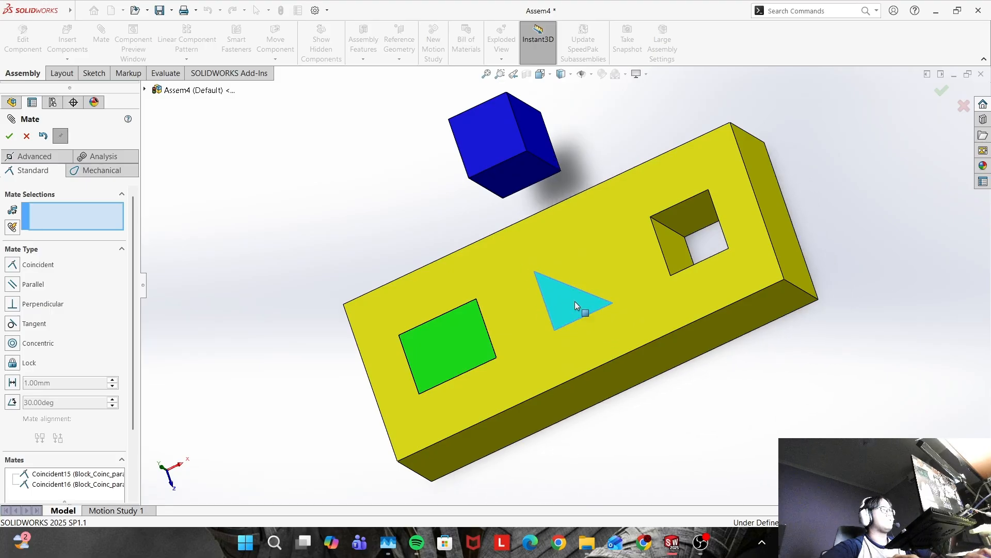
Add a coincident mate between the triangle part's top face and the block's top face, and finish mating
left_click(560, 300)
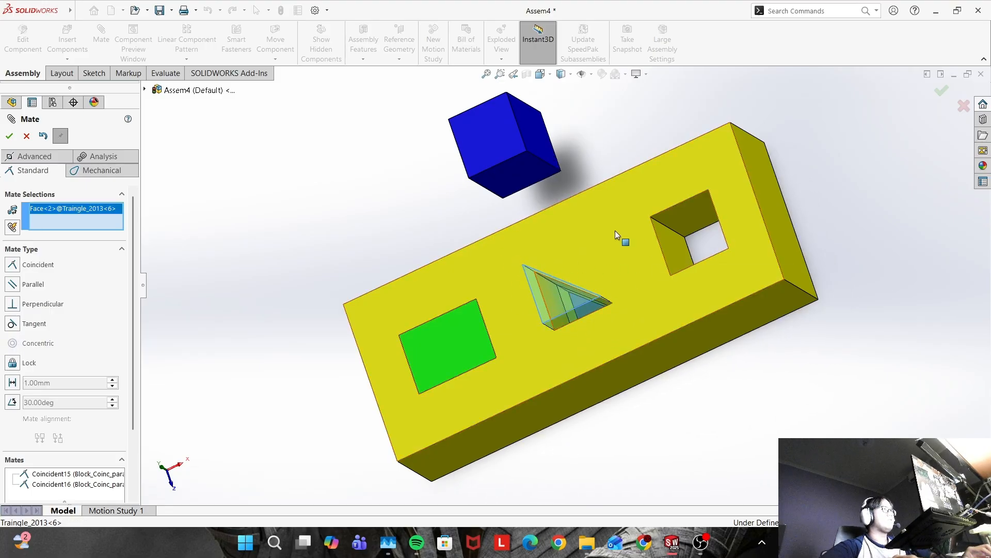
left_click(598, 237)
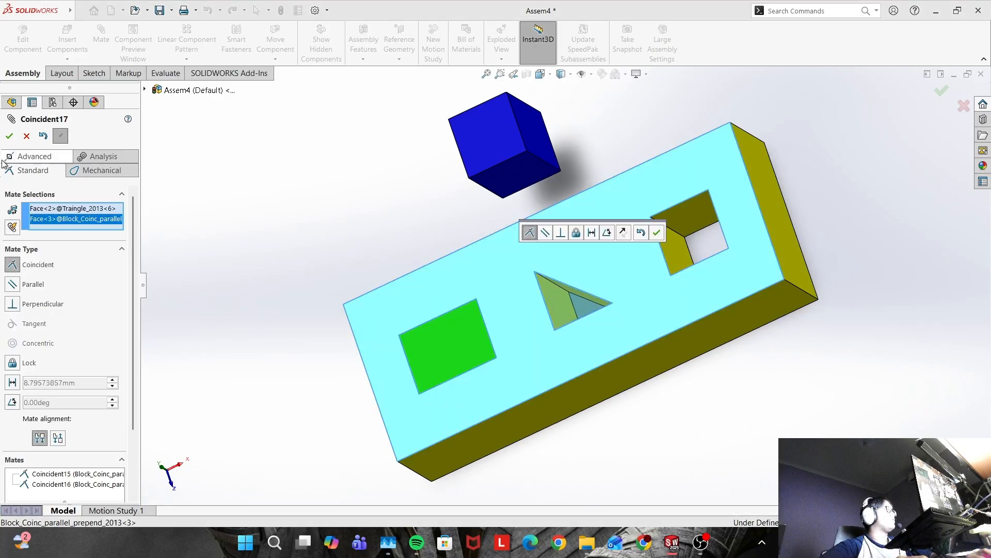
left_click(9, 135)
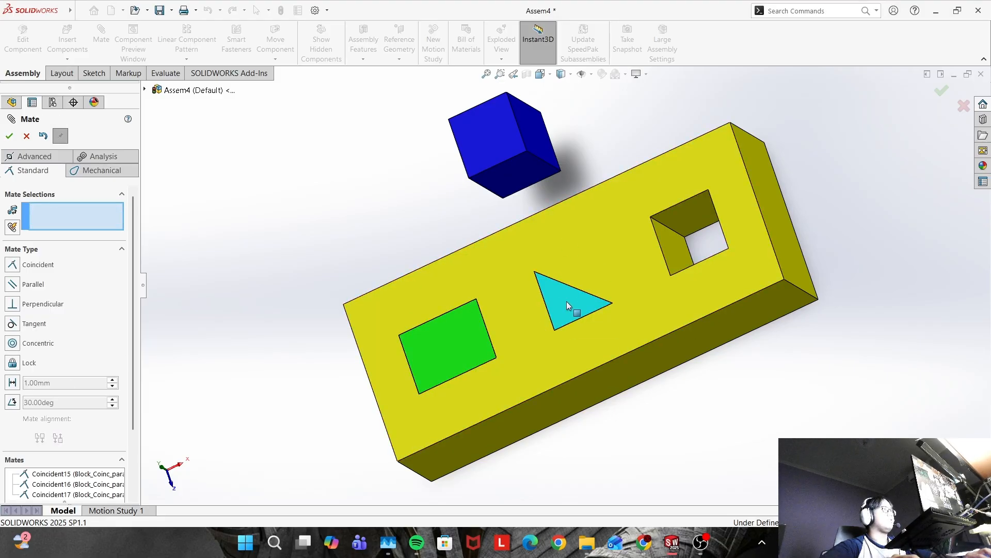
left_click(15, 135)
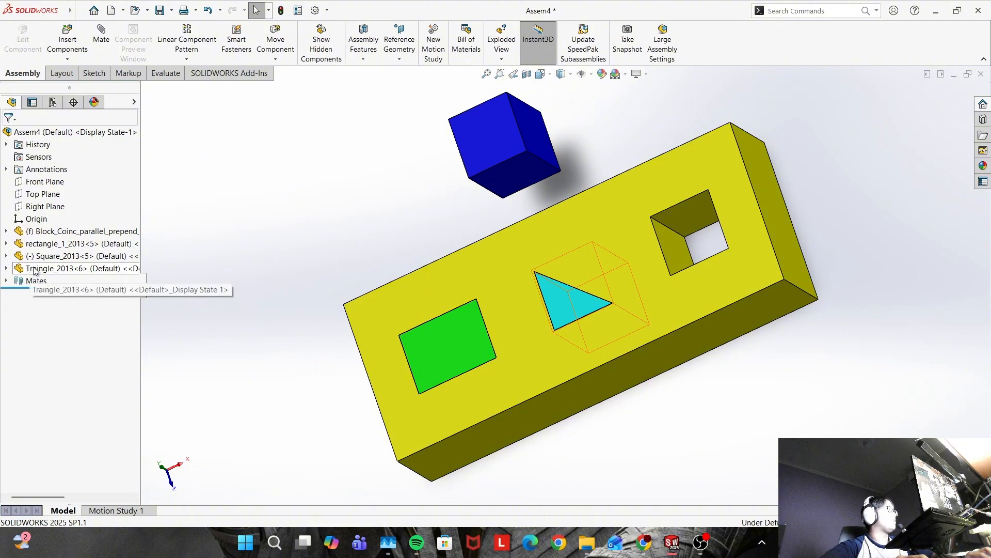
Move the square part near the square pocket and mate its top face coincident with the block's top face
middle_click_drag(550, 283, 541, 213)
middle_click_drag(816, 253, 600, 158)
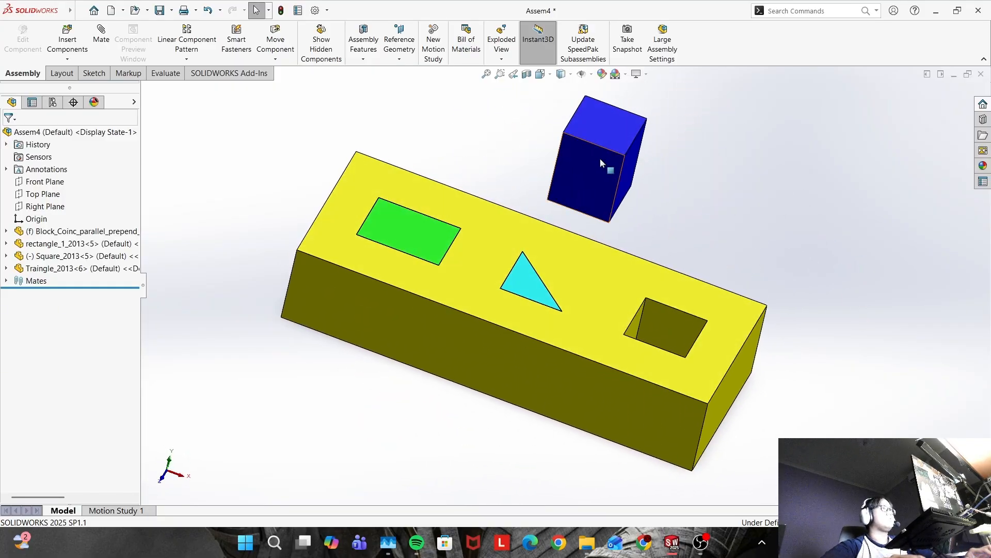
left_click_drag(600, 158, 744, 208)
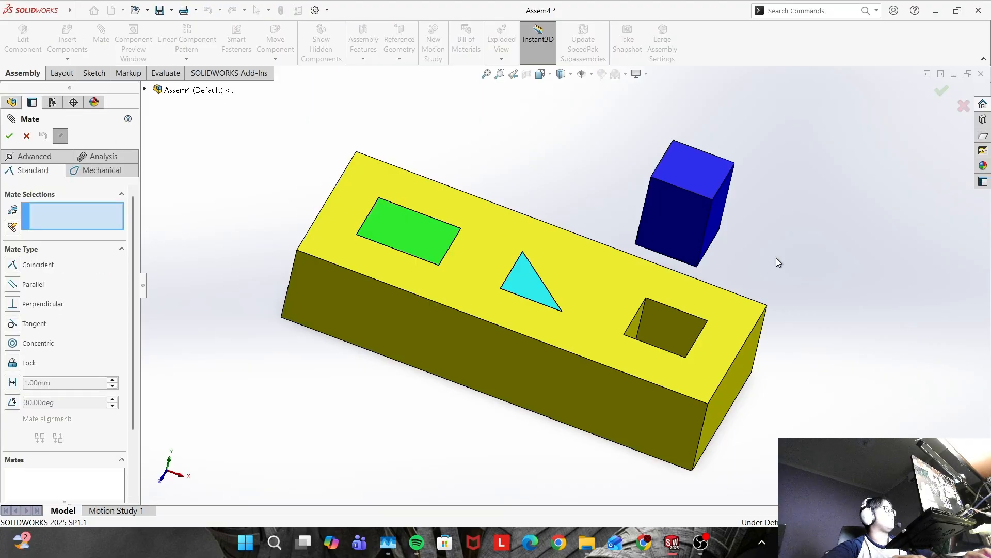
left_click(697, 174)
left_click(607, 285)
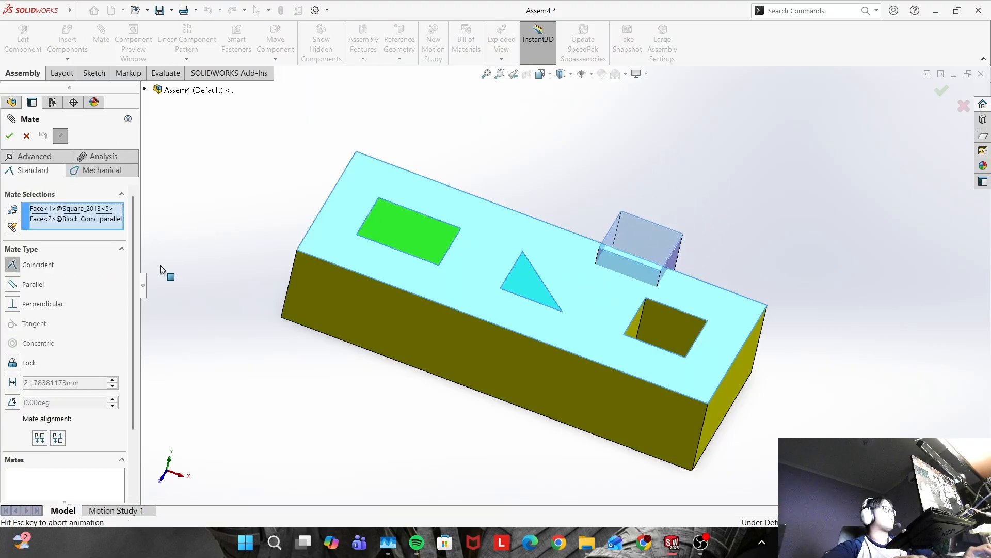
left_click(10, 138)
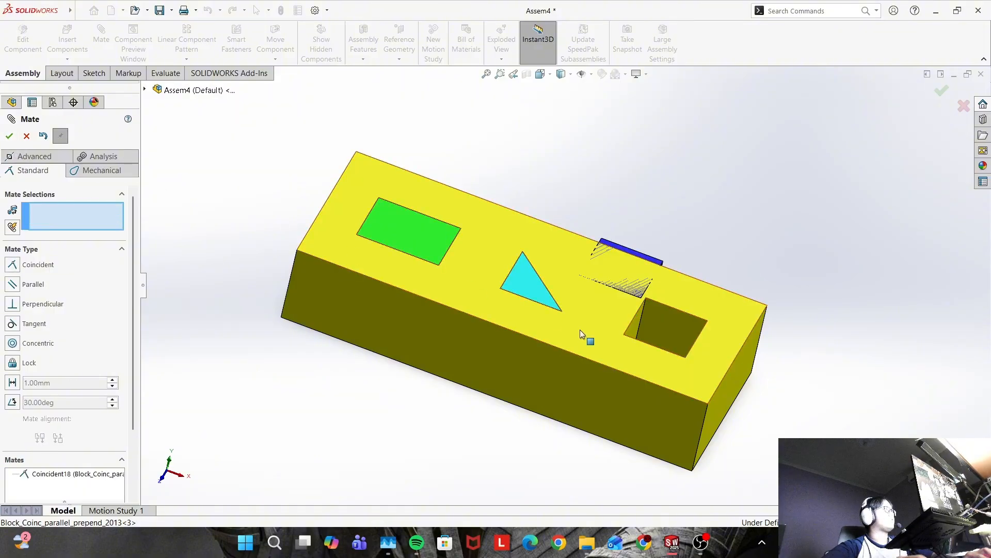
Pull the square part clear of the block and mate its top back-left corner coincident with the square pocket's matching corner
left_click_drag(642, 260, 771, 233)
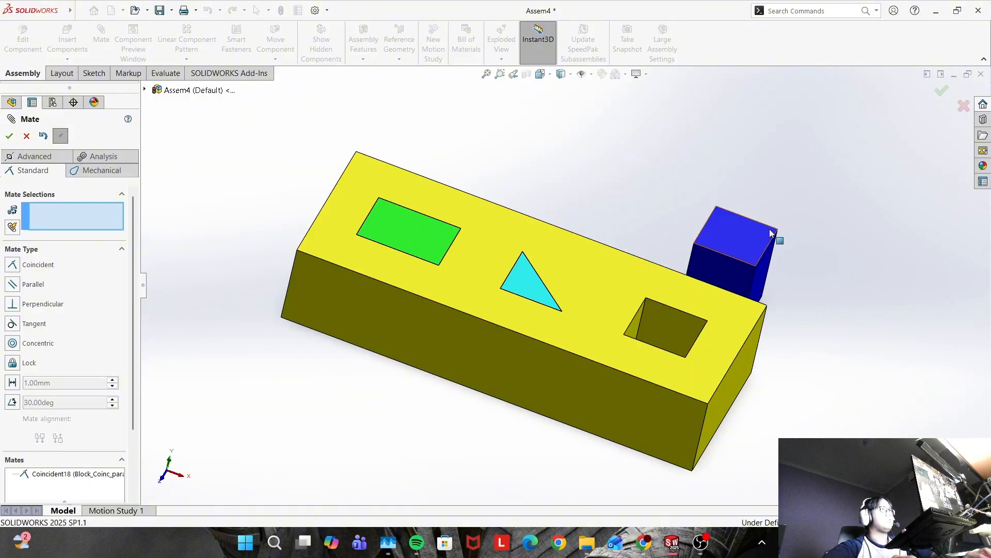
left_click(717, 207)
left_click(646, 298)
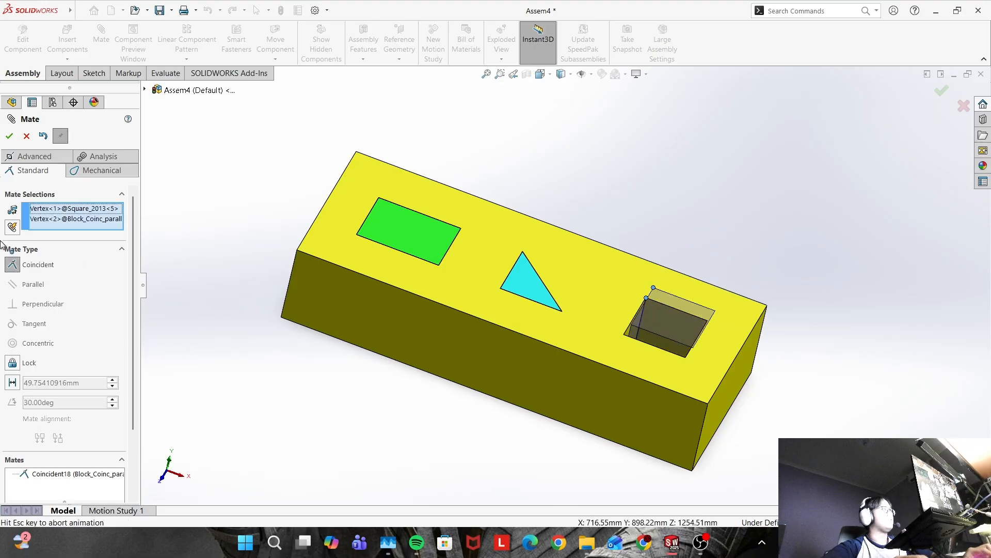
left_click(10, 136)
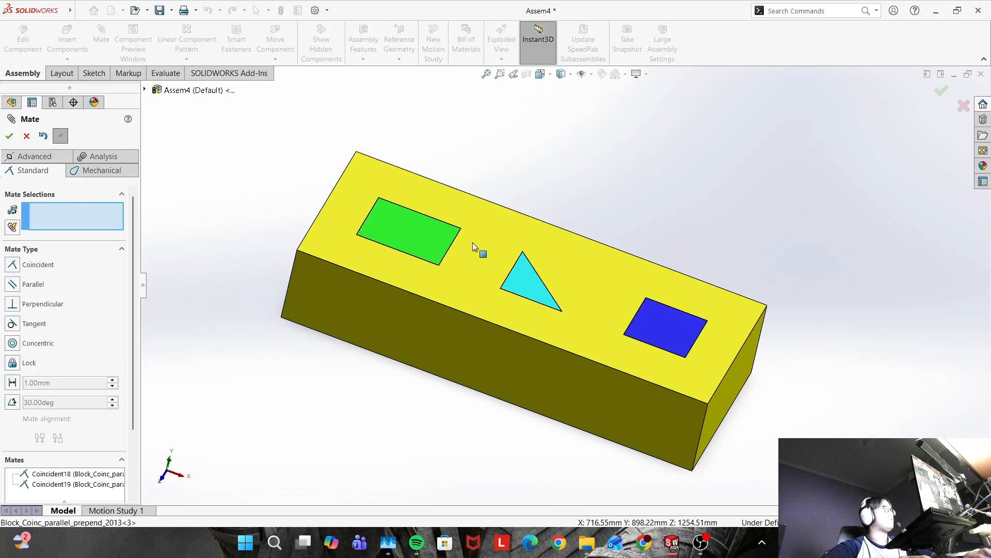
Swing the square part out of alignment, mate its top front corner coincident with the square pocket's matching corner, and finish mating
left_click_drag(692, 324, 699, 345)
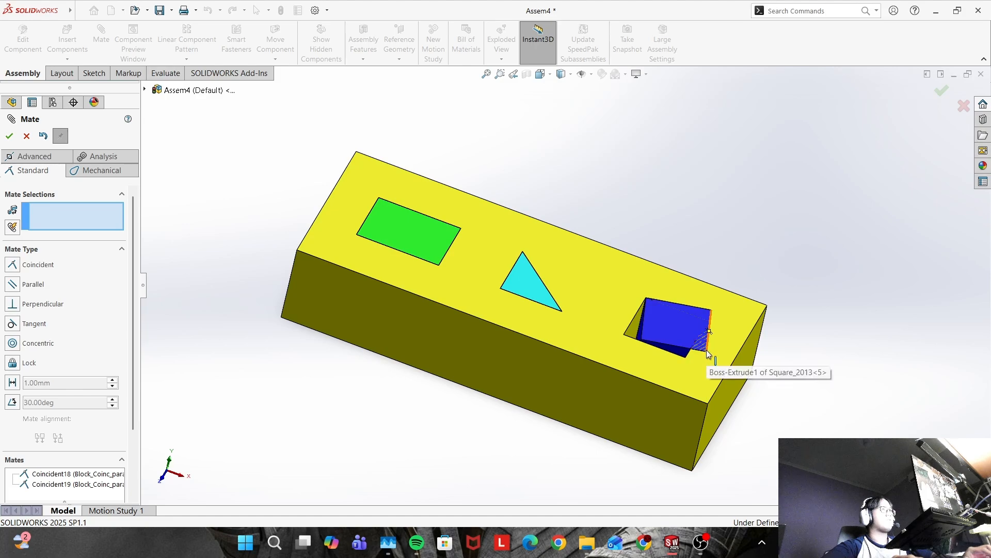
left_click(687, 358)
left_click(689, 362)
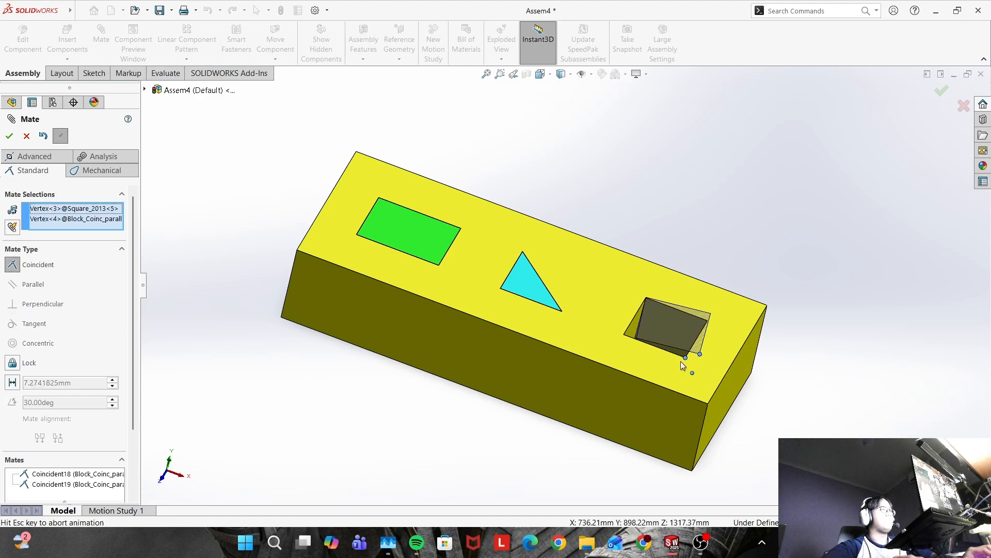
left_click(9, 136)
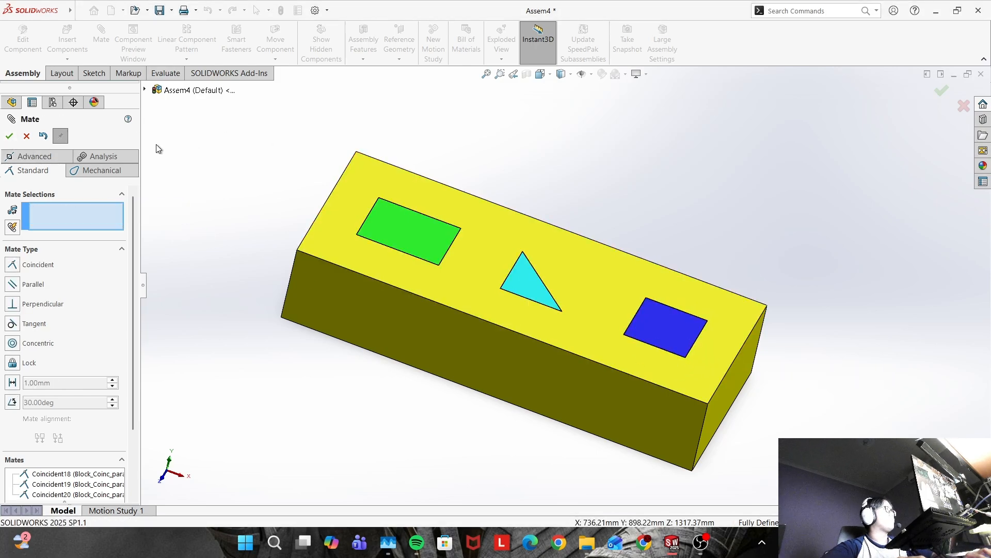
left_click(9, 136)
Try to move the rectangle, triangle and square parts to check whether they are held in the block's pockets
middle_click_drag(756, 226, 731, 214)
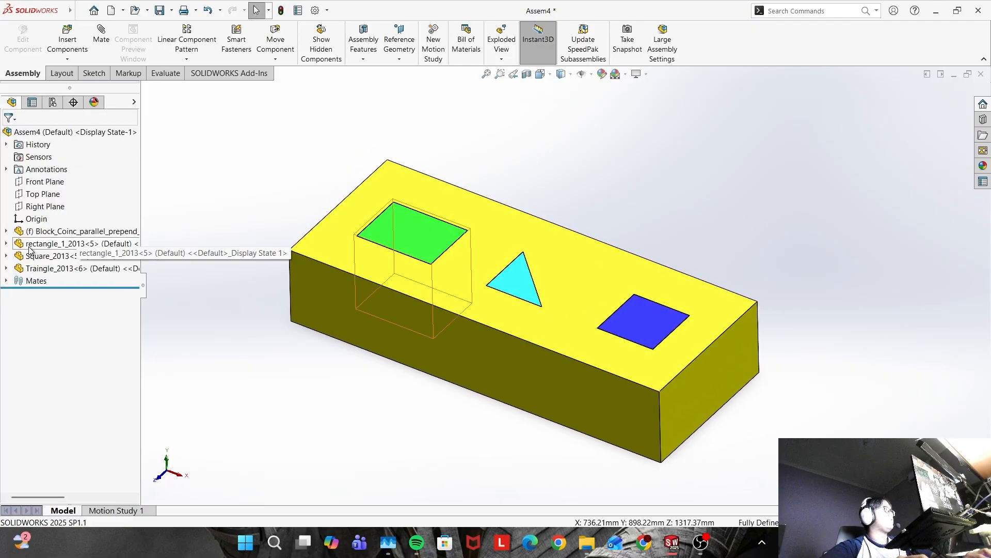
left_click_drag(373, 252, 385, 283)
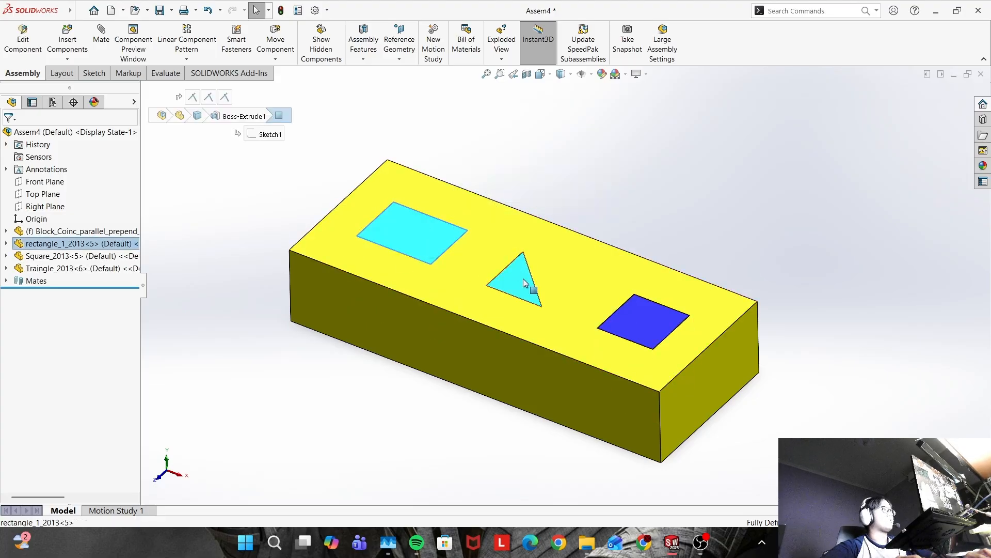
left_click(643, 326)
left_click_drag(510, 283, 521, 278)
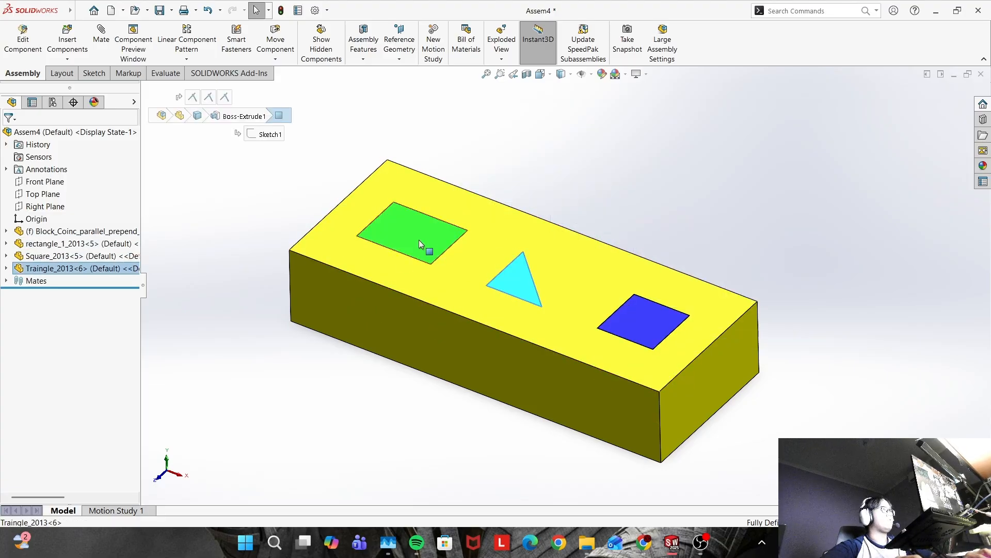
left_click_drag(419, 240, 447, 225)
left_click(653, 170)
left_click_drag(517, 286, 608, 141)
left_click_drag(447, 138, 450, 139)
key("alt+Tab")
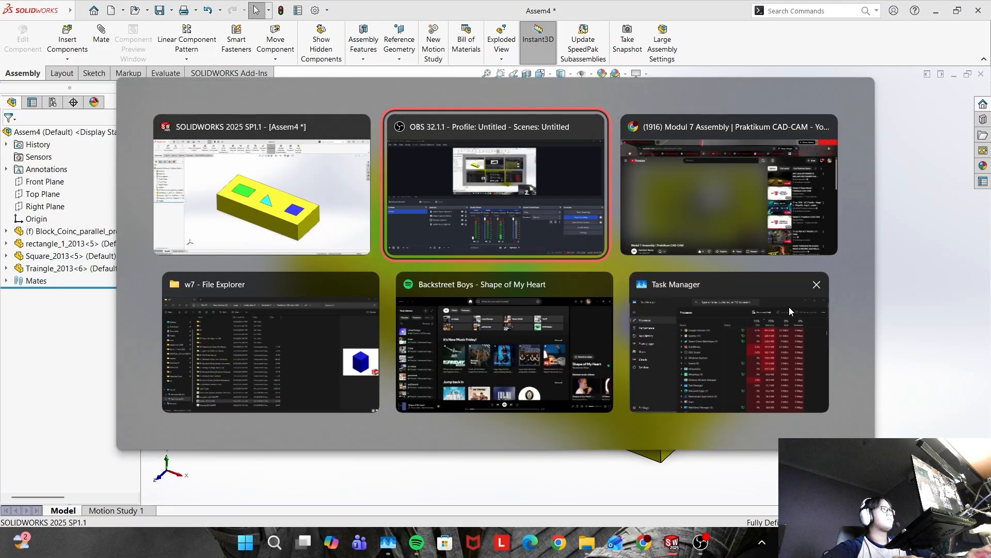
key("alt+Tab")
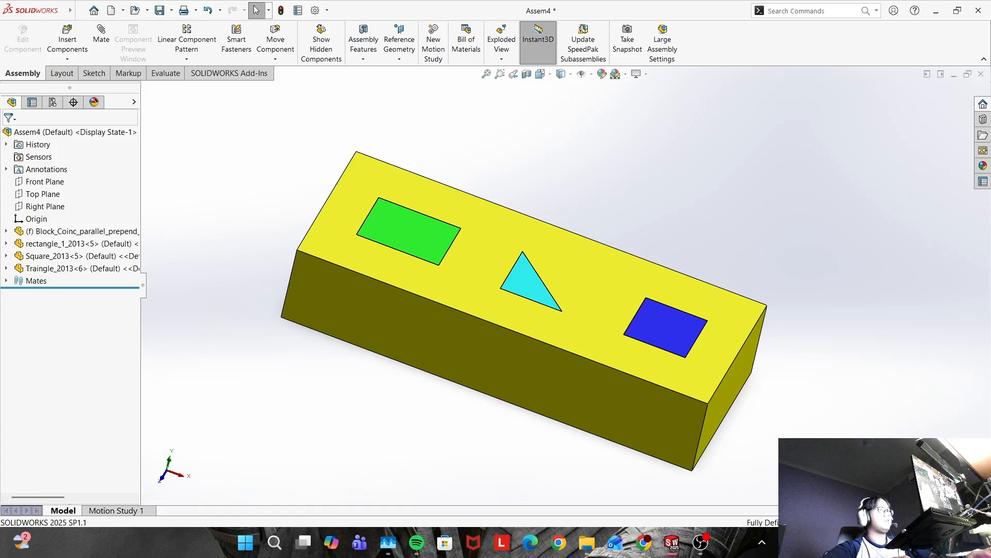
left_click(670, 321)
left_click(516, 298)
left_click(433, 249)
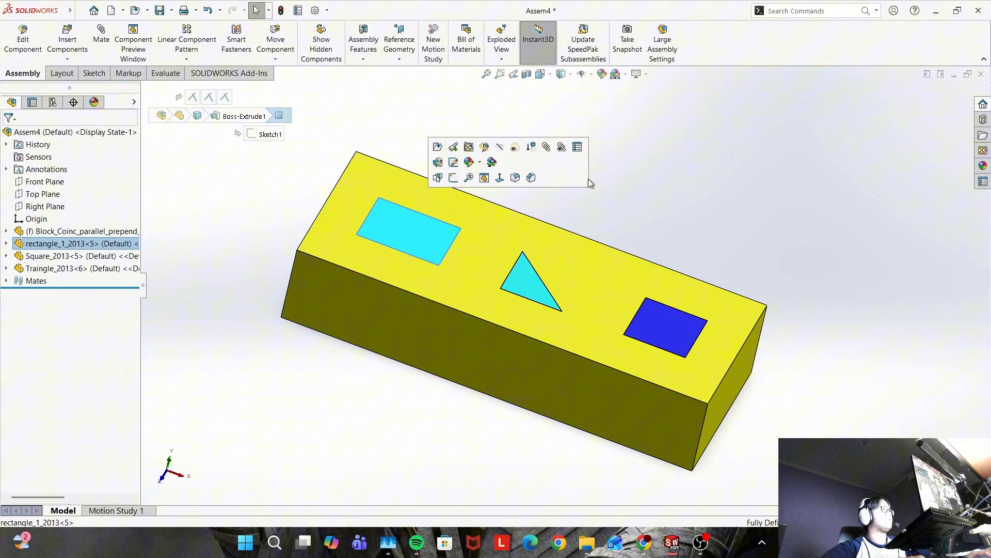
left_click(708, 209)
middle_click_drag(708, 209, 664, 217)
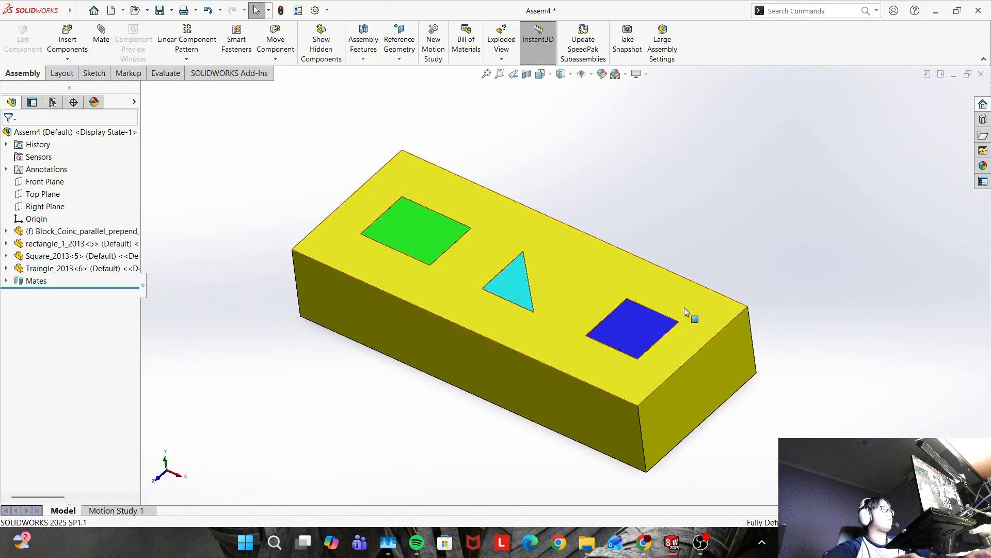
Switch to the circles assembly and move the slotted cylinder clear of the left end of the two-hole block
key("alt+Tab")
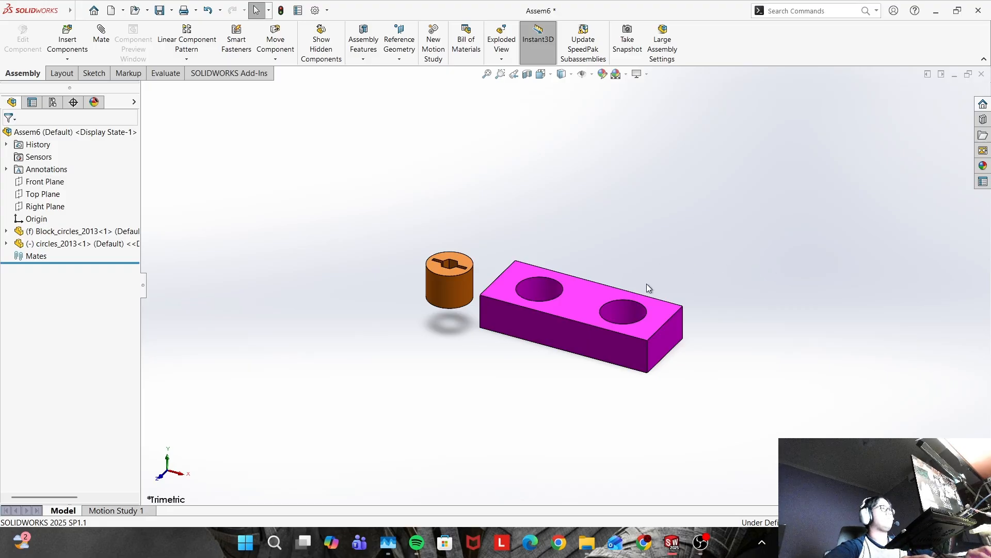
left_click_drag(456, 287, 446, 312)
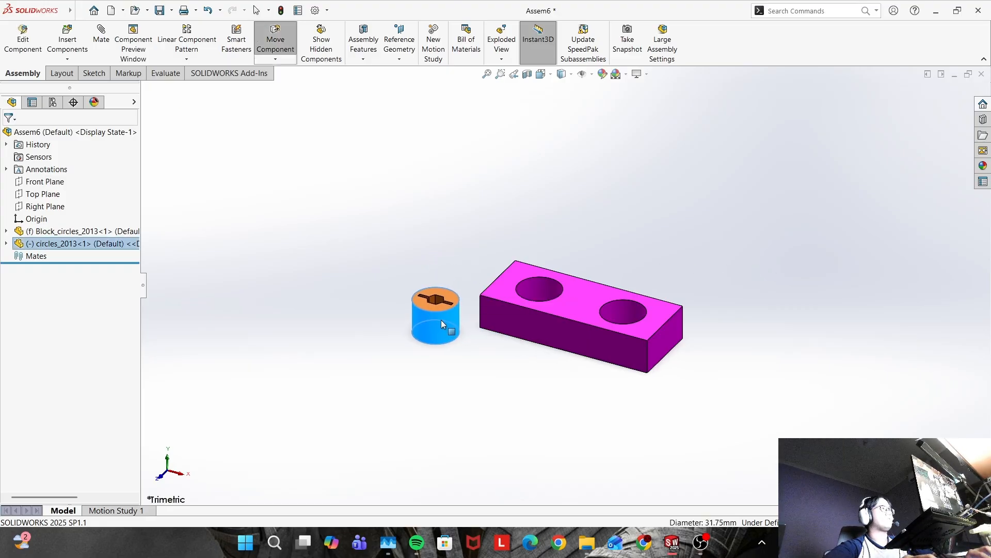
mouse_move(687, 237)
middle_mouse_down()
mouse_move(680, 262)
mouse_move(685, 253)
middle_mouse_up()
scroll(568, 312, "down", 3)
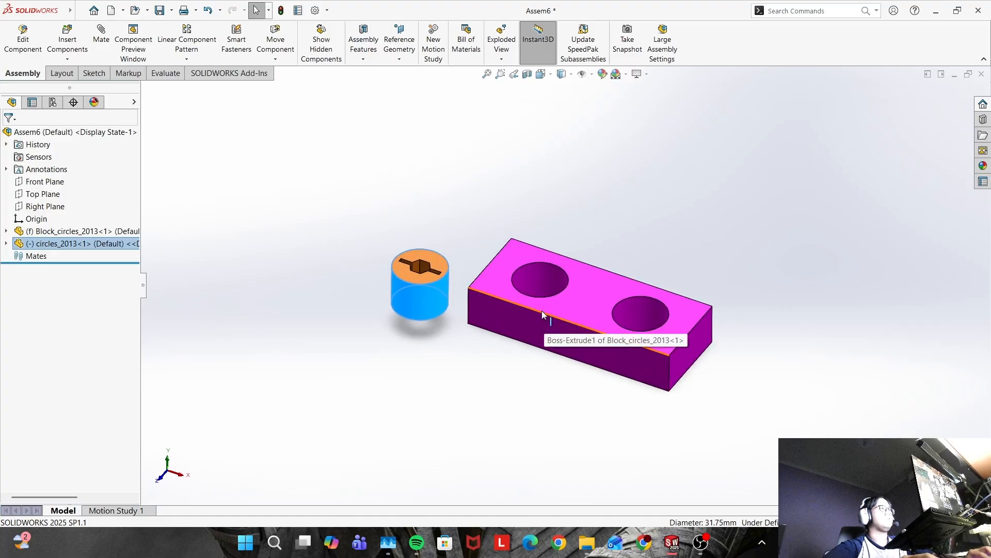
mouse_move(357, 290)
left_mouse_down()
mouse_move(398, 266)
mouse_move(368, 281)
left_mouse_up()
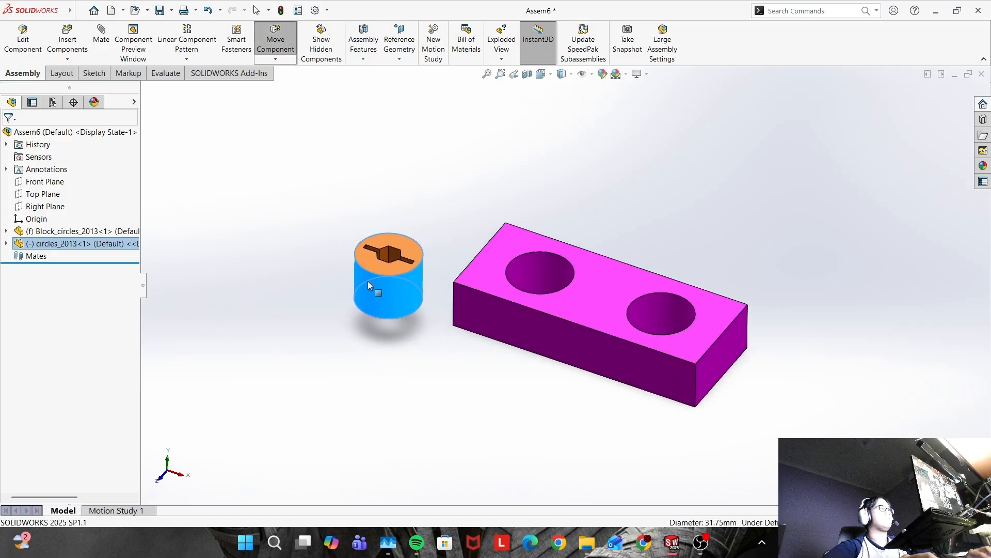
left_click(482, 210)
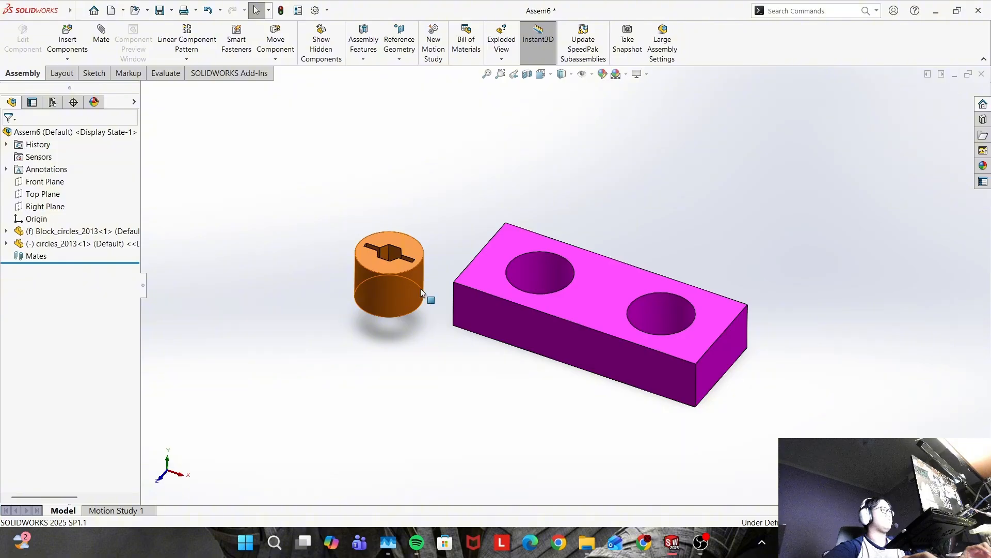
Duplicate the slotted cylinder and place the copy beyond the block's right end, keeping the original beyond the left end
left_click_drag(408, 293, 488, 395, "ctrl")
left_click_drag(406, 291, 391, 273)
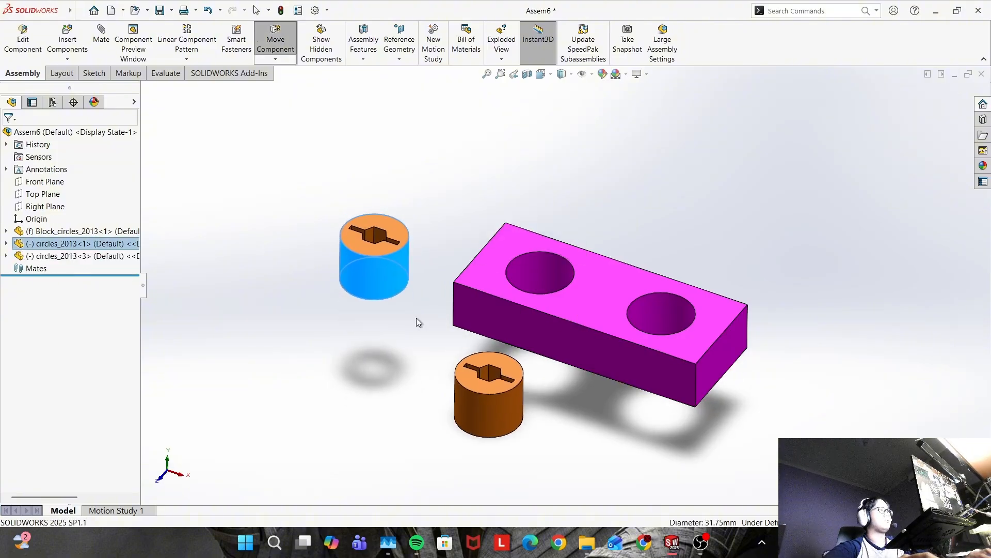
left_click_drag(470, 408, 735, 256)
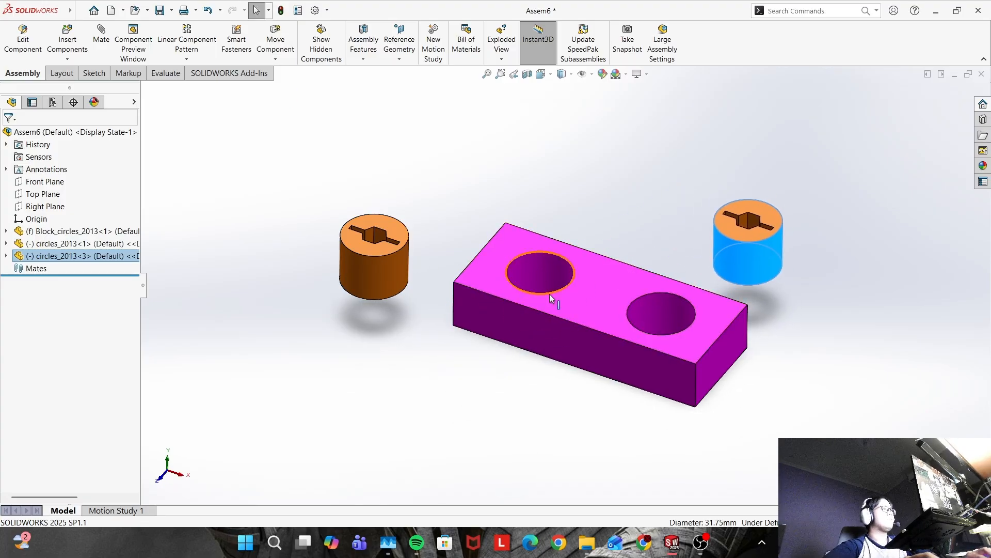
left_click(101, 41)
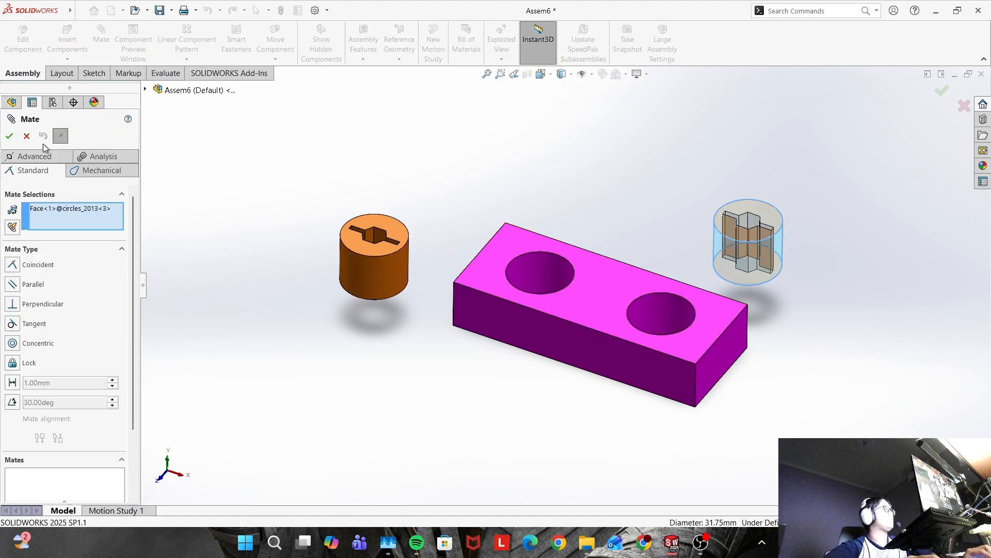
key("Escape")
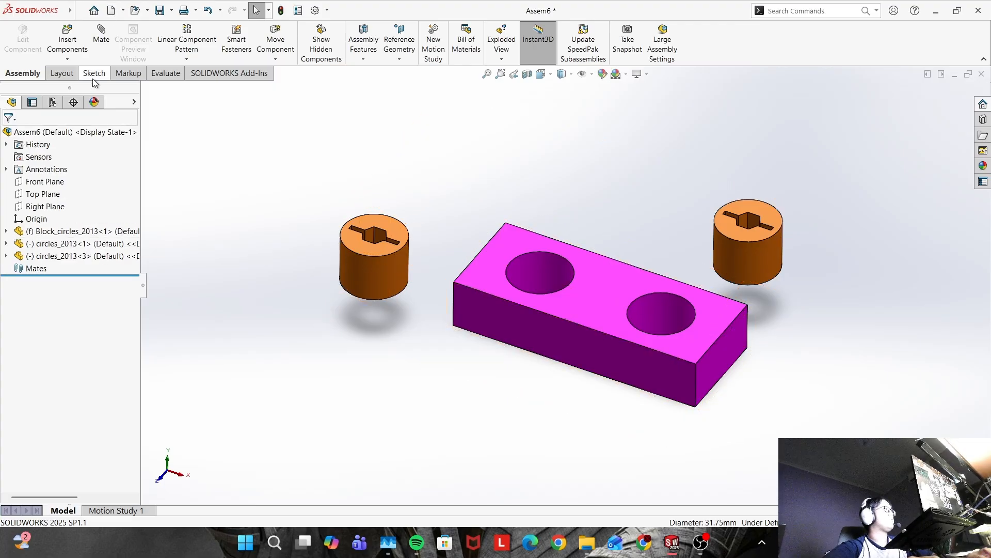
left_click(579, 328)
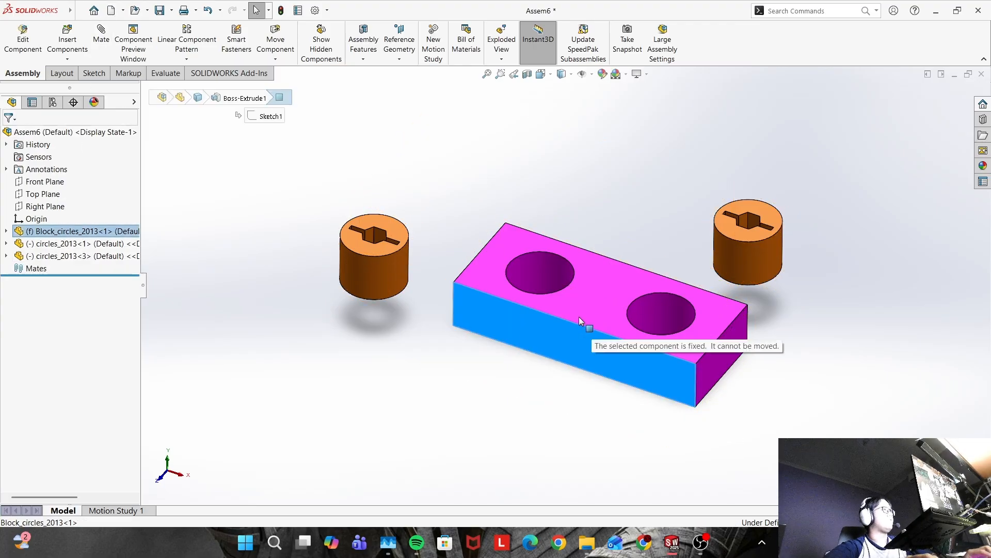
left_click(571, 146)
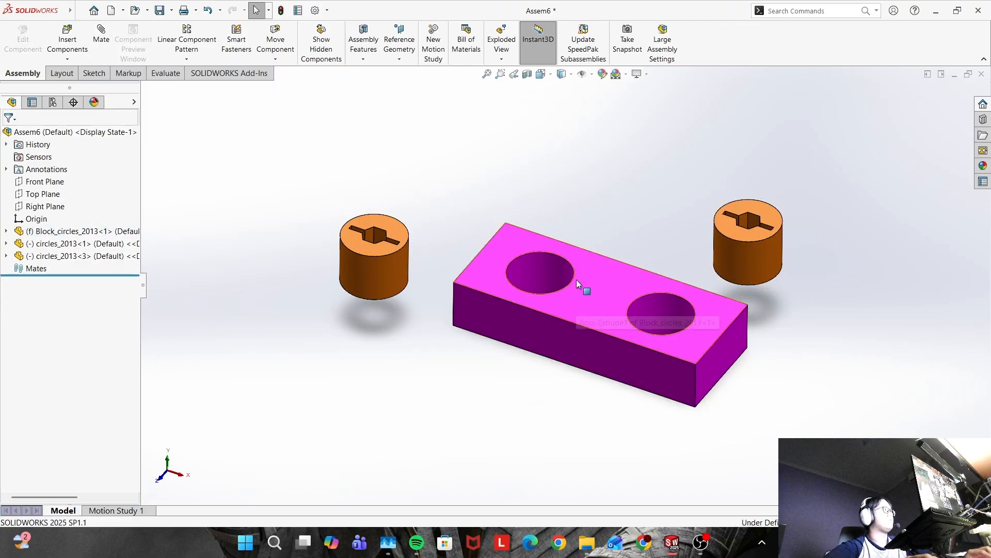
Add a concentric mate between the left cylinder's outer face and the inner wall of the block's left hole
left_click(102, 35)
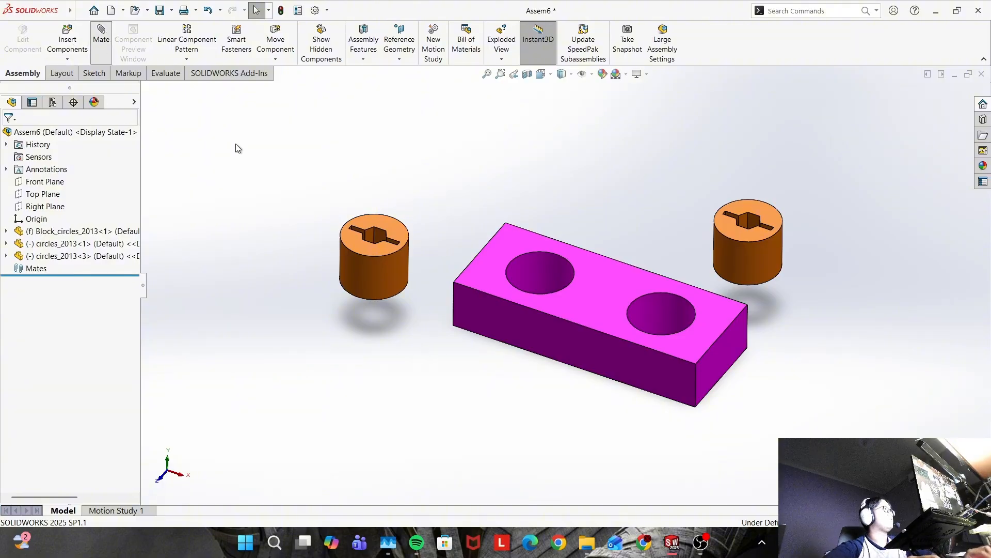
left_click(389, 273)
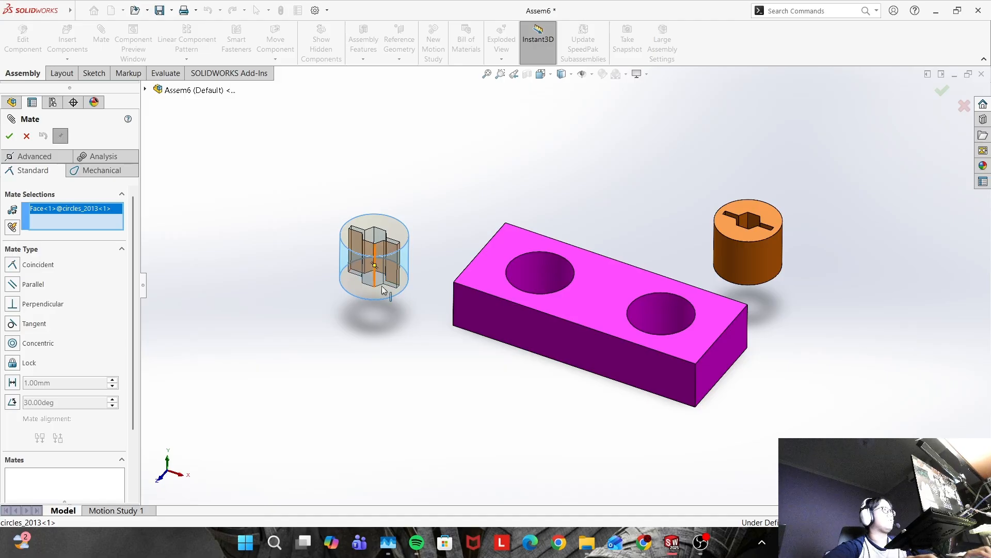
left_click(544, 270)
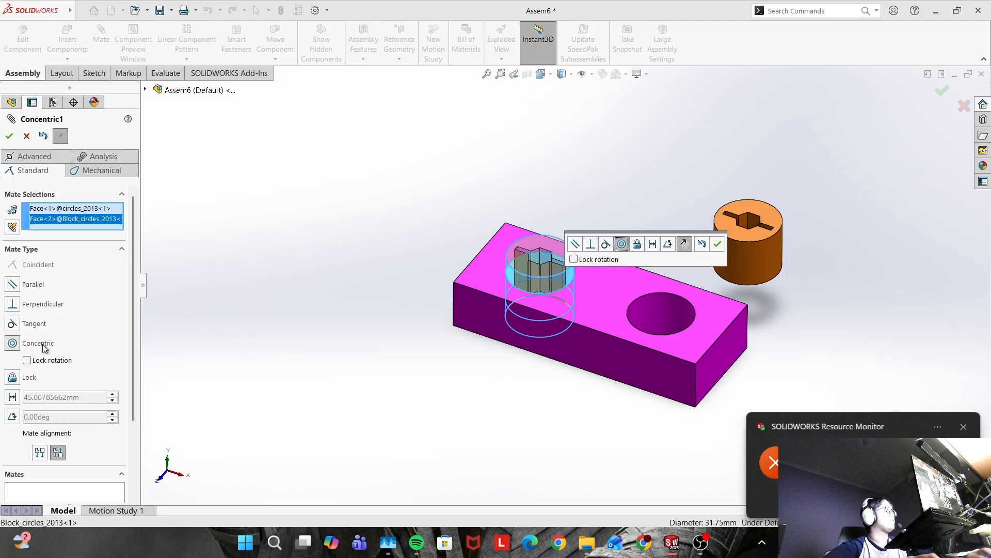
left_click(9, 137)
left_click(964, 427)
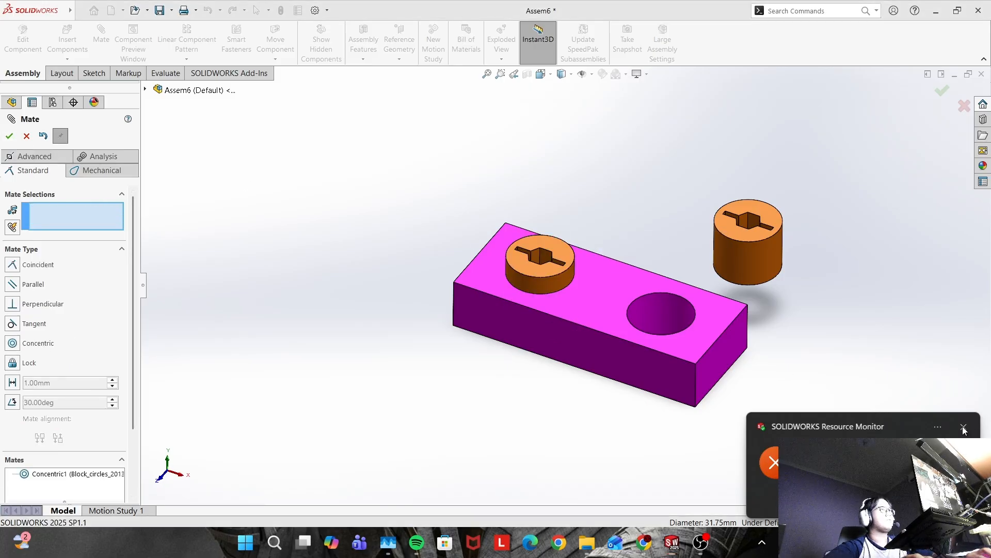
Raise the cylinder above the left hole and mate its top face coincident with the block's top face
left_click_drag(530, 264, 528, 217)
left_click(528, 213)
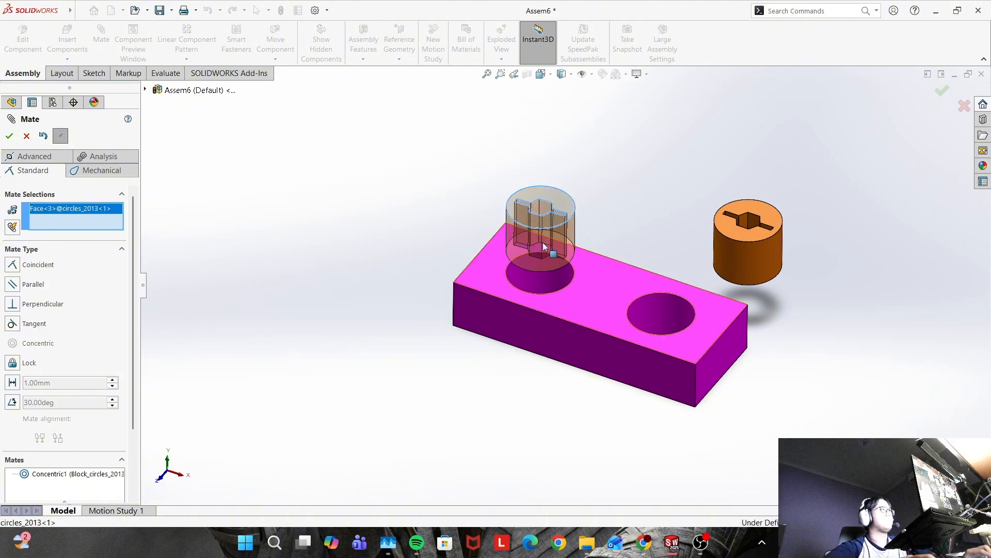
left_click(583, 299)
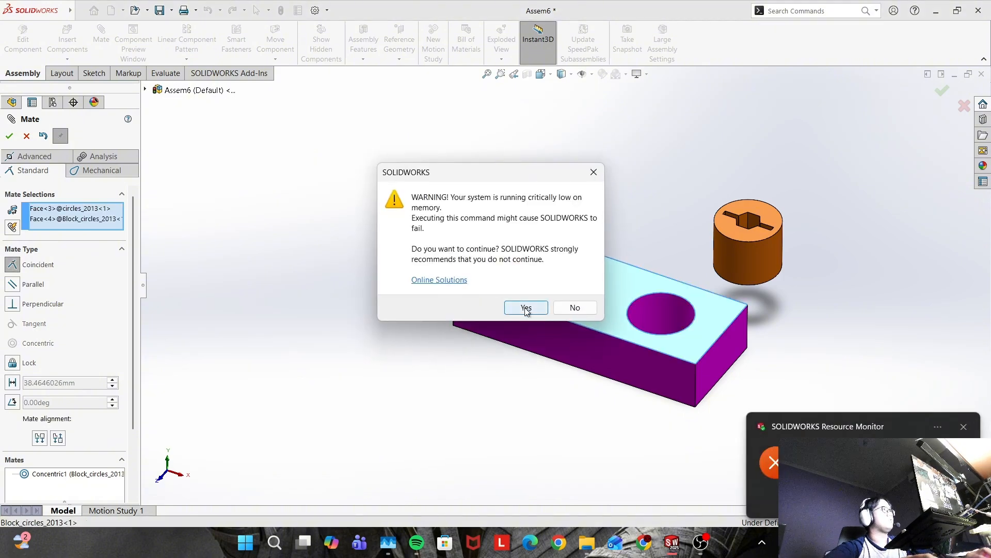
left_click(527, 308)
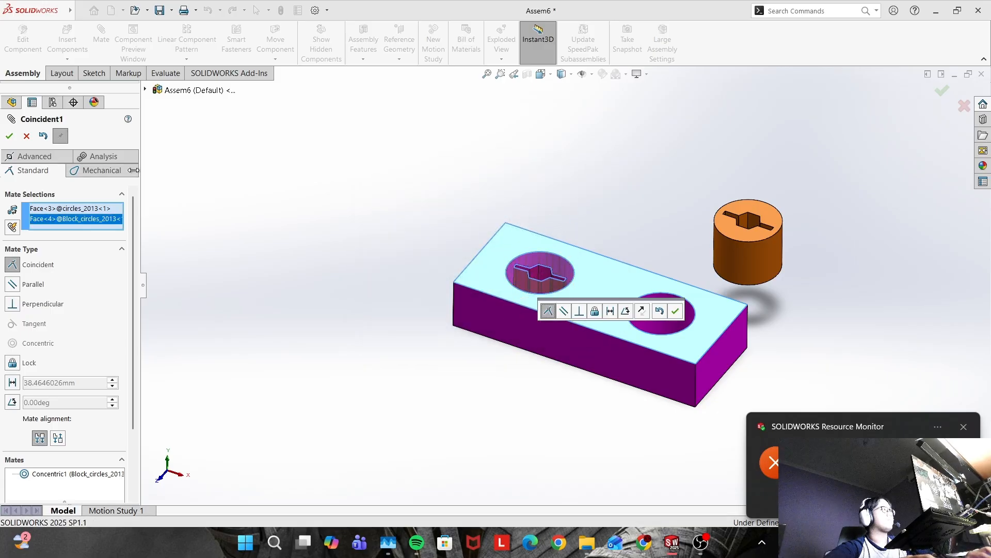
left_click(9, 136)
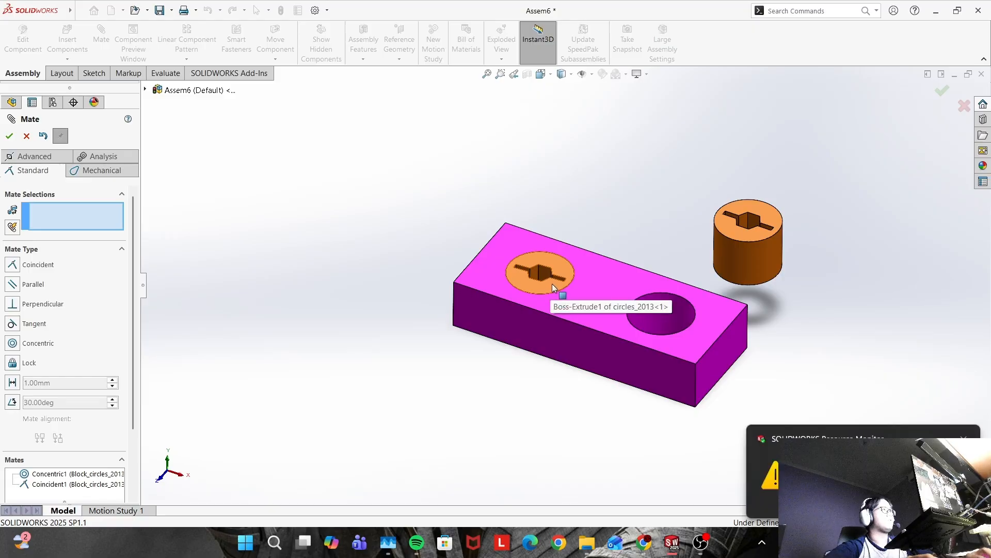
Rotate the seated cylinder in the left hole to check its remaining rotational freedom
left_click_drag(552, 286, 600, 293)
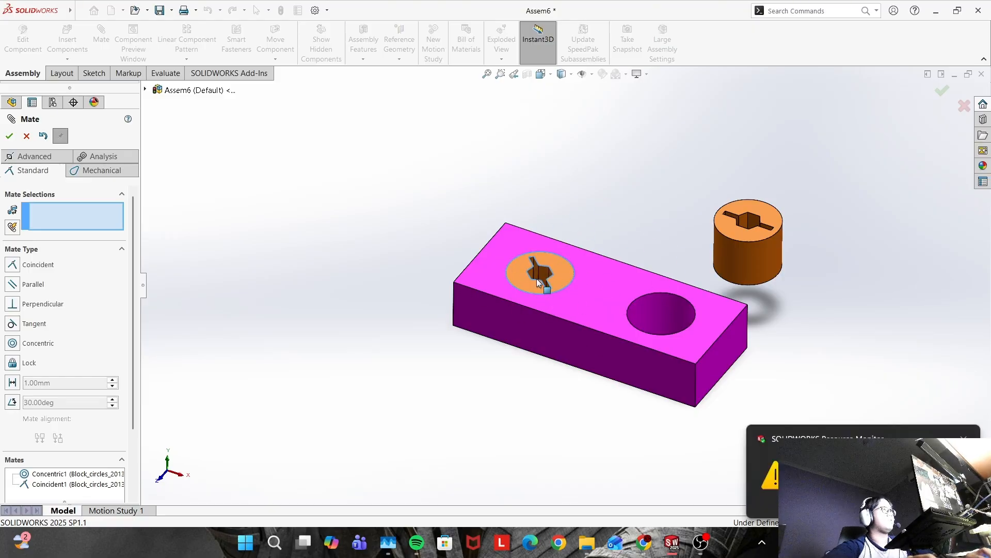
left_click_drag(561, 244, 544, 259)
left_click(964, 438)
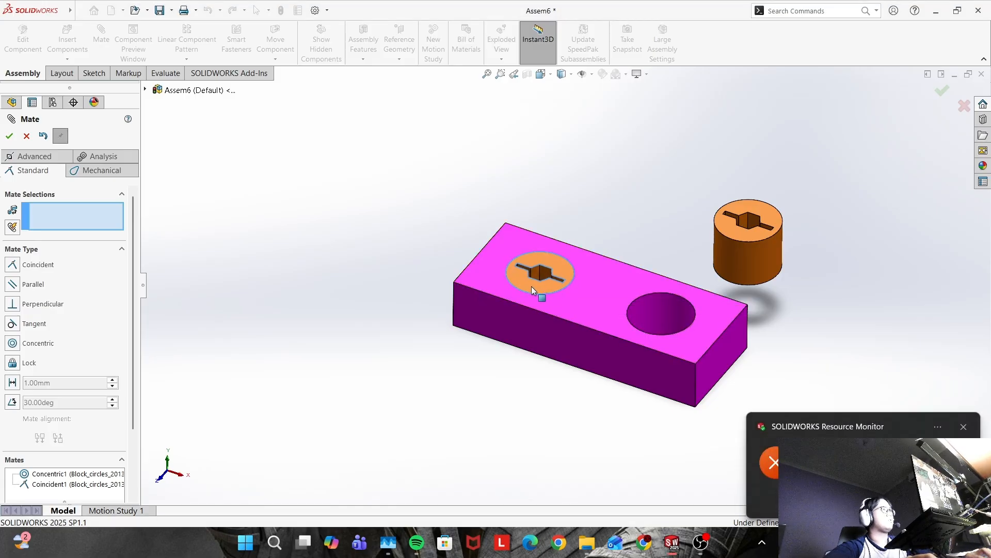
Add a parallel mate between a flat inner cutout face of the left cylinder and the block's long front face
scroll(534, 275, "down", 2)
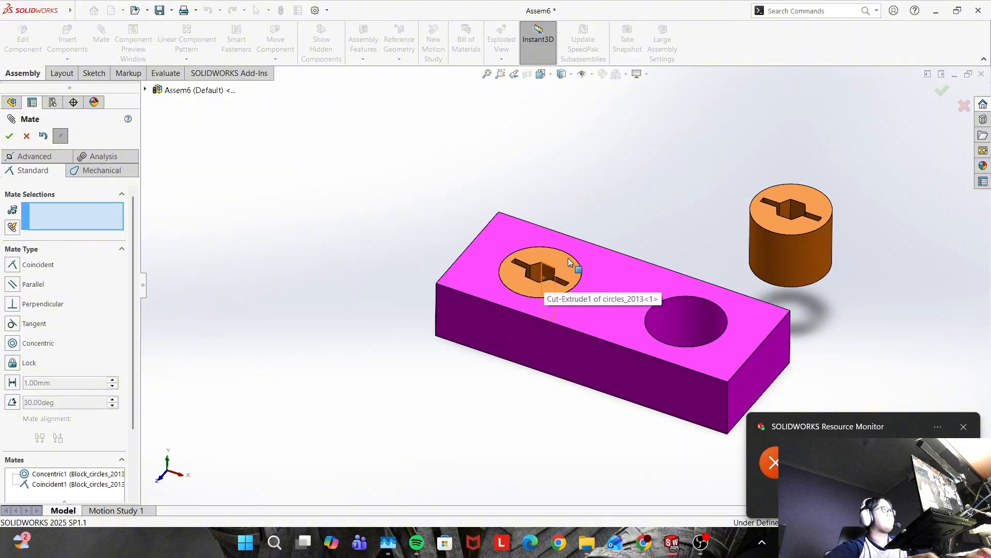
left_click(546, 278)
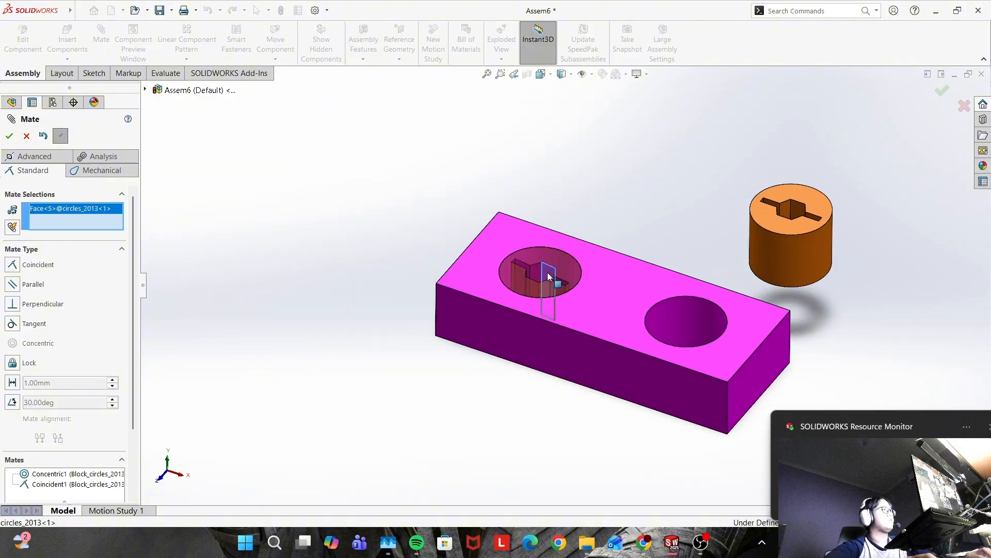
left_click(504, 329)
left_click(526, 308)
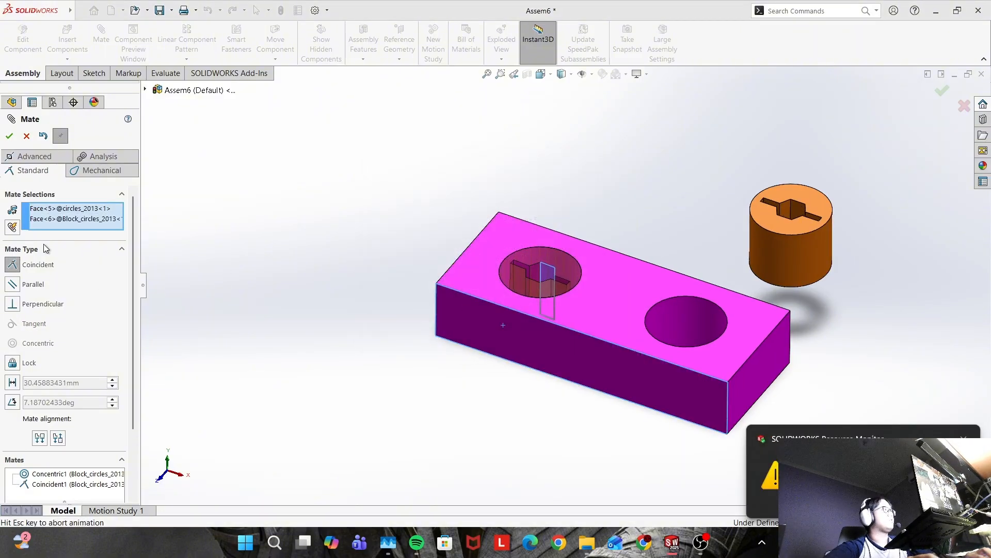
left_click(36, 285)
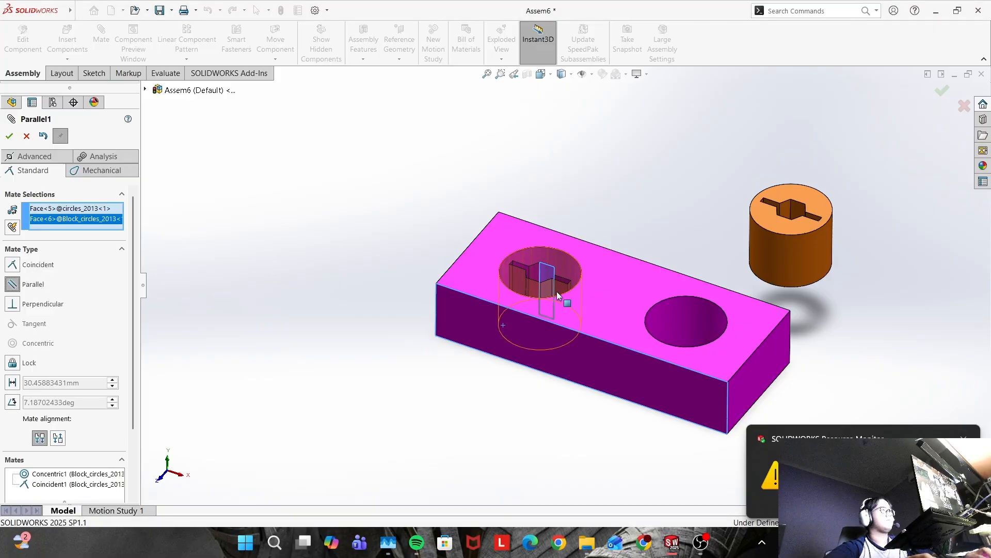
left_click(8, 137)
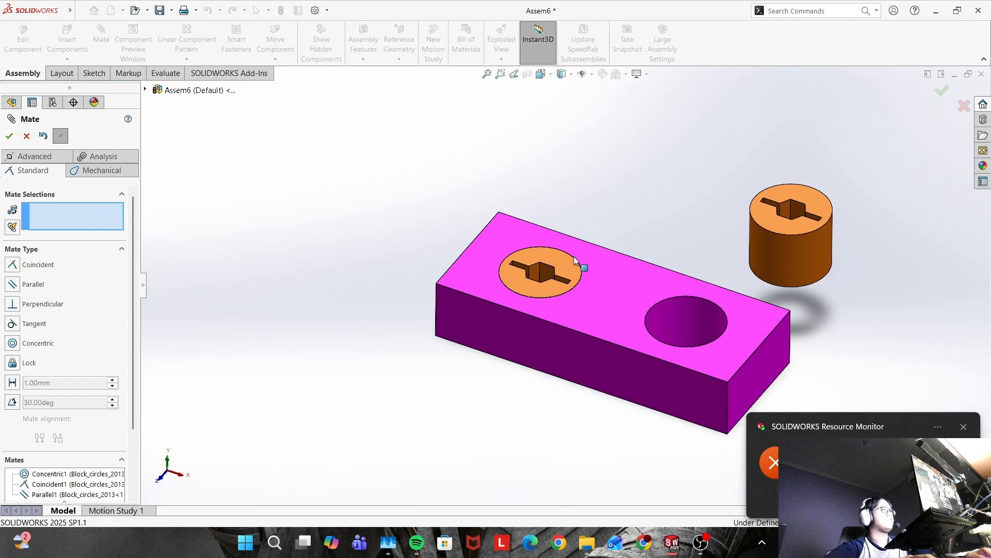
left_click(20, 136)
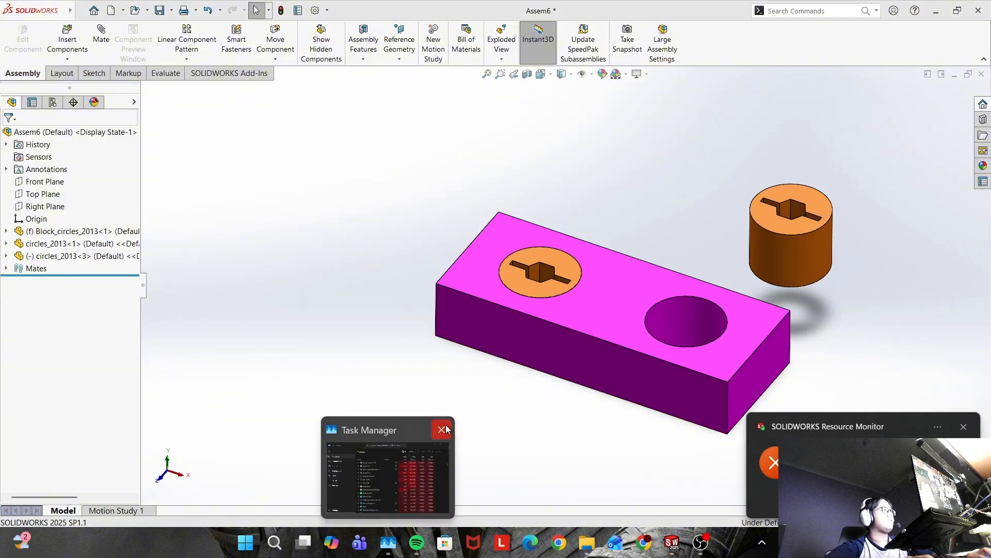
Move the loose cylinder above the block's right hole and mate its top circular edge coincident with the hole's top edge
left_click(965, 431)
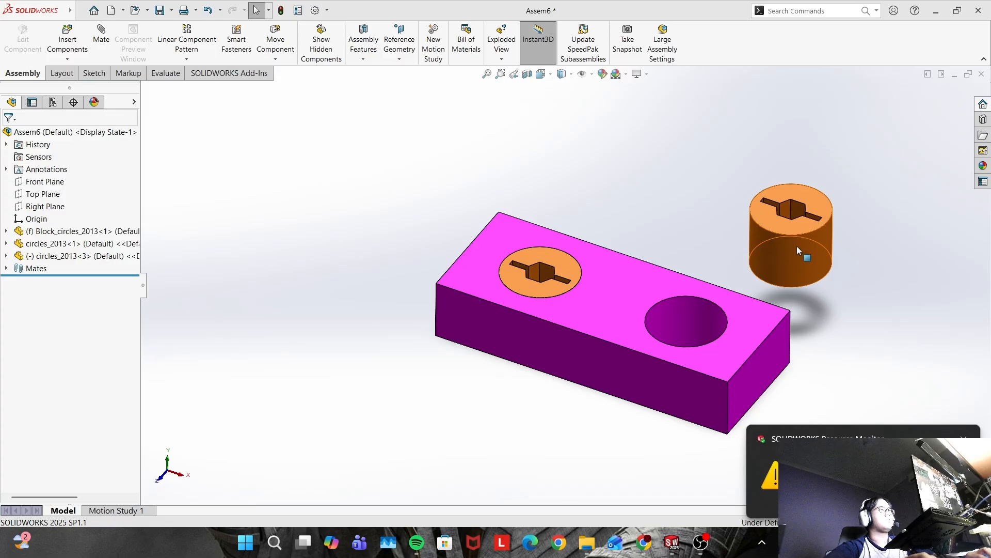
left_click_drag(798, 256, 710, 232)
left_click(405, 155)
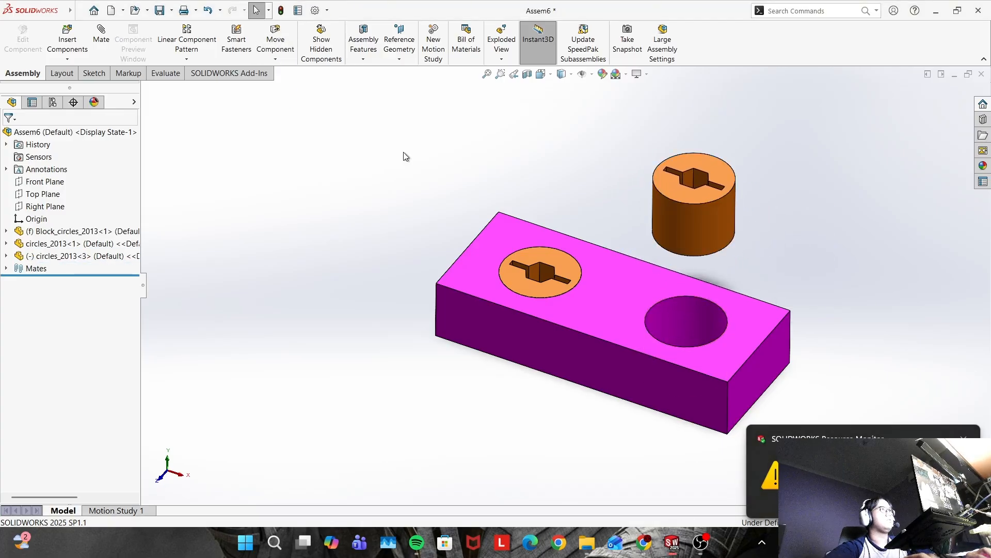
left_click(104, 39)
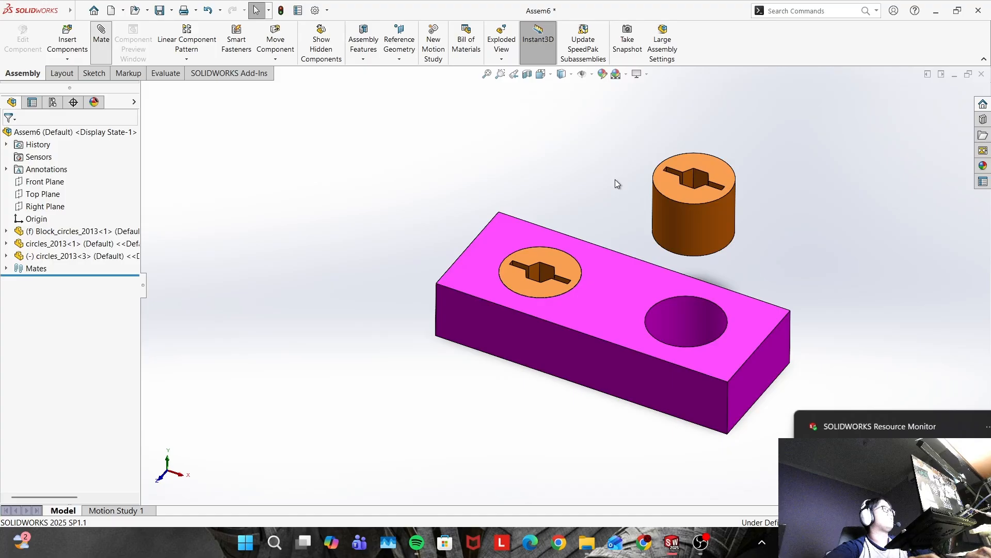
left_click(717, 202)
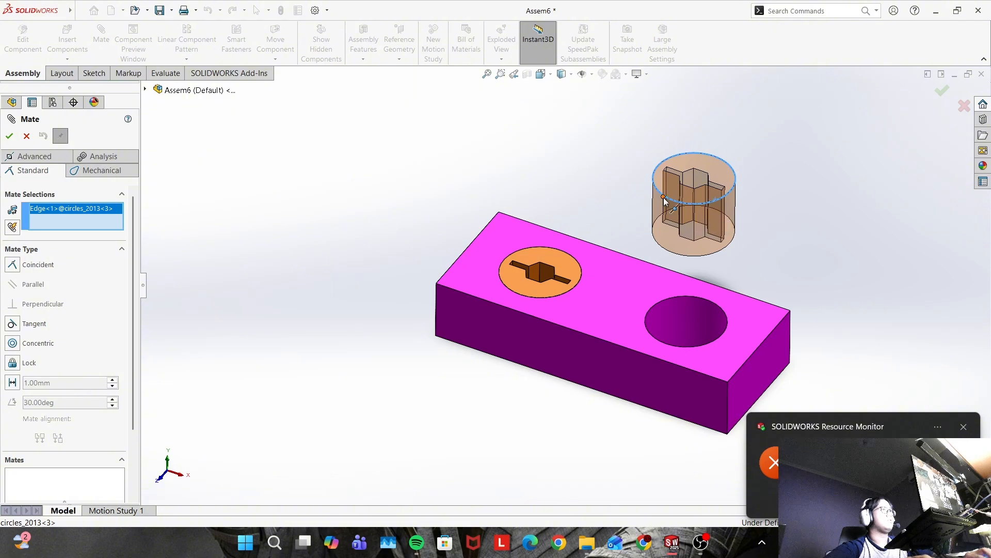
left_click(715, 341)
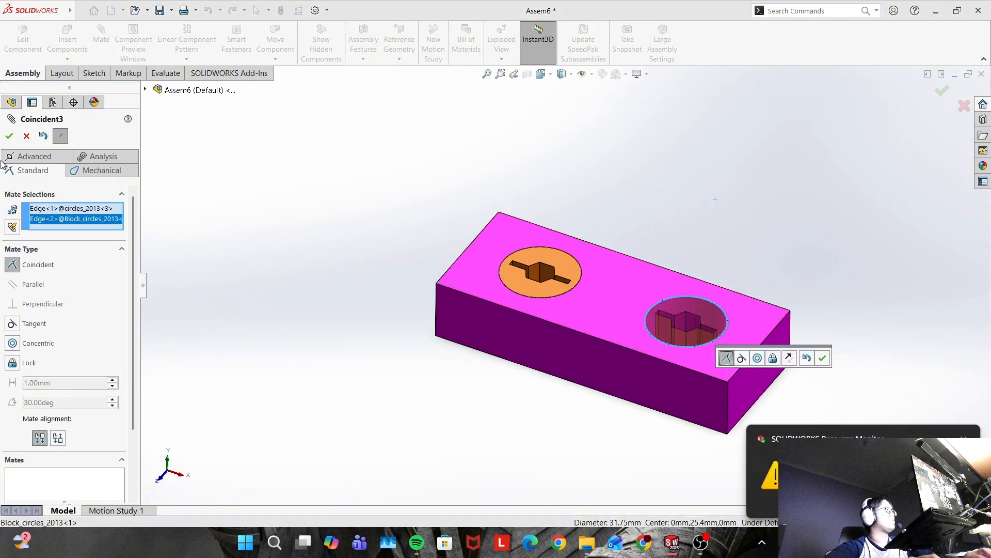
left_click(10, 136)
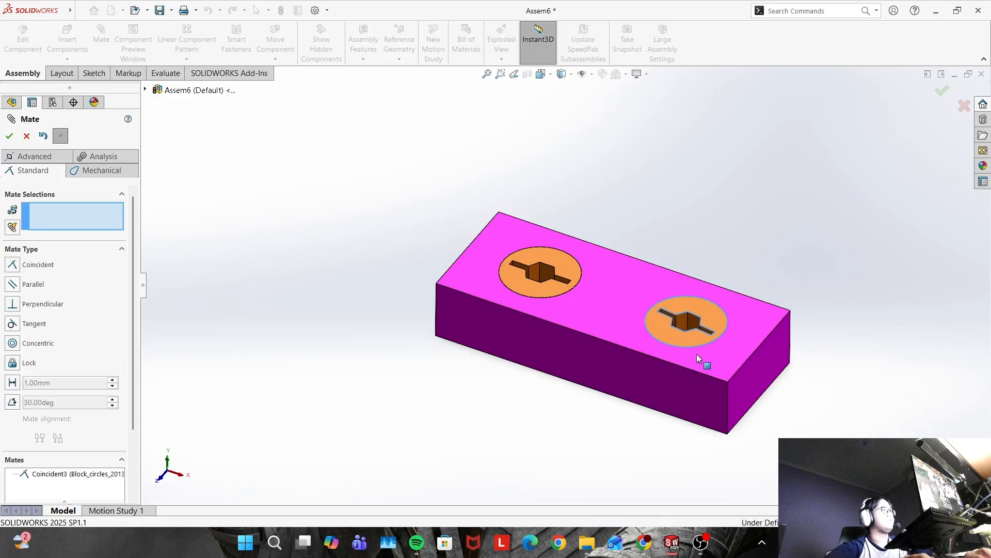
Add a parallel mate between a flat inner cutout face of the right cylinder and the block's long front face
left_click(694, 322)
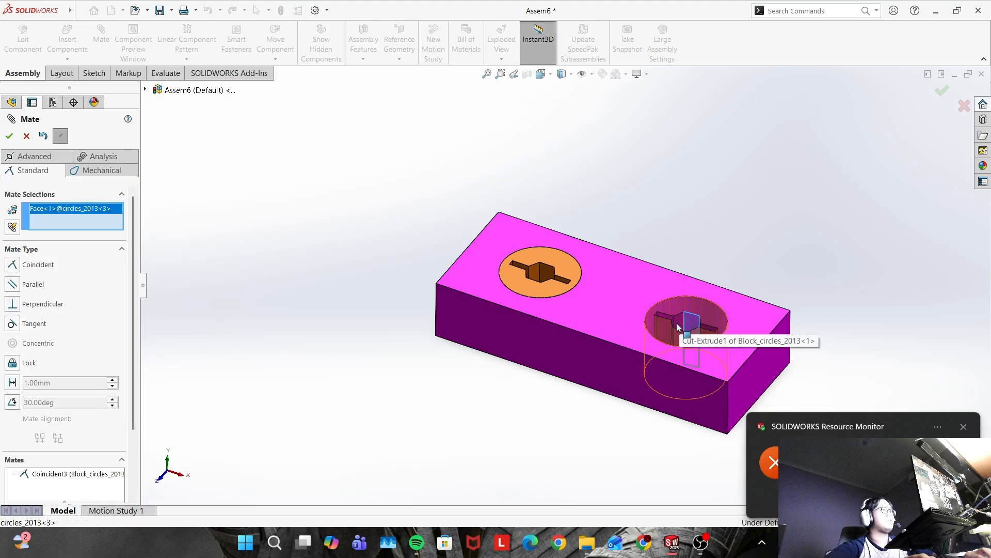
left_click(589, 358)
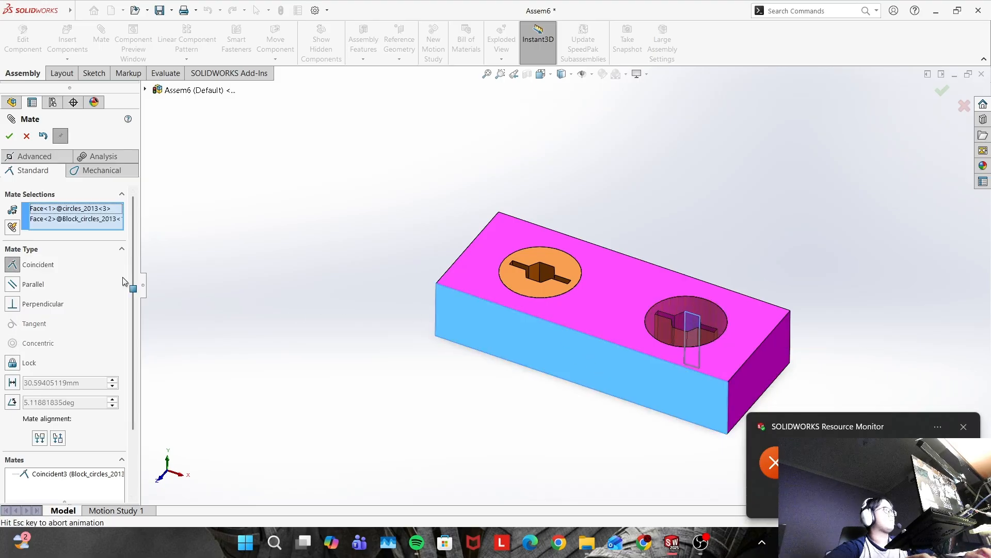
left_click(9, 136)
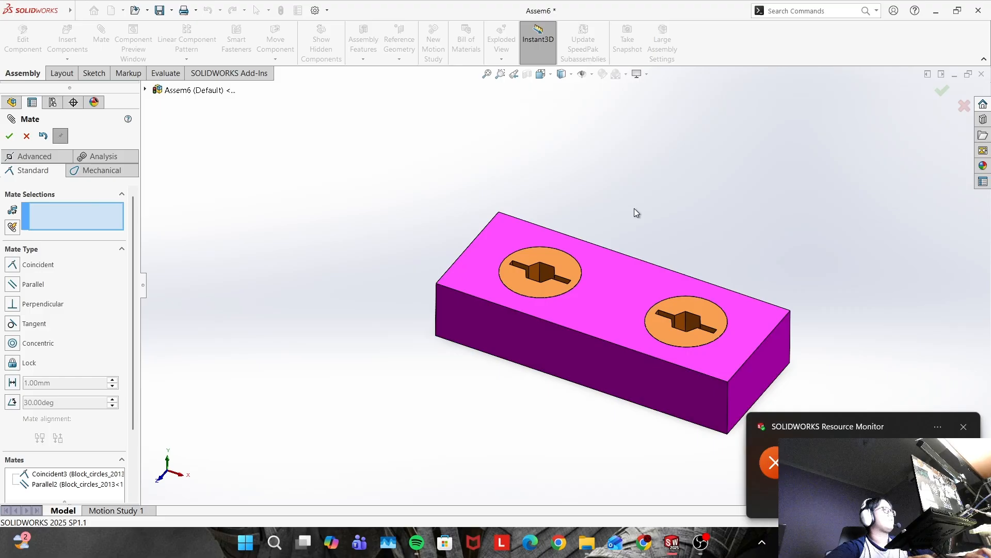
left_click(9, 136)
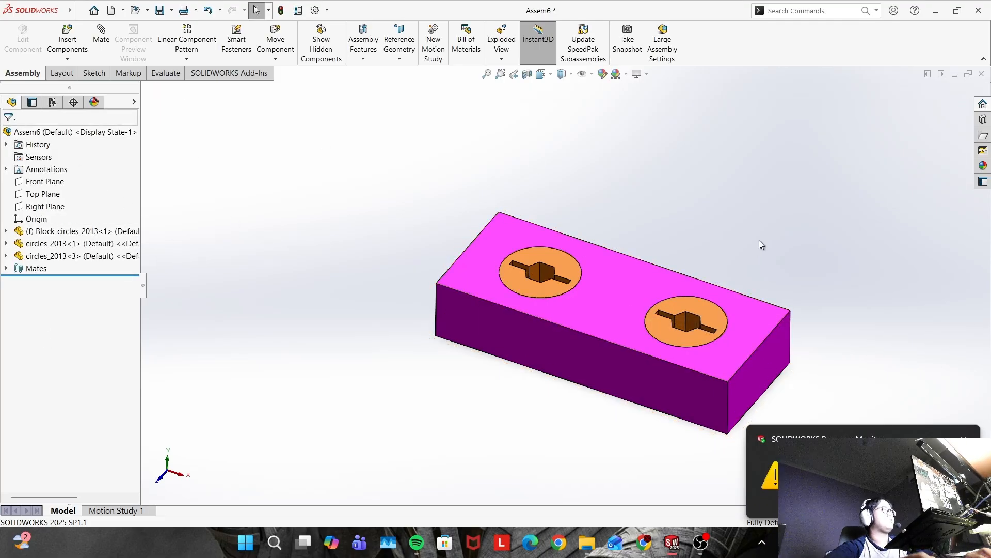
Delete the Parallel2 mate between the right cylinder and the block from the assembly's mates
left_click(6, 268)
left_click(6, 269)
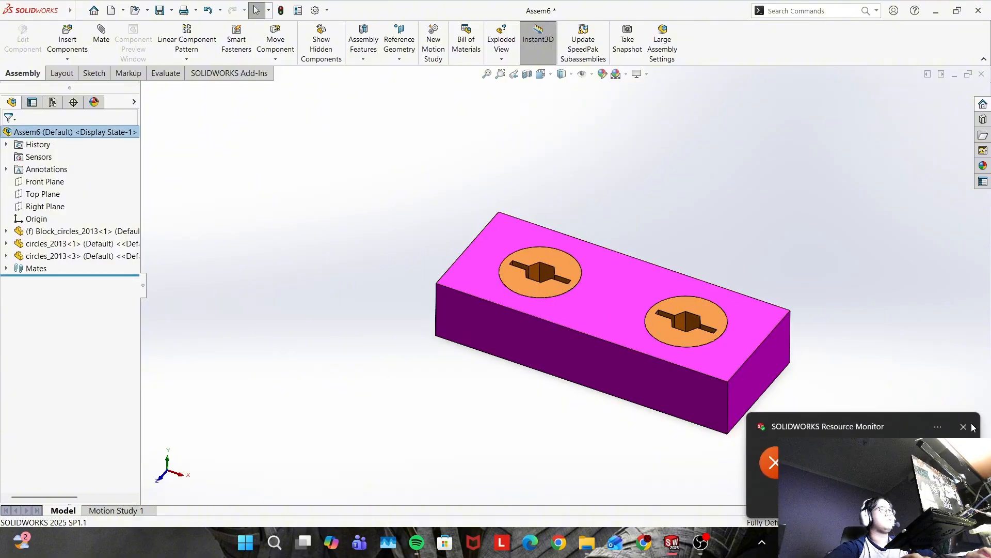
left_click(964, 427)
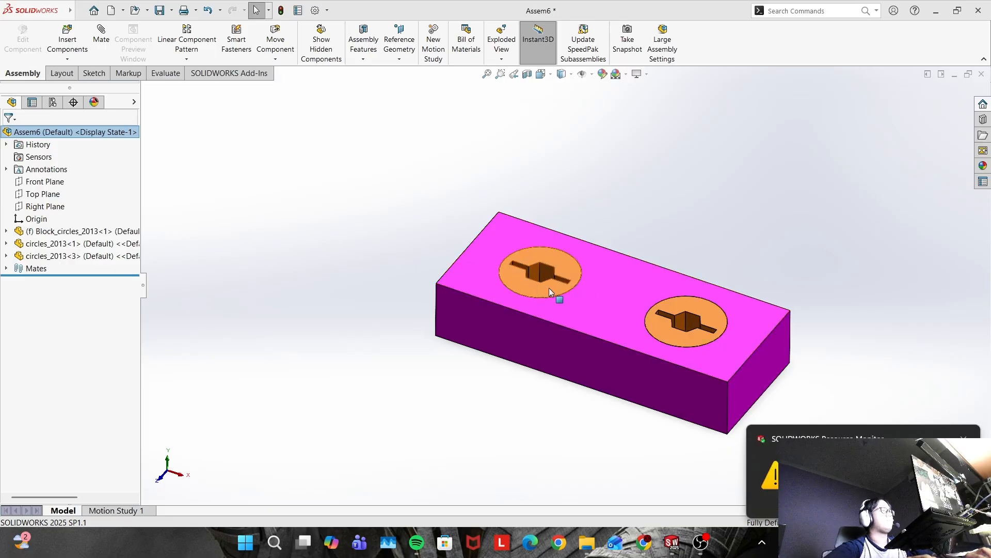
left_click(6, 268)
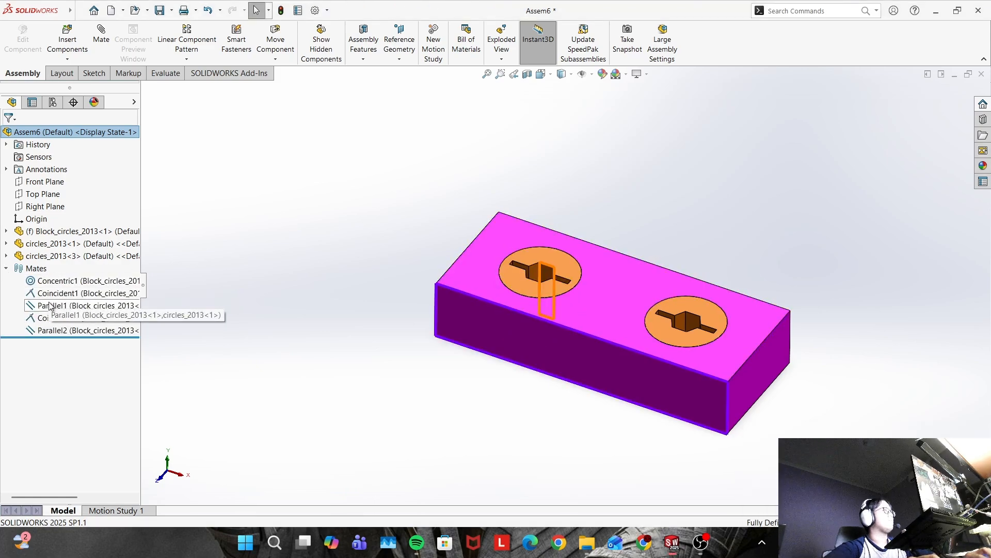
left_click(56, 330)
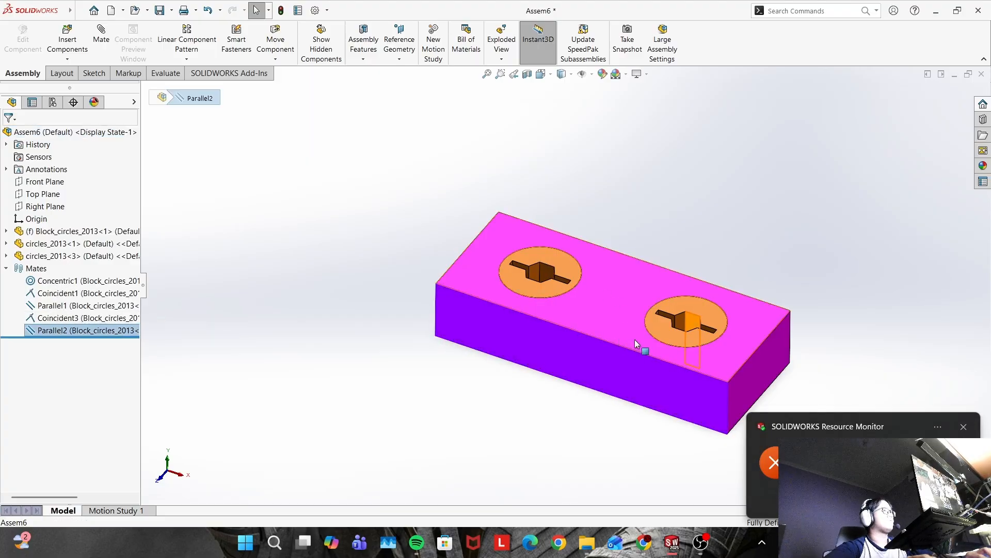
right_click(57, 330)
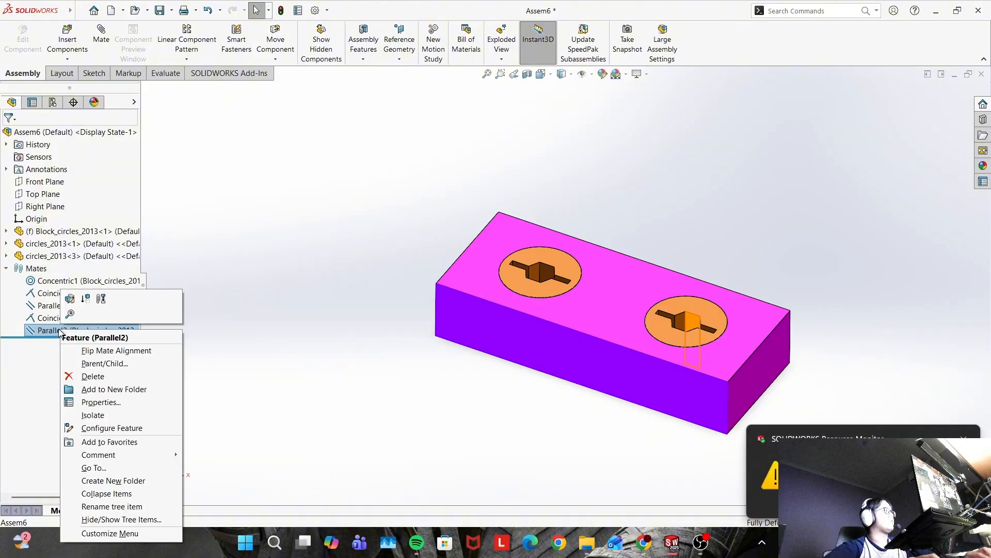
left_click(93, 376)
left_click(571, 203)
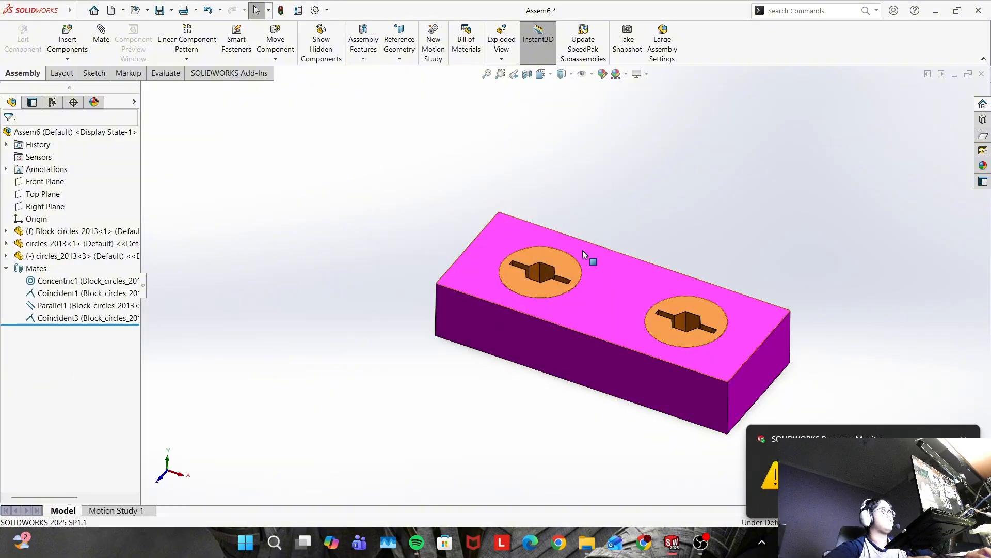
Rotate the right cylinder within its hole to check its remaining rotational freedom
left_click(717, 317)
left_click_drag(727, 315, 612, 289)
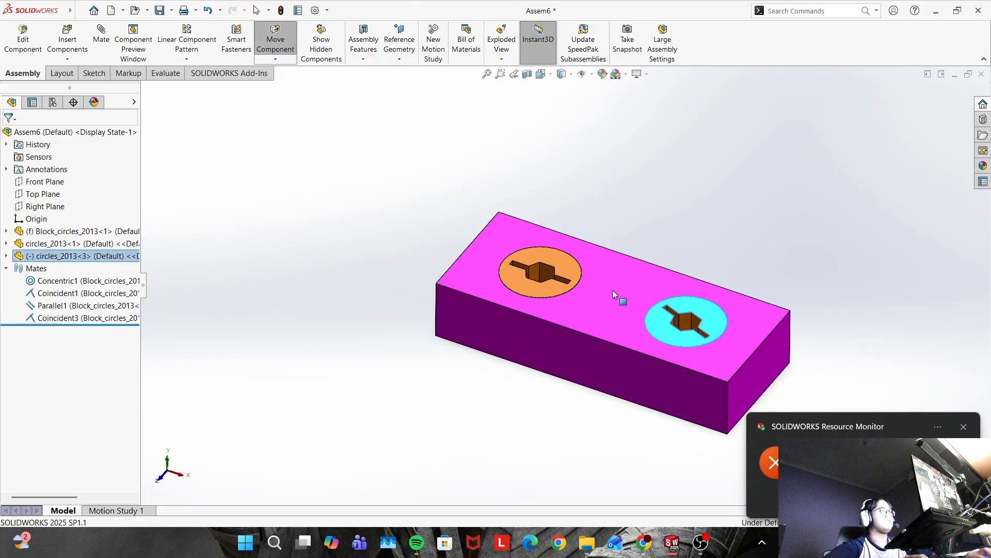
left_click_drag(663, 257, 723, 385)
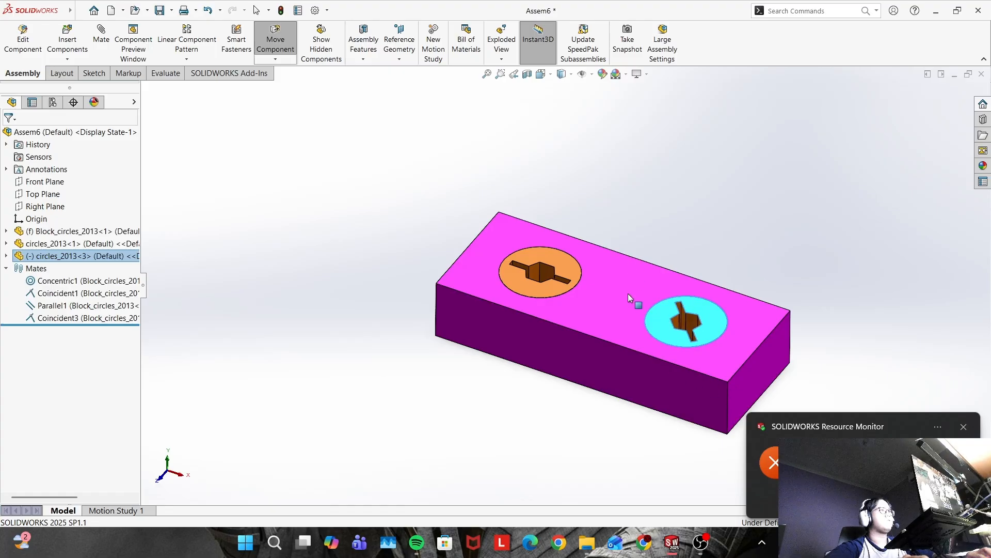
left_click_drag(748, 349, 764, 329)
left_click_drag(781, 246, 751, 233)
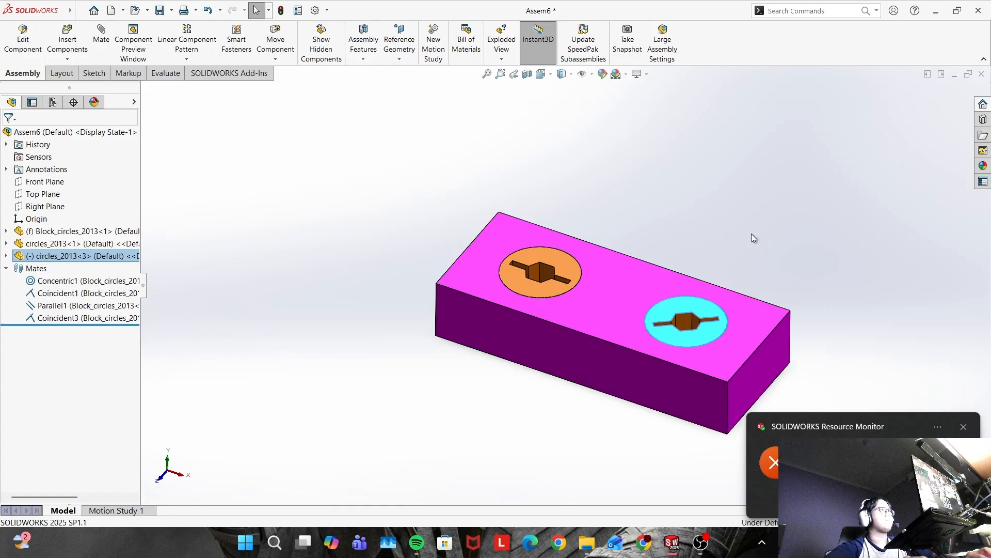
left_click(751, 233)
left_click_drag(703, 317, 754, 227)
left_click(760, 217)
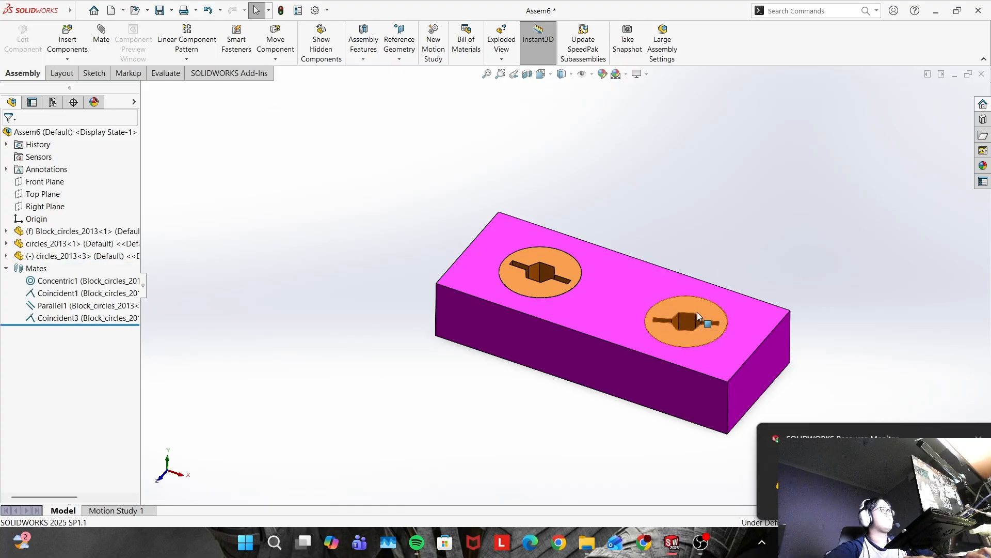
View the mates applied to the left cylinder and examine which block and cylinder faces each one references
left_click(561, 276)
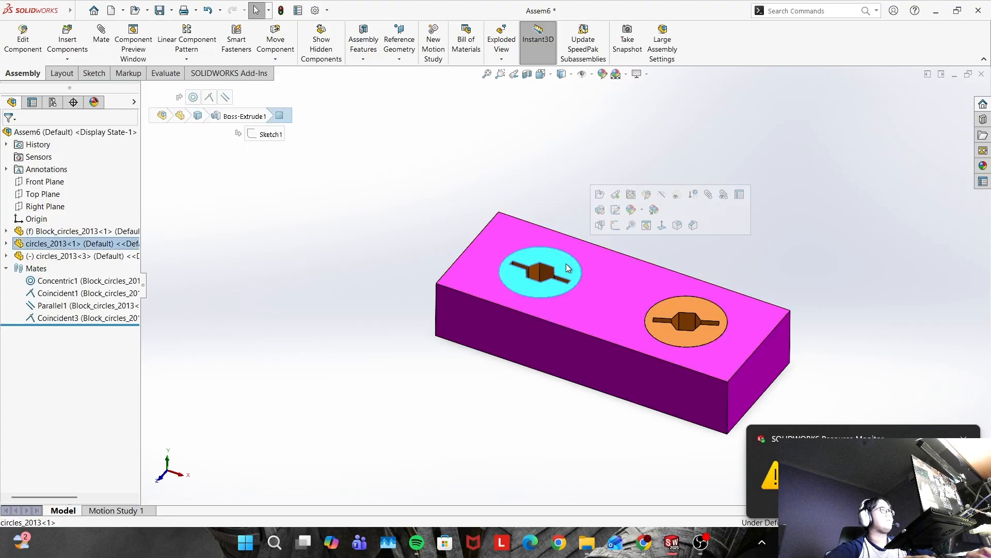
right_click(551, 290)
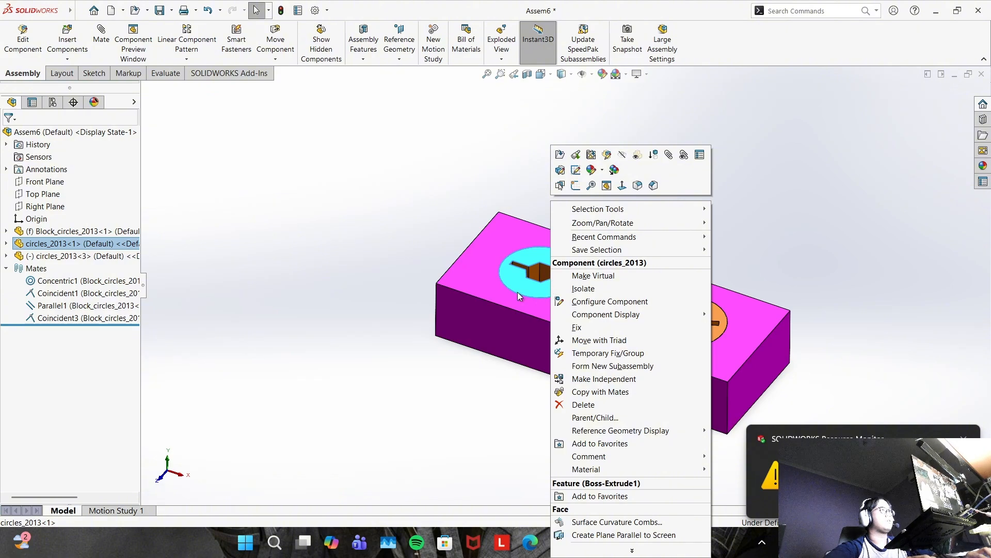
left_click(683, 156)
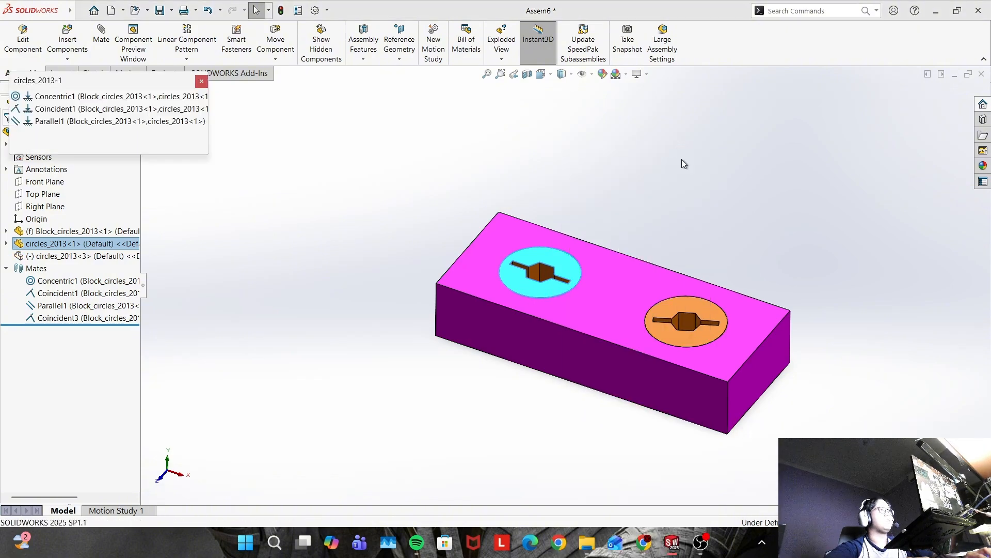
left_click_drag(154, 83, 380, 221)
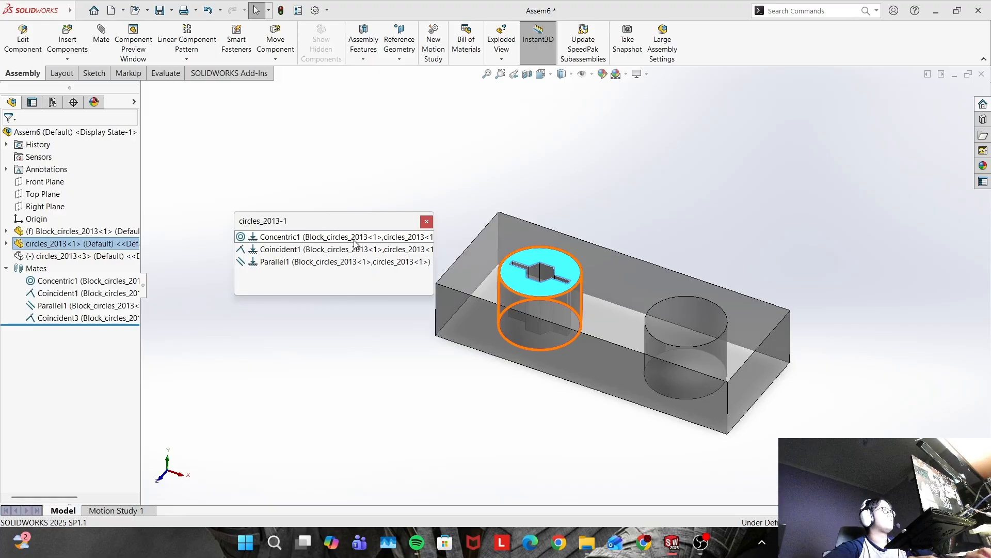
left_click_drag(353, 222, 331, 230)
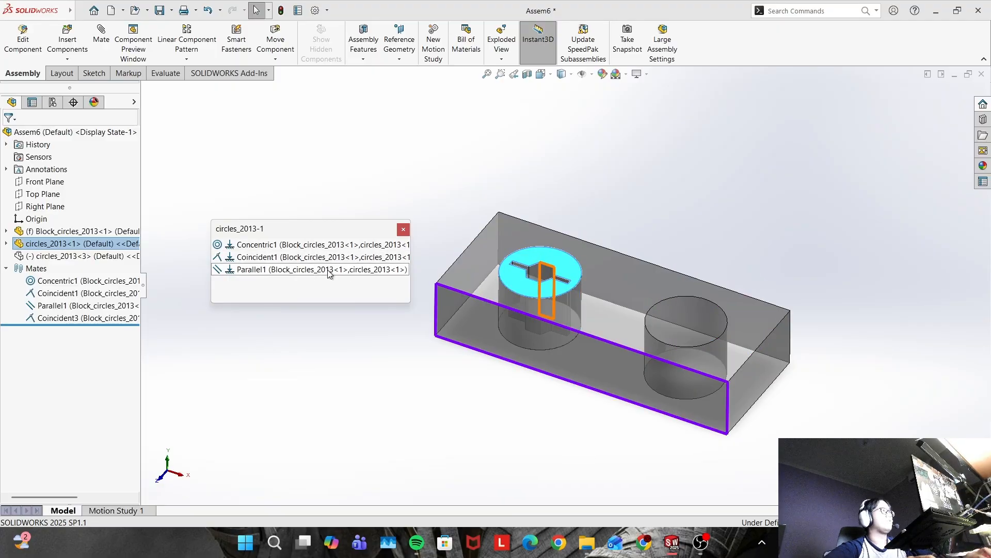
left_click(403, 229)
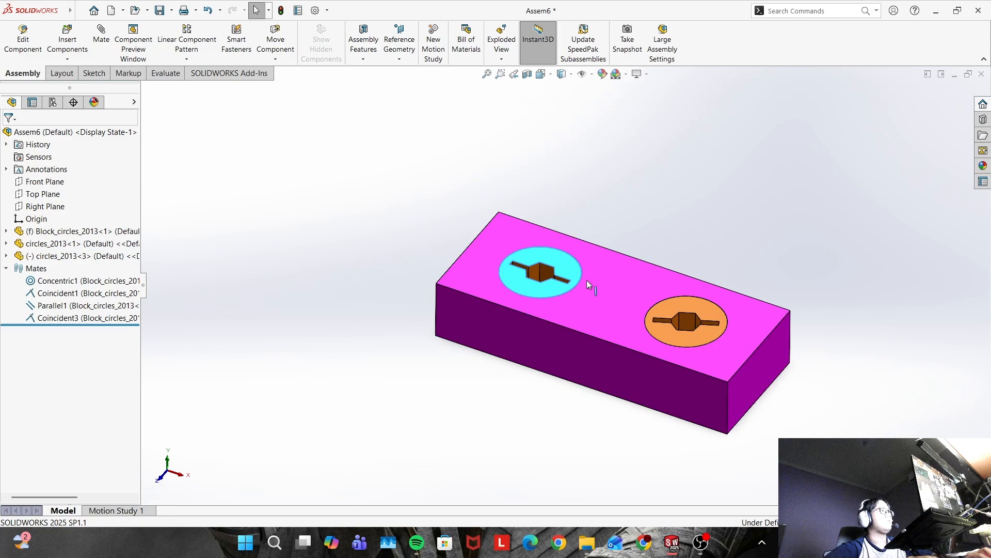
View the mates applied to the right cylinder and examine which geometry they reference
right_click(693, 304)
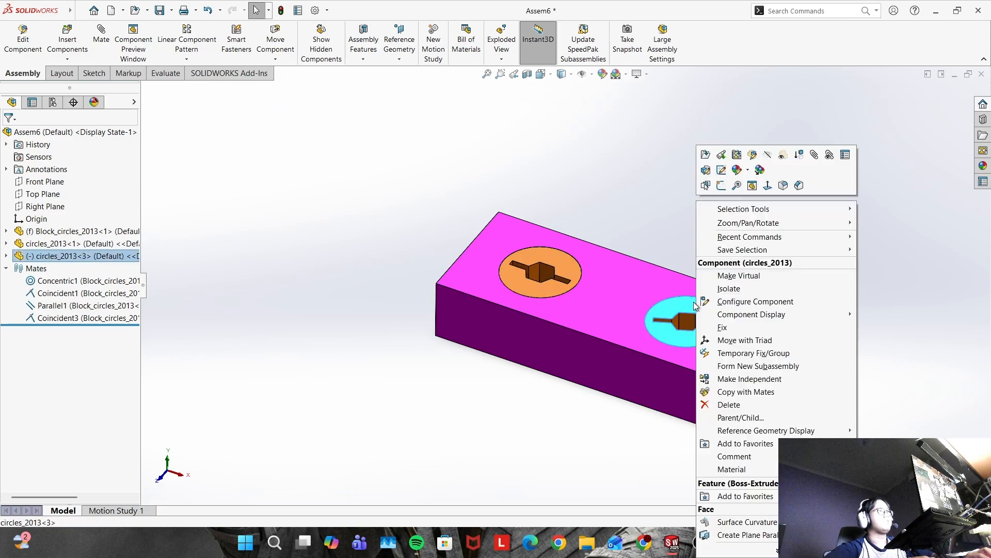
left_click(815, 155)
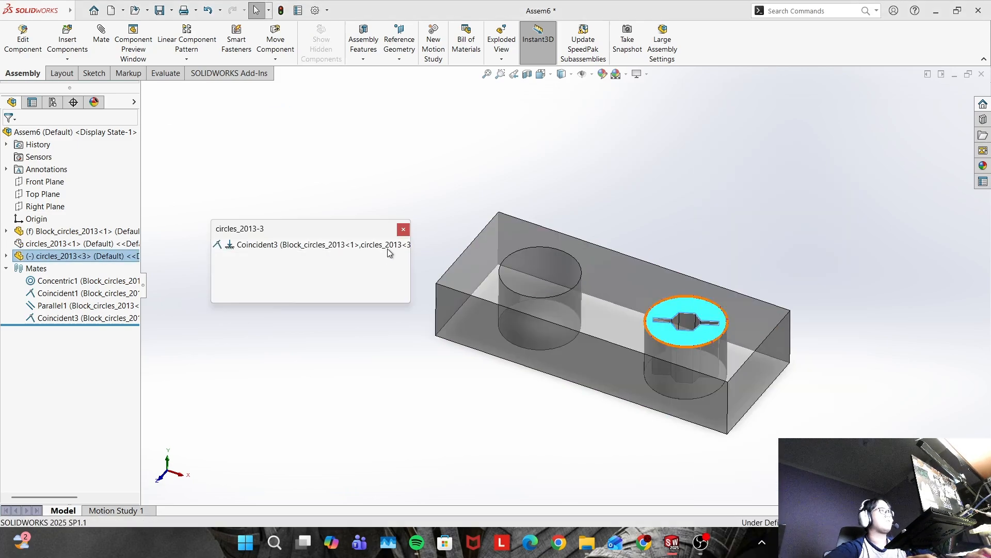
left_click(404, 230)
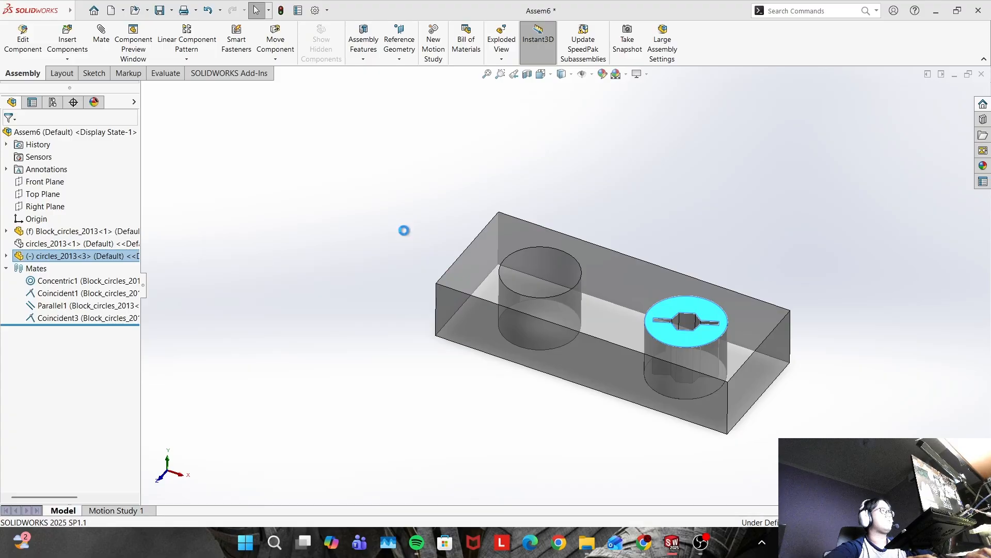
left_click(701, 542)
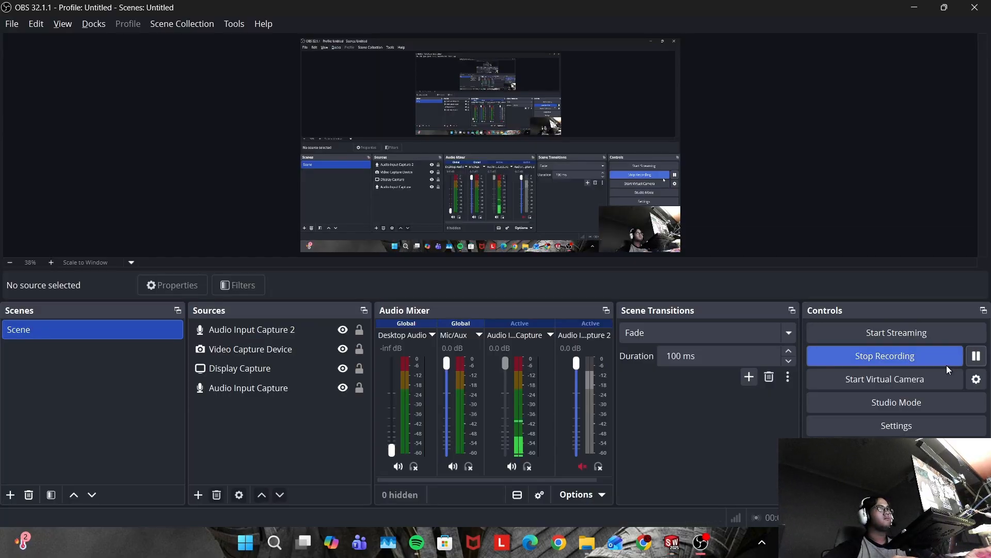
key("alt+Tab")
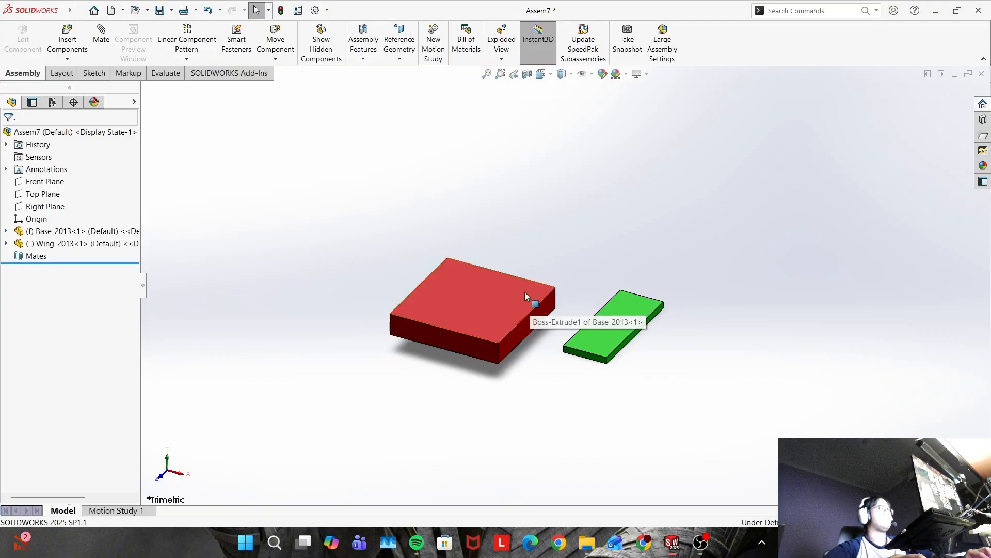
Move the green wing around near the red base to check its freedom of movement
scroll(525, 293, "up", 1)
scroll(532, 297, "down", 2)
left_click_drag(648, 320, 604, 293)
middle_click_drag(606, 240, 606, 292)
left_click_drag(607, 292, 649, 346)
middle_click_drag(648, 346, 639, 271)
Add a coincident mate between the red base's side face and the green wing's facing long side face
left_click(621, 339)
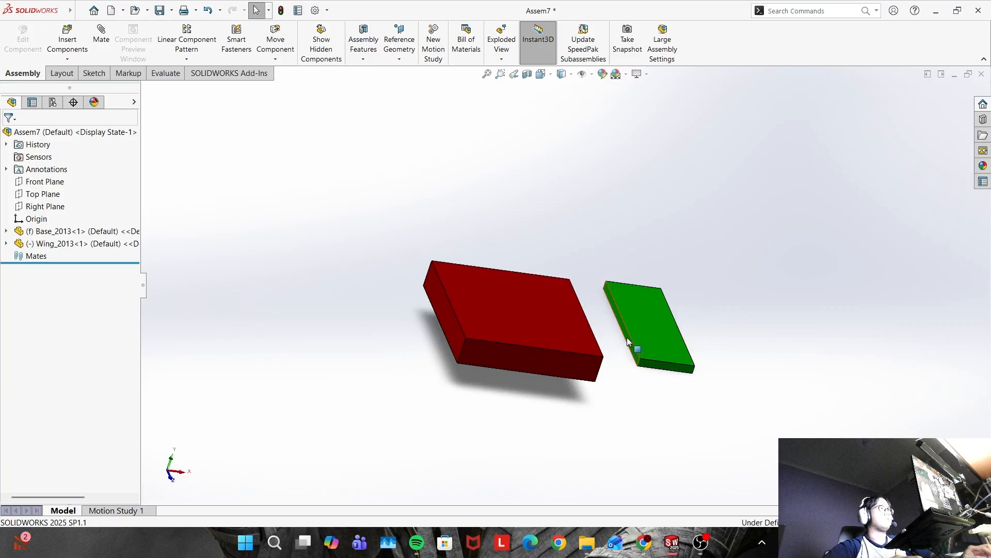
left_click(635, 348)
middle_click_drag(598, 314, 521, 296)
left_click(538, 326)
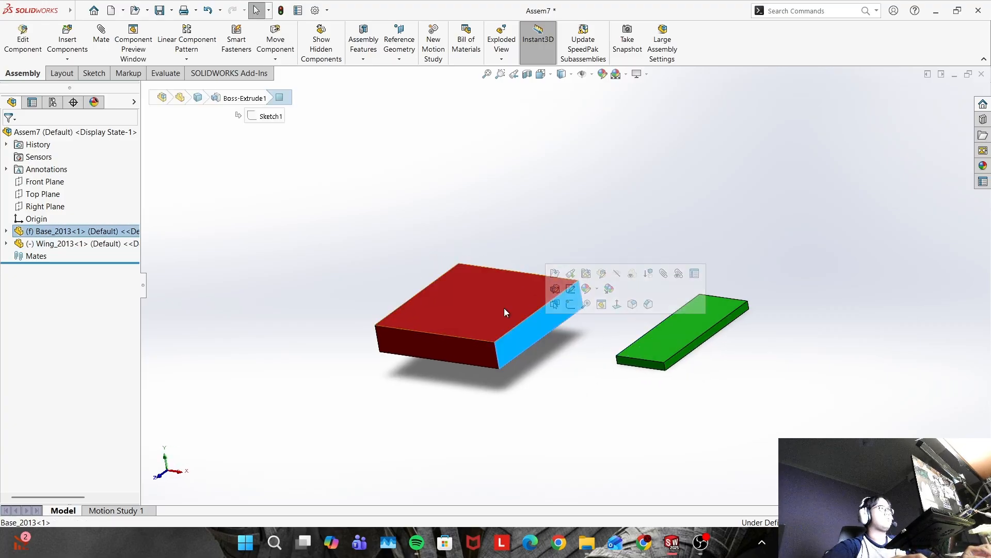
left_click(101, 41)
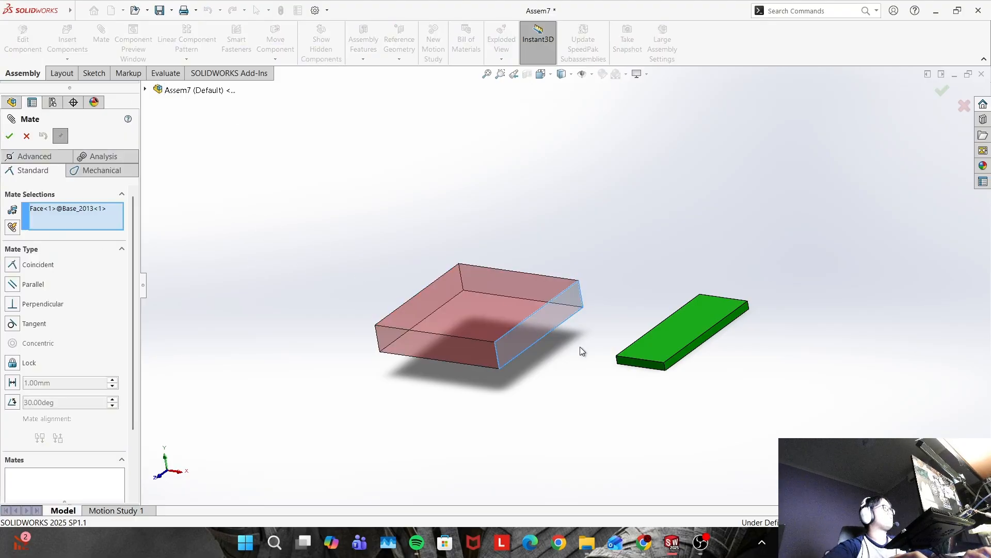
middle_click_drag(581, 346, 614, 336)
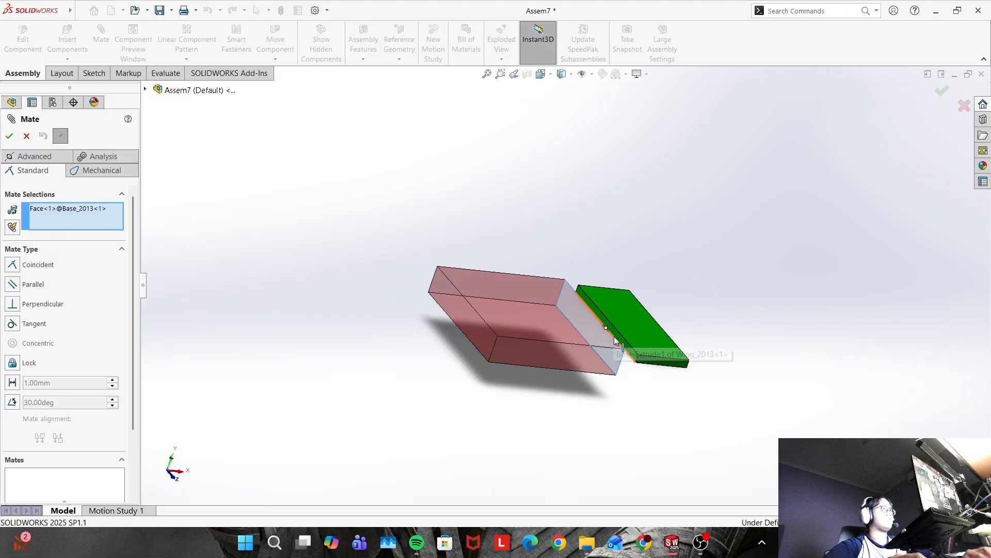
left_click(615, 336)
left_click(526, 307)
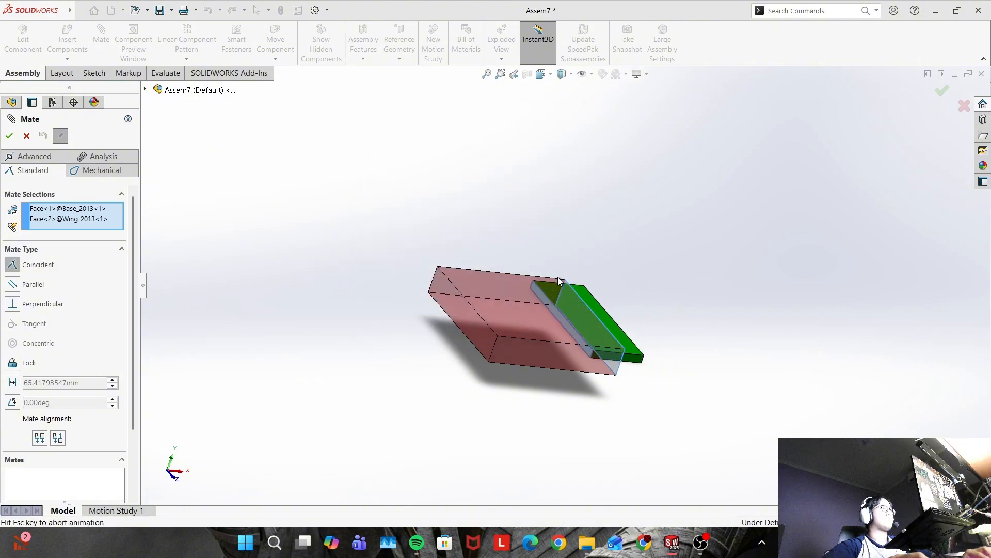
middle_click_drag(558, 277, 476, 248)
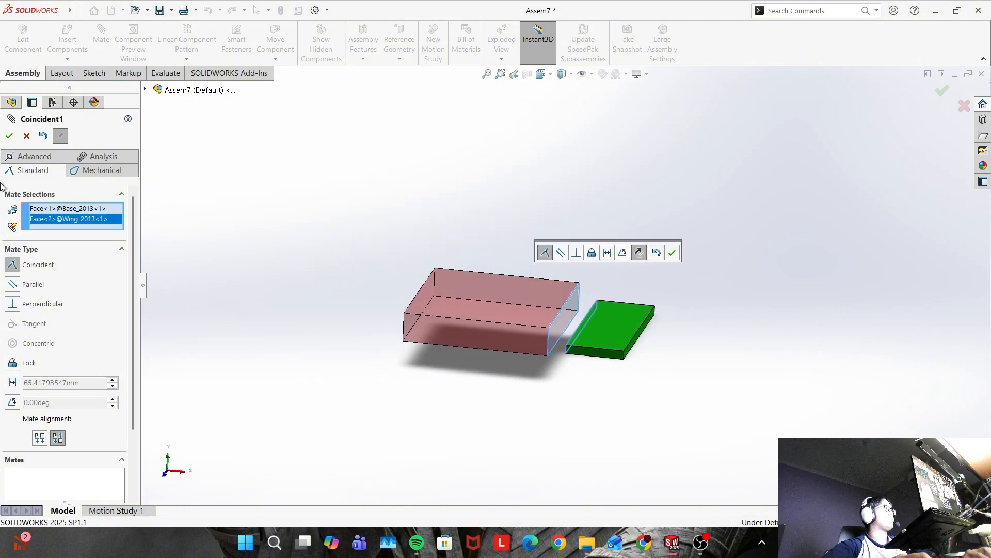
left_click(11, 137)
Add coincident mates that align the wing's front face and top face with the matching faces of the base
middle_click_drag(639, 369, 577, 348)
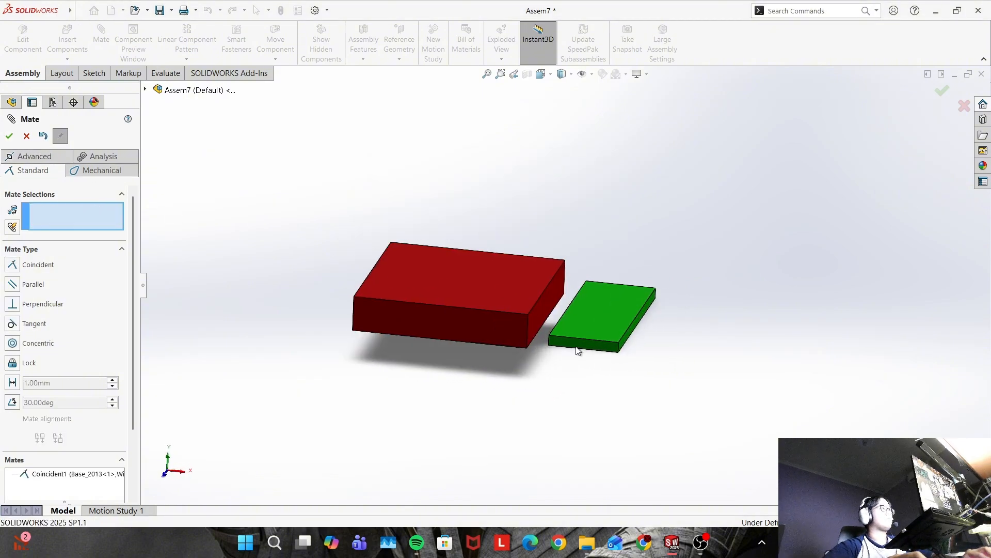
left_click(575, 348)
left_click(471, 322)
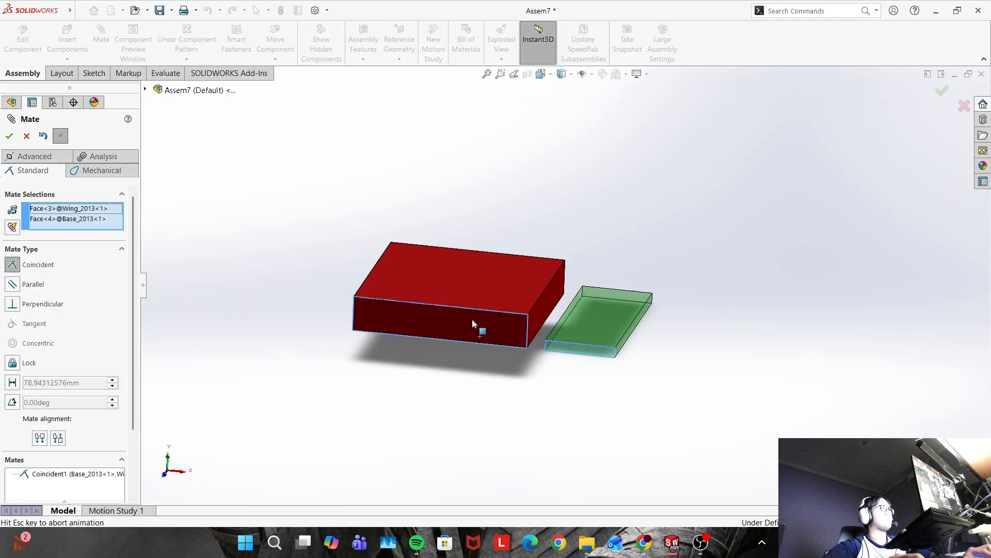
left_click(9, 136)
left_click(569, 356)
left_click(523, 268)
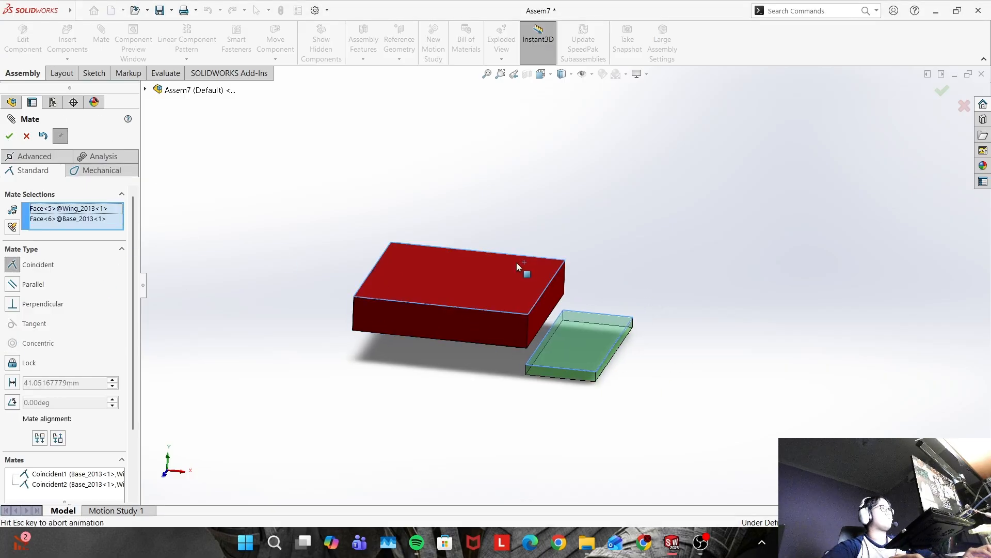
left_click(9, 136)
middle_click_drag(657, 310, 623, 310)
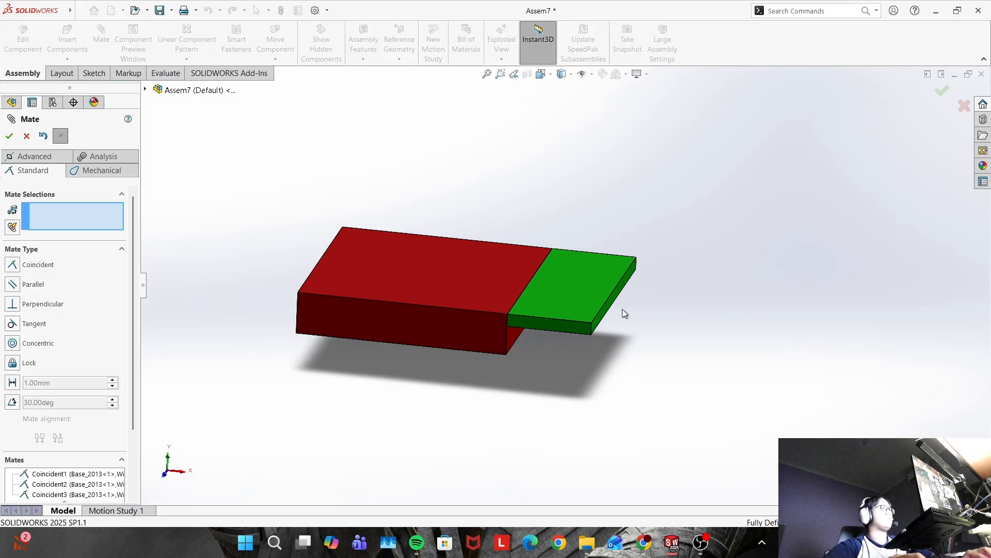
mouse_move(626, 360)
middle_mouse_down()
mouse_move(615, 326)
mouse_move(617, 368)
middle_mouse_up()
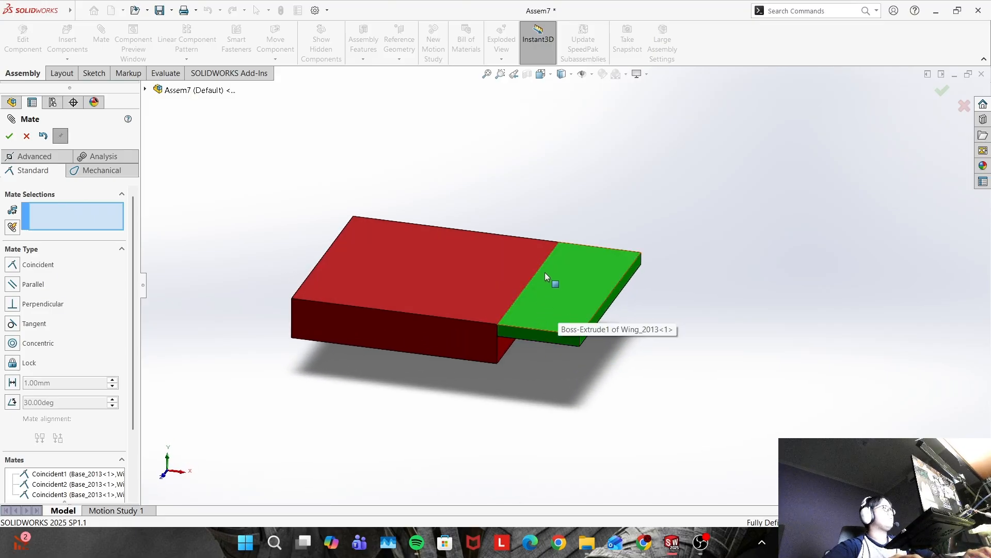
Try to add a 30° angle mate between the top faces of the wing and the base
left_click(574, 290)
left_click(443, 268)
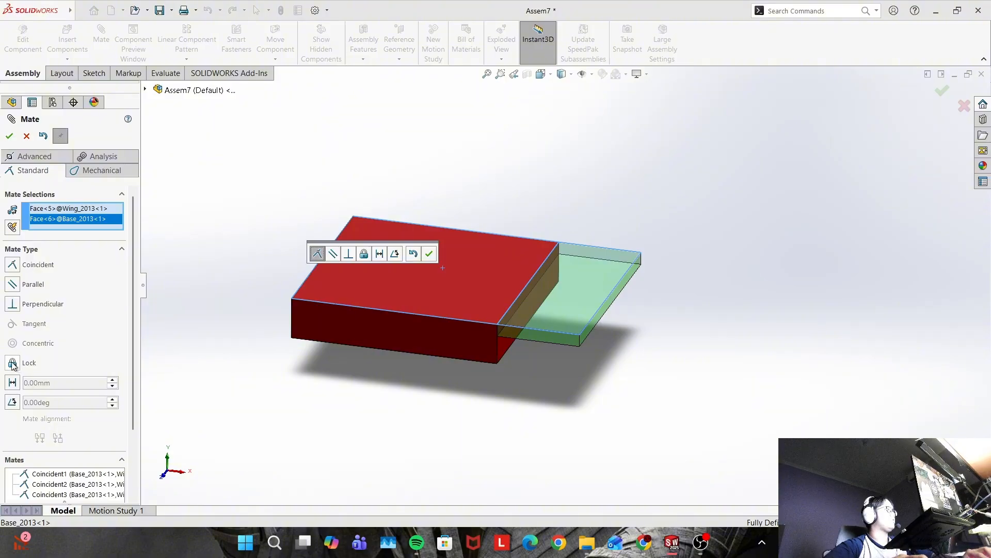
left_click(13, 402)
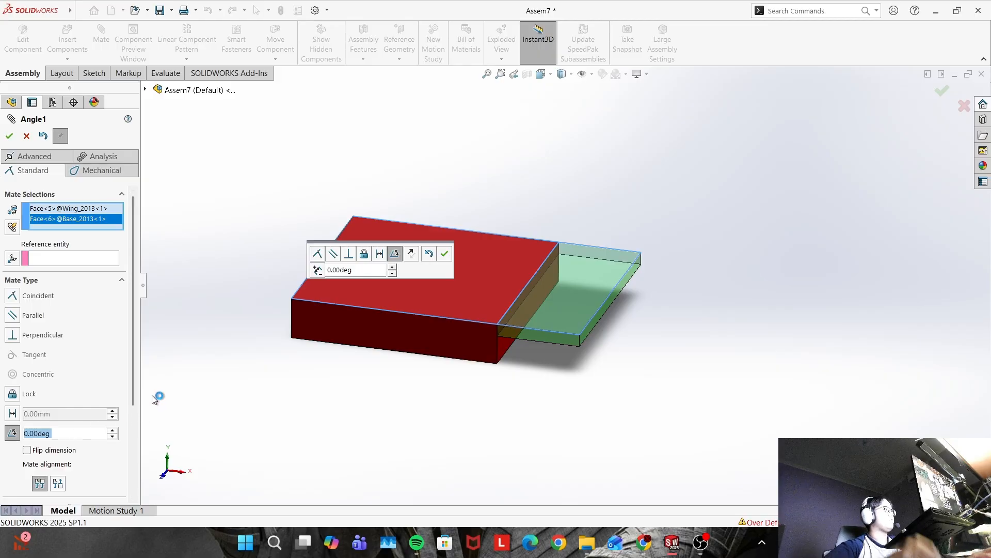
type("30")
key("Return")
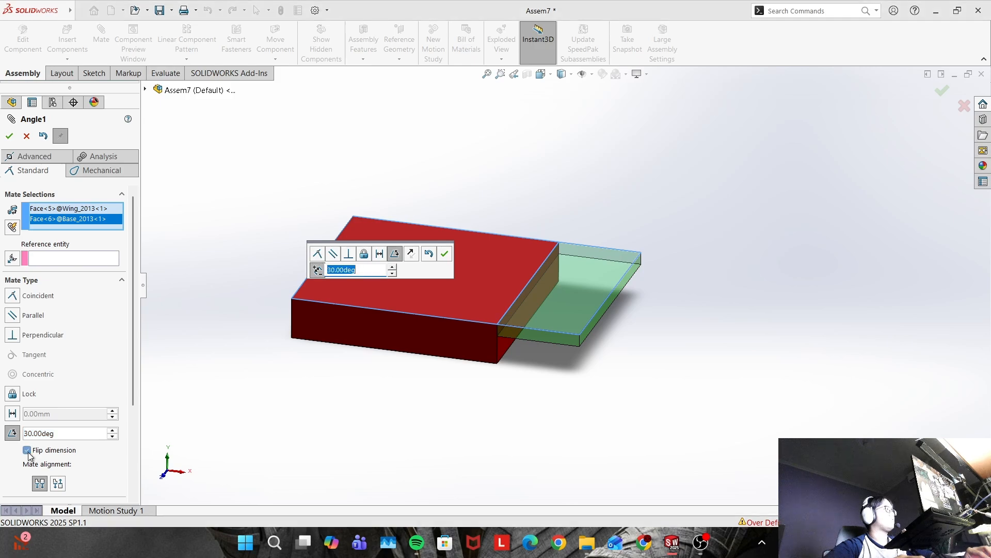
left_click(11, 136)
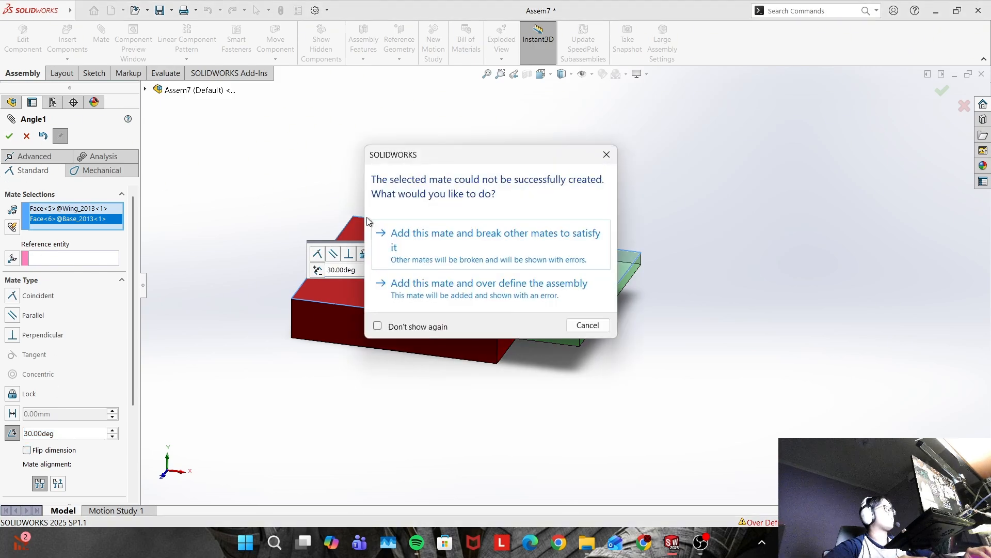
left_click(607, 155)
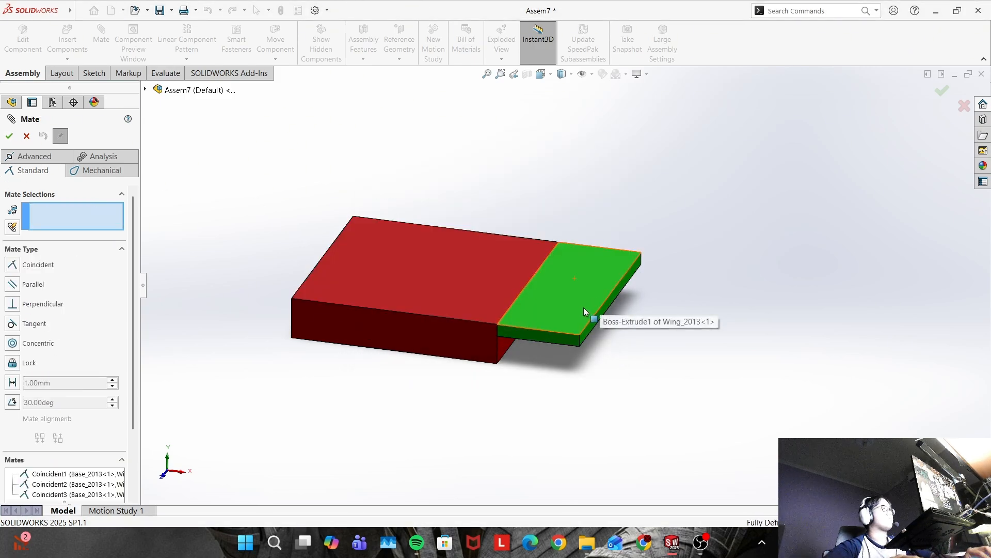
key("Escape")
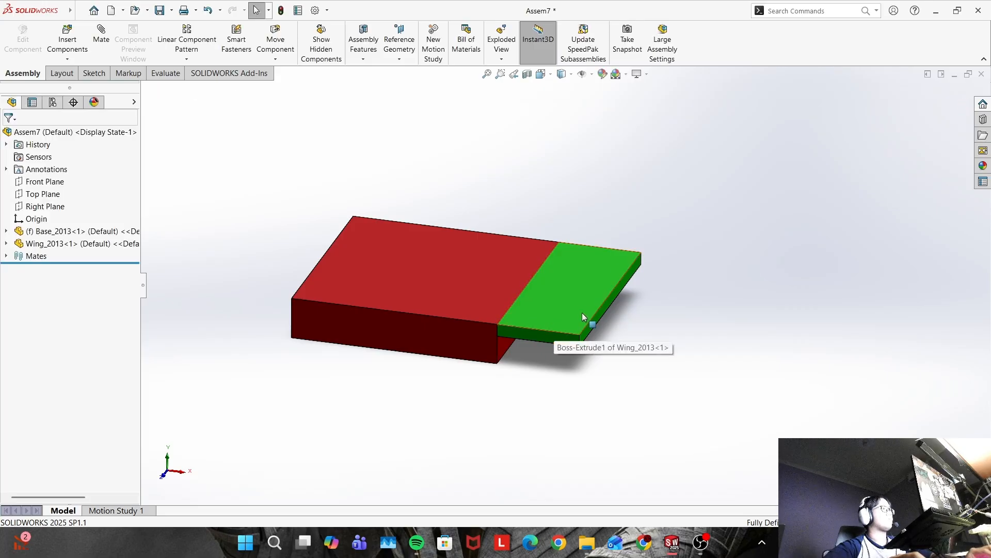
Undo the coincident mates between the wing and the base
middle_click_drag(723, 202, 698, 173)
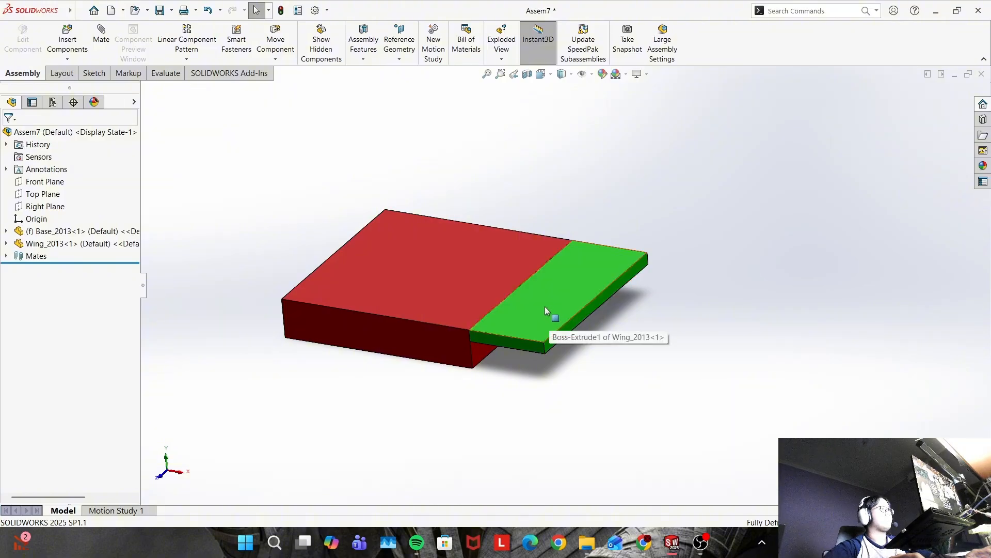
scroll(597, 265, "up", 2)
middle_click_drag(597, 265, 768, 292)
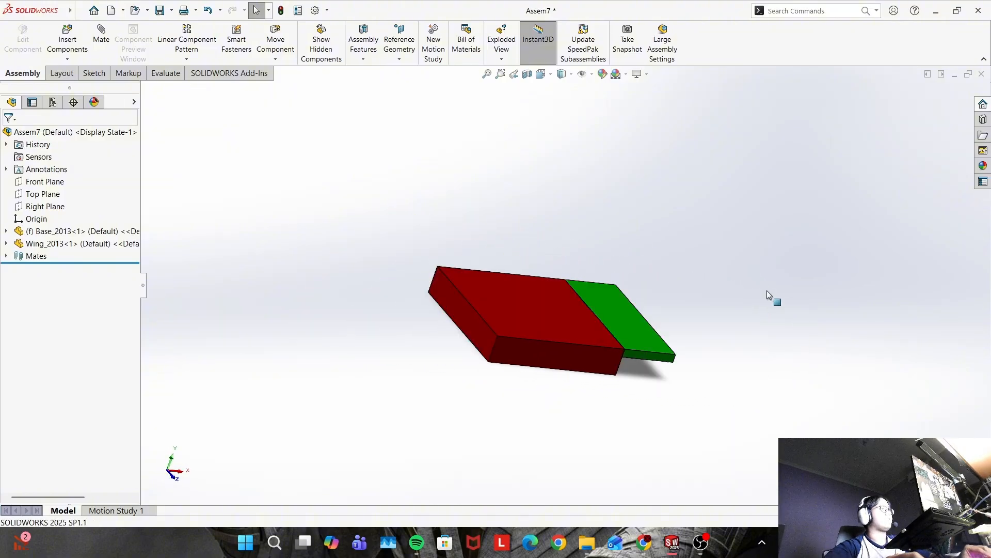
key("ctrl+z")
middle_click_drag(693, 309, 644, 298)
scroll(641, 308, "down", 1)
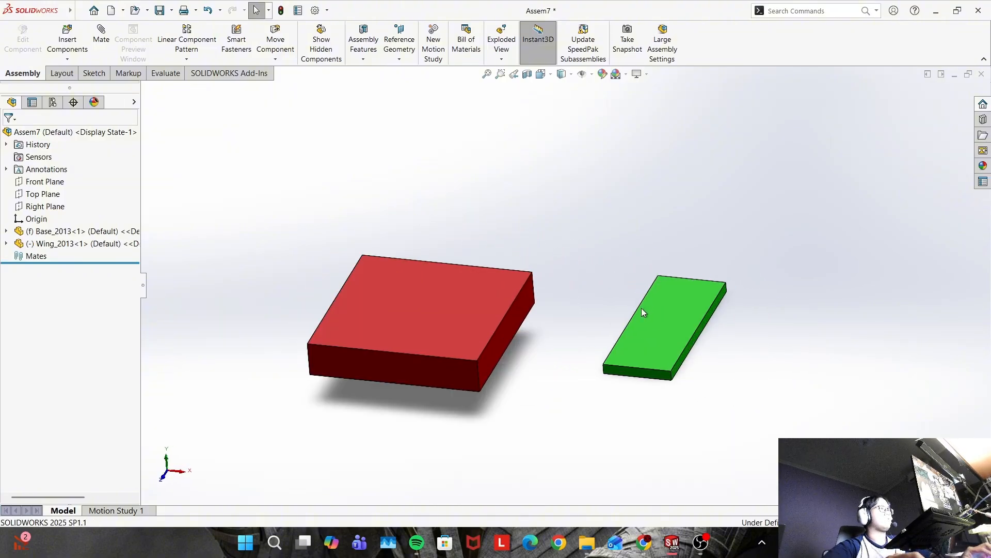
left_click(701, 543)
left_click(672, 542)
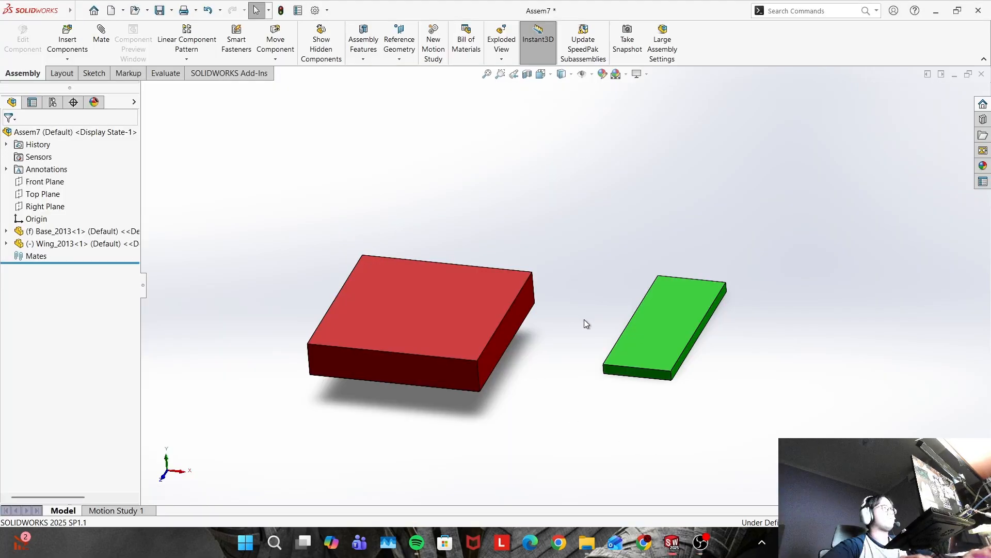
middle_click_drag(677, 256, 609, 345)
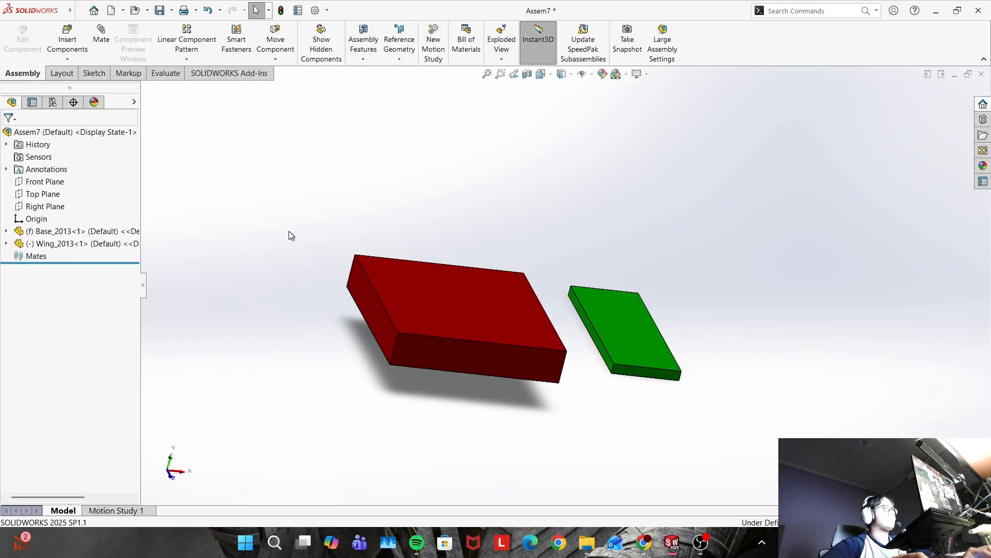
mouse_move(37, 40)
left_click(100, 35)
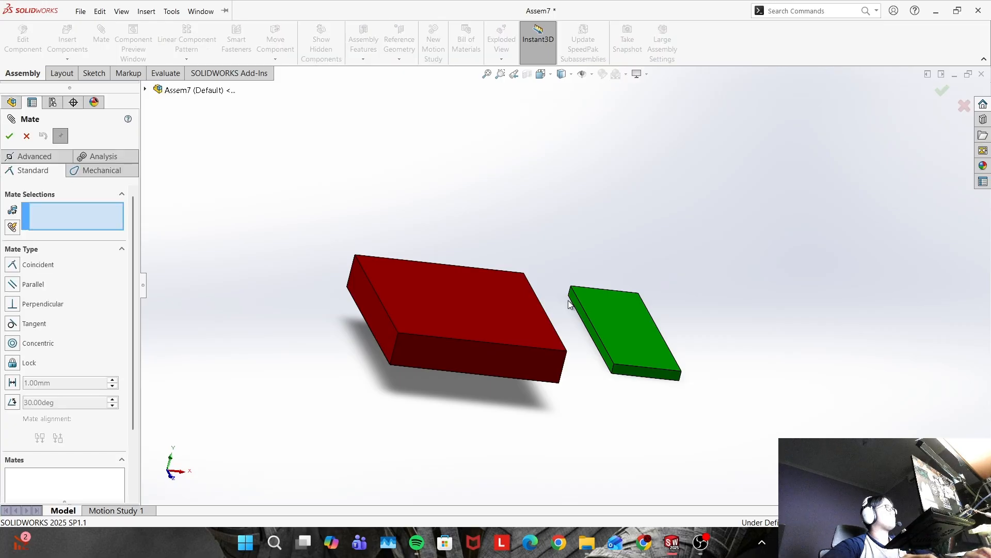
left_click(594, 329)
key("Escape")
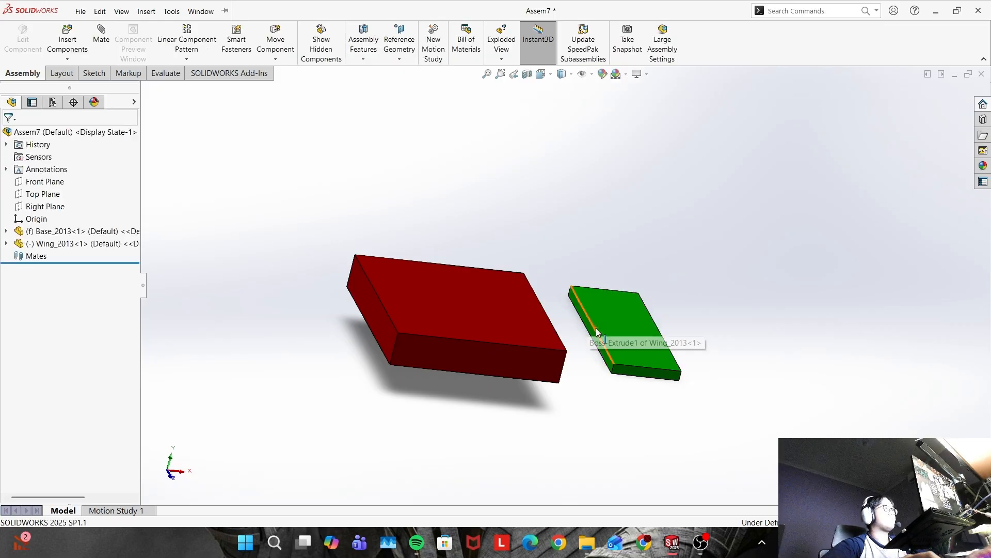
Add a coincident mate between the base's upper side edge and the wing's adjacent upper long edge
left_click(594, 329)
middle_click_drag(594, 328, 553, 301)
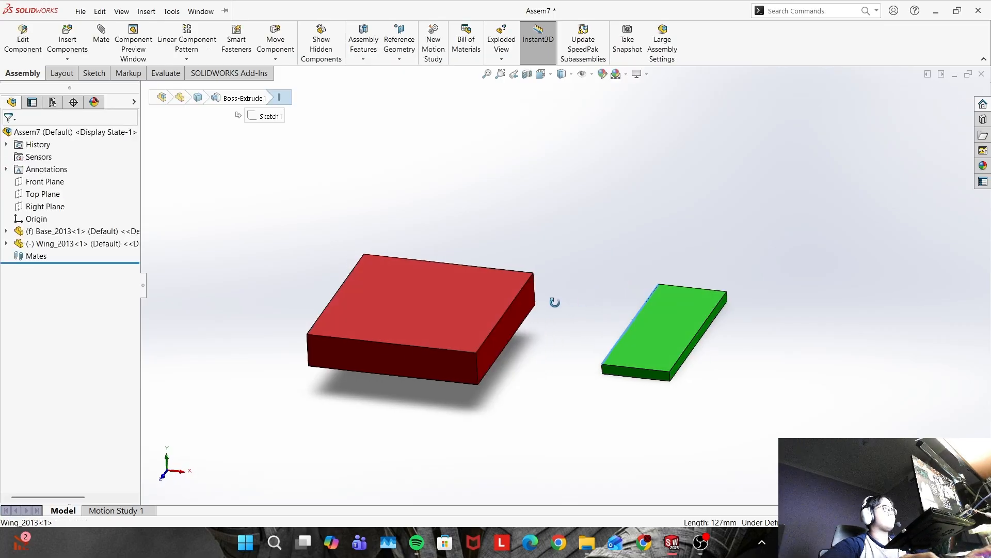
left_click(504, 314)
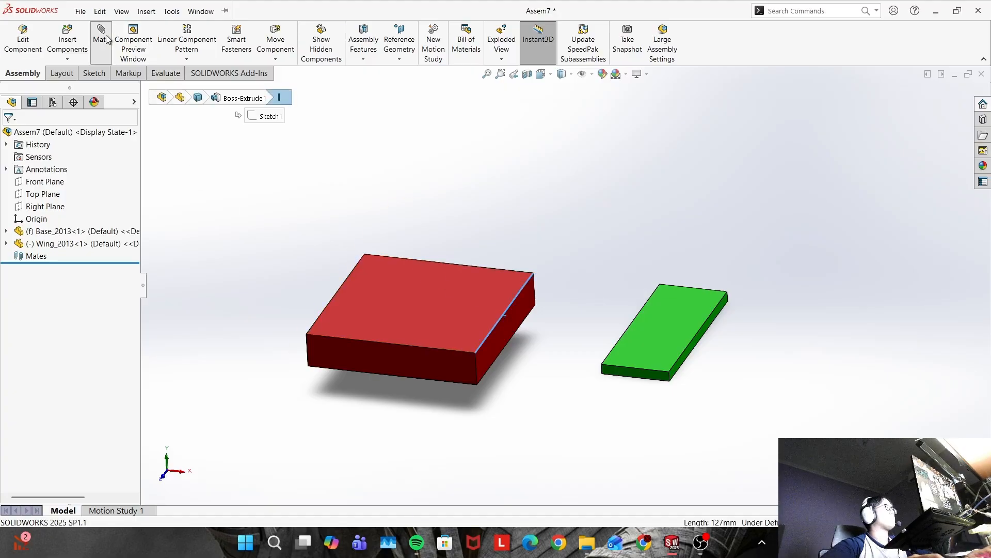
middle_click_drag(644, 305, 679, 303)
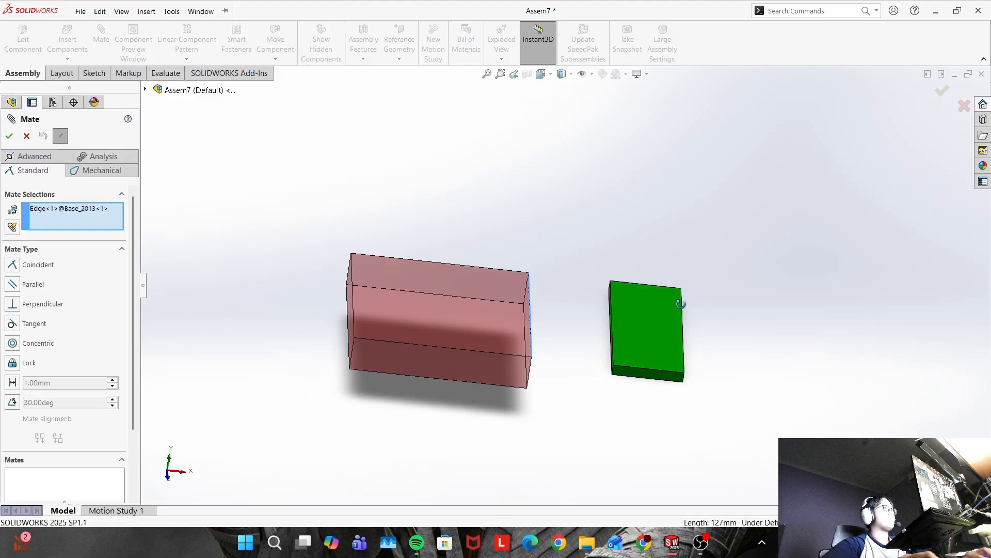
left_click(611, 327)
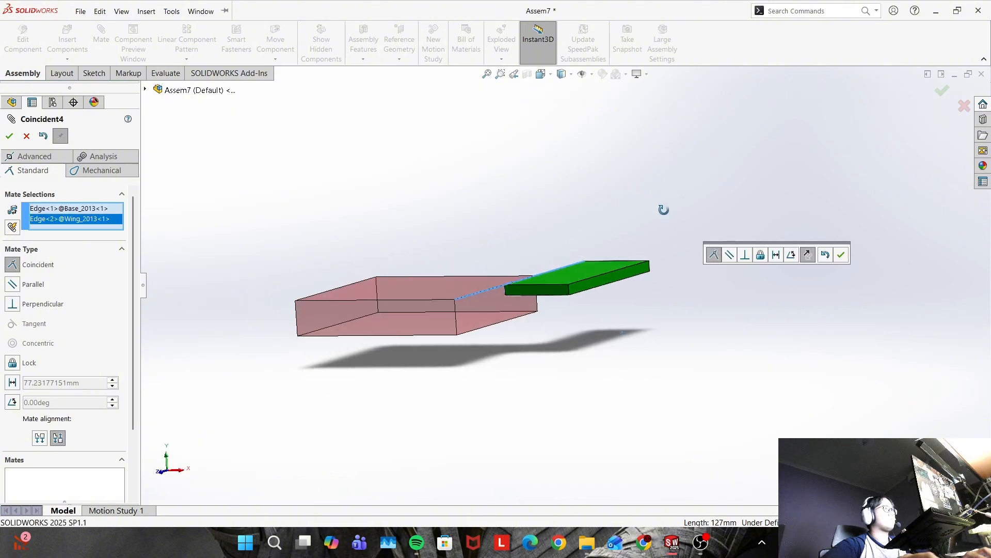
middle_click_drag(662, 206, 674, 234)
left_click(10, 136)
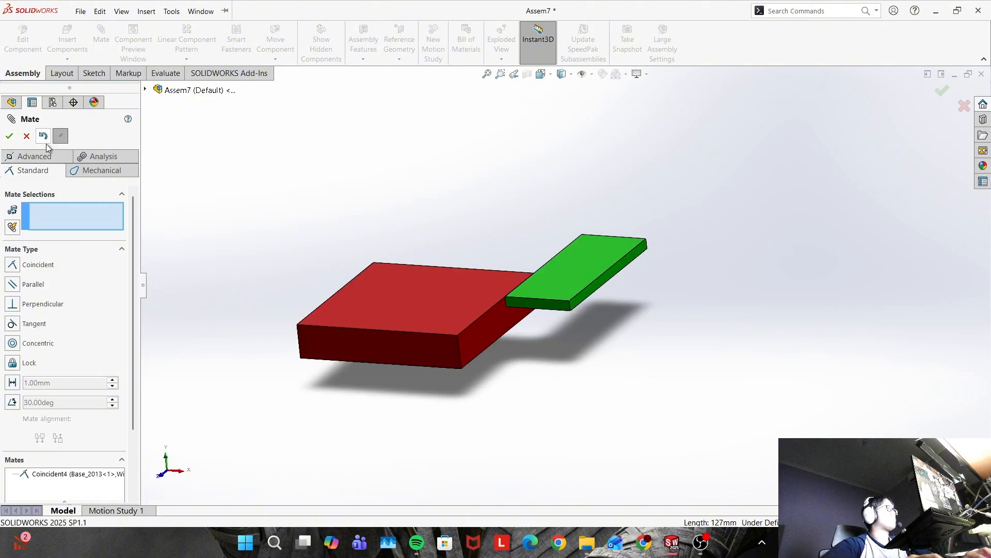
Add a coincident mate between the front faces of the wing and the base
left_click(541, 307)
left_click(395, 344)
key("Return")
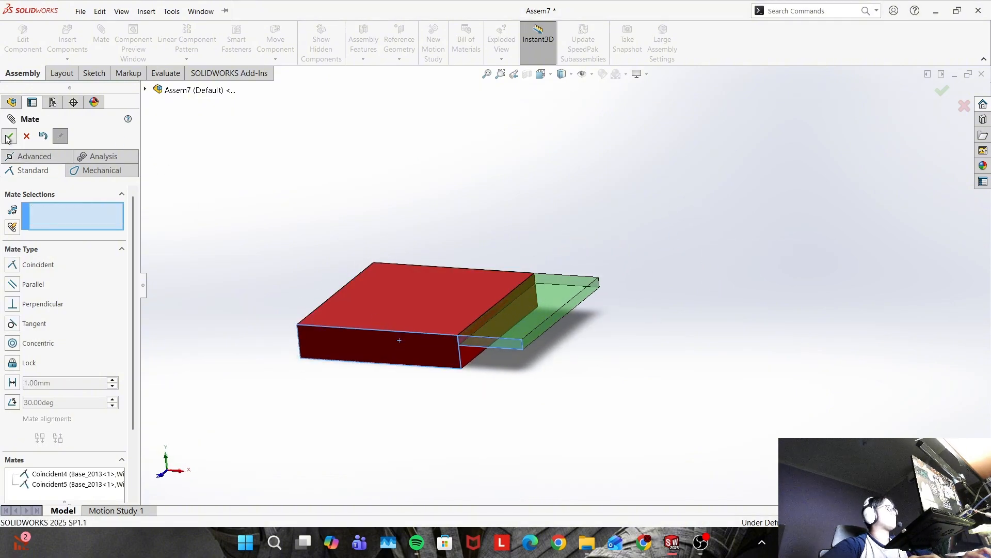
Start an angle mate between the top faces of the wing and the base, with the angle at 31°
left_click(524, 303)
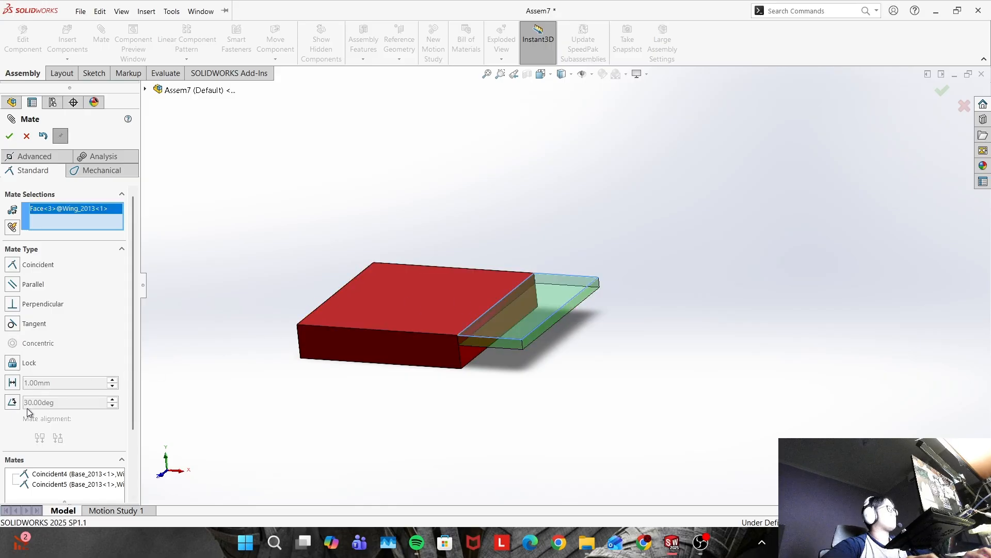
left_click(12, 402)
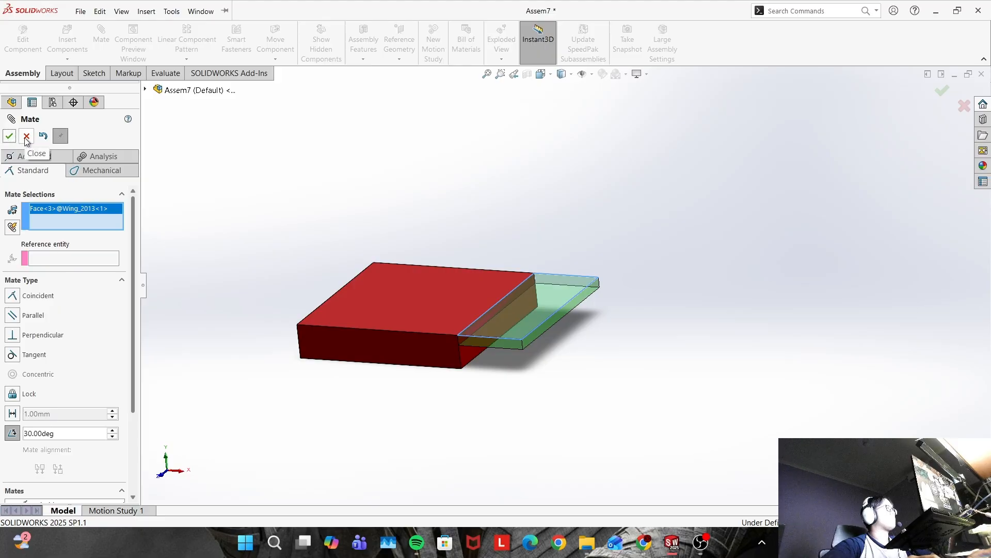
left_click(423, 305)
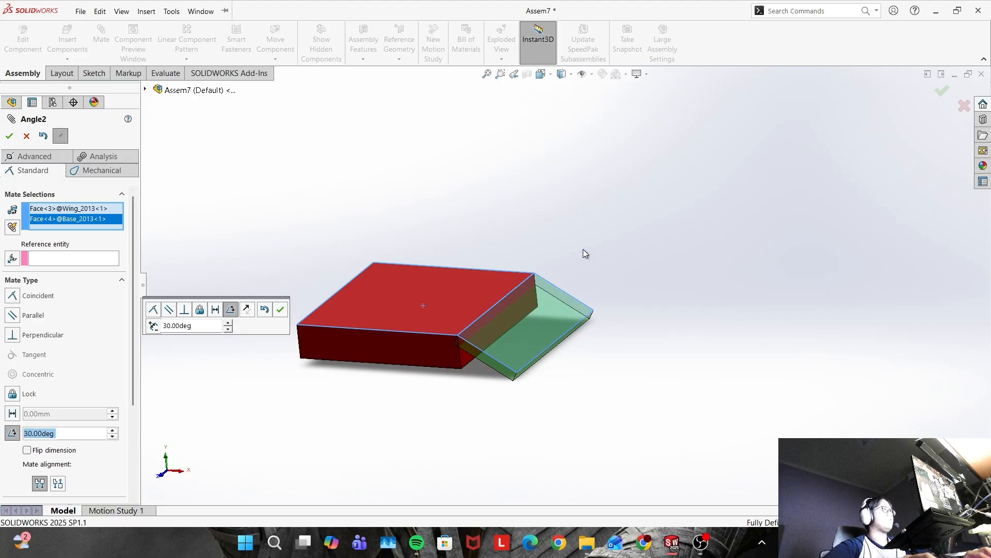
mouse_move(631, 346)
middle_mouse_down()
mouse_move(633, 318)
mouse_move(639, 328)
middle_mouse_up()
middle_click_drag(611, 282, 519, 326)
scroll(26, 411, "down", 3)
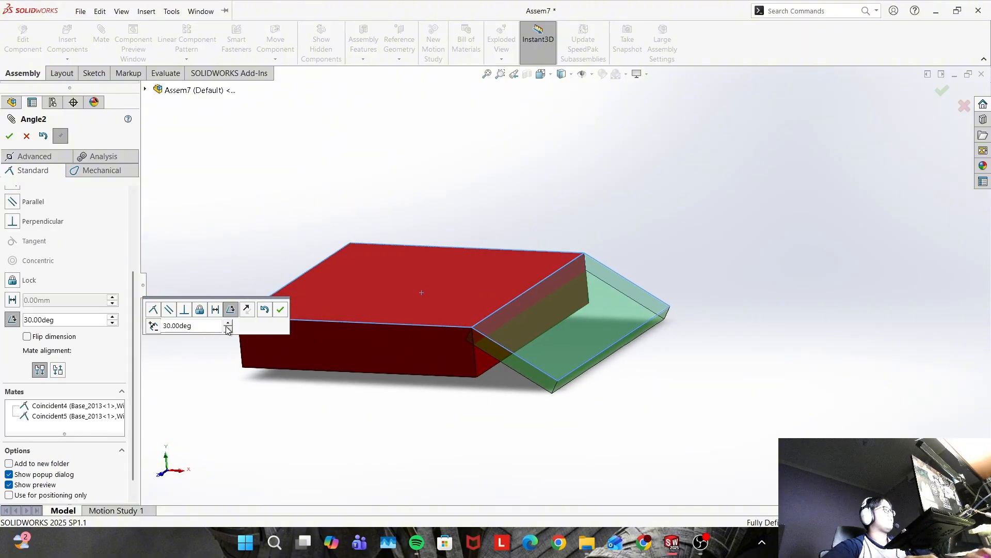
left_click(227, 324)
scroll(59, 295, "up", 3)
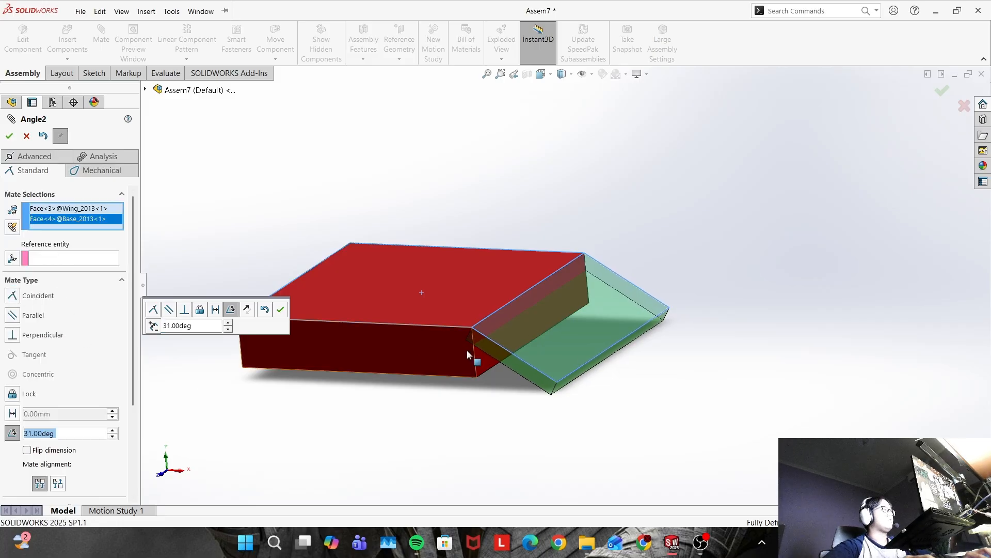
scroll(116, 436, "down", 3)
scroll(74, 402, "up", 3)
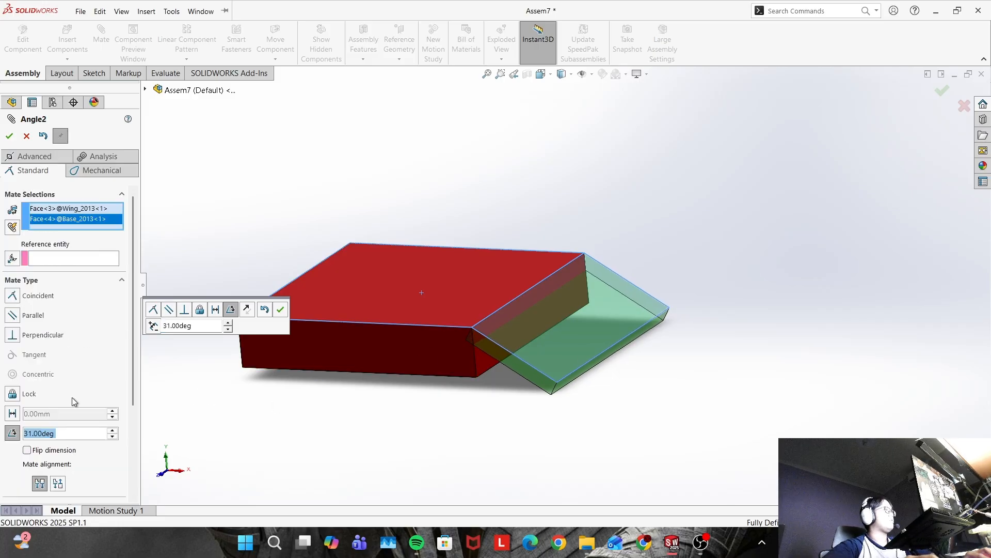
Flip the angle mate's dimension, set its angle to 90° and accept the mate
left_click(27, 450)
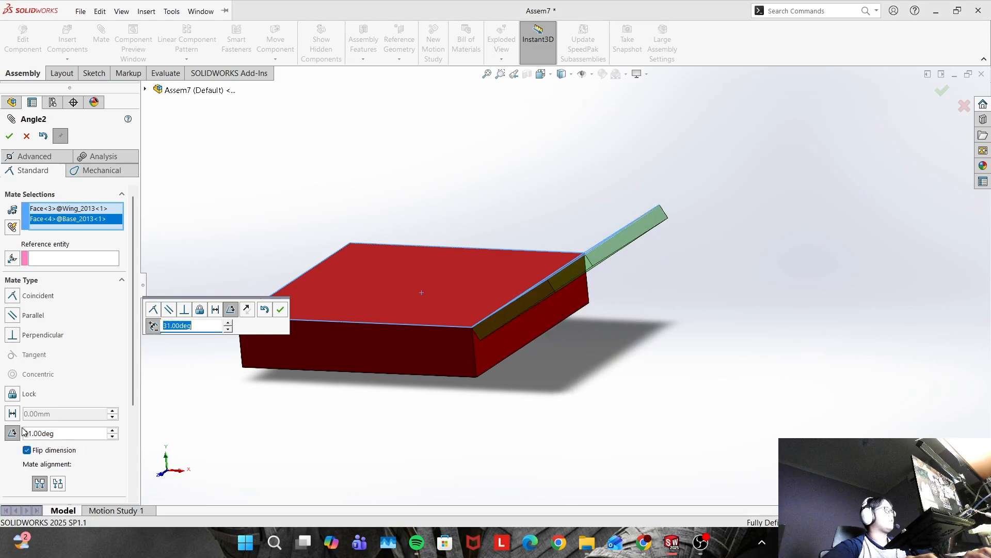
left_click(24, 434)
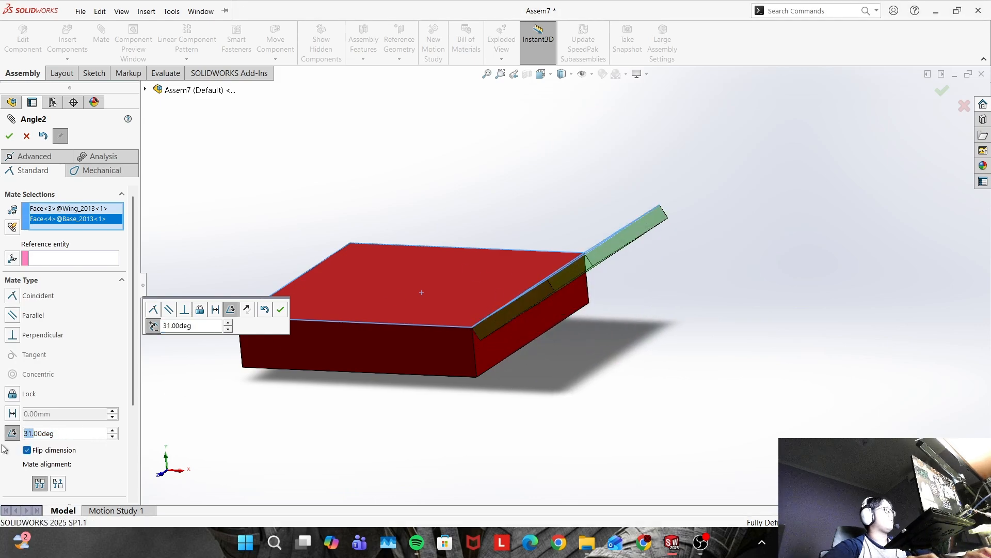
type("90")
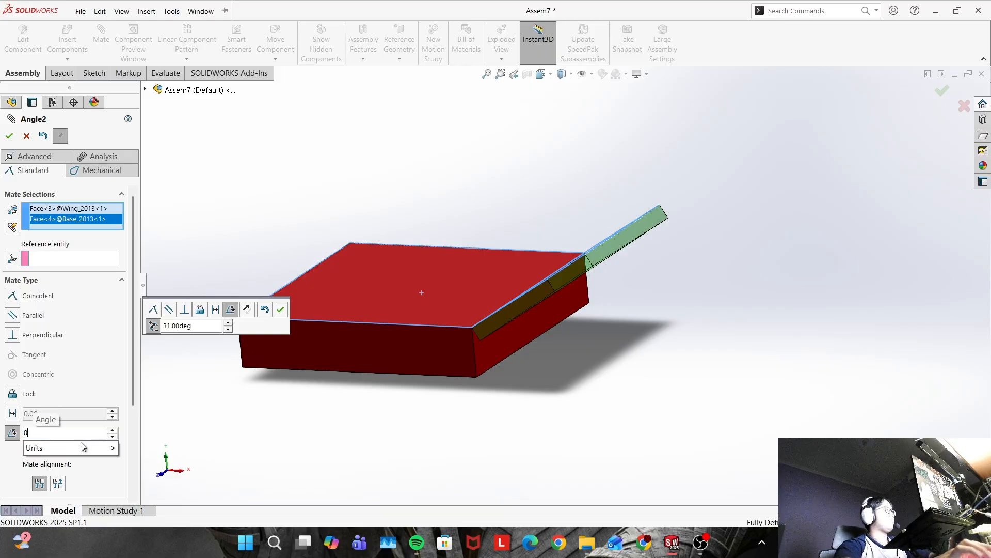
key("Return")
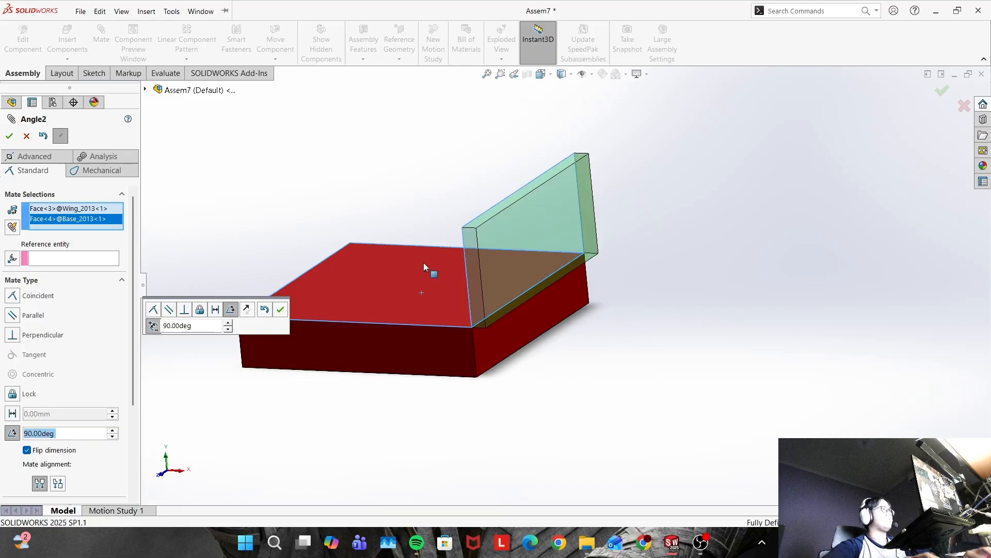
left_click(9, 136)
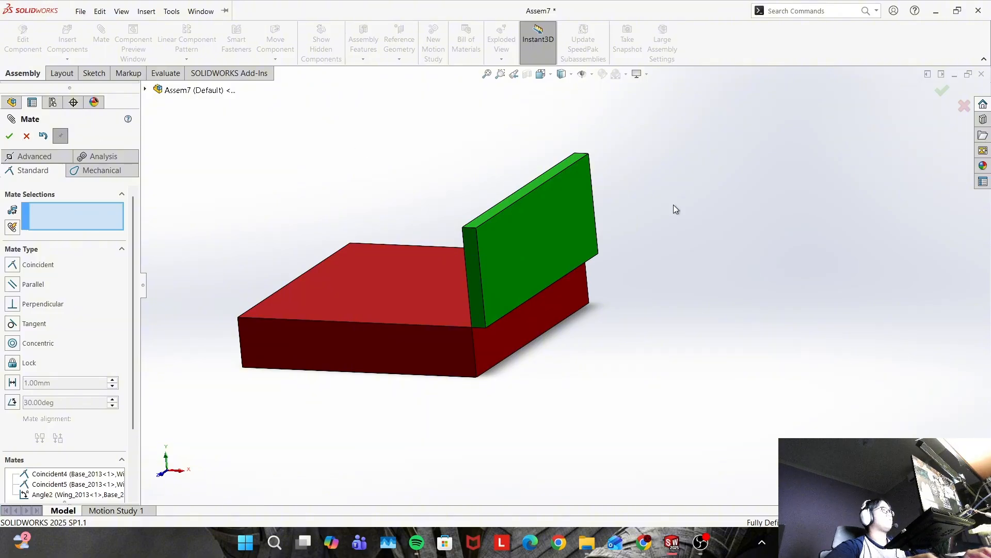
middle_click_drag(673, 204, 672, 275)
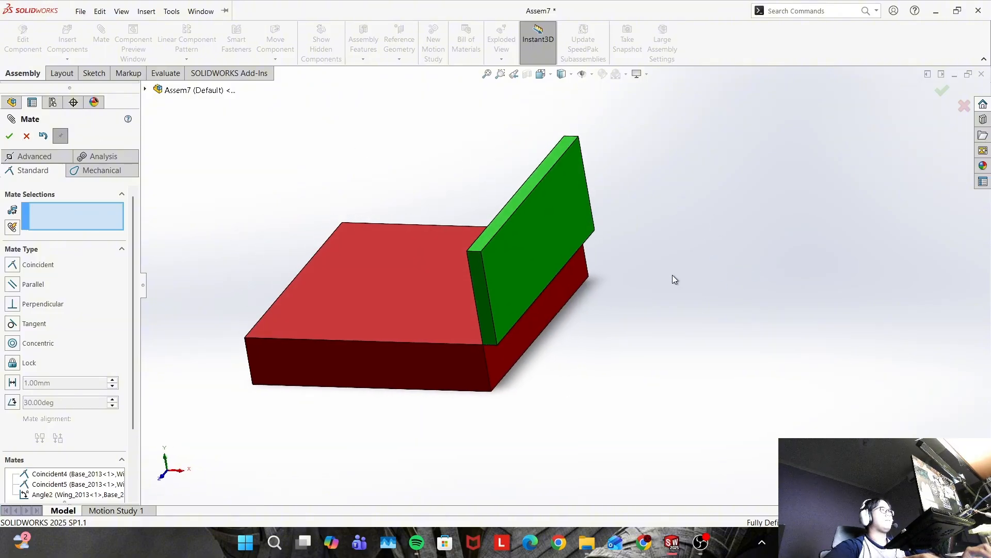
left_click(548, 228)
left_click(534, 241)
left_click(674, 191)
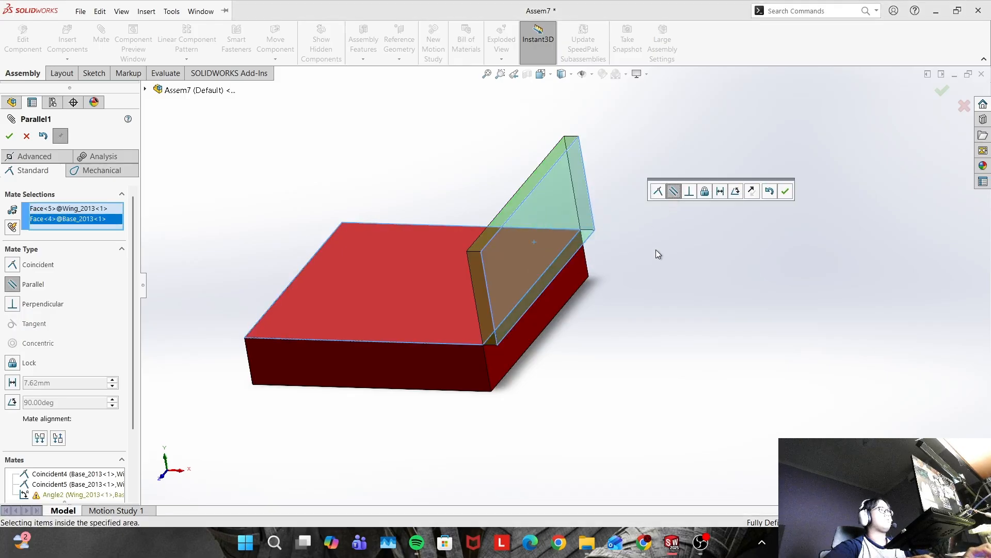
key("Escape")
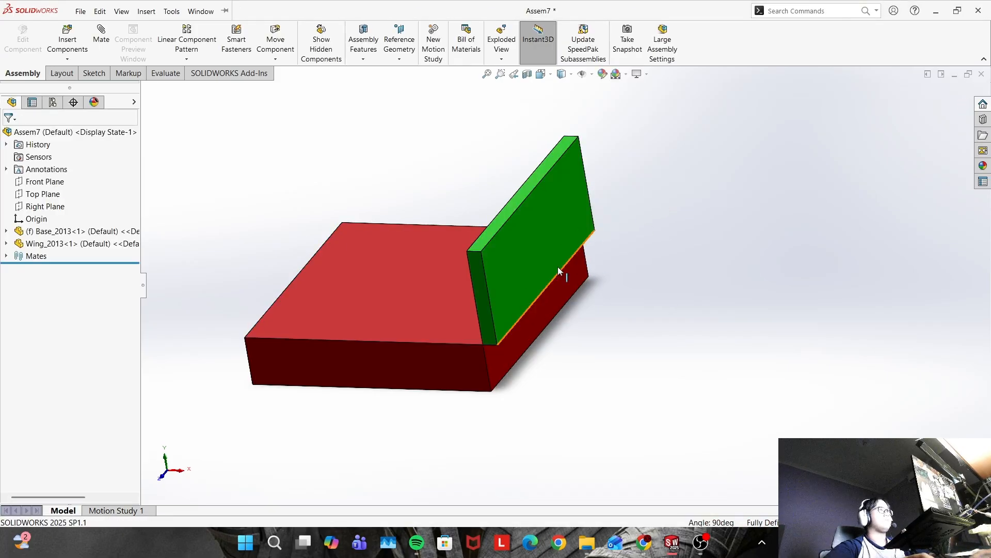
Undo all the coincident and angle mates between the wing and the base
key("ctrl+z")
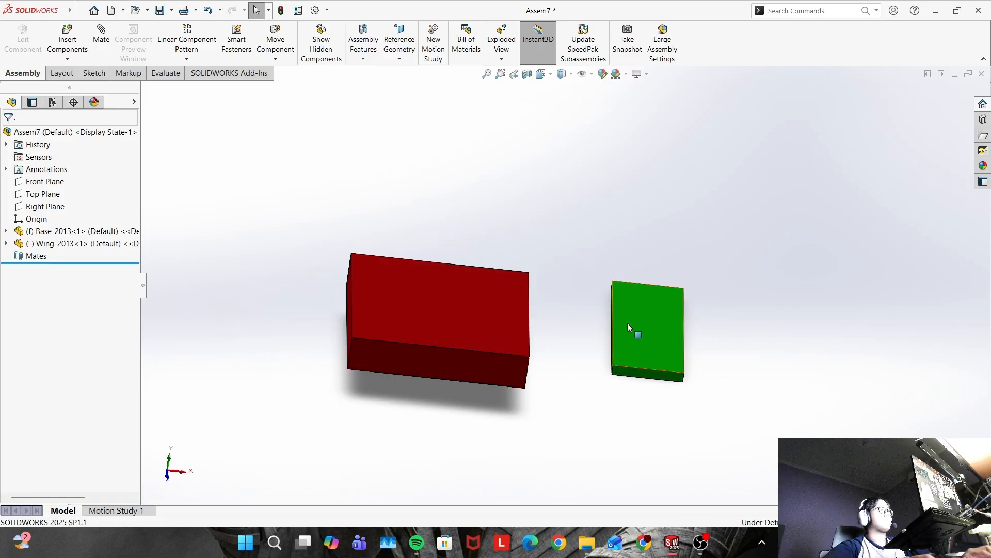
Add a coincident mate between the wing's upper long edge and the base's adjacent upper side edge
scroll(627, 328, "down", 2)
middle_click_drag(601, 329, 619, 339)
left_click(590, 325)
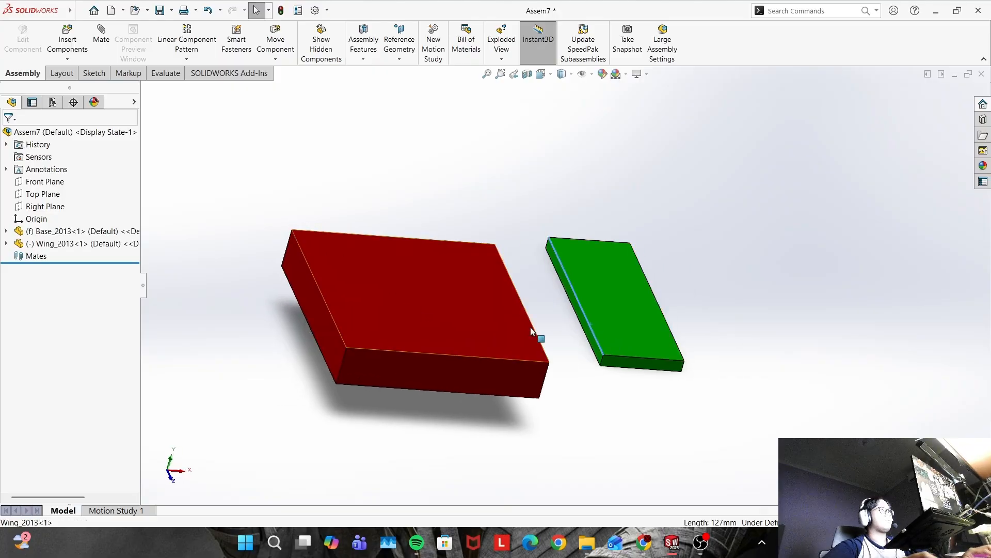
middle_click_drag(532, 330, 408, 308)
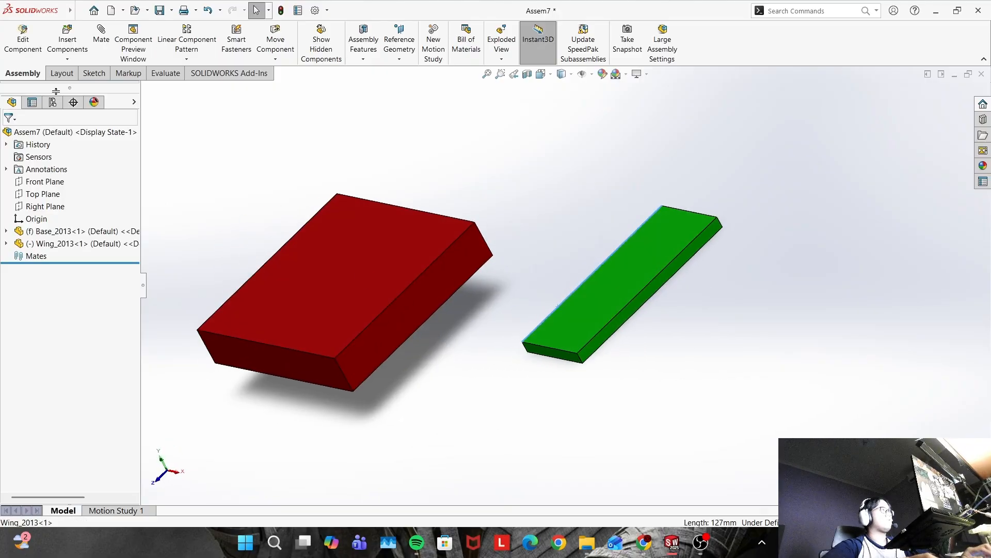
left_click(101, 37)
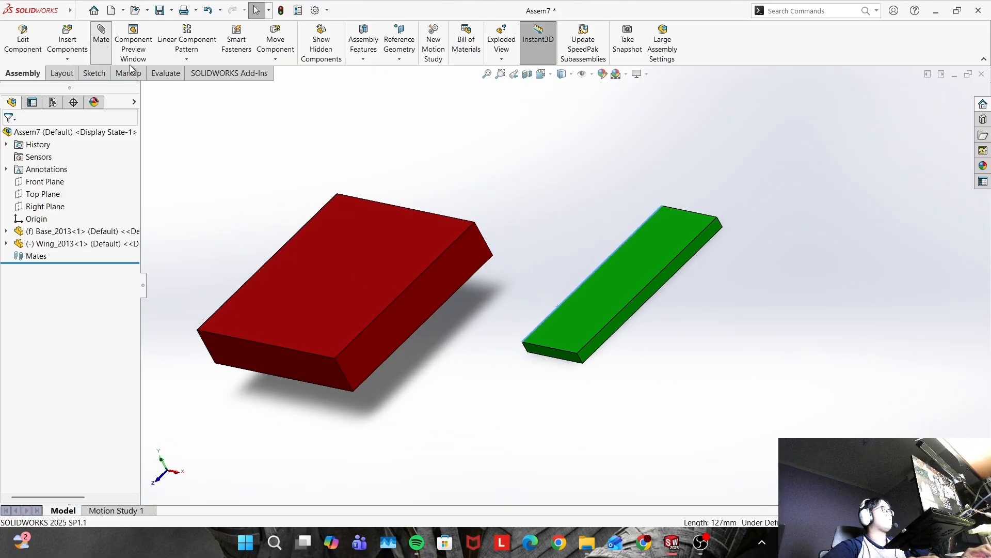
left_click(393, 301)
left_click(10, 137)
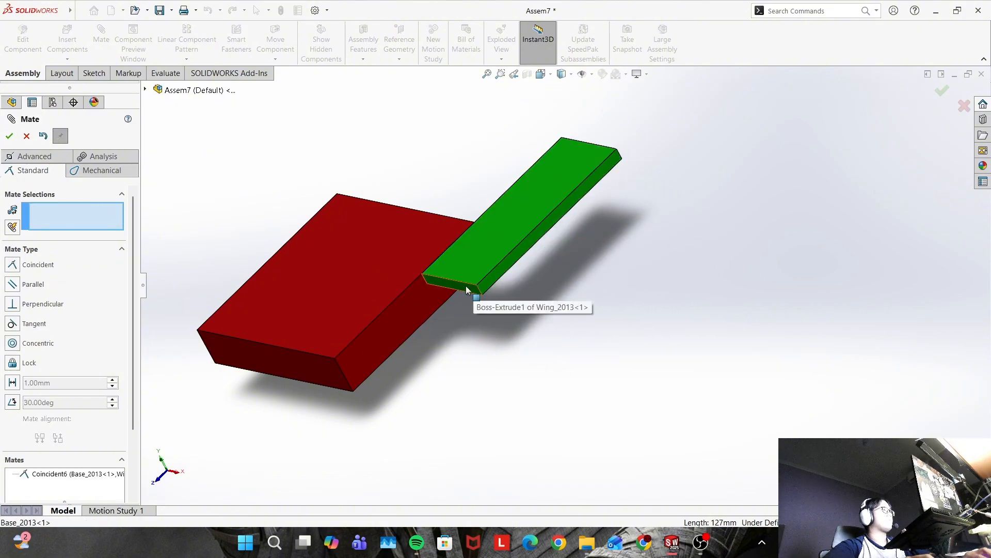
Add a coincident mate between the front end face of the wing and the front face of the base
left_click(466, 286)
left_click(333, 372)
left_click(10, 136)
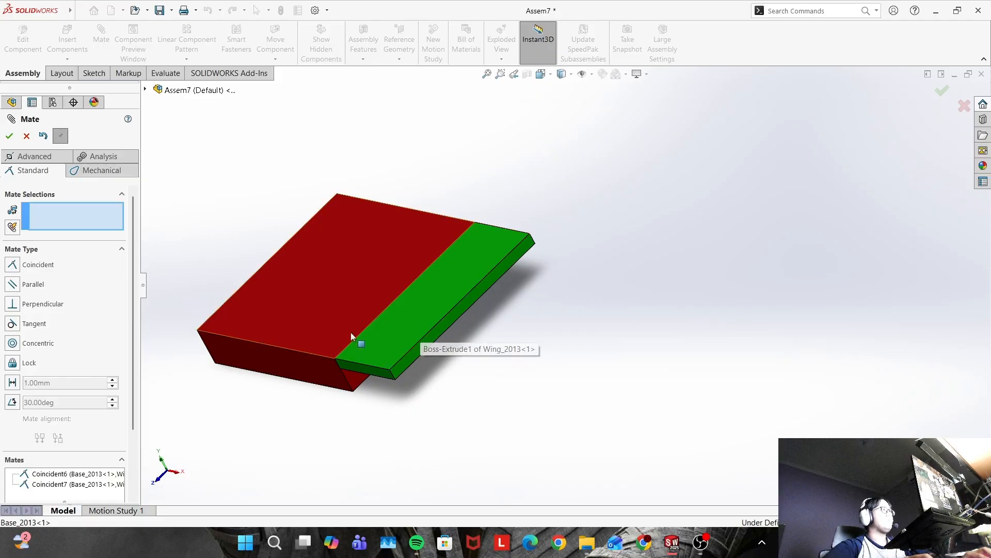
Add a 90° angle mate between the top faces of the base and the wing so the wing stands upright
left_click(295, 301)
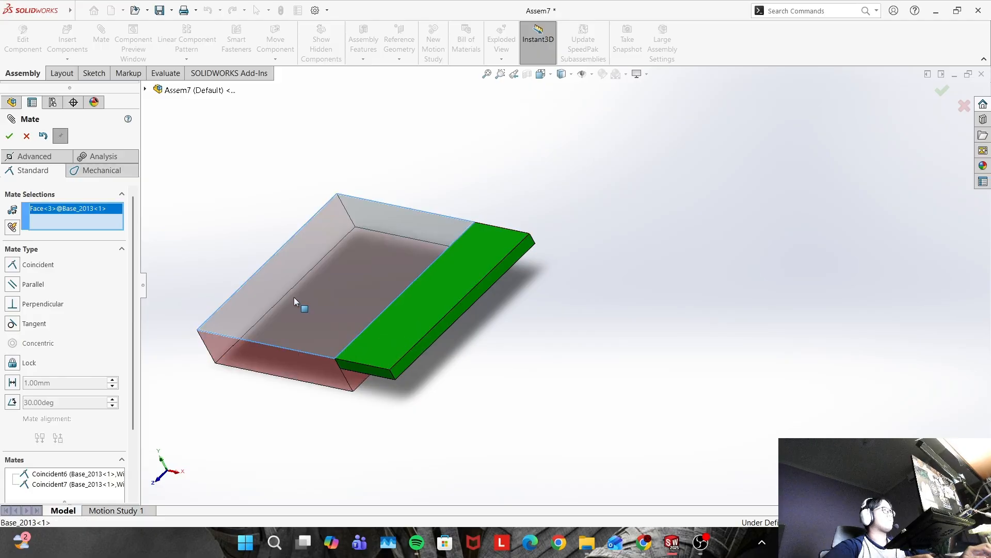
left_click(12, 403)
type("90")
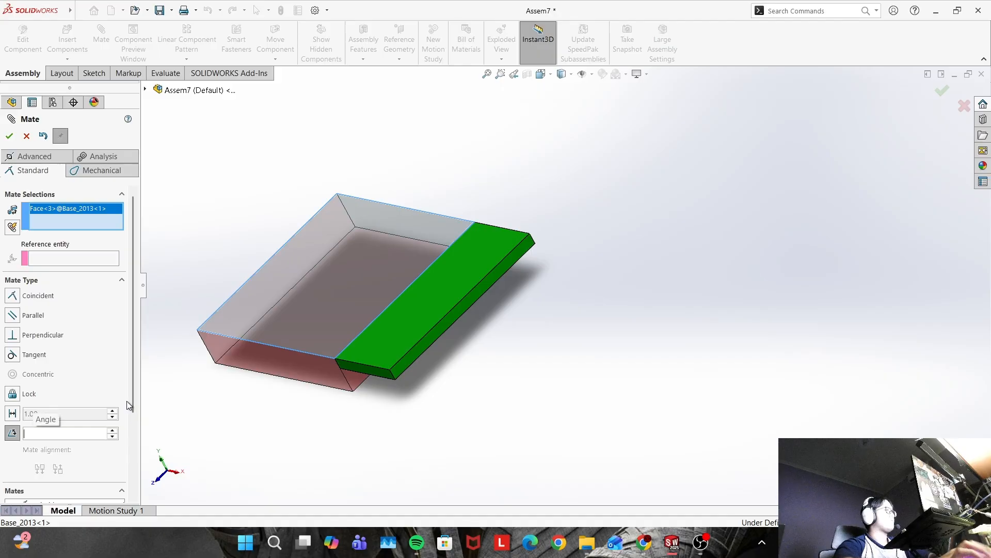
key("Return")
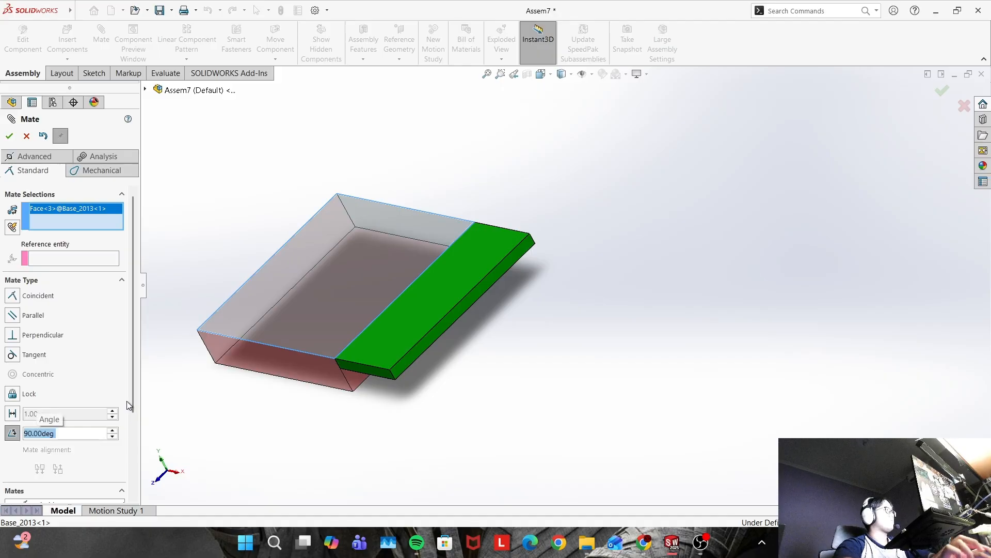
left_click(391, 339)
left_click(9, 135)
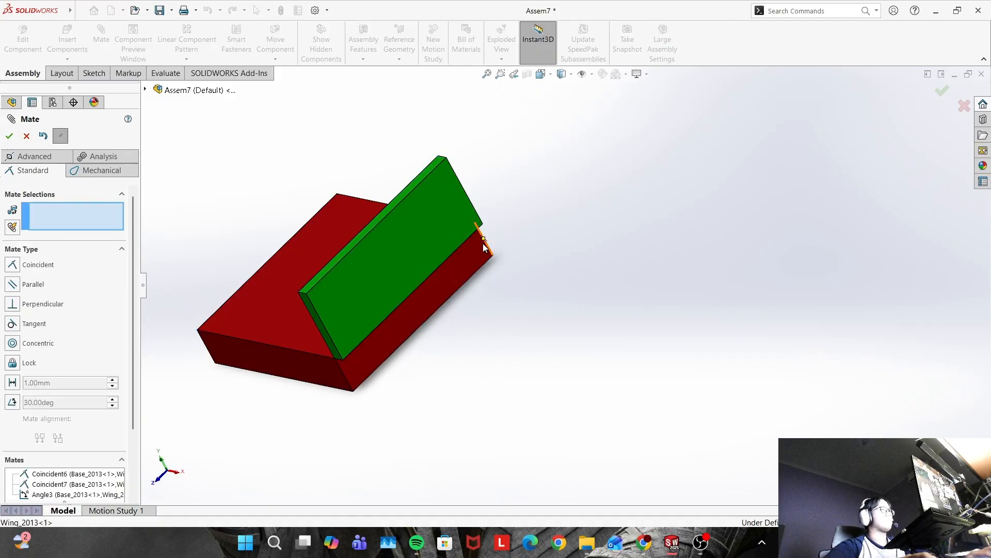
key("Escape")
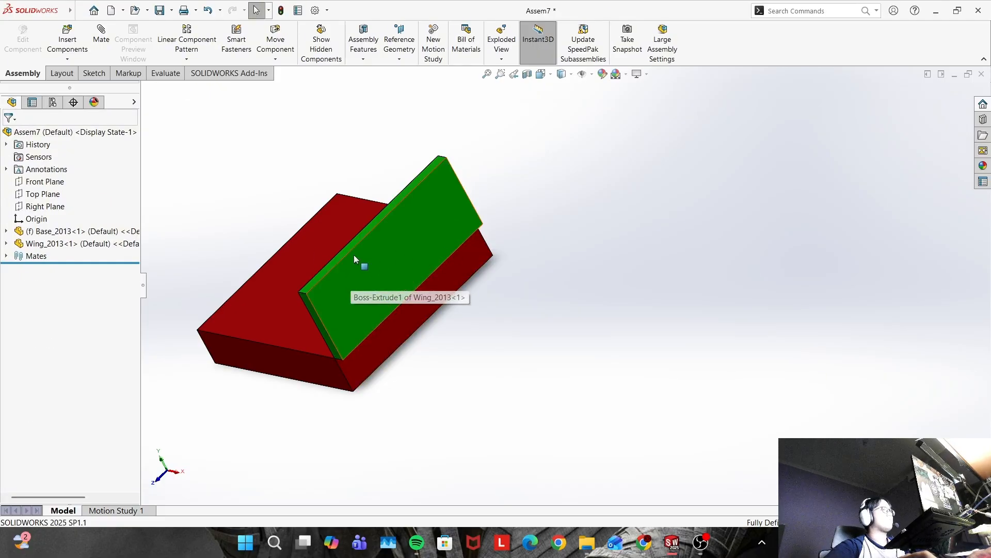
View the wing's mates and delete the coincident mate between the front faces of the wing and the base
left_click_drag(355, 256, 398, 243)
right_click(392, 244)
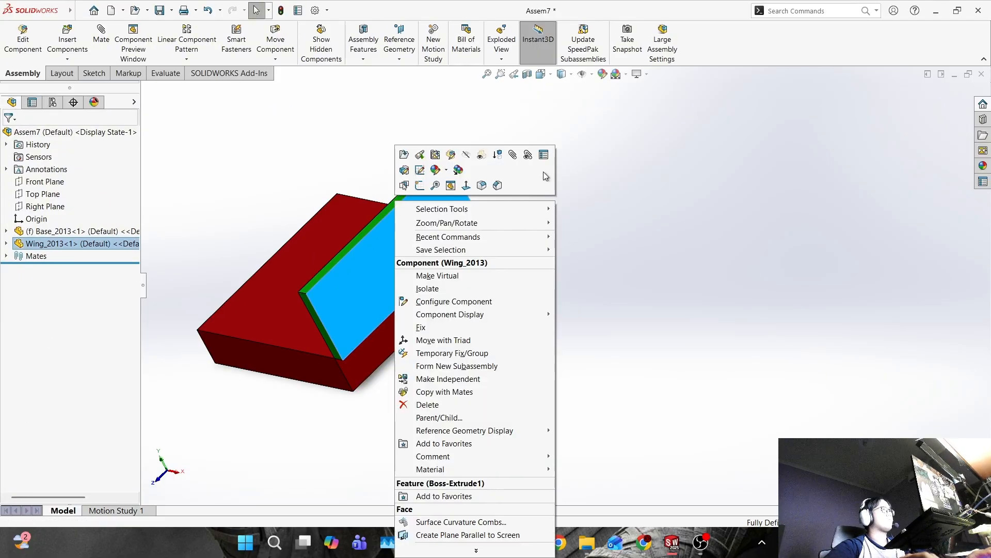
left_click(527, 155)
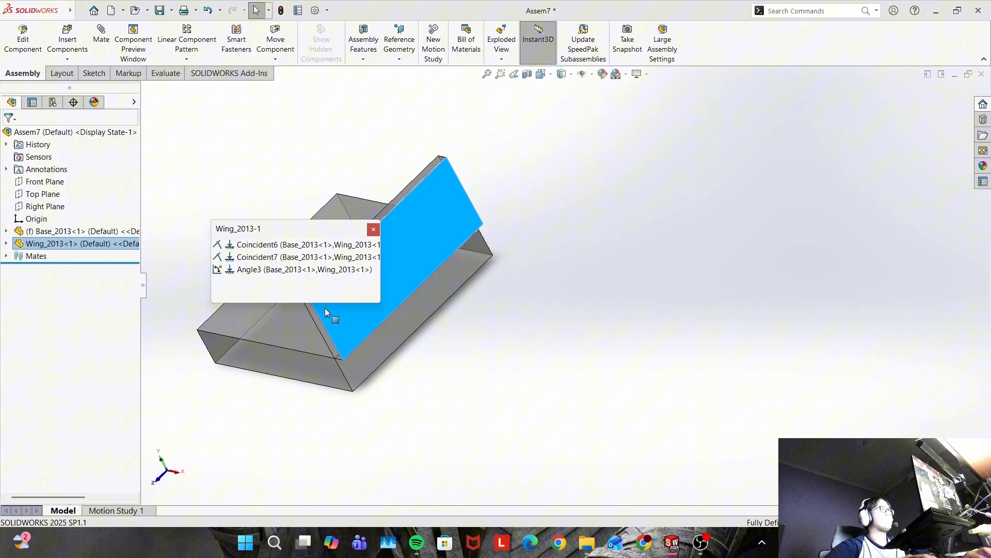
right_click(255, 261)
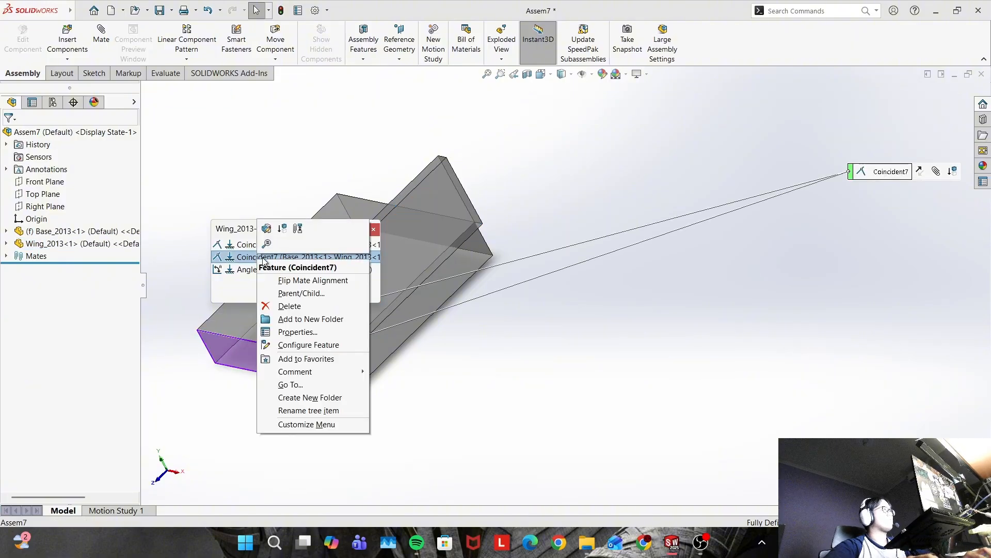
left_click(287, 306)
left_click(568, 201)
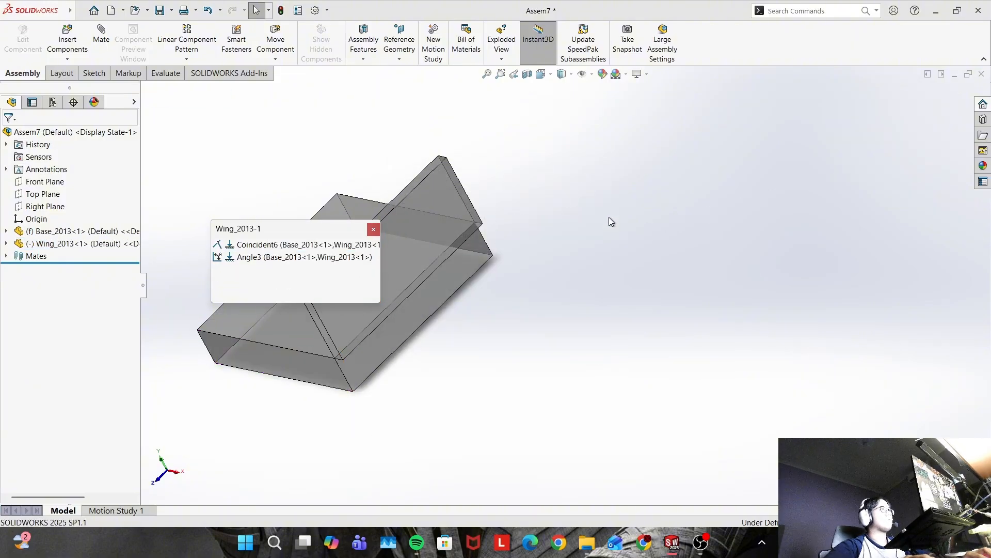
left_click(373, 229)
Make a copy of the upright wing and place it beside the original, away from the base
left_click_drag(416, 252, 575, 237, "ctrl")
middle_click_drag(571, 154, 641, 139)
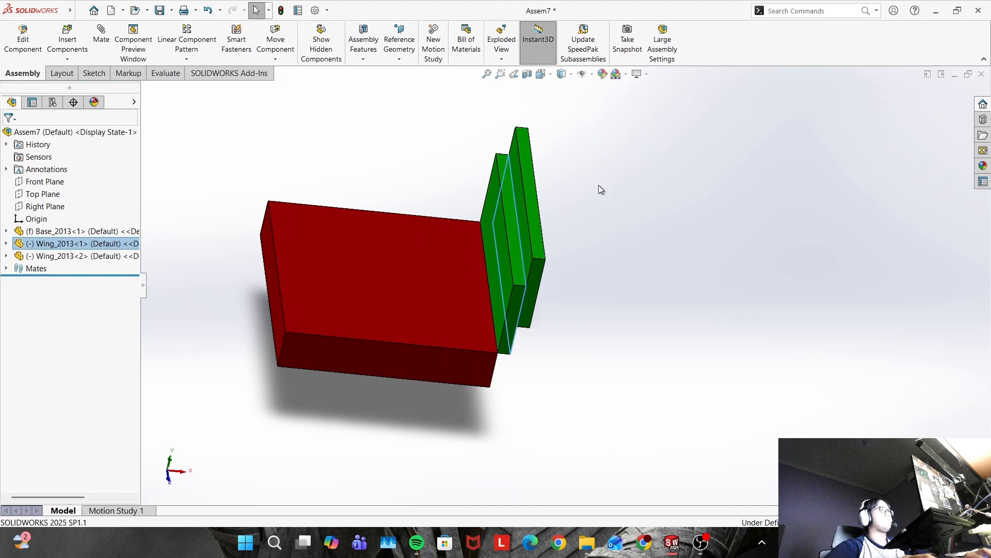
Add a coincident mate between the copied wing's narrow bottom face and the base's top face
middle_click_drag(540, 239, 568, 225)
left_click(568, 224)
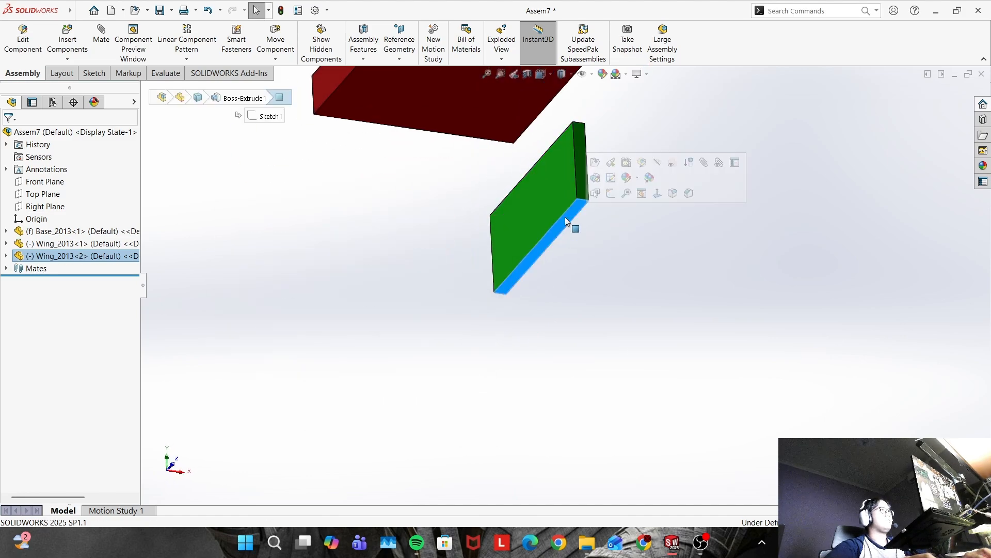
left_click(103, 35)
middle_click_drag(623, 182, 567, 341)
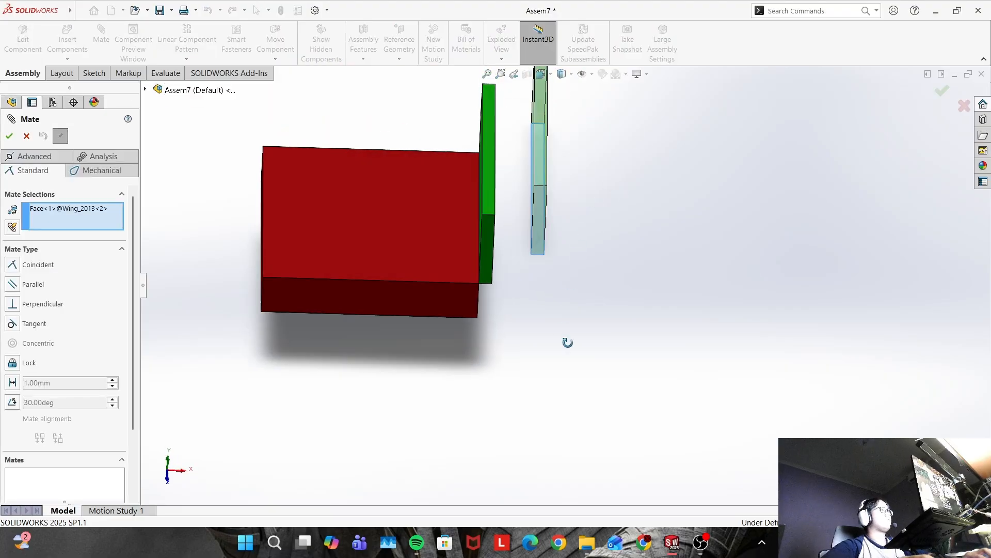
left_click(395, 224)
left_click(10, 135)
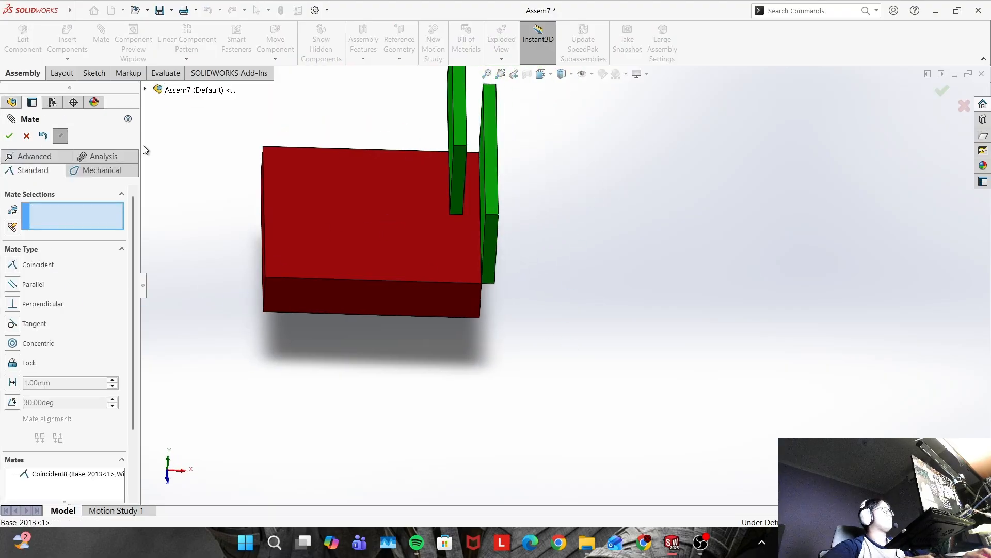
Add a coincident mate between the copied wing's front face and the base's front face
middle_click_drag(155, 150, 457, 152)
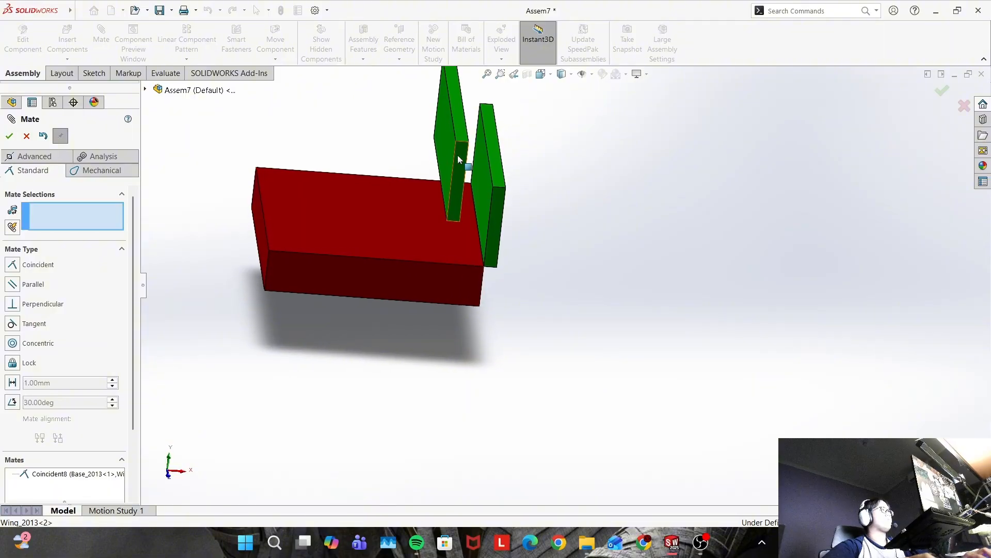
left_click(455, 166)
left_click(404, 282)
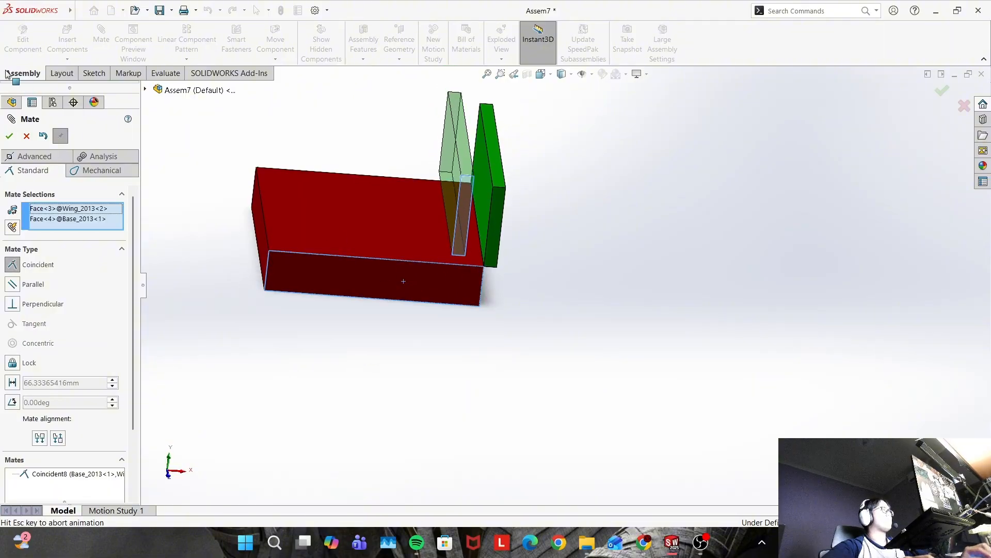
left_click(9, 136)
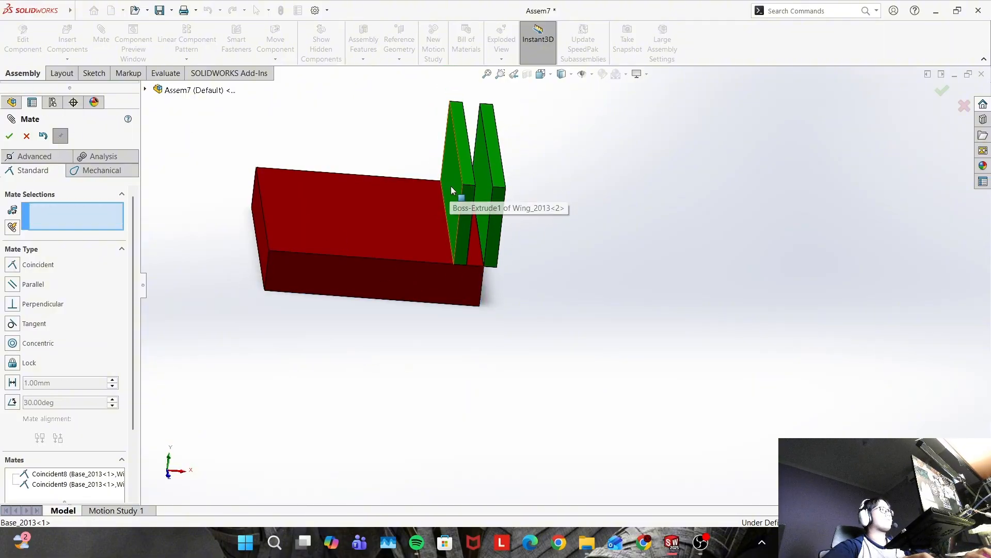
Slide the copied wing along the base to about 70 mm from the original wing, and close the Mate command
left_click_drag(452, 190, 352, 155)
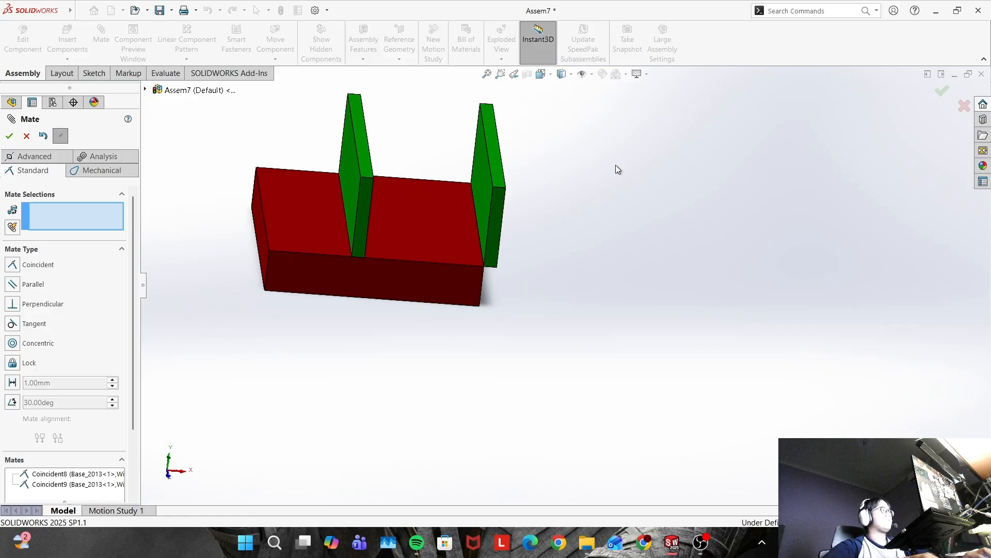
middle_click_drag(628, 173, 594, 179)
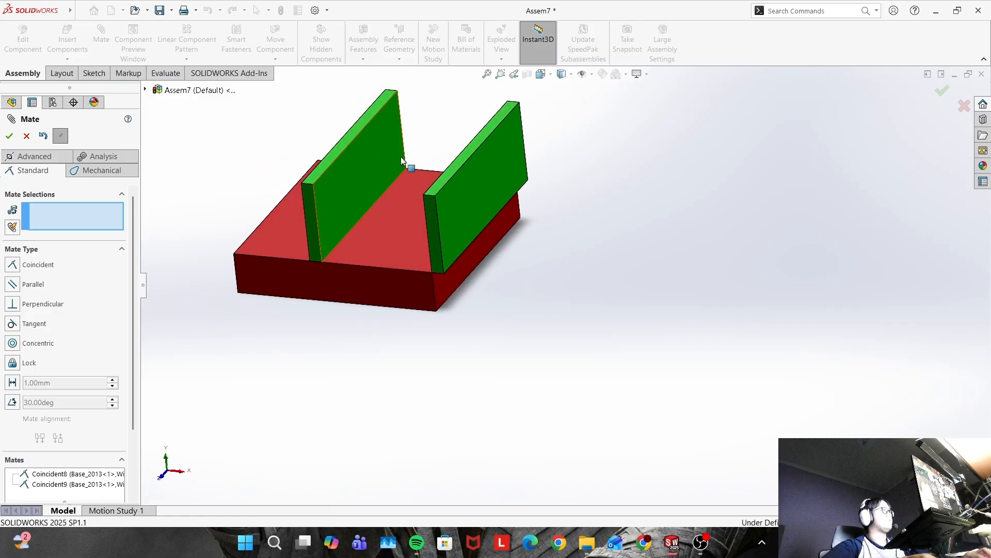
middle_click_drag(535, 200, 628, 271, "ctrl")
key("ctrl+shift")
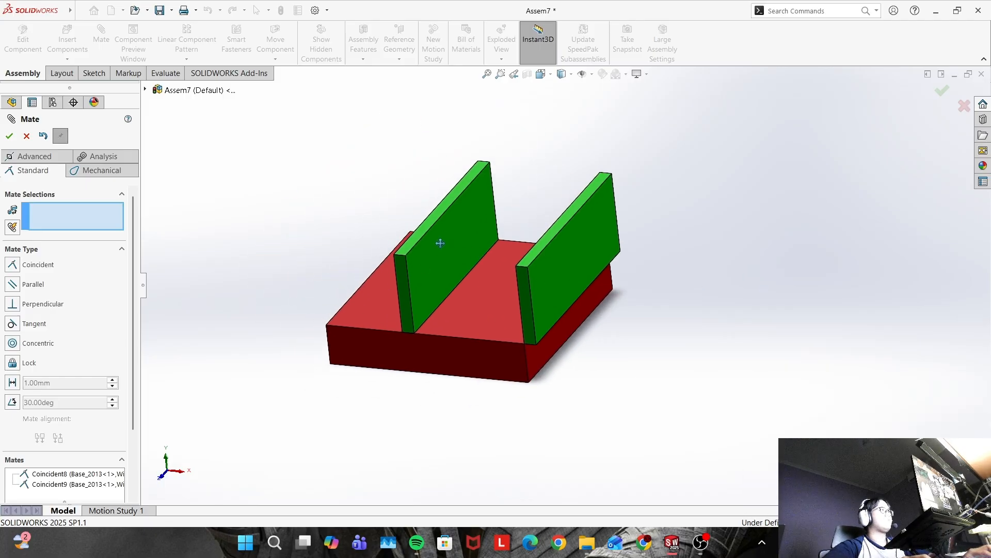
left_click(449, 256)
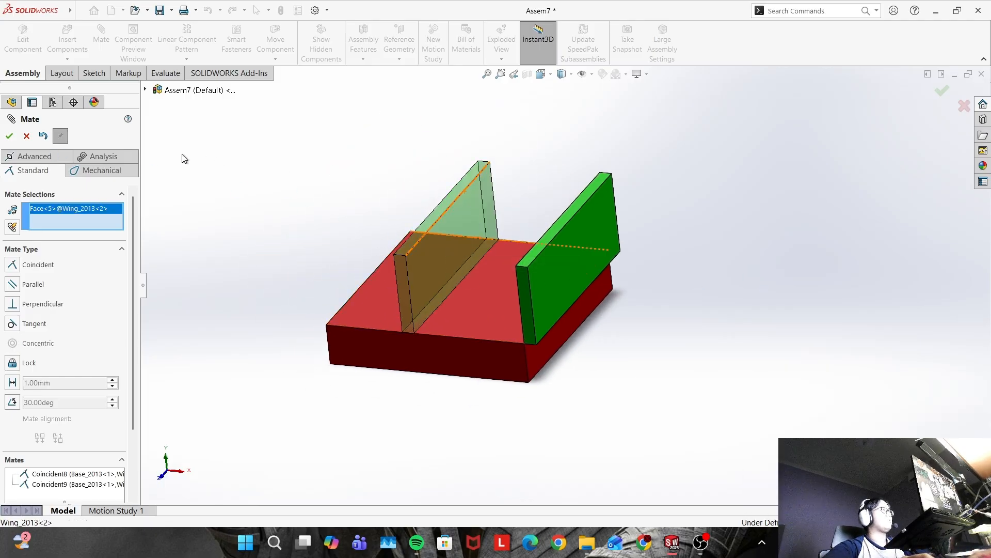
left_click(26, 136)
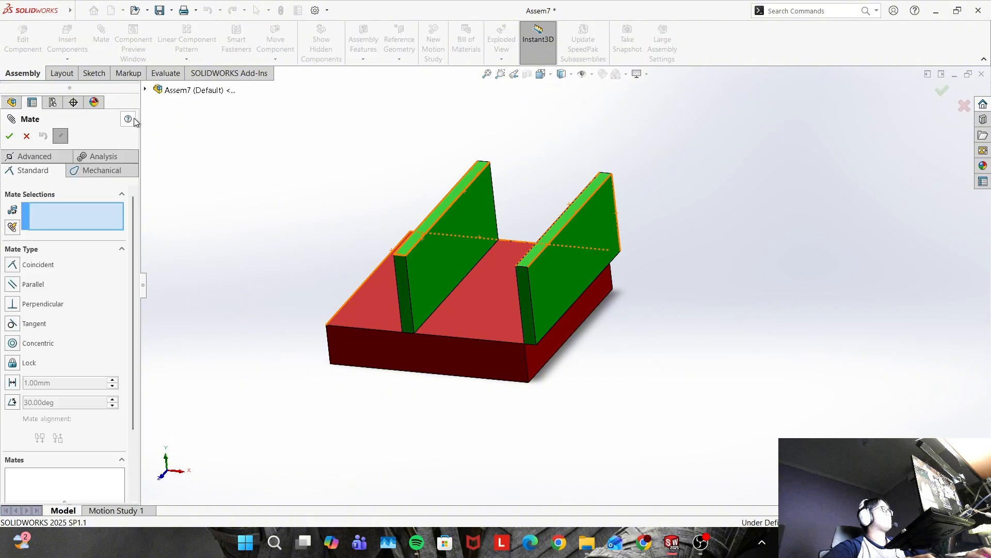
Try a 30 mm distance mate between the facing sides of the two wings, then undo it
left_click(493, 217)
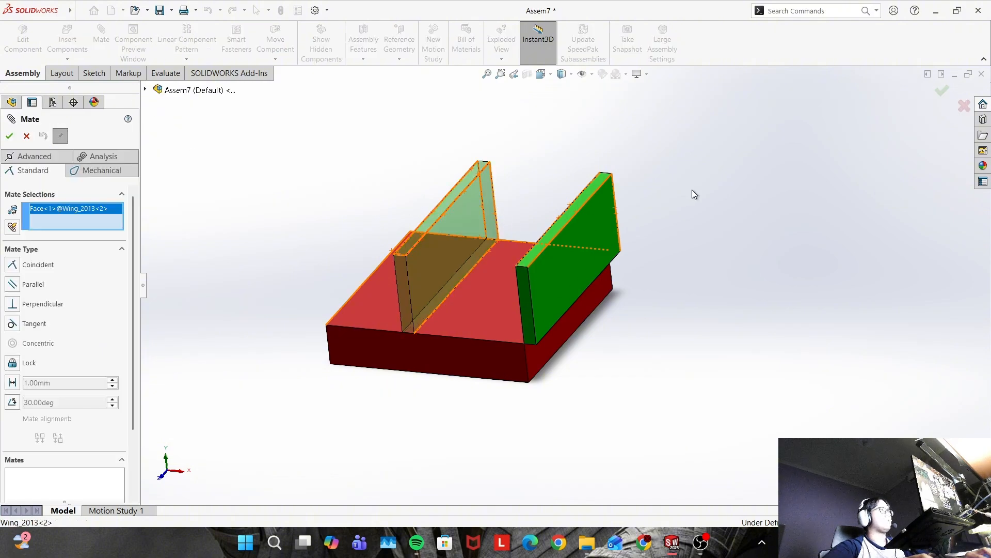
middle_click_drag(692, 193, 653, 214)
left_click(571, 253)
left_click(13, 382)
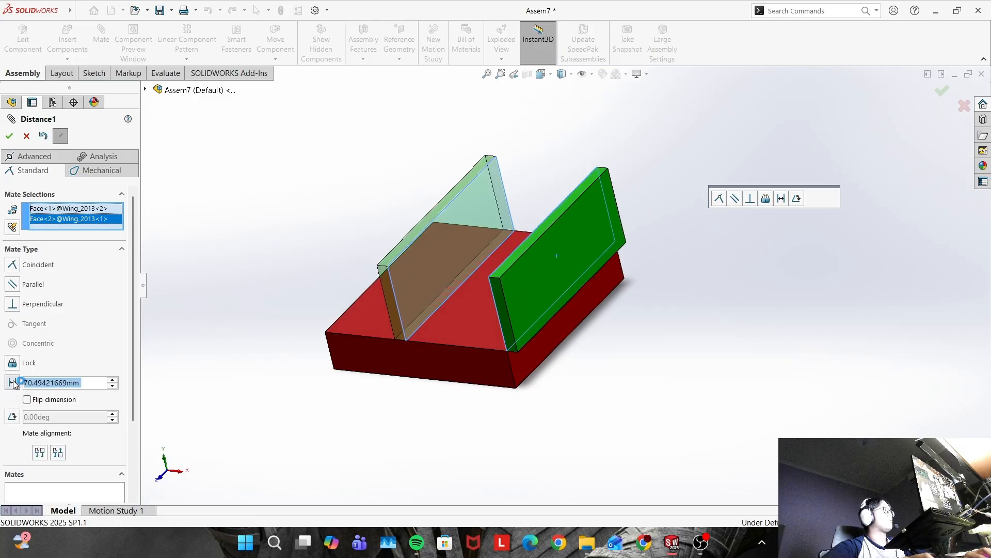
type("30")
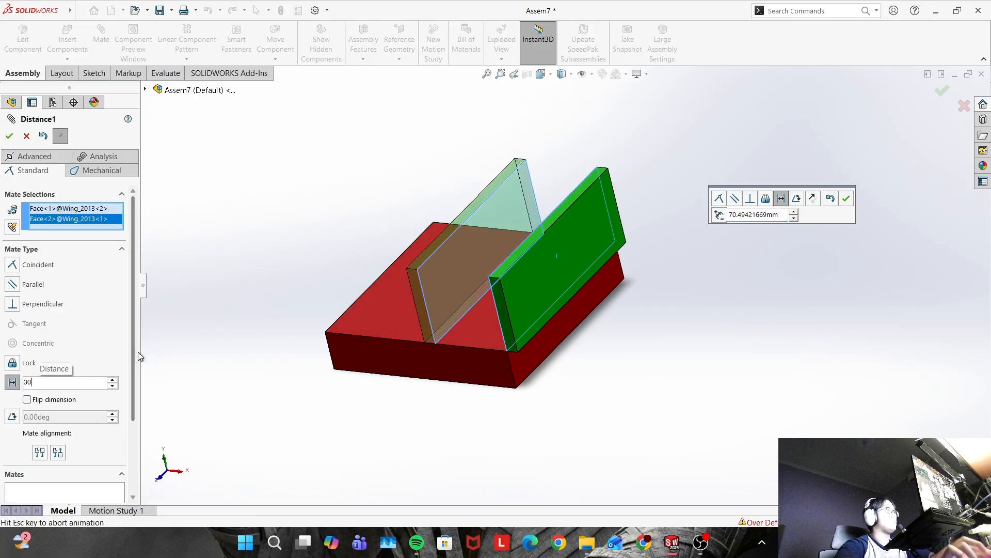
key("Return")
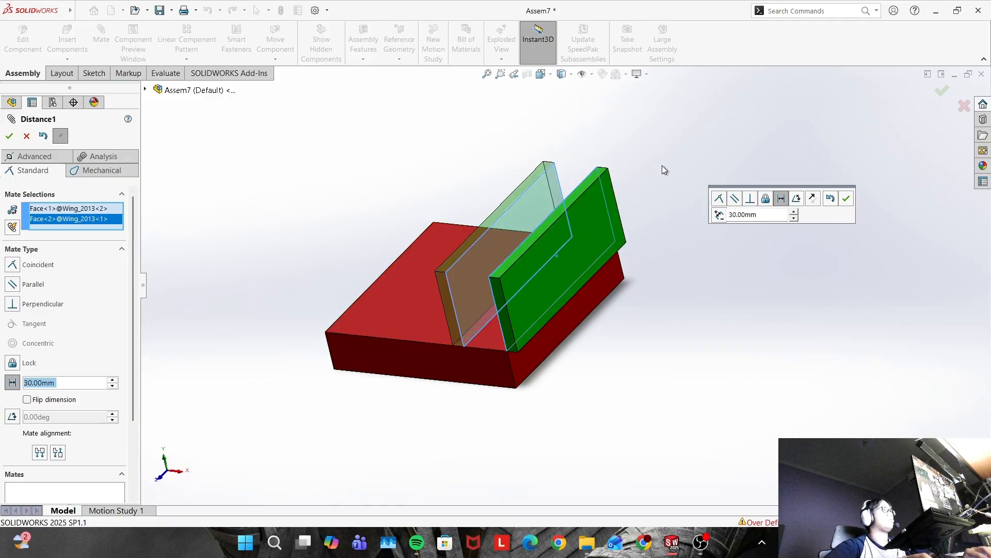
middle_click_drag(662, 168, 687, 189)
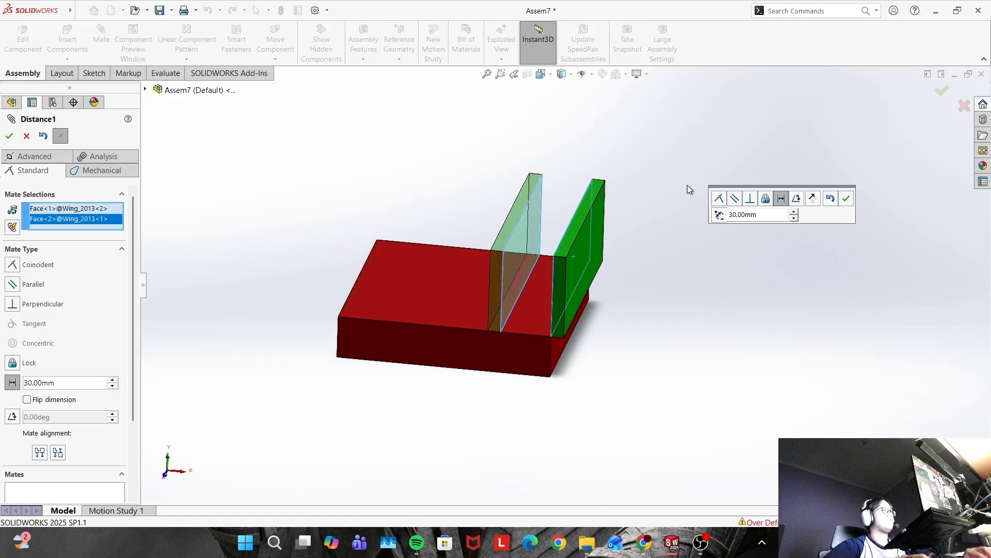
left_click(9, 137)
key("Escape")
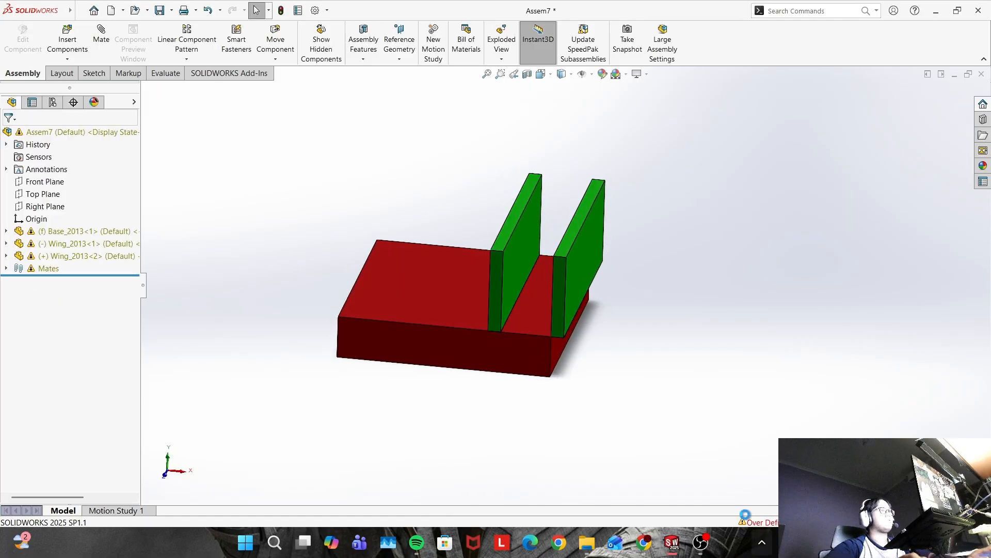
key("ctrl+z")
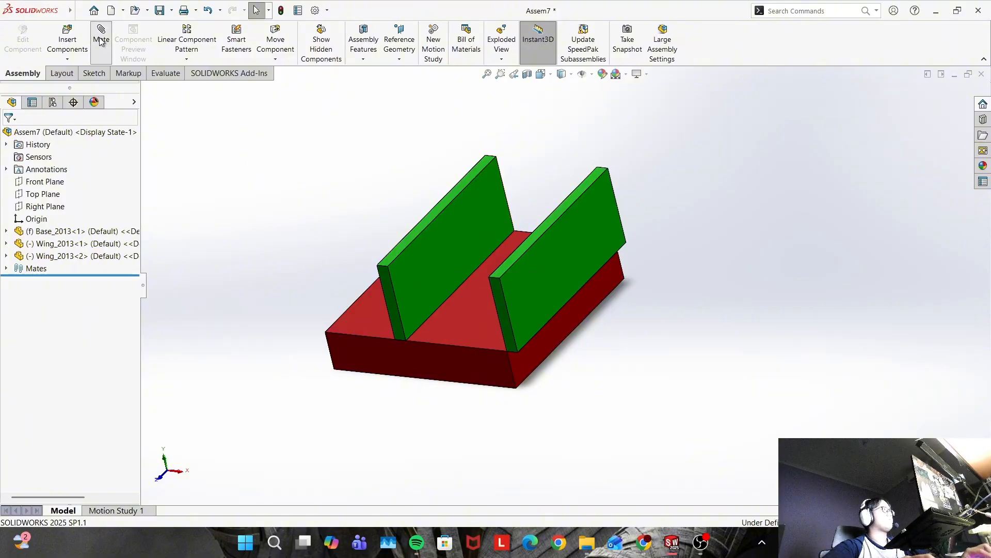
Add a 60 mm distance mate between the facing sides of the copied and original wings
left_click(436, 238)
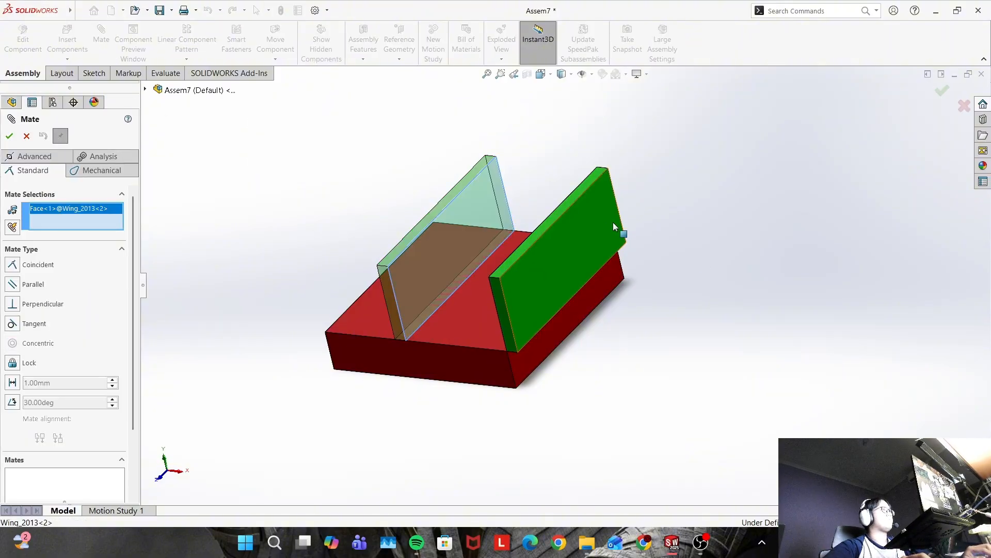
middle_click_drag(613, 222, 741, 219, "ctrl")
left_click(665, 255)
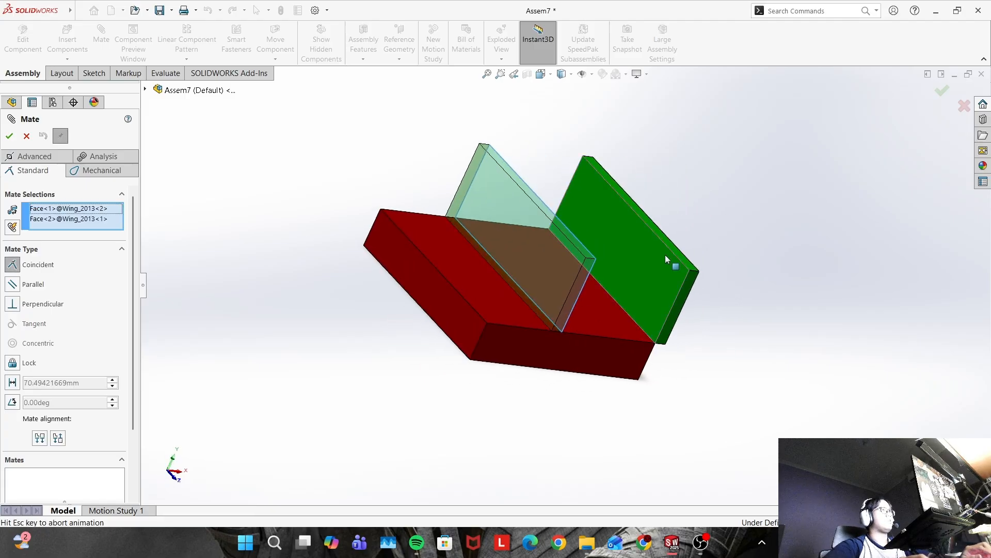
left_click(12, 382)
type("6")
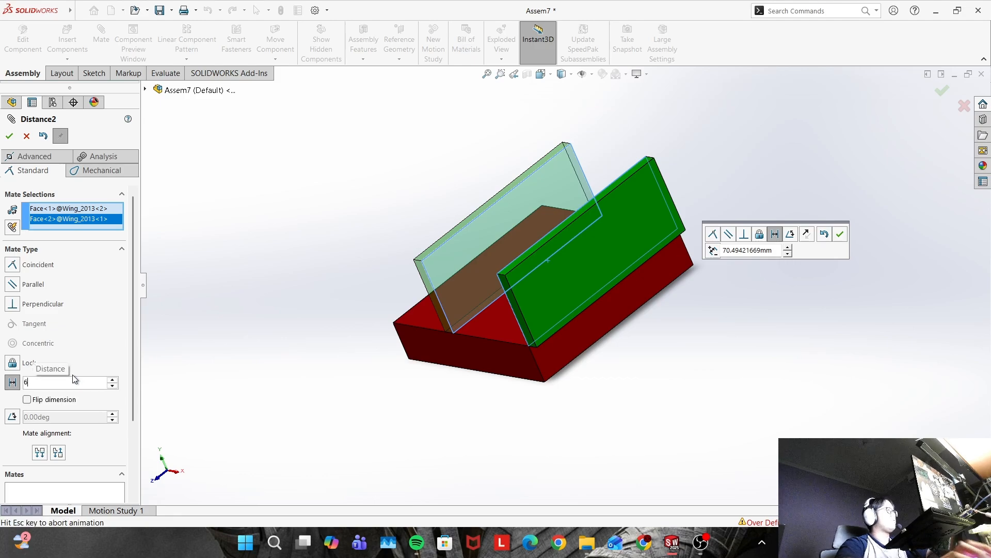
key("Return")
type("60")
key("Return")
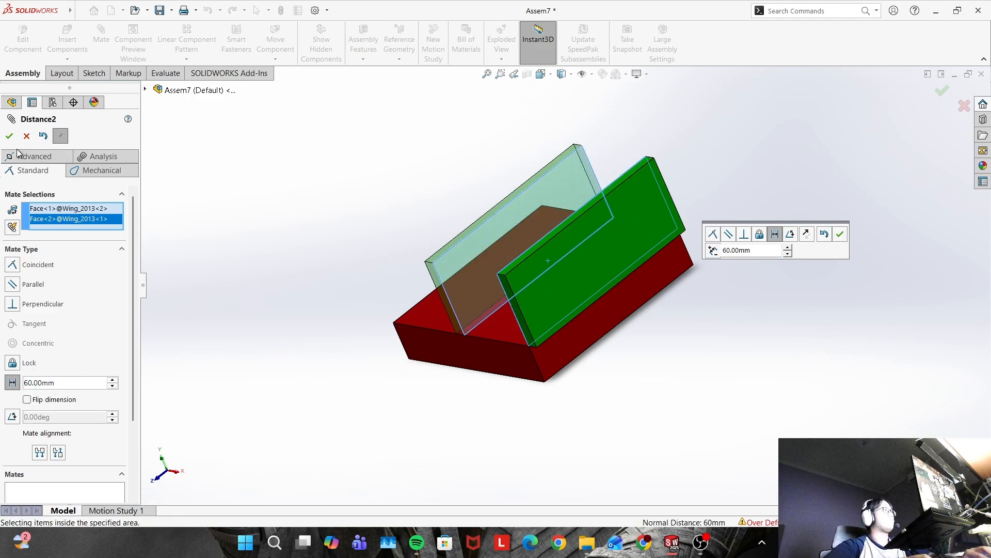
left_click(10, 136)
Add a coincident mate between the original wing's front face and the base's front face
middle_click_drag(686, 333, 733, 277)
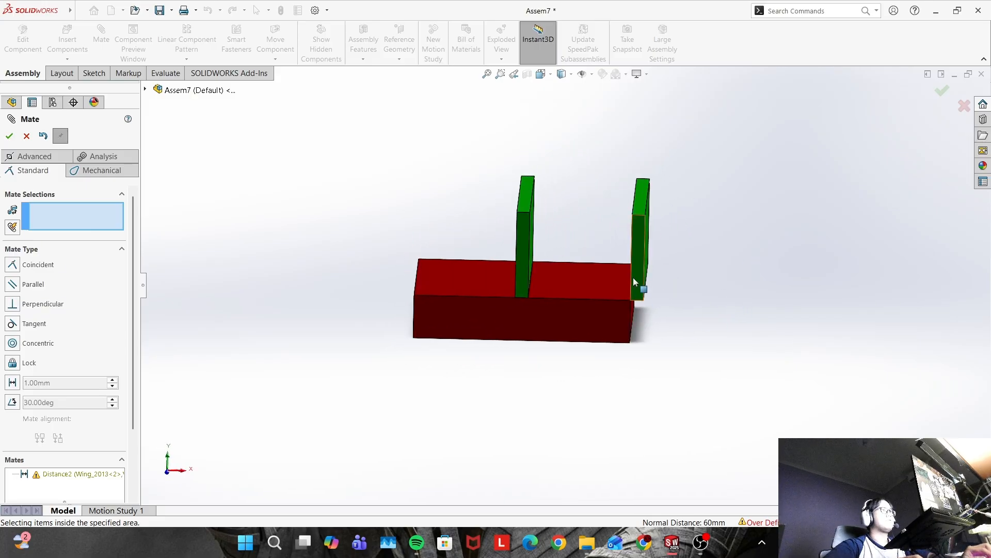
left_click(635, 282)
left_click(584, 322)
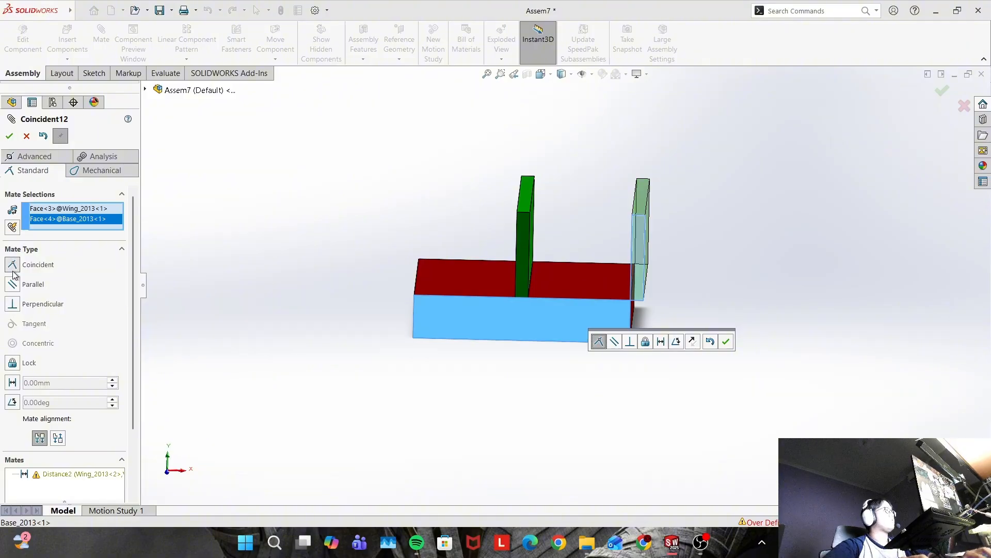
left_click(10, 136)
key("Escape")
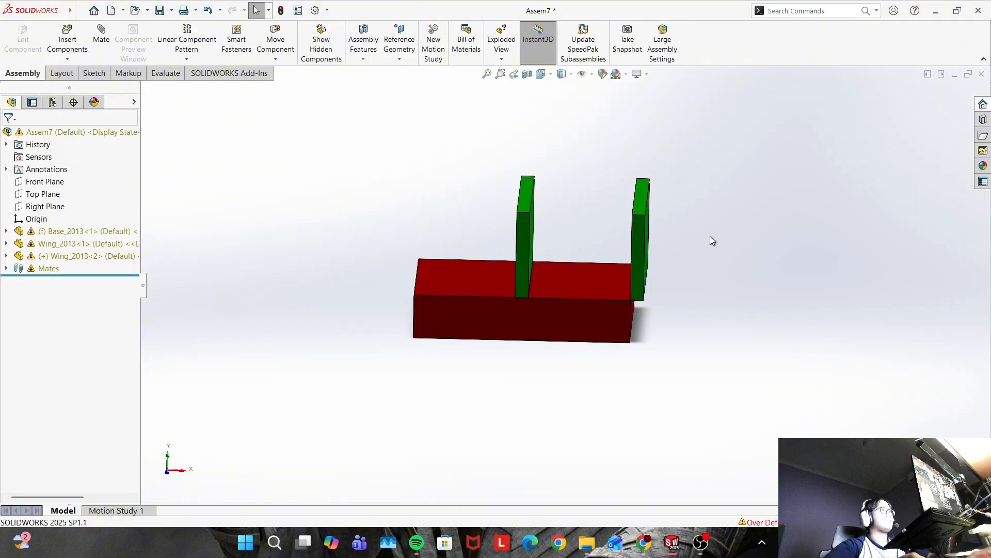
Test the copied wing's movement, and undo the latest front-face coincident mate and the 60 mm distance mate
middle_click_drag(711, 237, 683, 263)
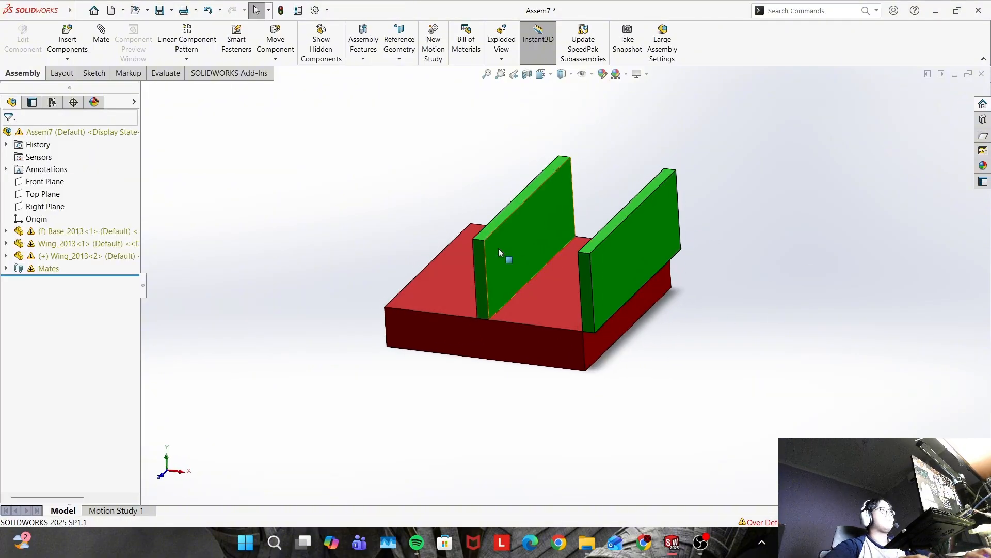
left_click_drag(518, 241, 545, 244)
key("ctrl+z")
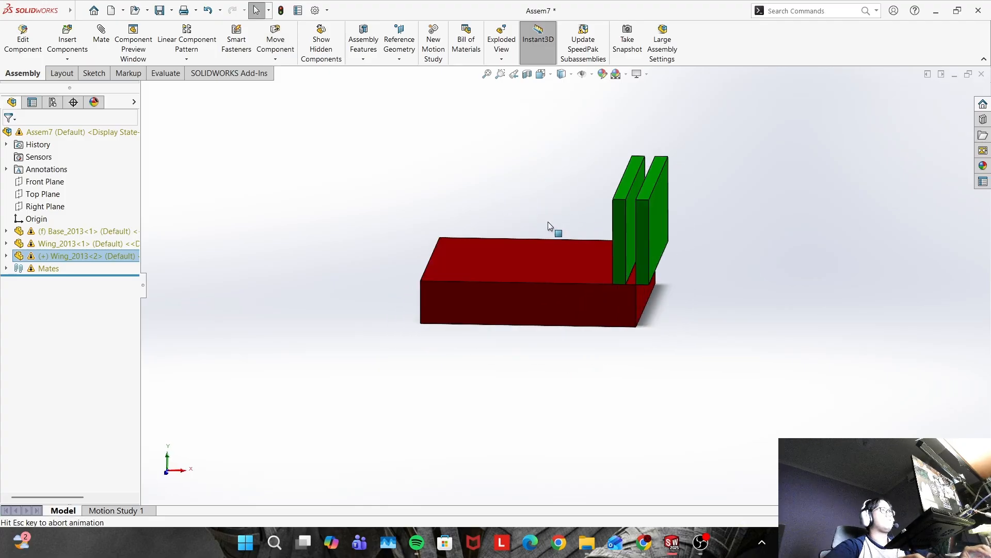
left_click(532, 265)
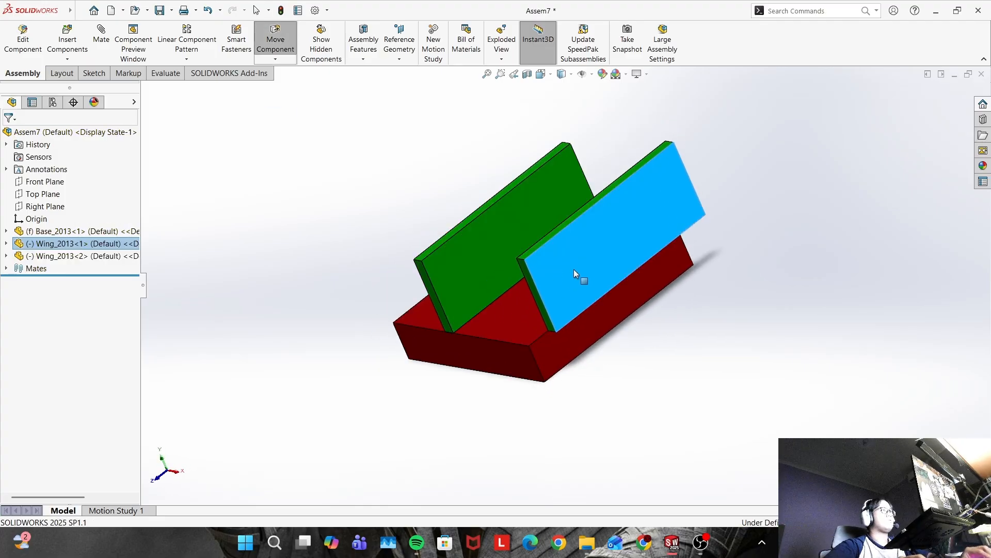
key("Escape")
left_click(458, 262)
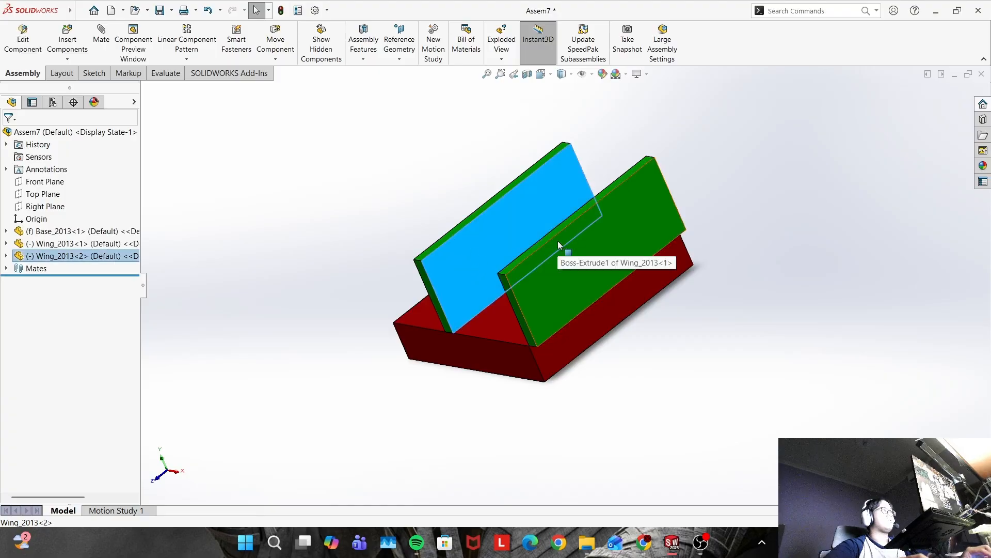
left_click(87, 49)
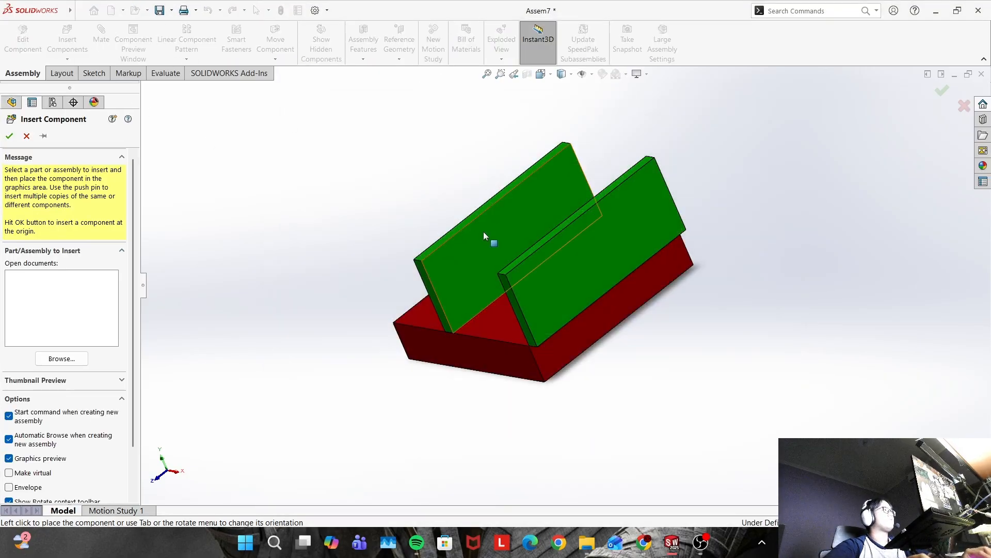
left_click(484, 236)
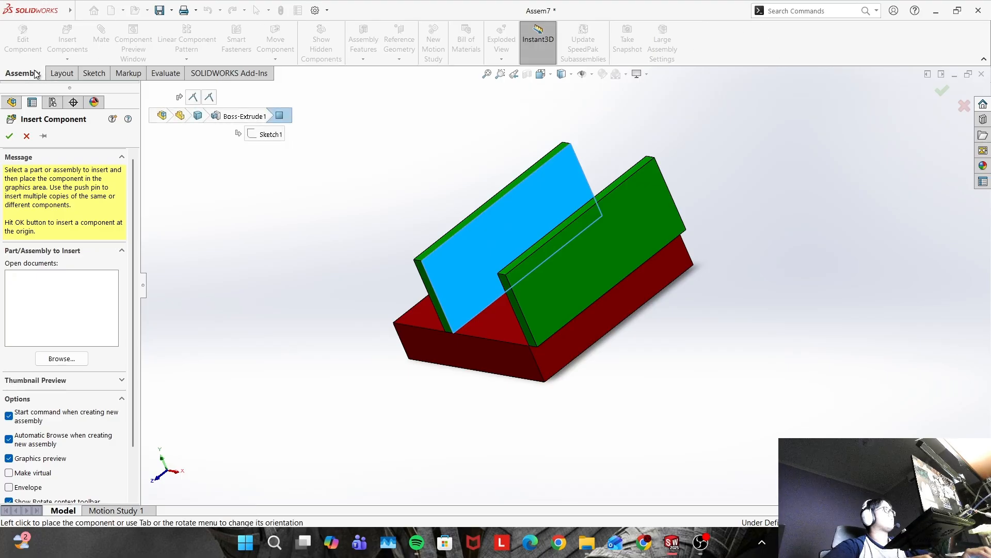
left_click(27, 136)
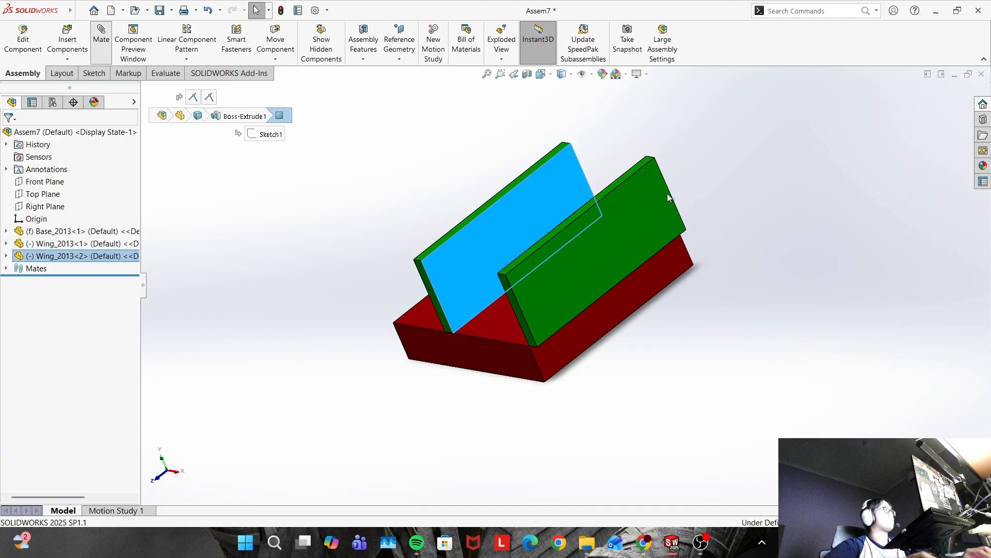
Try a distance mate between the wings' facing sides at their current spacing, then undo it
left_click(682, 207)
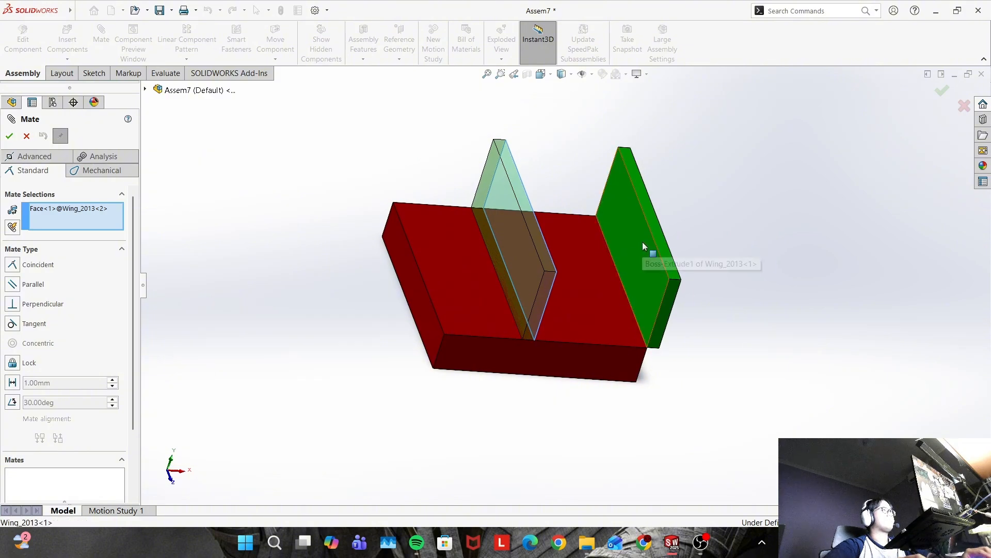
left_click(13, 382)
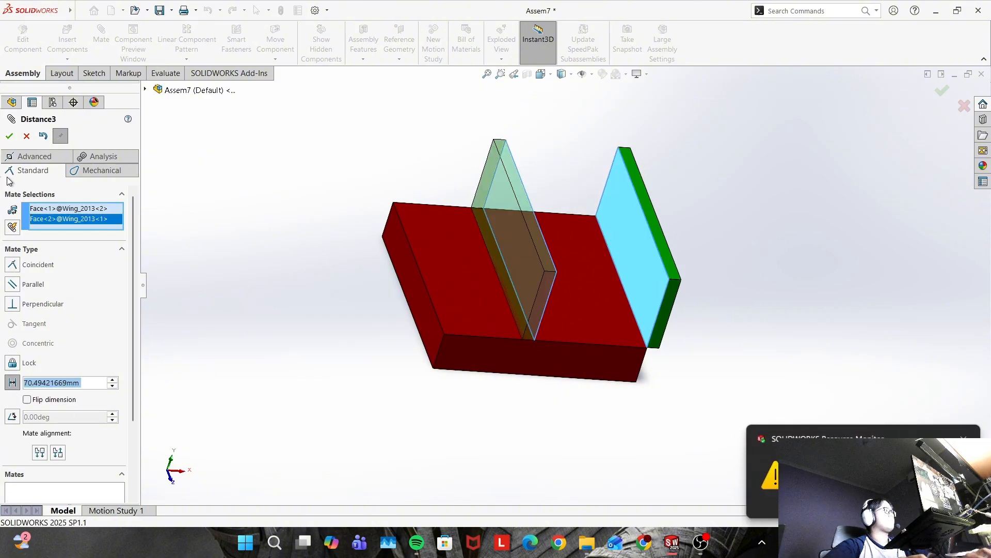
left_click(9, 136)
middle_click_drag(799, 228, 798, 288)
left_click(967, 437)
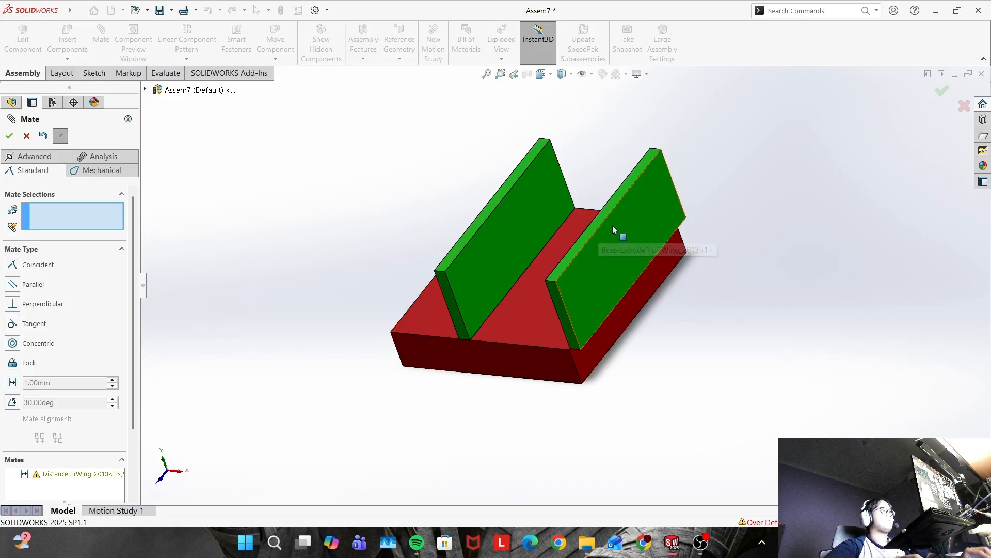
key("ctrl+z")
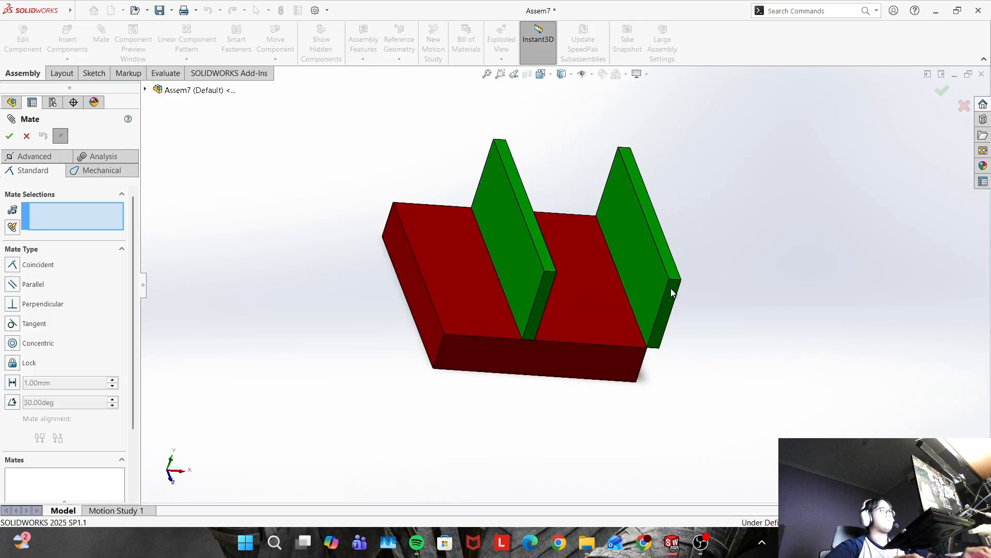
Slide the copied wing along the base closer to the original wing, test the original's movement, and leave the Mate command
left_click_drag(516, 242, 559, 228)
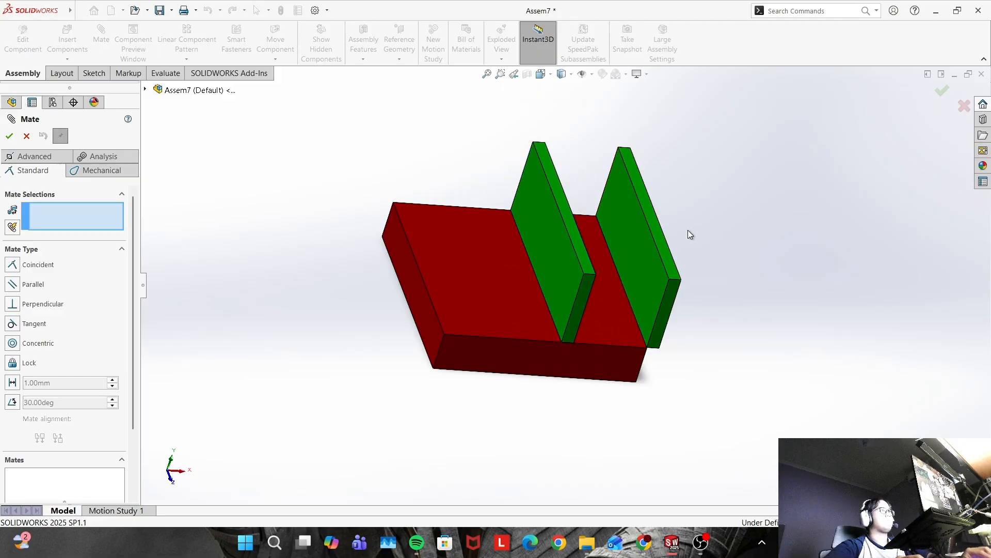
left_click_drag(636, 233, 678, 211)
left_click(644, 256)
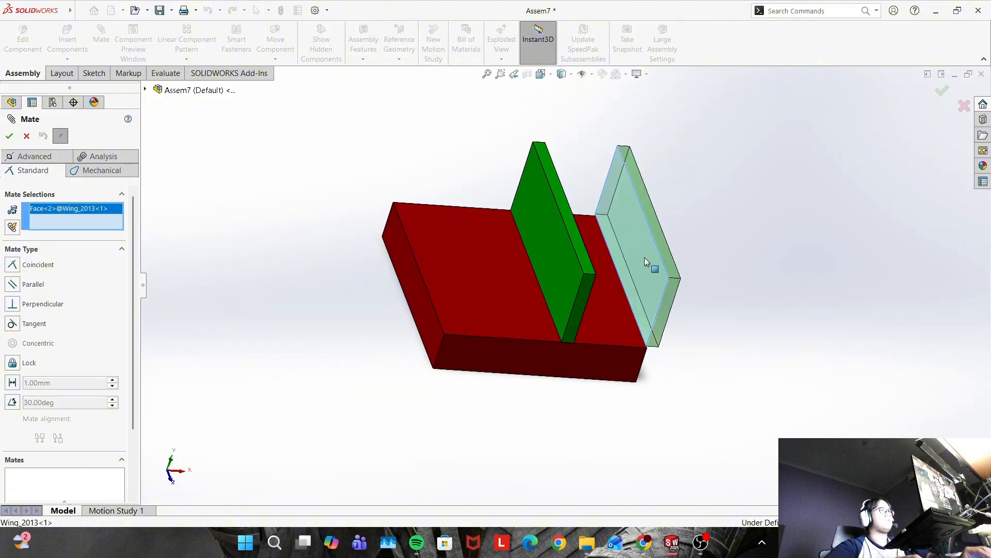
right_click(645, 259)
left_click(687, 330)
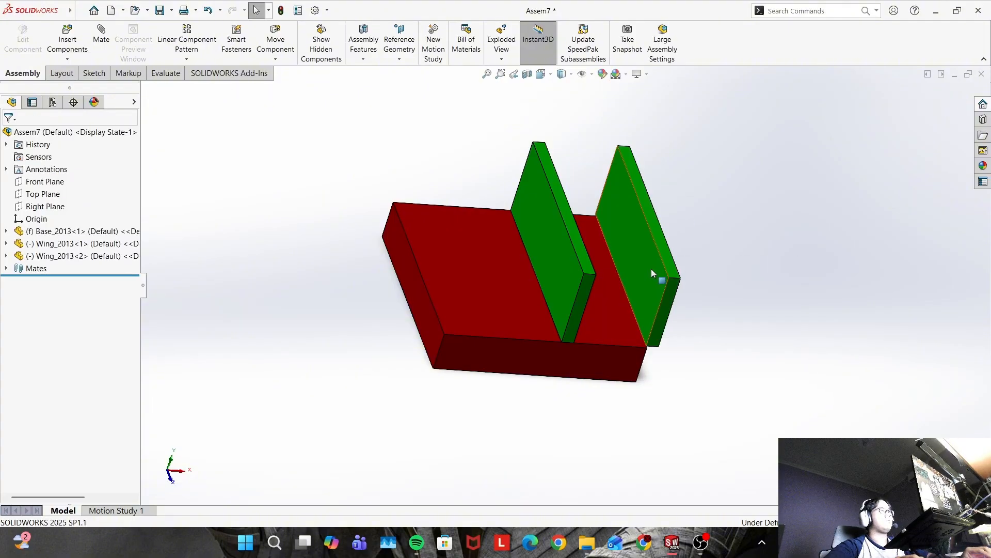
Move the original wing slightly off the base's edge, view its mates and delete its coincident mate with the base
left_click(659, 258)
mouse_move(659, 258)
left_mouse_down()
mouse_move(653, 279)
mouse_move(657, 269)
left_mouse_up()
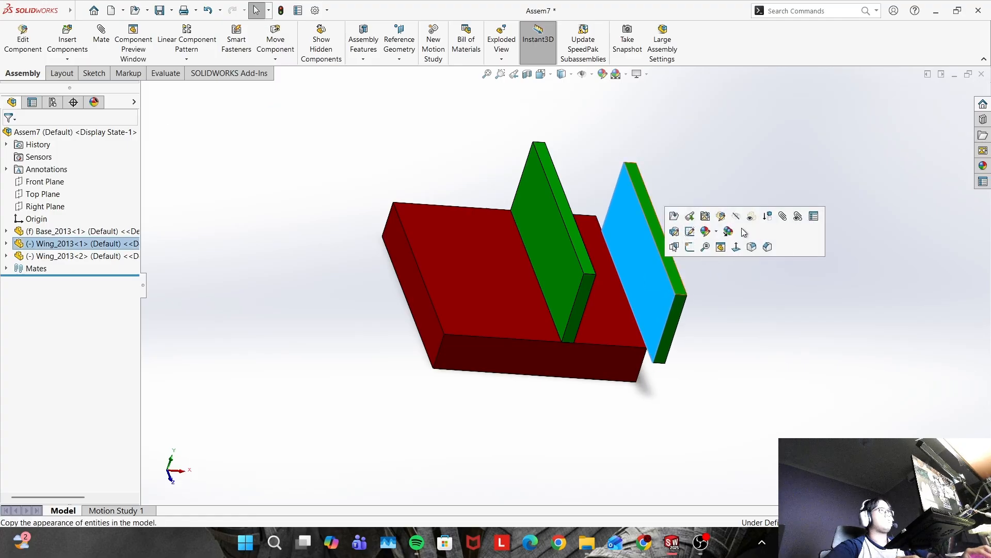
left_click(798, 215)
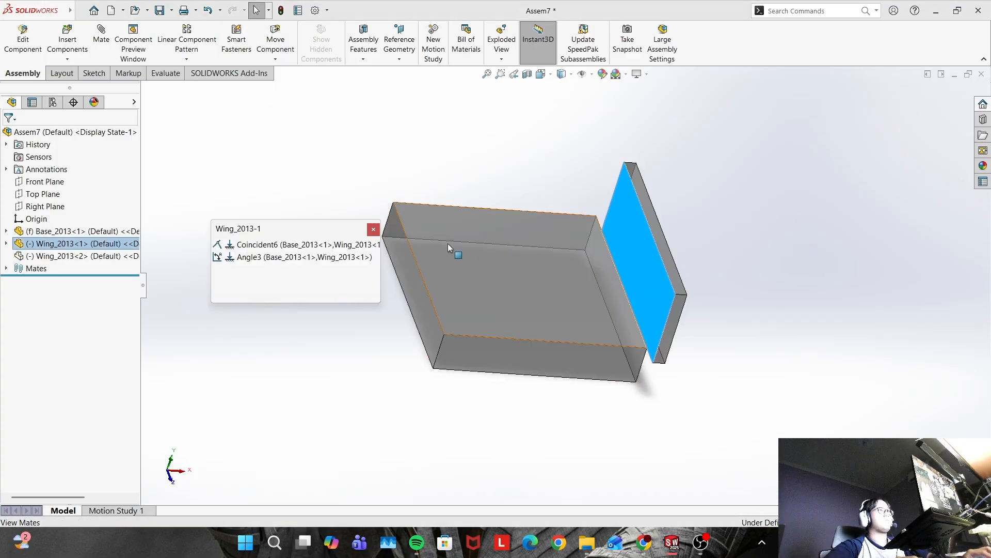
right_click(273, 249)
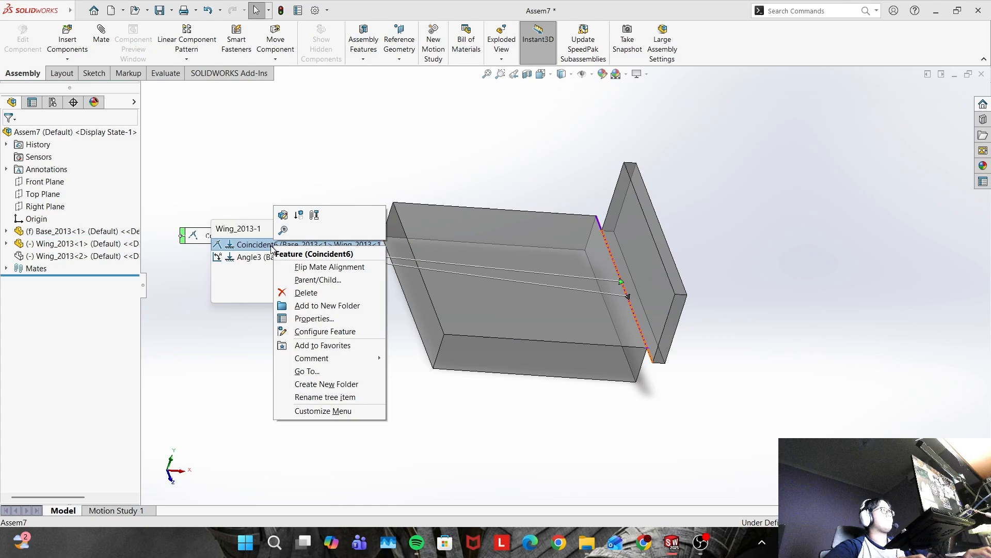
left_click(309, 295)
left_click(570, 203)
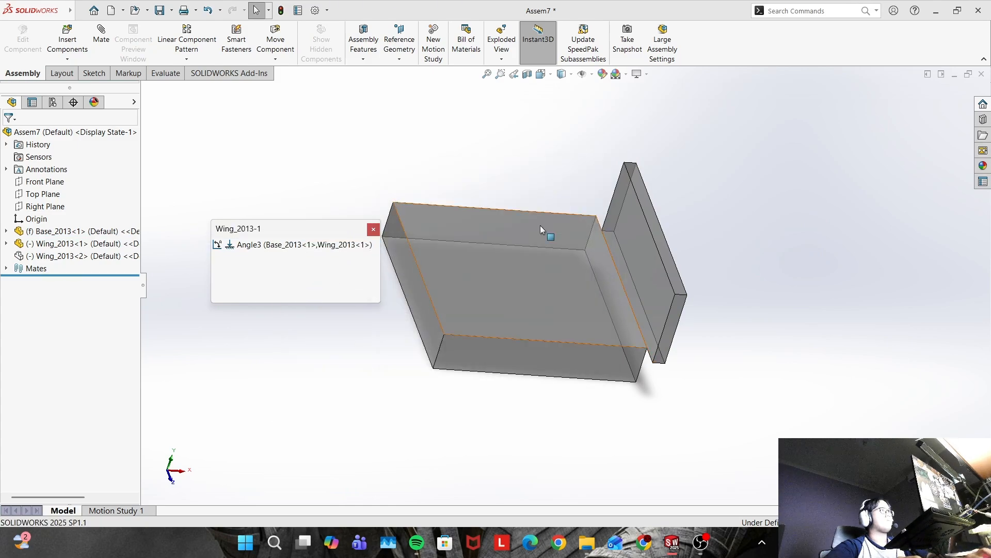
Mate the front face of the wing at the base's edge coincident with the base's front face, and test whether the wing moves
left_click(374, 229)
middle_click_drag(765, 255, 762, 221)
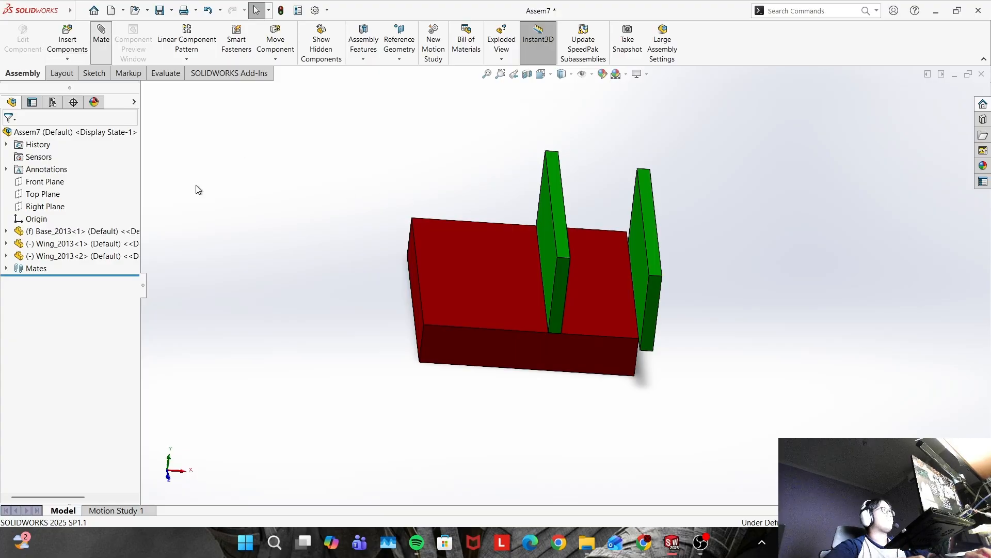
left_click(653, 307)
left_click(585, 359)
key("Return")
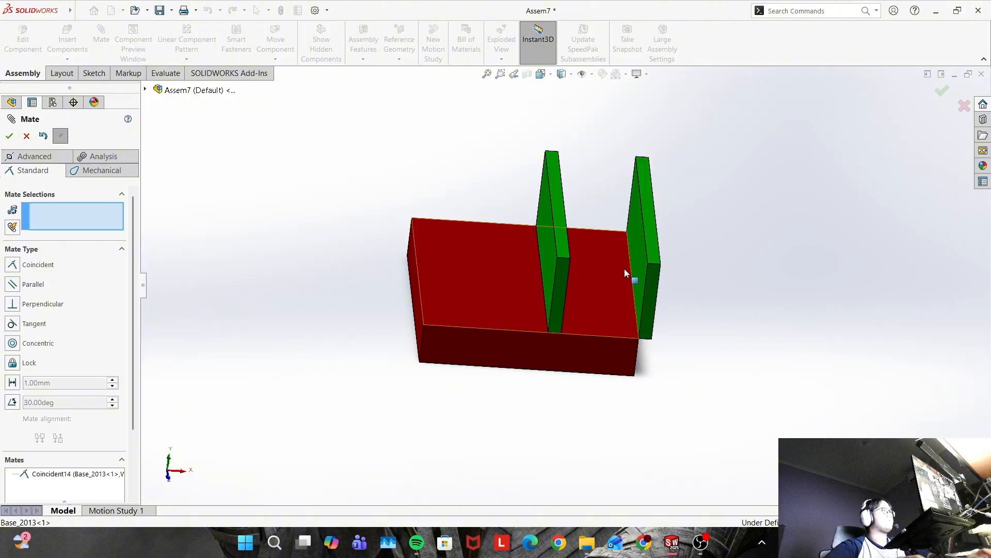
key("Escape")
left_click_drag(644, 243, 681, 253)
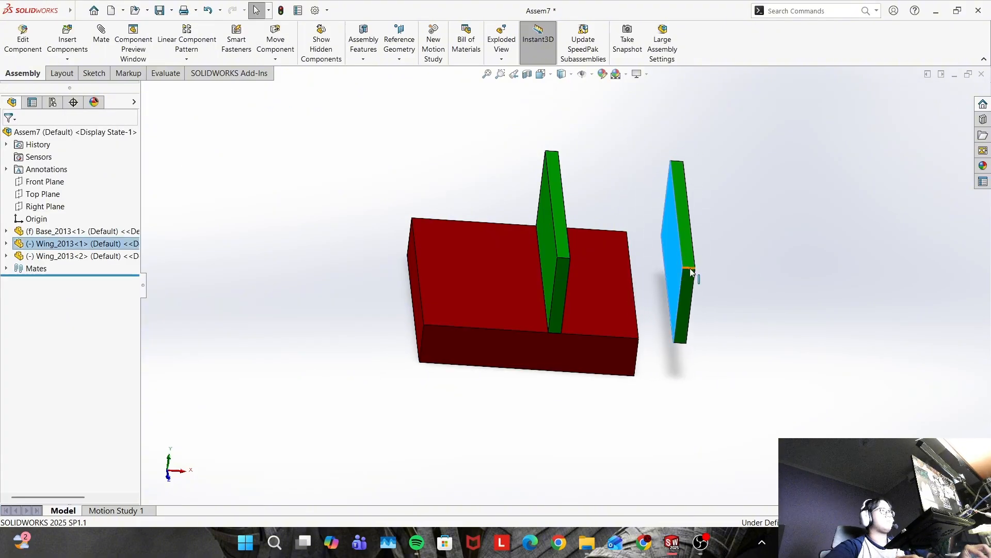
key("ctrl+z")
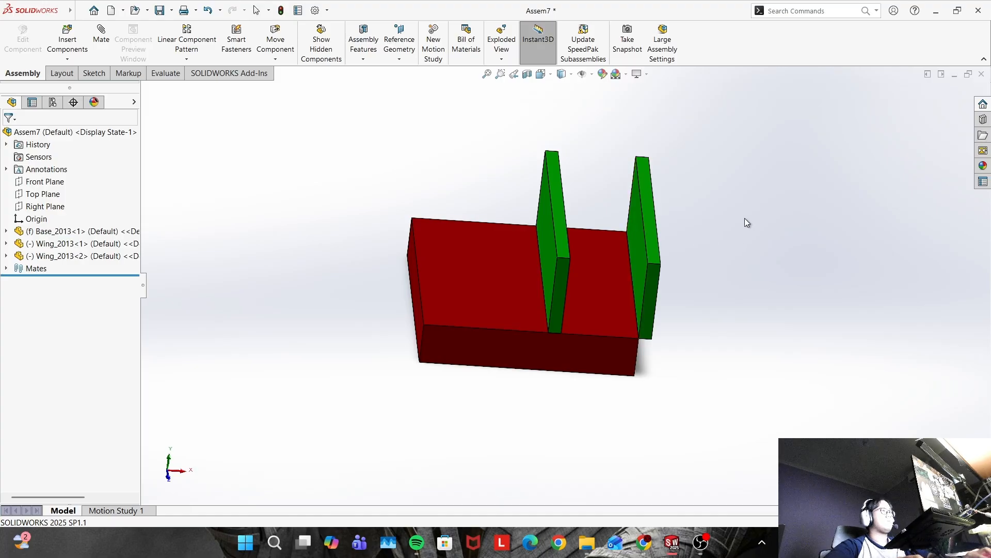
Add a distance mate of 45 mm between the matching outer side faces of the two wings
middle_click_drag(745, 218, 708, 248)
left_click(655, 256)
left_click(107, 28)
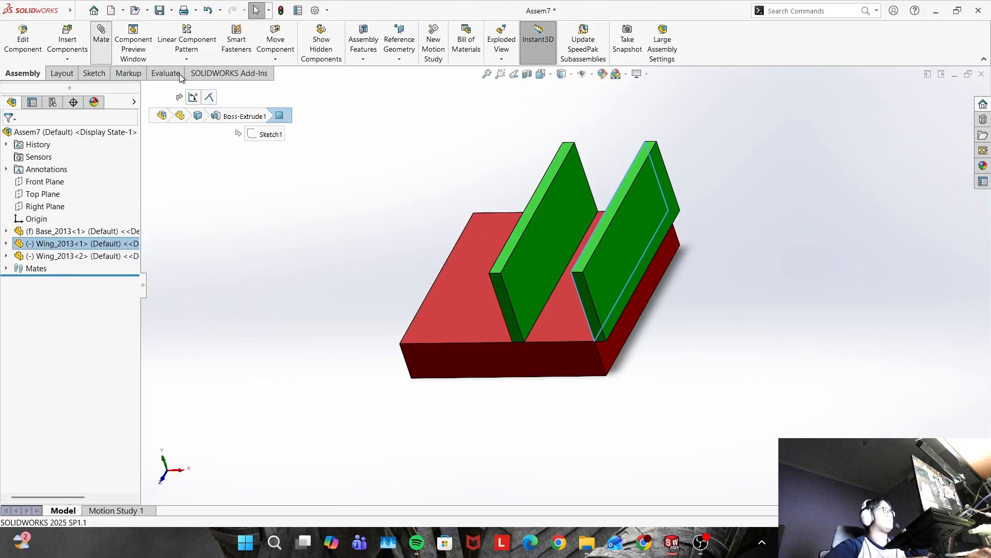
left_click(523, 256)
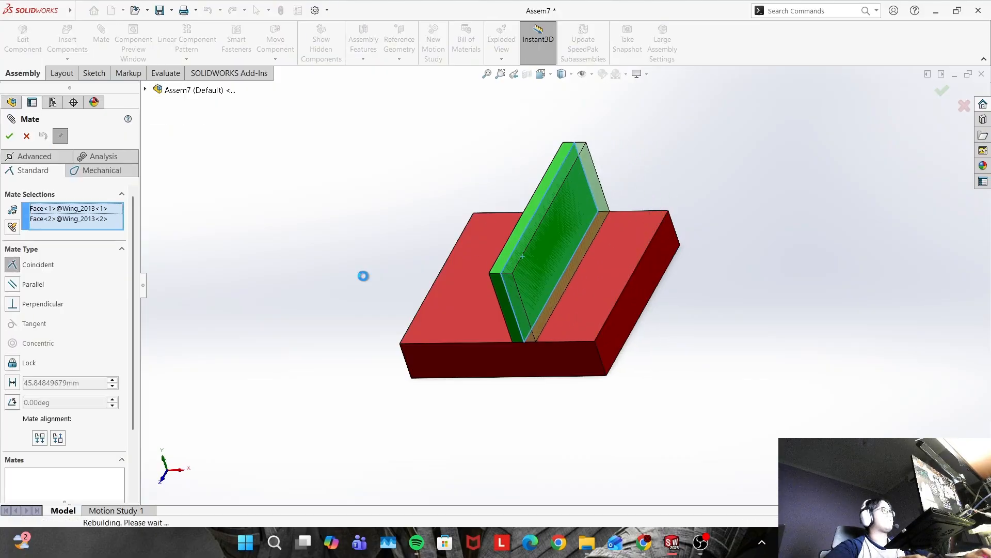
left_click(60, 383)
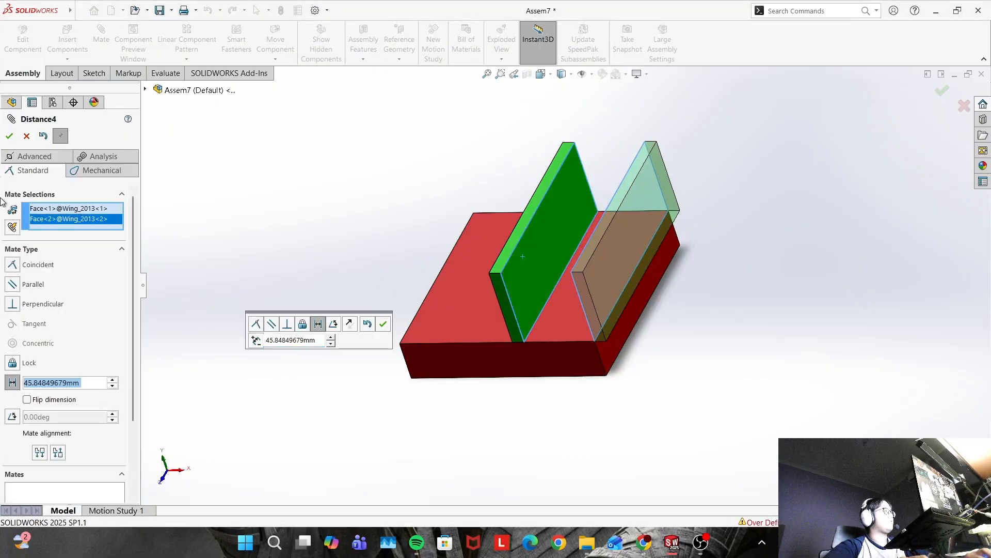
type("46")
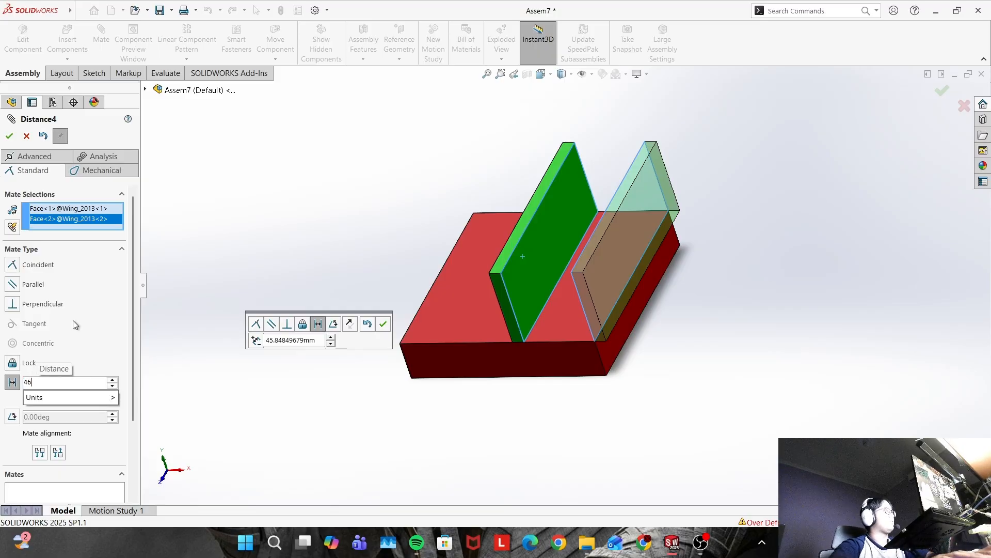
key("BackSpace")
type("5")
key("Return")
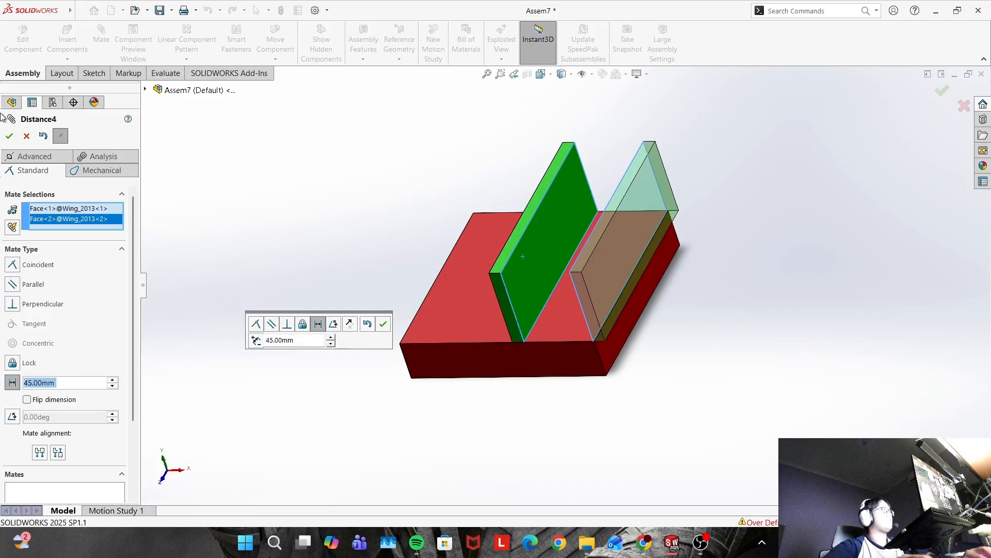
left_click(8, 138)
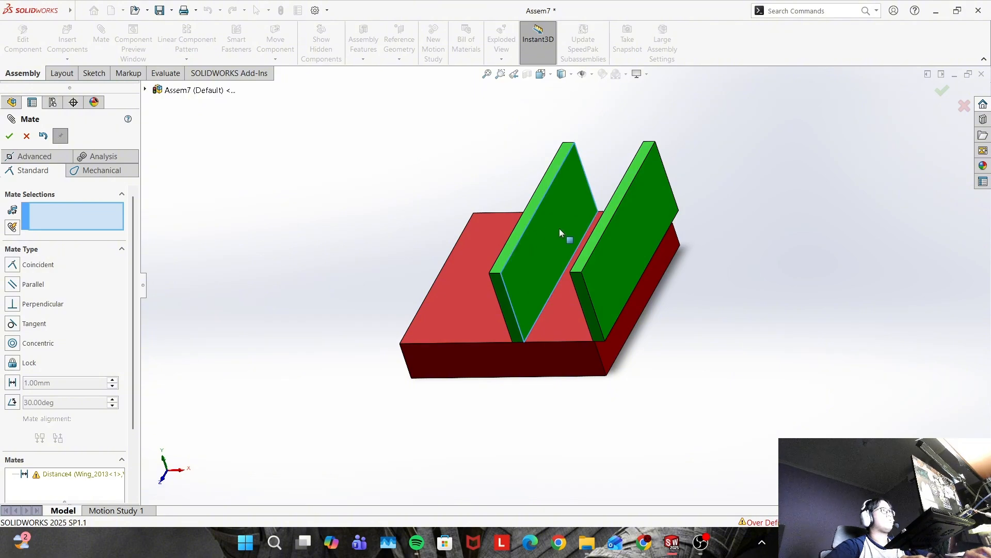
Slide the two wings along the base to test how they move together
left_click_drag(560, 230, 559, 257)
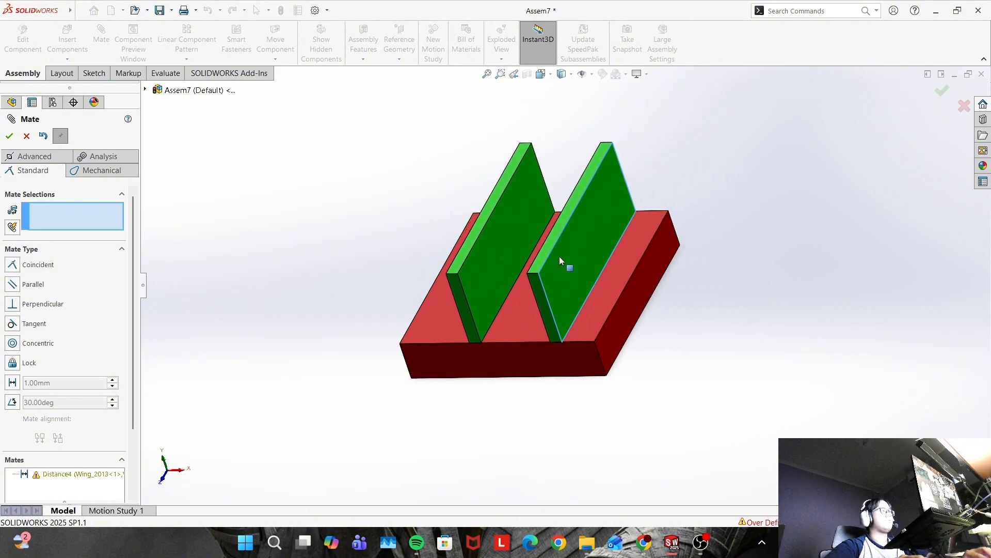
middle_click_drag(560, 256, 605, 205)
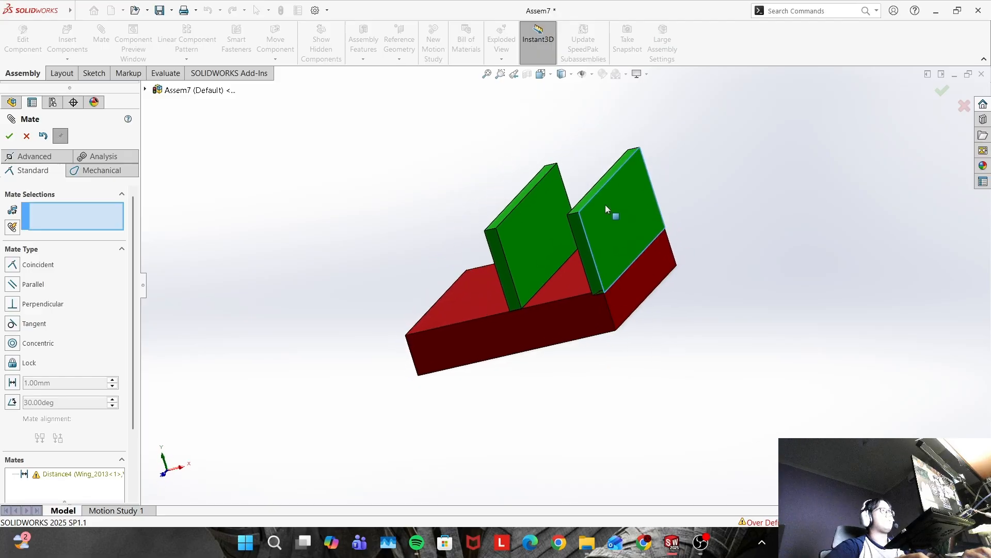
left_click_drag(605, 204, 531, 243)
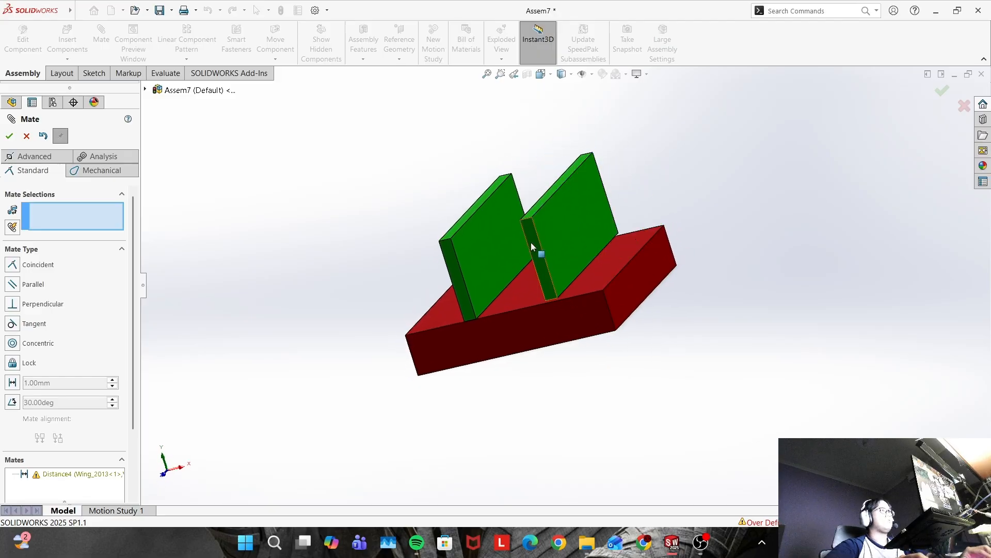
Try a Lock mate between the top faces of the two wings, undo it, and test the wings' movement
left_click(535, 208)
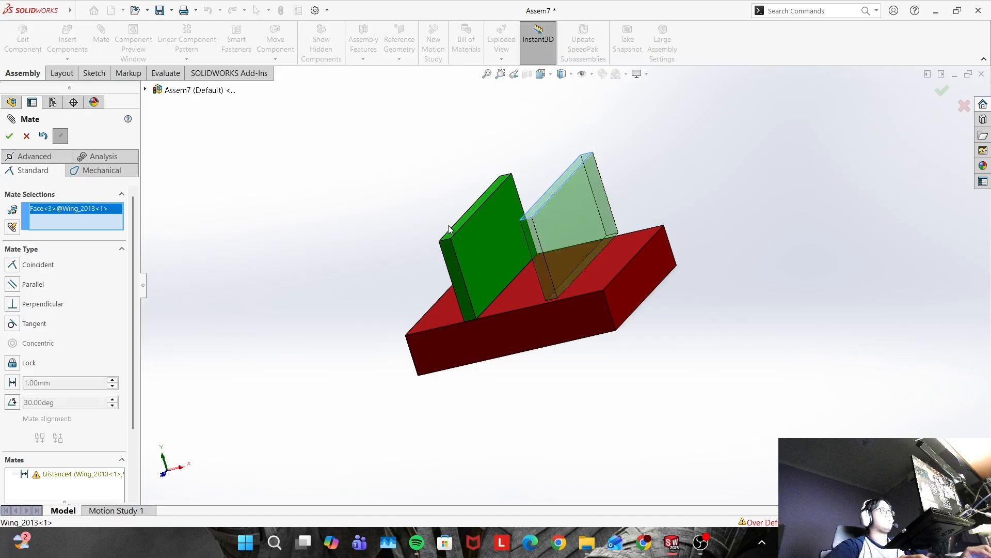
left_click(454, 230)
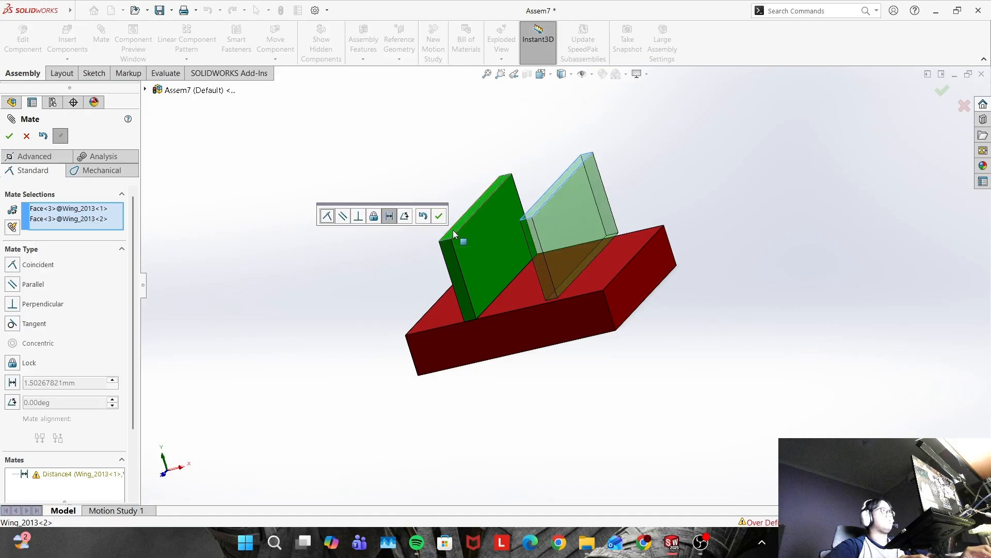
left_click(12, 363)
left_click(9, 136)
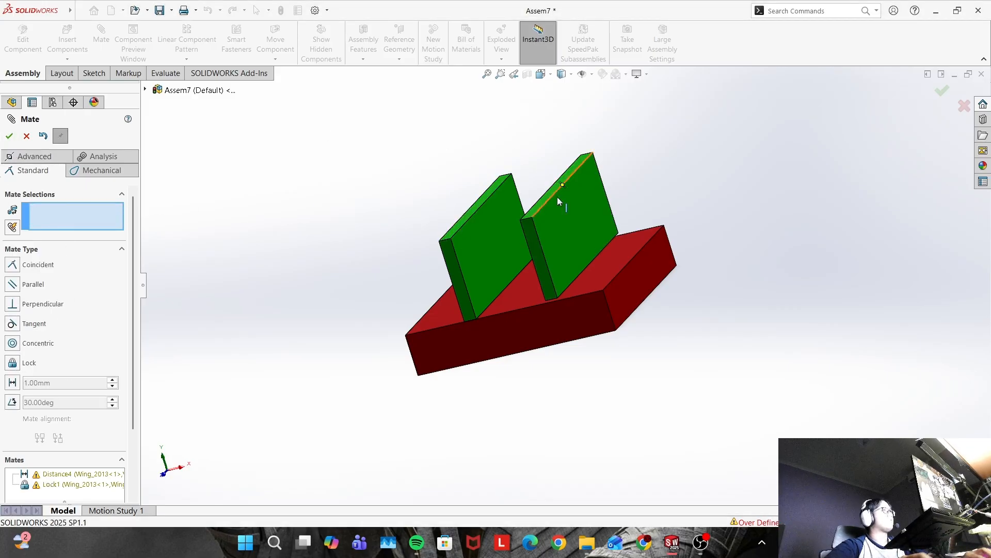
key("ctrl+z")
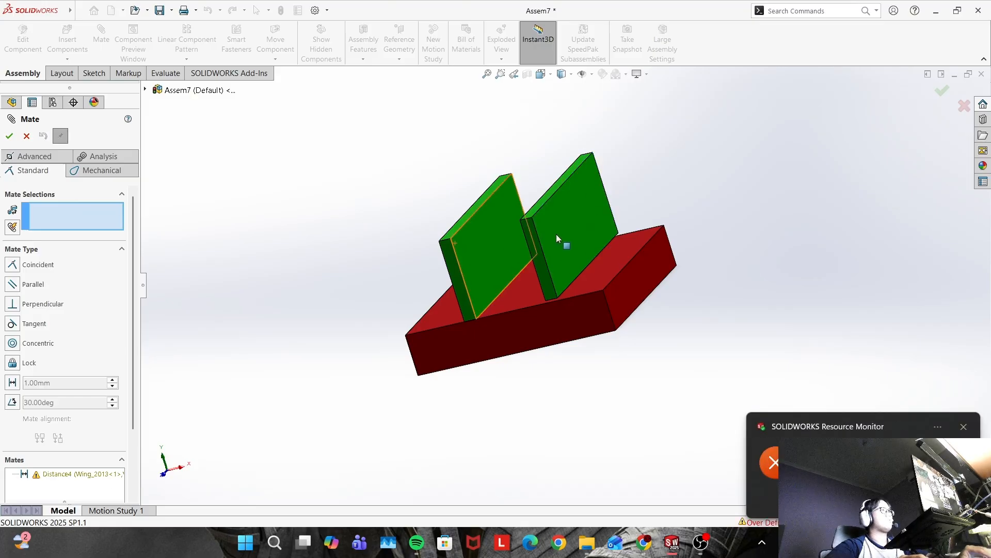
mouse_move(568, 221)
left_mouse_down()
mouse_move(591, 215)
mouse_move(577, 232)
left_mouse_up()
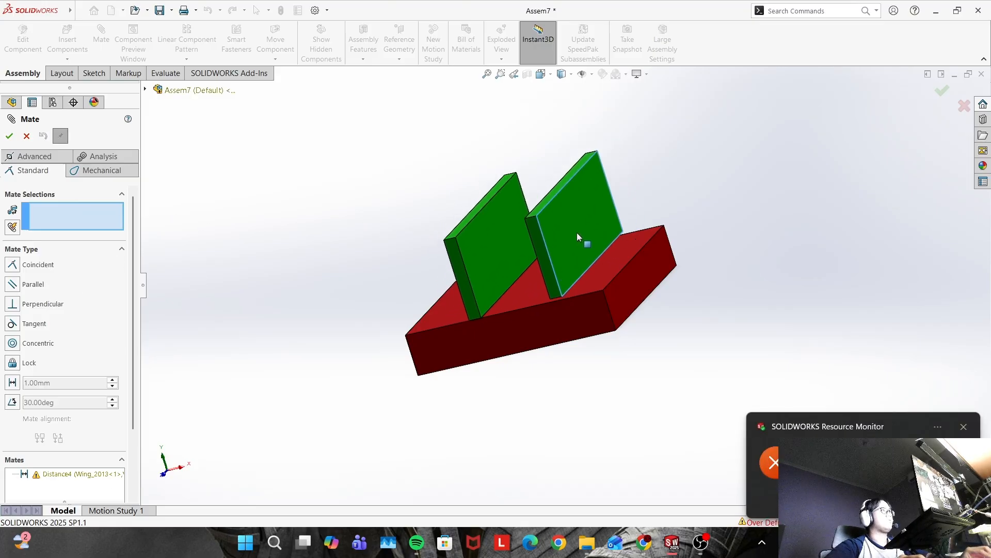
Try a coincident mate between the top faces of the two wings, undo it, and move the wings along the base again
left_click(540, 205)
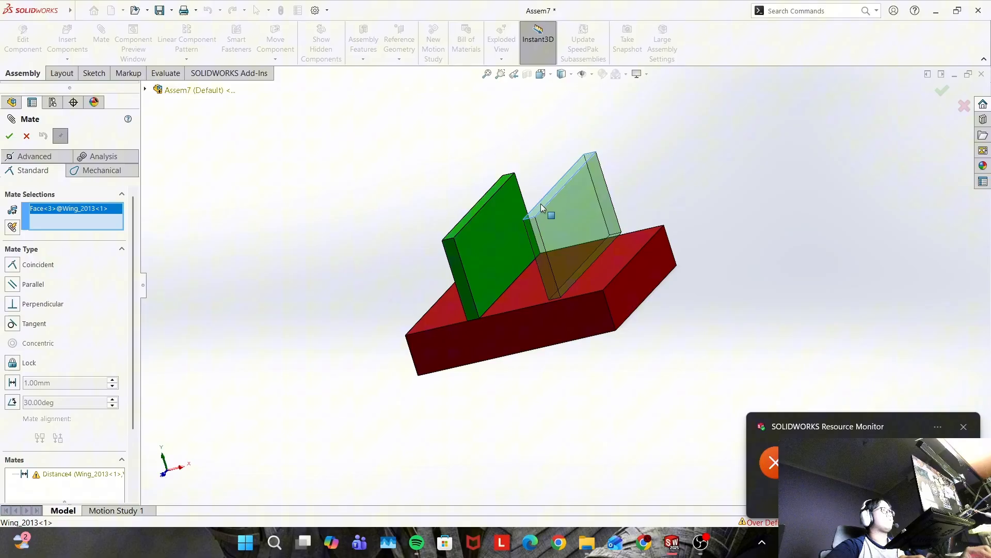
left_click(465, 220)
left_click(44, 262)
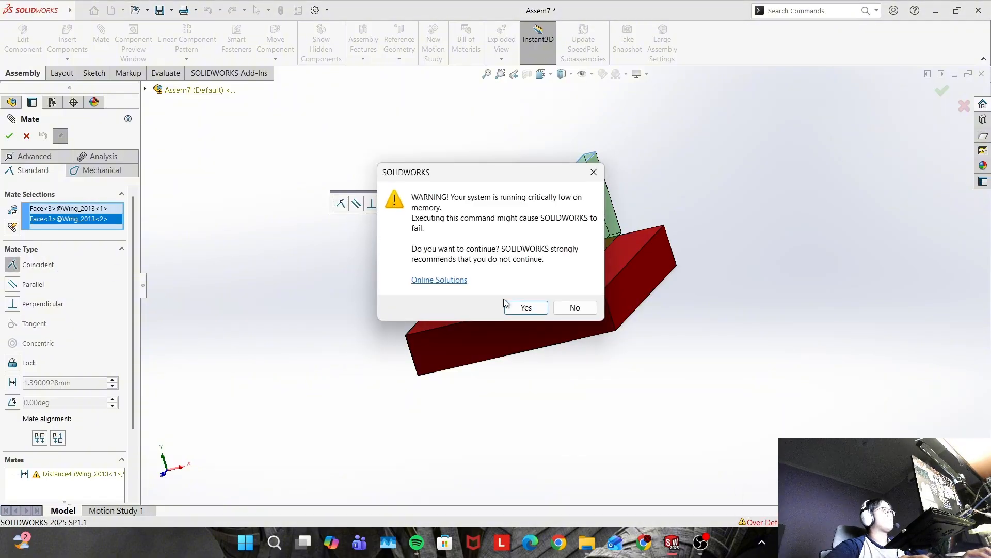
left_click(527, 306)
left_click(9, 135)
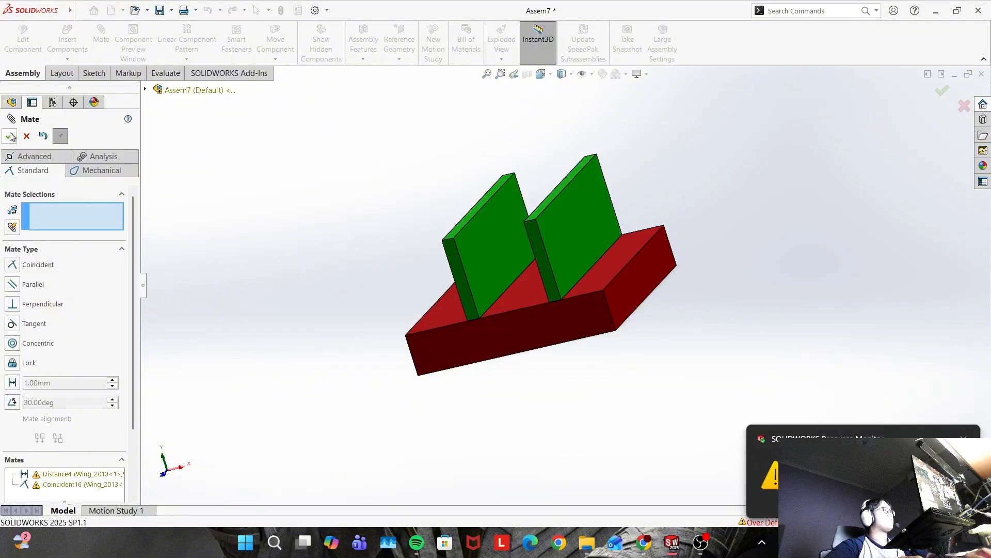
left_click(539, 254)
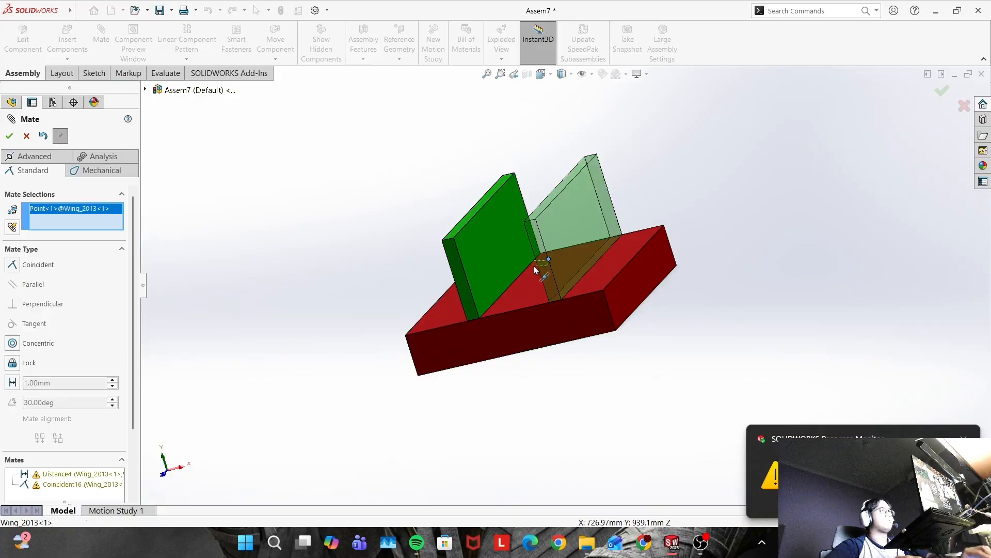
left_click(960, 437)
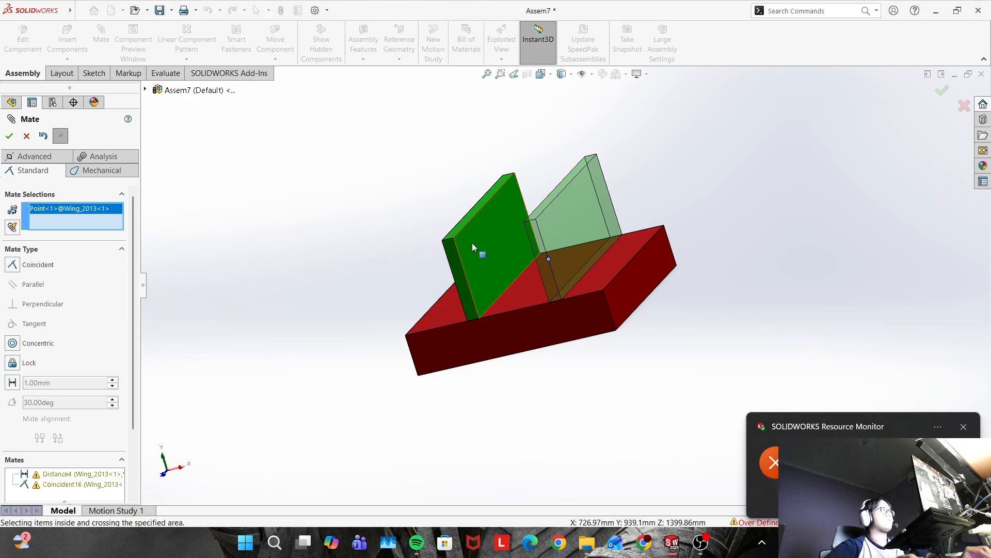
left_click(498, 223)
key("ctrl+z")
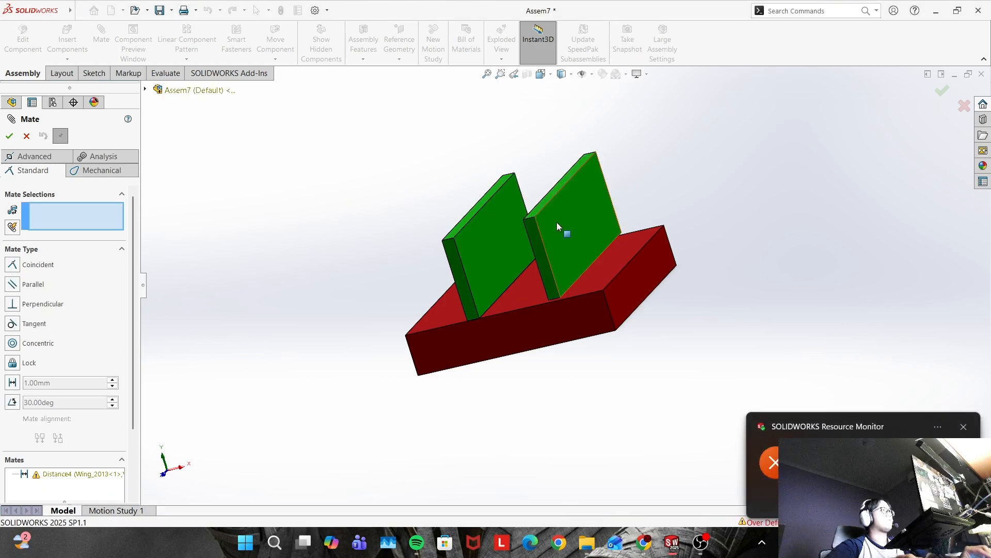
mouse_move(556, 222)
left_mouse_down()
mouse_move(571, 188)
mouse_move(568, 220)
mouse_move(601, 209)
mouse_move(538, 237)
mouse_move(590, 221)
mouse_move(565, 227)
left_mouse_up()
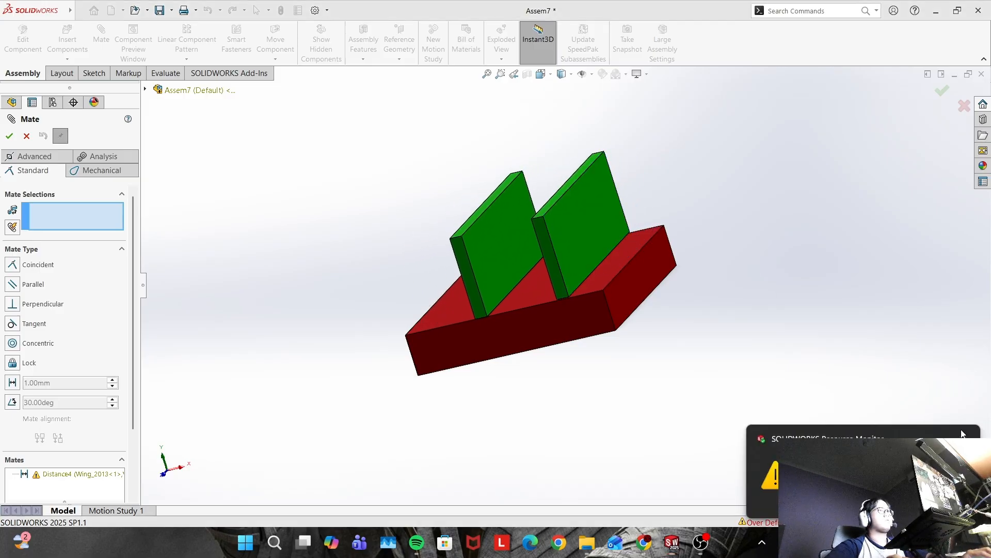
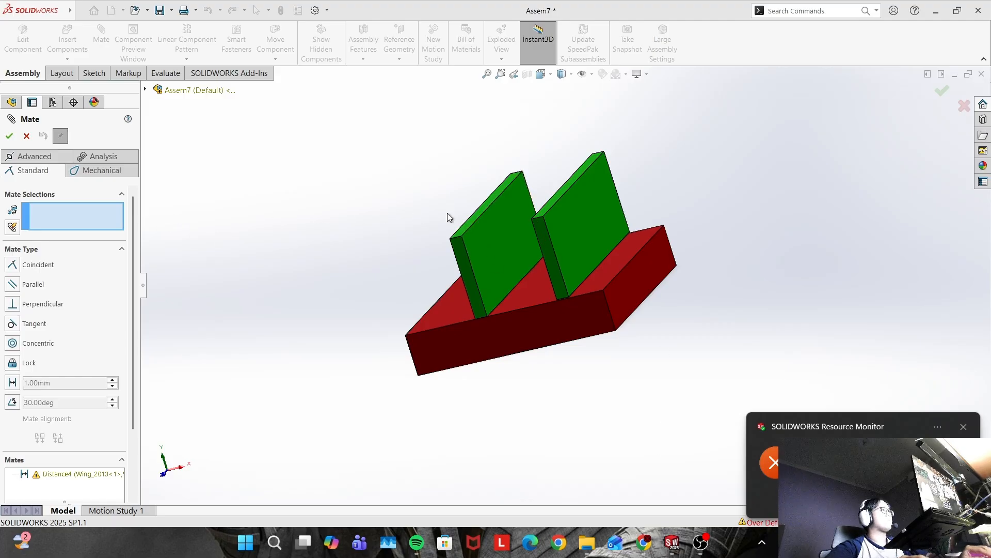
Leave the Mate command and undo the recent mates and moves until the second wing stands apart from the base
left_click(964, 427)
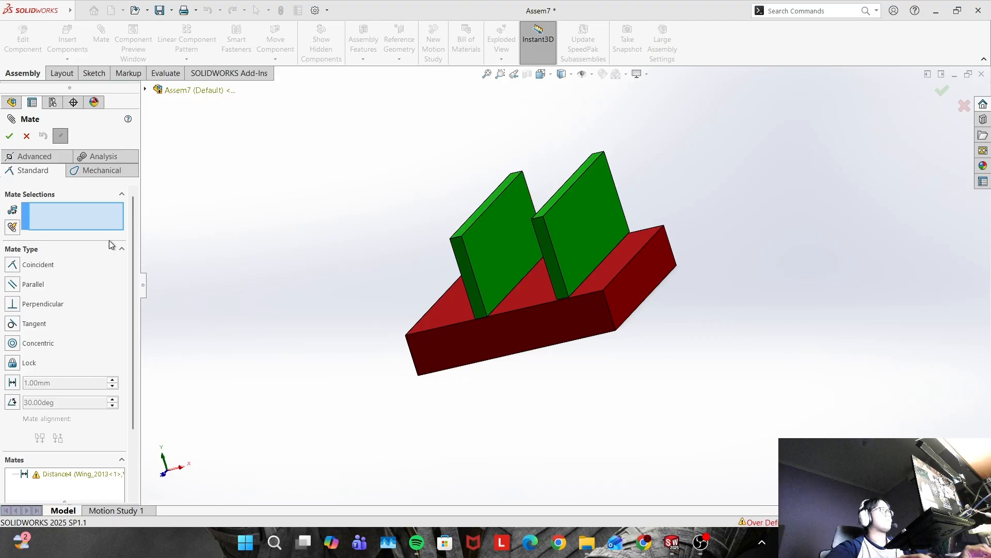
left_click(27, 136)
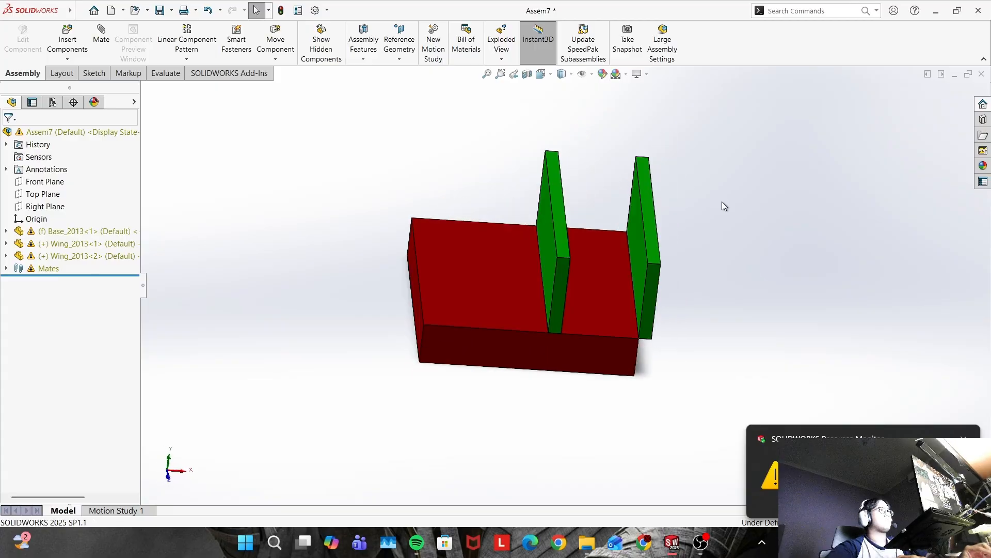
key("ctrl+z")
key("ctrl+z")
key("ctrl+z")
key("ctrl+z")
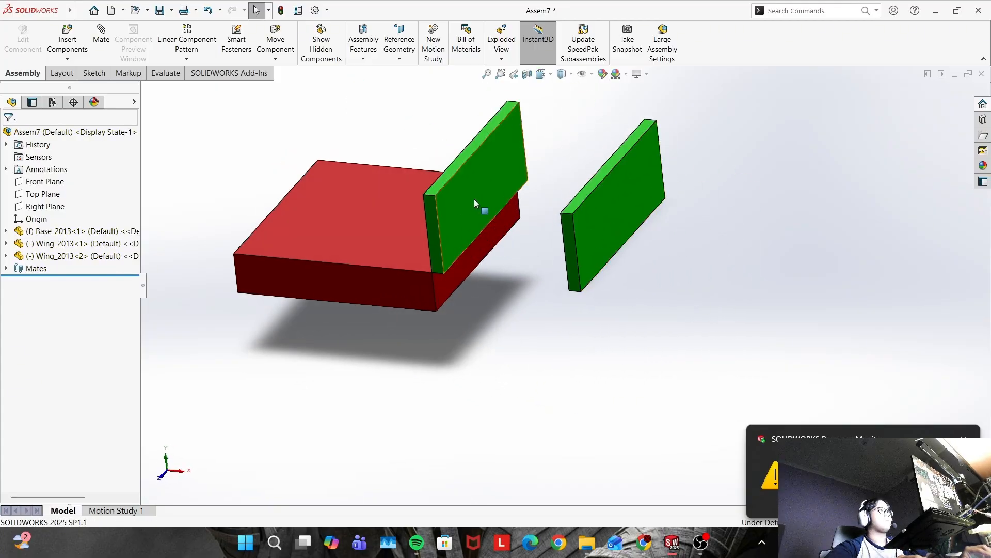
Delete the second wing component that stands apart from the base
right_click(619, 212)
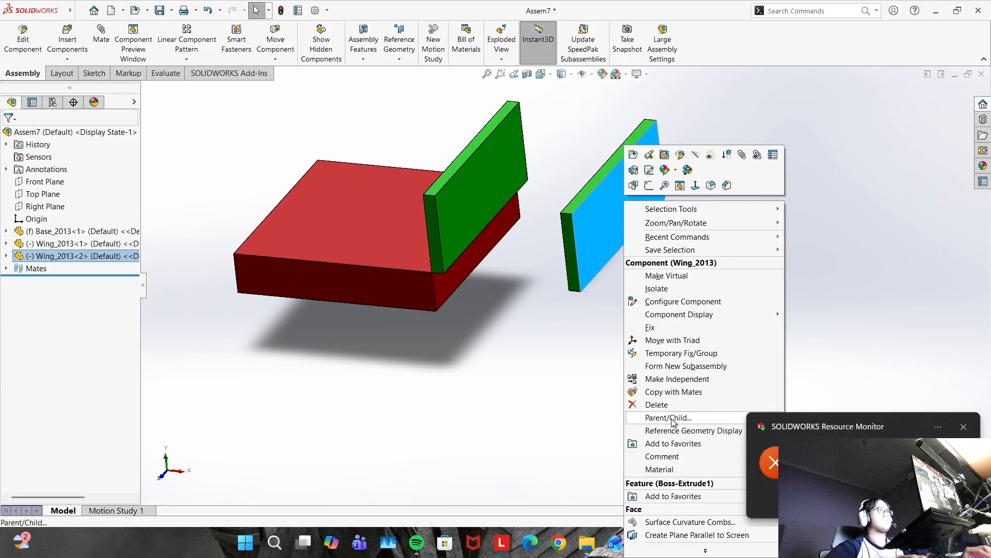
left_click(651, 404)
left_click(586, 205)
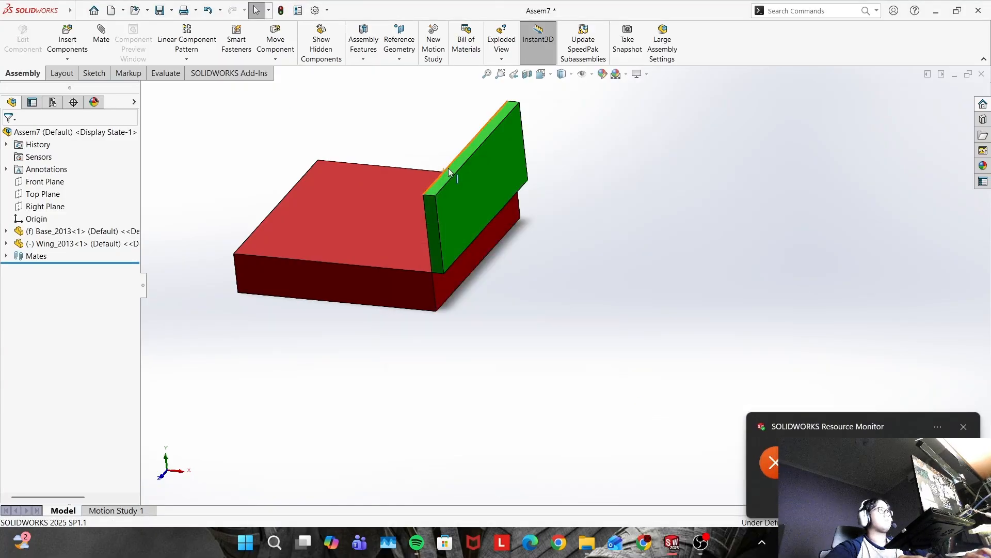
View the mates of the remaining wing and delete its coincident mate with the base, Coincident6
right_click(468, 186)
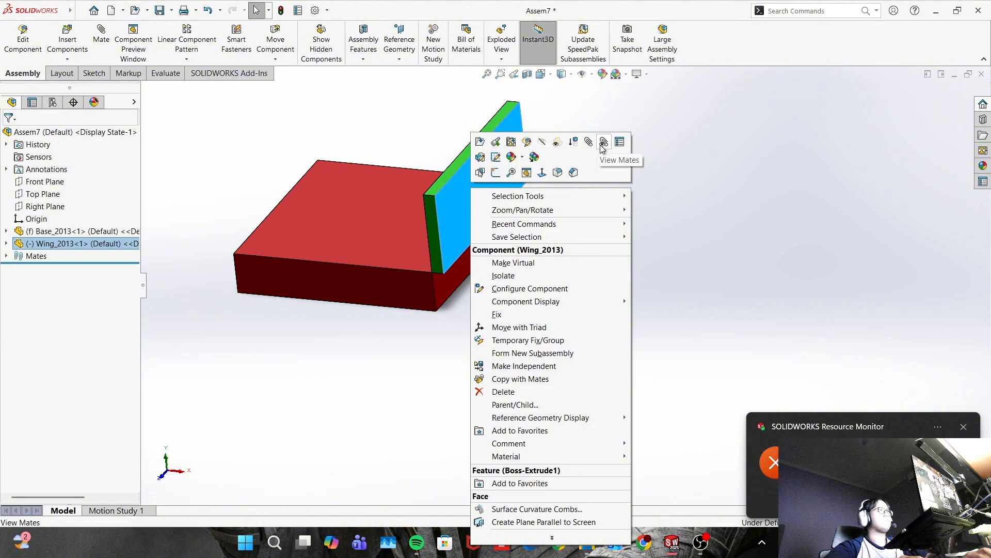
left_click(620, 142)
left_click(282, 257)
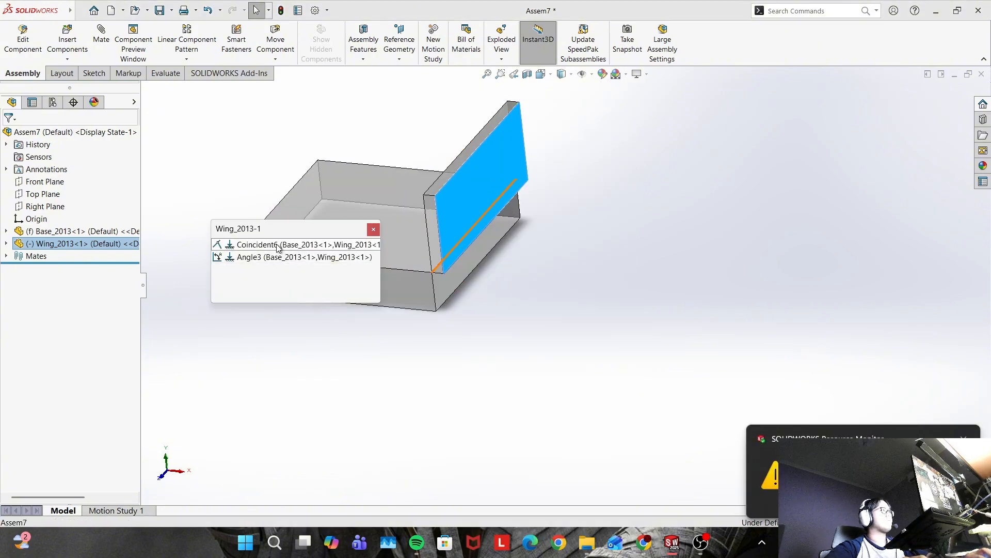
left_click(278, 246)
right_click(280, 247)
left_click(314, 291)
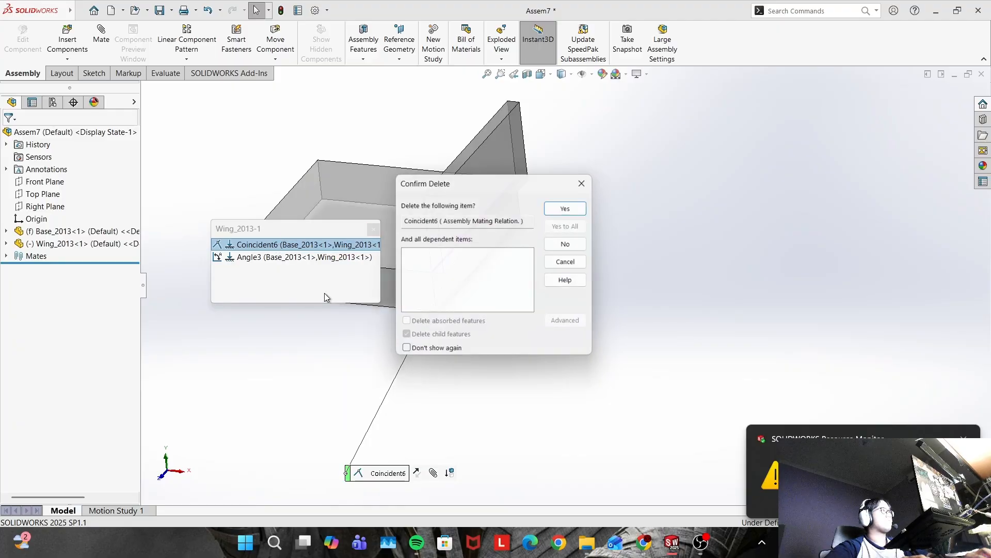
left_click(566, 204)
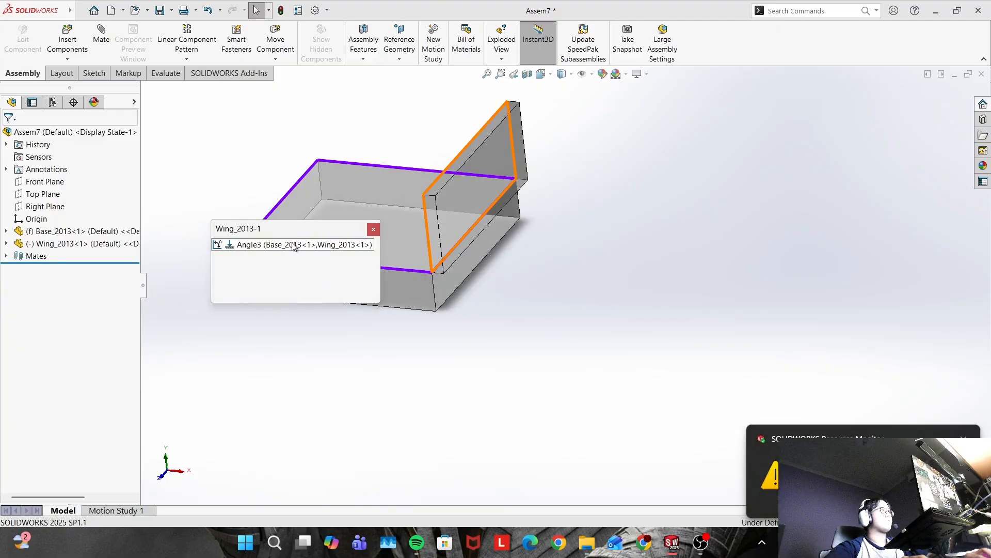
Delete the wing's angle mate Angle3 with the base, and place a copy of the wing beside the base
left_click(339, 246)
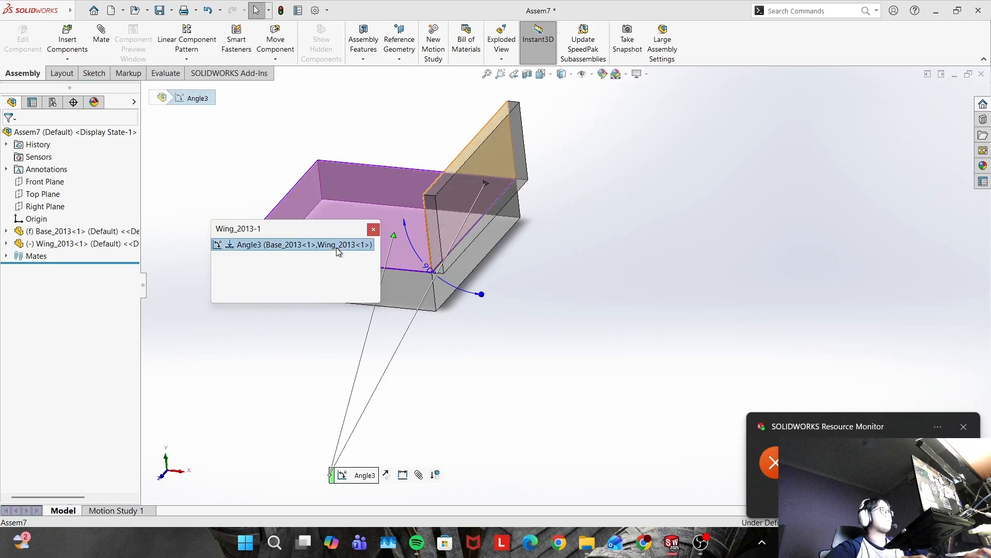
right_click(338, 247)
left_click(394, 333)
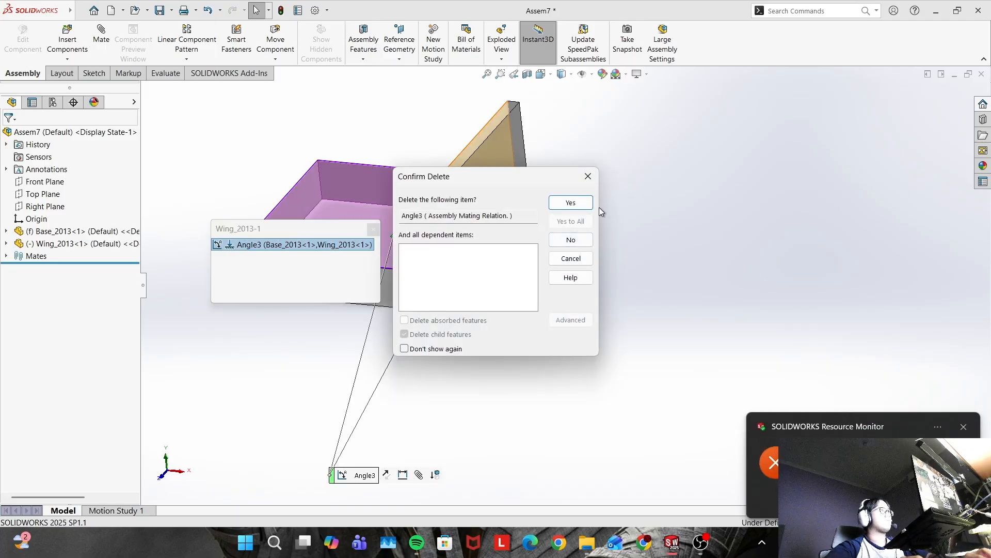
left_click(567, 203)
left_click(372, 228)
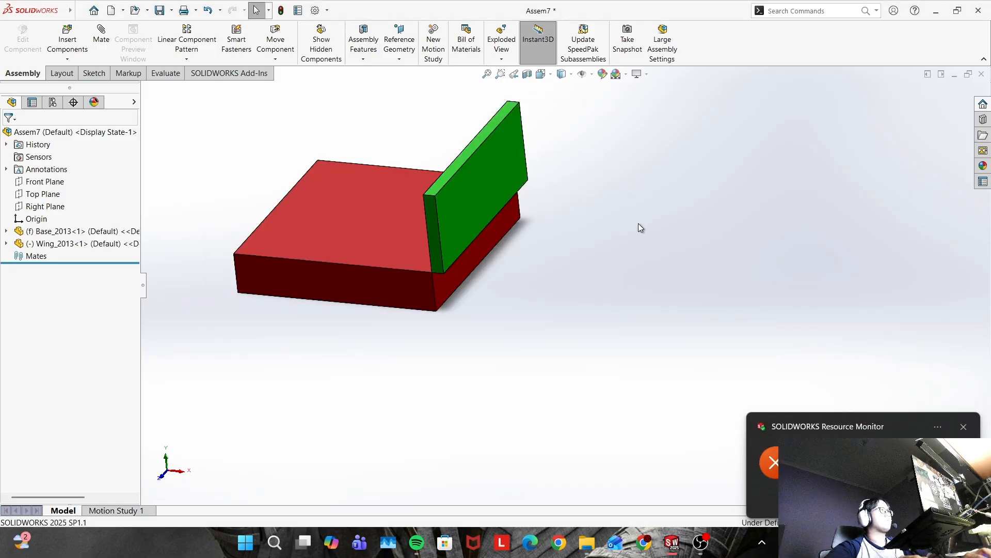
left_click_drag(491, 182, 612, 220, "ctrl")
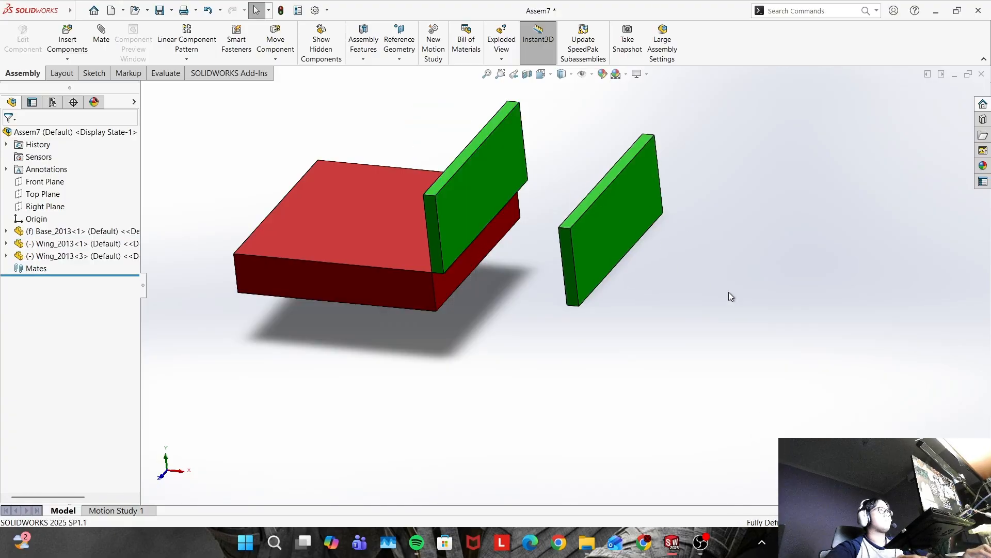
Try a coincident mate between the copied wing's top face and the base's top face, and undo it
left_click(578, 216)
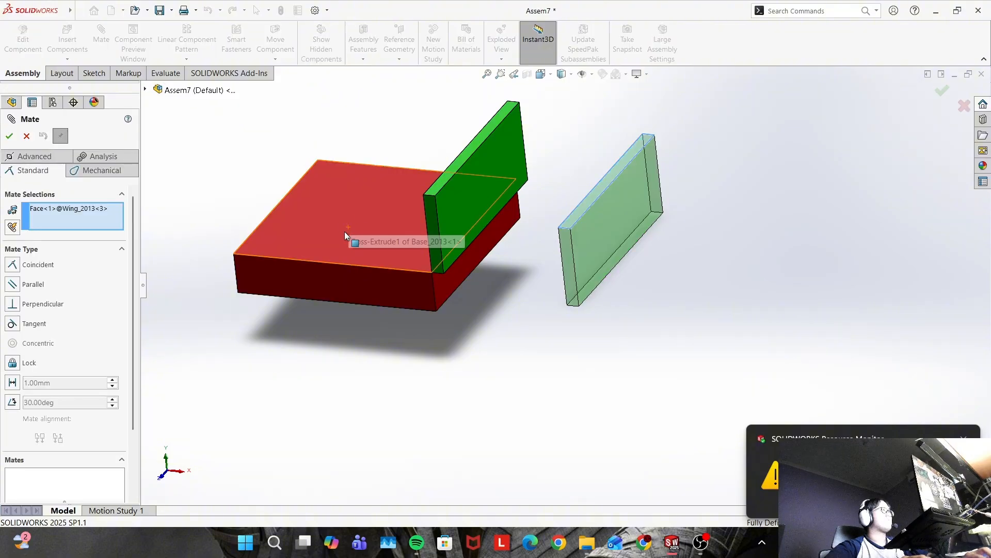
left_click(334, 220)
left_click(9, 137)
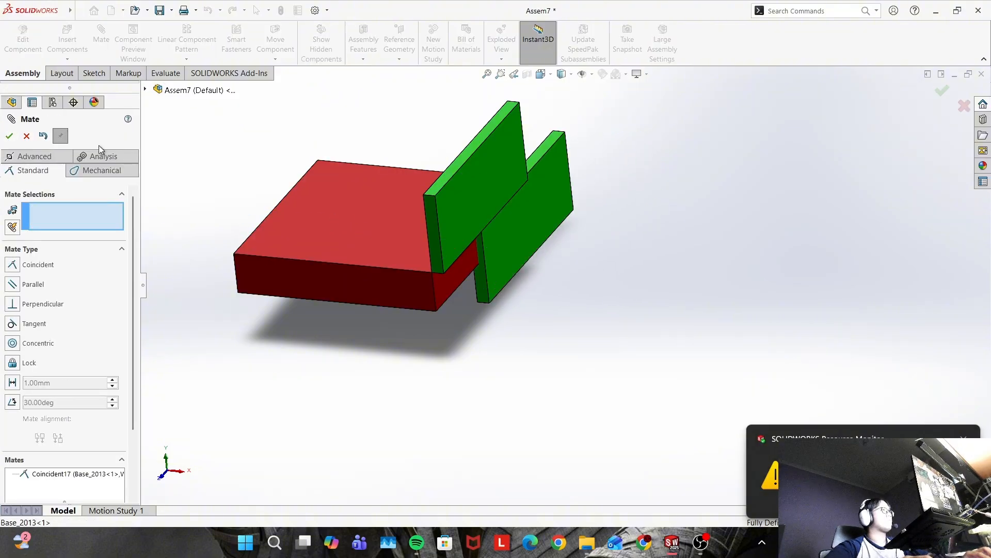
key("ctrl+z")
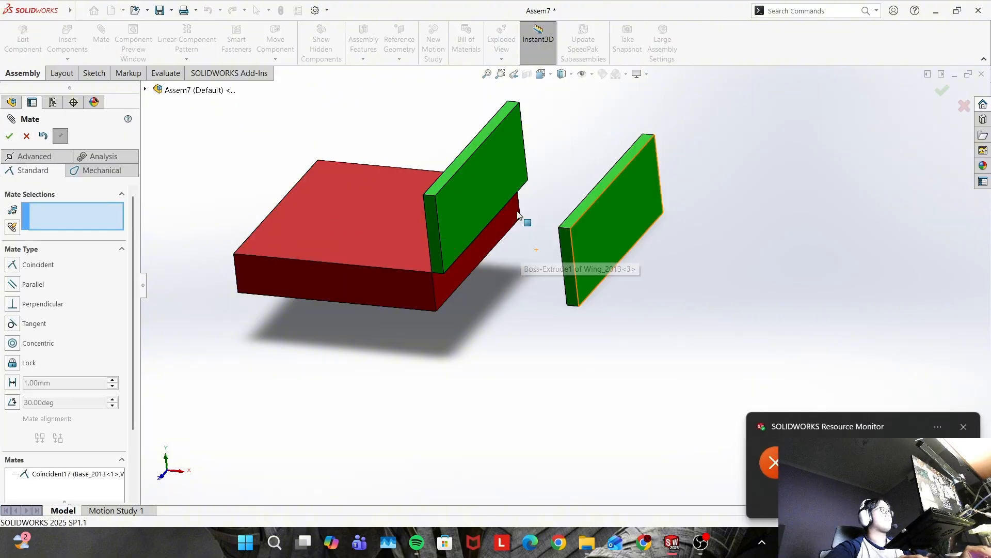
Mate the copied wing's bottom face coincident with the base's top face
middle_click_drag(605, 258, 579, 160)
left_click(592, 288)
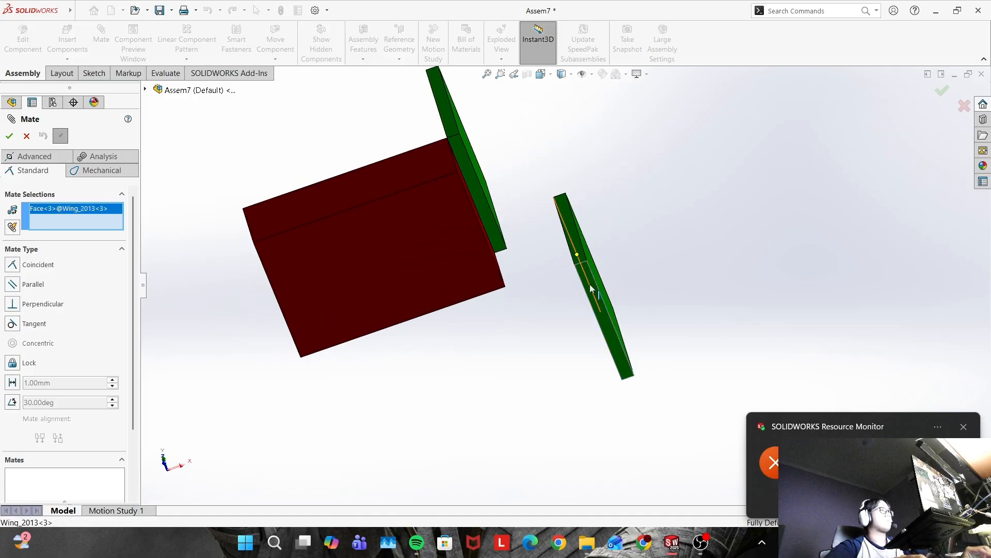
middle_click_drag(585, 217, 558, 322)
left_click(320, 296)
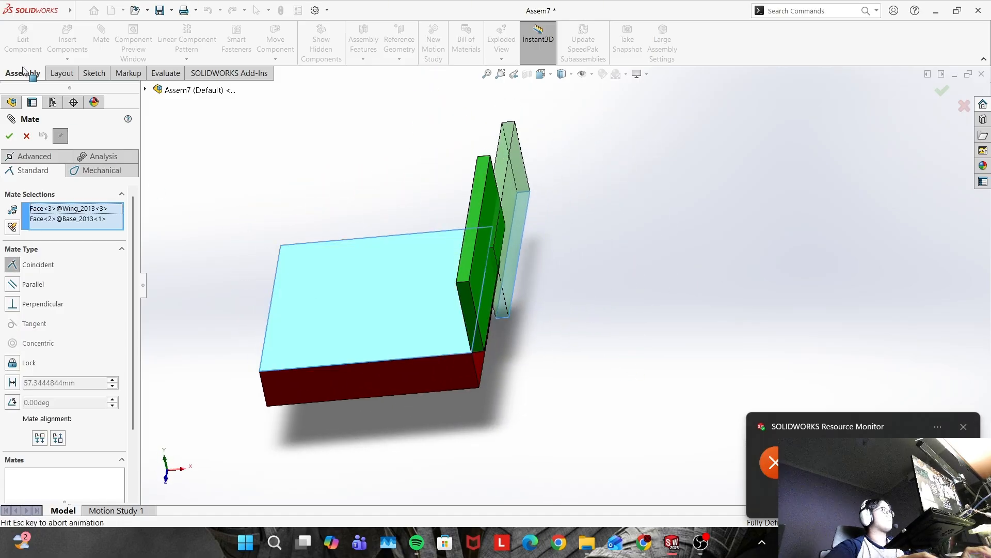
left_click(9, 136)
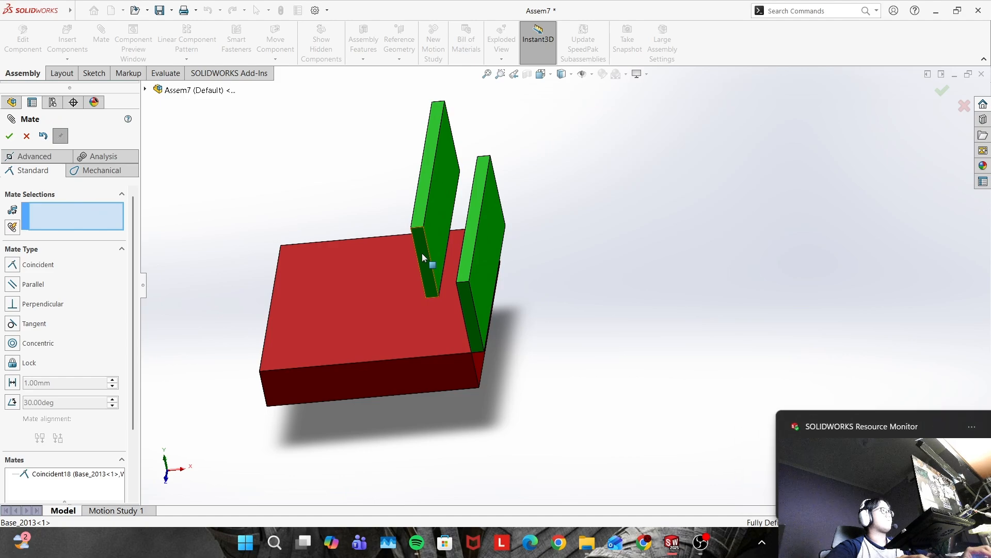
Mate the copied wing's narrow front end face coincident with the base's front face
left_click(422, 253)
left_click(363, 383)
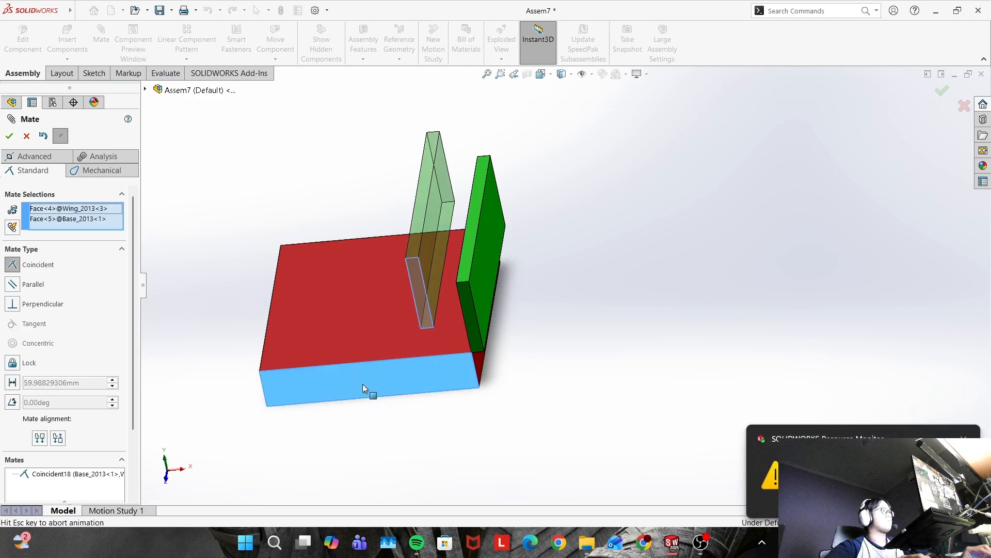
left_click(10, 136)
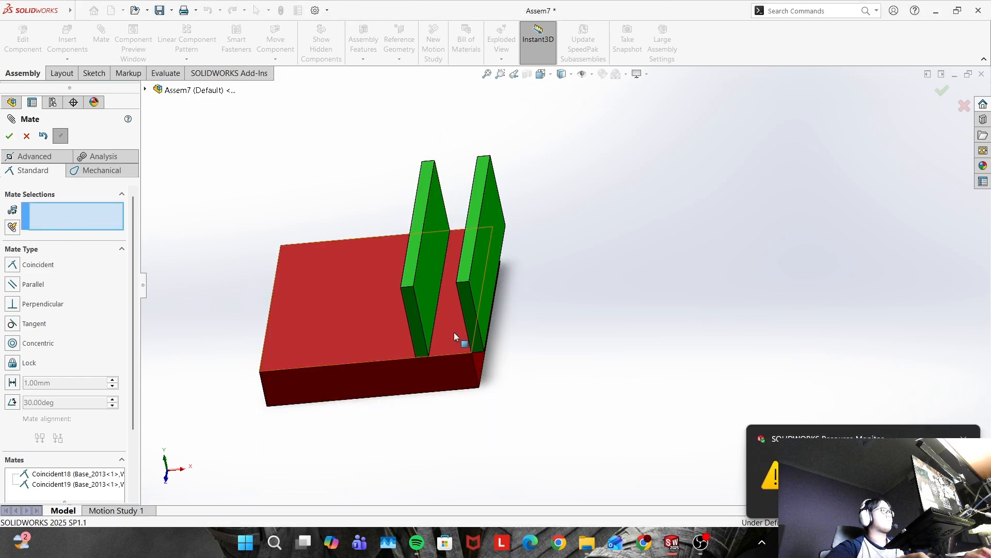
Mate the original wing's narrow front end face coincident with the base's front face
left_click(470, 318)
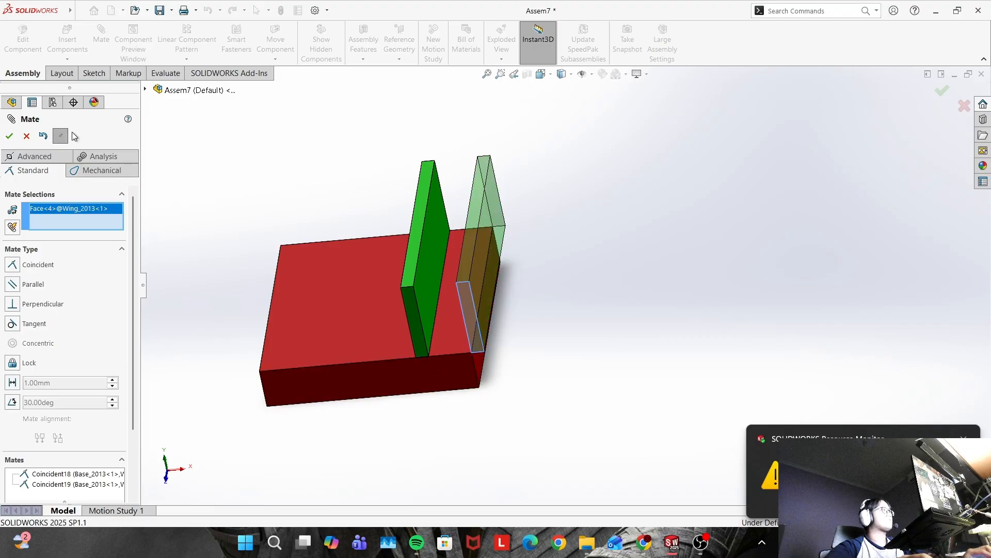
left_click(9, 136)
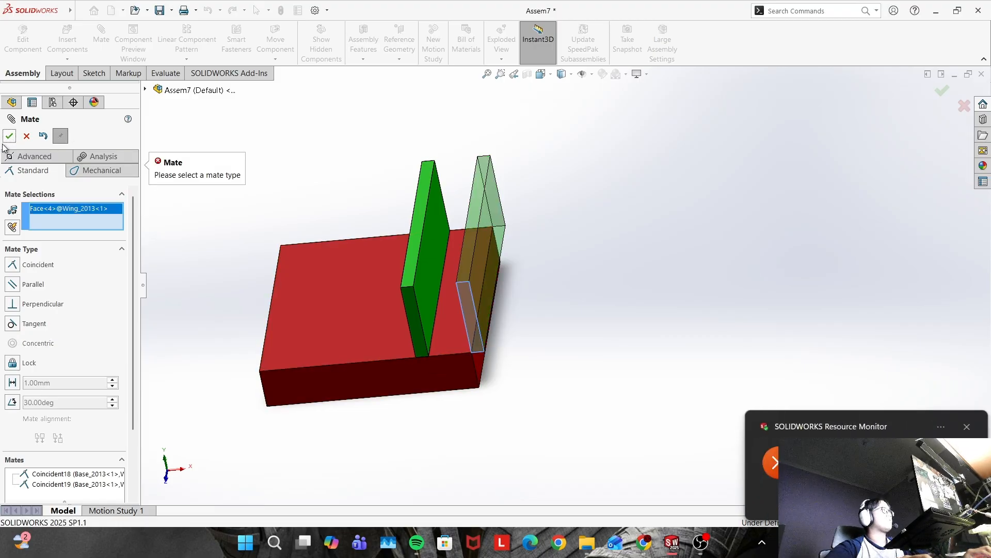
left_click(60, 262)
left_click(452, 360)
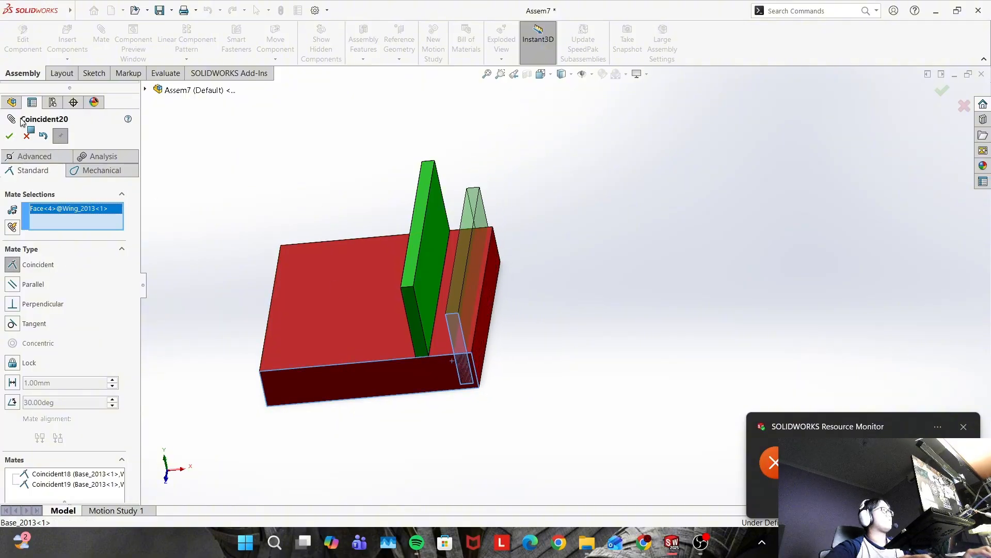
left_click(9, 137)
Lift the original wing clear of the base and mate its bottom face coincident with the base's top face
middle_click_drag(656, 231, 573, 148)
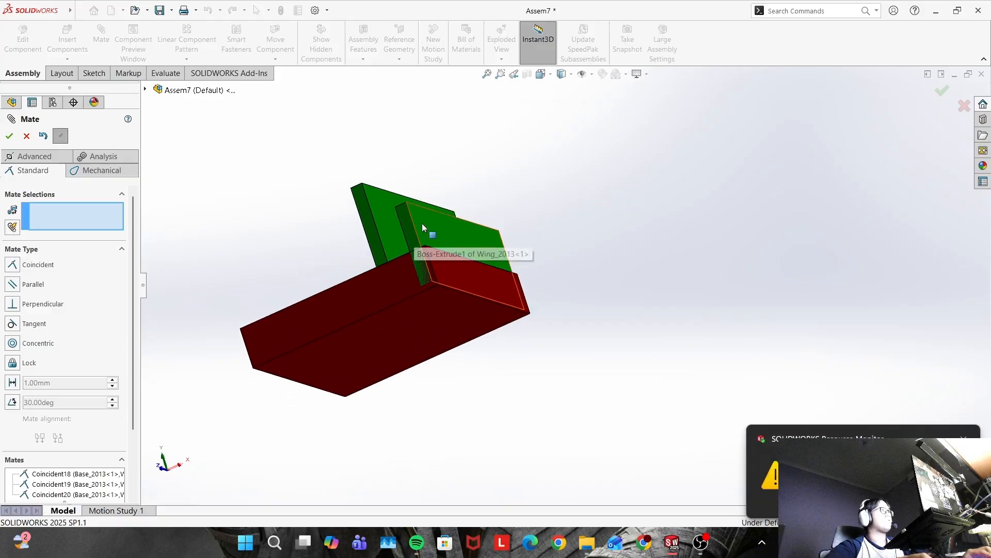
left_click_drag(422, 227, 444, 127)
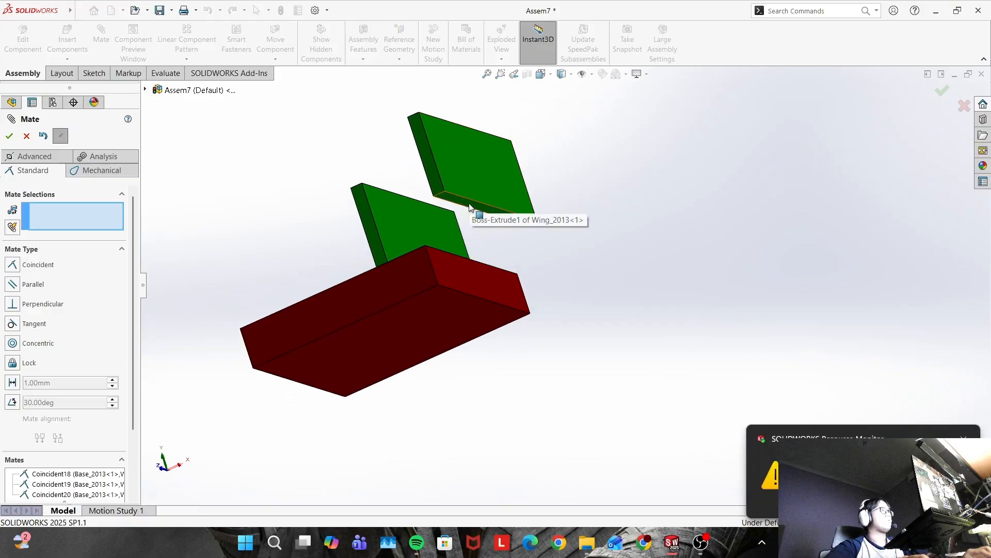
left_click_drag(510, 173, 481, 179)
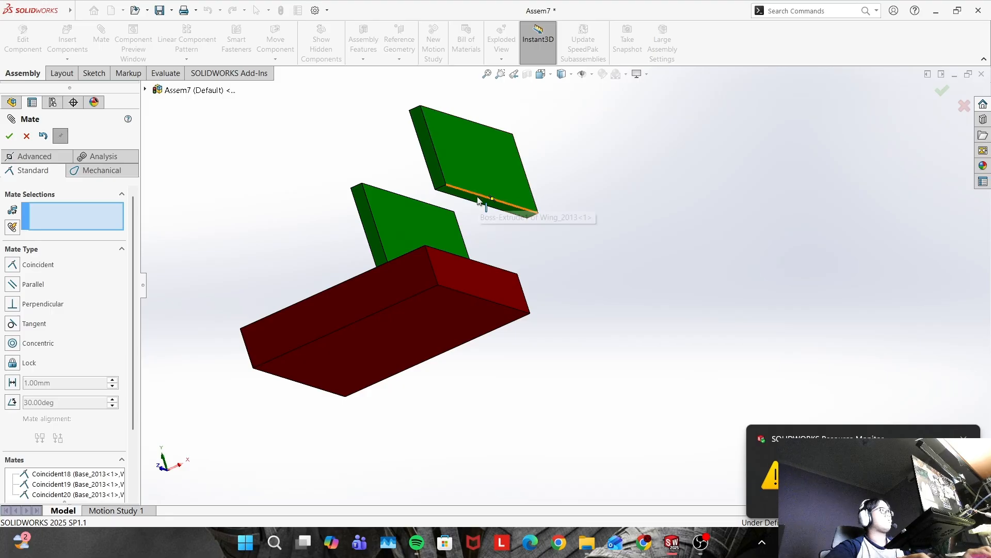
left_click(478, 202)
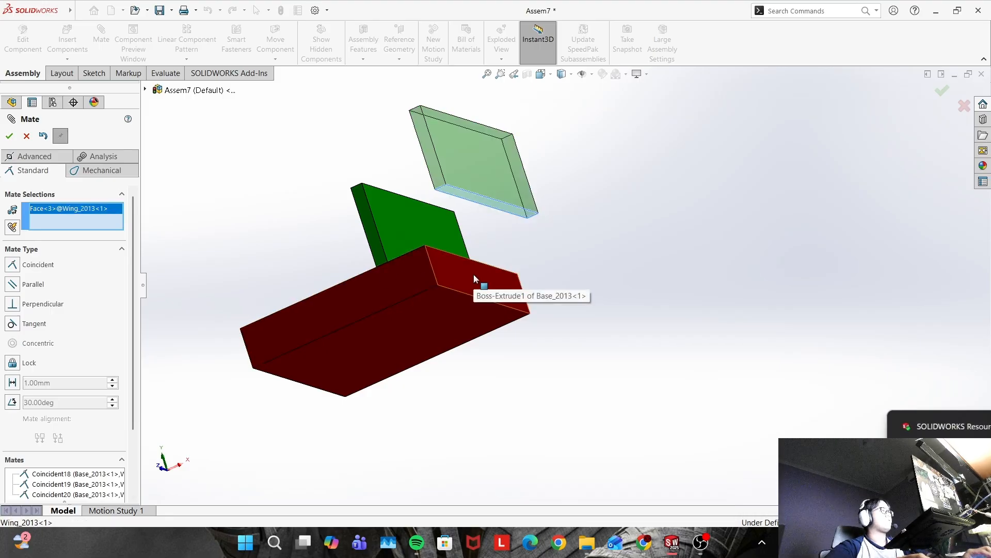
middle_click_drag(475, 279, 470, 321)
left_click(459, 307)
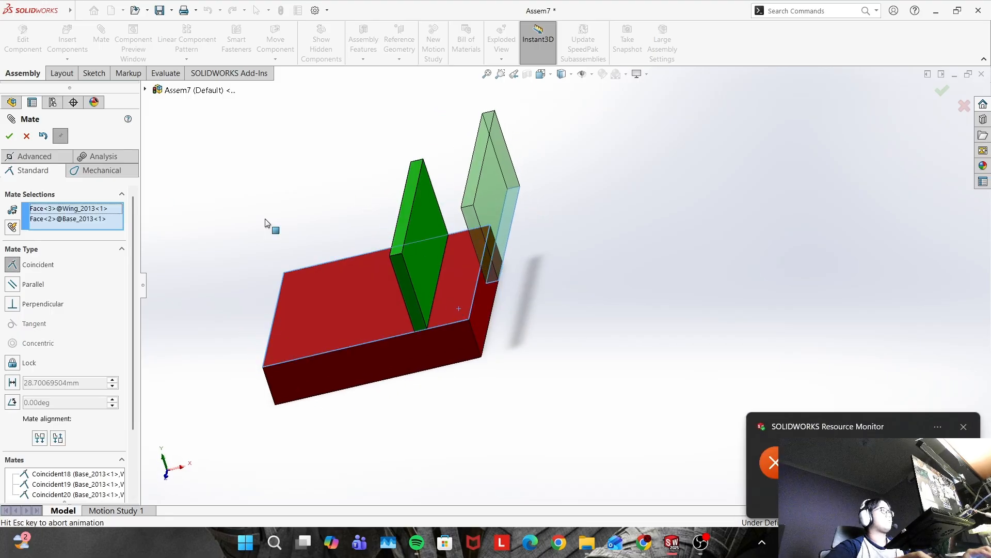
left_click(9, 135)
middle_click_drag(587, 216, 598, 188)
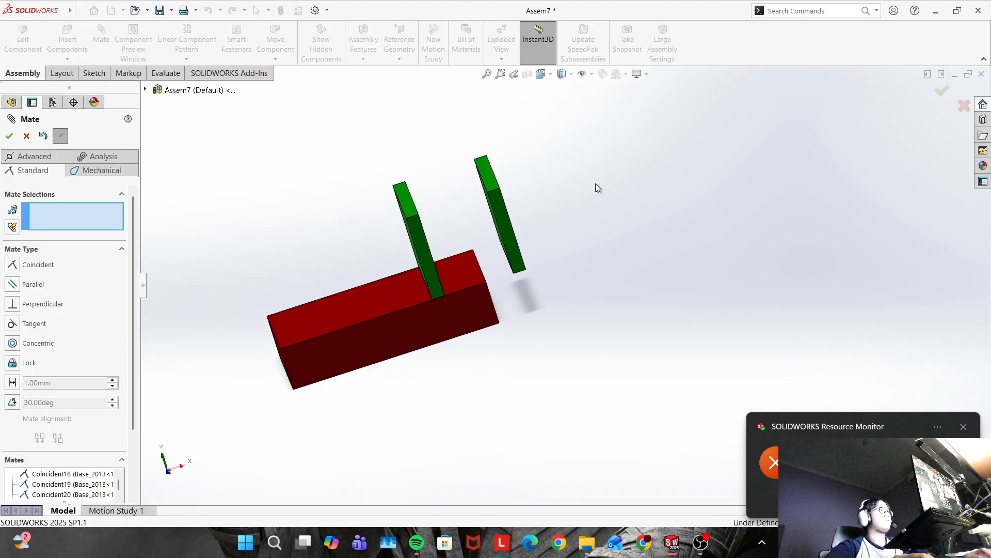
left_click(964, 427)
Add a 45 mm distance mate between the facing broad faces of the two wings
middle_click_drag(665, 243, 391, 255)
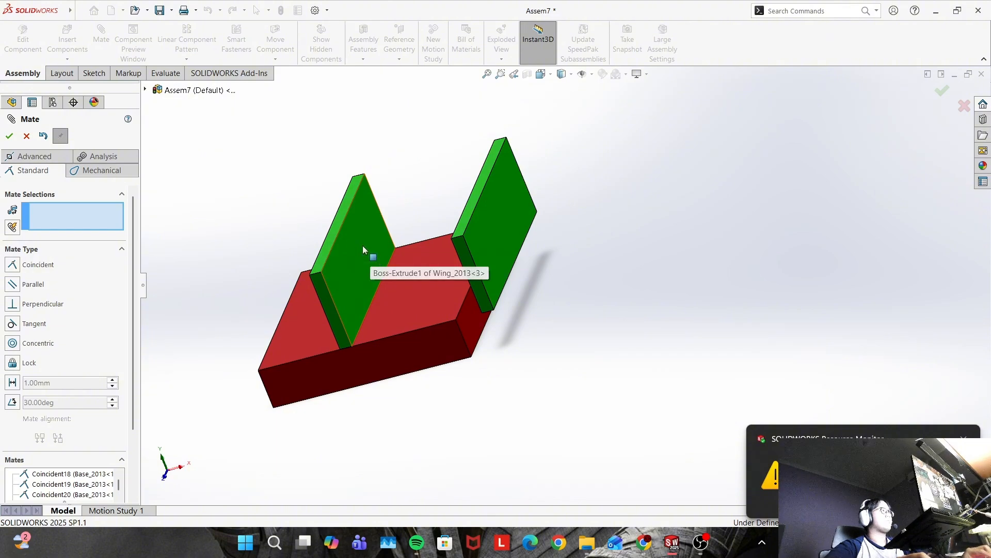
left_click(354, 241)
middle_click_drag(414, 236, 552, 230)
left_click(518, 242)
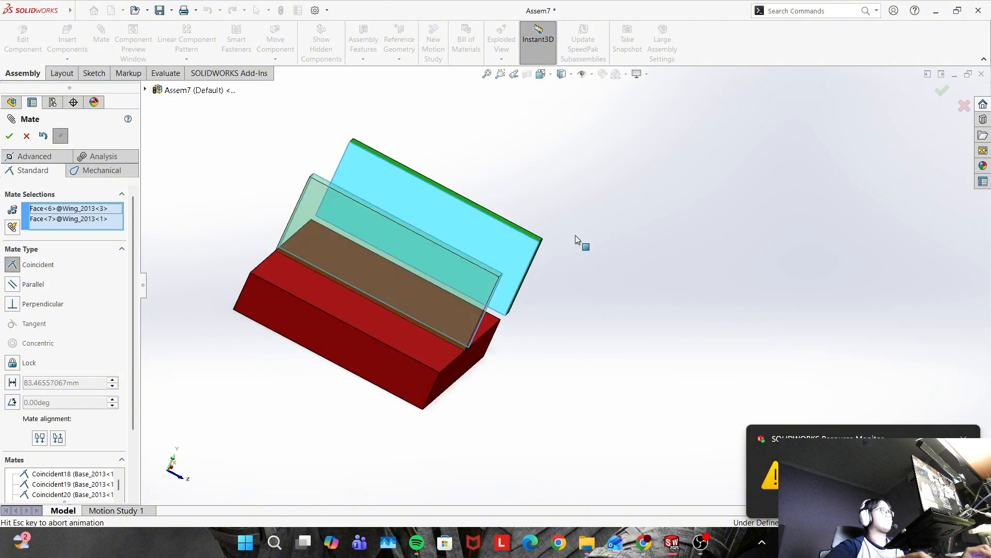
left_click(11, 382)
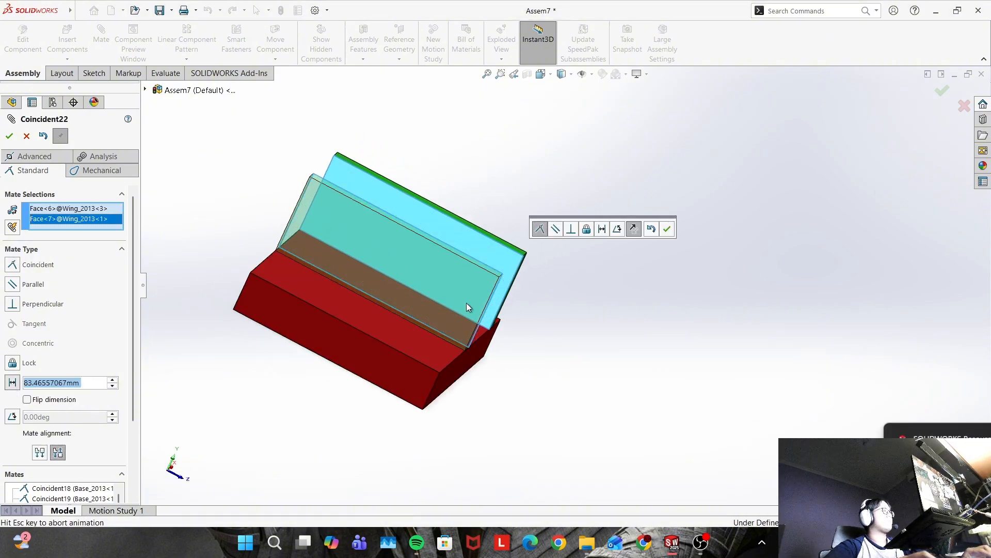
mouse_move(466, 303)
middle_mouse_down()
mouse_move(498, 296)
mouse_move(448, 305)
middle_mouse_up()
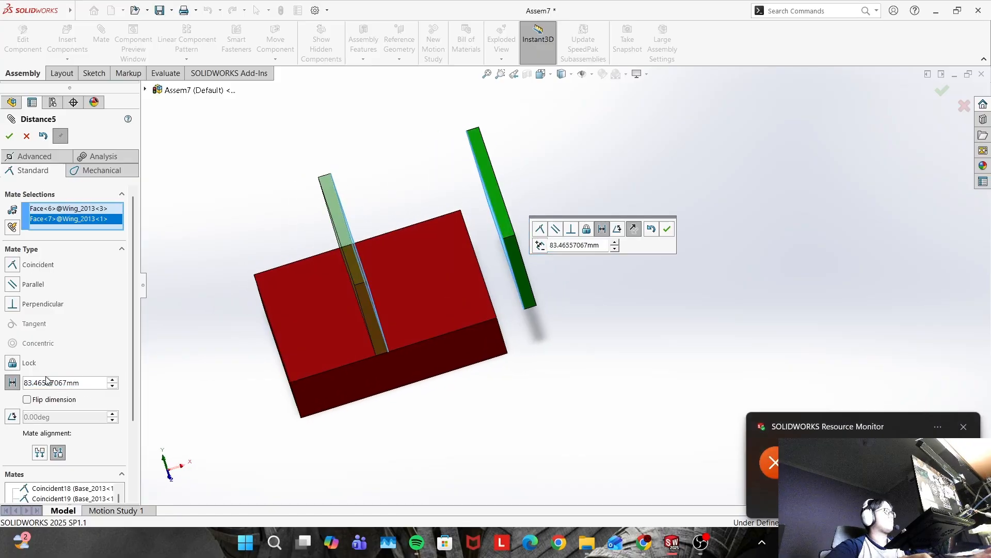
type("4")
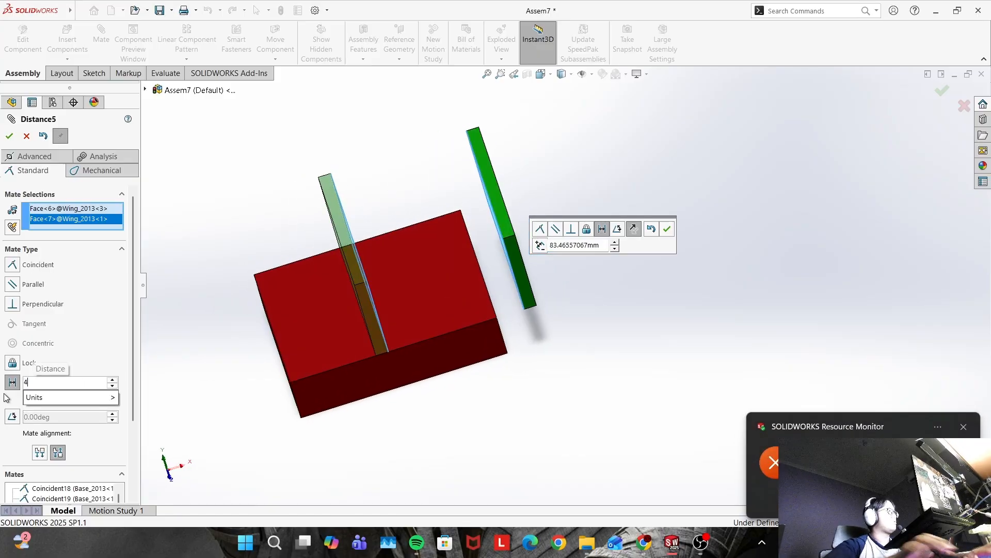
type("7")
key("BackSpace")
type("5.00mm")
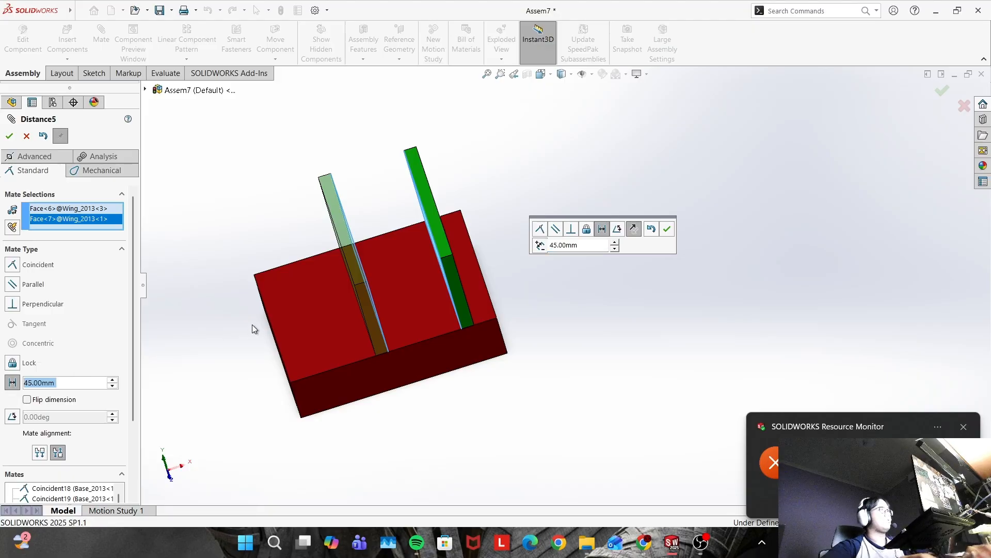
left_click(8, 137)
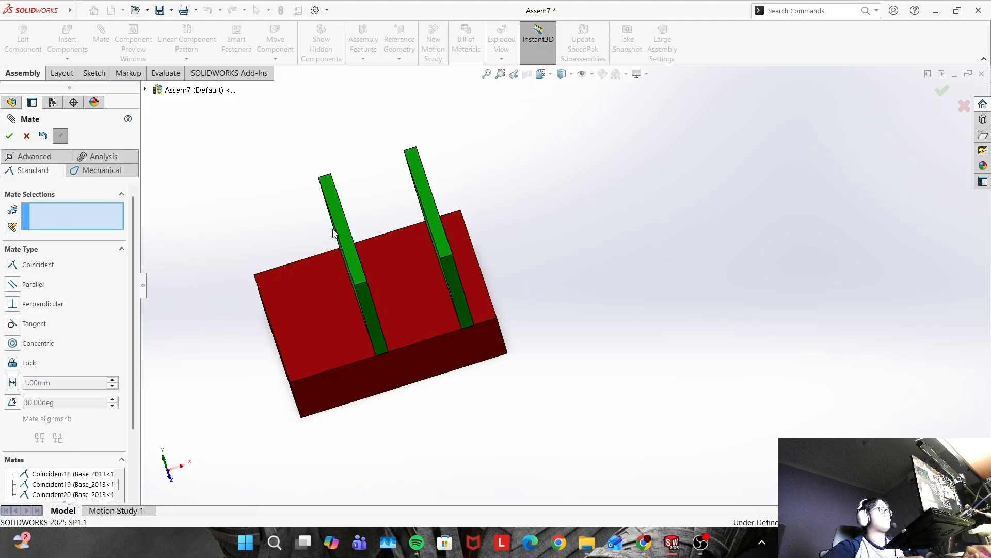
Slide the pair of wings back and forth along the base, leaving the original wing past the base's side edge
left_click_drag(345, 250, 331, 254)
middle_click_drag(662, 290, 635, 270)
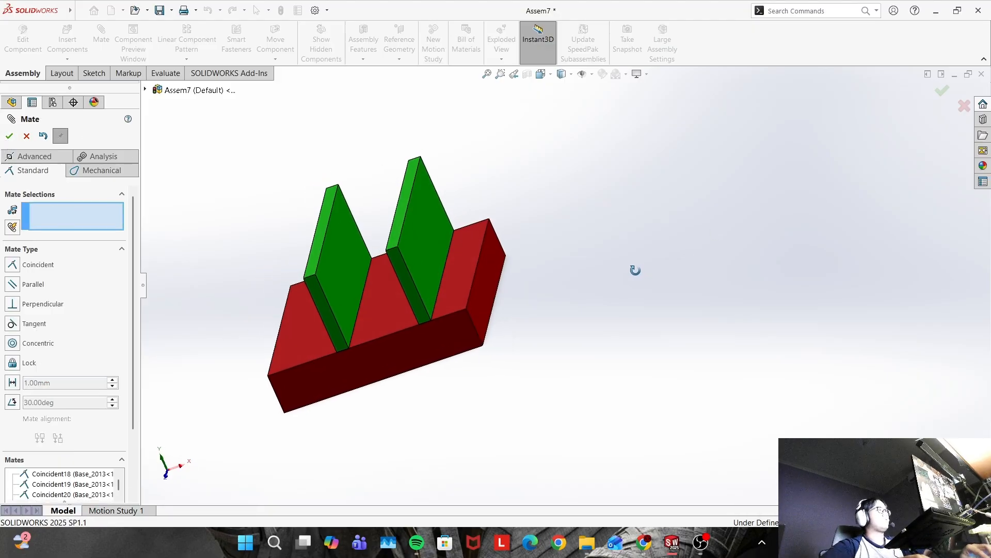
mouse_move(343, 271)
left_mouse_down()
mouse_move(344, 248)
mouse_move(330, 278)
left_mouse_up()
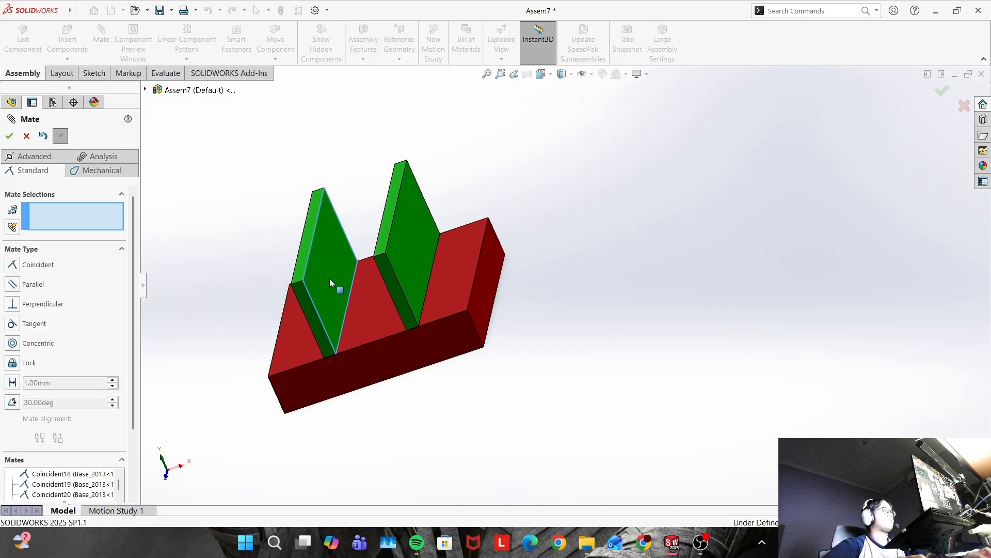
left_click_drag(410, 242, 473, 222)
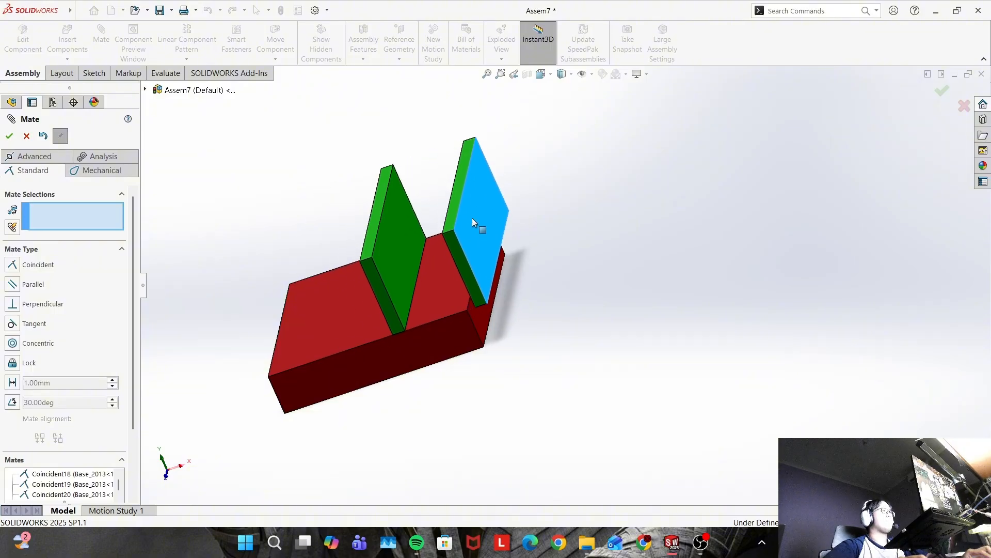
left_click_drag(482, 274, 596, 314)
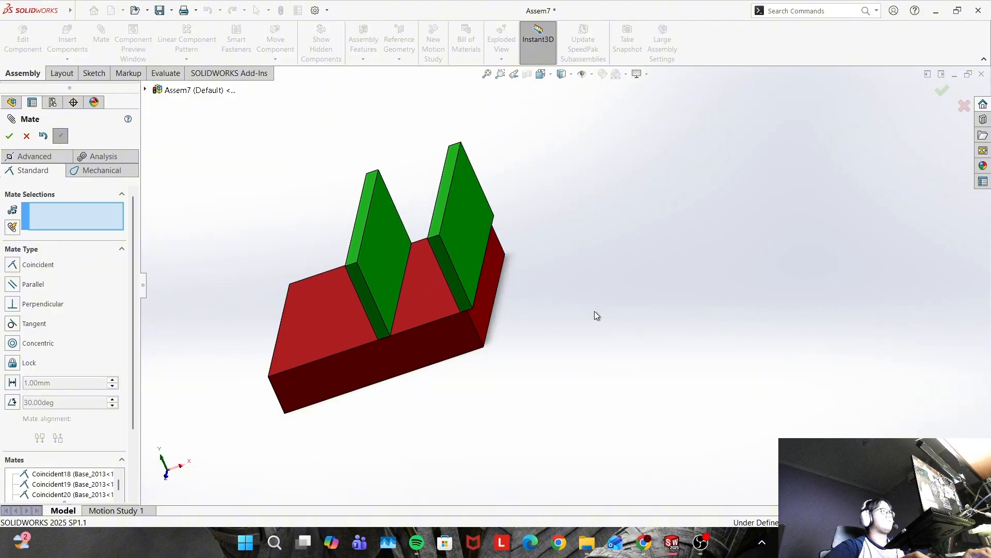
left_click_drag(462, 246, 510, 225)
Mate the original wing's outer bottom edge coincident with the base's top side edge and finish mating
middle_click_drag(589, 323, 568, 224)
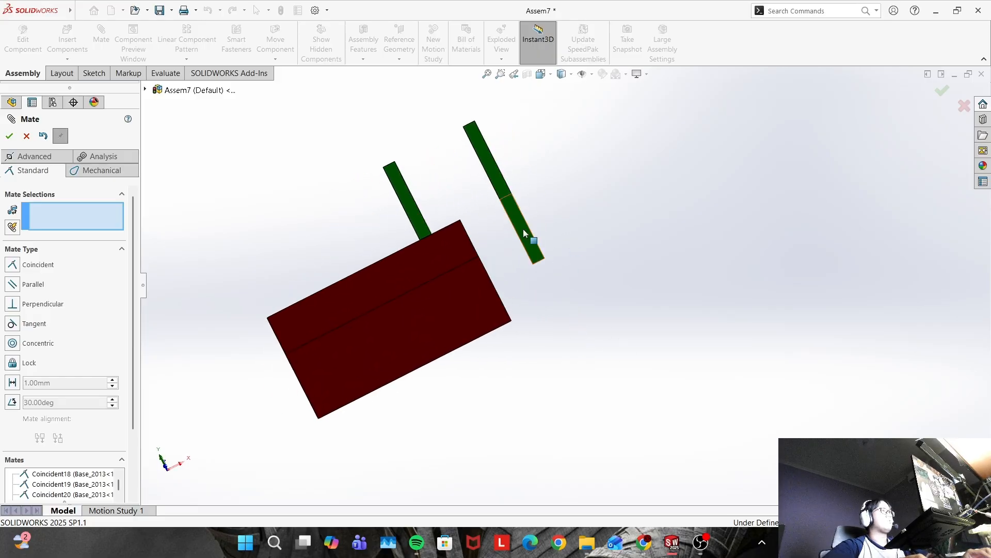
middle_click_drag(628, 225, 653, 231)
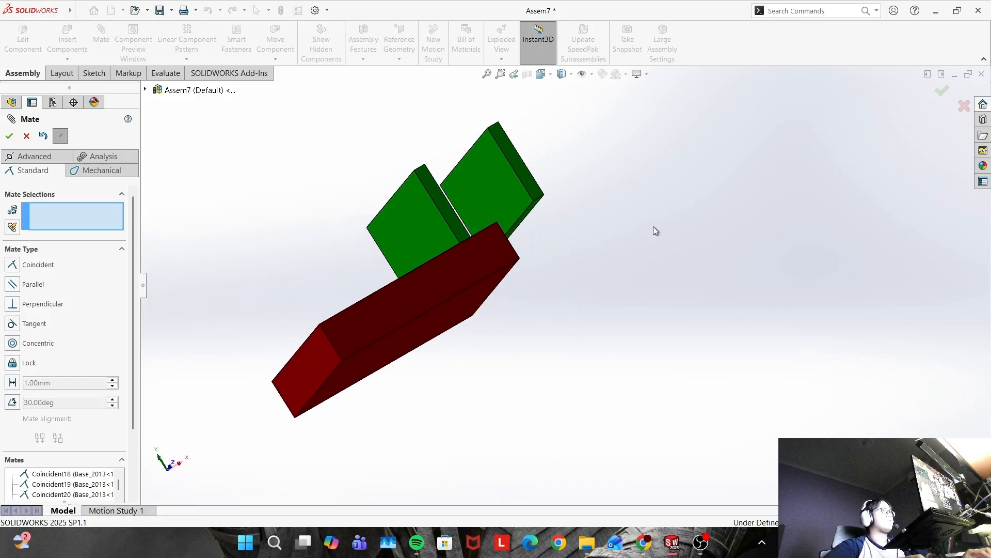
left_click(521, 222)
middle_click_drag(569, 223, 465, 324)
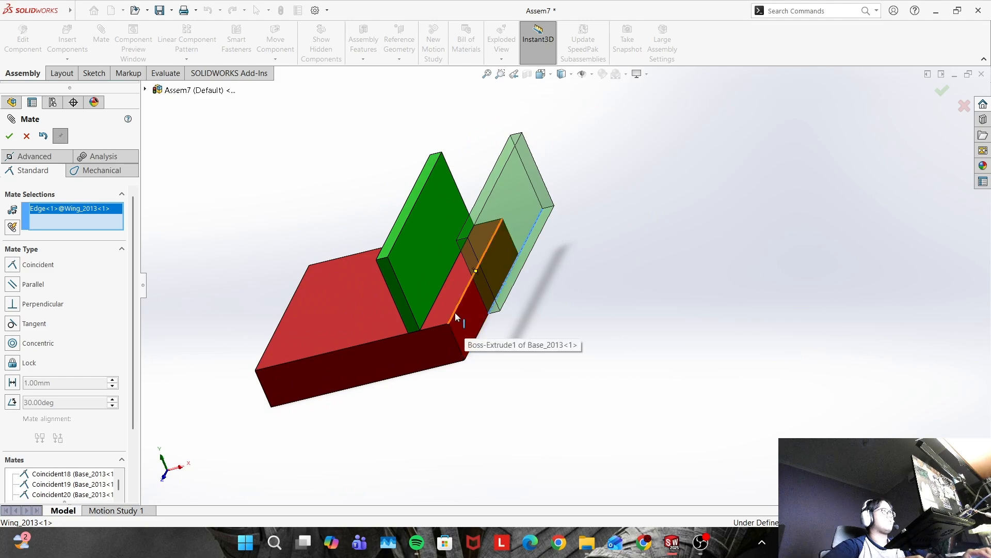
left_click(454, 312)
left_click(10, 137)
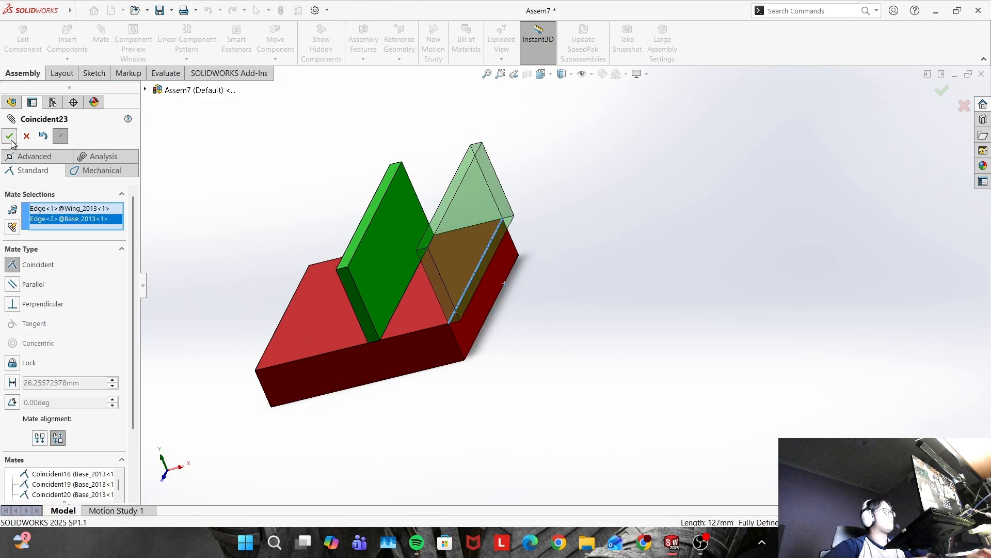
key("Escape")
left_click(383, 248)
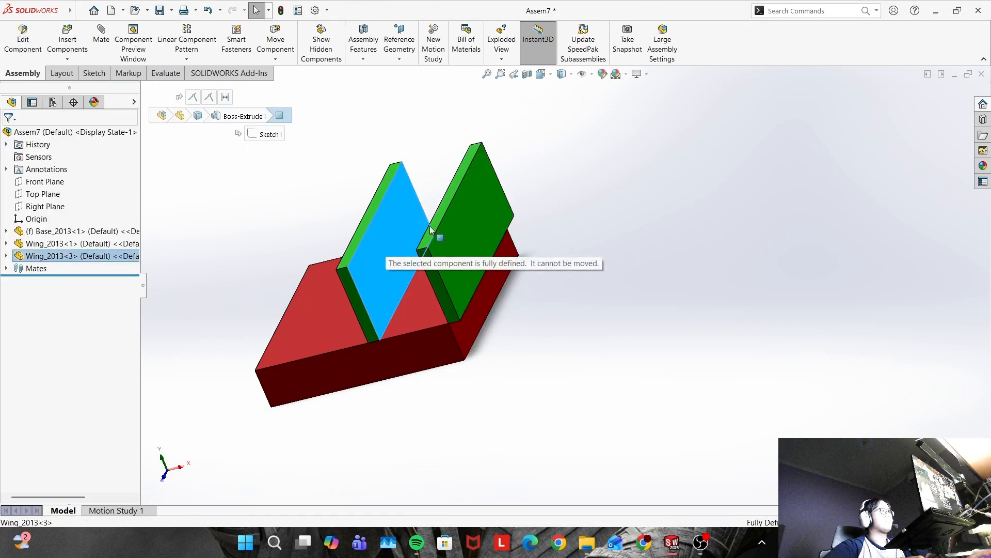
left_click(471, 215)
Try to add a third wing by copying the original wing beside the base
left_click_drag(385, 236, 555, 266)
scroll(568, 225, "up", 1)
left_click(505, 201, "ctrl")
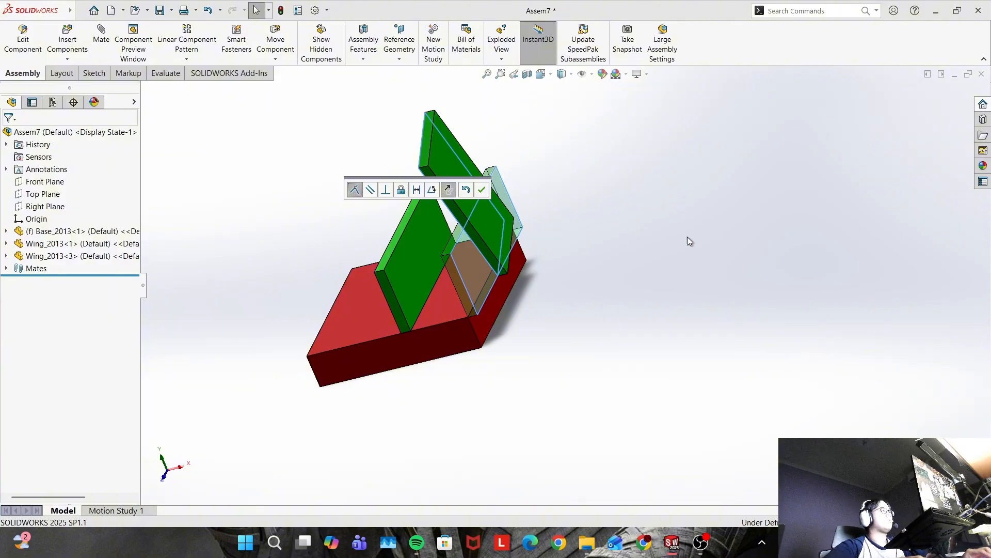
left_click(481, 191)
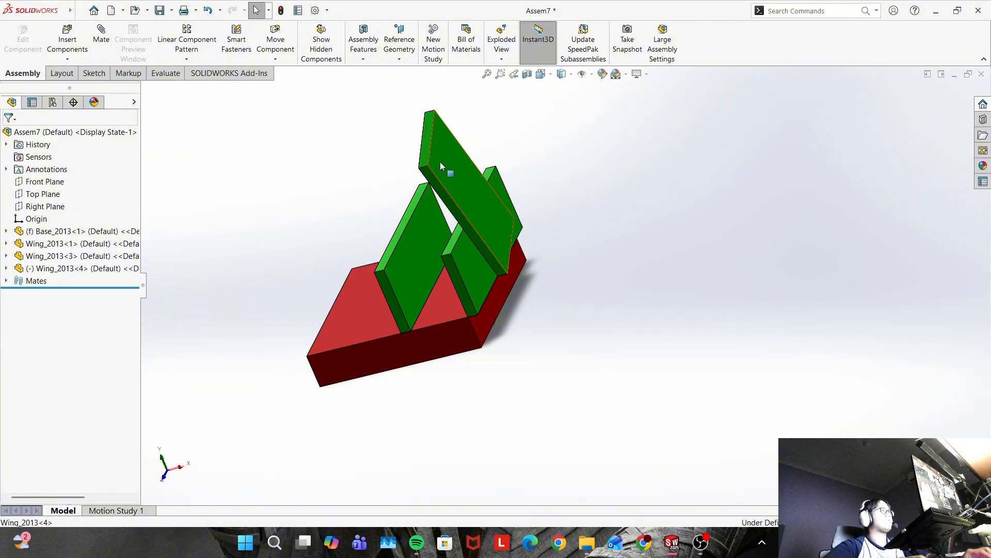
left_click_drag(440, 162, 589, 195, "ctrl")
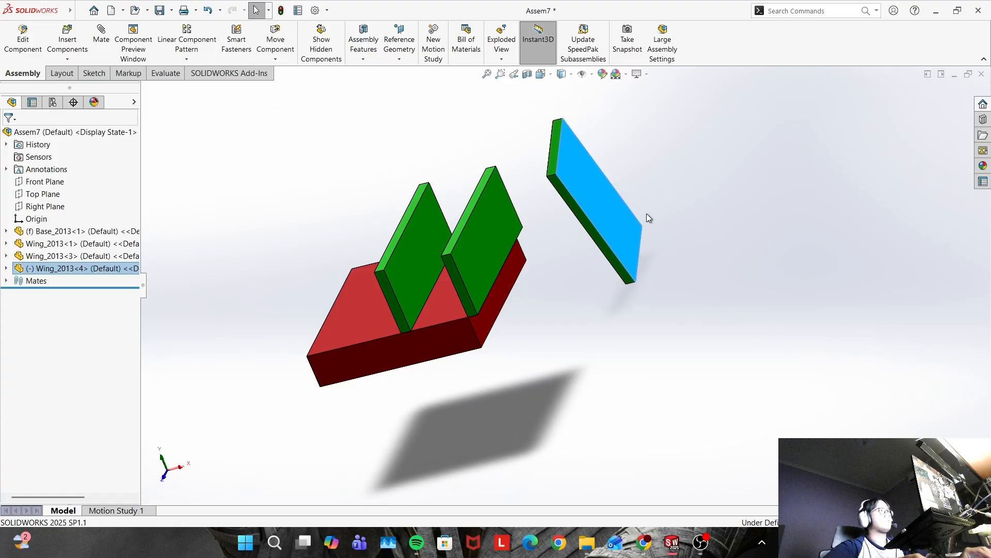
middle_click_drag(647, 213, 603, 247)
key("ctrl+z")
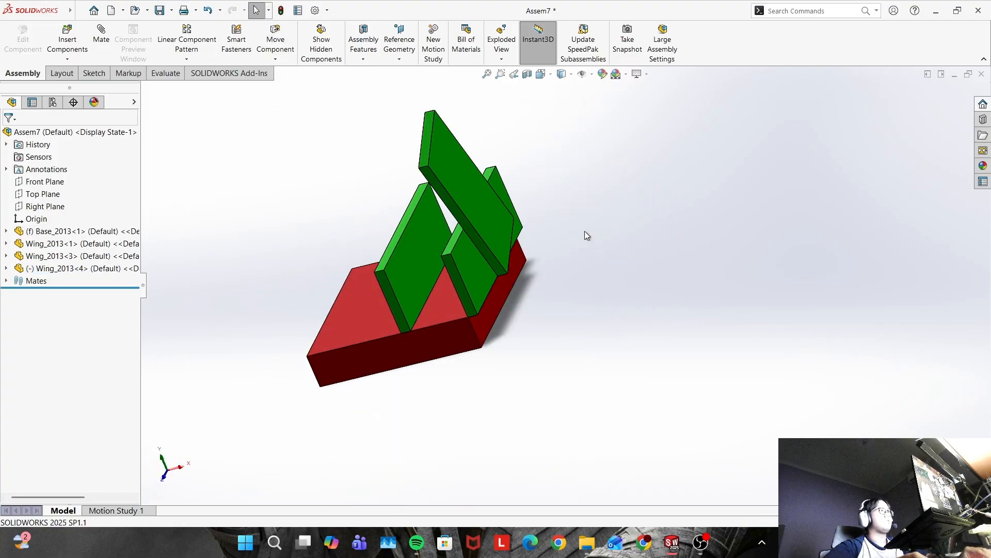
key("ctrl+z")
Place two free copies of the original wing in the empty space beside the base
left_click_drag(481, 238, 574, 231)
left_click(569, 182)
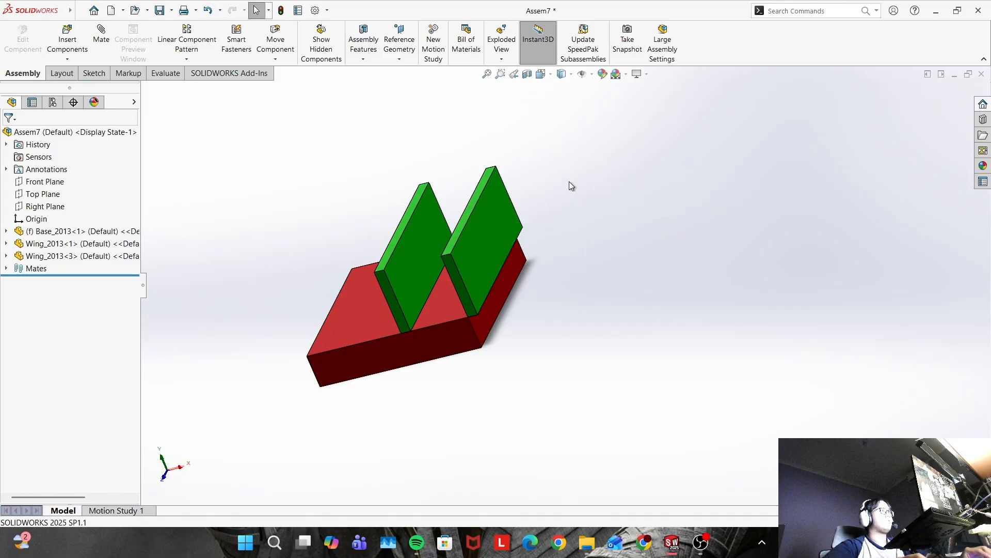
left_click_drag(494, 228, 607, 217, "ctrl")
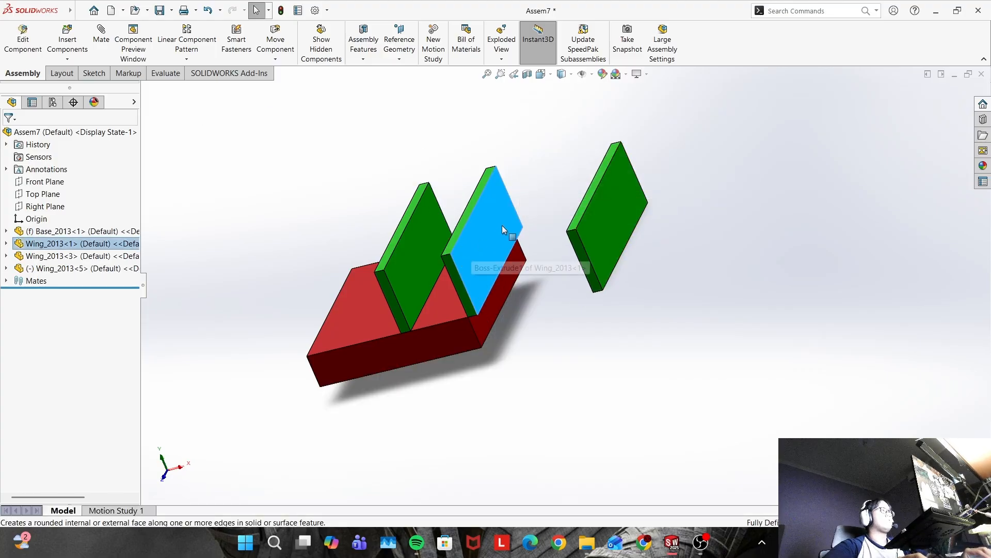
left_click_drag(494, 206, 688, 215, "ctrl")
Mate the nearer wing copy's narrow bottom face coincident with the base's top face
middle_click_drag(606, 328, 683, 286)
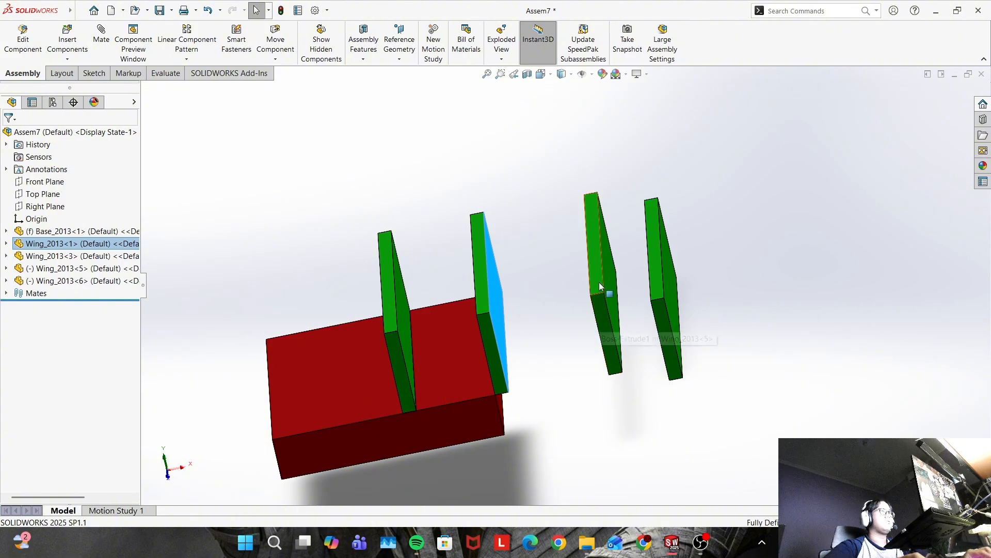
middle_click_drag(733, 388, 726, 244)
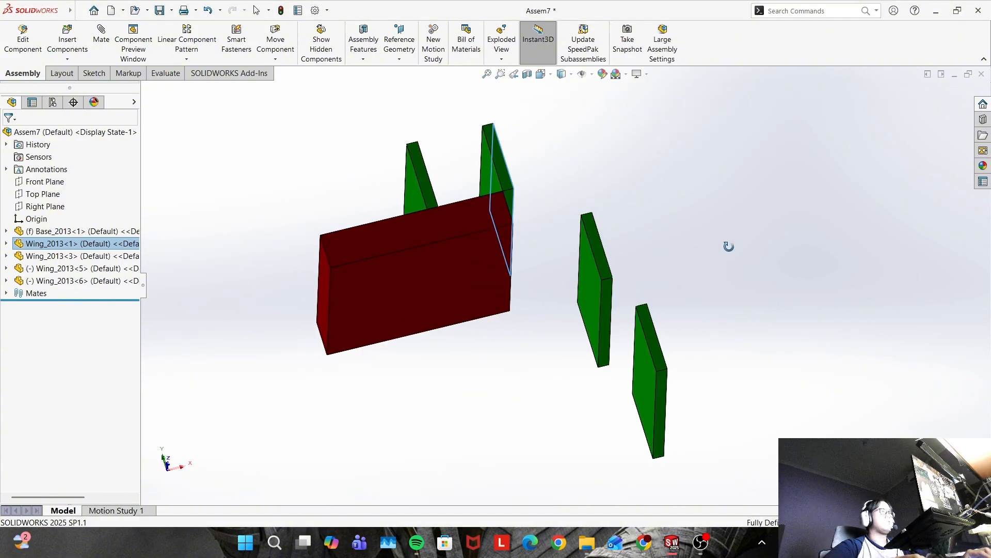
left_click(606, 303)
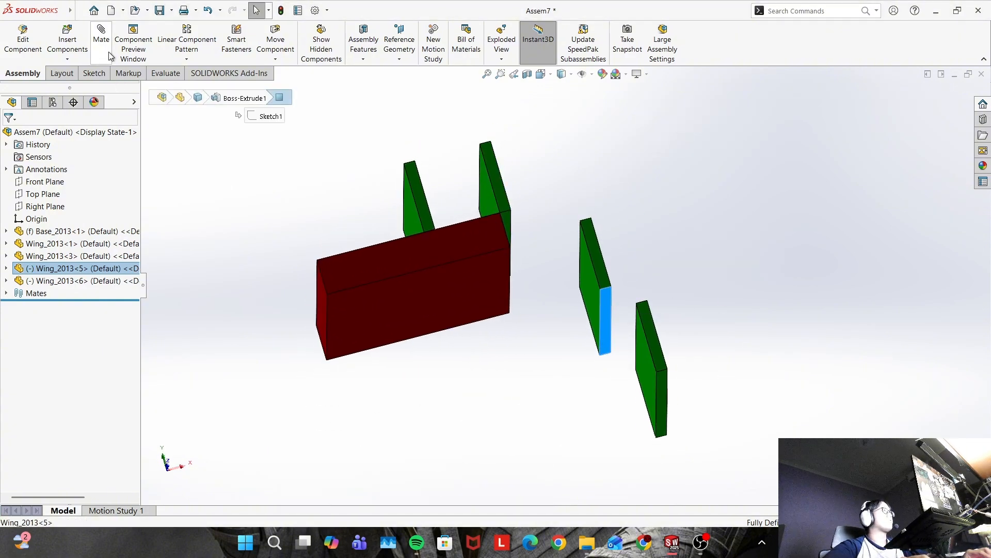
key("m")
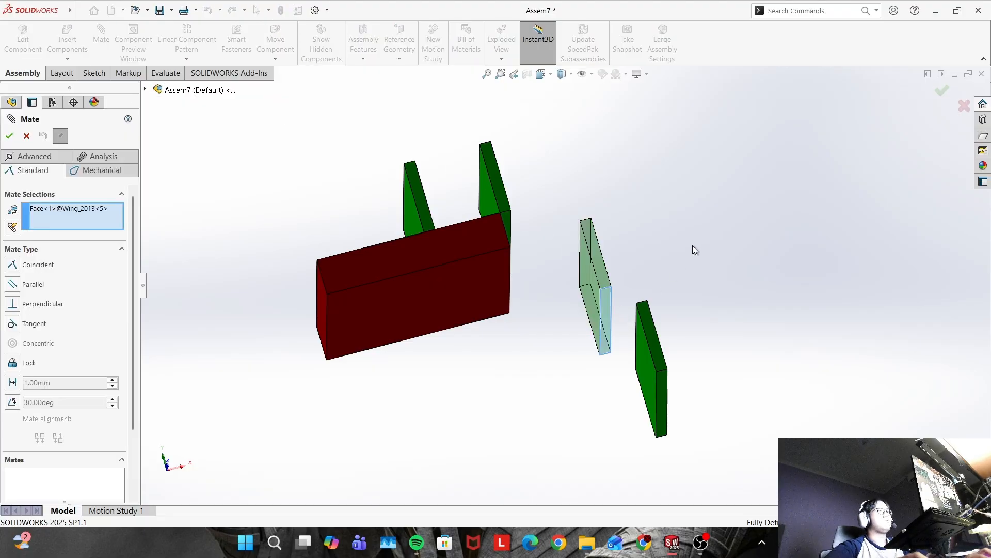
middle_click_drag(692, 250, 568, 335)
left_click(448, 352)
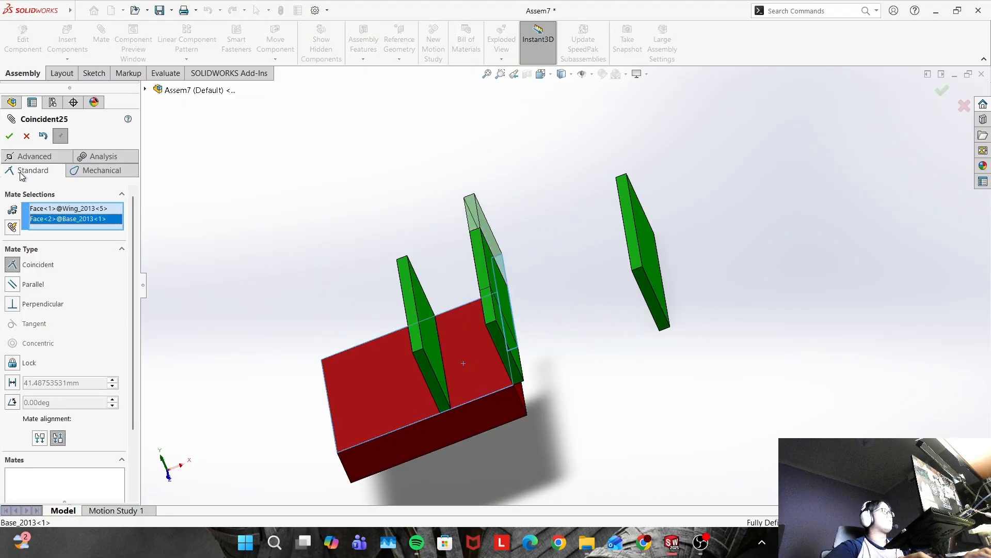
left_click(9, 136)
Try to mate the first wing copy's front end face coincident with the base's front face
left_click_drag(480, 222, 340, 148)
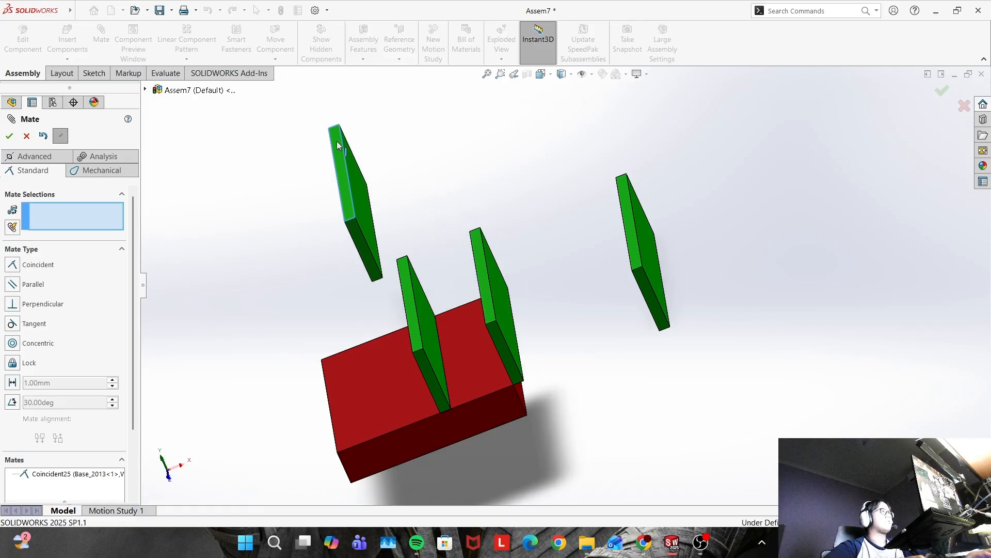
left_click(354, 242)
left_click(407, 450)
left_click(9, 136)
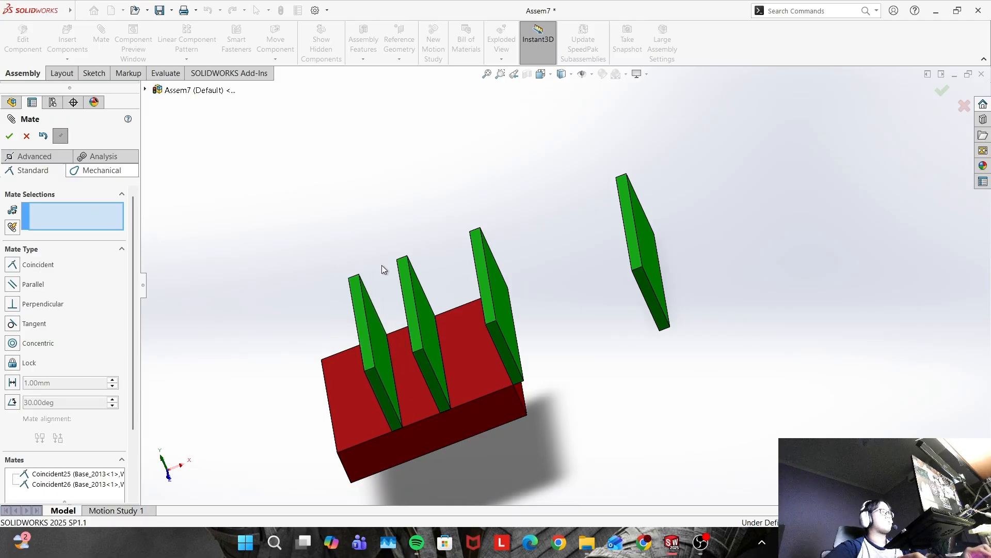
key("ctrl+z")
Mate the second wing copy's narrow bottom face coincident with the base's top face
middle_click_drag(436, 238, 473, 253)
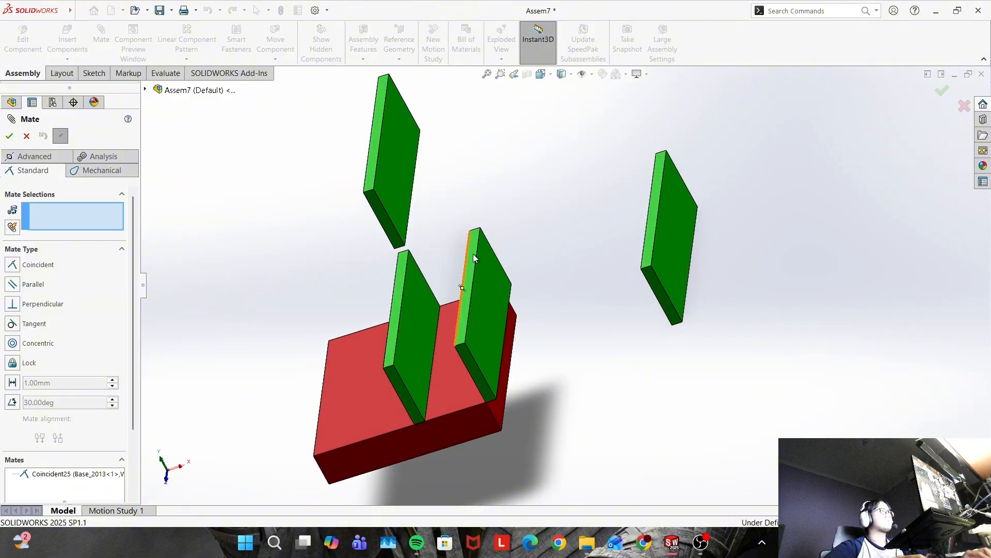
middle_click_drag(662, 281, 769, 455)
left_click(702, 326)
left_click(706, 328)
left_click(703, 317)
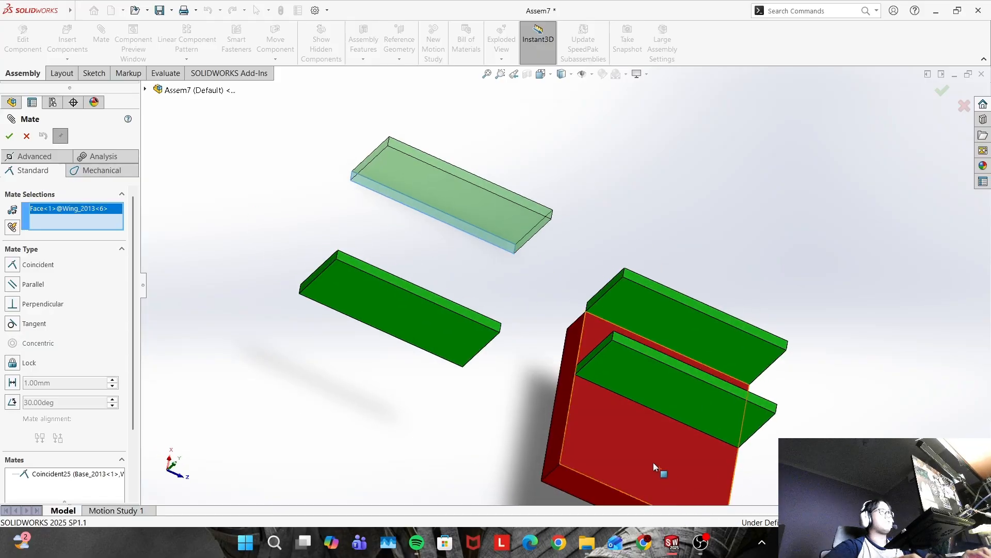
middle_click_drag(517, 194, 432, 188)
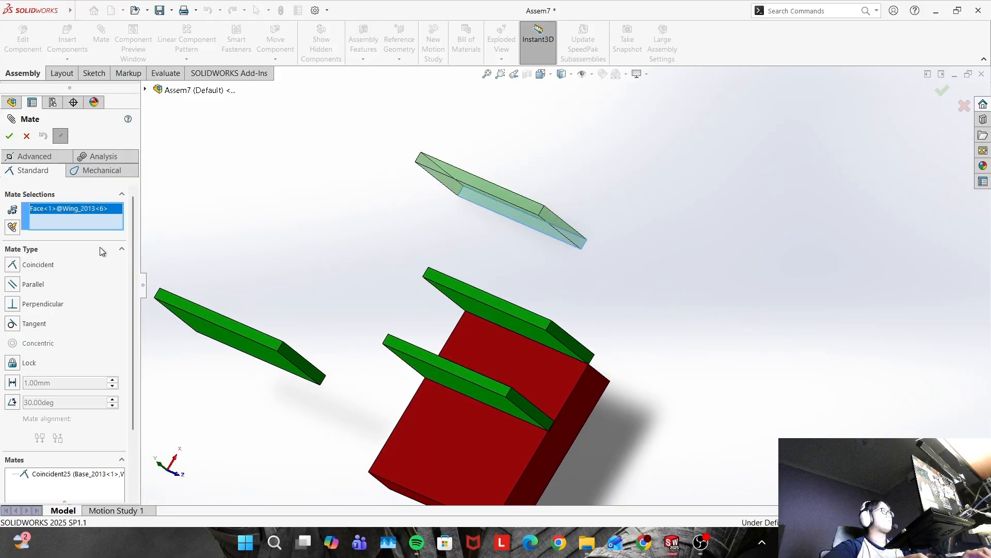
left_click(66, 263)
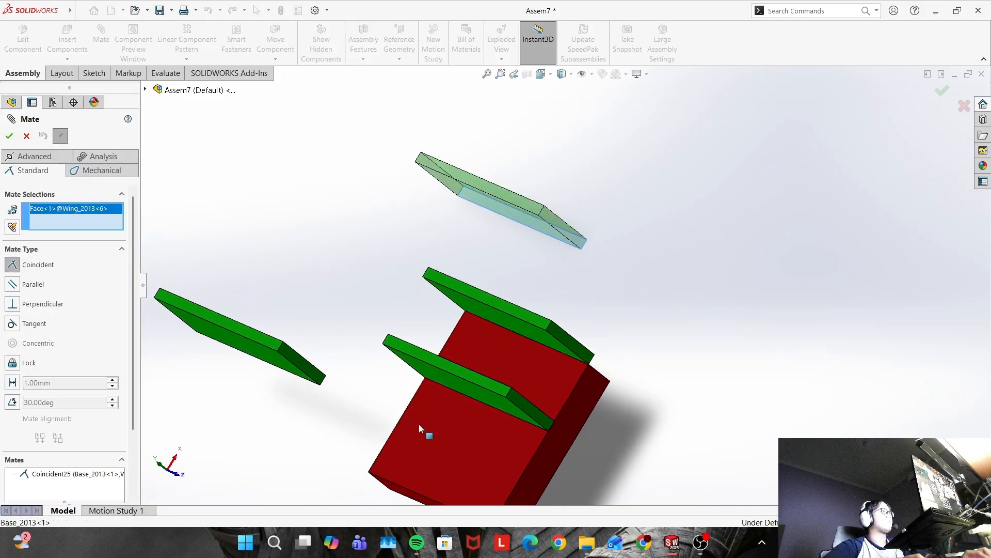
left_click(445, 431)
left_click(10, 136)
Try to mate the front end faces of the two wing copies coincident before spacing them apart
left_click_drag(375, 310, 274, 243)
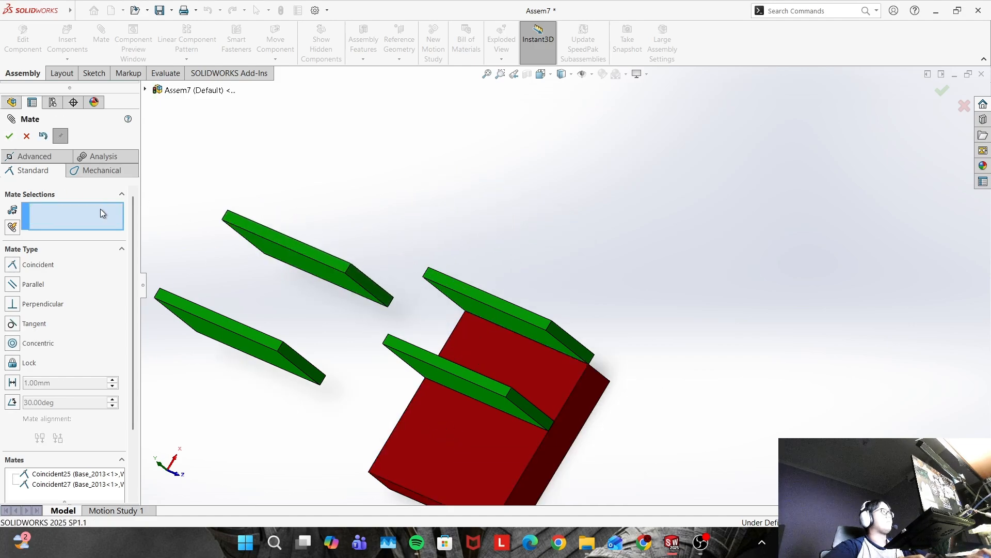
left_click(375, 294)
left_click(306, 366)
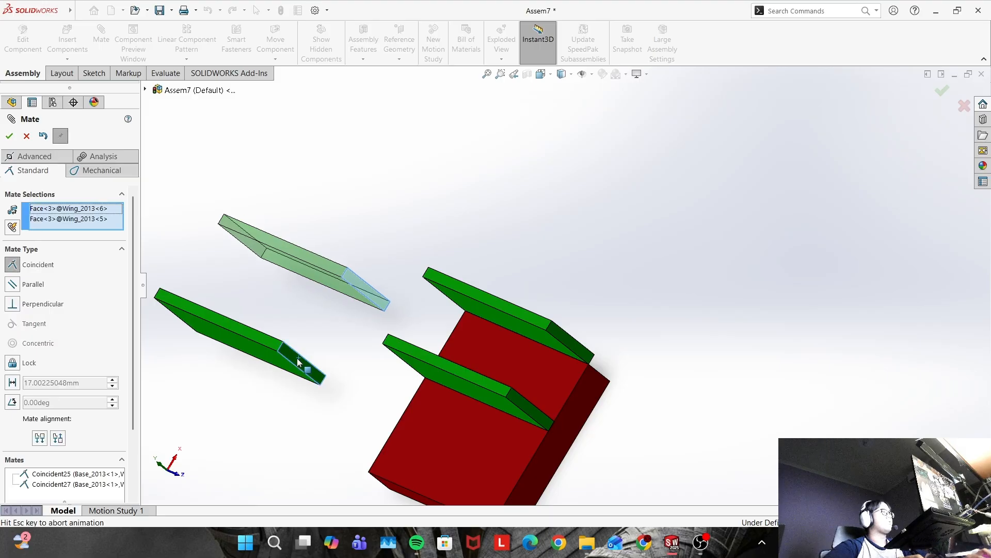
left_click(9, 136)
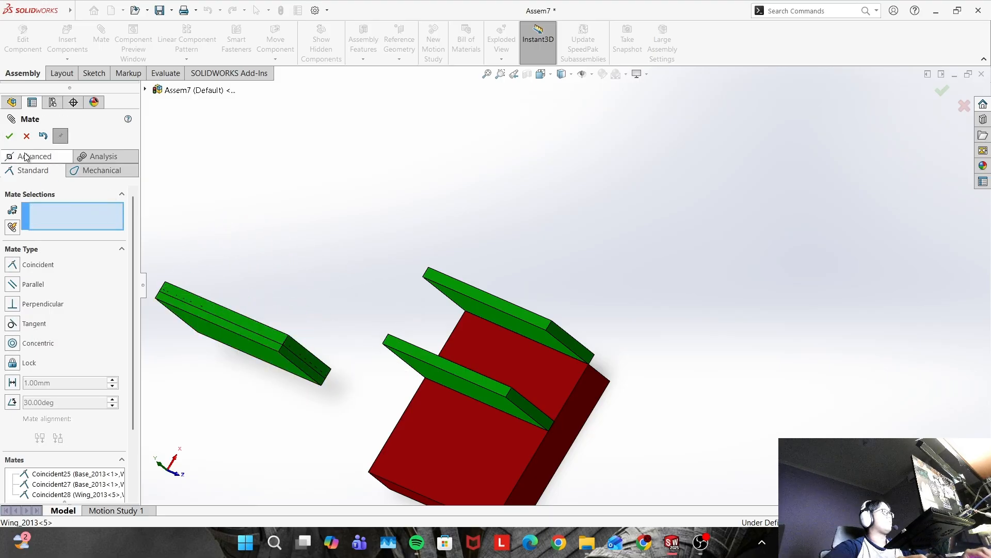
key("ctrl+z")
Add a 50 mm distance mate between the facing broad faces of the two wing copies
middle_click_drag(357, 299, 370, 248)
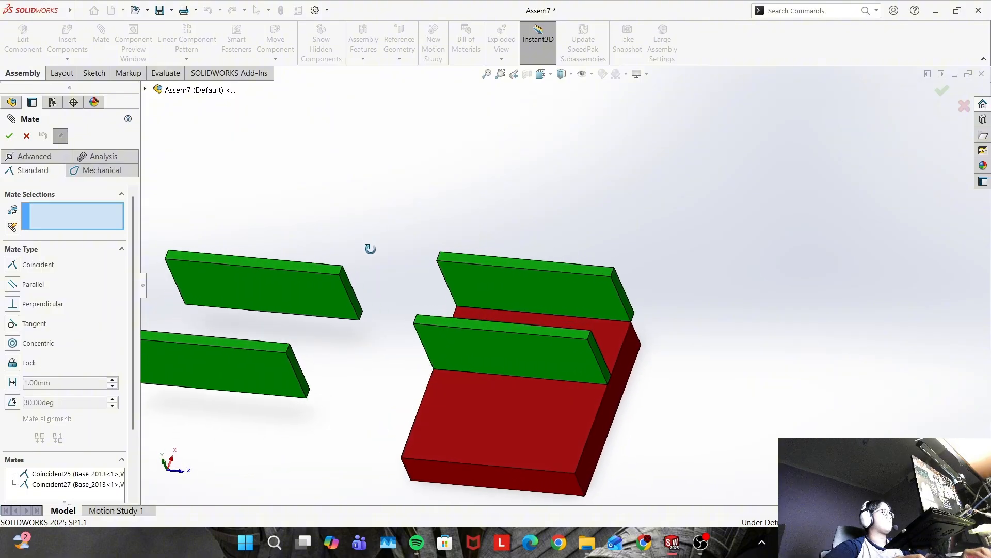
left_click(306, 293)
middle_click_drag(305, 292, 305, 332)
left_click(305, 332)
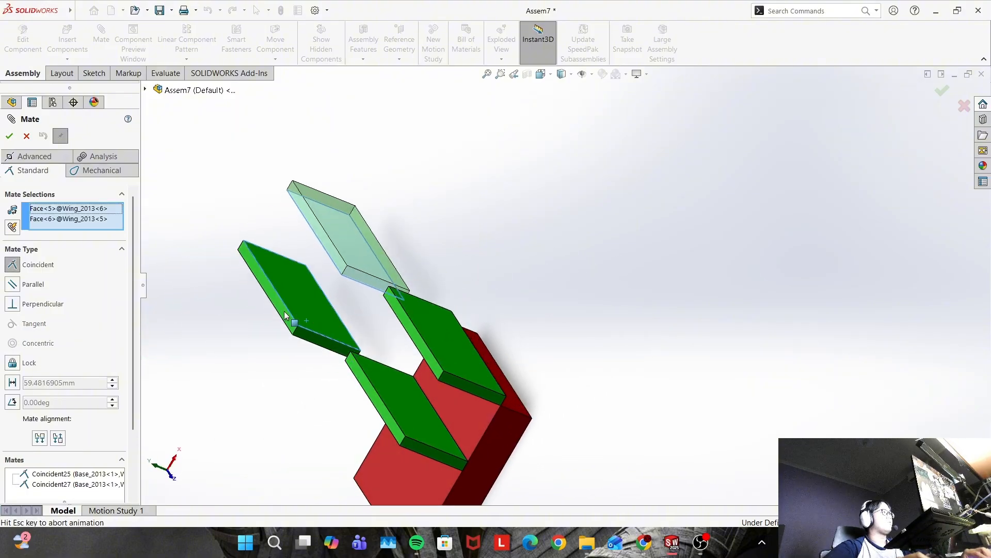
left_click(12, 383)
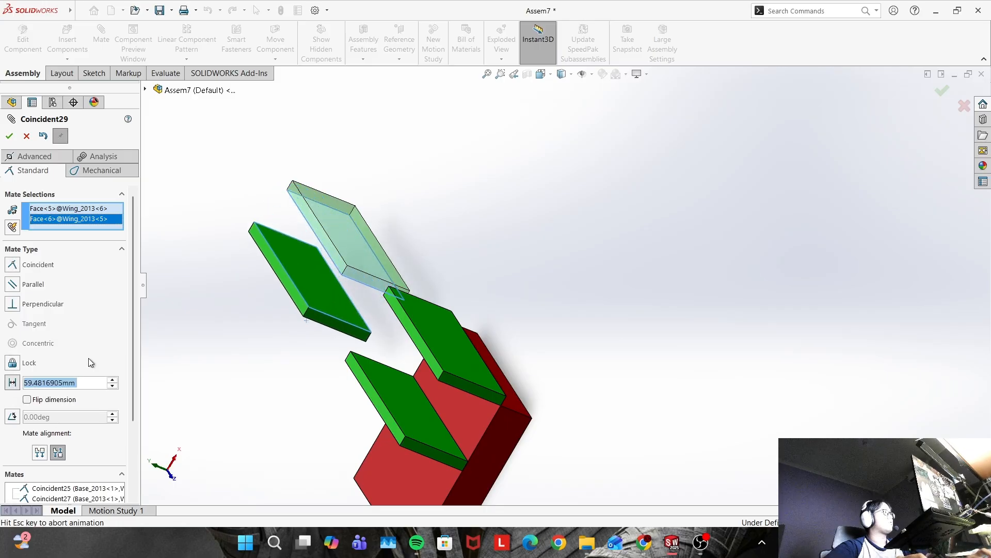
type("56")
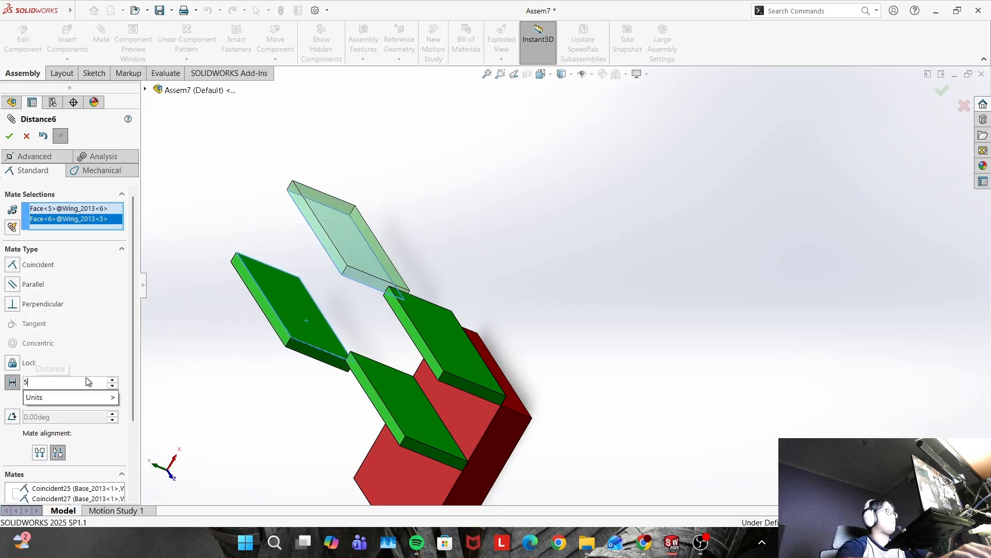
key("Return")
middle_click_drag(296, 398, 395, 305)
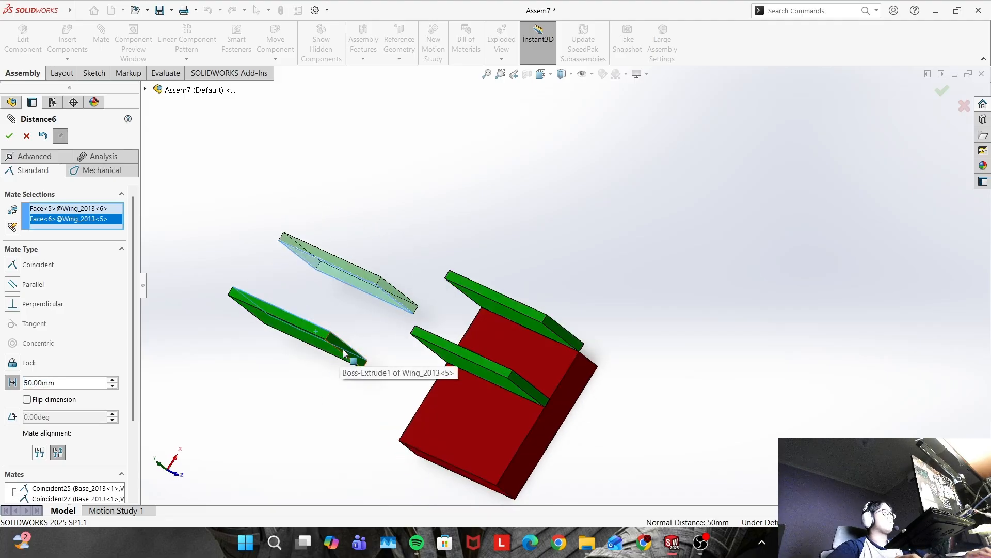
left_click(8, 137)
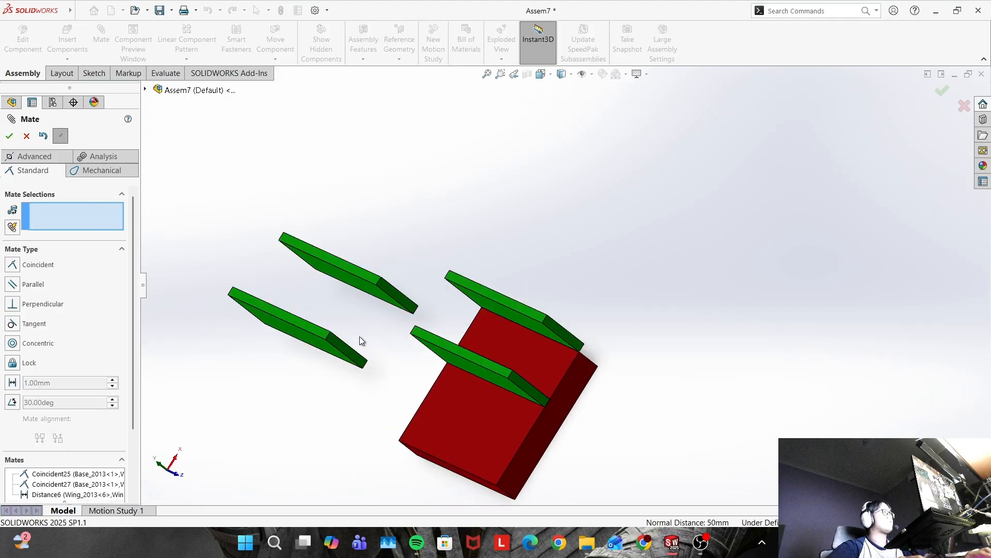
Mate the front end faces of the two wing copies coincident and slide the pair around behind the base
left_click(349, 354)
left_click(400, 293)
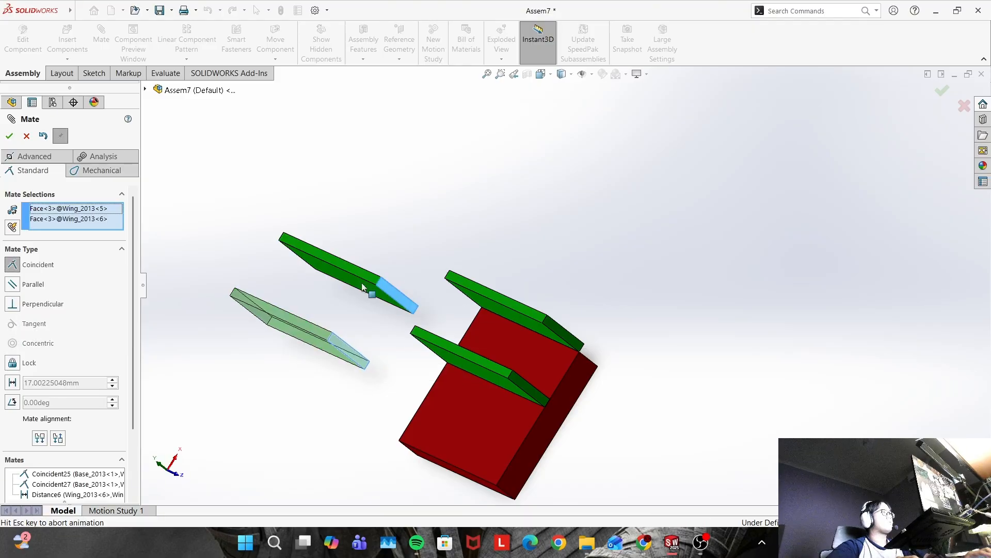
left_click(10, 136)
middle_click_drag(425, 207, 441, 279)
middle_click_drag(433, 224, 588, 230)
mouse_move(415, 258)
left_mouse_down()
mouse_move(459, 240)
mouse_move(646, 327)
mouse_move(605, 243)
mouse_move(476, 229)
mouse_move(431, 231)
mouse_move(401, 253)
left_mouse_up()
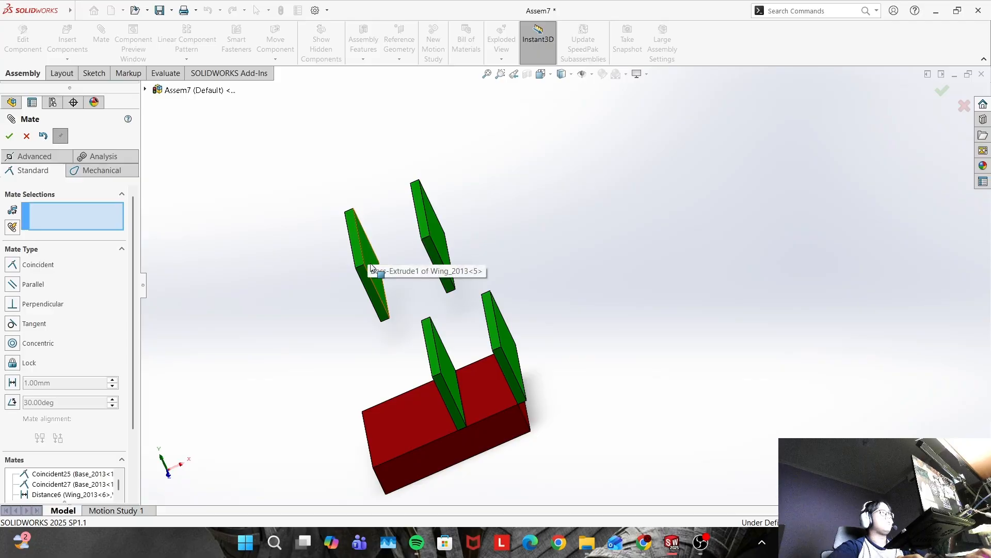
mouse_move(371, 258)
left_mouse_down()
mouse_move(358, 227)
mouse_move(366, 246)
left_mouse_up()
mouse_move(506, 262)
middle_mouse_down()
mouse_move(515, 231)
mouse_move(493, 262)
middle_mouse_up()
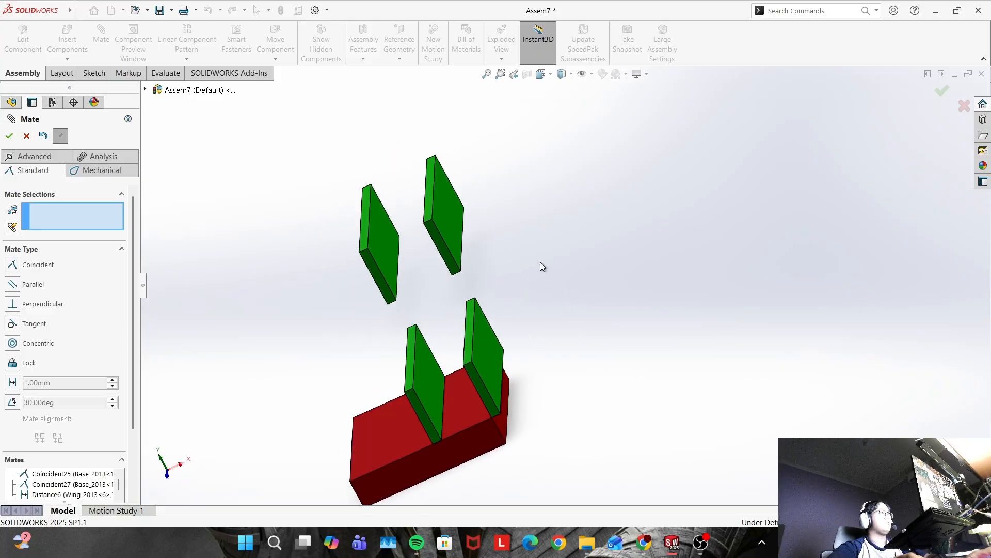
Switch to the Assem8 assembly containing the lab ring
key("alt+Tab")
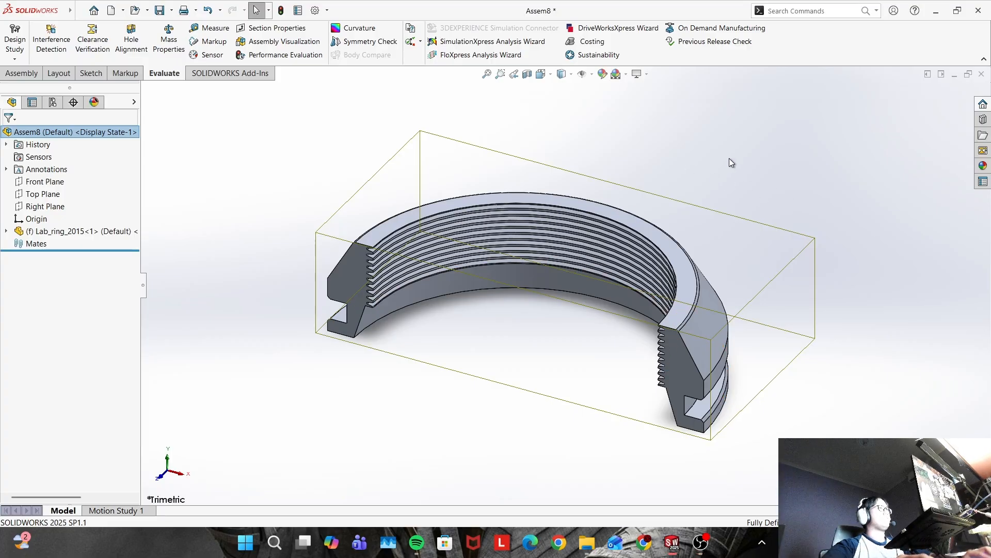
Examine the mass properties of the whole assembly relative to the default coordinate system
middle_click_drag(729, 158, 684, 147, "ctrl")
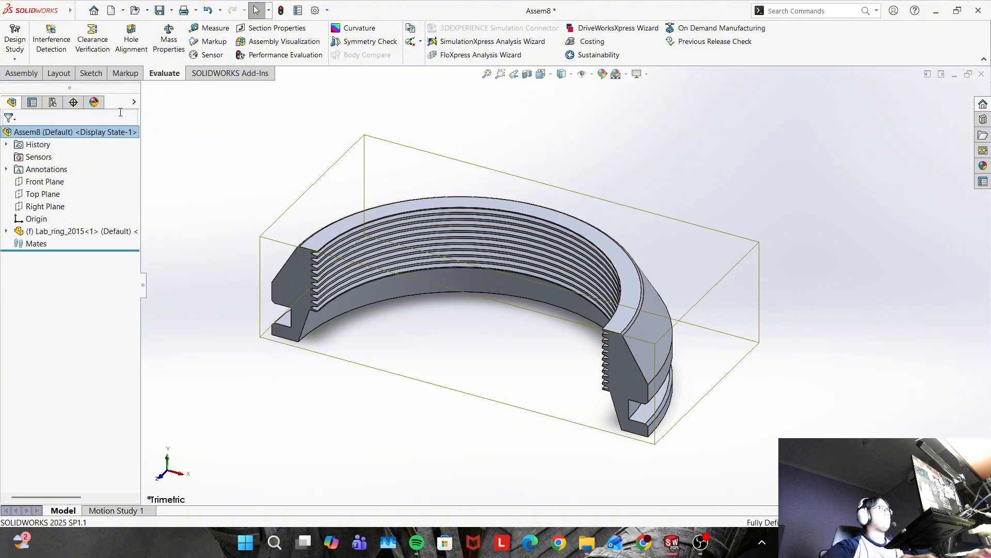
left_click(21, 73)
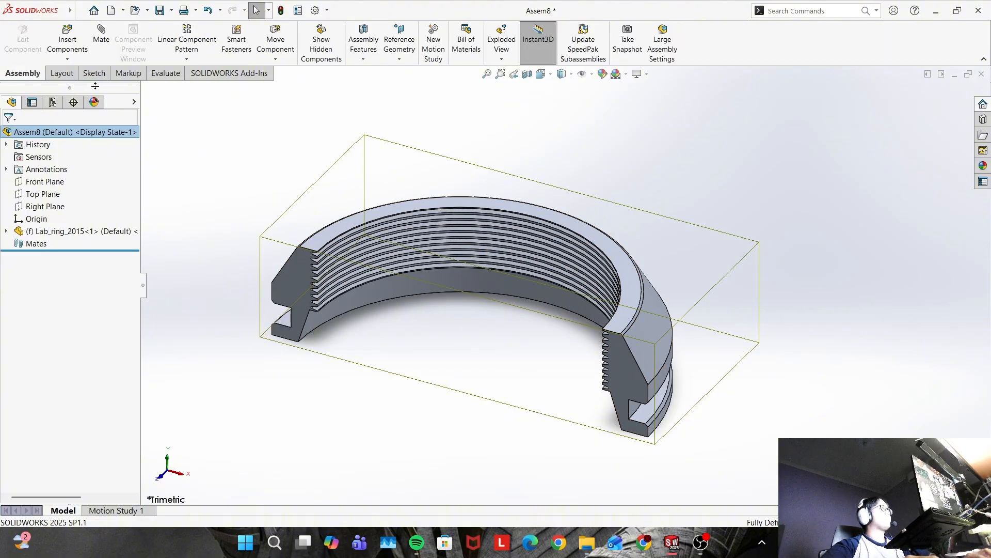
left_click(164, 73)
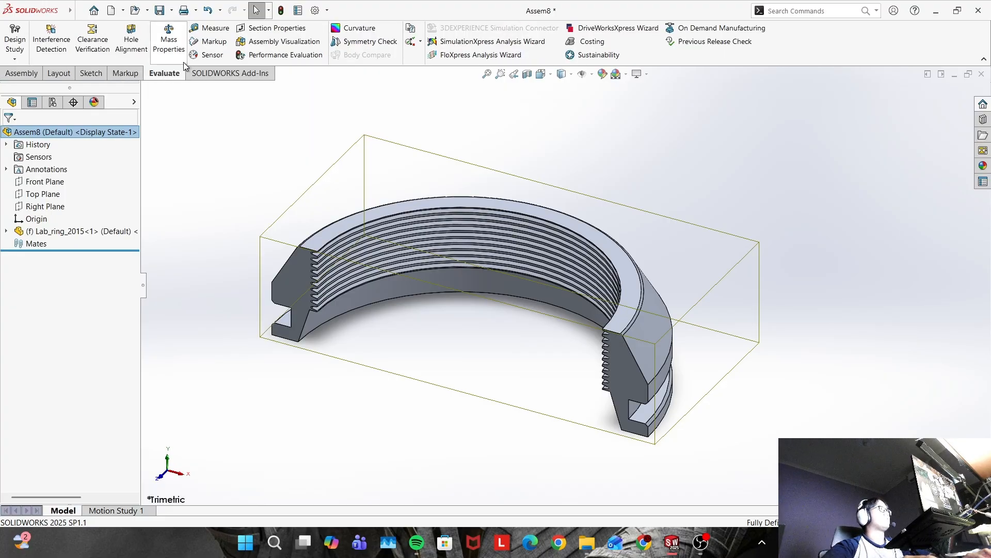
left_click(171, 31)
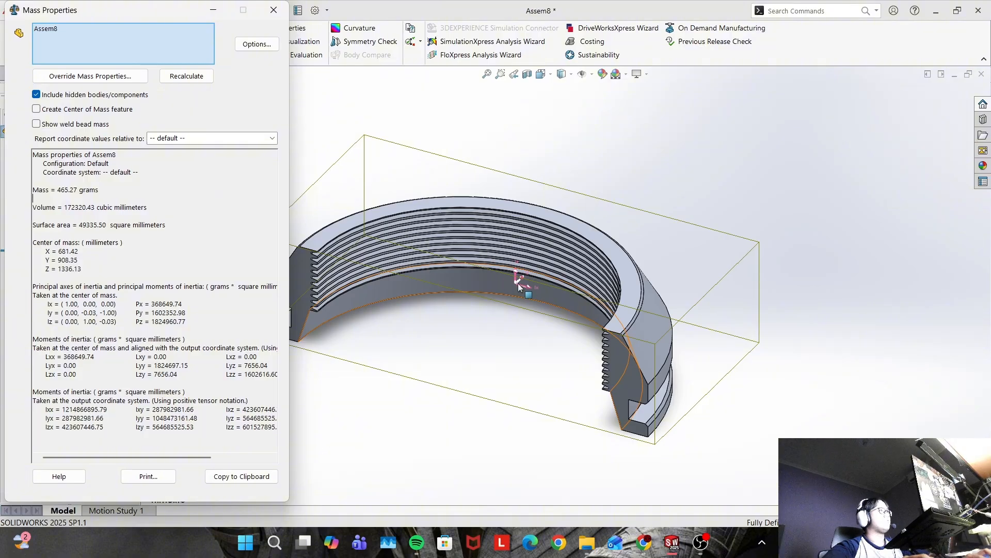
left_click(273, 10)
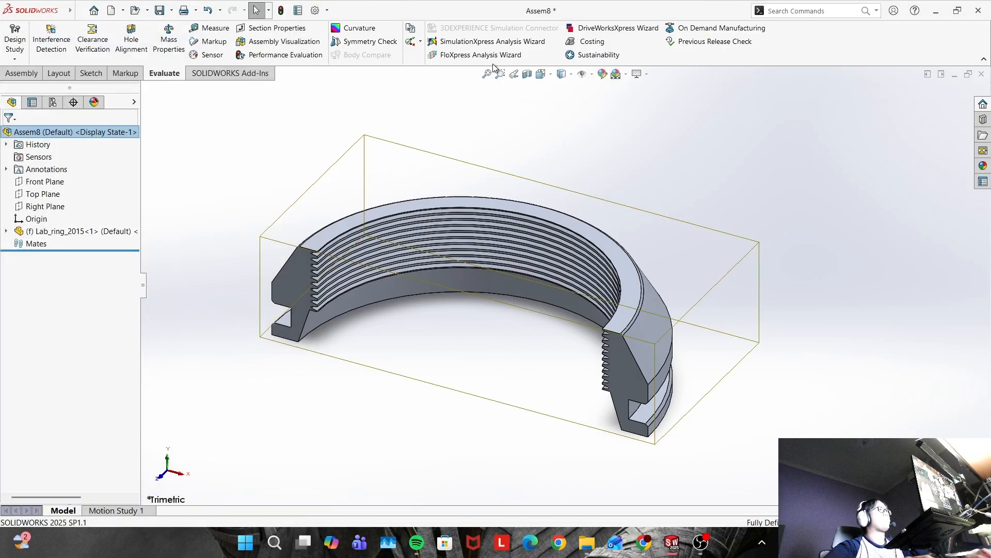
Start a coordinate system without an origin point and align its X axis with the bottom edge of the ring's cut end face
left_click(16, 74)
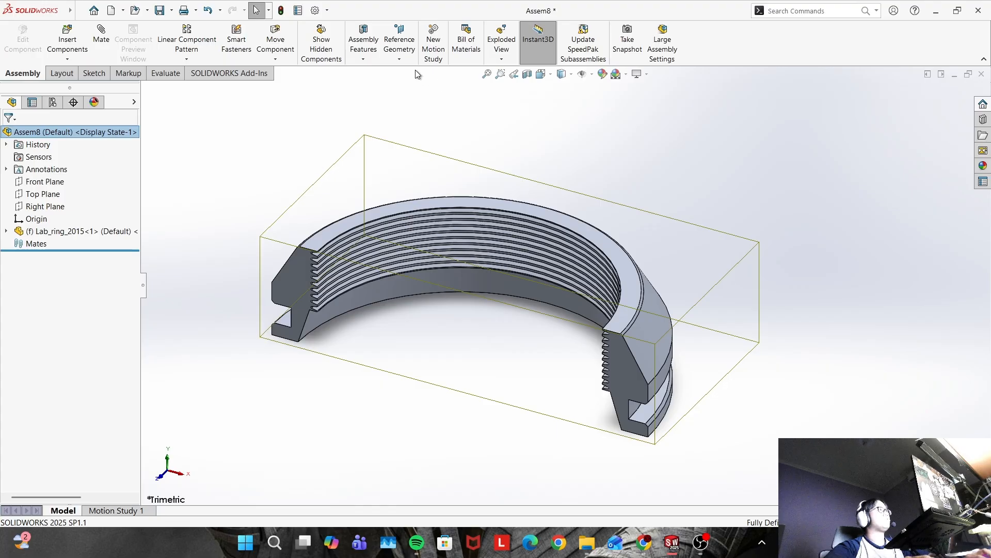
left_click(400, 61)
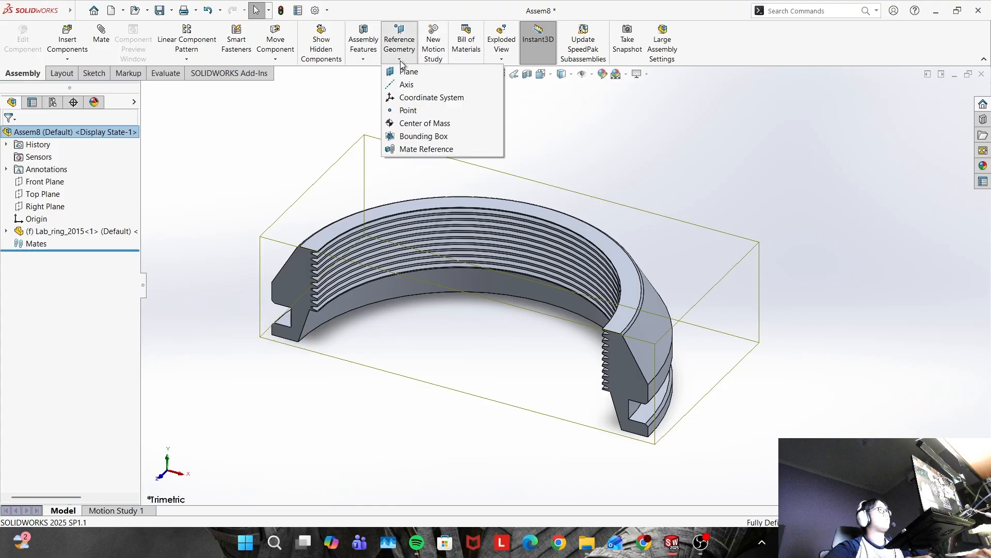
left_click(429, 98)
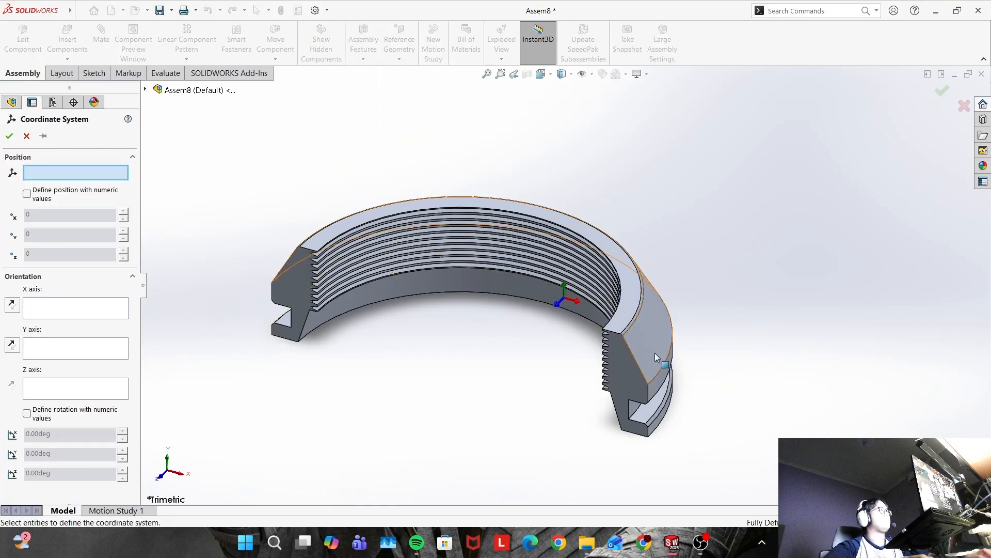
scroll(627, 443, "down", 3)
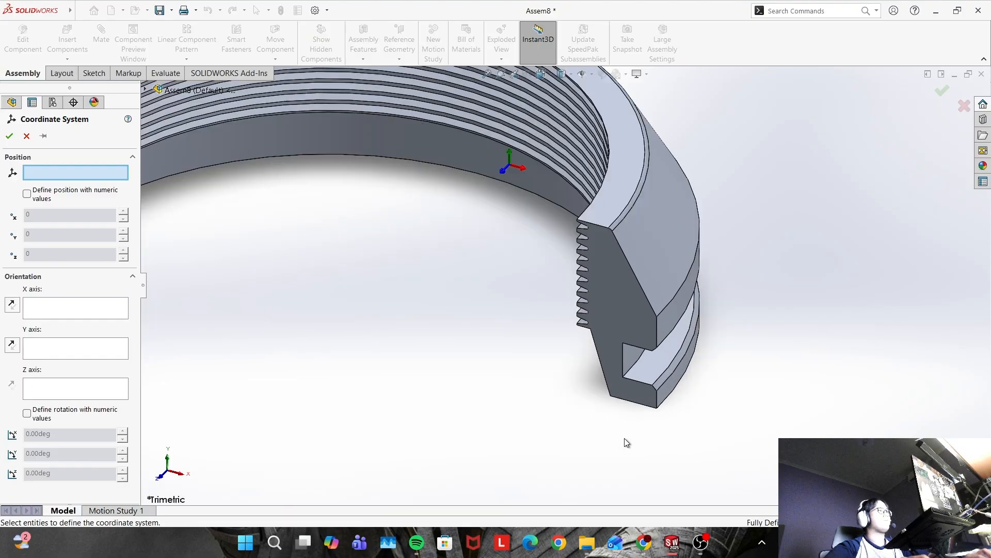
left_click(71, 311)
scroll(603, 398, "down", 2)
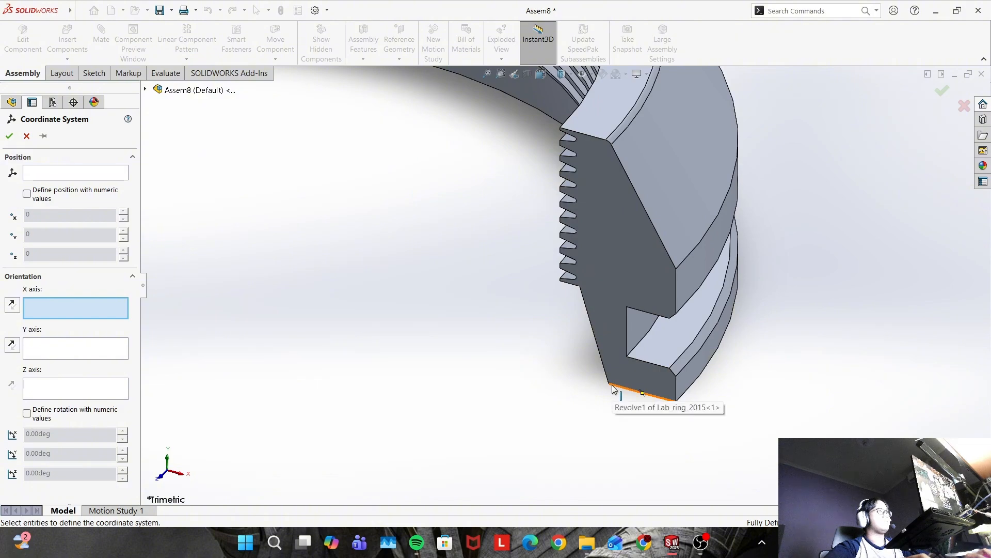
left_click(613, 387)
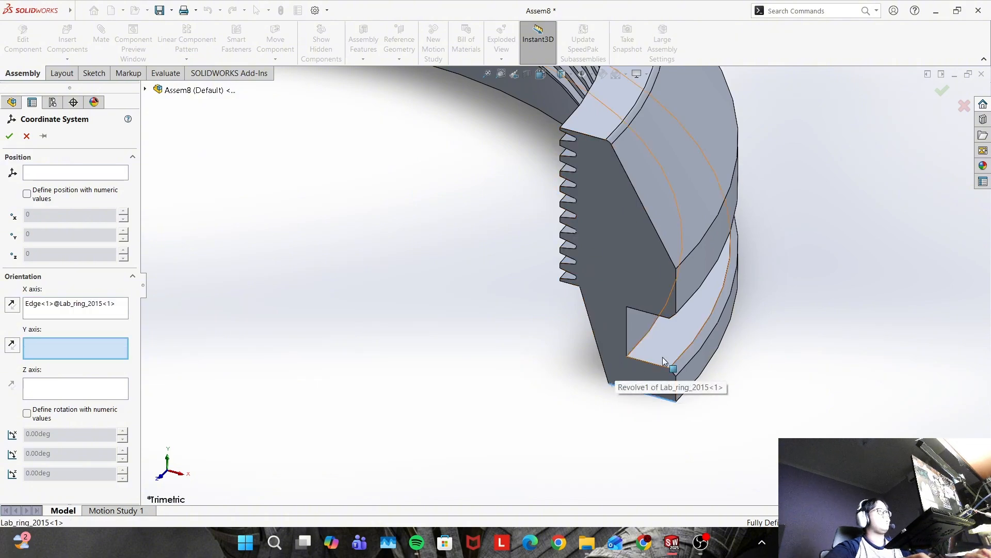
Set the Y axis to the curved inner bottom edge and the Z axis to the slanted inner edge, and accept the coordinate system
middle_click_drag(662, 358, 705, 315)
left_click(580, 374)
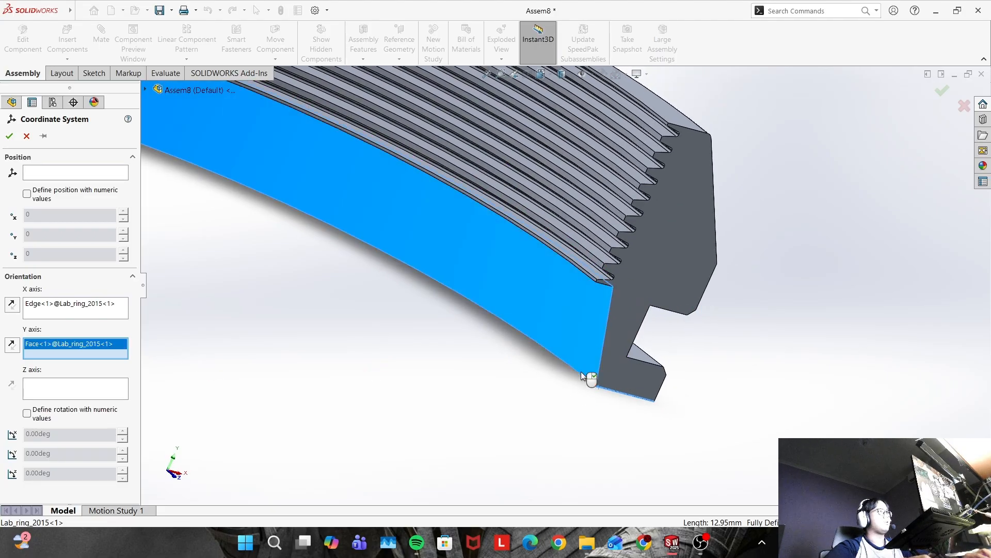
left_click(582, 358)
left_click(599, 380)
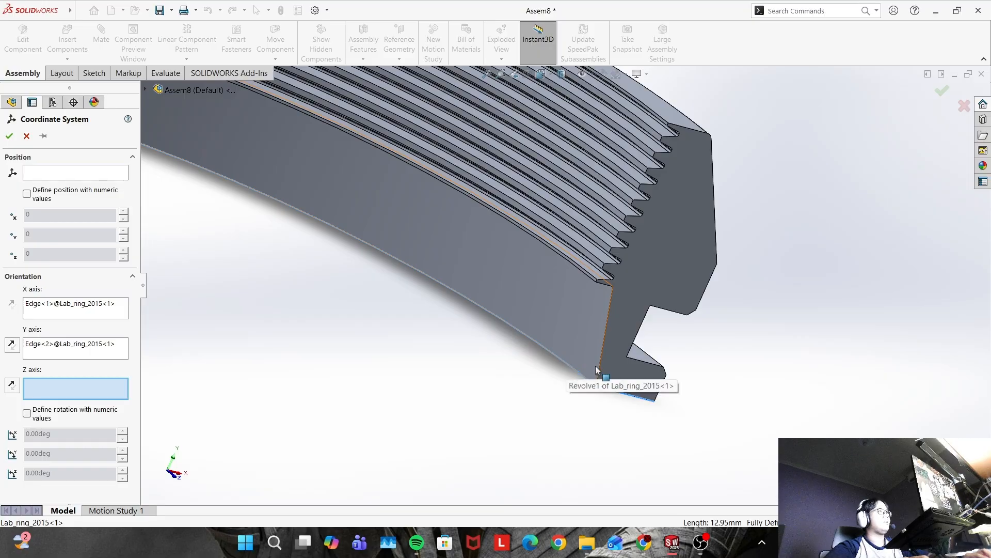
left_click(600, 367)
middle_click_drag(697, 321, 649, 343)
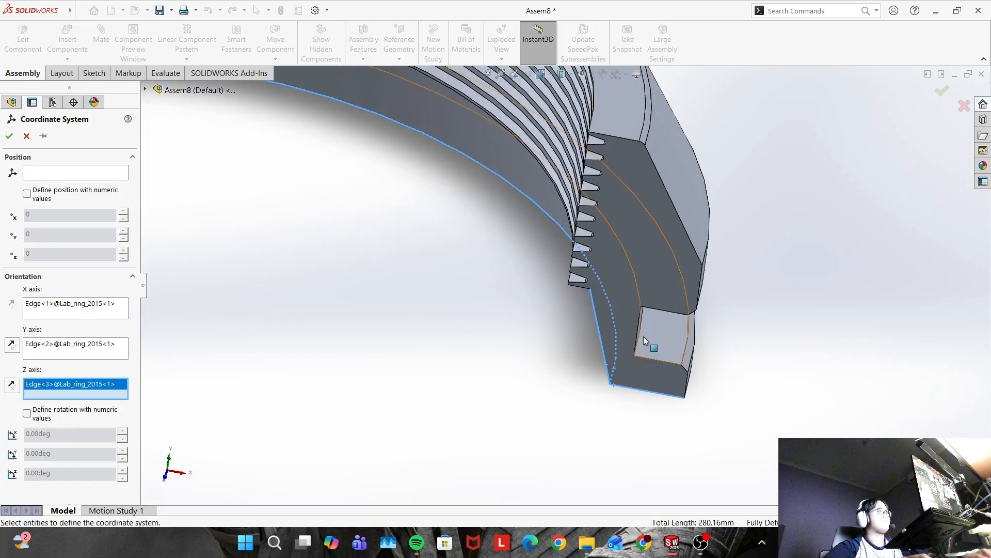
left_click(10, 136)
Undo the coordinate system that was created without an origin vertex
middle_click_drag(551, 376, 561, 309)
left_click(30, 255)
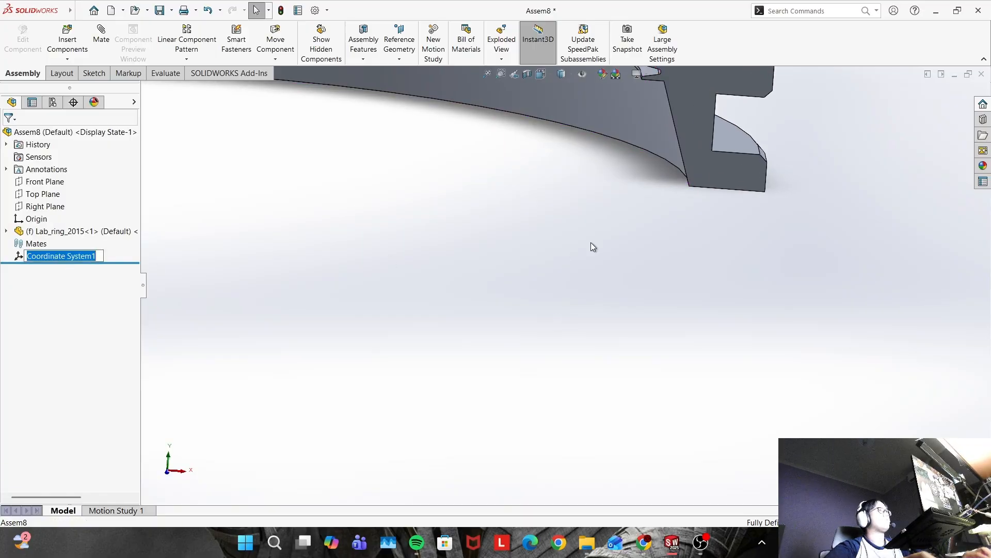
left_click(88, 311)
middle_click_drag(356, 259, 319, 281)
key("ctrl+z")
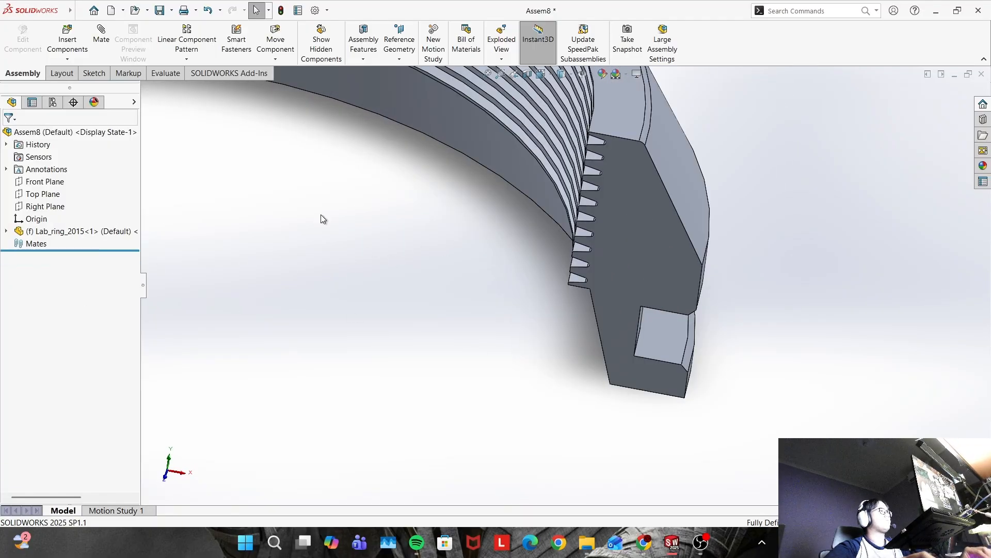
Start a coordinate system at the lower inner vertex of the ring's cut end, with the X axis along the end face's bottom edge
left_click(399, 59)
left_click(429, 97)
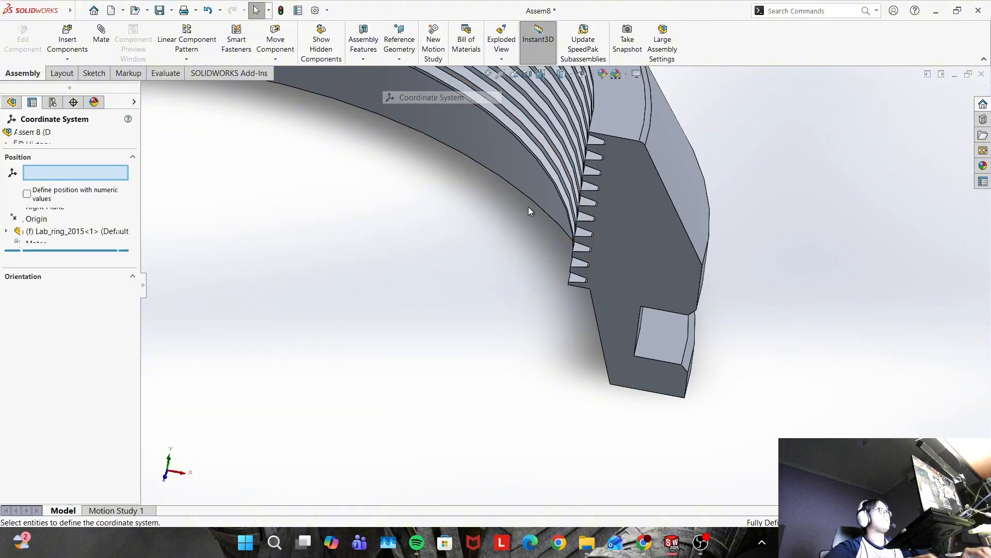
left_click(610, 385)
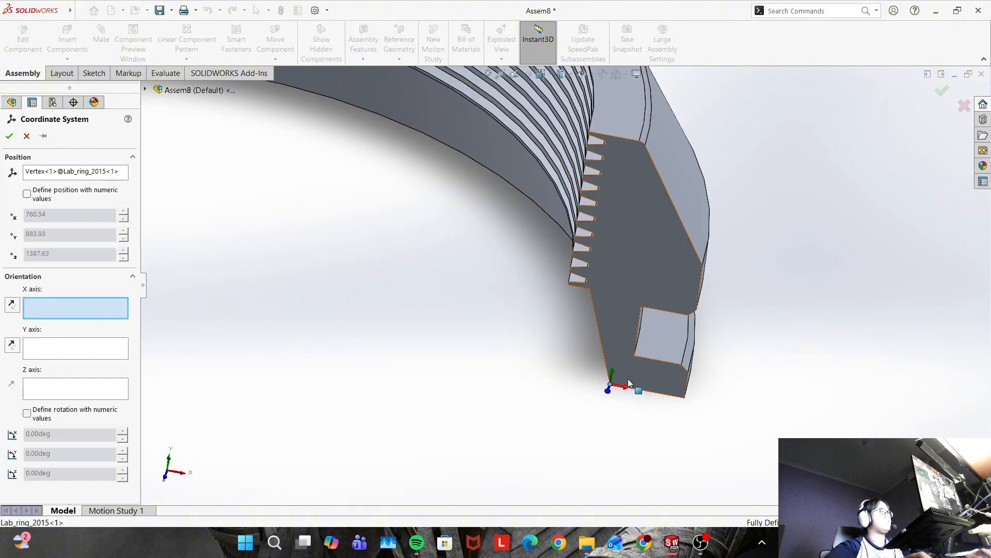
left_click(642, 391)
Set the Y axis to the curved inner bottom edge and the Z axis to the slanted inner edge, and finish the vertex-based coordinate system
middle_click_drag(626, 380, 585, 355)
left_click(594, 343)
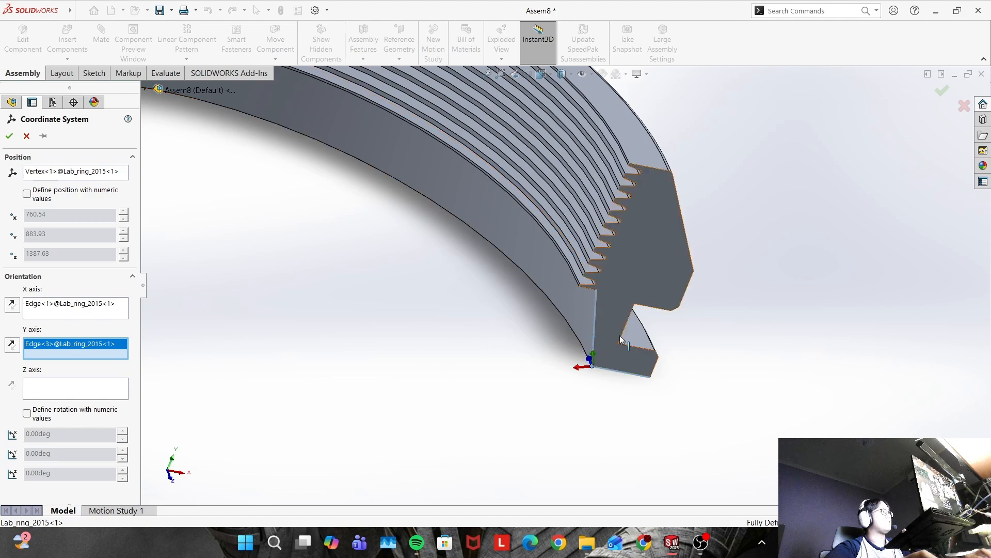
left_click(581, 347)
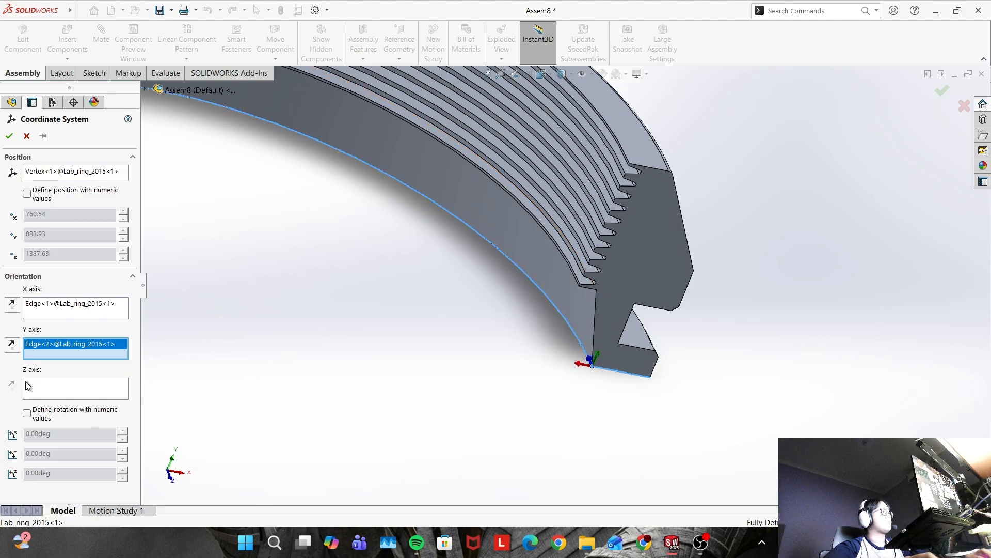
left_click(28, 386)
left_click(594, 345)
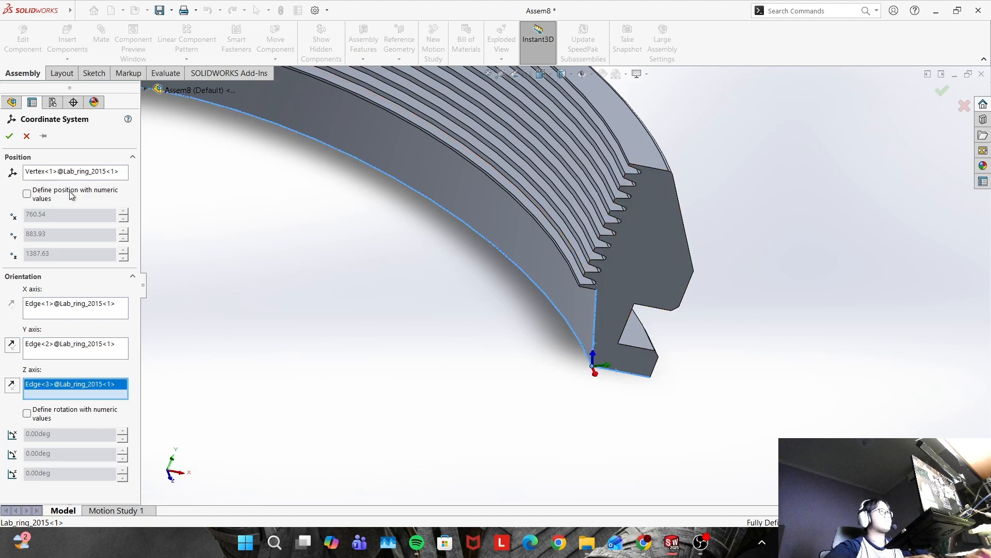
left_click(9, 136)
middle_click_drag(555, 346, 534, 335)
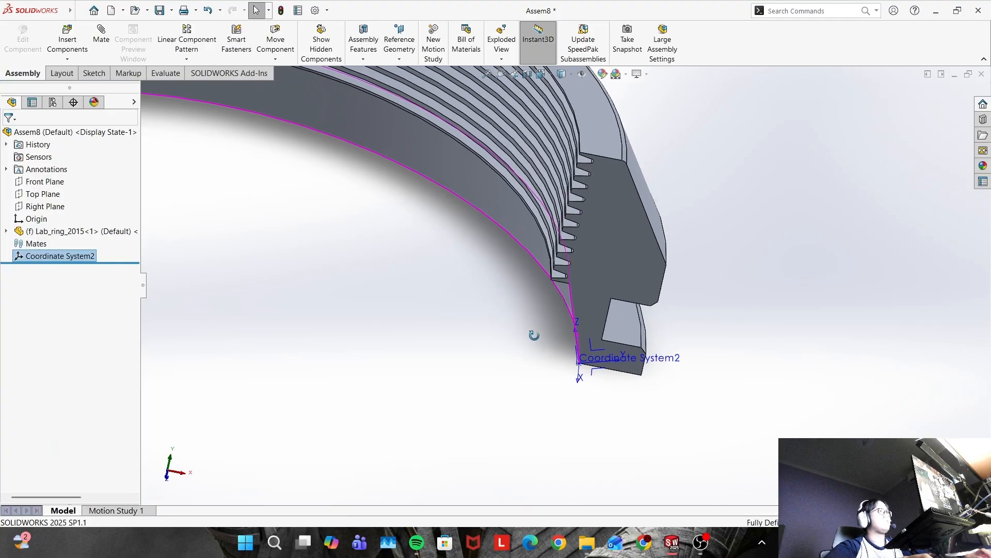
scroll(656, 377, "down", 3)
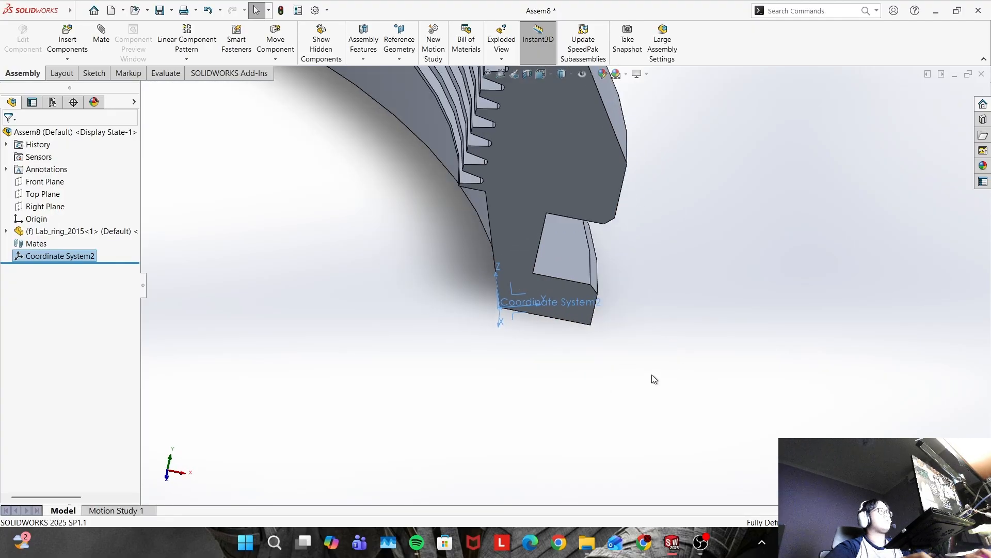
scroll(423, 281, "down", 1)
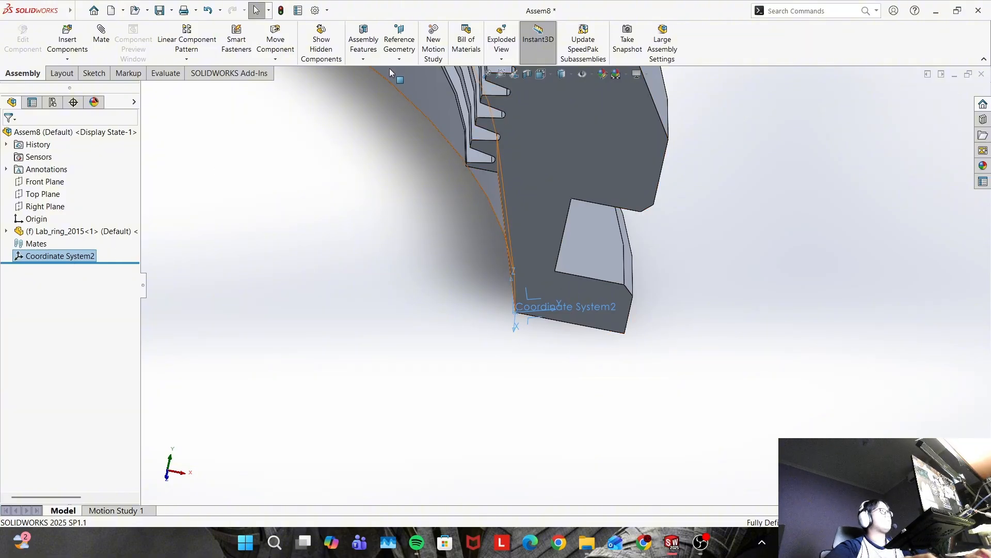
Evaluate the assembly's mass properties with coordinate values reported relative to Coordinate System2
left_click(140, 76)
left_click(165, 74)
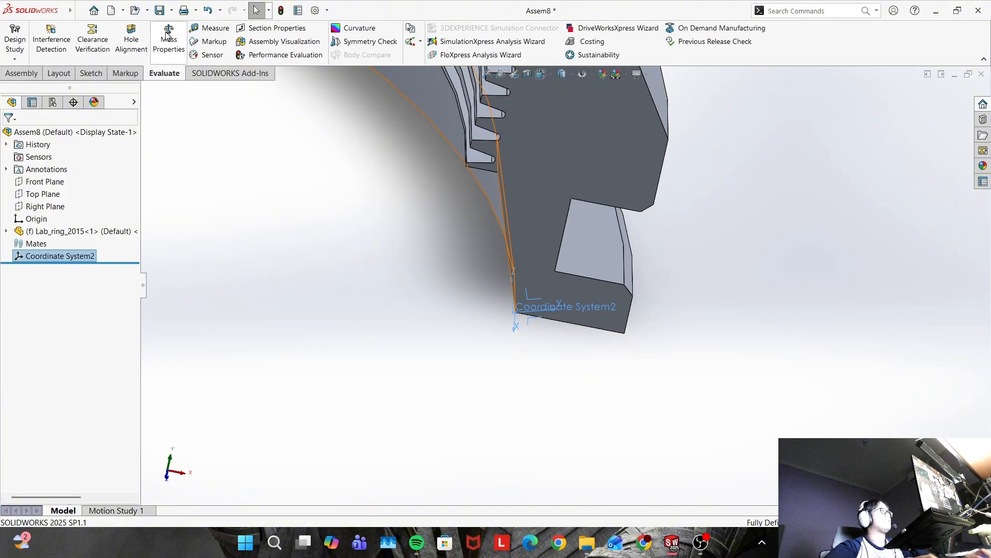
left_click(169, 41)
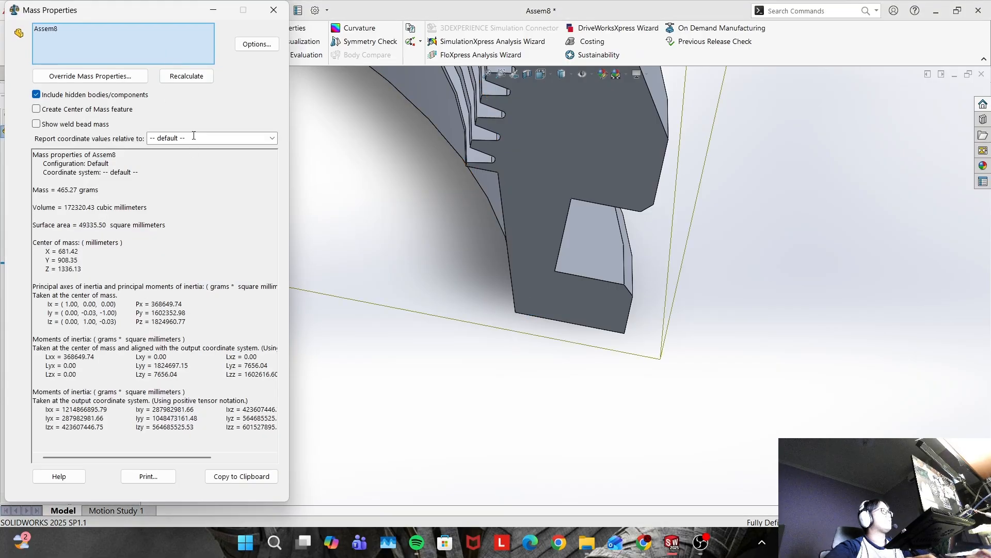
left_click(271, 142)
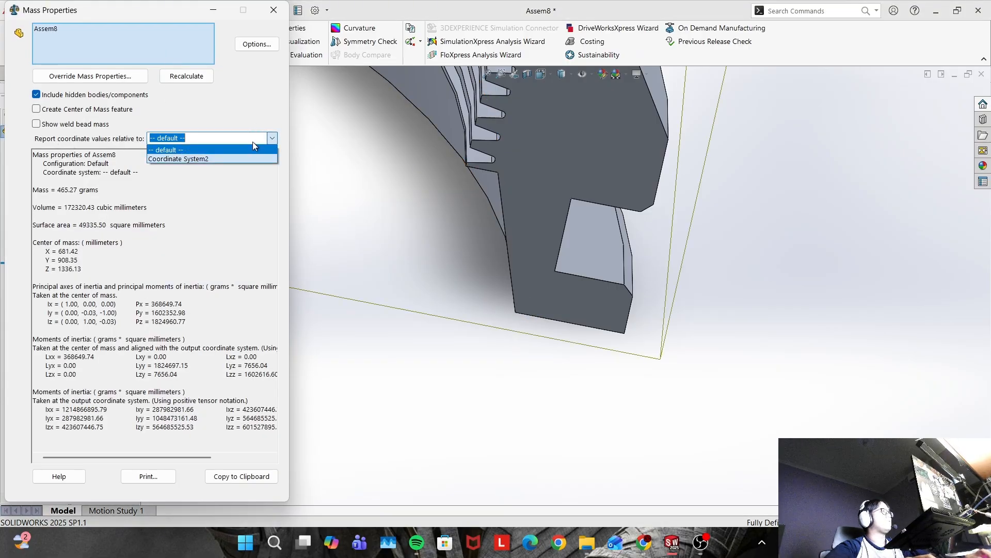
left_click(207, 158)
left_click(226, 139)
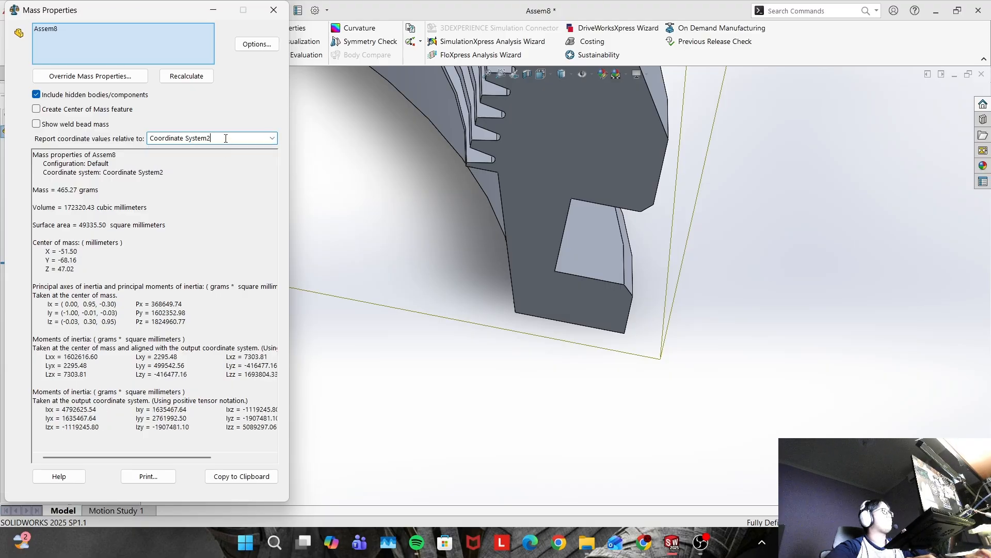
Compare the center of mass reported relative to the default system and Coordinate System2, and close the mass properties
left_click(273, 138)
left_click(246, 149)
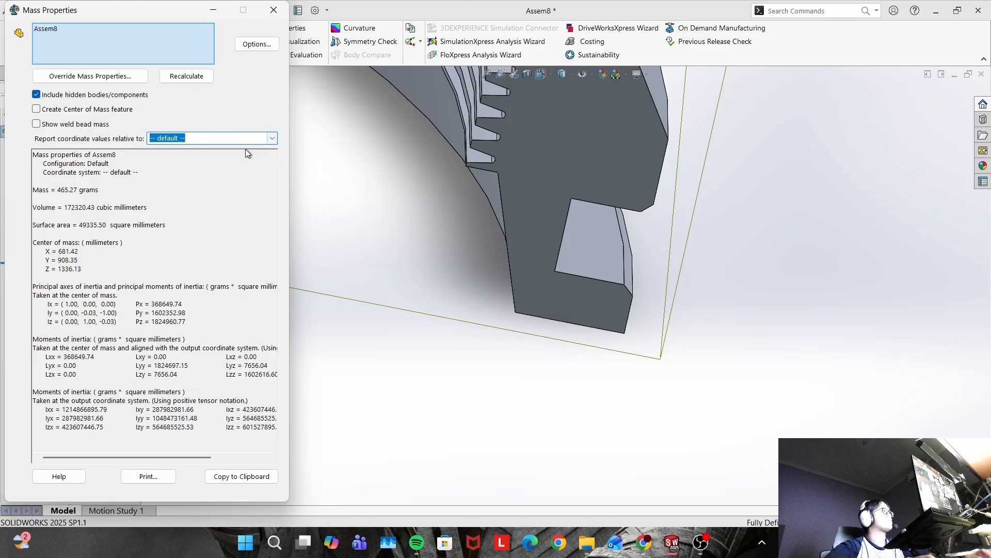
left_click(272, 139)
left_click(256, 159)
left_click(272, 138)
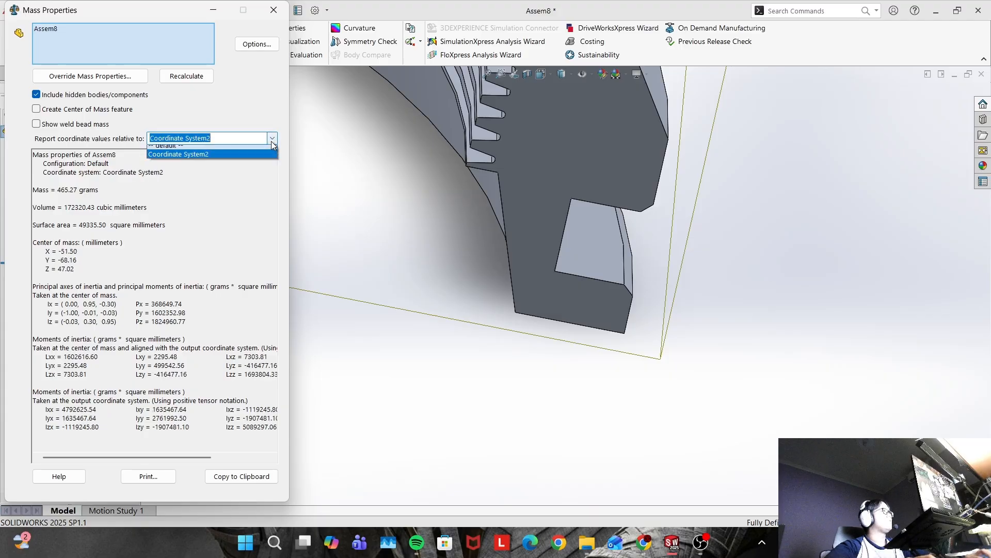
left_click(255, 151)
left_click(274, 10)
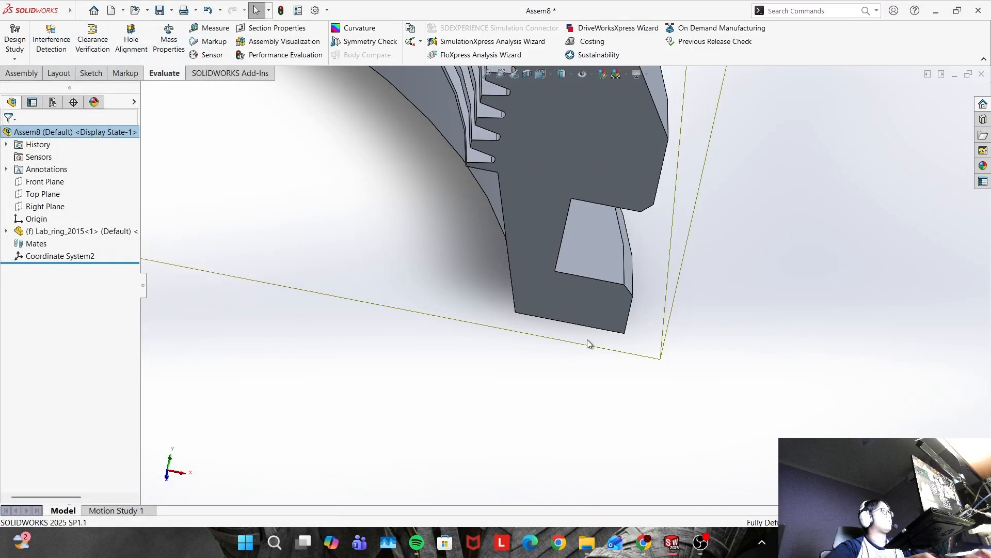
Start another coordinate system with its origin at the lower inner vertex of the ring's opposite cut end
scroll(609, 314, "up", 3)
left_click(21, 73)
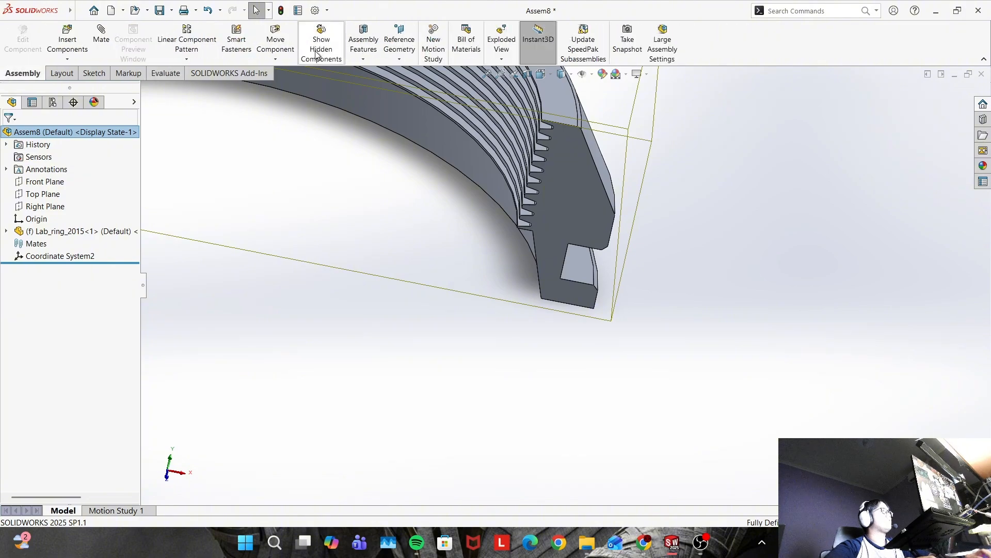
left_click(398, 58)
left_click(405, 97)
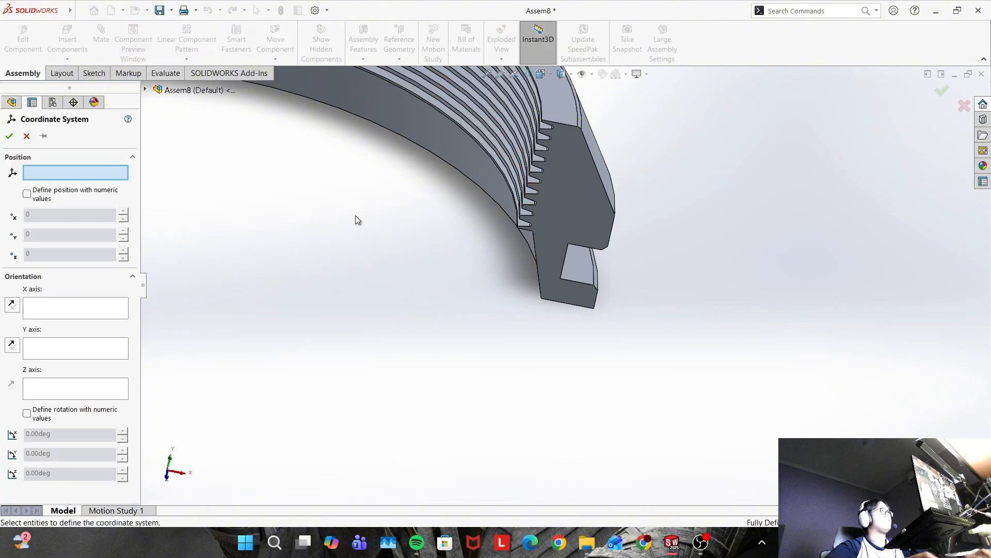
middle_click_drag(355, 215, 534, 317)
scroll(423, 307, "down", 3)
scroll(439, 304, "down", 2)
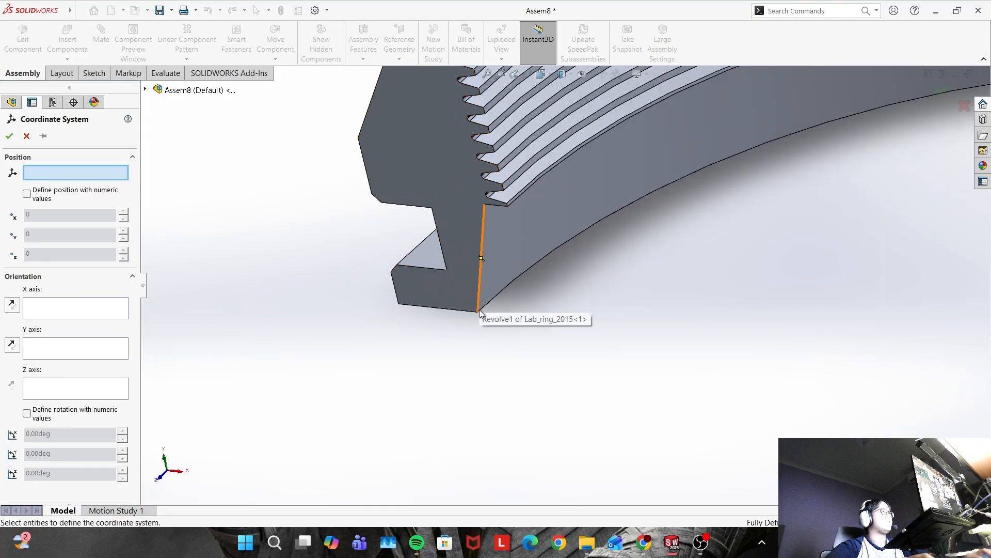
left_click(477, 313)
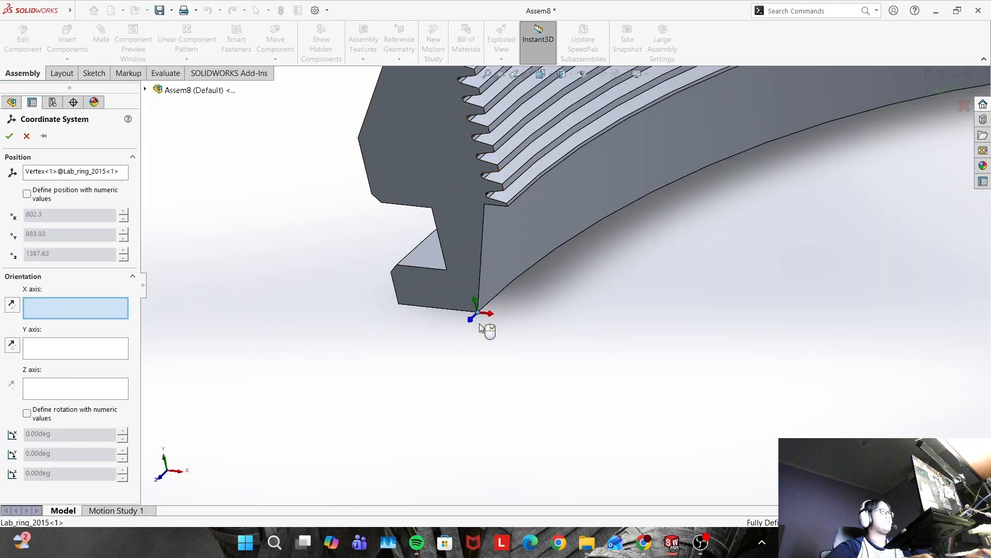
Align the Y axis to the end face's bottom edge, X to the curved inner bottom edge and Z to the slanted inner edge, and finish the coordinate system
left_click(430, 306)
left_click(429, 305)
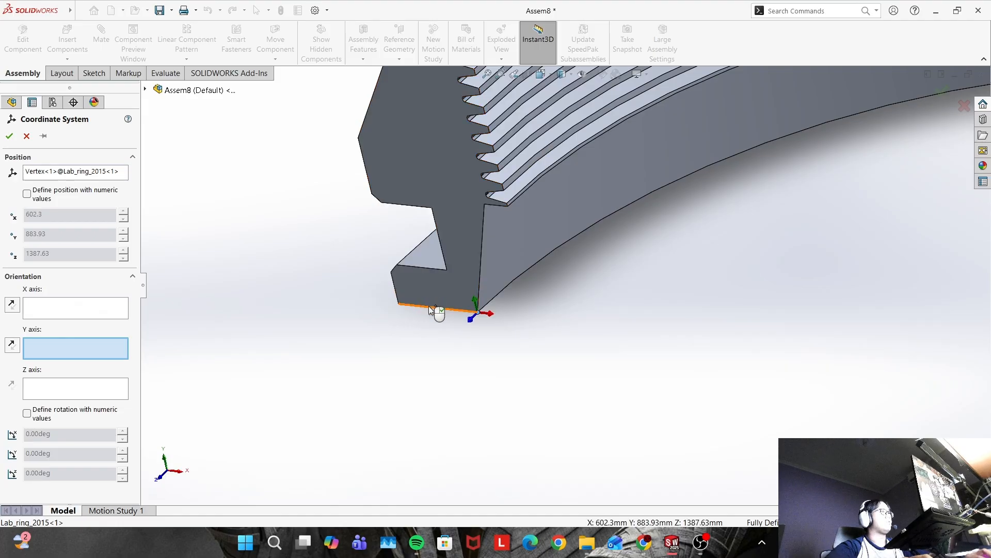
left_click(437, 307)
left_click(501, 293)
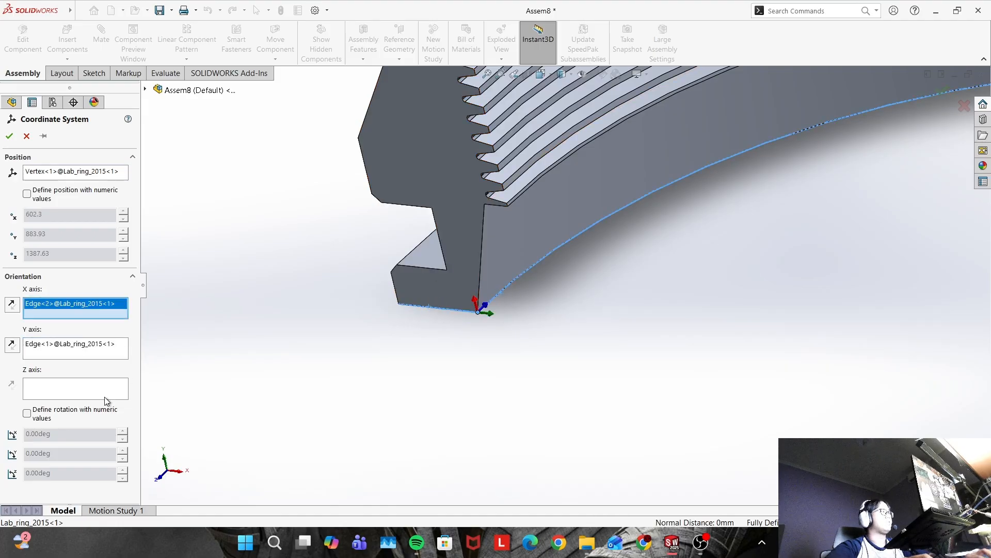
left_click(104, 396)
left_click(481, 282)
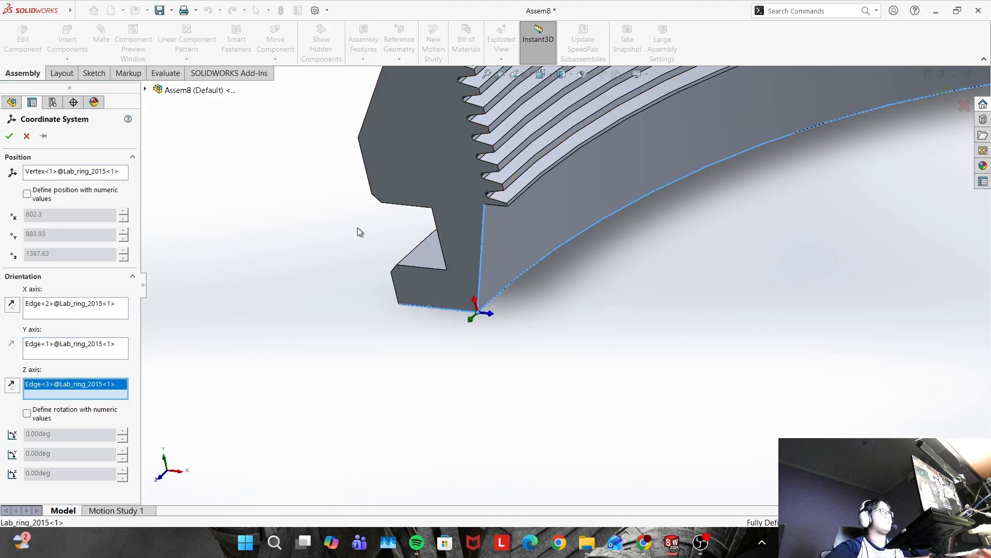
left_click(9, 135)
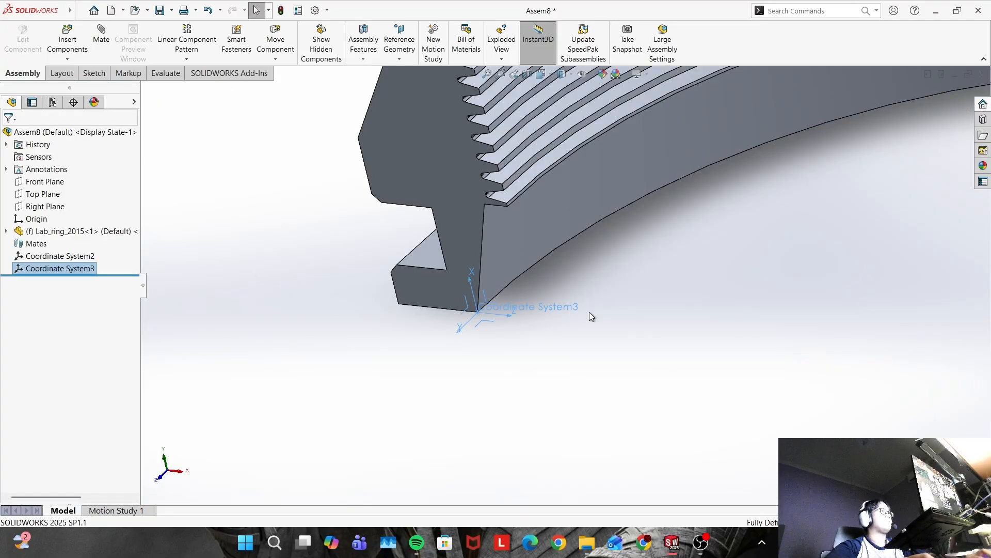
Rename the new coordinate system at the opposite cut end as a
scroll(534, 313, "down", 1)
scroll(568, 282, "up", 1)
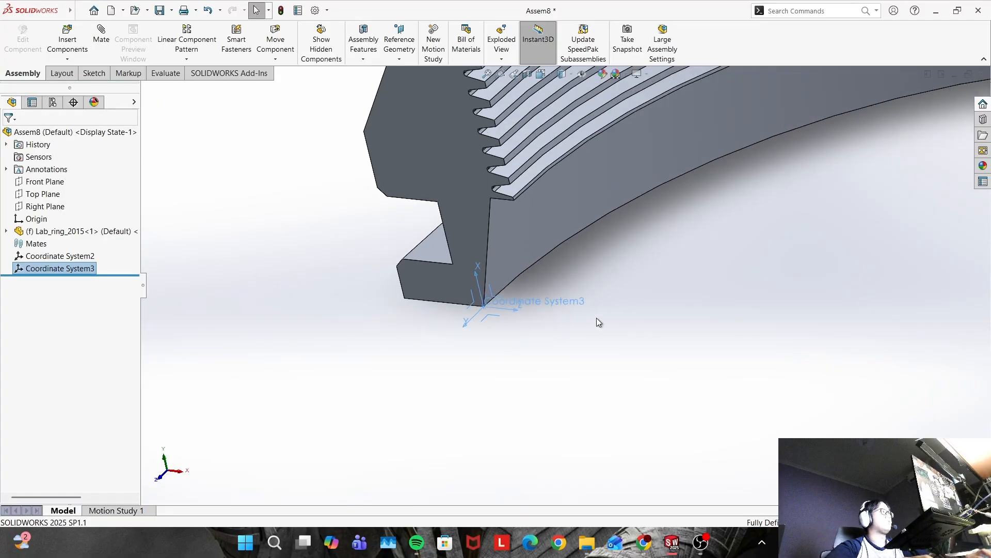
left_click(52, 268)
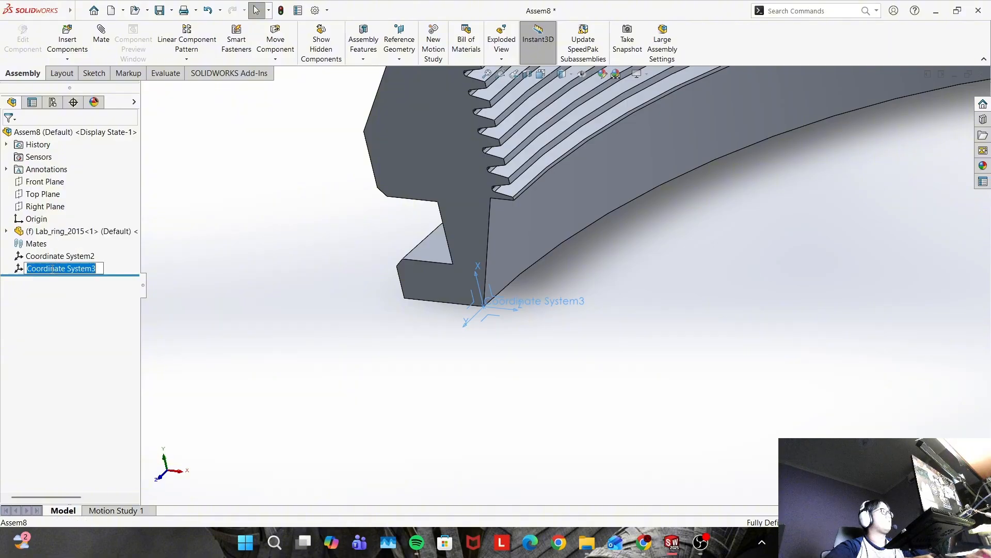
type("a")
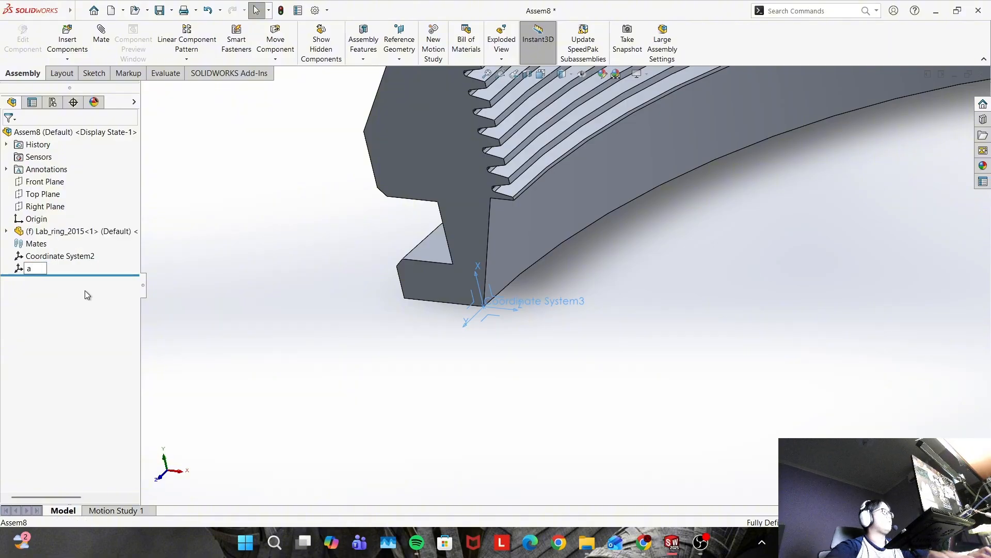
key("Return")
left_click(84, 290)
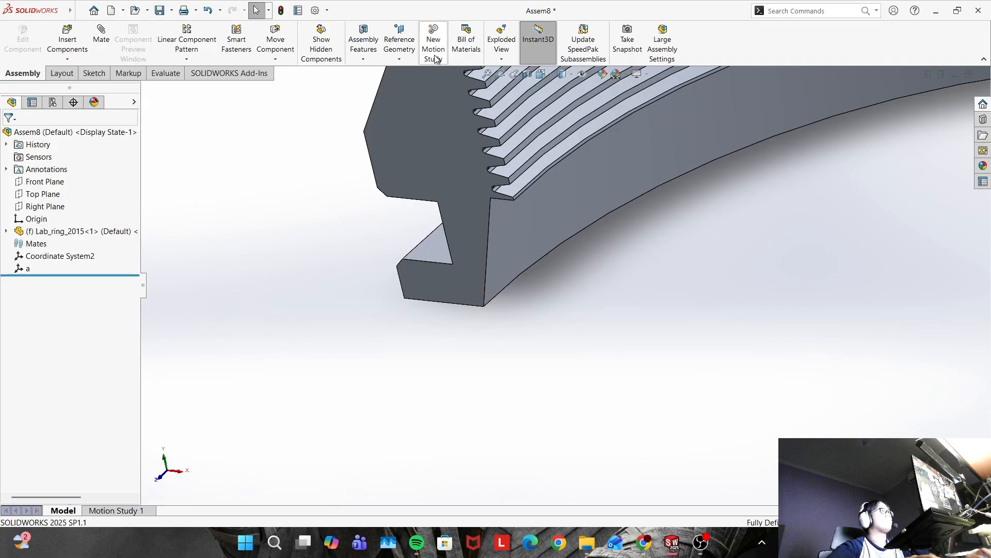
Evaluate the assembly's mass properties with coordinate values reported relative to coordinate system a, and close the results
left_click(141, 75)
left_click(165, 73)
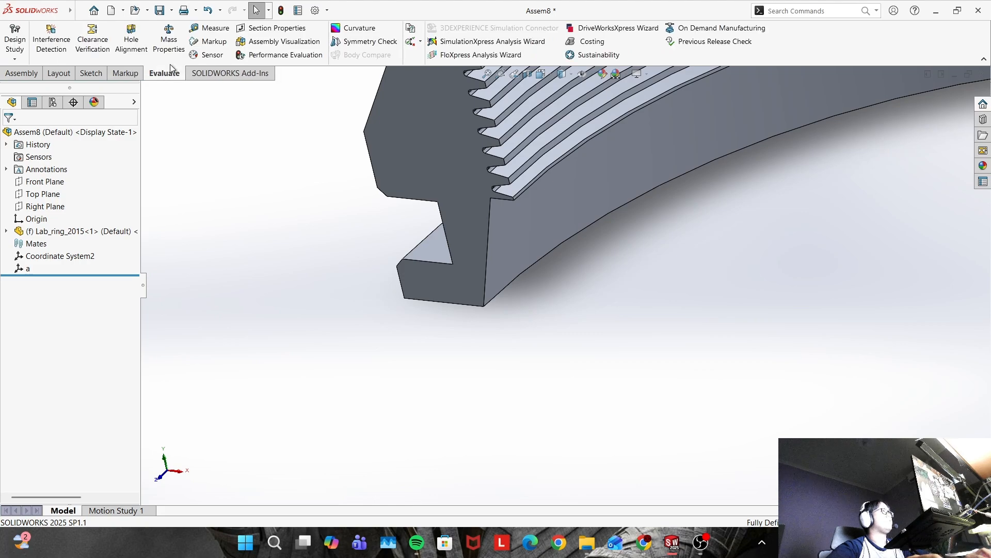
left_click(176, 32)
left_click(209, 139)
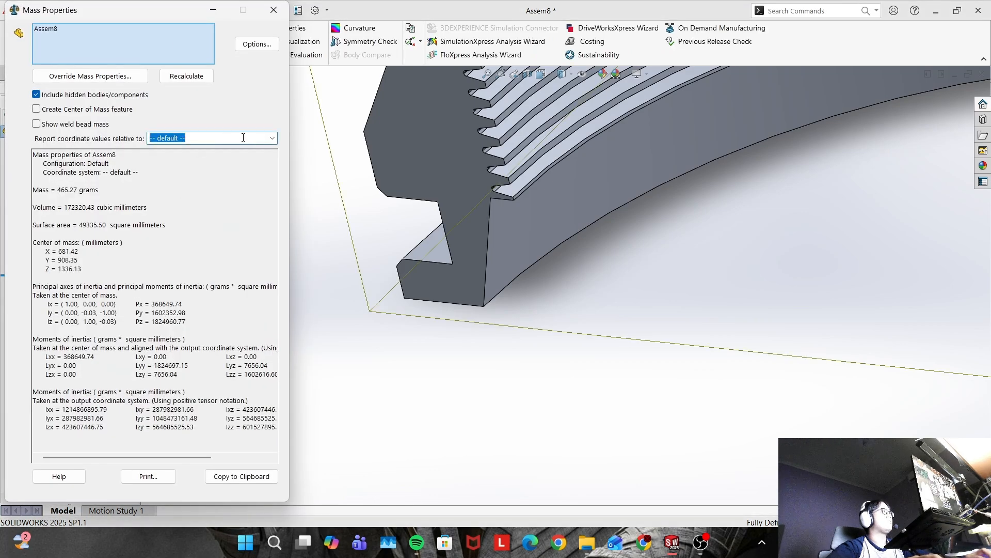
left_click(272, 138)
left_click(250, 168)
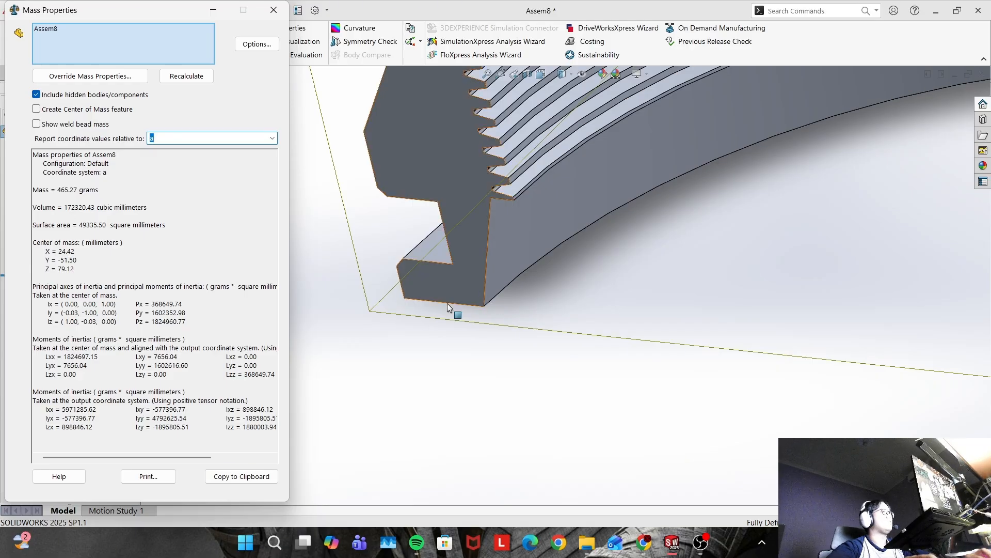
left_click(274, 142)
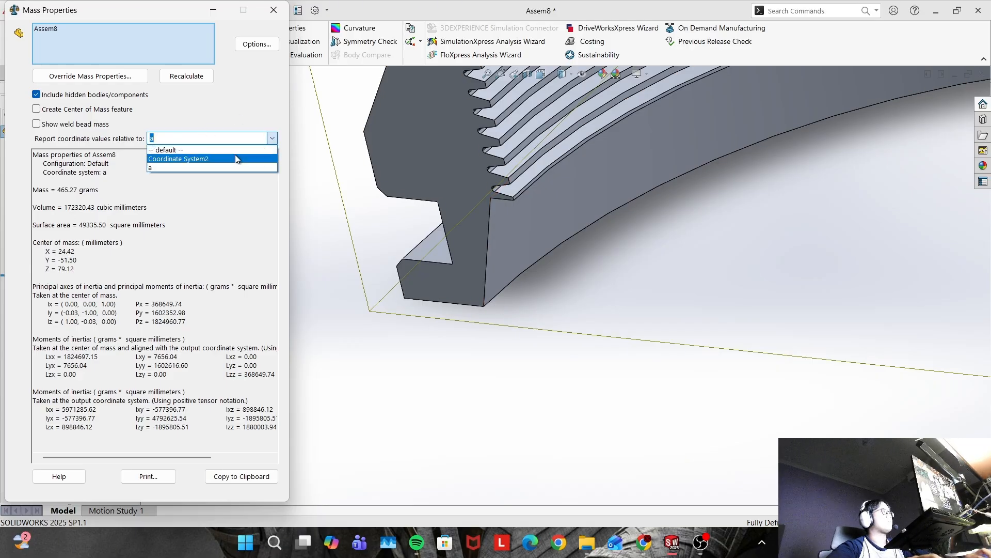
left_click(269, 137)
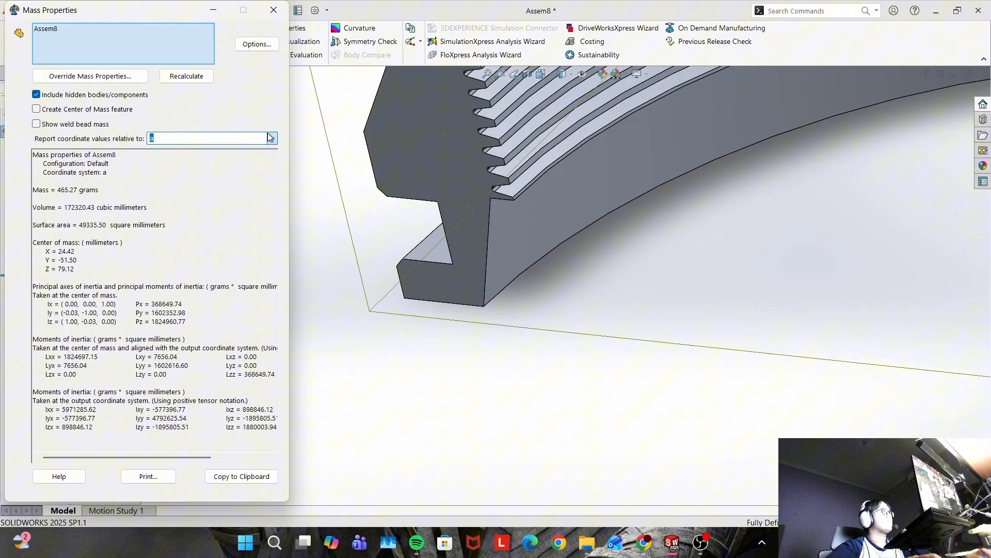
left_click(274, 10)
scroll(247, 214, "up", 5)
middle_click_drag(807, 232, 507, 229)
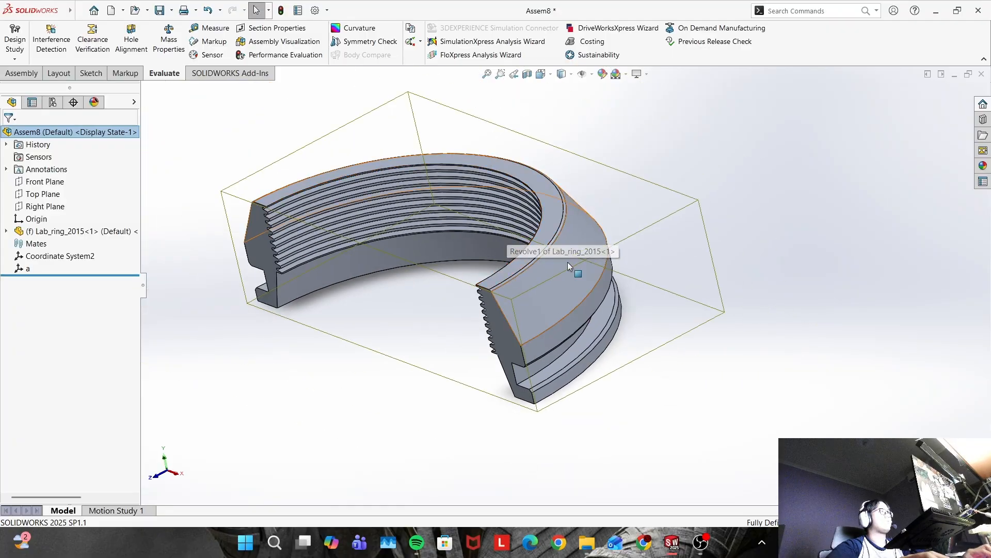
Switch to Practice_Drawing.JPG in the photo viewer and examine how the handle, posts, link and box pivot fit together
key("alt+Tab")
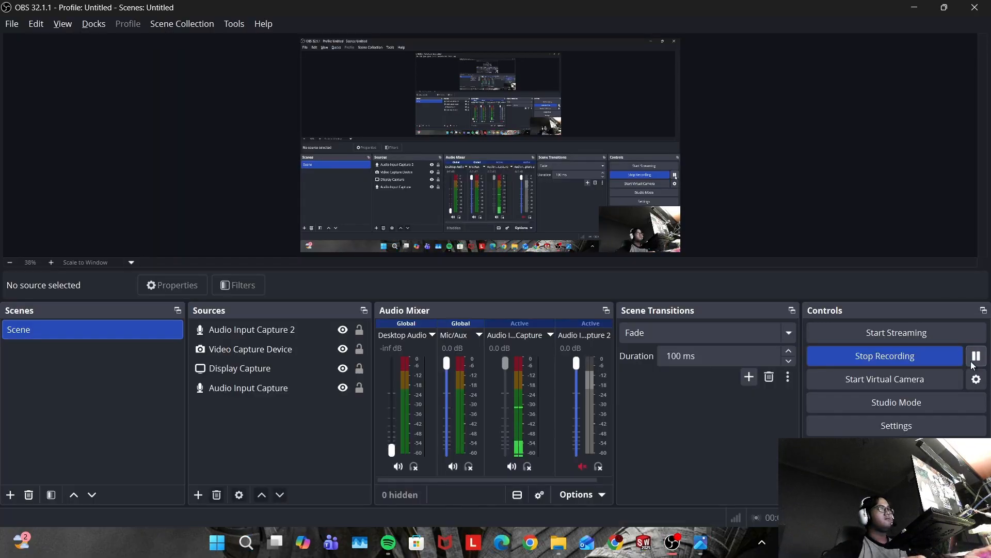
key("alt+Tab")
key("alt+Tab")
key("alt+Tab")
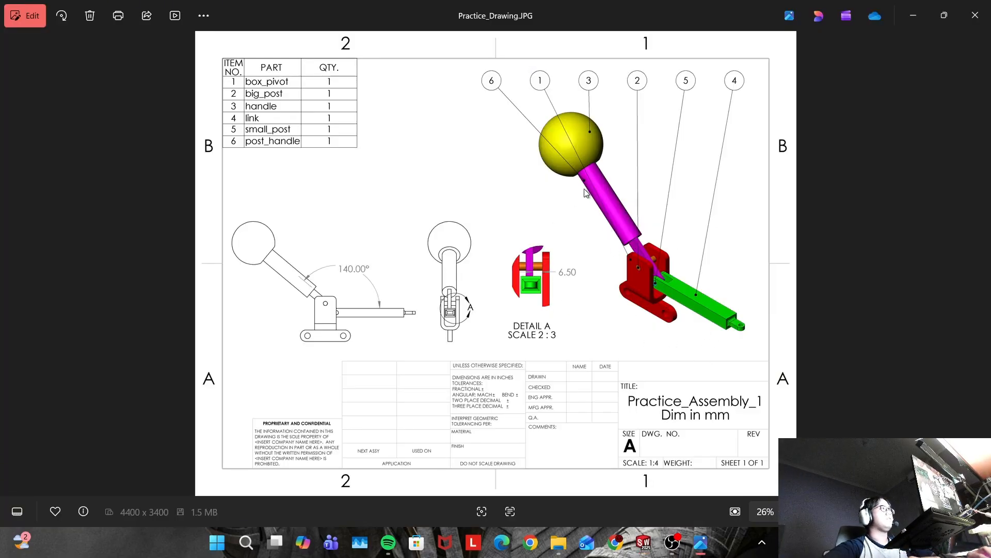
key("alt+Tab")
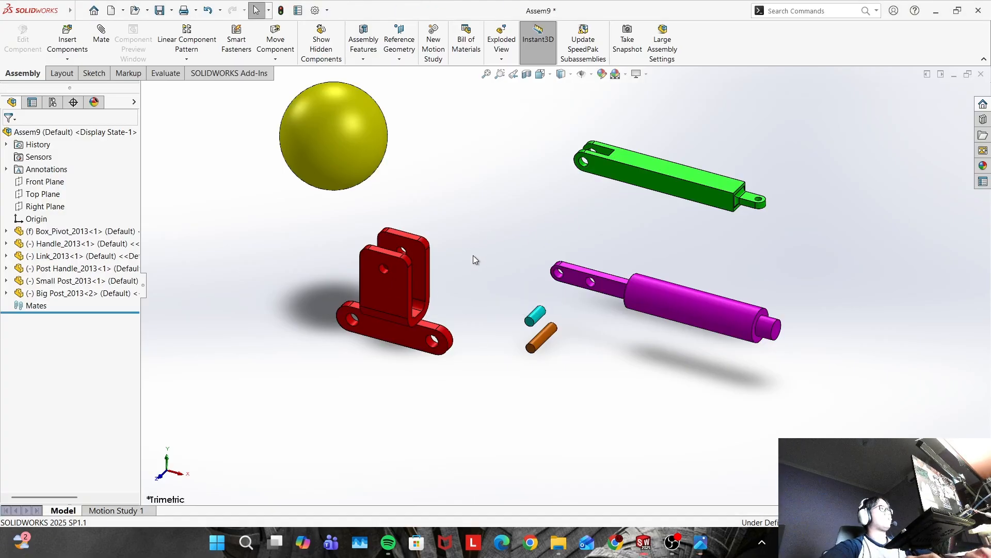
key("alt+Tab")
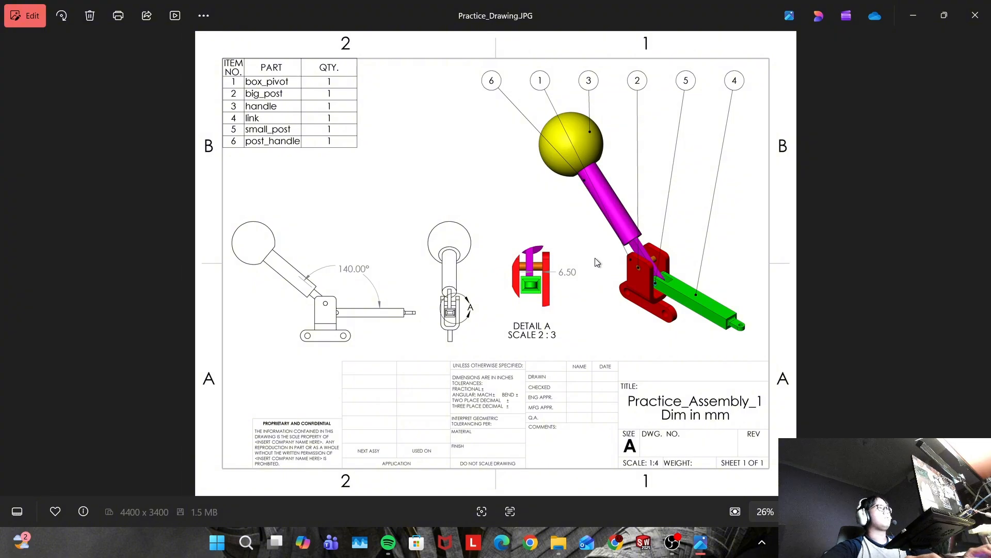
scroll(598, 262, "up", 3)
left_click_drag(746, 226, 730, 250)
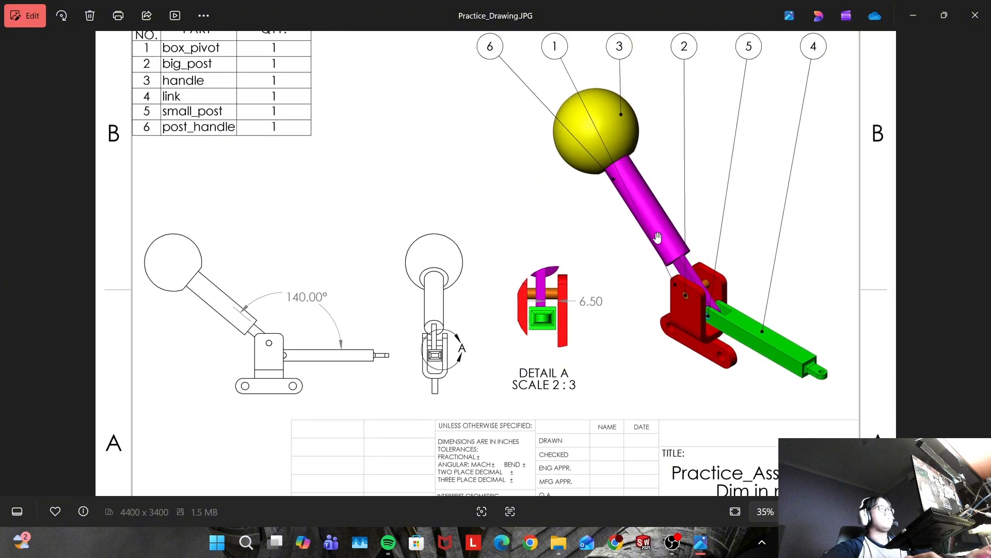
Switch to Assem9 in SOLIDWORKS and move the purple post handle and the orange big post closer to the red box pivot
key("alt+Tab")
left_click(679, 301)
left_click_drag(679, 300, 579, 283)
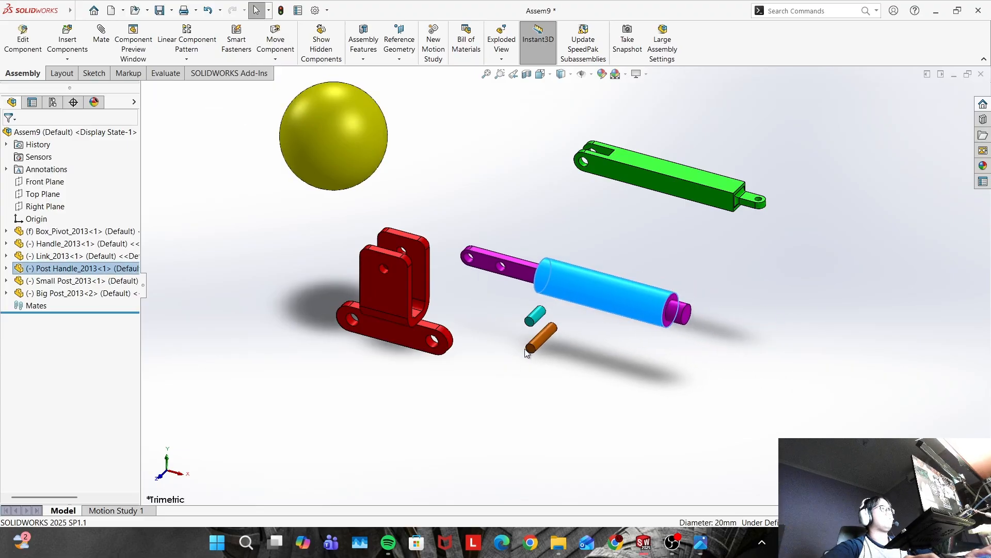
mouse_move(544, 339)
left_mouse_down()
mouse_move(475, 289)
mouse_move(486, 306)
left_mouse_up()
key("alt+Tab")
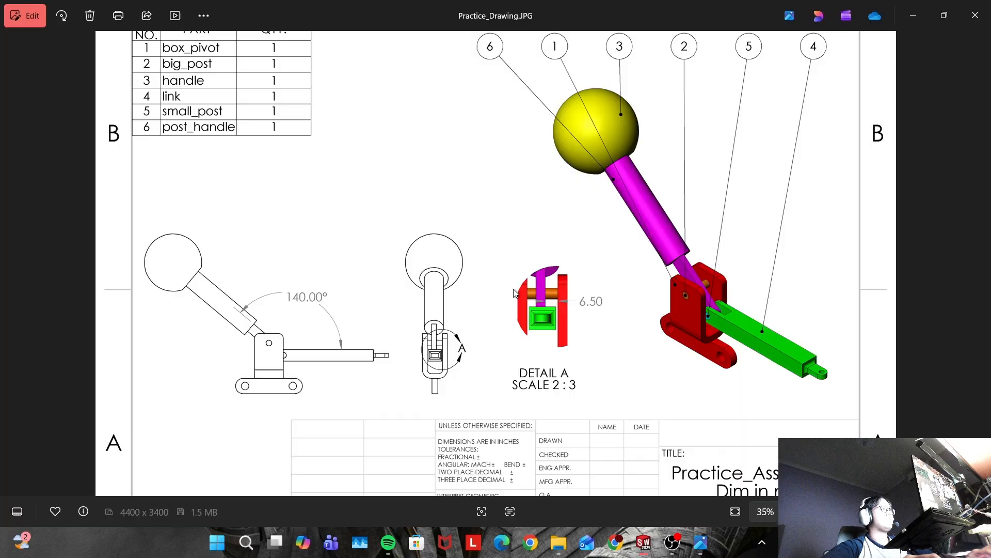
key("alt+Tab")
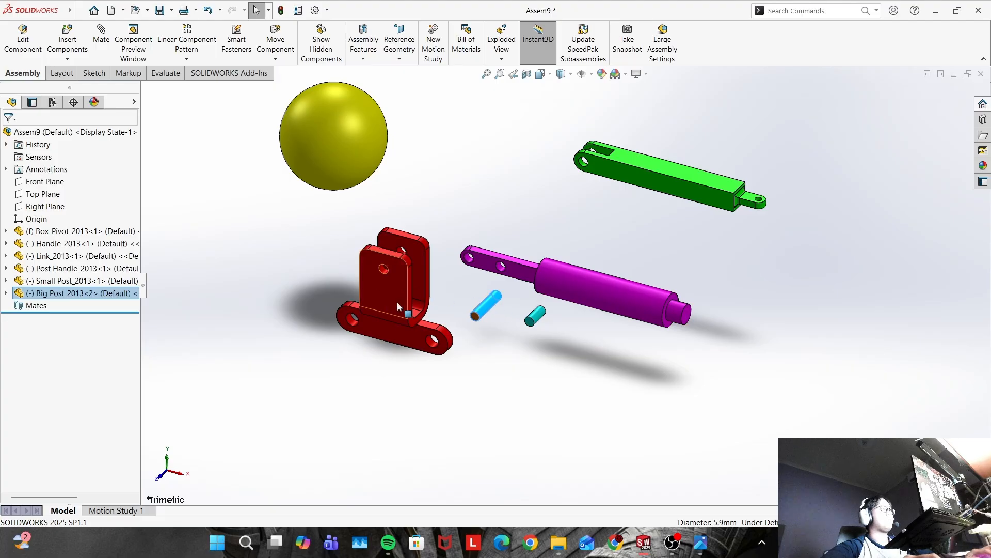
left_click(492, 340)
mouse_move(484, 308)
left_mouse_down()
mouse_move(464, 301)
mouse_move(469, 308)
left_mouse_up()
left_click(484, 338)
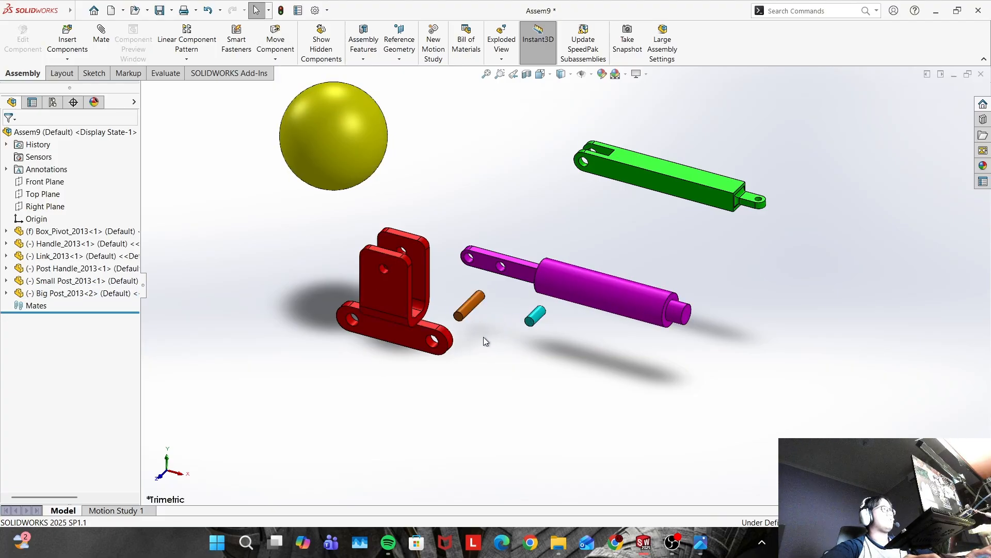
Add a concentric mate between the big post's cylindrical face and the upper hole of the box pivot
left_click(472, 305)
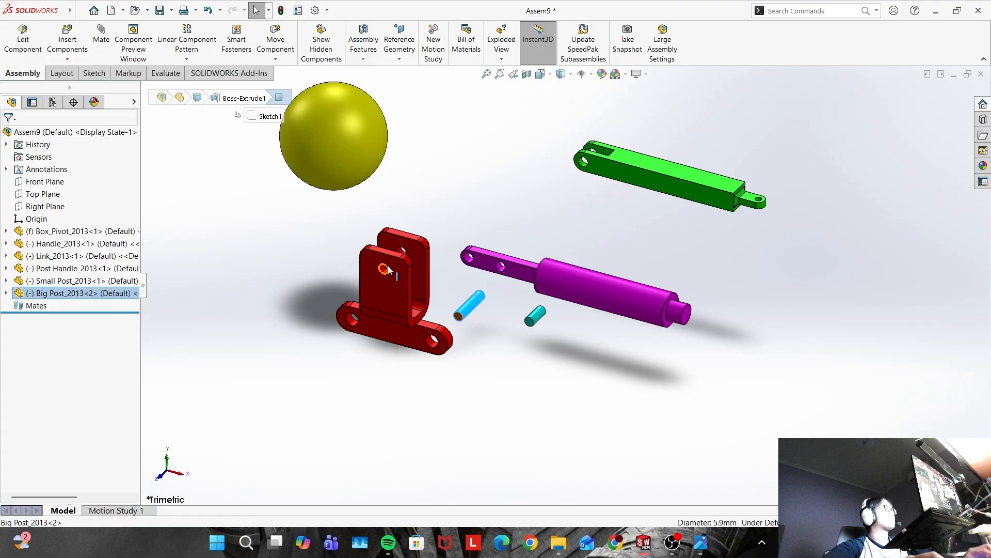
scroll(389, 269, "down", 2)
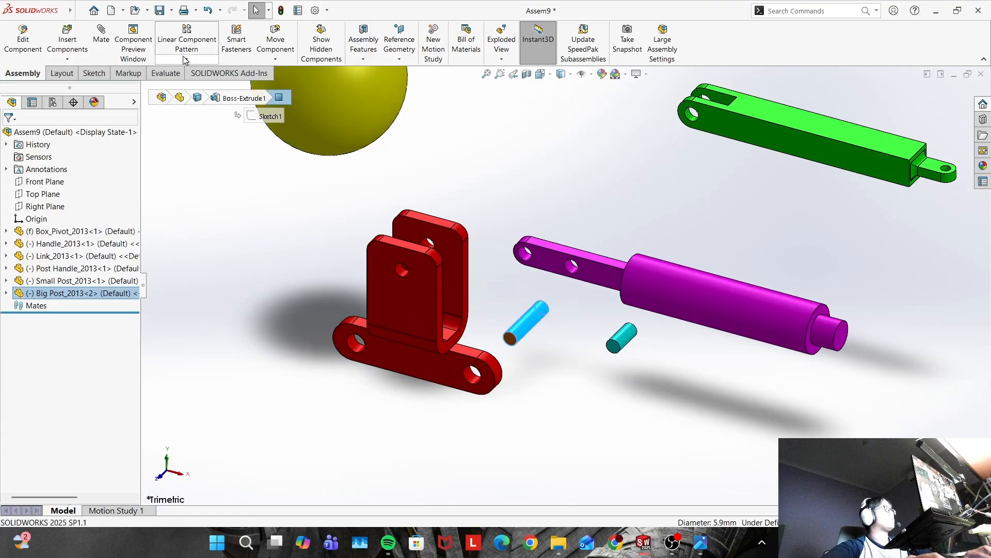
left_click(101, 37)
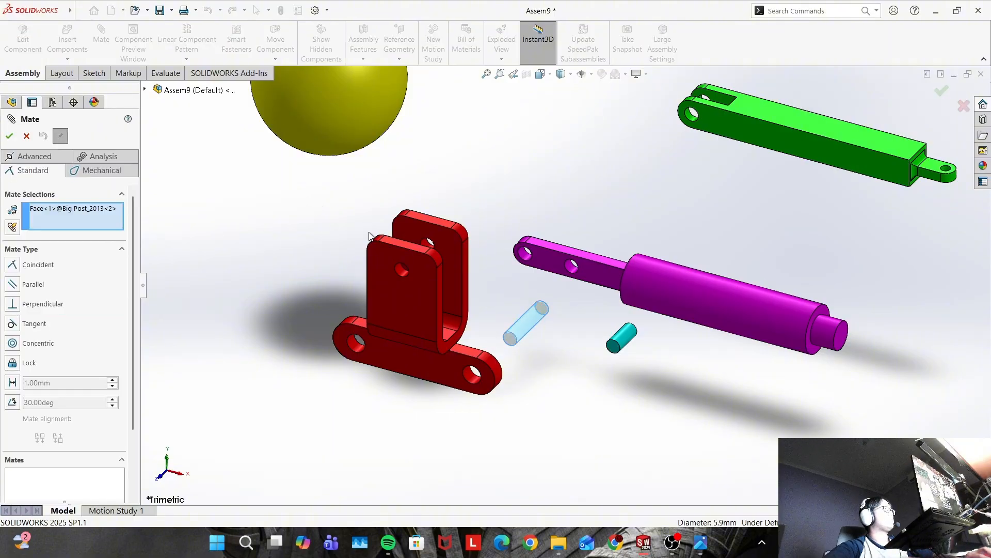
left_click(402, 274)
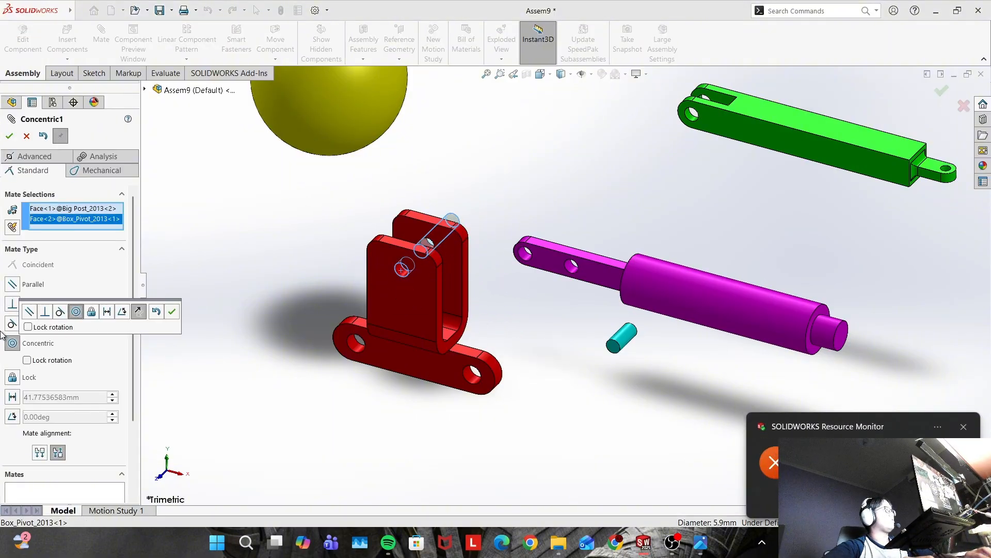
left_click(11, 136)
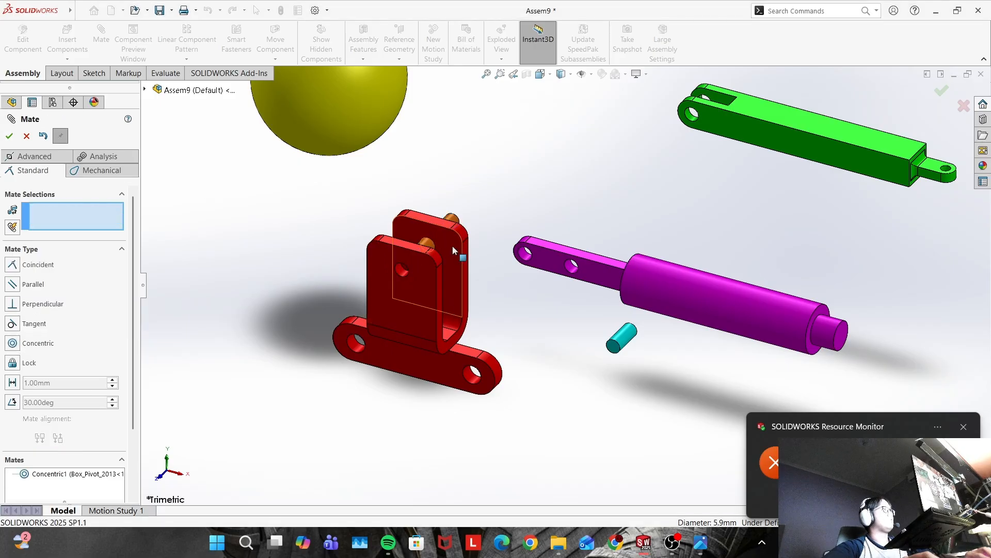
middle_click_drag(490, 206, 522, 154)
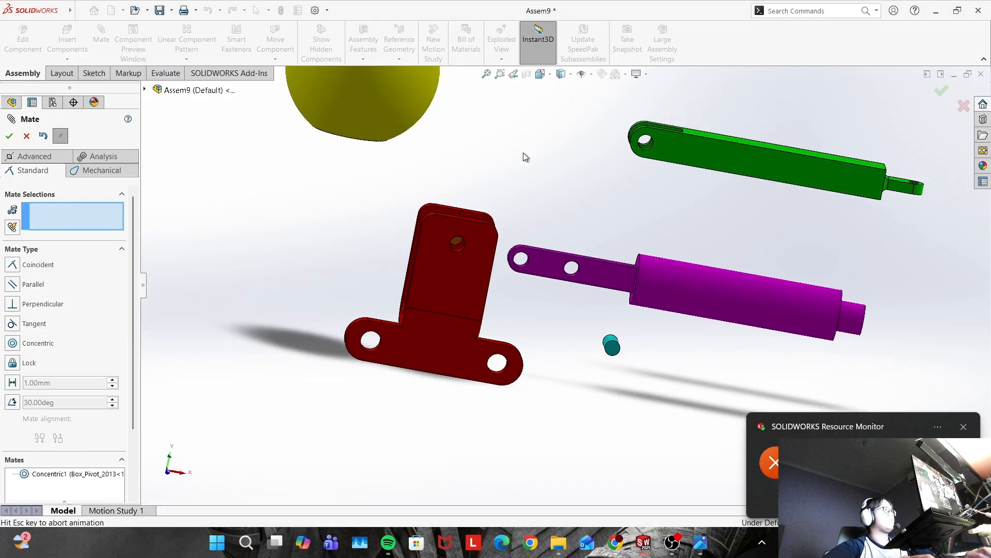
scroll(519, 160, "up", 3)
scroll(486, 330, "down", 2)
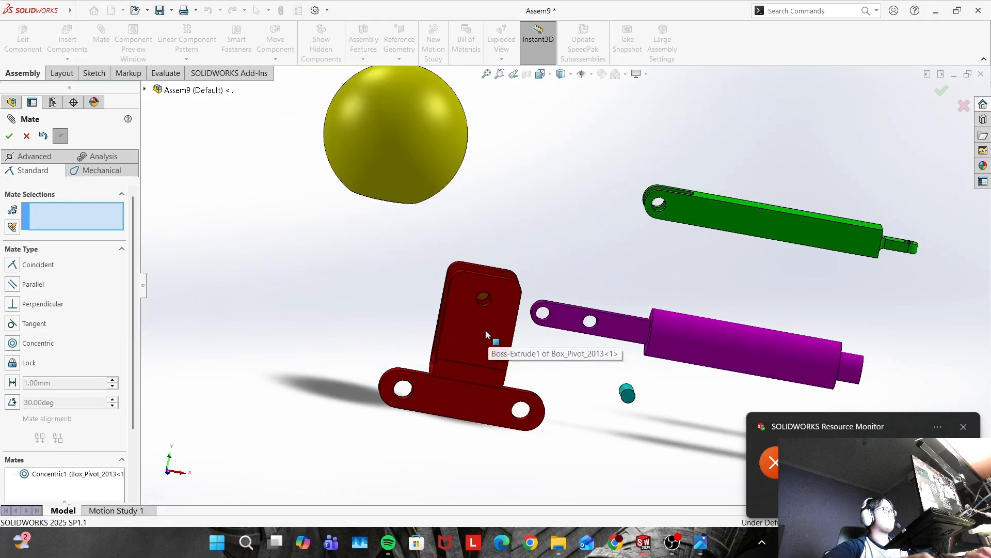
left_click(486, 302)
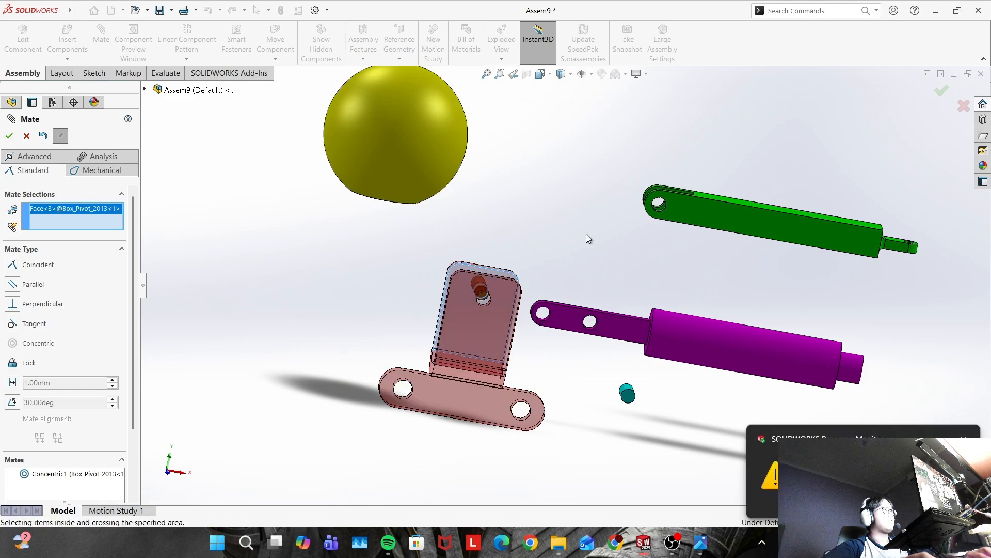
key("Escape")
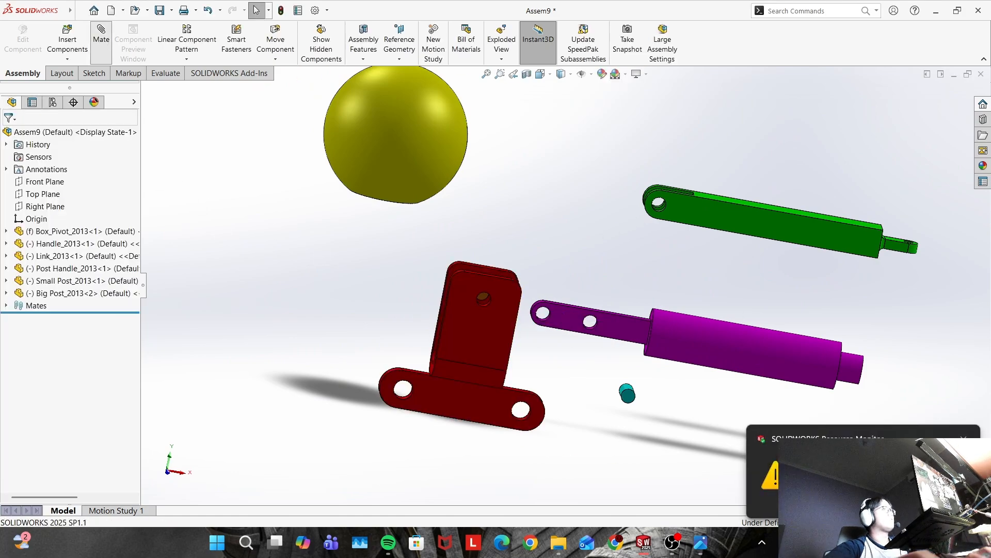
Add a coincident mate between the big post's end face and the outer face of the box pivot's front wall
left_click(101, 36)
scroll(504, 323, "down", 3)
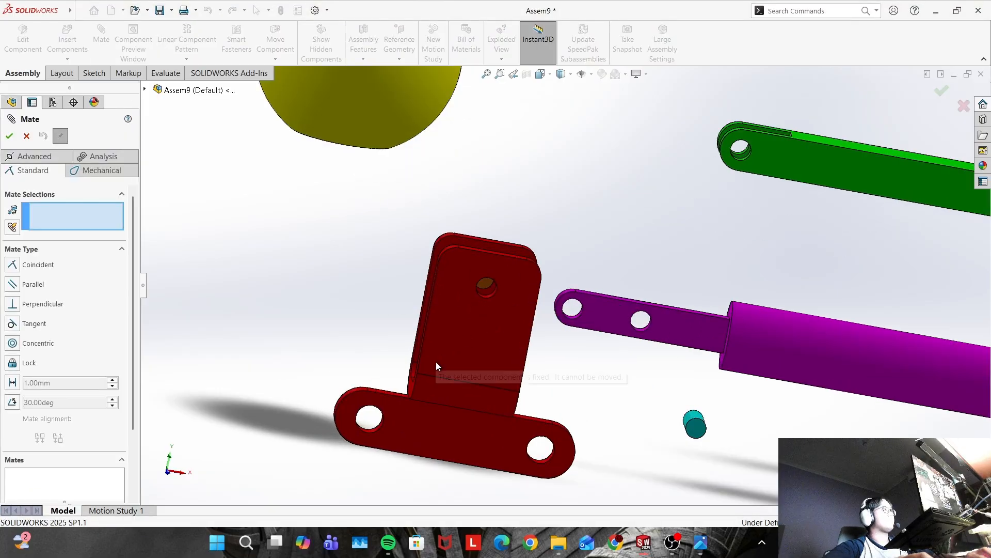
key("ctrl+3")
key("space")
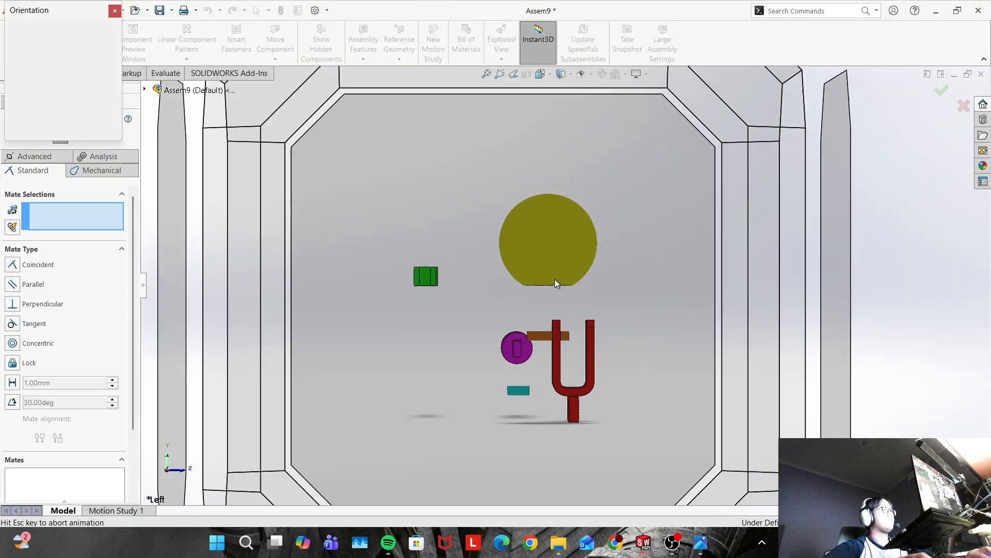
left_click(307, 242)
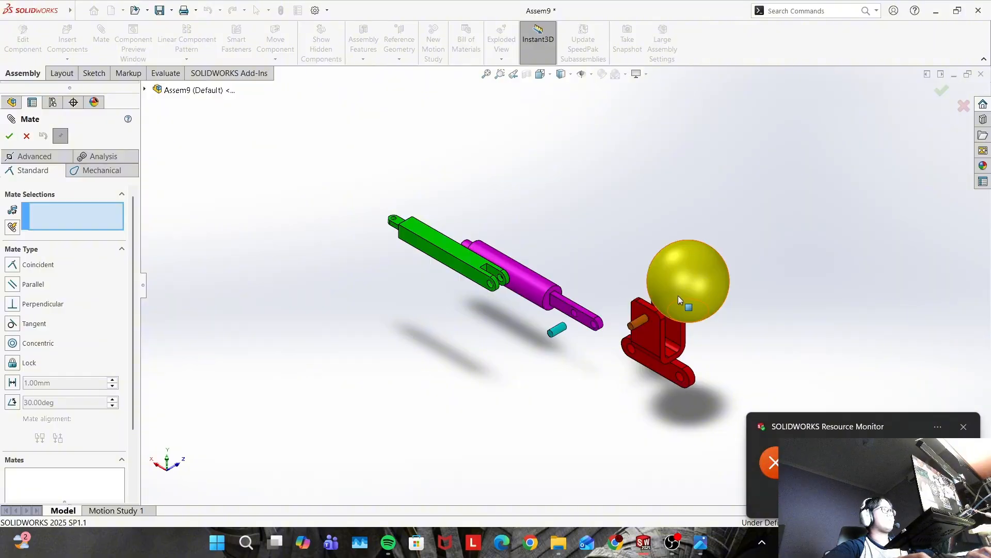
key("space")
middle_click_drag(671, 326, 580, 389)
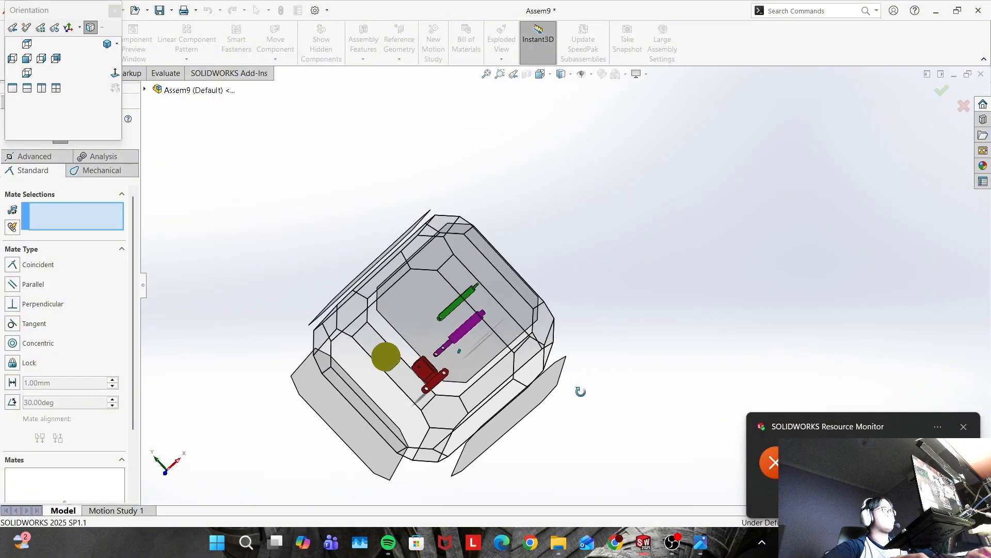
left_click(426, 257)
scroll(480, 243, "down", 5)
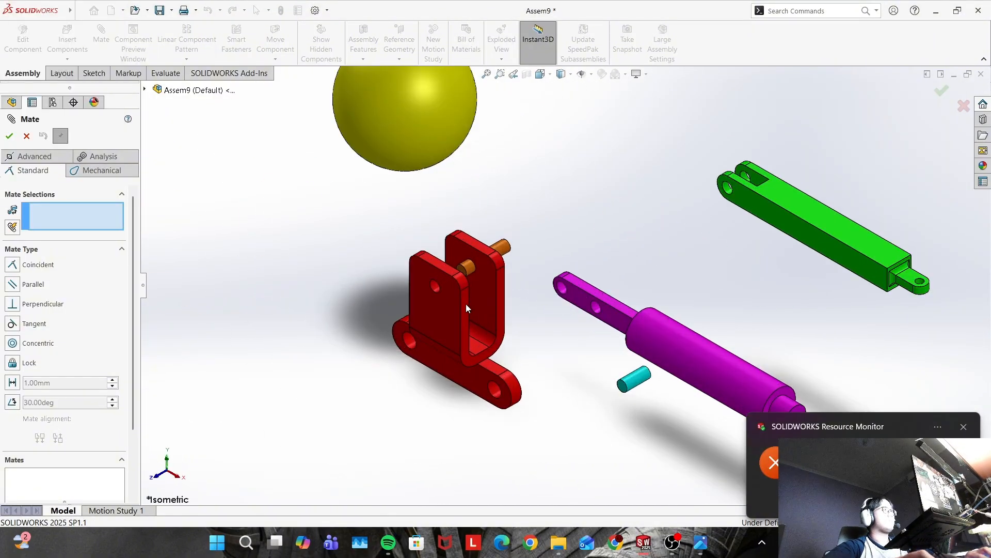
left_click(478, 240)
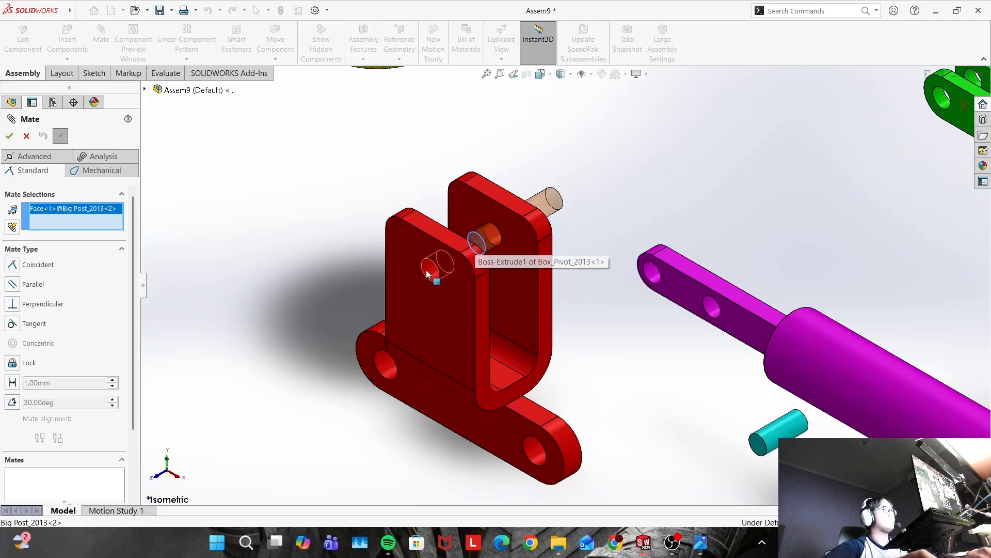
left_click(417, 300)
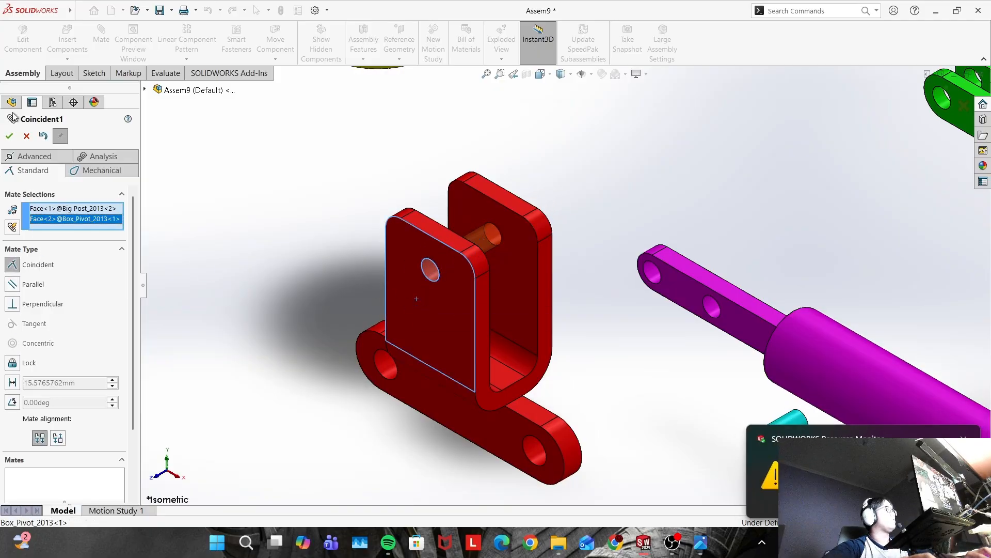
left_click(9, 136)
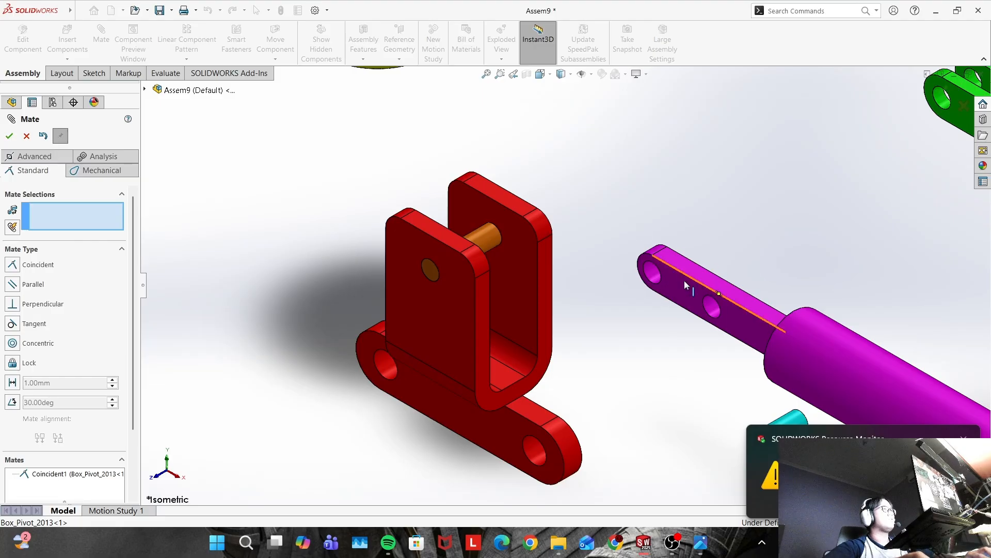
Check Practice_Drawing.JPG, then add a concentric mate between the post handle's second hole and the big post's cylindrical face in Assem9
key("alt+Tab")
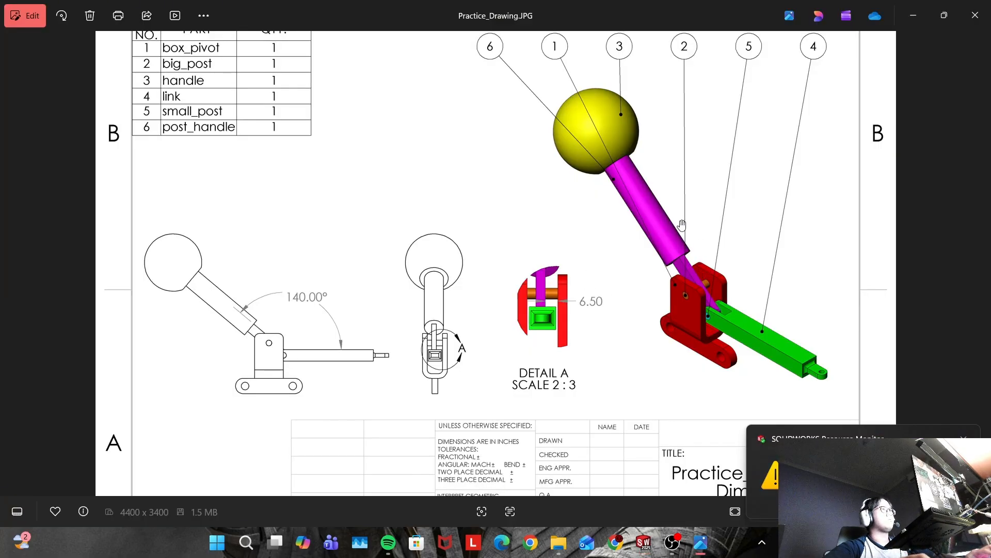
key("alt+Tab")
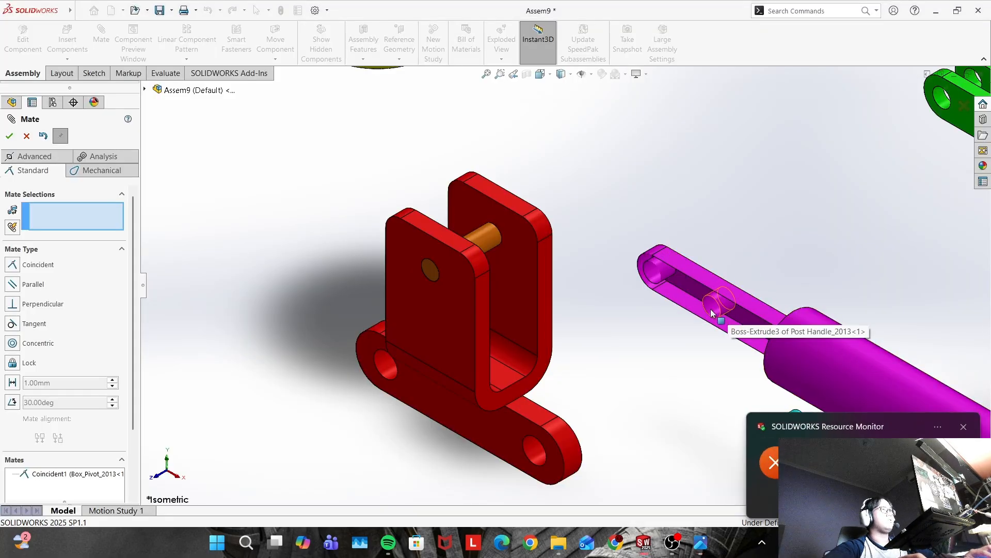
left_click(711, 313)
left_click(466, 240)
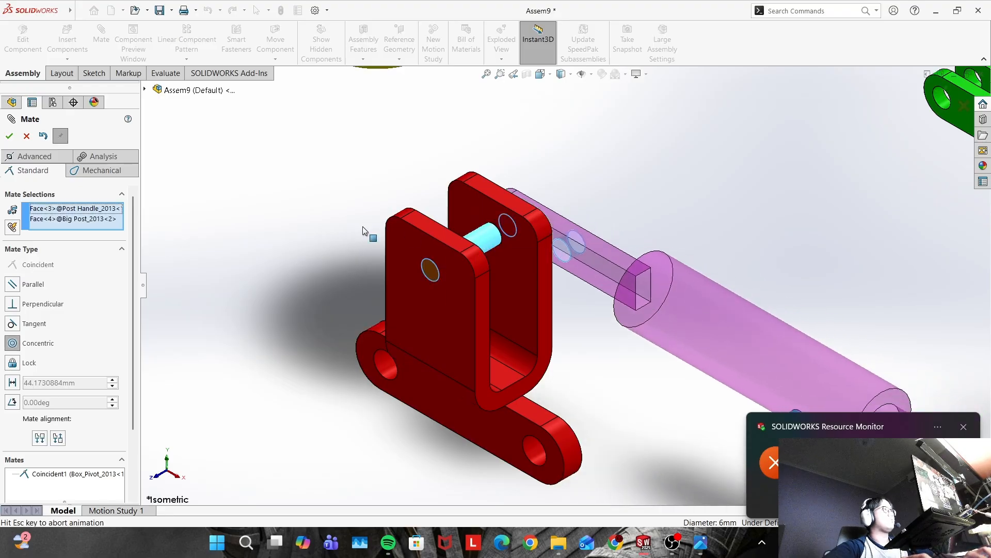
left_click(10, 137)
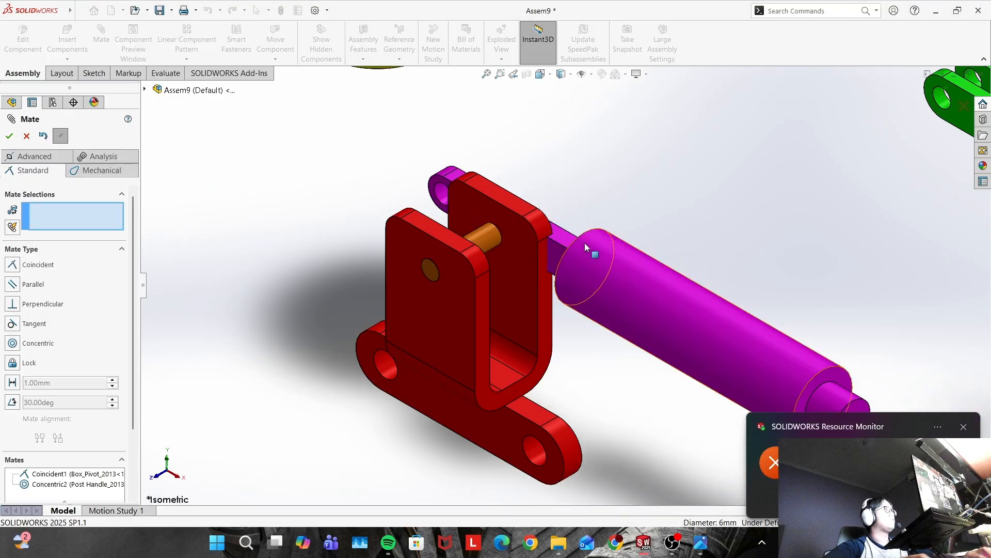
Swing the purple post handle up about the big post so its flat end reaches down between the box pivot's walls
left_click_drag(645, 315, 320, 43)
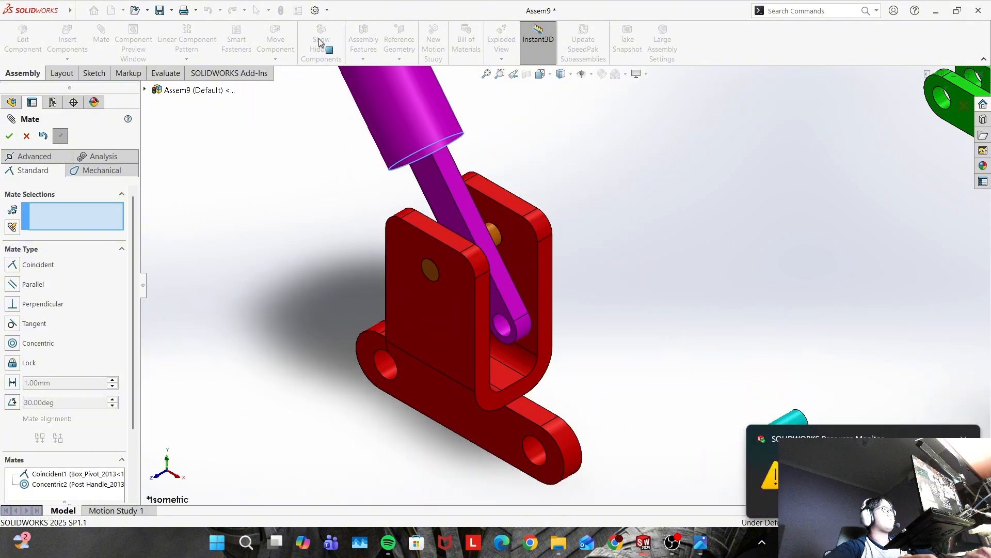
middle_click_drag(612, 205, 602, 231)
middle_click_drag(834, 351, 755, 224)
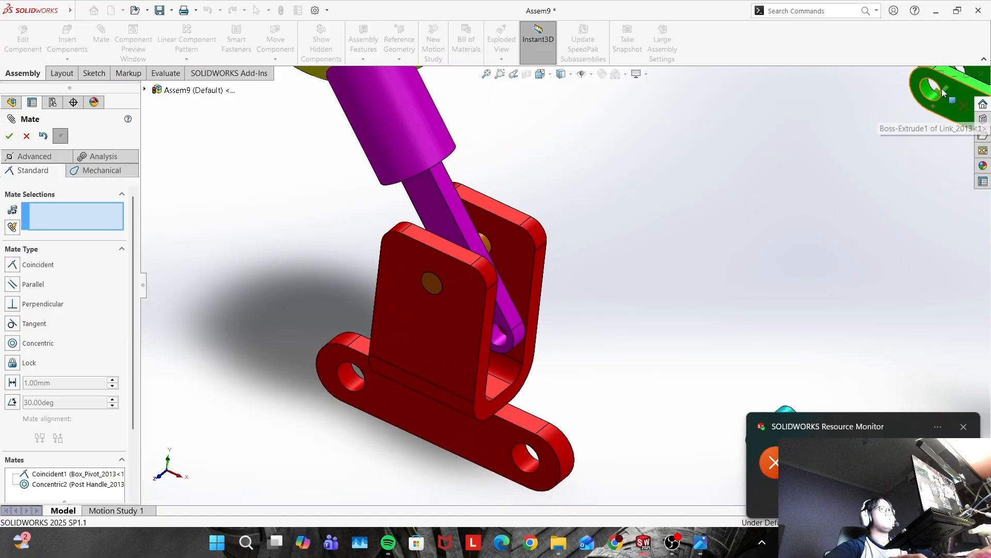
Bring the green link and the cyan small post closer to the box pivot and close the mate command
left_click_drag(944, 110, 753, 385)
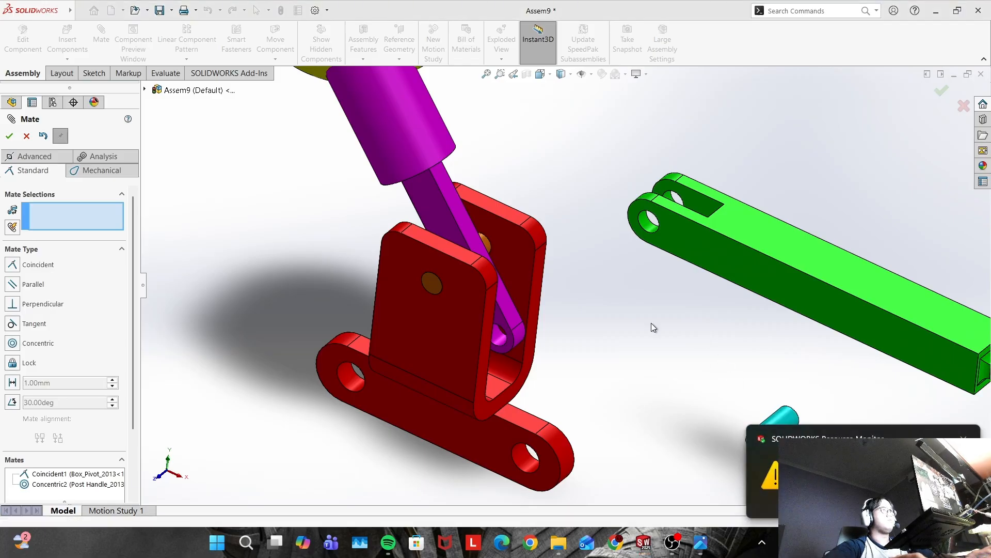
left_click(29, 136)
scroll(518, 178, "down", 2)
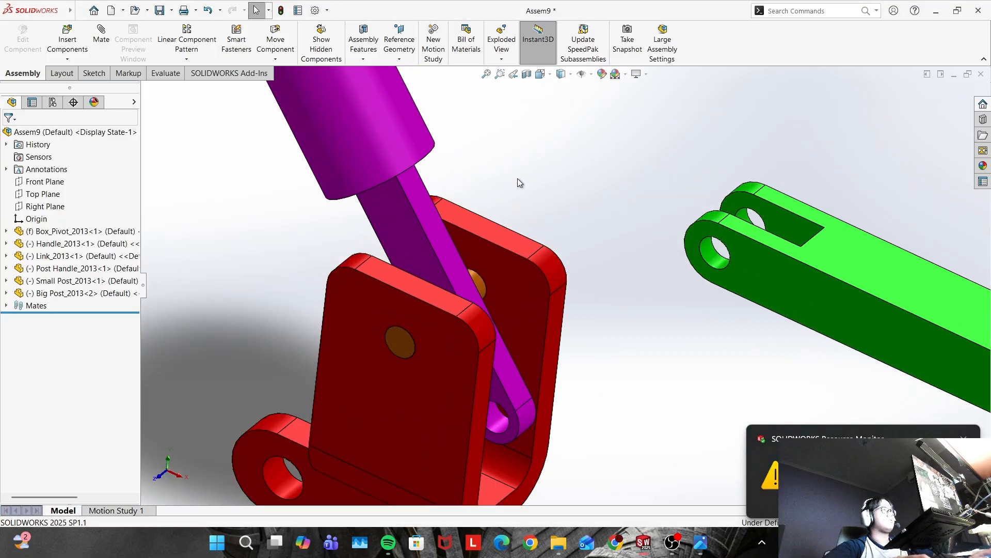
scroll(565, 273, "up", 3)
scroll(592, 280, "down", 4)
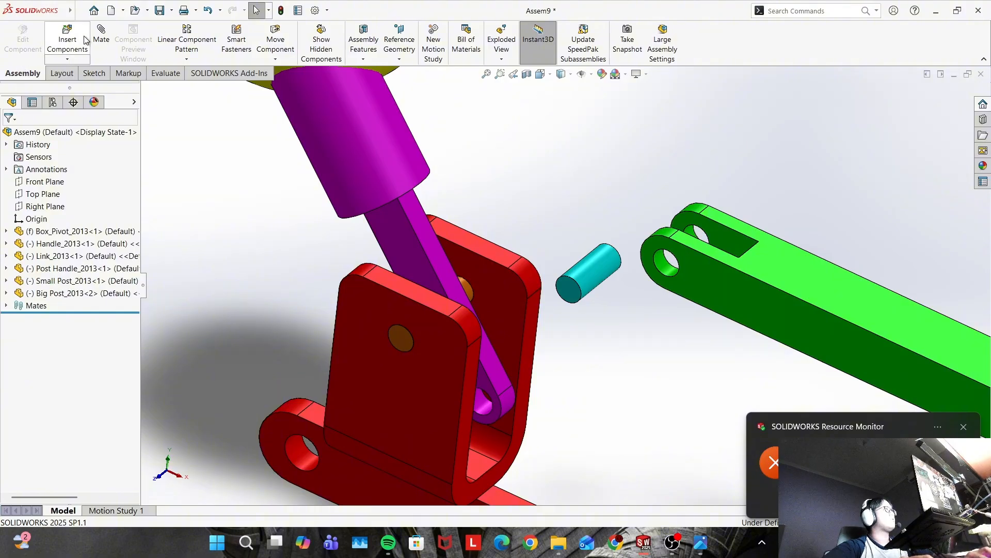
Add a concentric mate between the small post's cylindrical face and the hole in the link's forked end
left_click(101, 35)
left_click(603, 260)
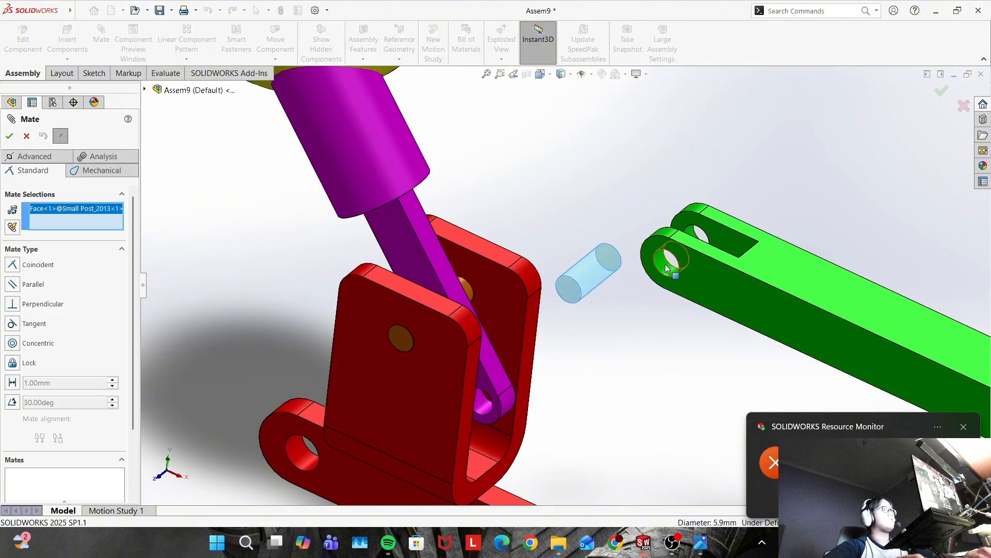
left_click(665, 269)
left_click(9, 136)
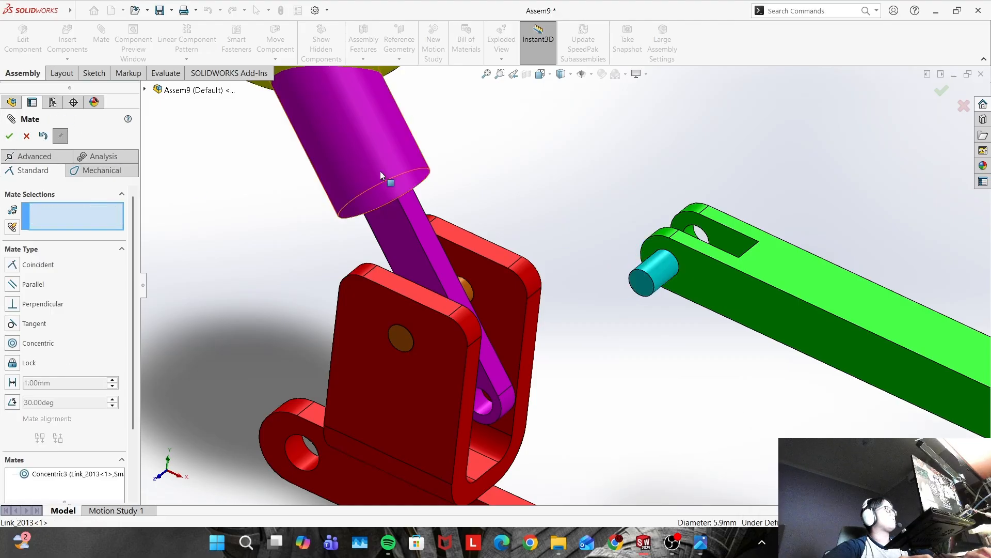
Add a coincident mate between the small post's end face and the link's outer side face
left_click(642, 282)
left_click(682, 283)
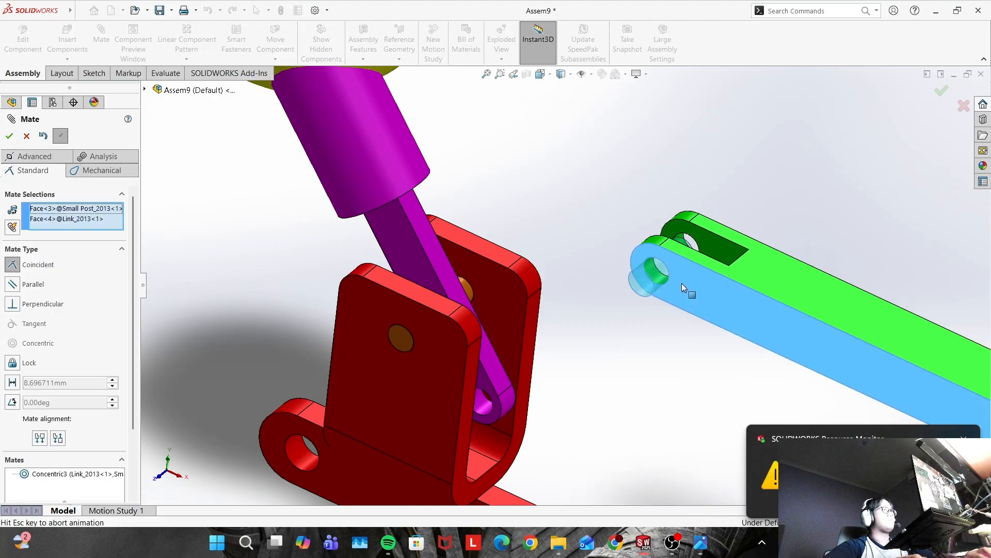
left_click(9, 136)
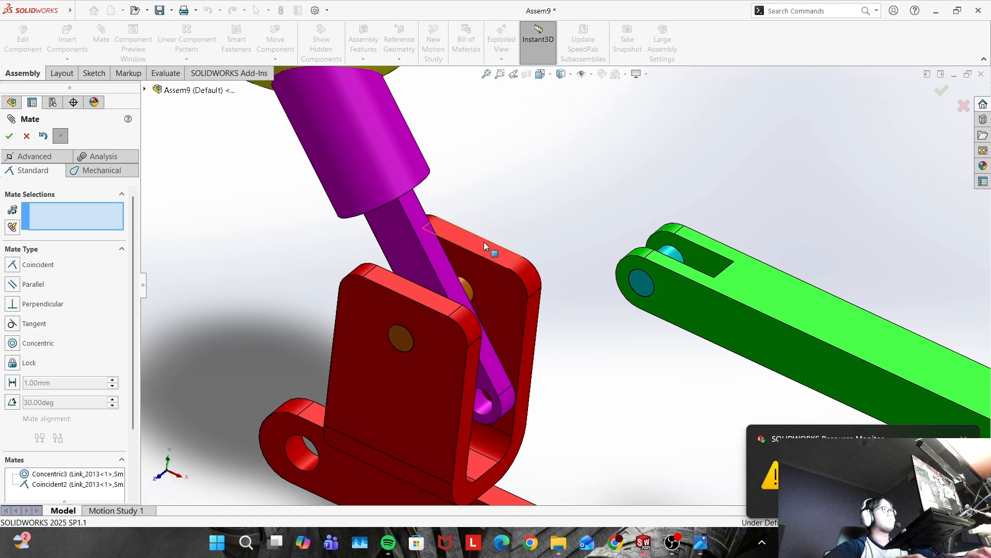
Consult Detail A in Practice_Drawing.JPG and apply a distance mate between the box pivot's inner wall face and the post handle's flat side
middle_click_drag(586, 181, 341, 191)
left_click_drag(341, 187, 352, 211)
key("alt+Tab")
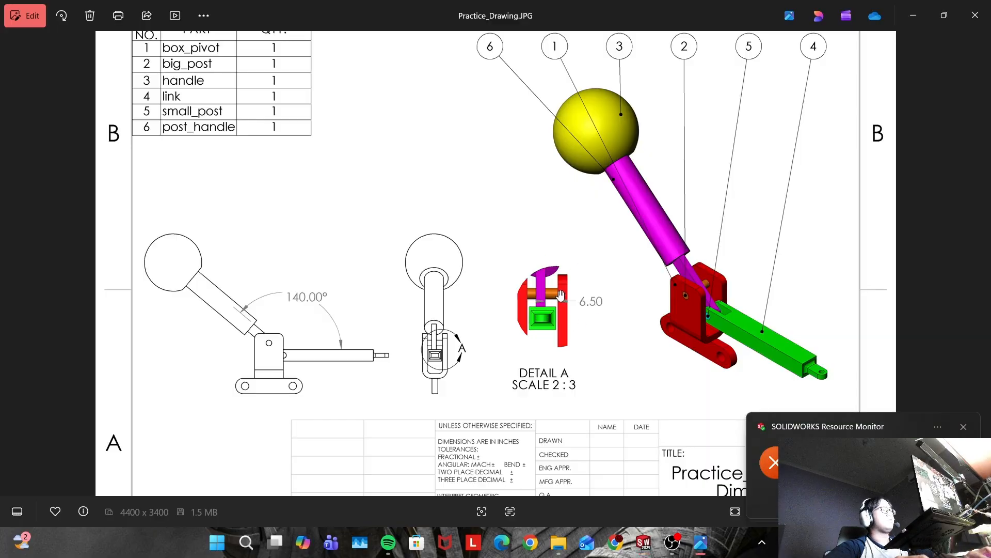
scroll(561, 295, "up", 4)
key("alt+Tab")
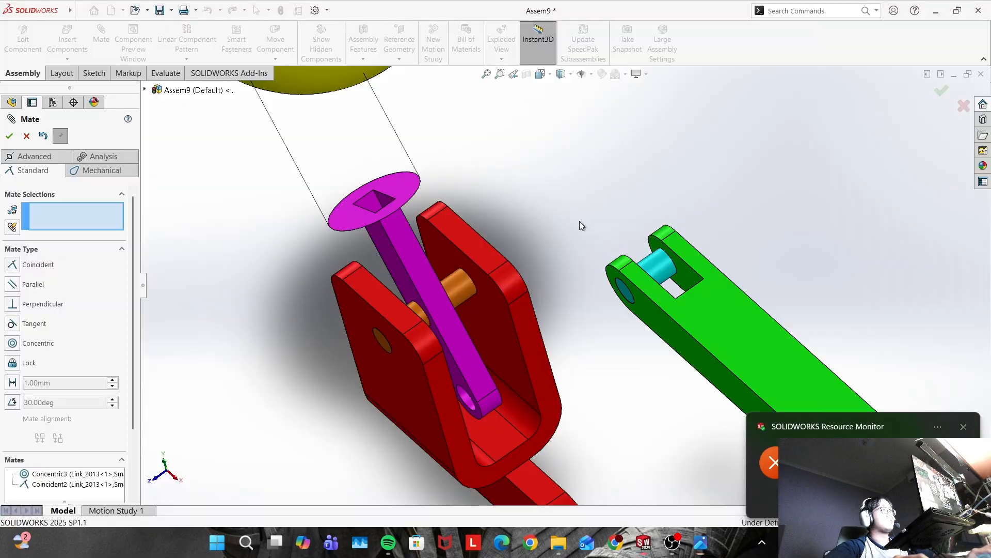
left_click(485, 306)
middle_click_drag(481, 242, 442, 256)
left_click(448, 255)
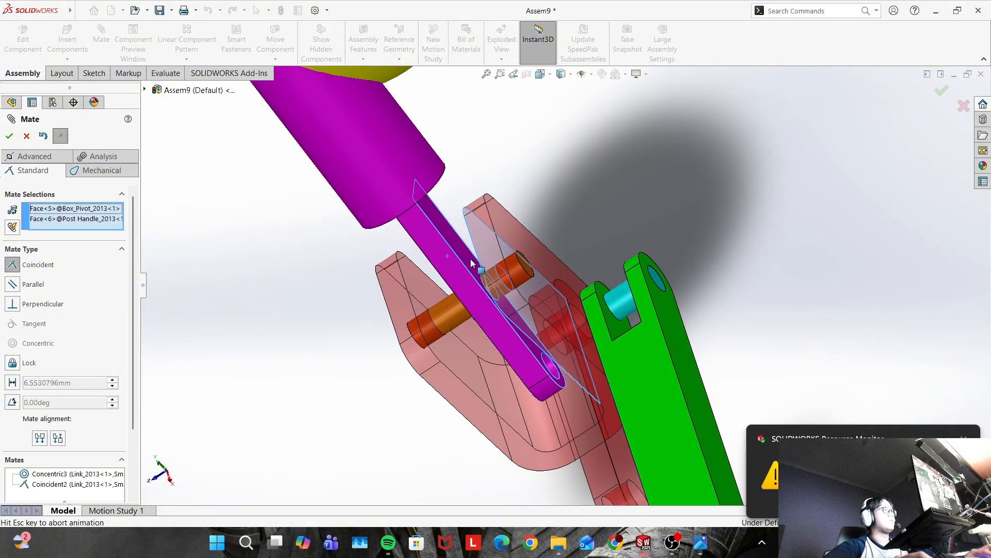
middle_click_drag(599, 220, 599, 199)
left_click(22, 380)
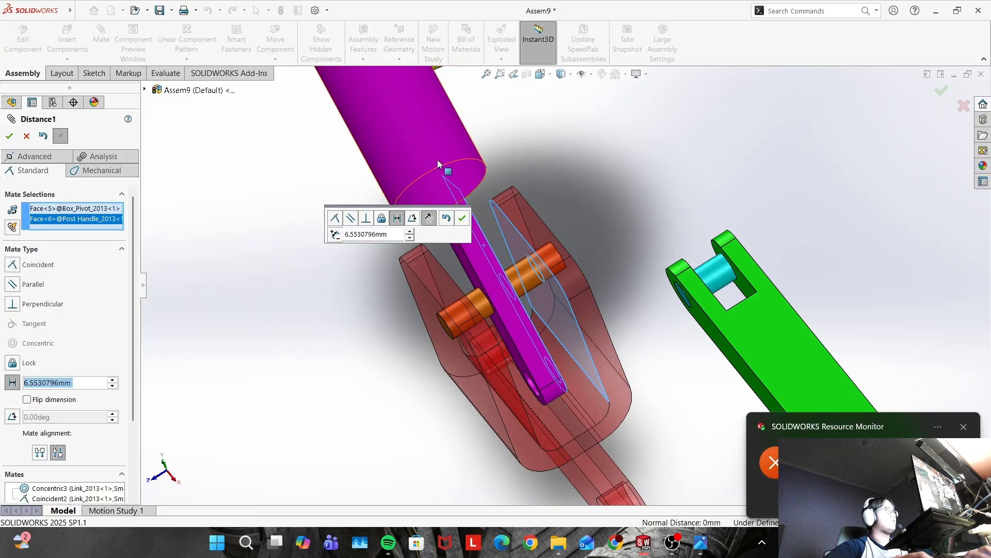
Set the distance mate between the box pivot's inner wall and the post handle to 6.5 mm, as in the drawing, and accept it
key("alt+Tab")
key("alt+Tab")
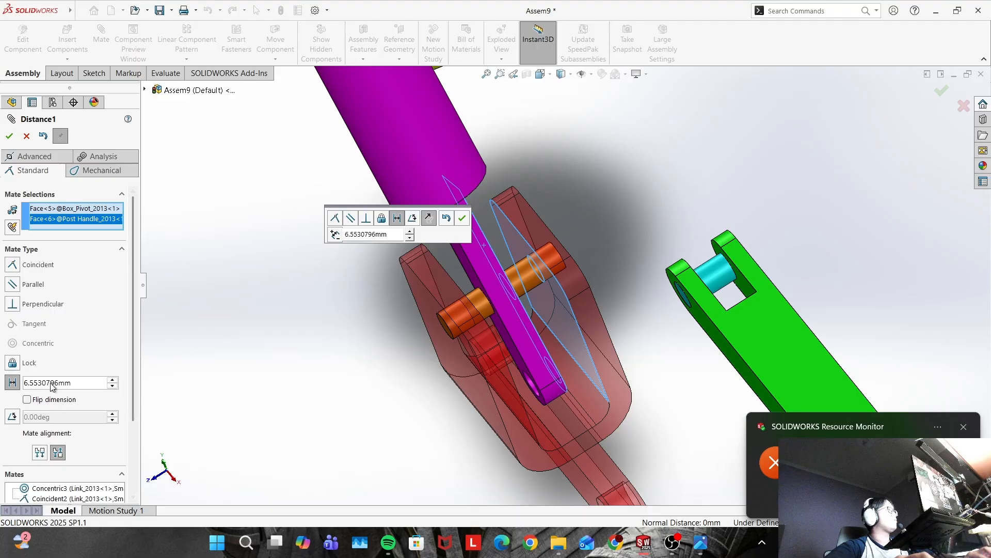
type("6")
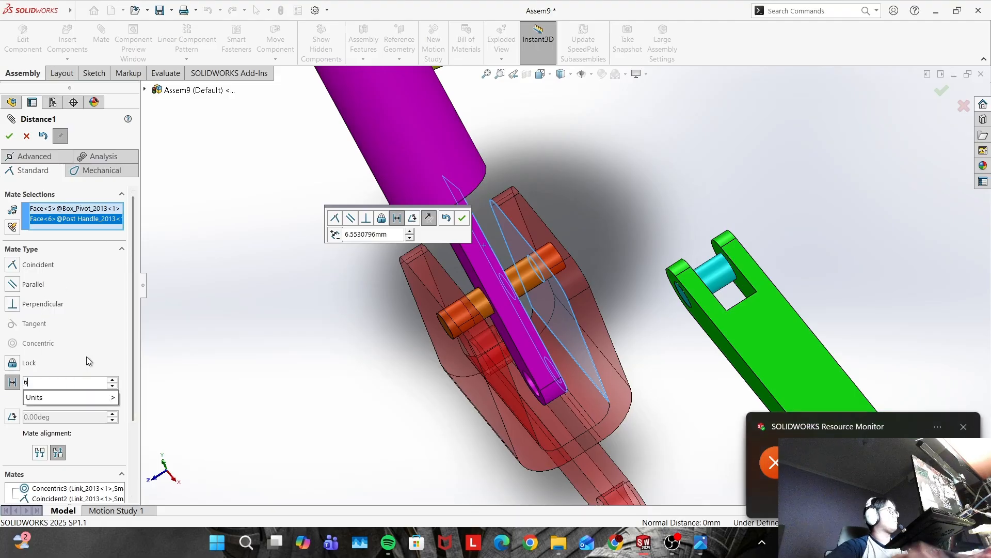
type(".5")
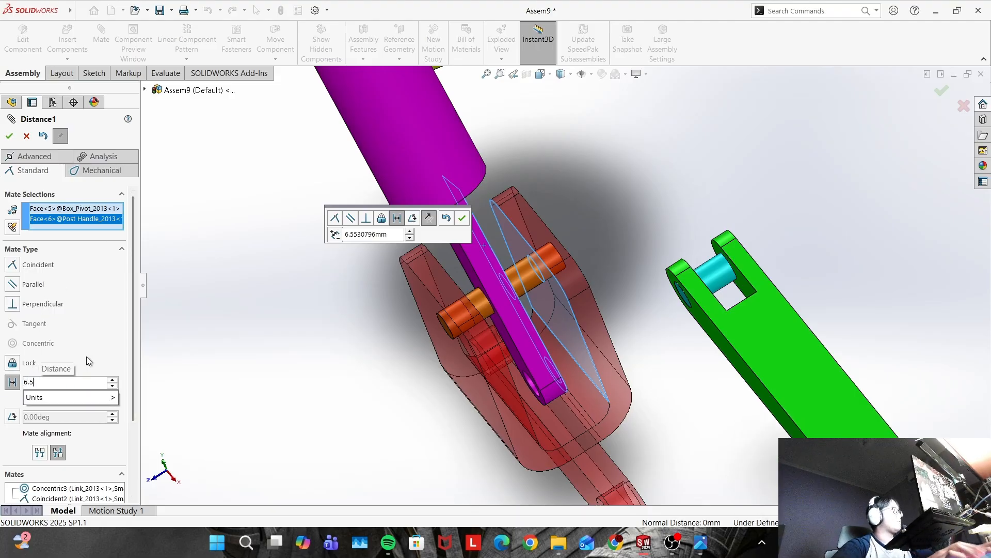
key("Return")
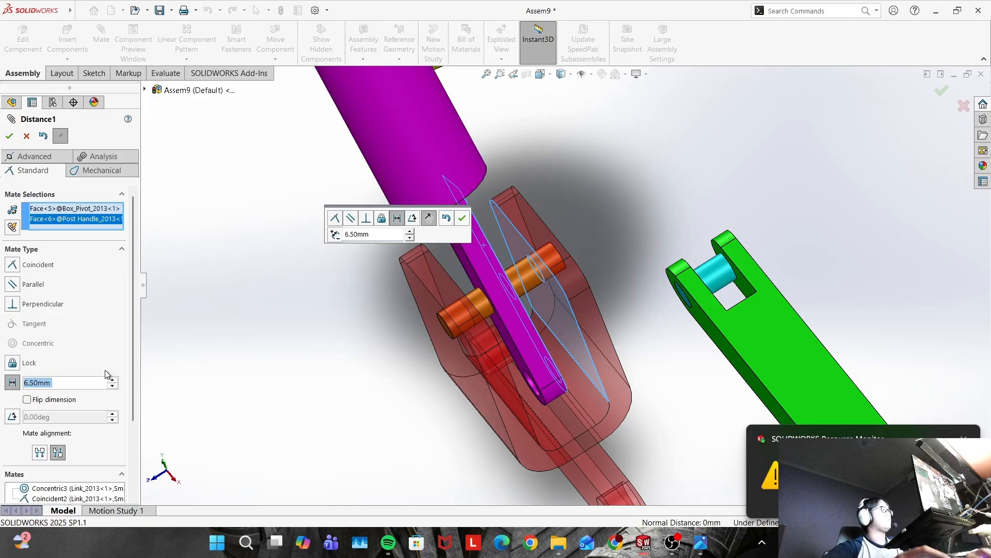
left_click(9, 137)
Swing the post handle about the big post so it leans away from the link
left_click_drag(448, 163, 568, 199)
middle_click_drag(640, 235, 674, 219)
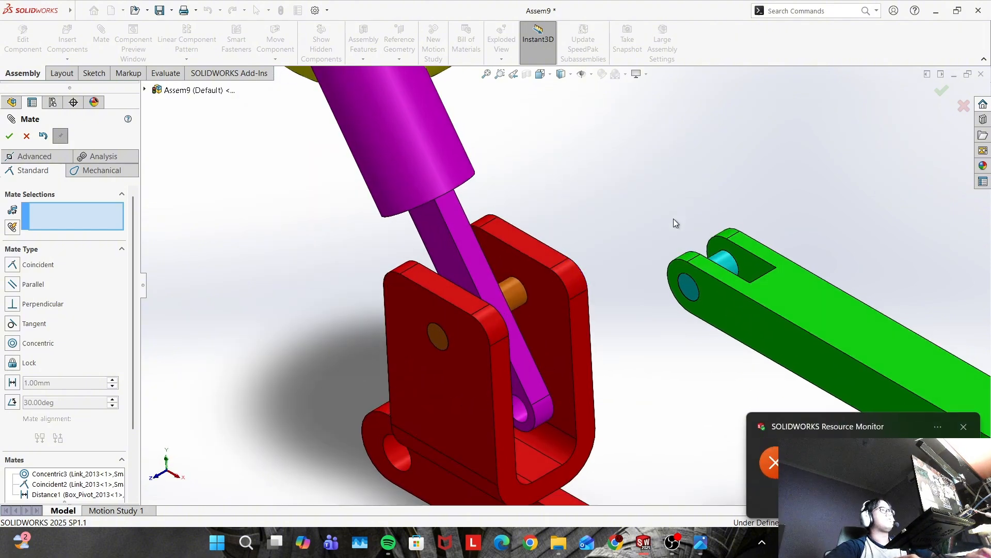
left_click_drag(407, 184, 358, 176)
scroll(510, 206, "up", 3)
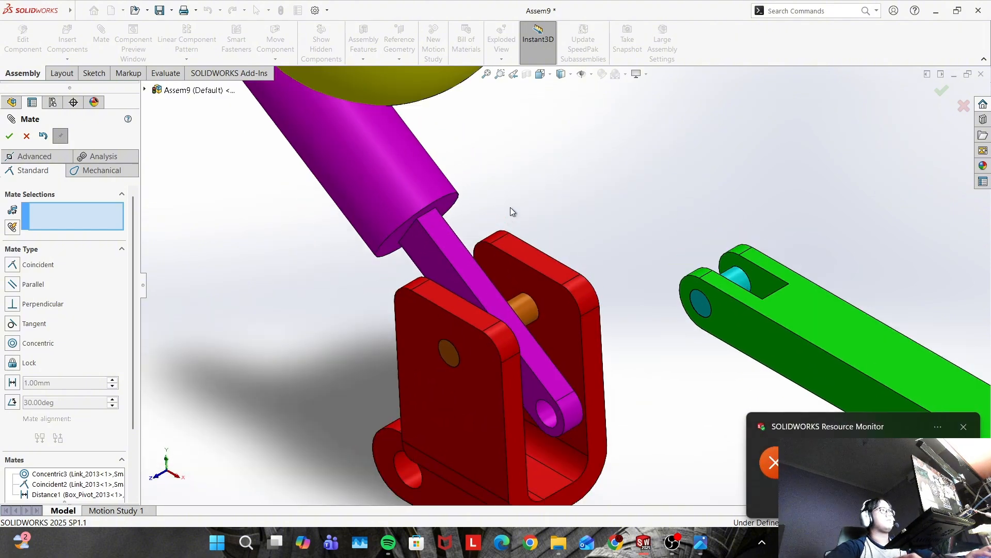
Add a concentric mate between the small post's cylindrical face and the hole in the post handle's flat end, and finish mating
scroll(609, 223, "down", 3)
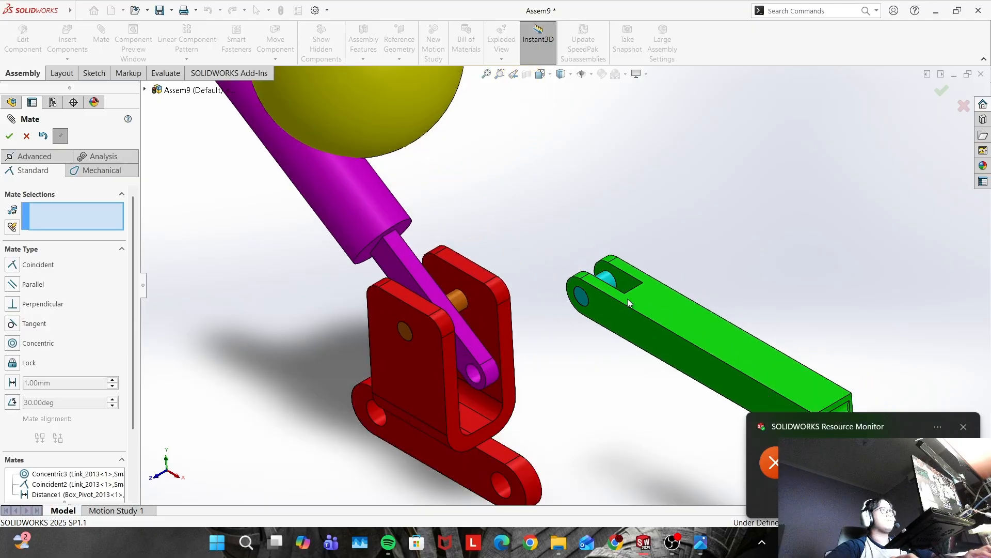
left_click(568, 338)
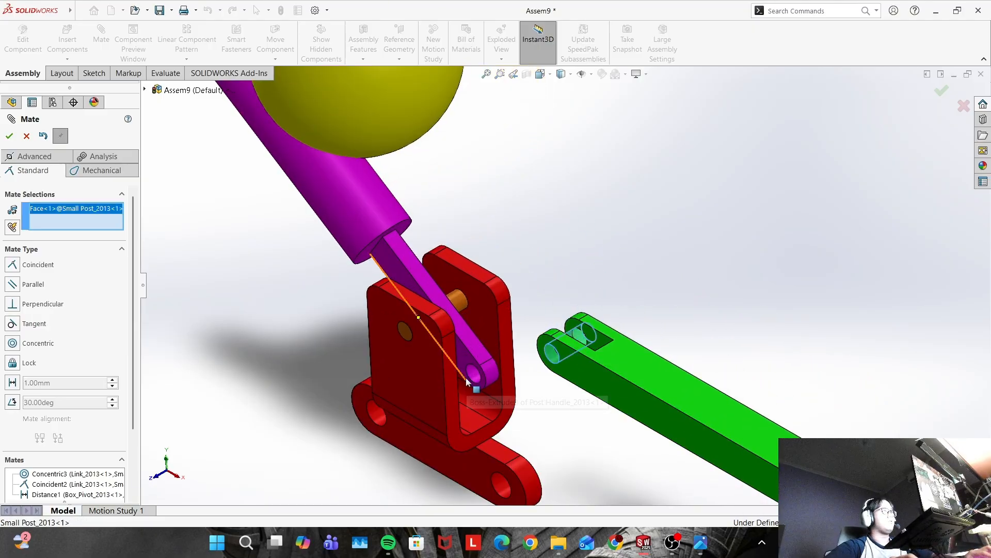
left_click(474, 376)
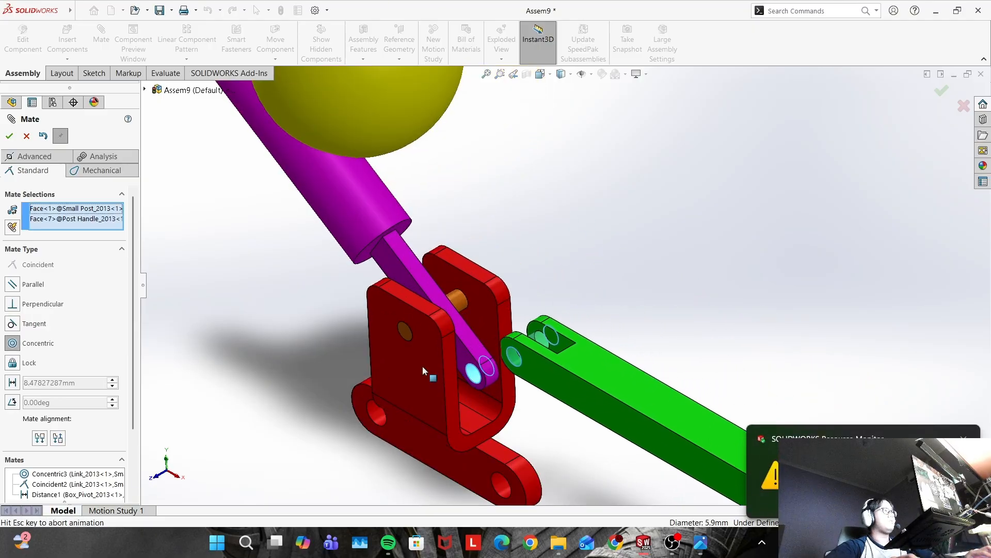
left_click(10, 135)
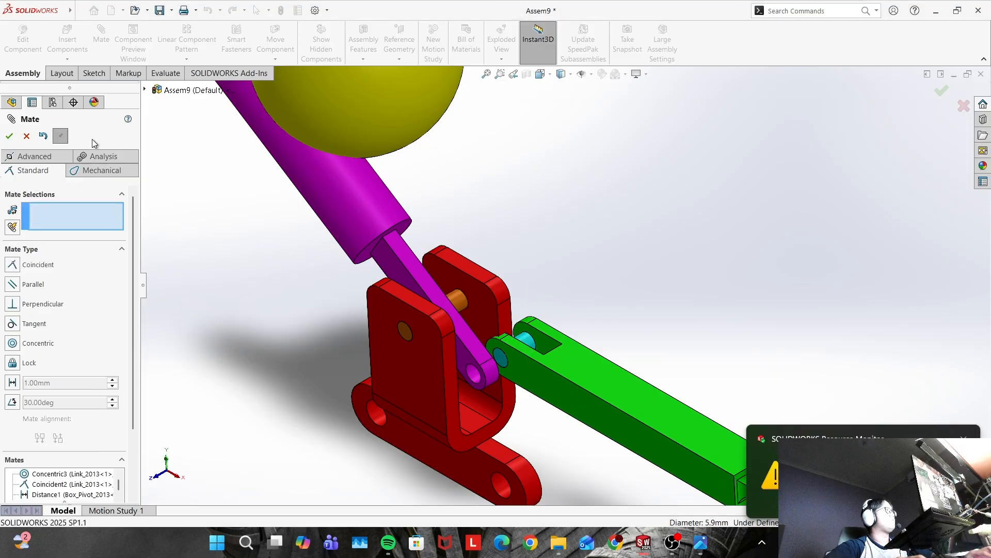
left_click(11, 136)
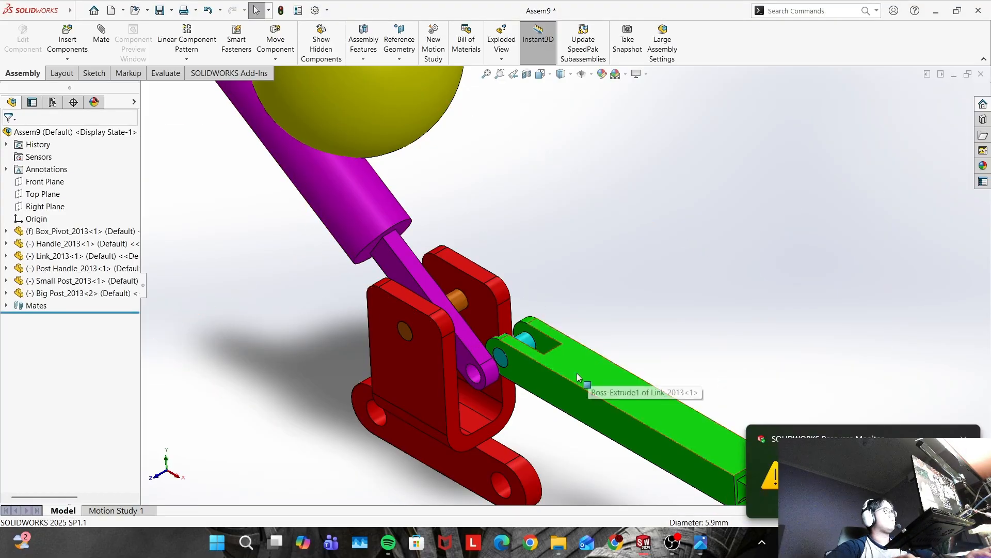
Compare the link's position with Practice_Drawing.JPG and add a coincident mate between the link's slot side face and the post handle's flat side
mouse_move(577, 373)
left_mouse_down()
mouse_move(528, 314)
mouse_move(531, 389)
mouse_move(550, 445)
mouse_move(584, 408)
mouse_move(578, 364)
mouse_move(563, 383)
mouse_move(573, 376)
left_mouse_up()
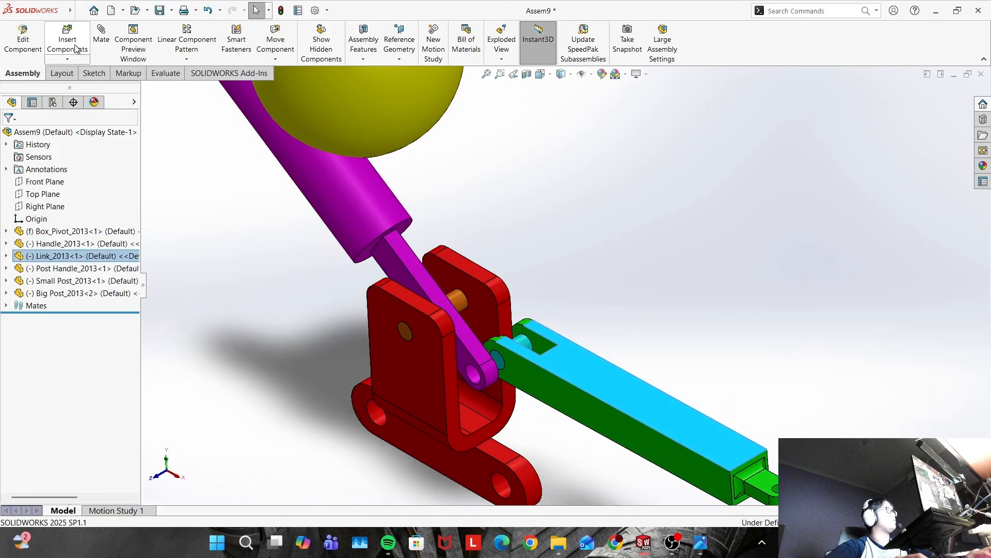
key("alt+Tab")
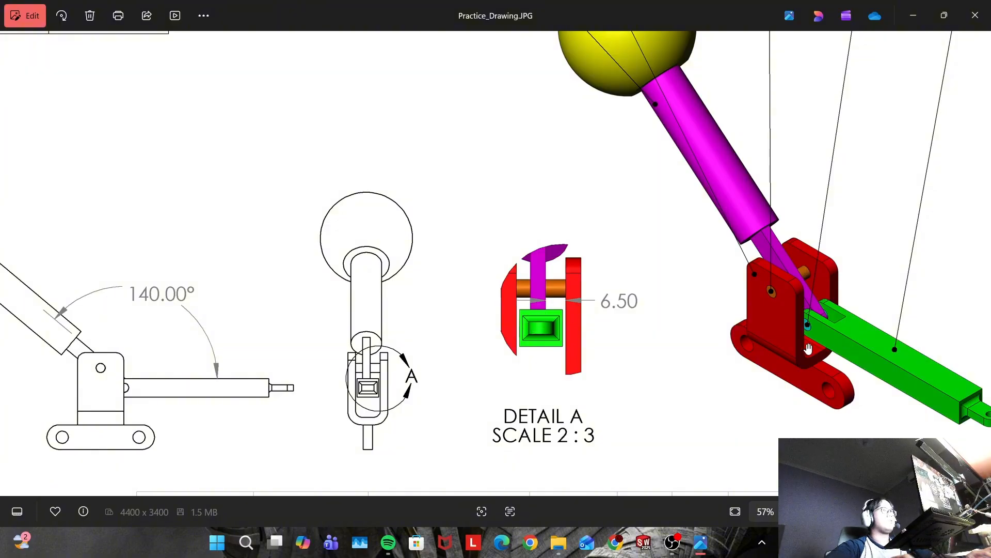
key("alt+Tab")
left_click_drag(563, 369, 575, 348)
middle_click_drag(633, 268, 597, 283)
left_click(509, 345)
scroll(509, 344, "up", 1)
scroll(597, 283, "up", 1)
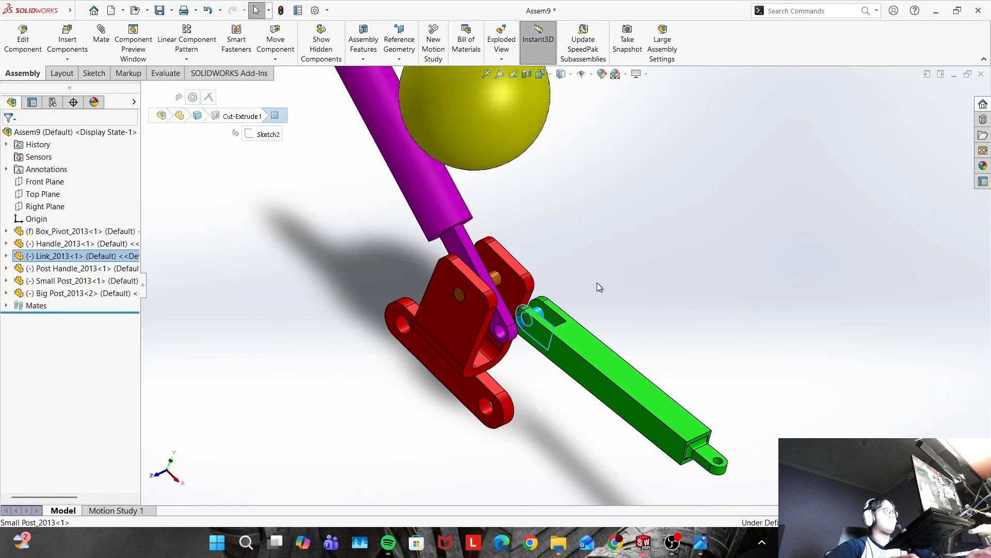
scroll(597, 283, "down", 2)
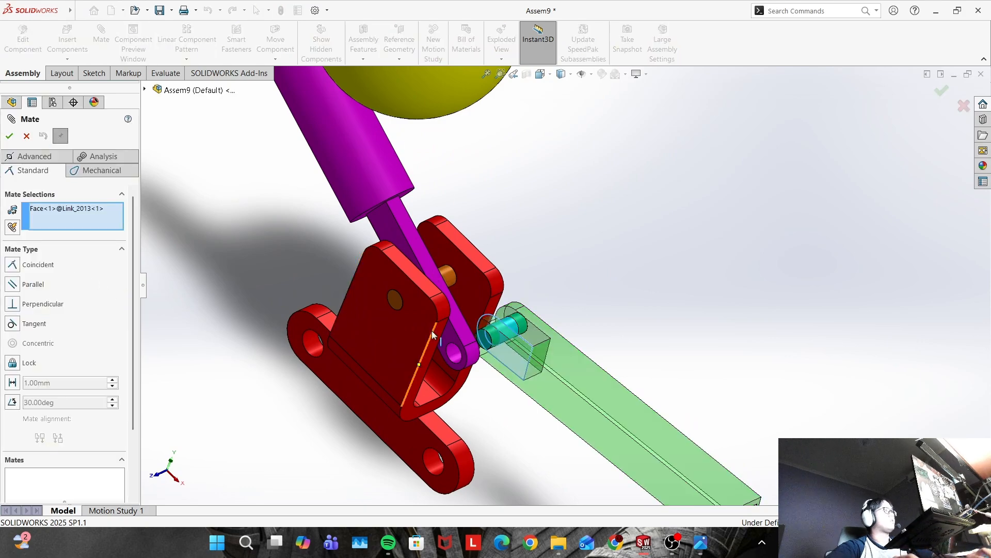
left_click(453, 347)
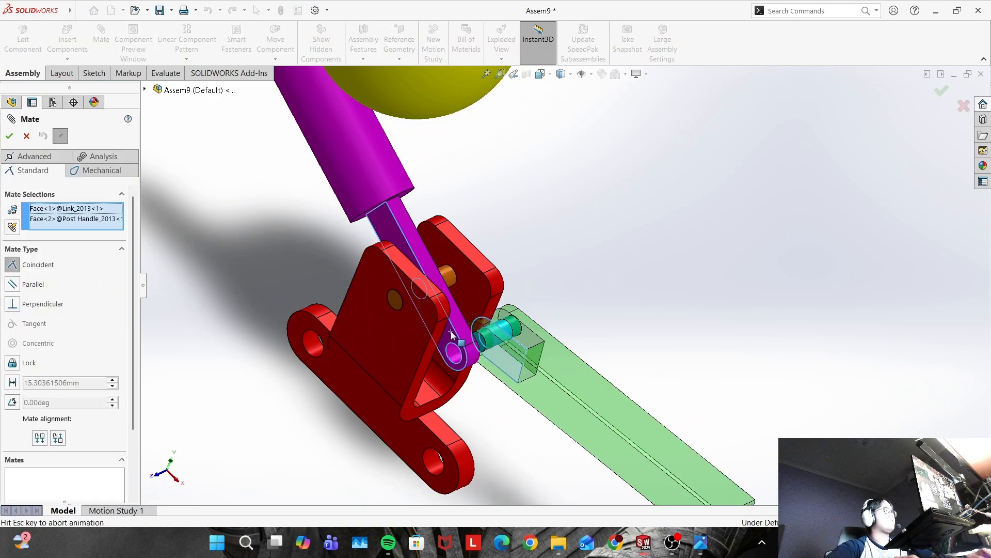
left_click(10, 136)
Consult Practice_Drawing.JPG for the link's orientation and add a parallel mate between the link's upper face and the box pivot's upper wall face
middle_click_drag(639, 258, 494, 431)
middle_click_drag(588, 391, 743, 268)
key("alt+Tab")
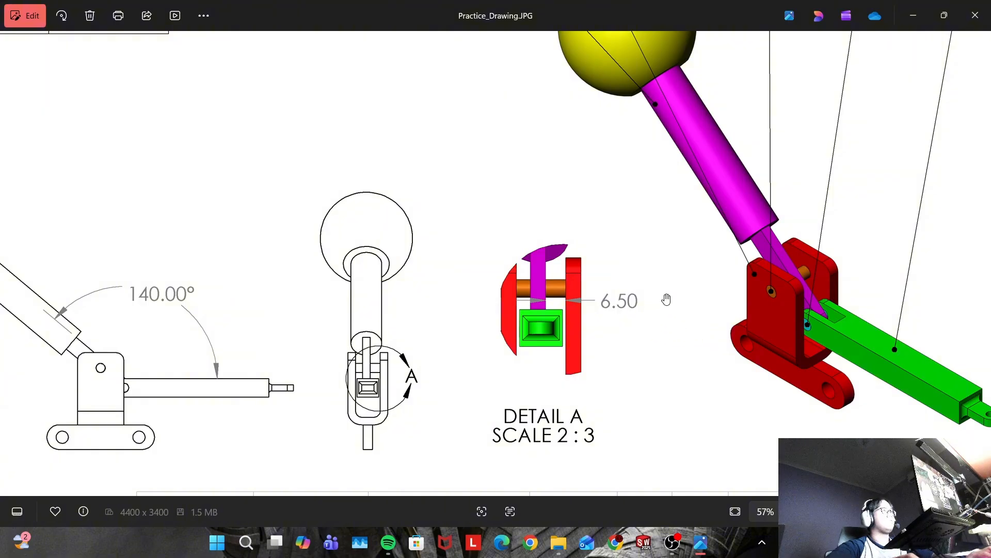
scroll(666, 300, "down", 4)
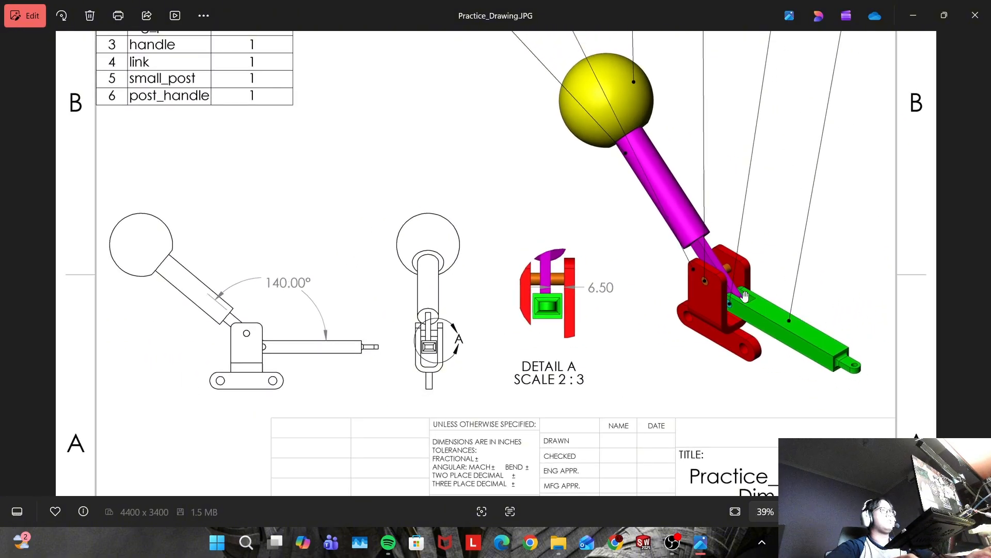
key("alt+Tab")
left_click_drag(527, 384, 551, 392)
left_click(550, 392)
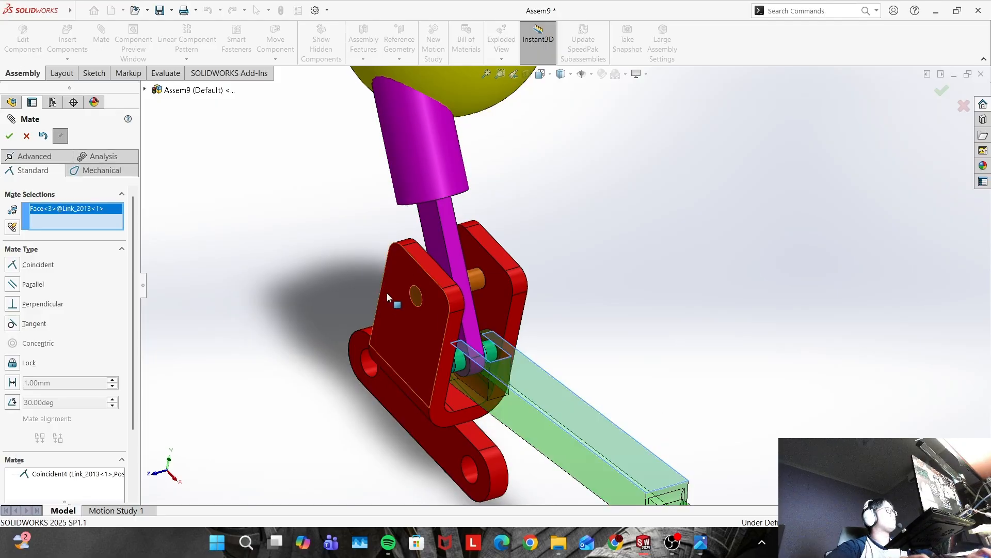
left_click(405, 269)
left_click(29, 287)
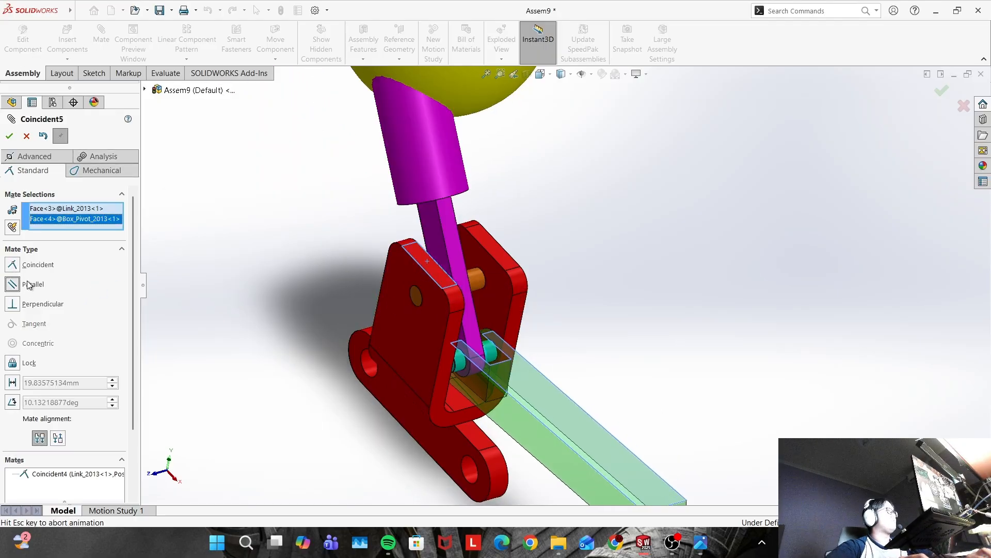
left_click(9, 136)
Pull the handle ball away from the post handle and show the assembly in isometric view
scroll(464, 183, "up", 4)
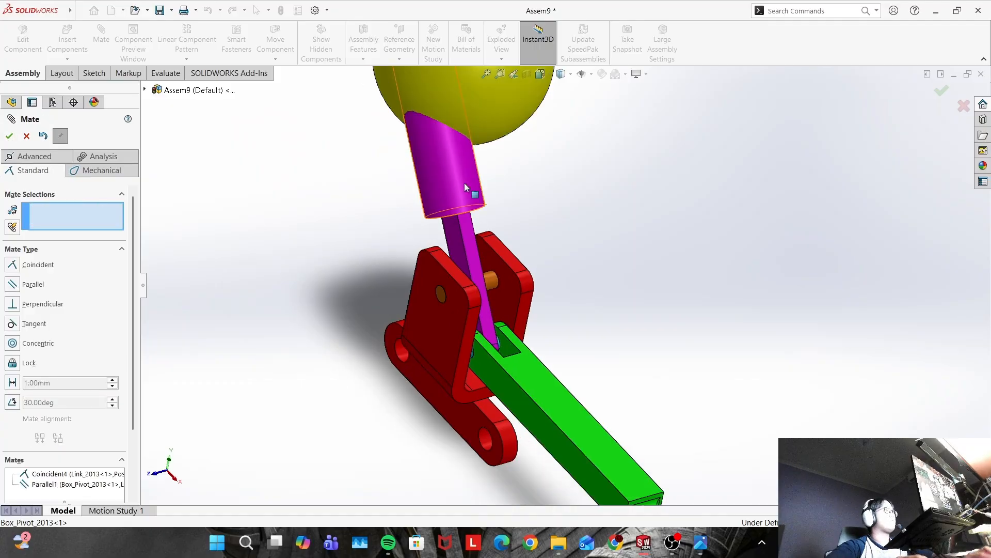
left_click_drag(512, 174, 686, 178)
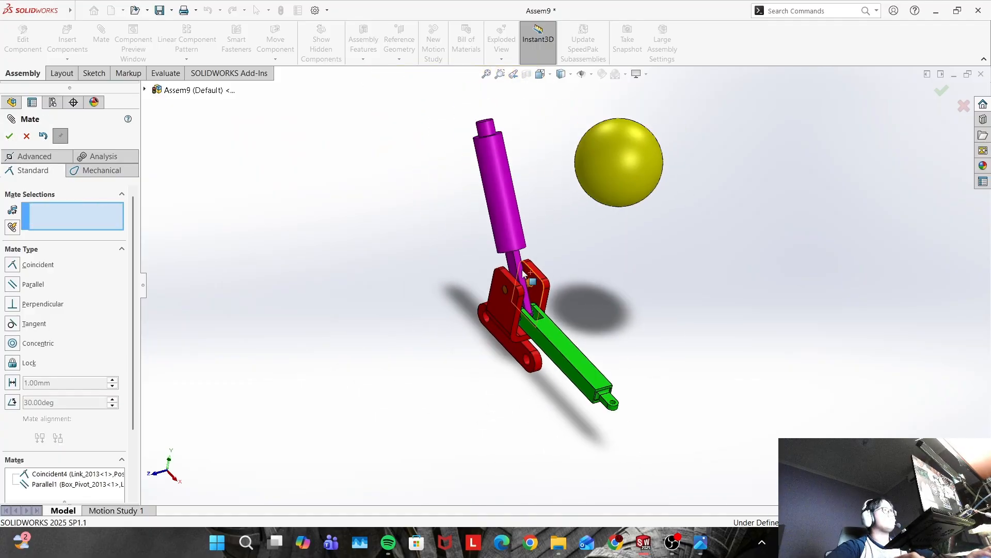
middle_click_drag(602, 225, 588, 113)
scroll(587, 113, "down", 3)
scroll(594, 369, "up", 2)
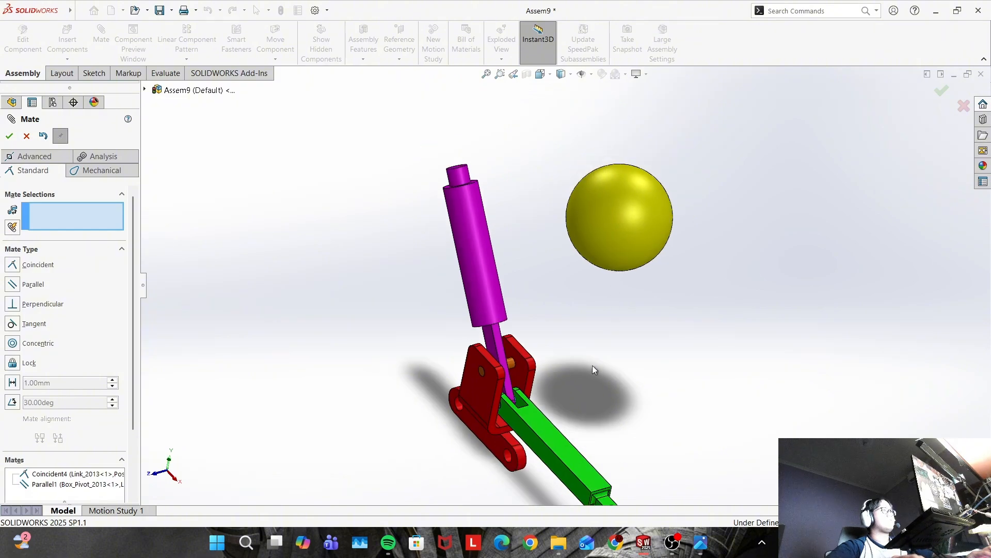
scroll(643, 371, "down", 1)
key("space")
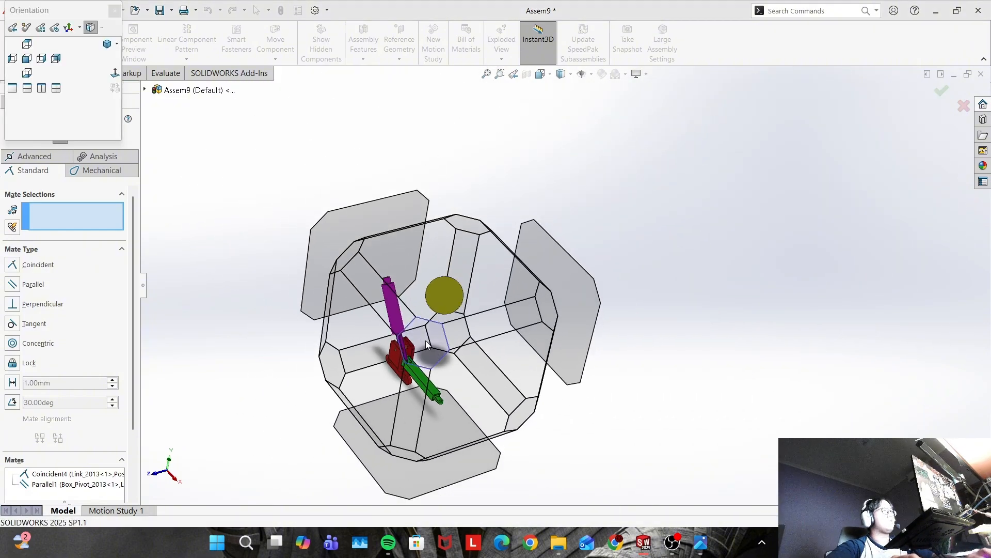
left_click(436, 328)
scroll(585, 346, "down", 5)
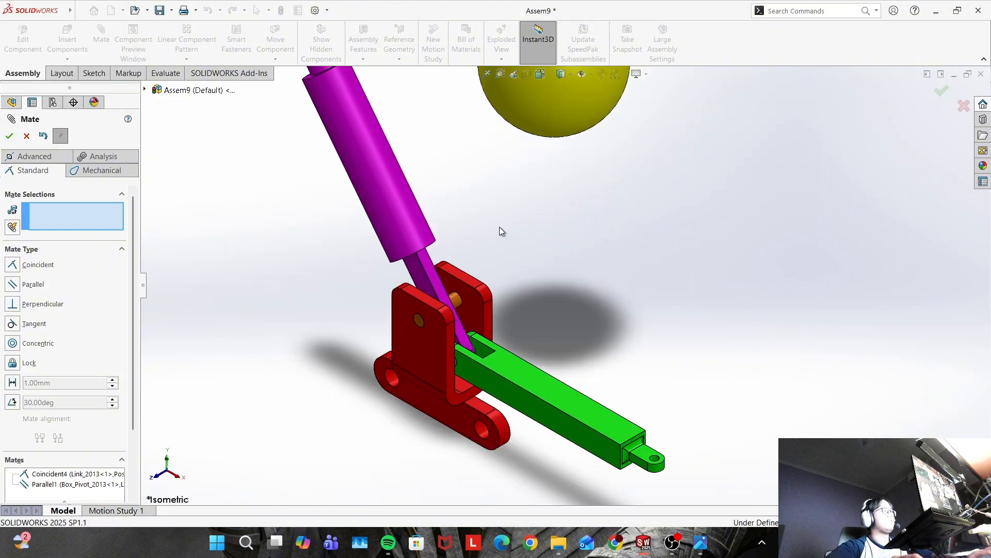
Check the angle in Practice_Drawing.JPG and add a 140° angle mate between the link's upper face and the post handle's narrow face
key("alt+Tab")
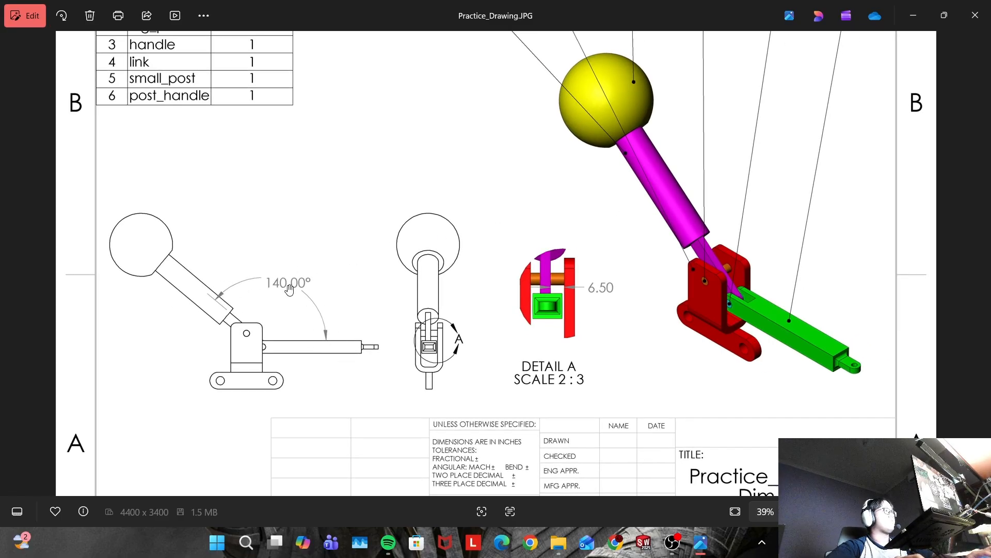
key("alt+Tab")
left_click(519, 374)
left_click(396, 247)
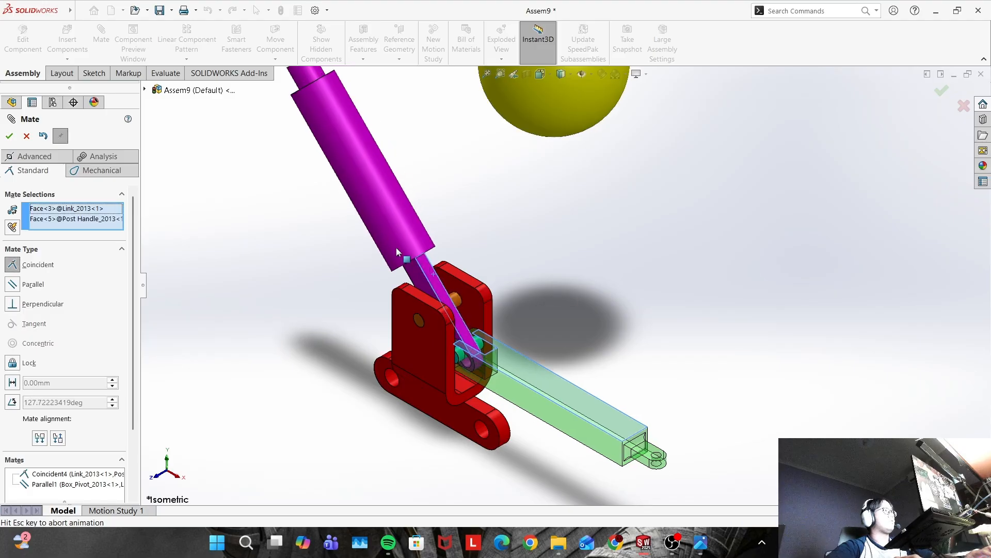
left_click(12, 403)
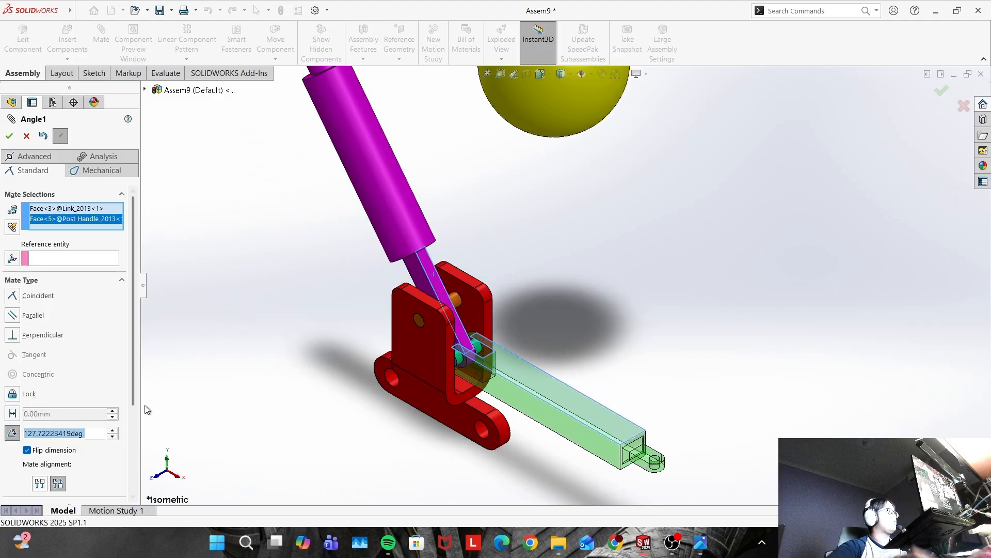
type("1490")
key("BackSpace")
key("BackSpace")
type("0")
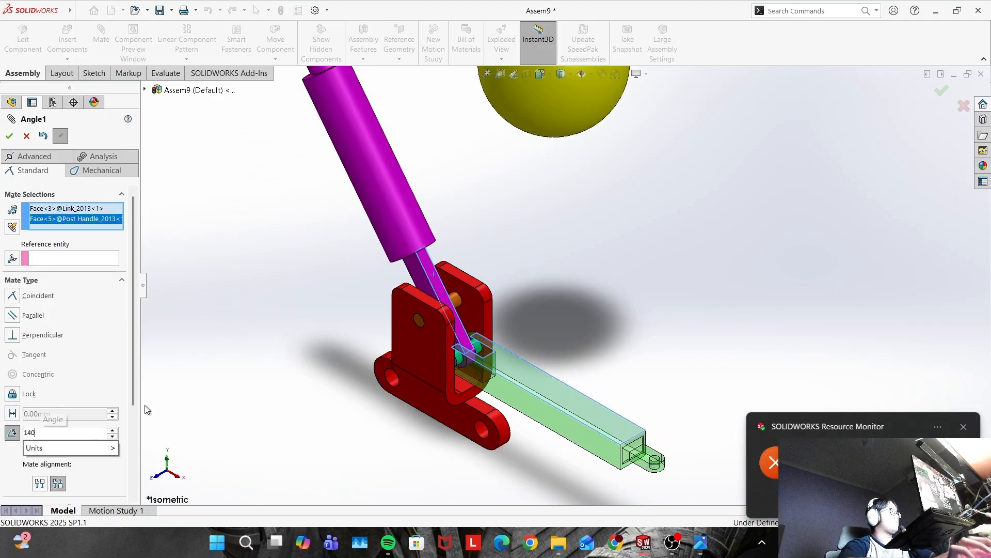
key("Return")
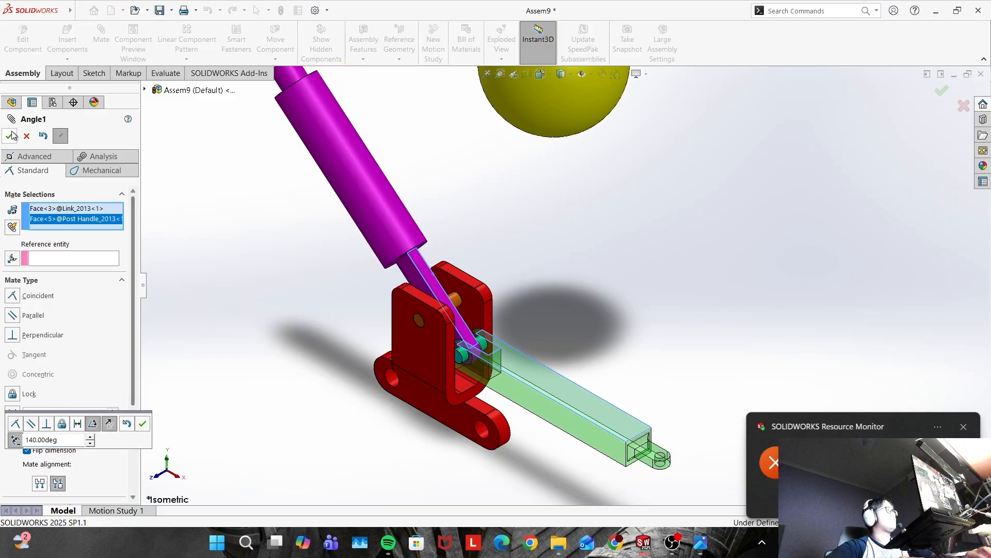
left_click(10, 136)
Add a concentric mate between the handle ball's hole and the post handle's cylindrical end, and slide the ball clear along the axis
scroll(490, 239, "up", 3)
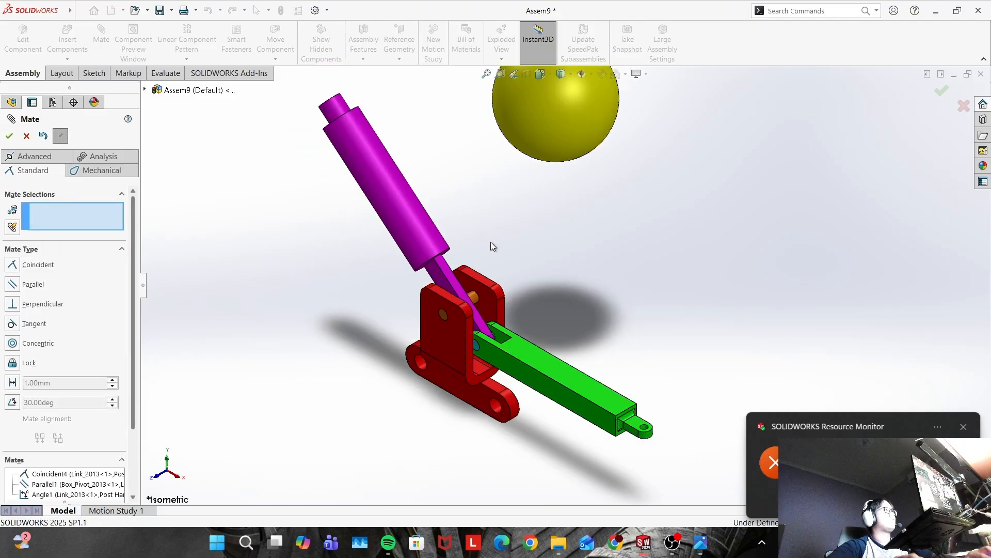
scroll(476, 198, "down", 3)
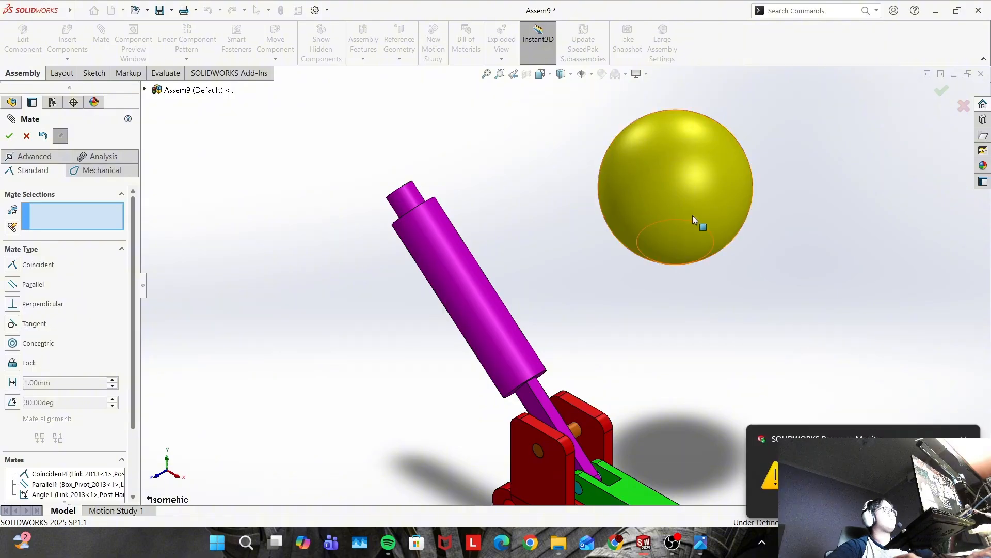
middle_click_drag(655, 234, 649, 205)
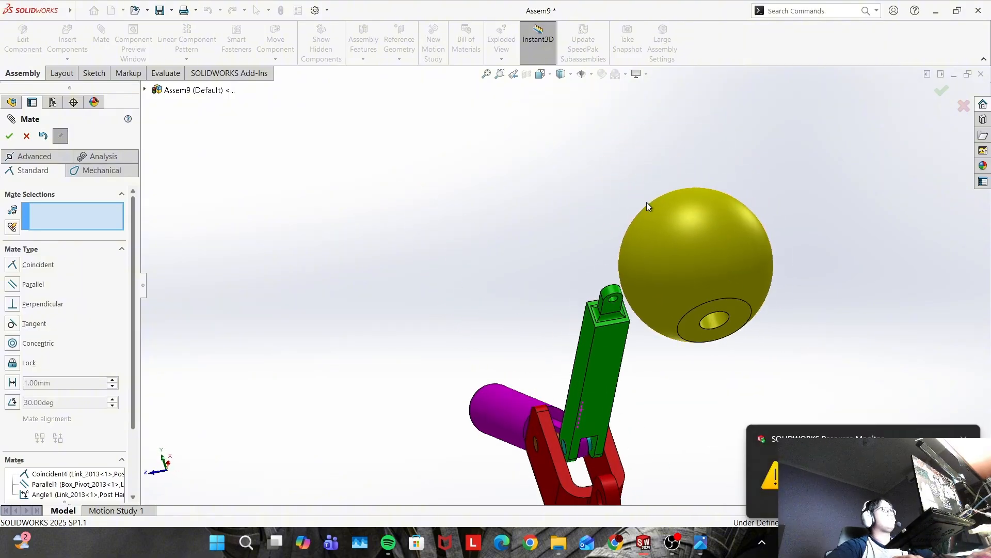
left_click(716, 321)
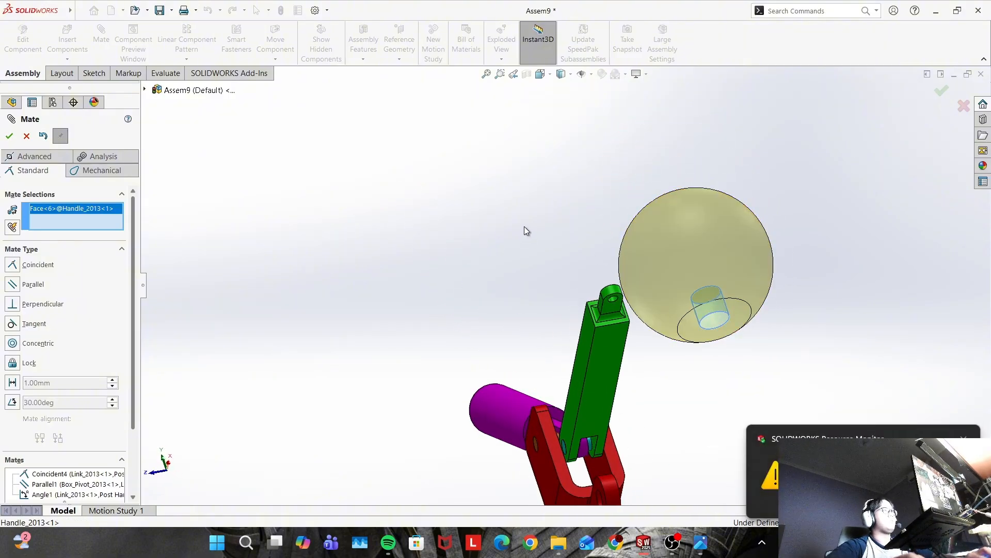
middle_click_drag(525, 227, 532, 311)
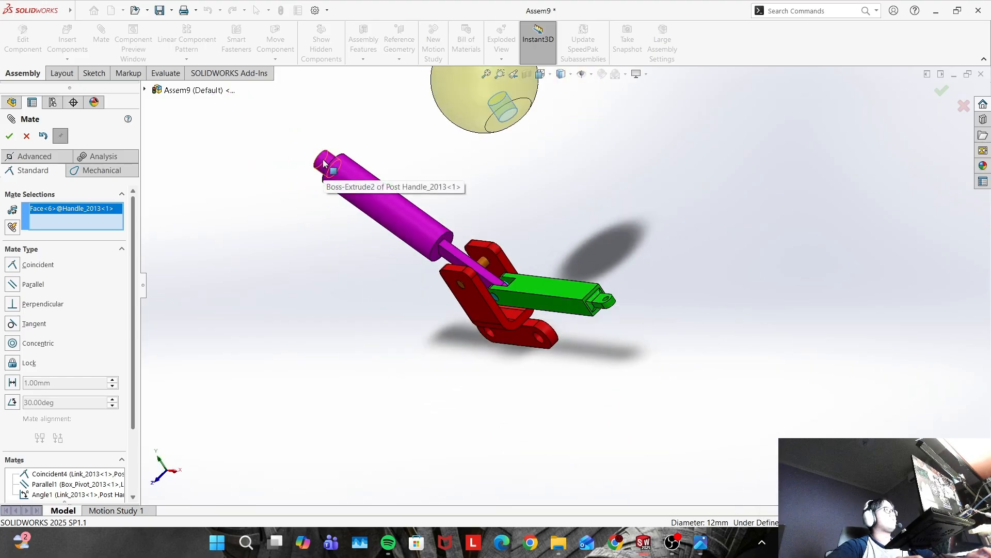
left_click(356, 180)
left_click(9, 137)
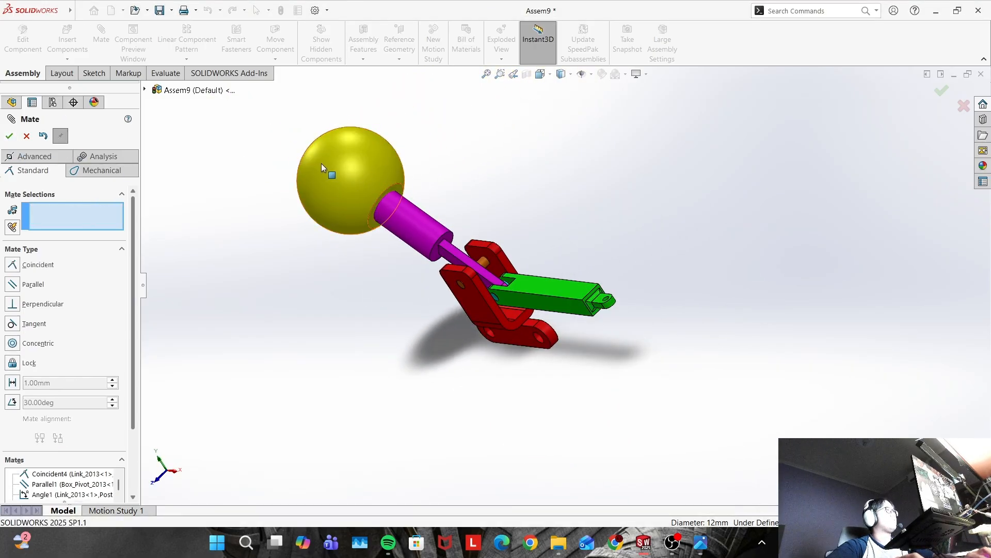
left_click_drag(321, 163, 212, 110)
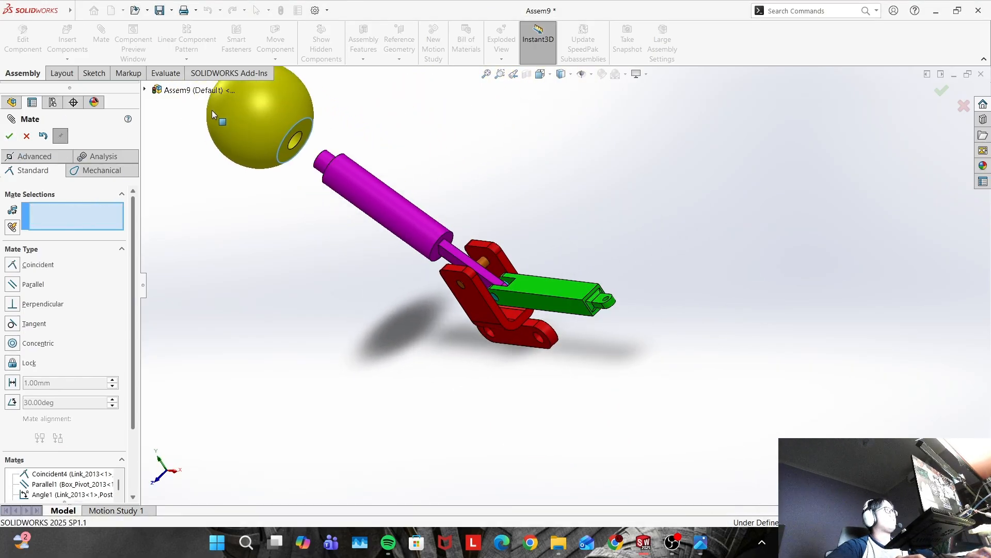
Try a coincident mate between the handle ball's flat face and the post handle's shoulder edge
left_click(289, 143)
middle_click_drag(290, 145, 343, 181)
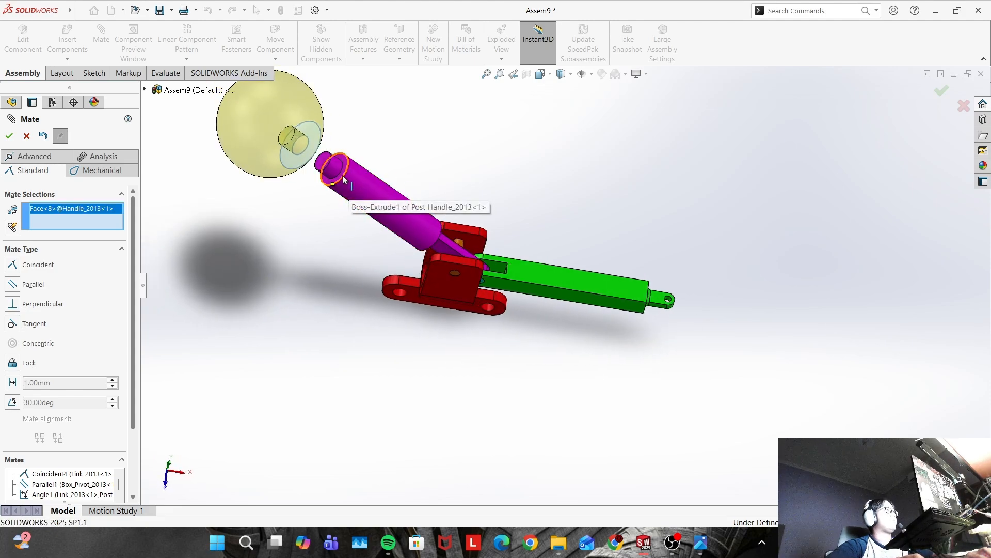
left_click(344, 180)
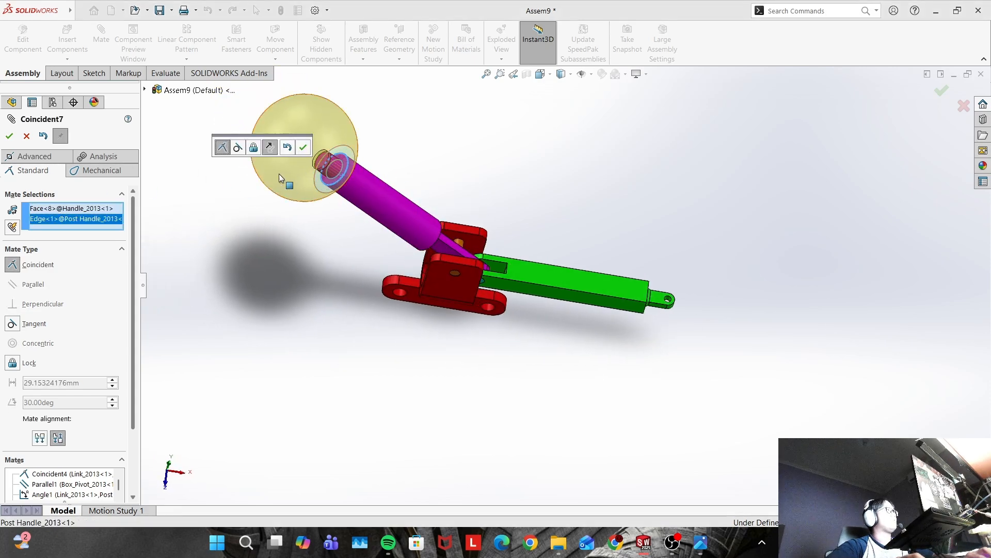
left_click(290, 148)
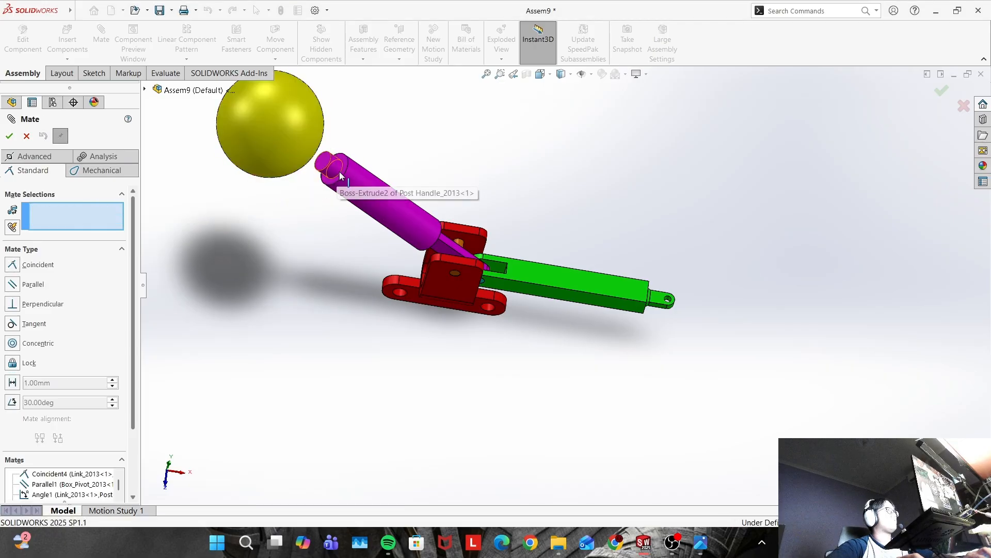
Add a coincident mate between the post handle's ring-shaped shoulder face and the handle ball's flat face
scroll(343, 179, "up", 2)
scroll(511, 223, "down", 5)
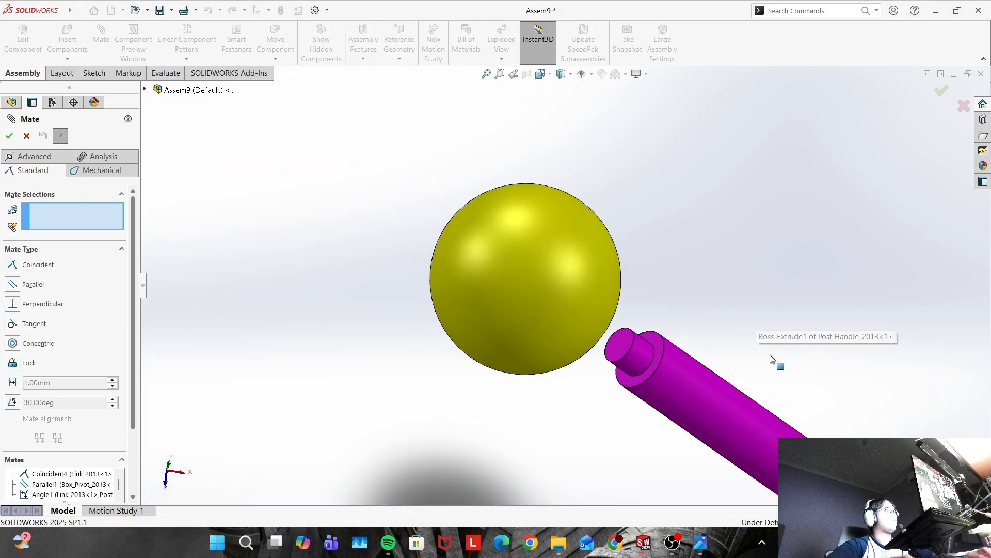
left_click(656, 343)
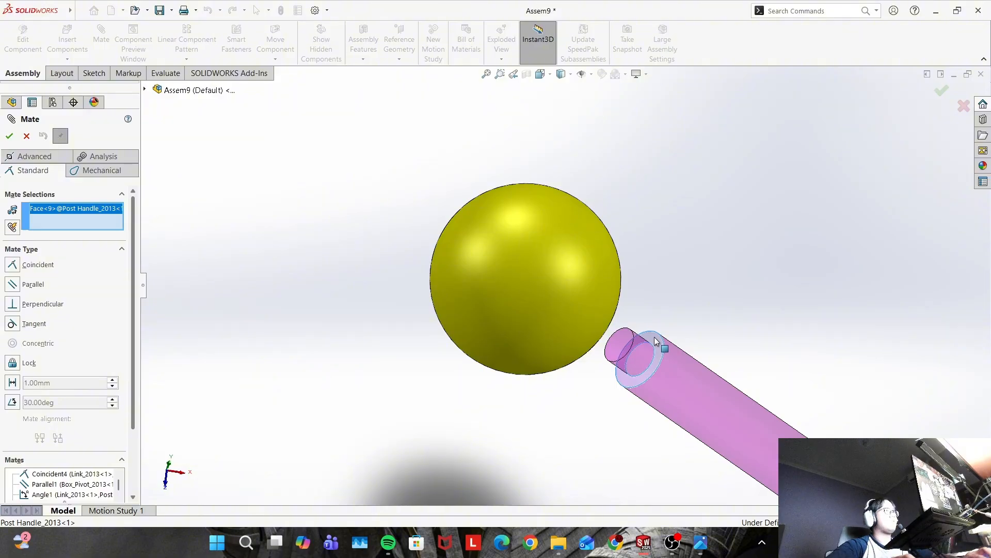
left_click(655, 339)
left_click(656, 338)
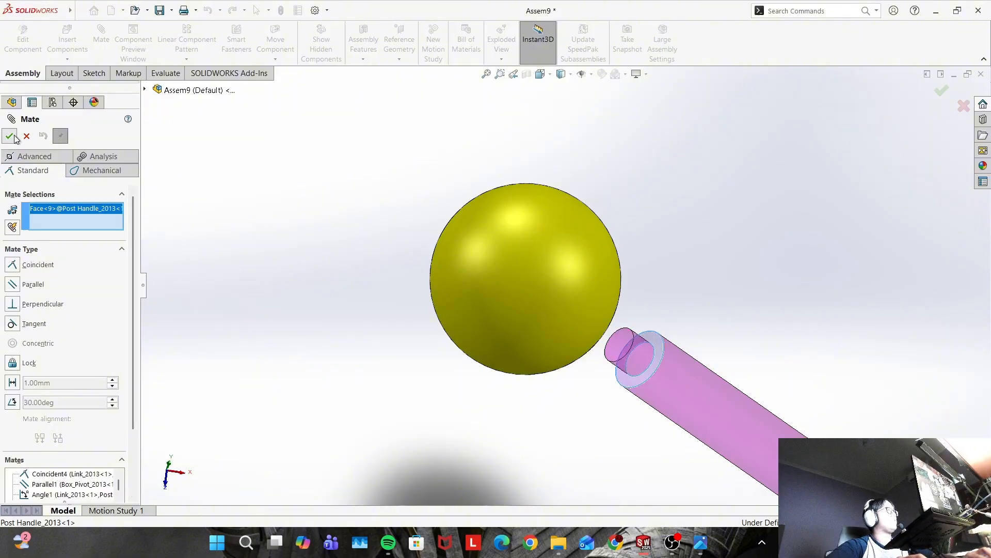
middle_click_drag(566, 252, 511, 217)
left_click(679, 305)
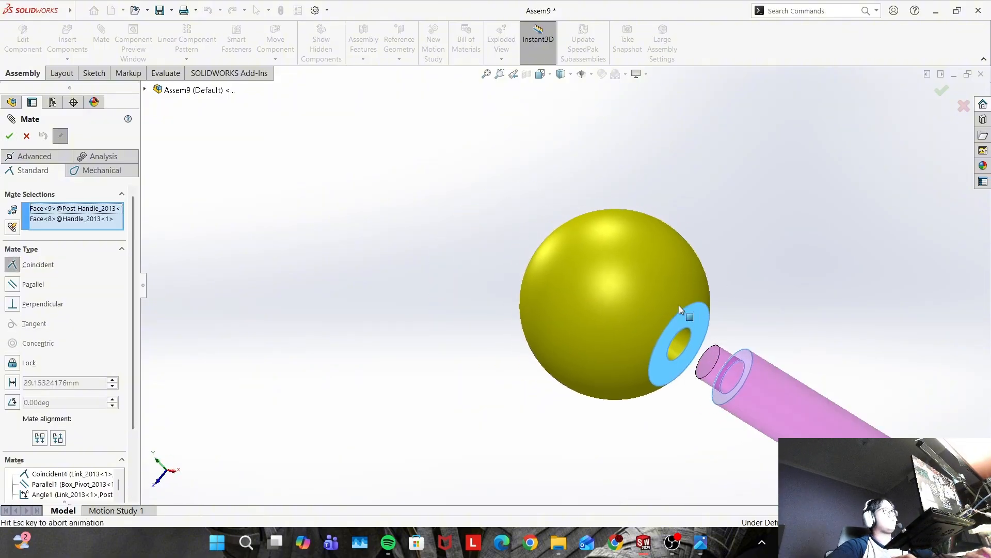
left_click(10, 137)
Inspect the seated handle ball and the whole assembly from the front and in isometric view
middle_click_drag(542, 251, 463, 262)
scroll(461, 242, "down", 2)
scroll(460, 233, "up", 6)
key("space")
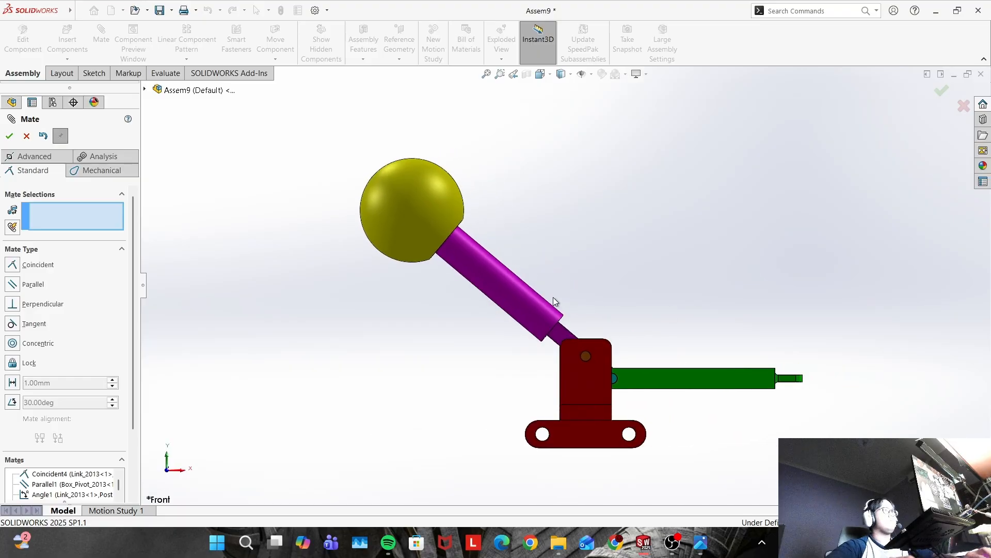
key("space")
left_click(532, 224)
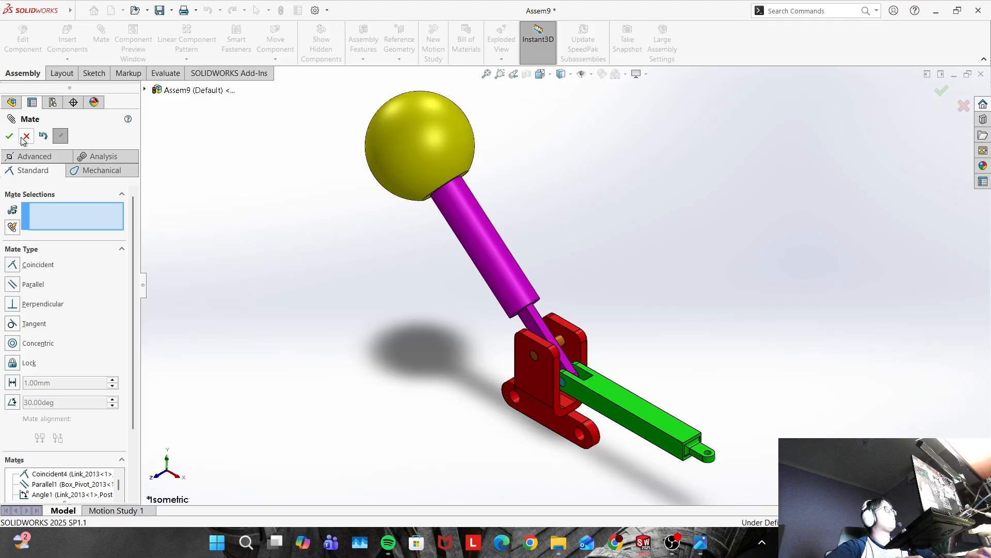
left_click(413, 136)
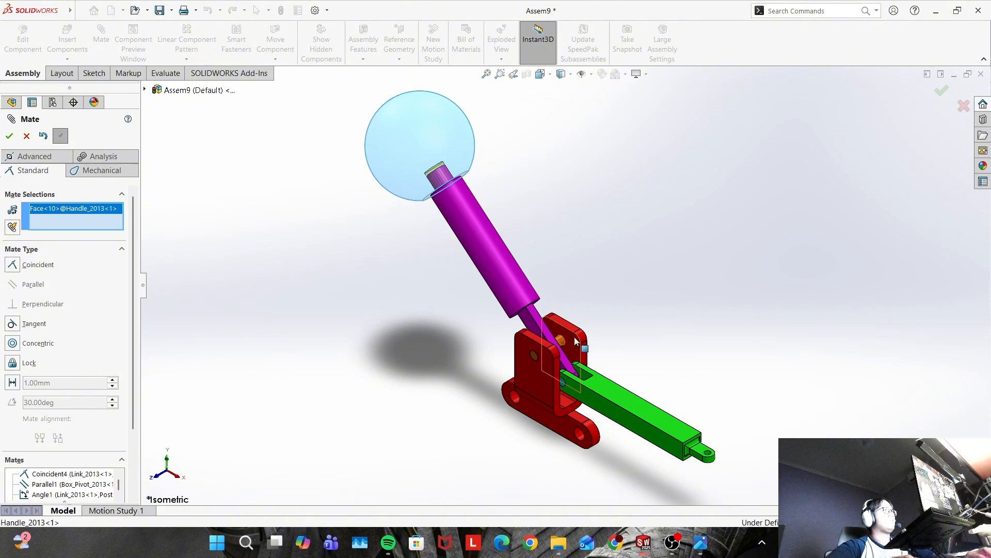
left_click(440, 135)
Add a lock mate between the big post and the box pivot
scroll(585, 333, "down", 3)
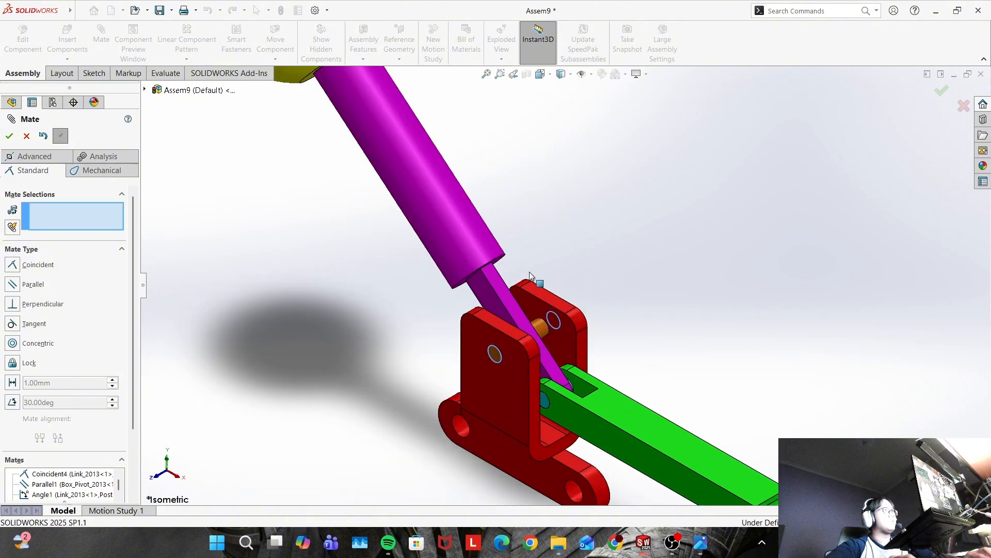
left_click(543, 330)
left_click(562, 345)
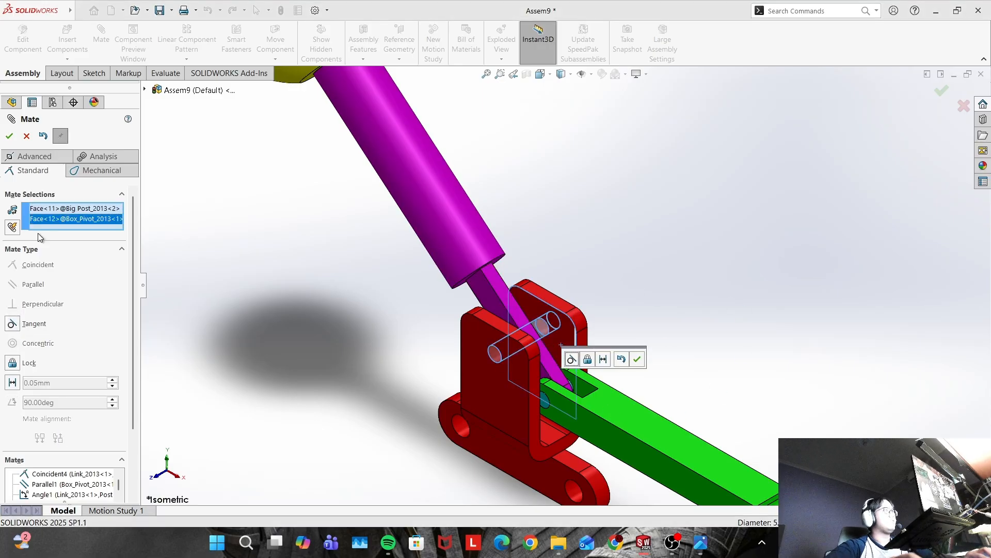
left_click(17, 362)
left_click(9, 136)
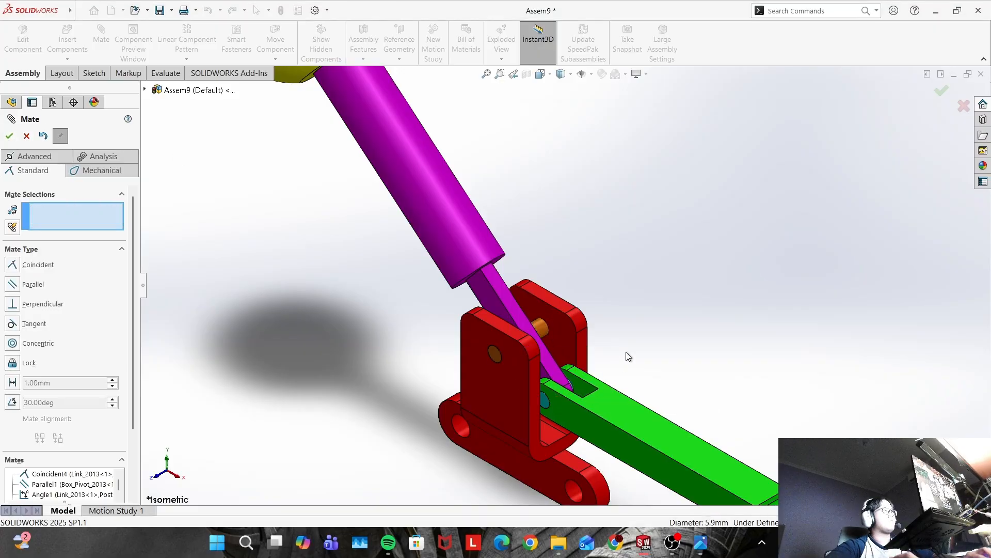
Add a concentric mate between the link's circular hole edge and the small post's cylindrical face
middle_click_drag(626, 353, 581, 396)
left_click(568, 382)
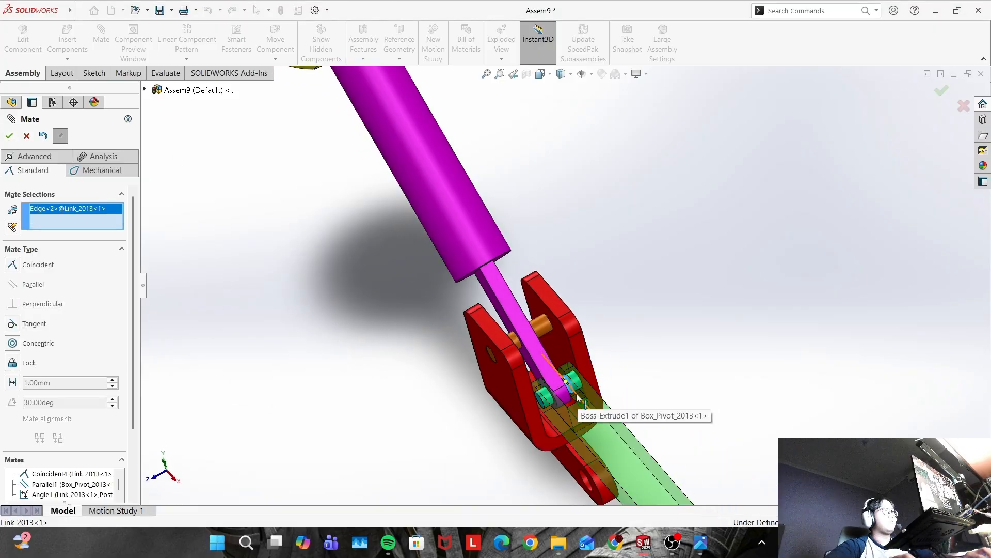
scroll(602, 385, "down", 6)
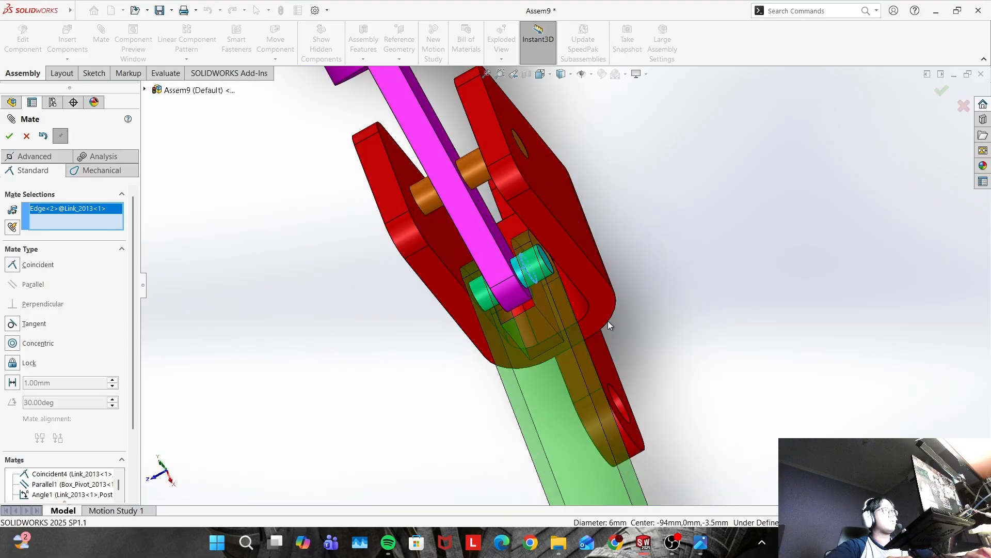
left_click(591, 264)
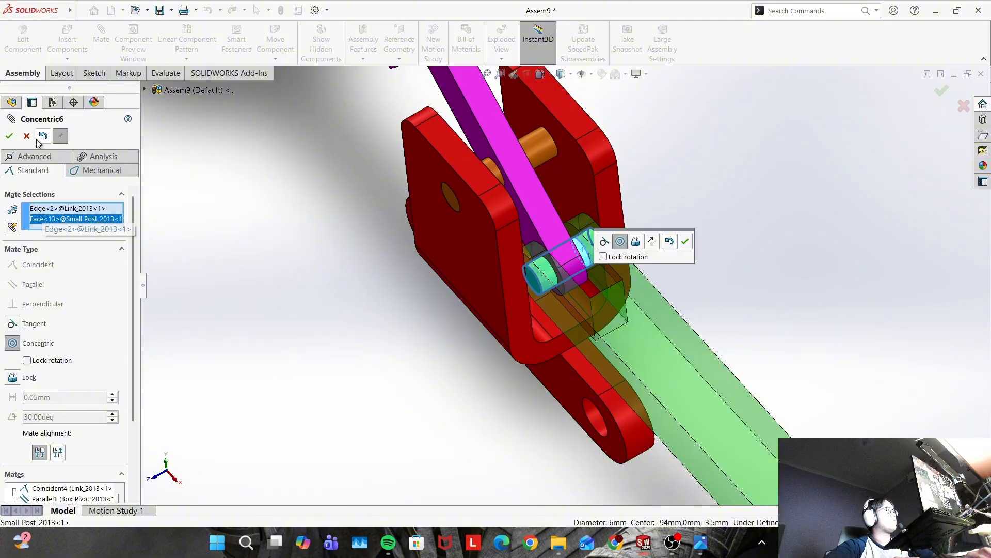
left_click(9, 136)
left_click(9, 136)
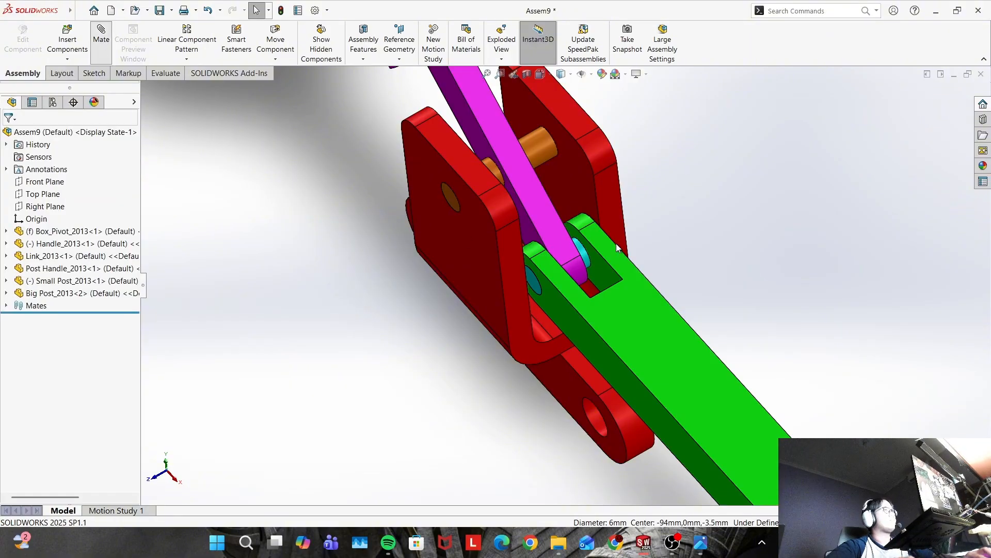
Add a lock mate between the small post and the link, and show the assembly in isometric view
key("Return")
middle_click_drag(594, 261, 574, 258)
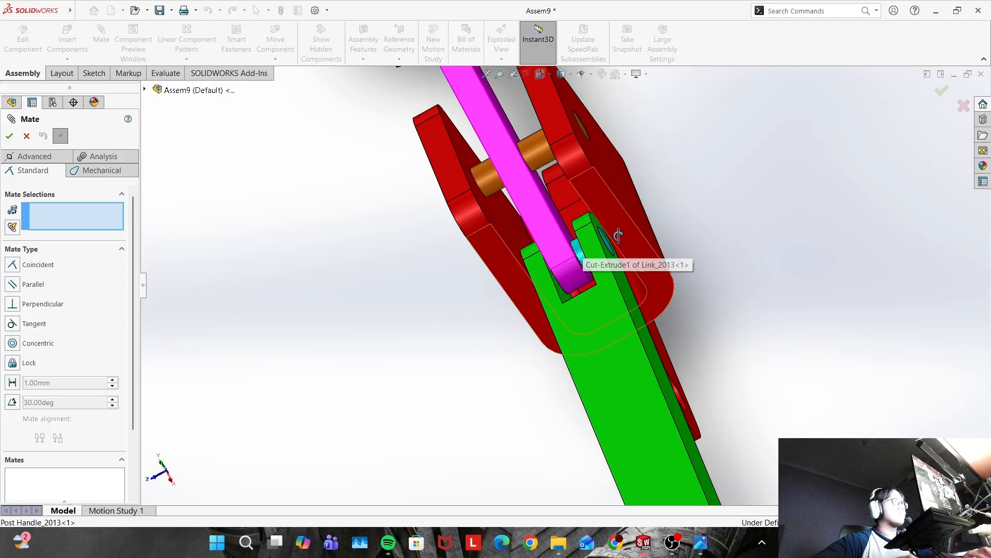
middle_click_drag(673, 175, 741, 146)
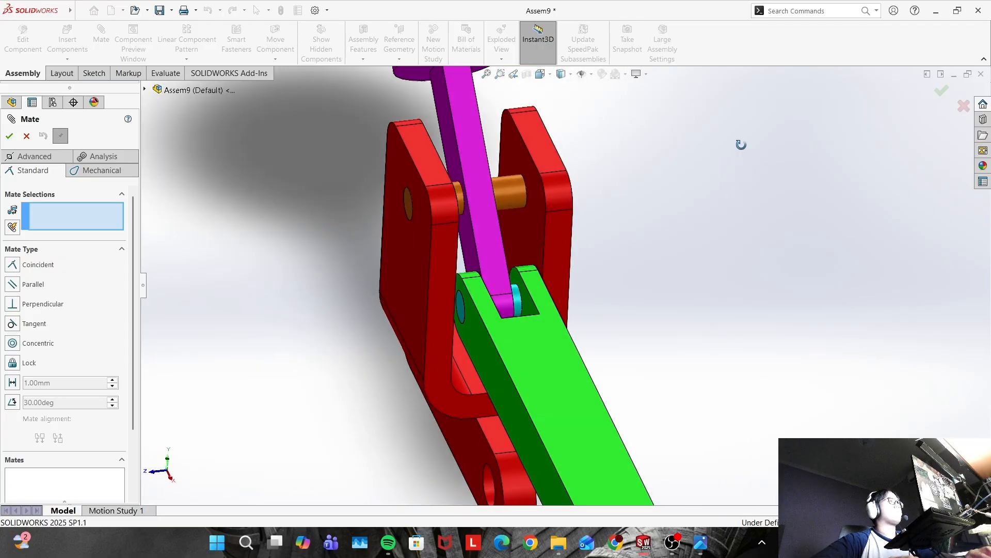
left_click(518, 298)
middle_click_drag(612, 310, 554, 315)
left_click(546, 314)
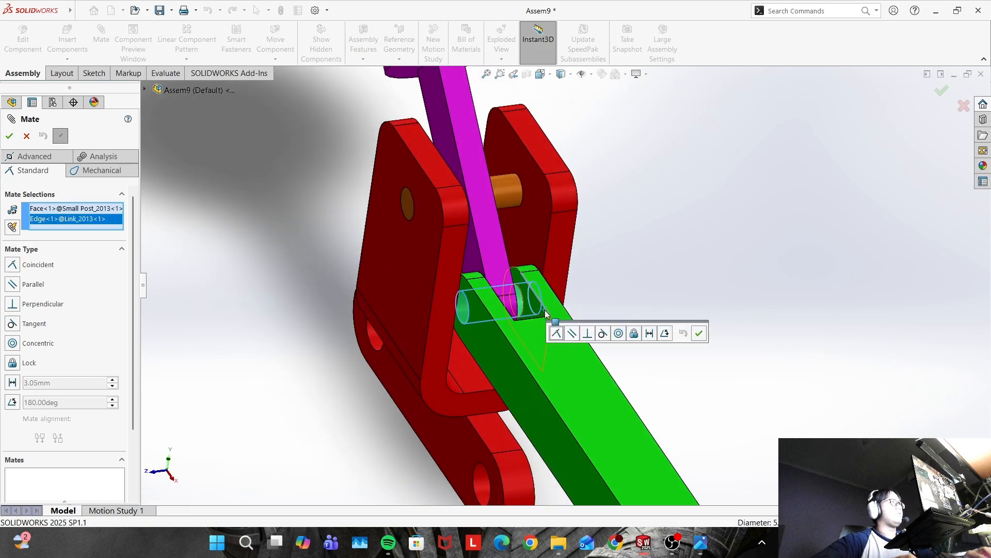
left_click(544, 312)
left_click(540, 313)
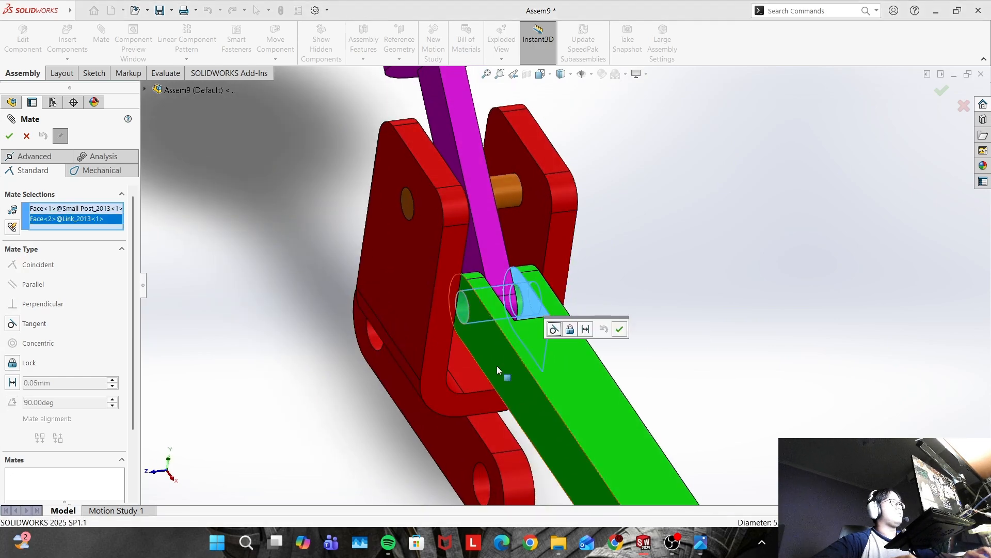
left_click(12, 363)
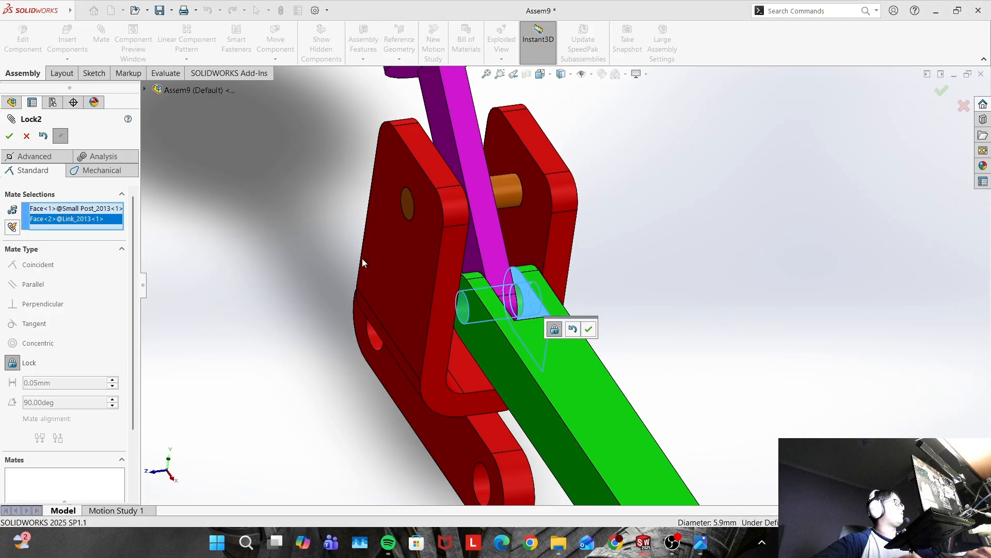
scroll(509, 283, "up", 5)
key("space")
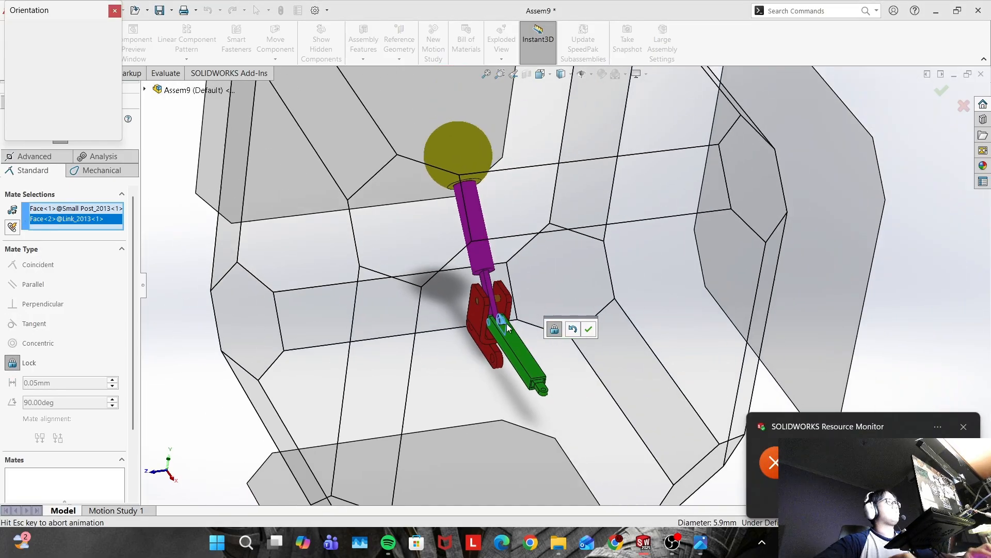
left_click(401, 287)
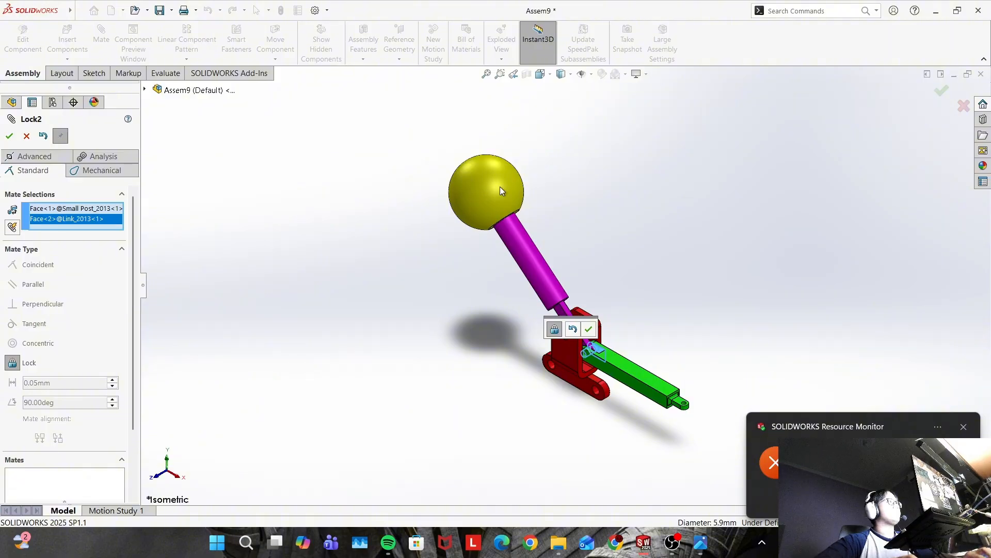
left_click(588, 329)
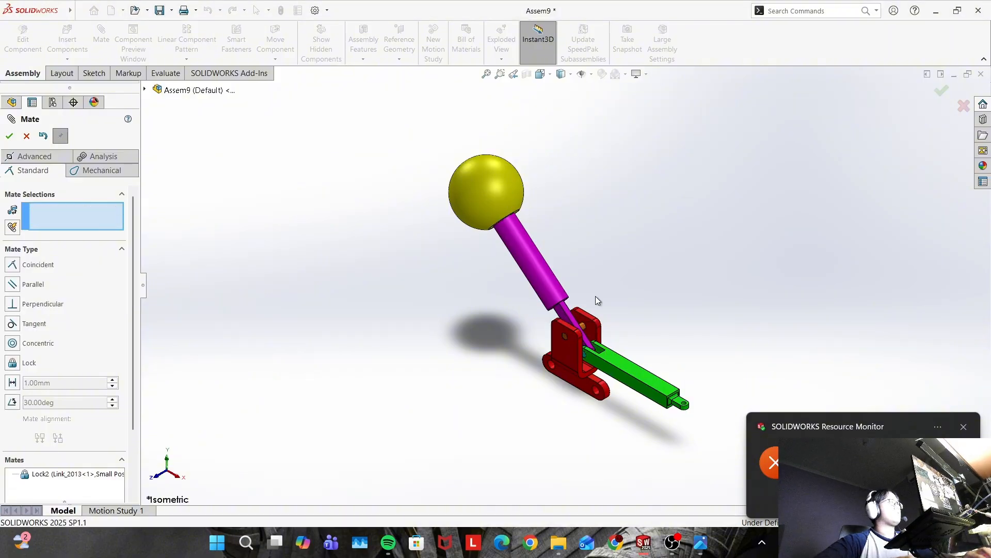
Add a lock mate between the handle ball and the post handle
left_click(465, 160)
left_click(514, 241)
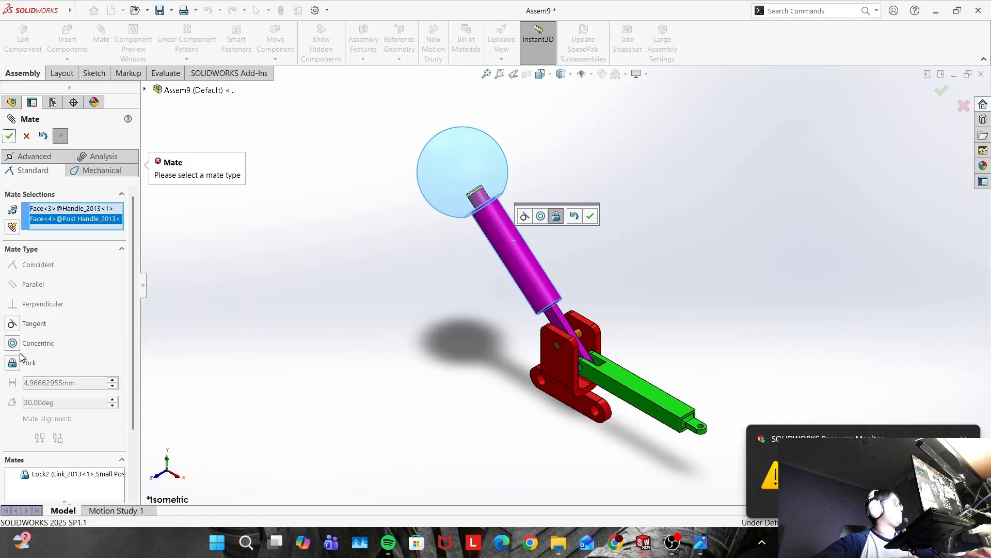
left_click(13, 363)
left_click(8, 137)
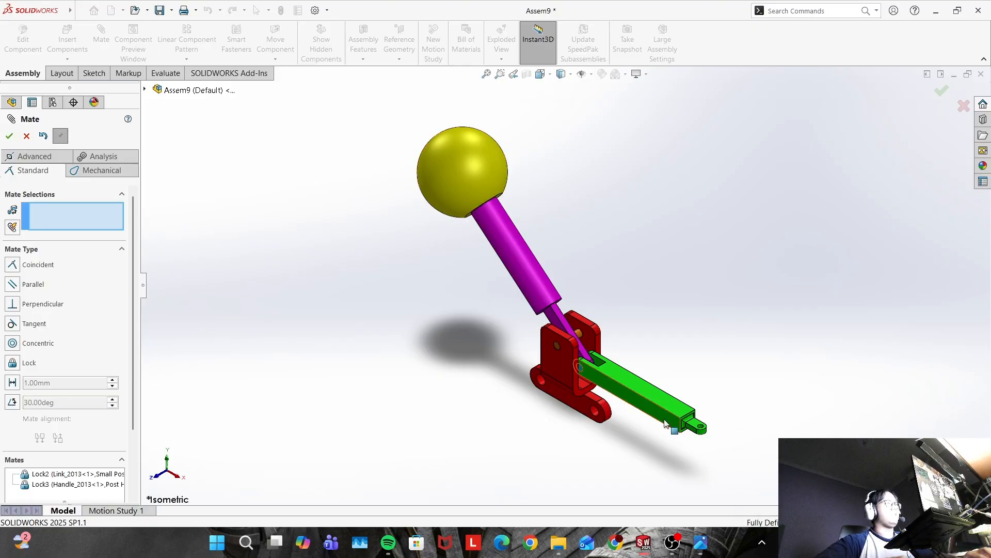
Compare the finished assembly with the views and parts list in Practice_Drawing.JPG
key("alt+Tab")
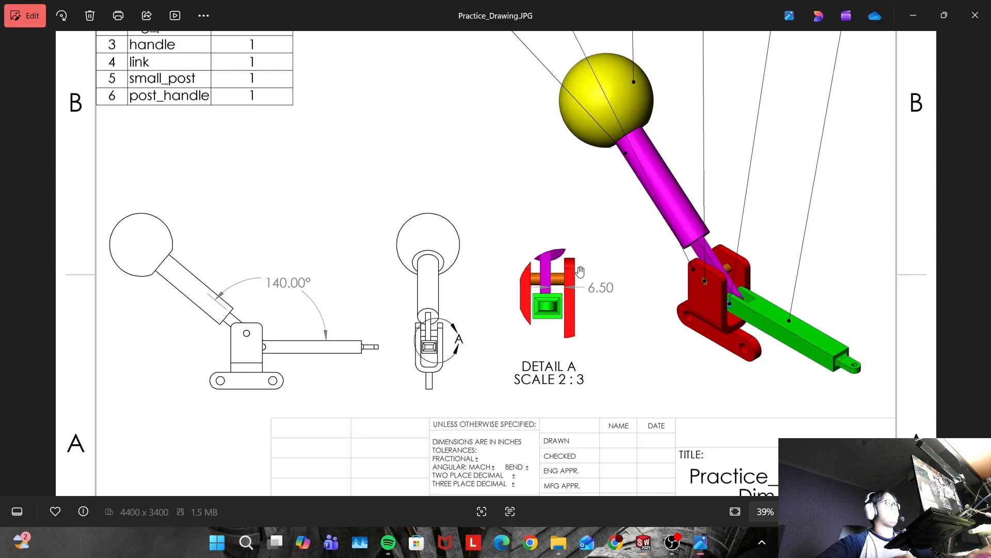
scroll(646, 213, "up", 1)
scroll(627, 205, "down", 5)
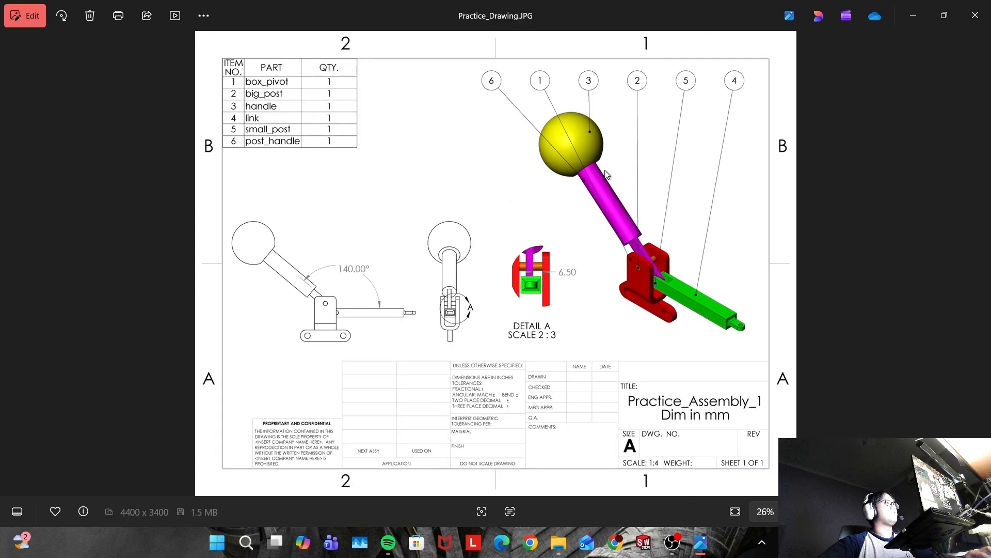
key("alt+Tab")
key("alt+Tab")
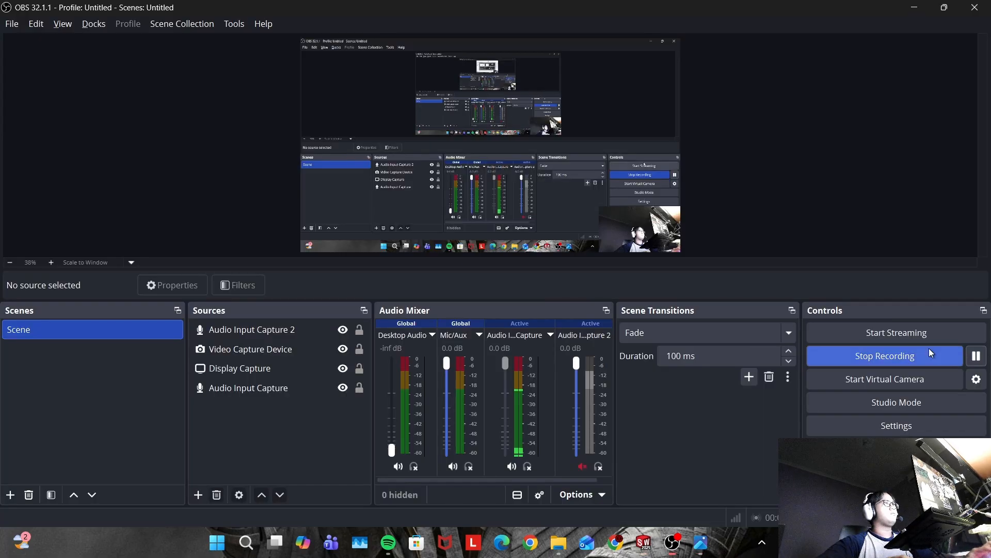
key("alt+Tab")
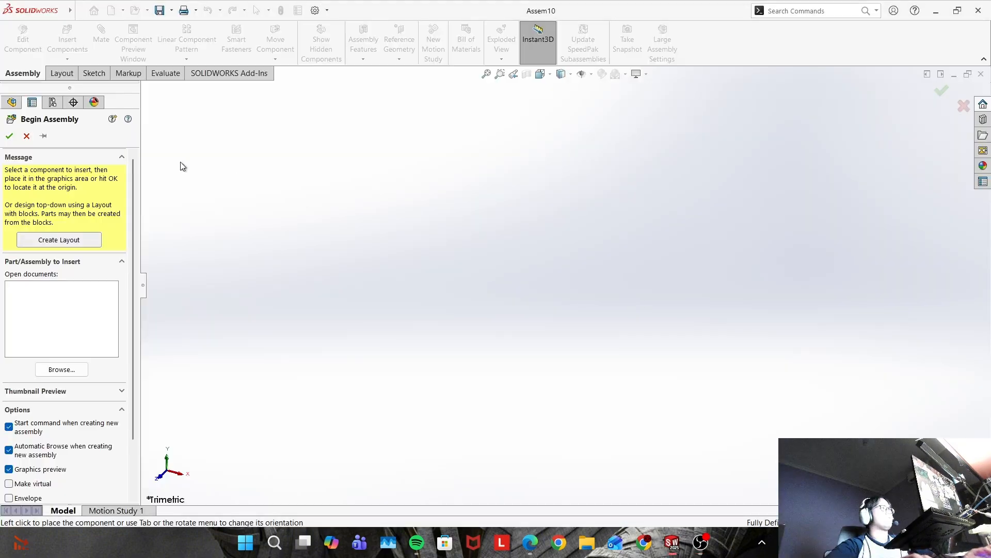
Start browsing for a part to insert in Assem10 and look through the Ex1, EX 2 and EX 3 assembly PDFs in the web browser
left_click(62, 370)
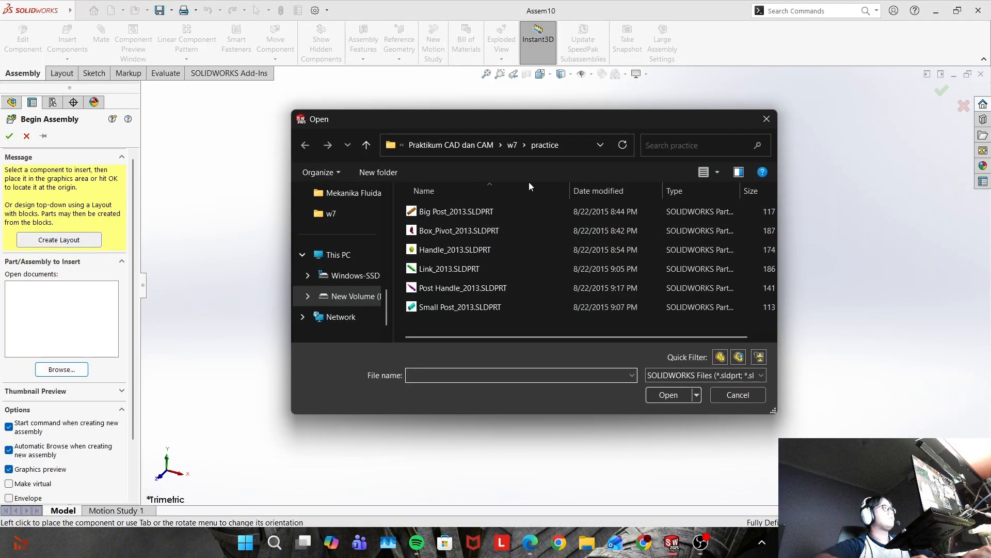
key("alt+Tab")
key("Tab")
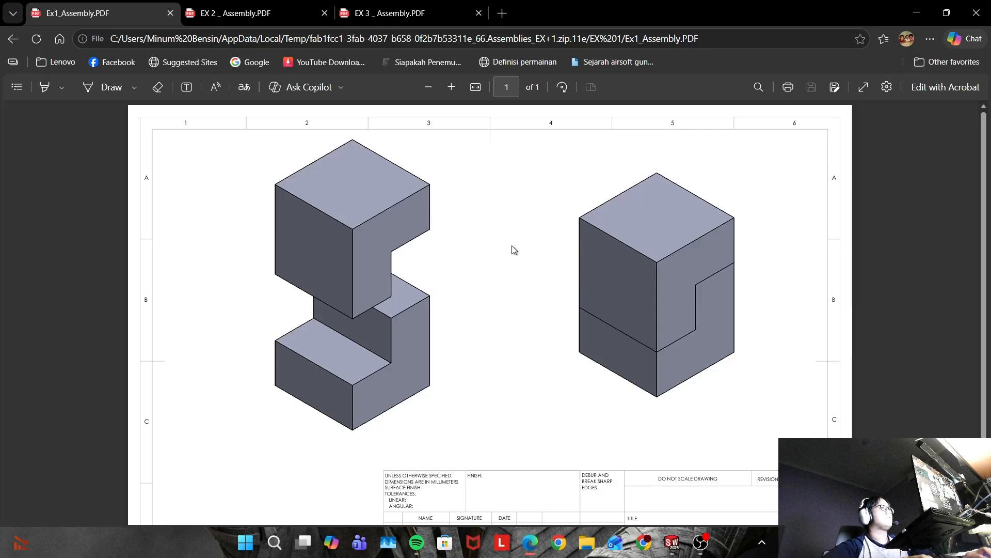
scroll(614, 253, "down", 3)
scroll(568, 265, "up", 3)
left_click(236, 9)
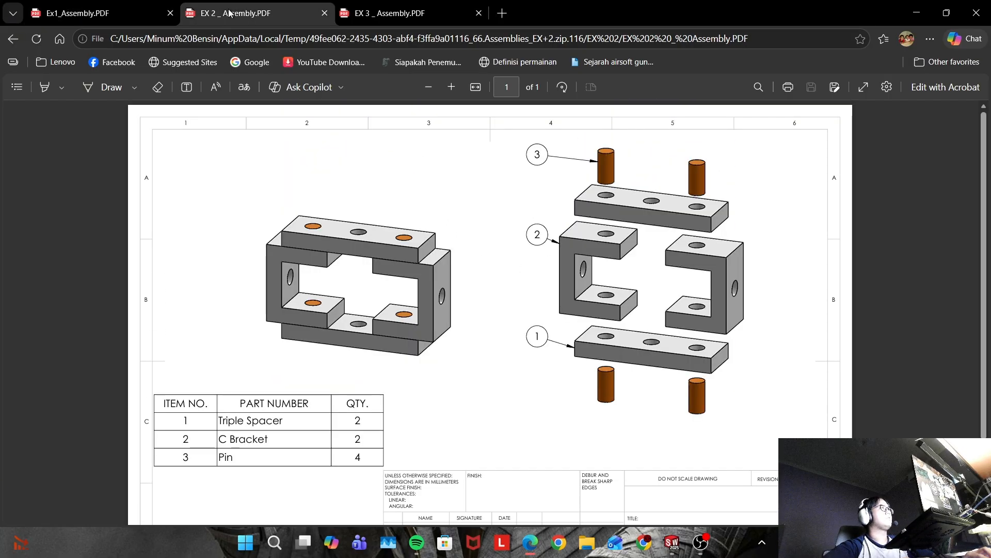
left_click(361, 9)
left_click(164, 22)
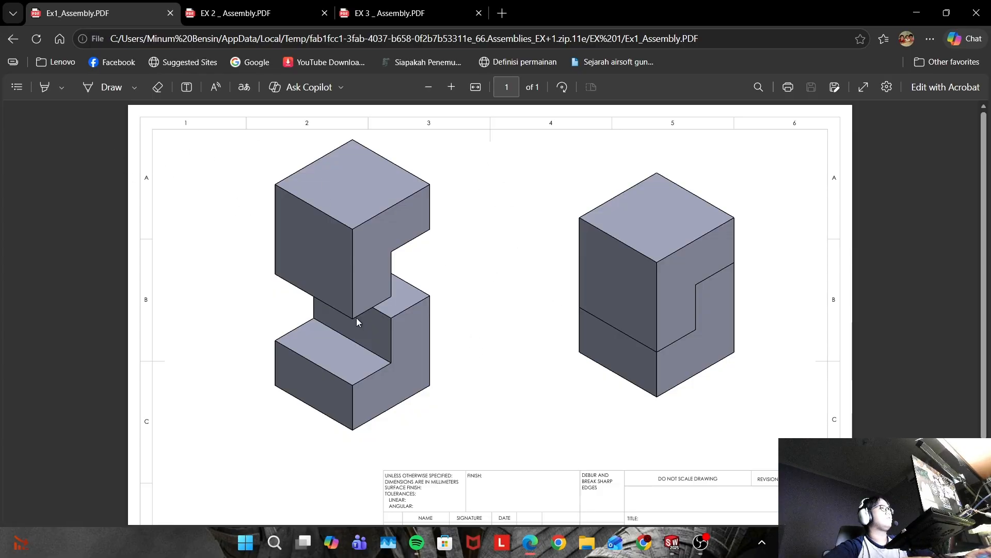
Insert SQ_Block.SLDPRT from the EX 1 folder in w7 as the first component of Assem10
key("alt+Tab")
key("Tab")
key("Tab")
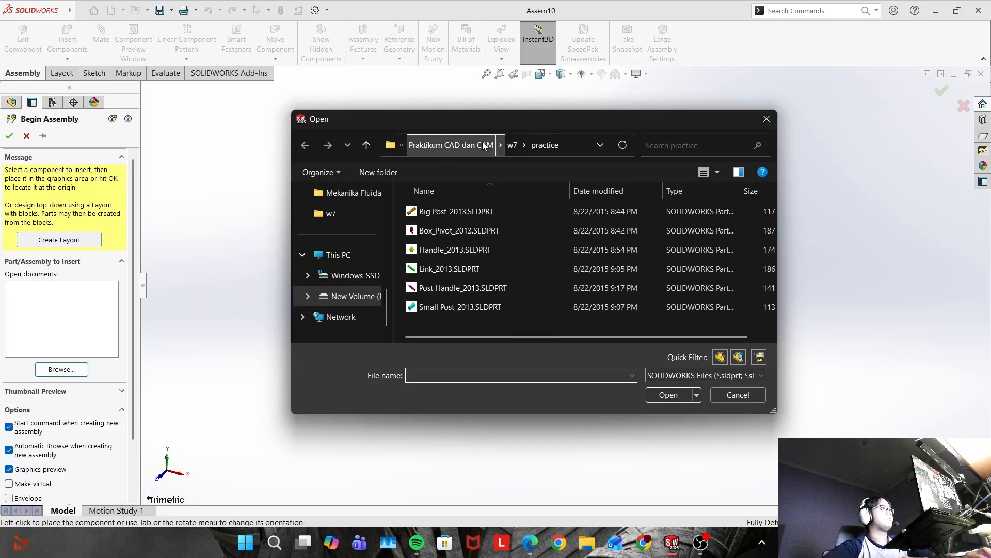
left_click(512, 145)
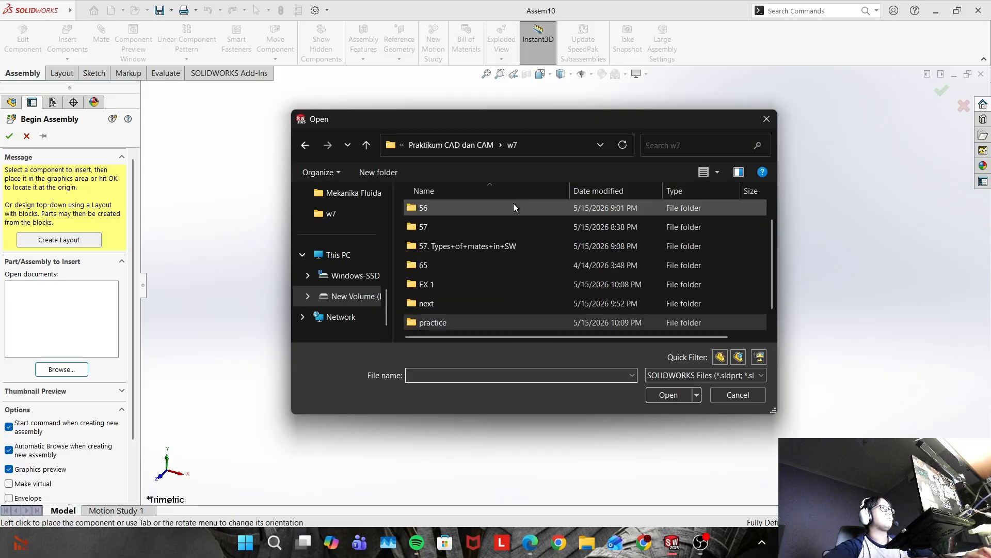
double_click(516, 324)
key("alt+Left")
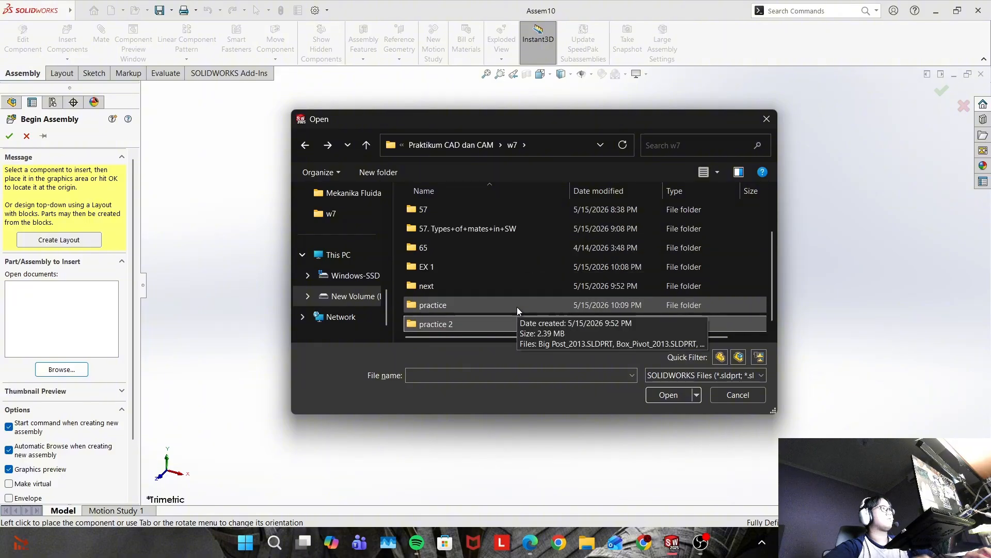
double_click(519, 267)
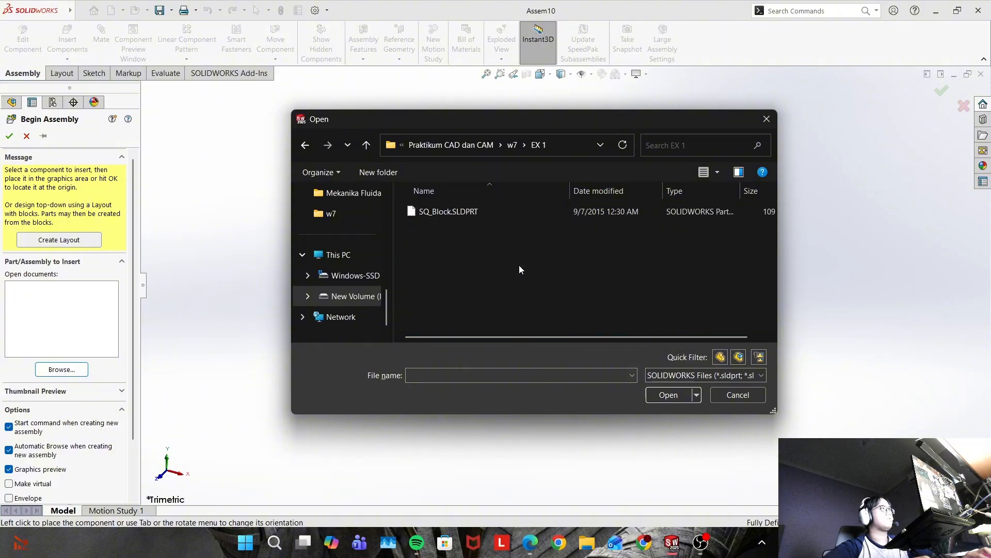
left_click(525, 211)
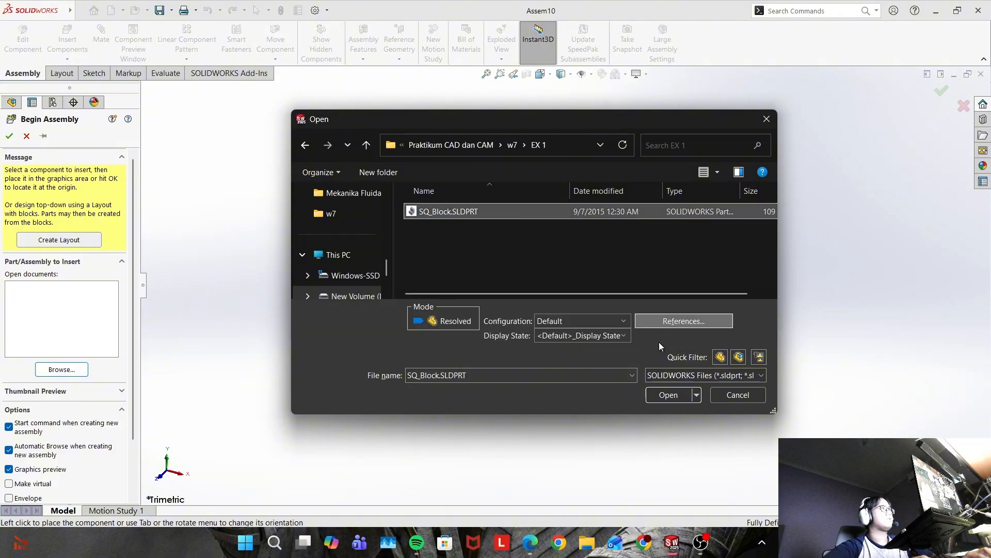
left_click(669, 396)
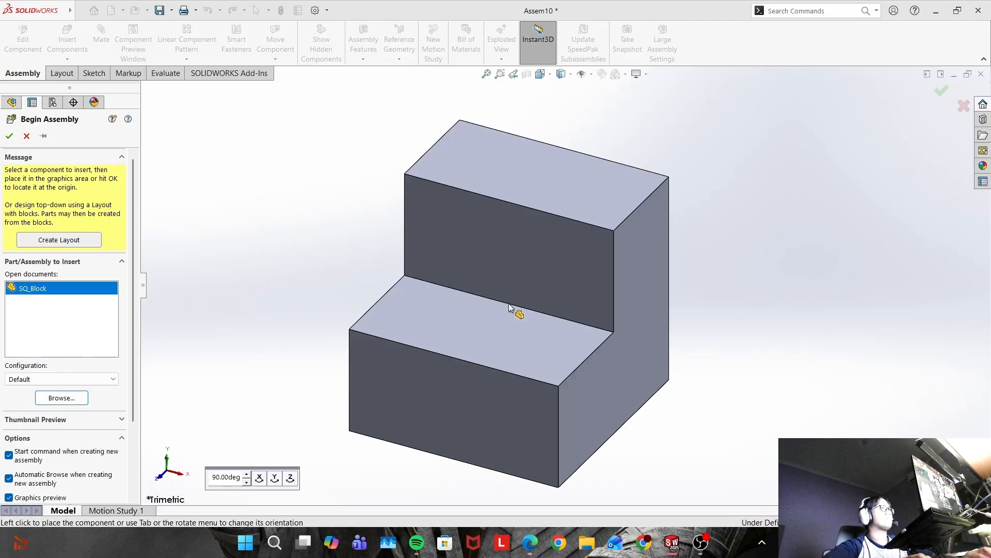
left_click(509, 285)
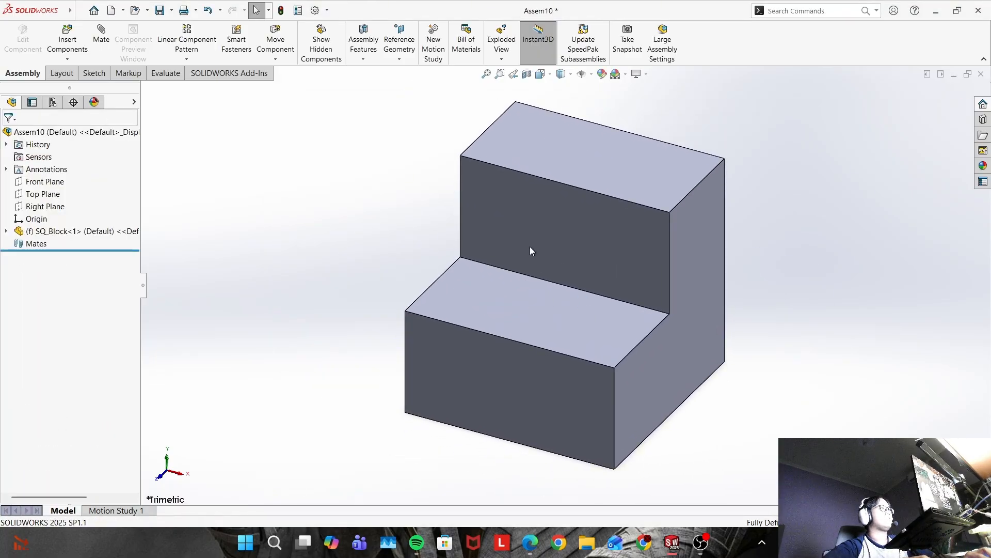
Examine the placed block and compare its orientation with the lower block in Ex1_Assembly.PDF
scroll(530, 246, "down", 2)
scroll(596, 232, "up", 4)
key("alt+Tab")
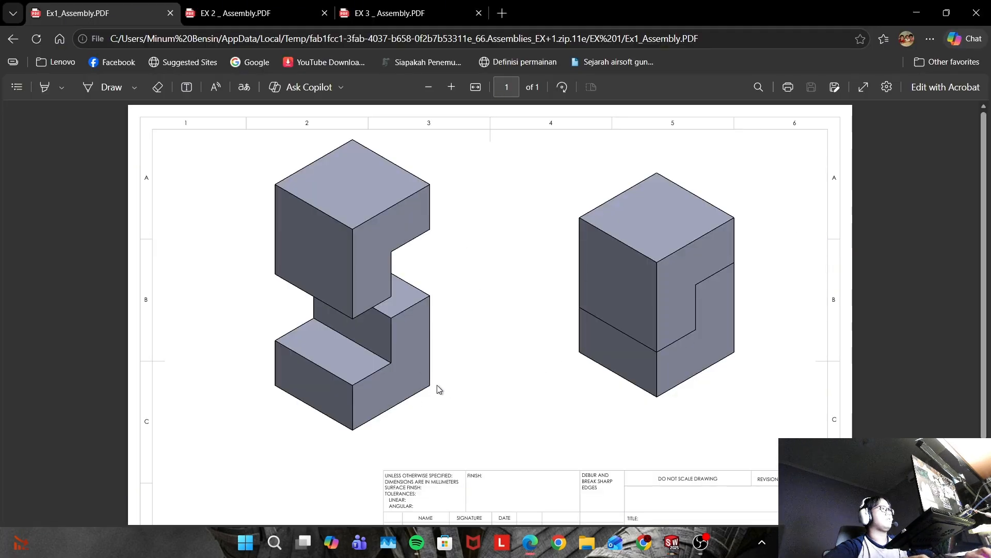
Switch to SOLIDWORKS, place a copy of SQ_Block beside the original in the assembly, and view the model isometrically
key("alt+Tab")
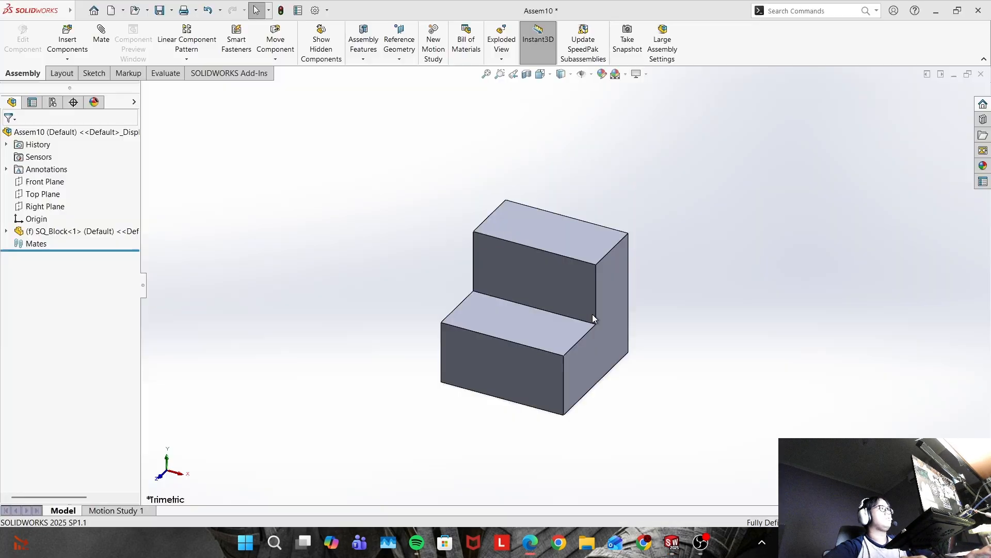
left_click_drag(615, 336, 750, 280, "ctrl")
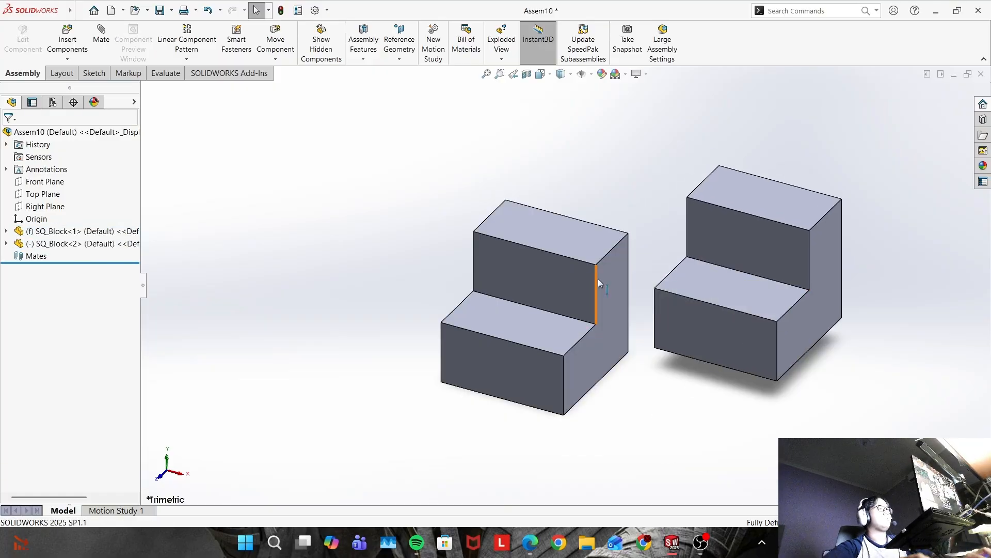
key("space")
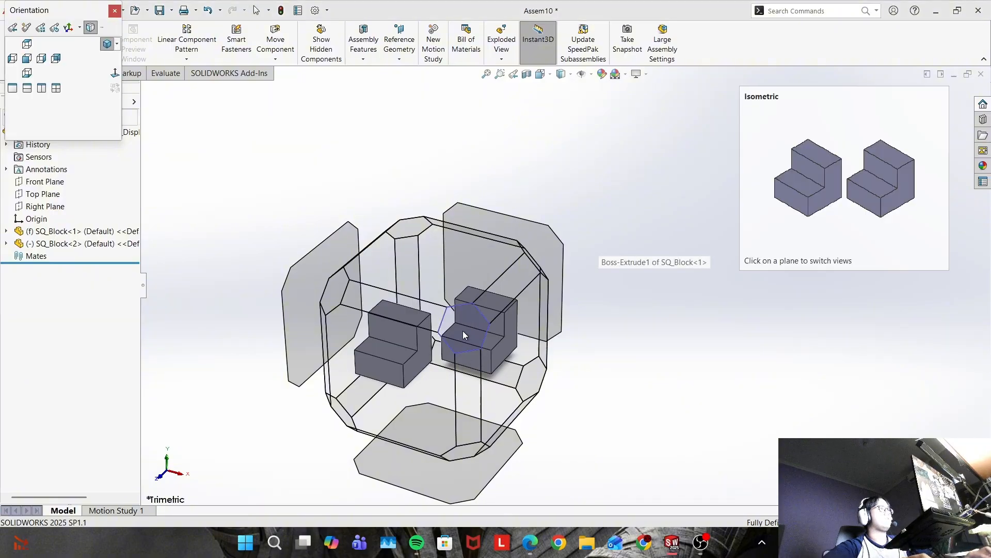
left_click(462, 331)
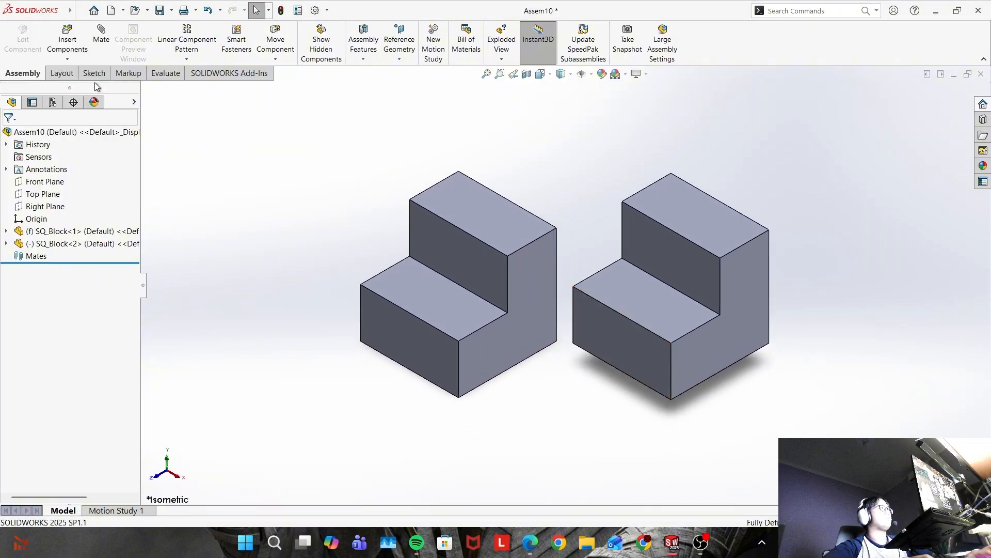
Add a coincident mate between the L-shaped side faces of the copied block and the original block
left_click(496, 337)
left_click(230, 181)
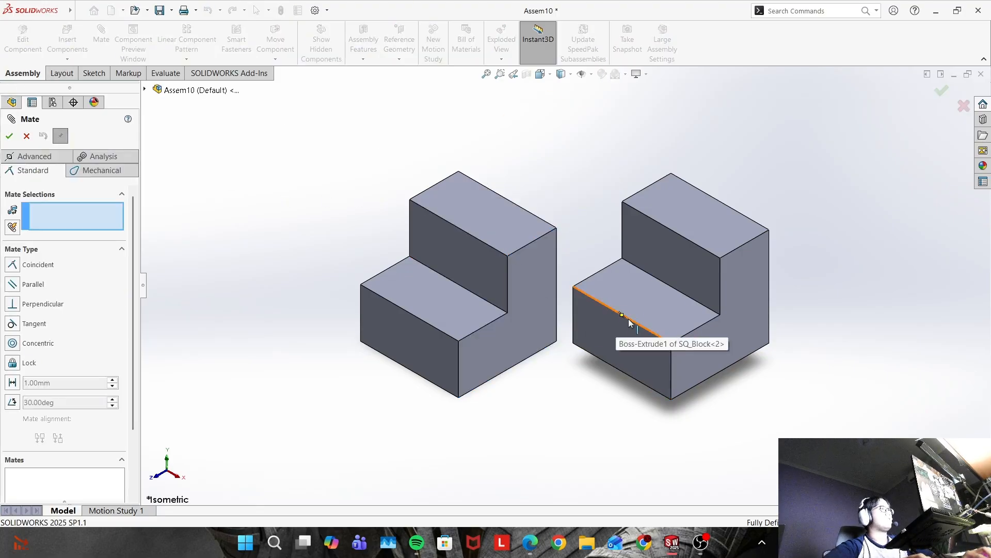
left_click(738, 317)
left_click(524, 322)
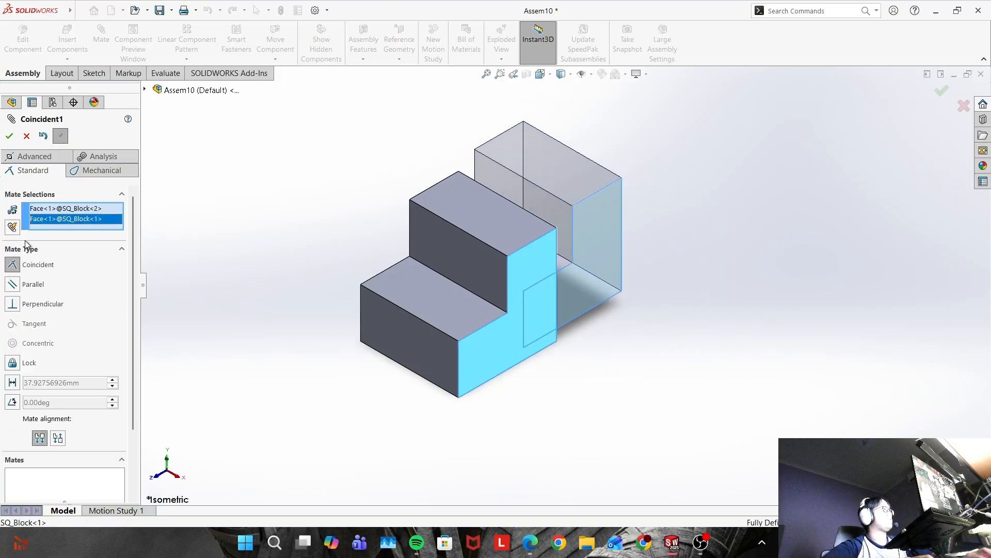
left_click(9, 136)
Mate the front upper edge of the copied block's lower step coincident with the original block's top rear edge
left_click_drag(603, 234, 663, 176)
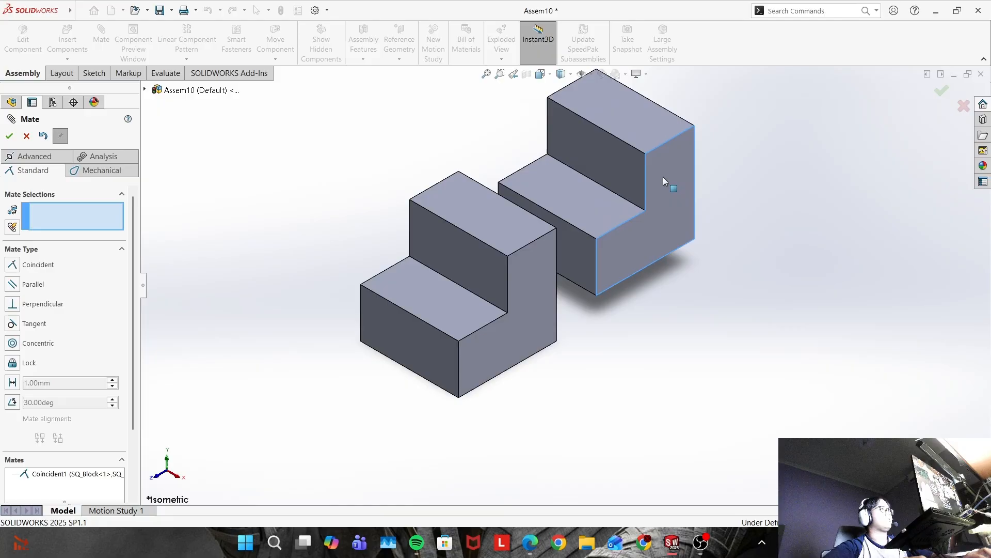
left_click(547, 210)
left_click(541, 223)
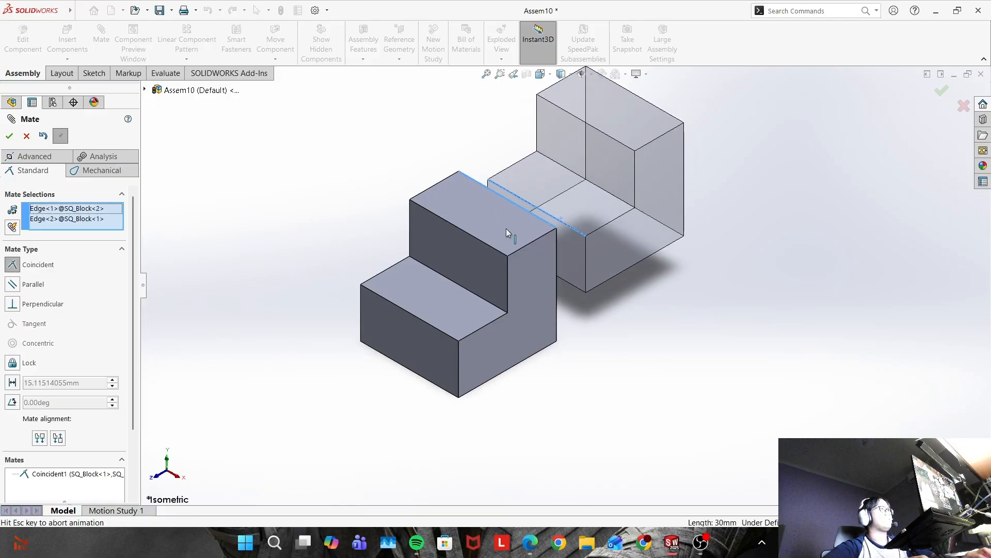
left_click(9, 136)
Flip the copied block over the original, mate its upper front edge coincident with the original's lower-step front edge, and finish mating
left_click_drag(570, 145, 383, 252)
middle_click_drag(387, 258, 400, 218)
left_click(400, 220)
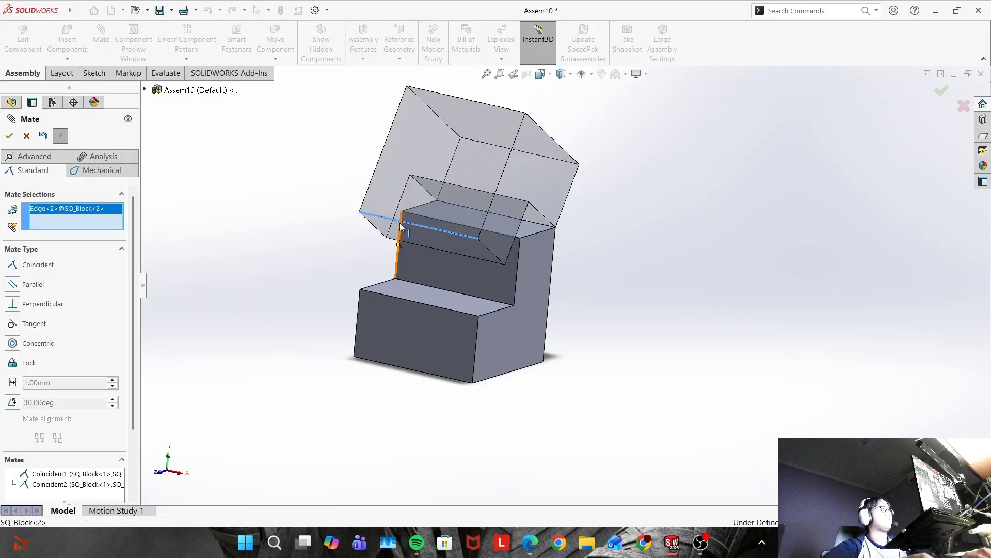
left_click(411, 301)
left_click(10, 136)
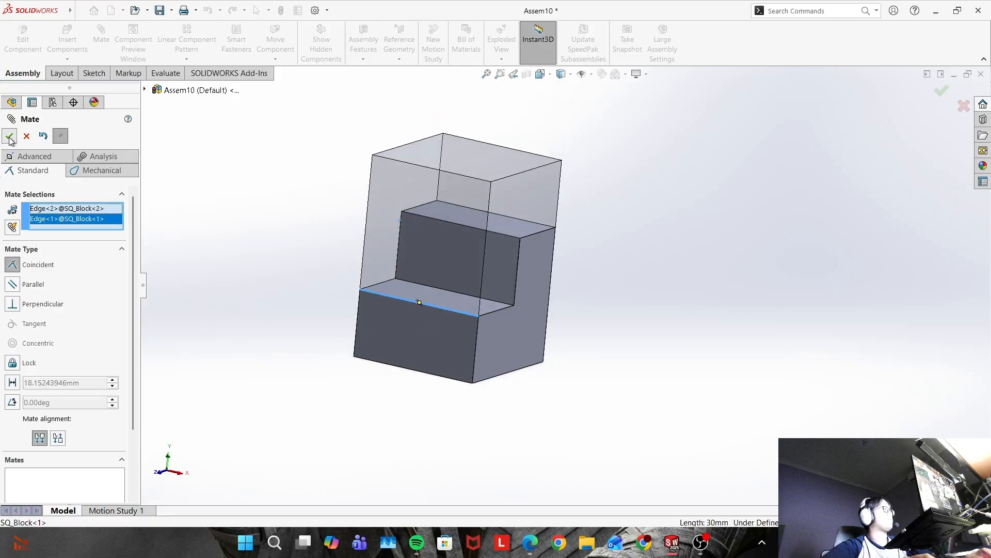
middle_click_drag(397, 209, 321, 230)
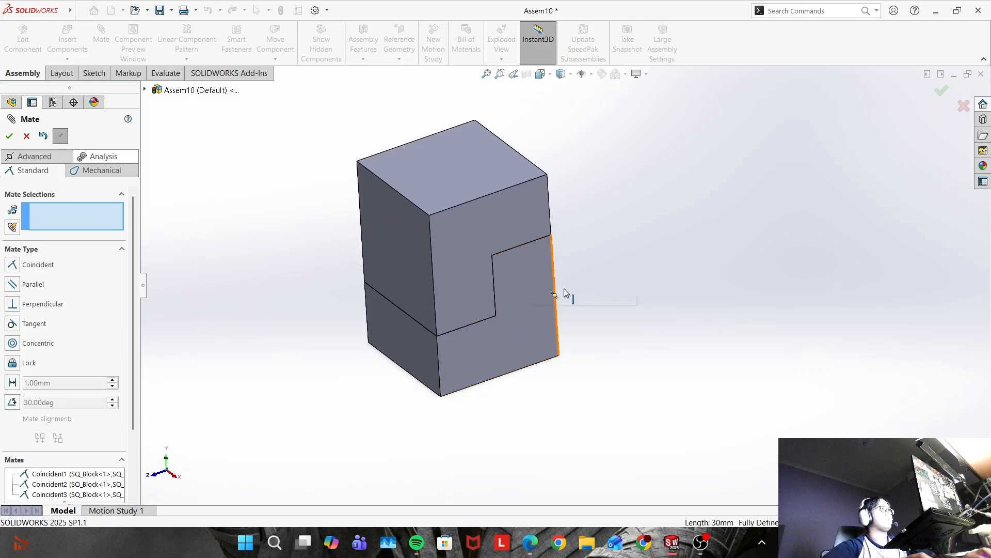
key("alt+Tab")
key("alt+Tab")
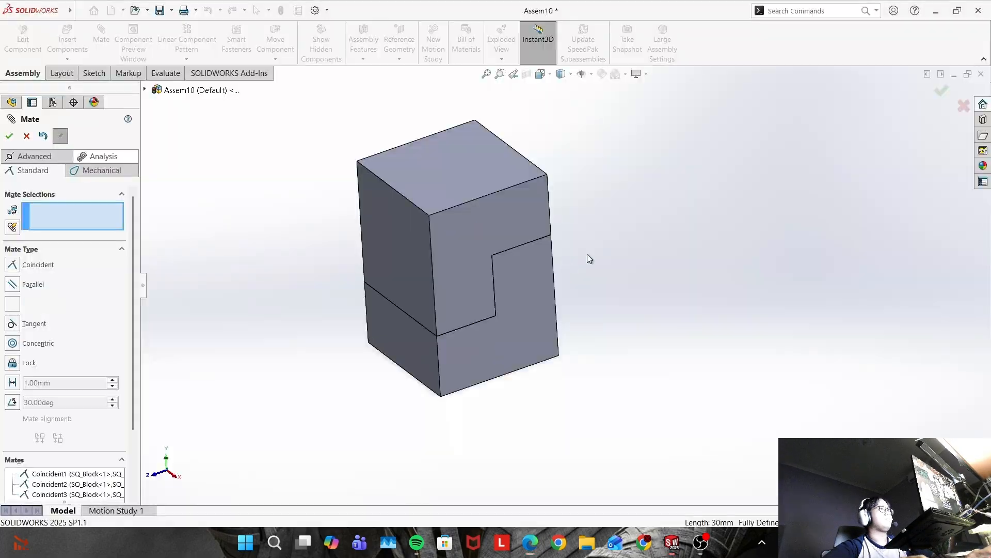
left_click(25, 136)
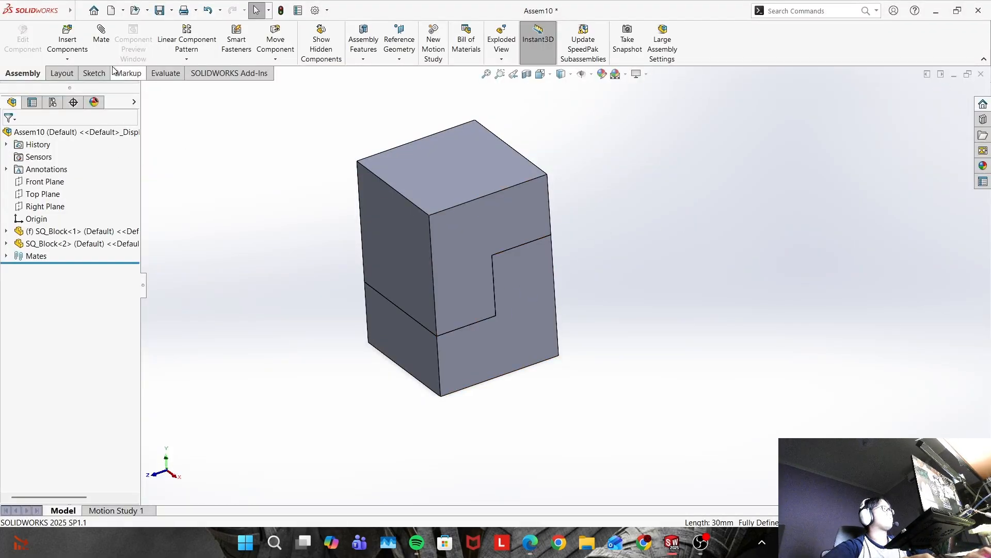
Create a new assembly document
left_click(81, 11)
left_click(103, 32)
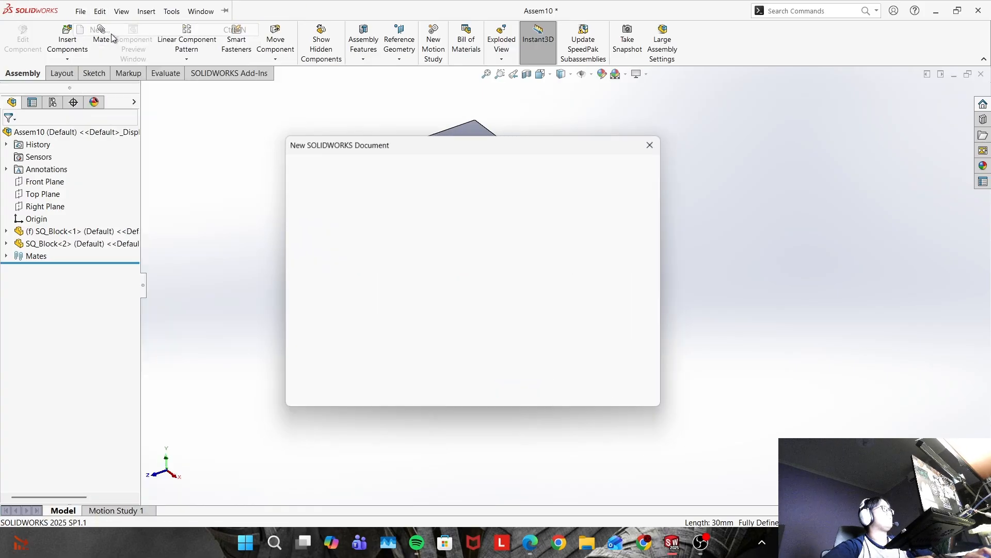
left_click(462, 265)
left_click(519, 389)
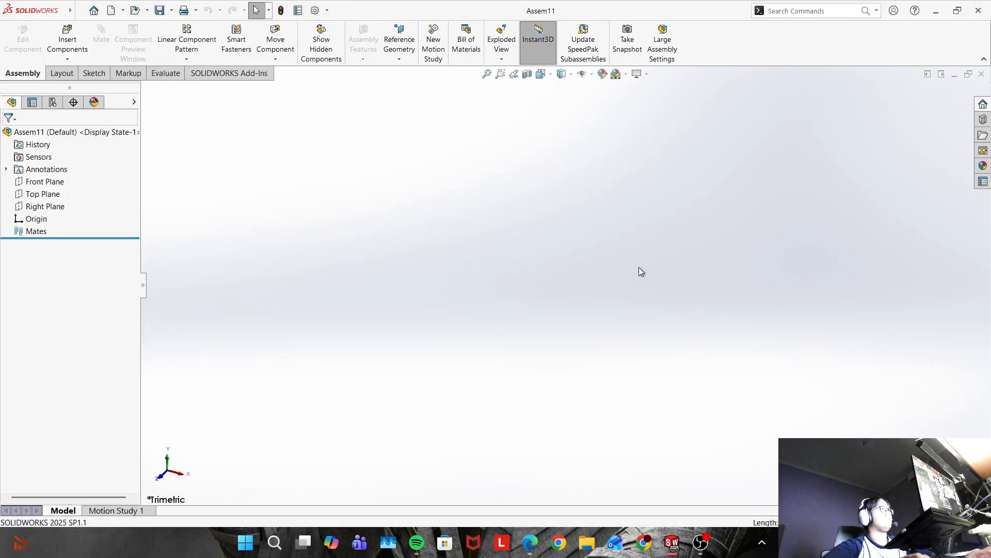
Switch to File Explorer and extract 66.Assemblies_EX+2.zip directly into the w7 folder
key("alt+Tab")
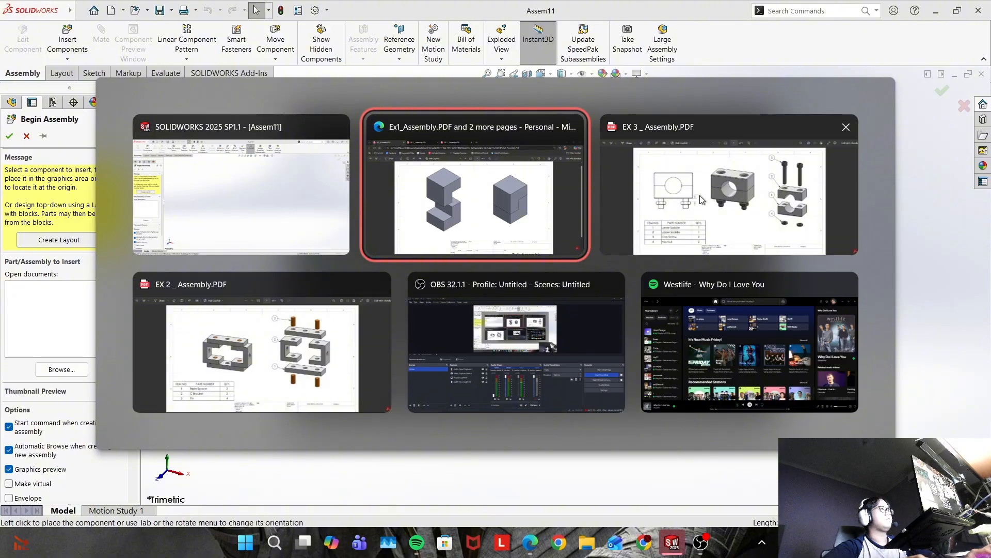
key("Tab")
key("Tab")
key("alt+Tab")
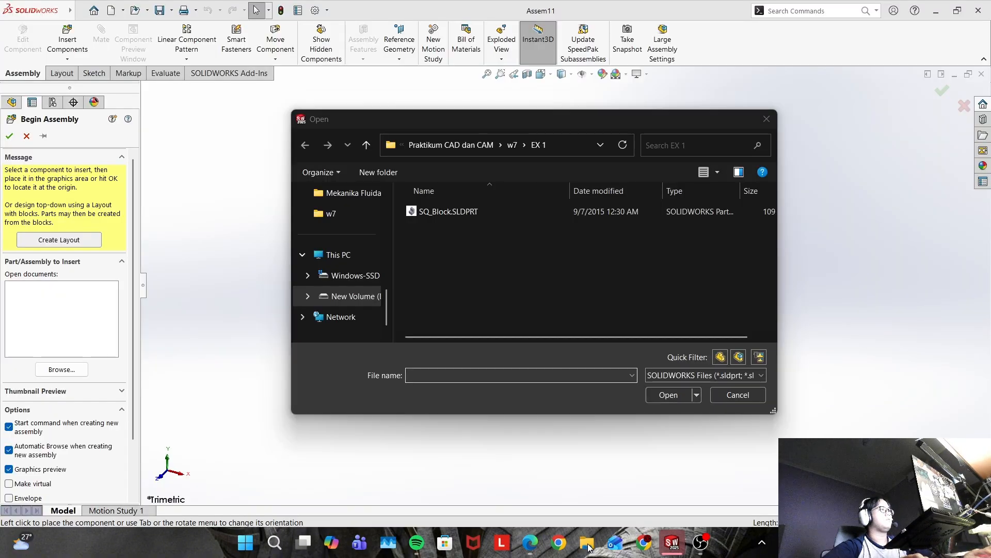
key("super+e")
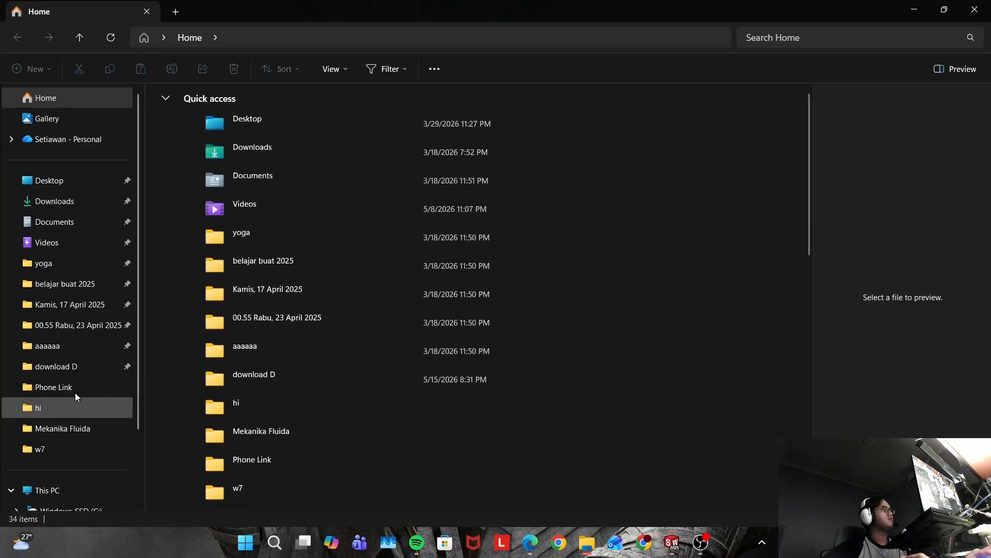
left_click(74, 453)
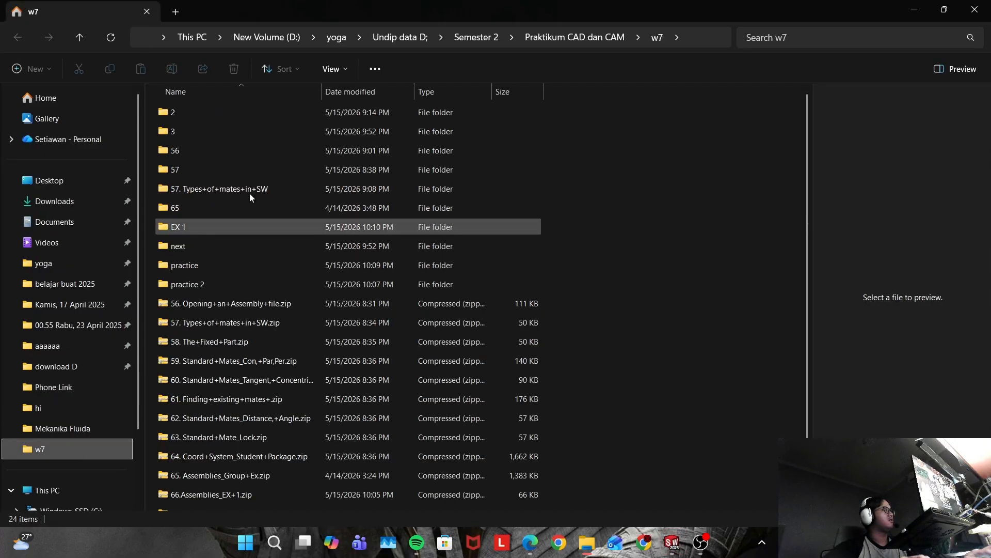
scroll(330, 350, "down", 1)
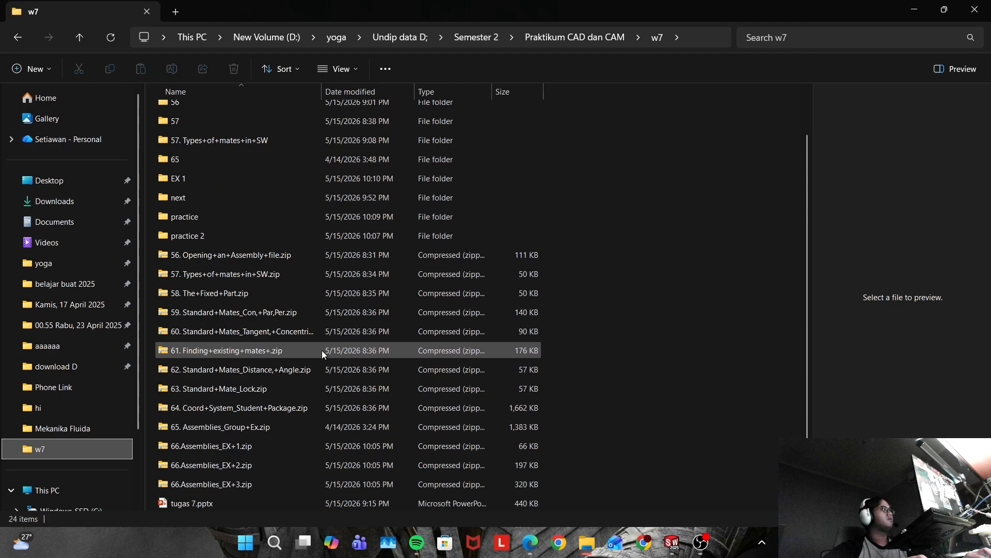
right_click(265, 466)
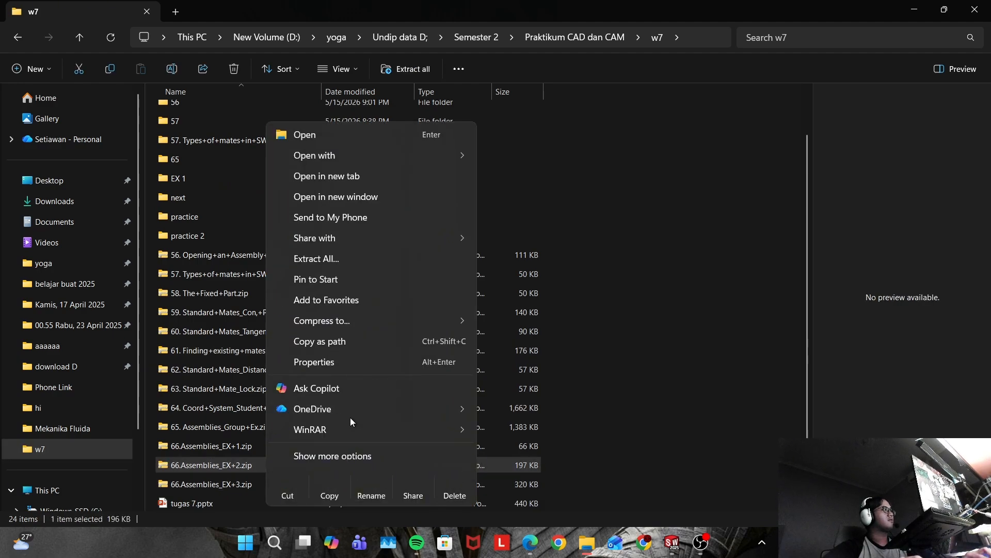
mouse_move(359, 434)
left_click(522, 489)
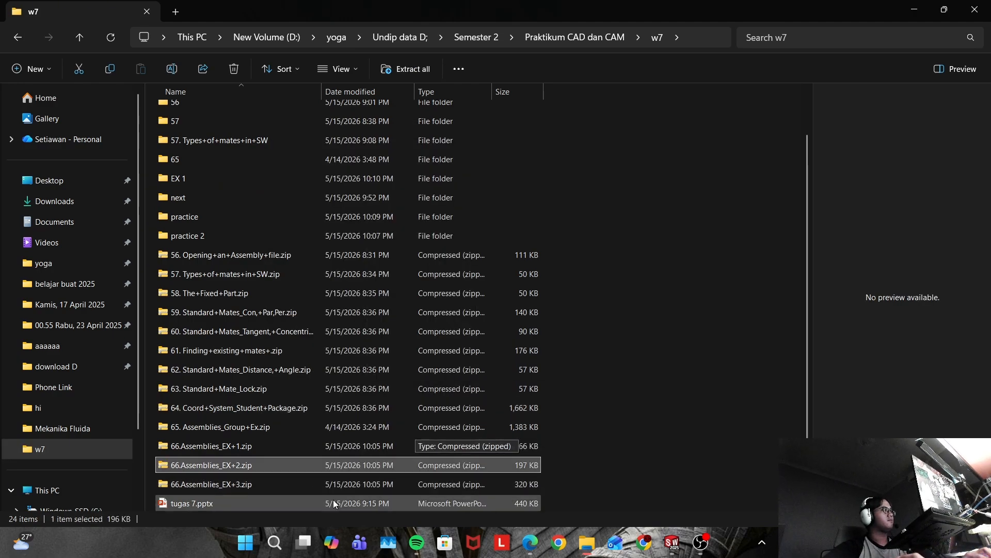
Extract 66.Assemblies_EX+3.zip directly into the w7 folder
right_click(258, 467)
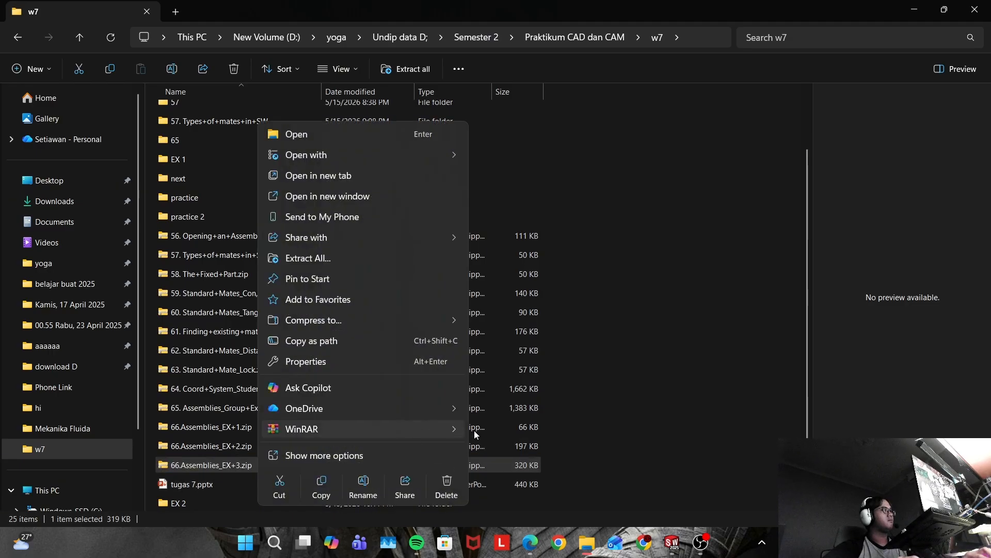
left_click(549, 451)
right_click(240, 464)
mouse_move(383, 431)
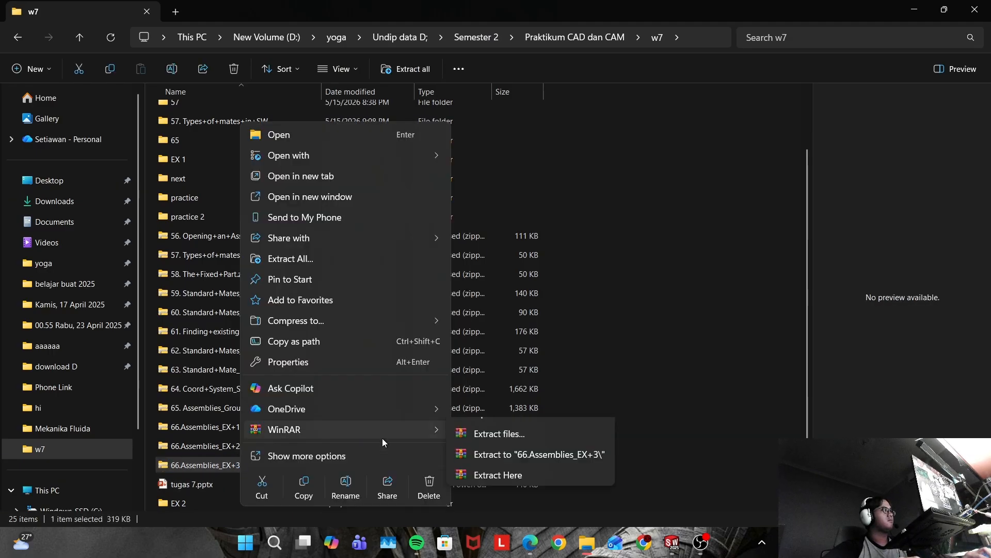
left_click(519, 489)
Check the extracted EX 2 folder, return to SOLIDWORKS, and load its C Bracket, Pin and Triple Spacer parts for insertion
double_click(299, 502)
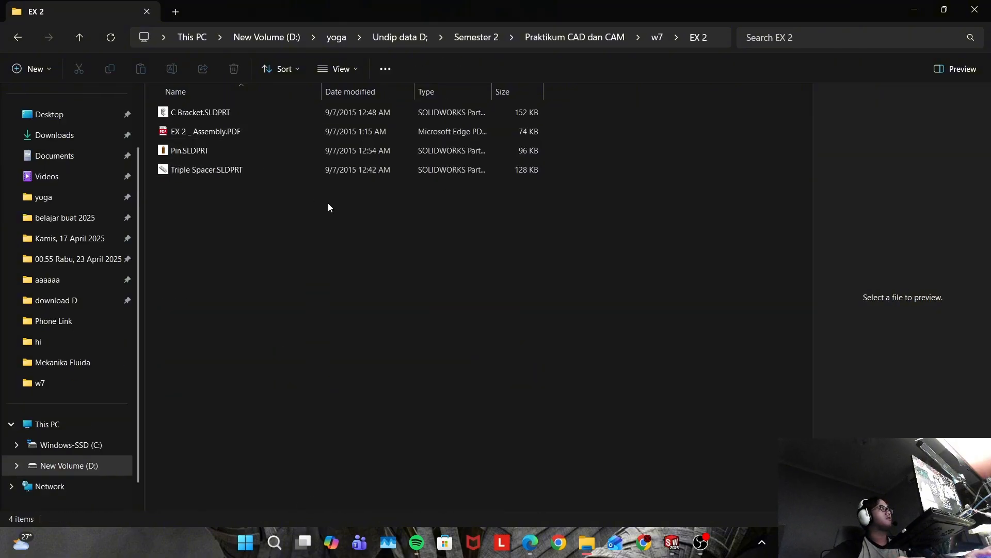
key("alt+Tab")
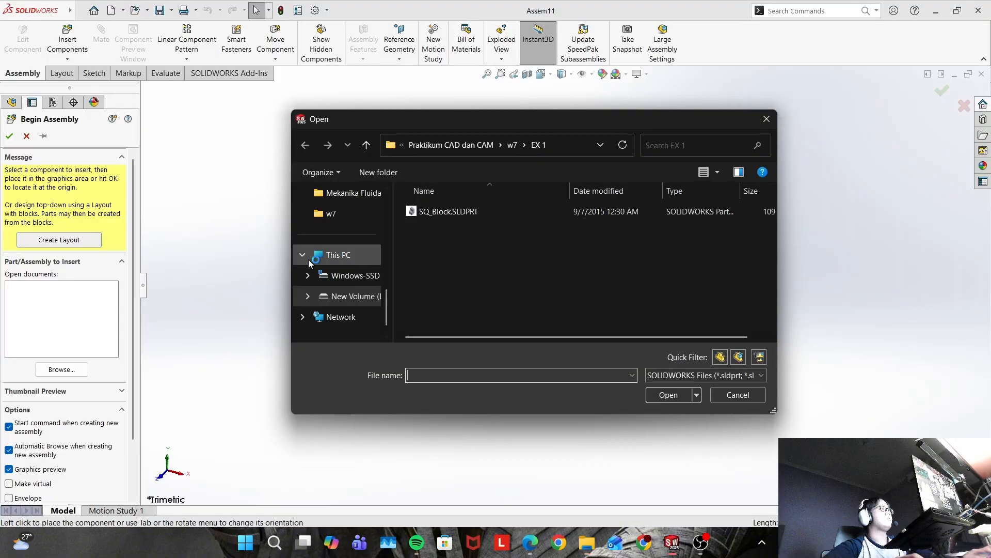
left_click(516, 149)
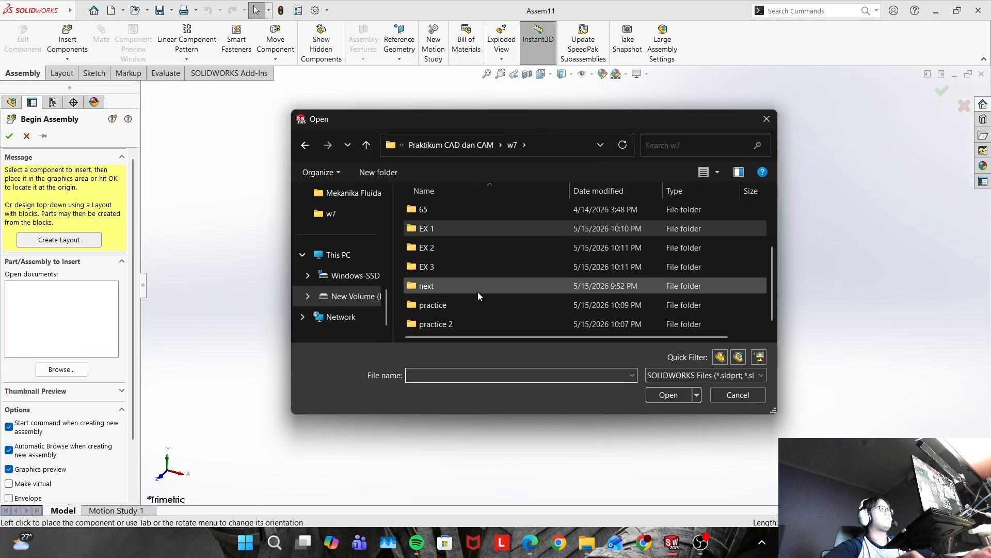
double_click(488, 252)
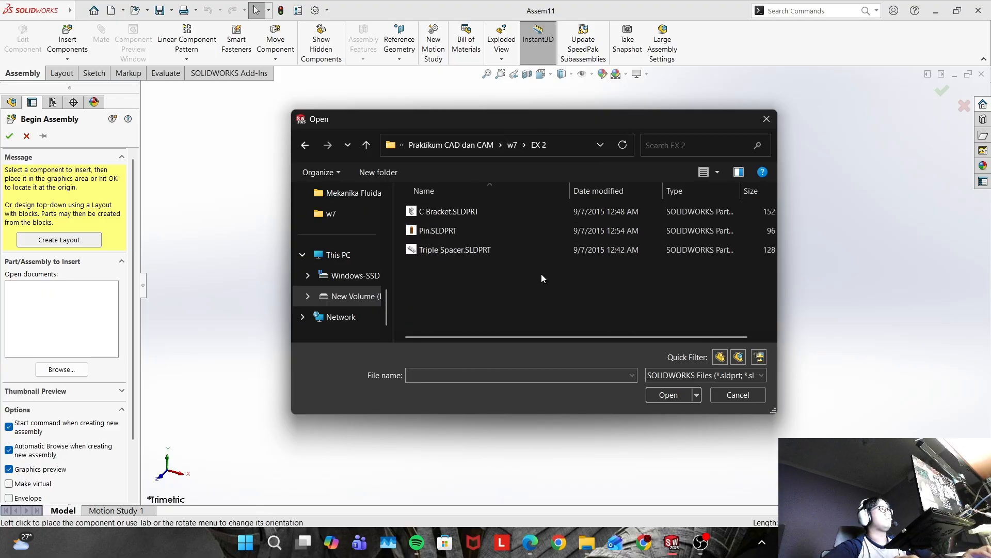
left_click_drag(542, 274, 563, 210)
left_click(666, 394)
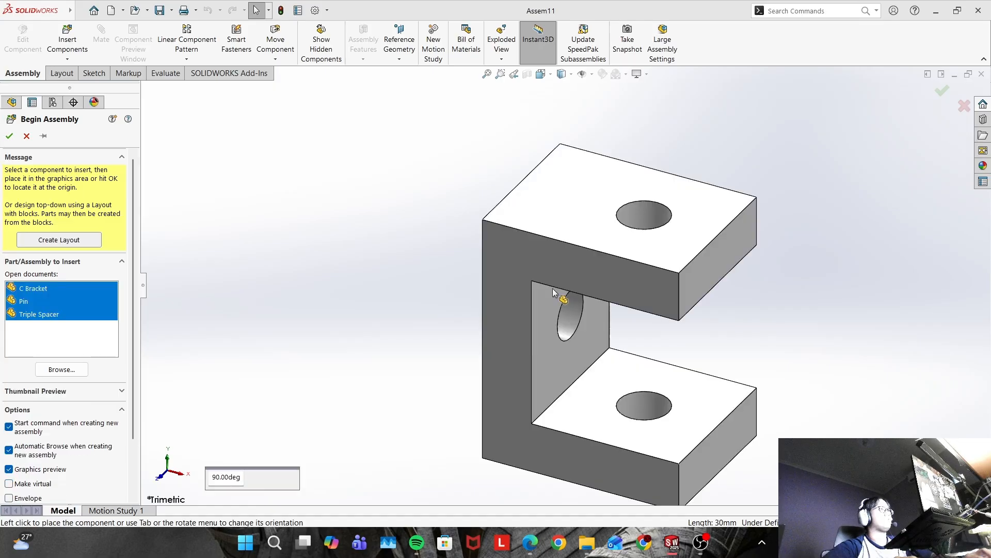
Place the C Bracket, the Pin and the Triple Spacer in the new assembly, side by side
left_click(527, 295)
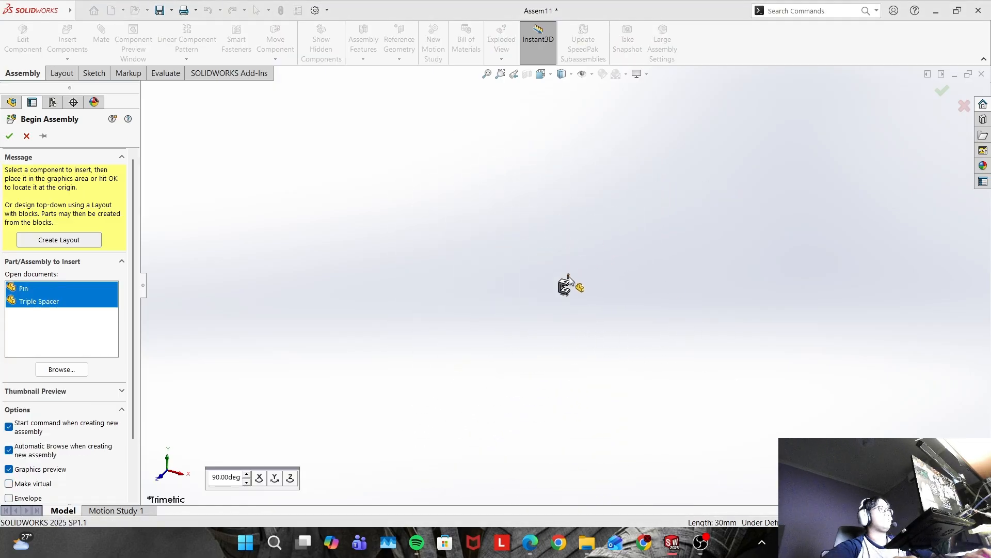
left_click(568, 279)
left_click(594, 292)
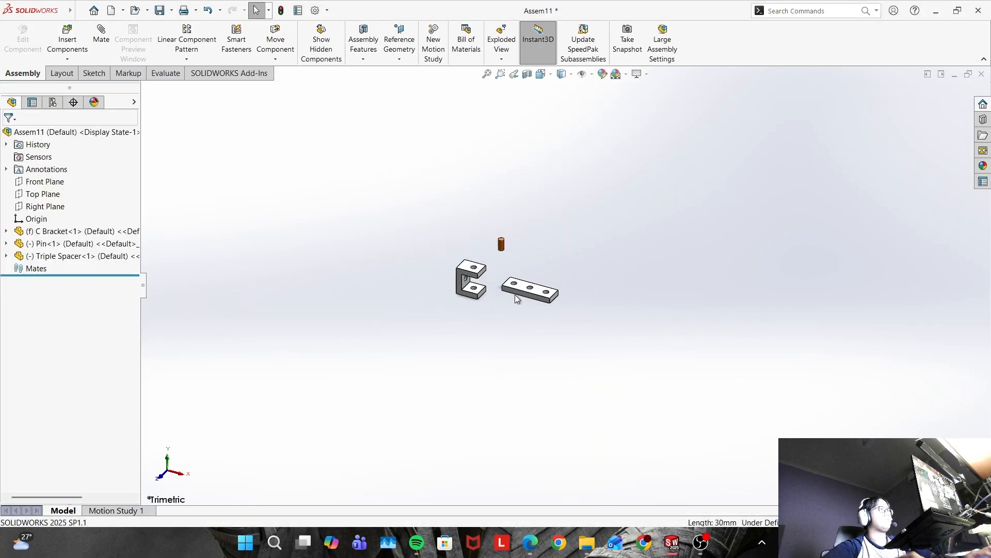
scroll(516, 295, "down", 3)
Check the required part quantities in the EX 2 assembly drawing and copy the pin to make a row of four
key("alt+Tab")
key("alt+Tab")
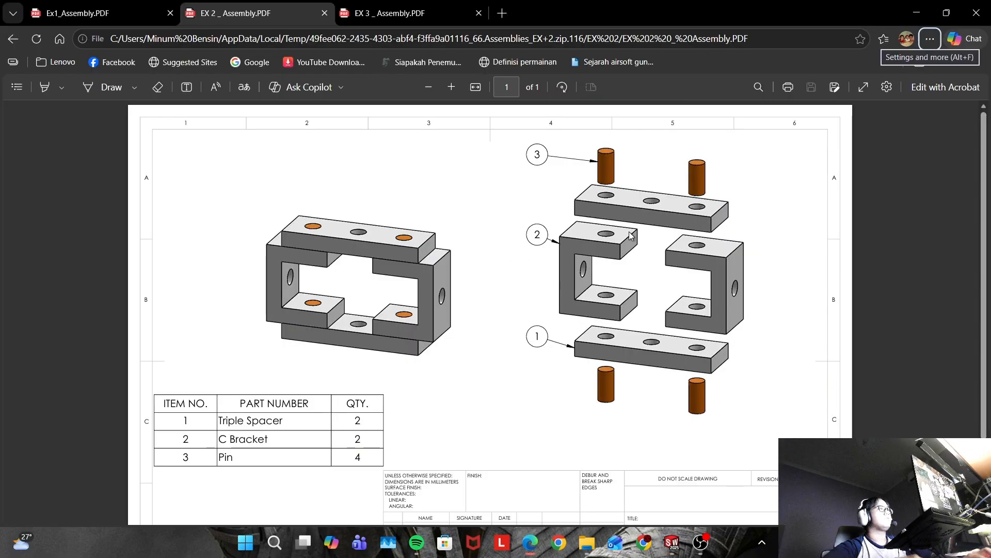
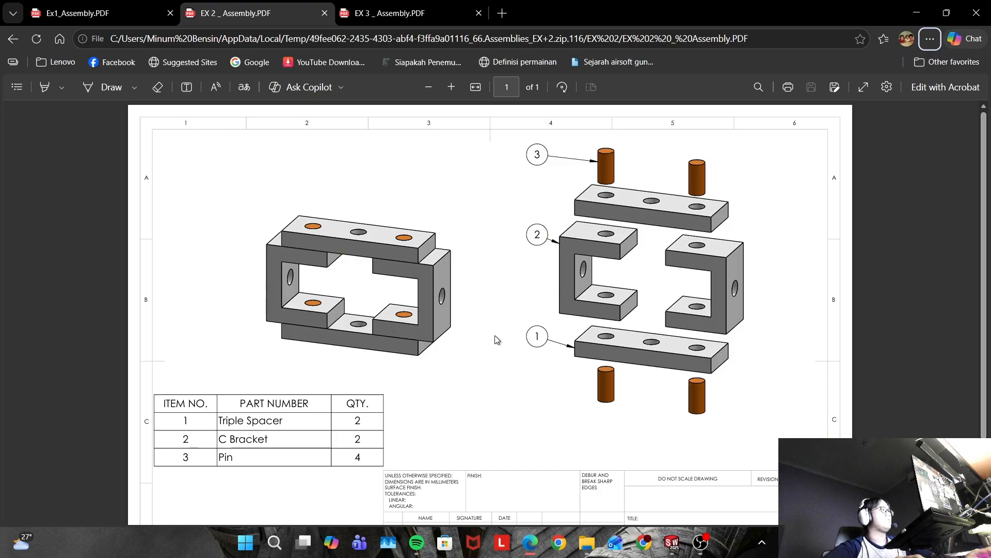
key("alt+Tab")
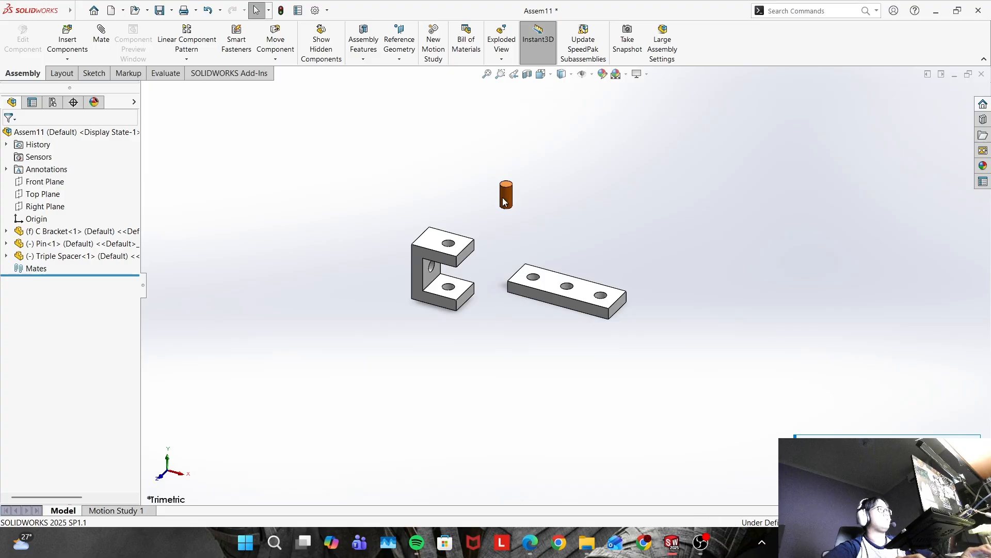
left_click_drag(538, 194, 593, 197, "ctrl")
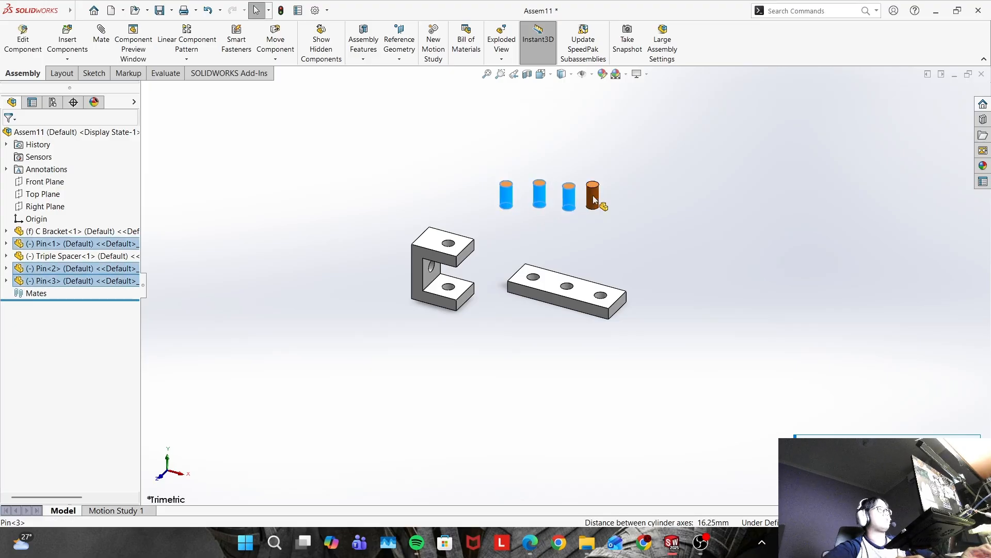
Copy the C Bracket and the Triple Spacer once each, and move the original spacer up between the two brackets
left_click(672, 273)
left_click_drag(450, 261, 658, 308, "ctrl")
left_click_drag(567, 302, 523, 372, "ctrl")
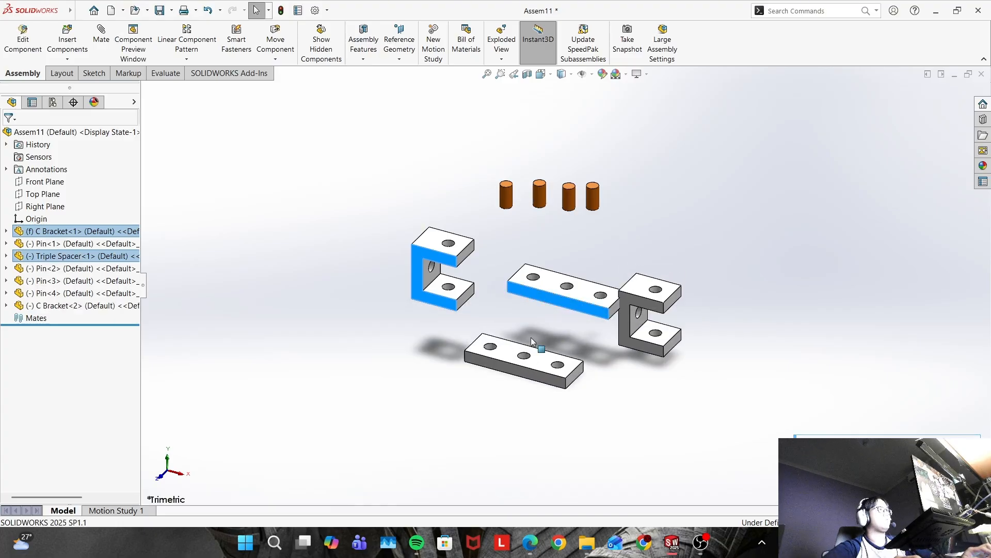
left_click_drag(556, 285, 544, 254)
Compare the placed parts with the exploded view in the EX 2 assembly drawing and return to the SOLIDWORKS assembly
key("alt+Tab")
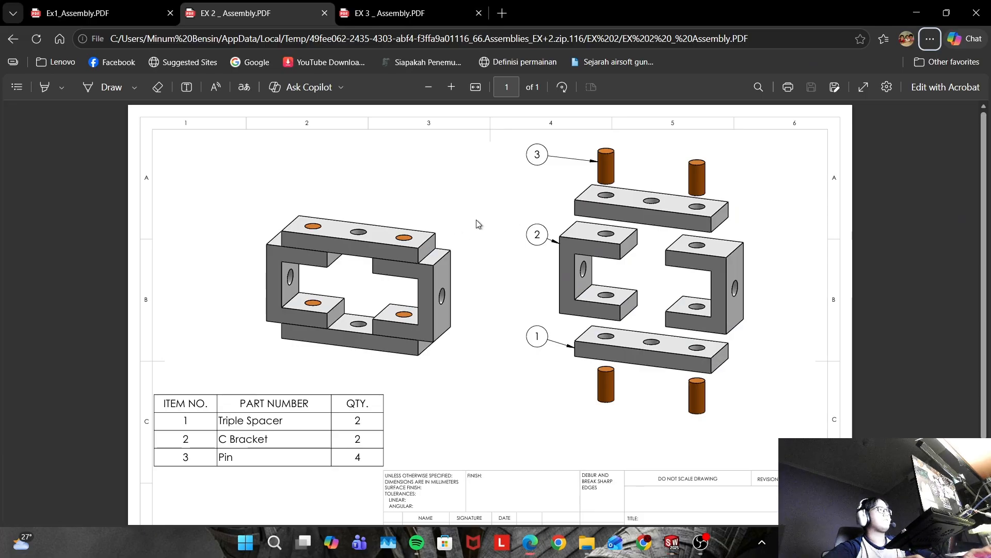
key("alt+Tab")
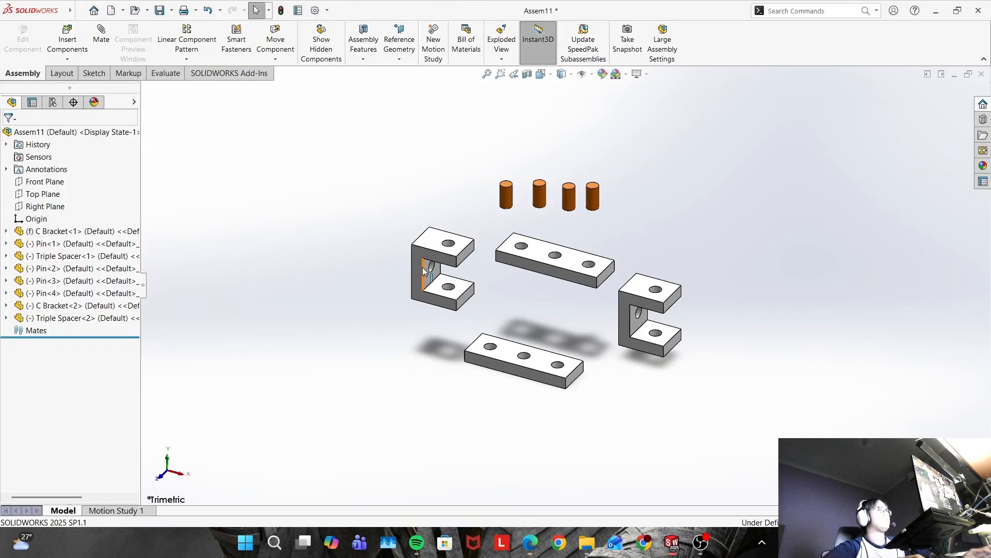
left_click(35, 234)
left_click(420, 255)
left_click(420, 190)
scroll(486, 221, "down", 3)
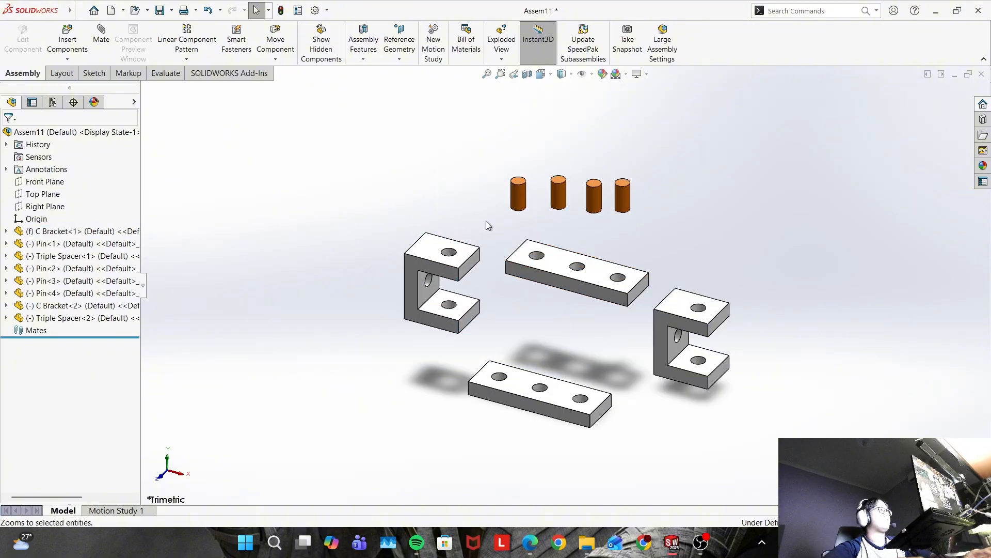
key("alt+Tab")
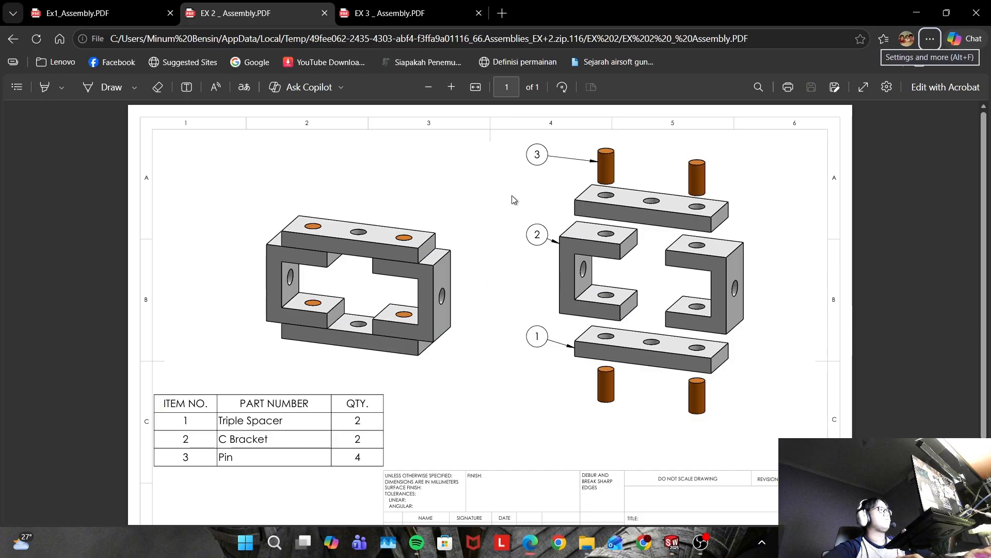
key("alt+Tab")
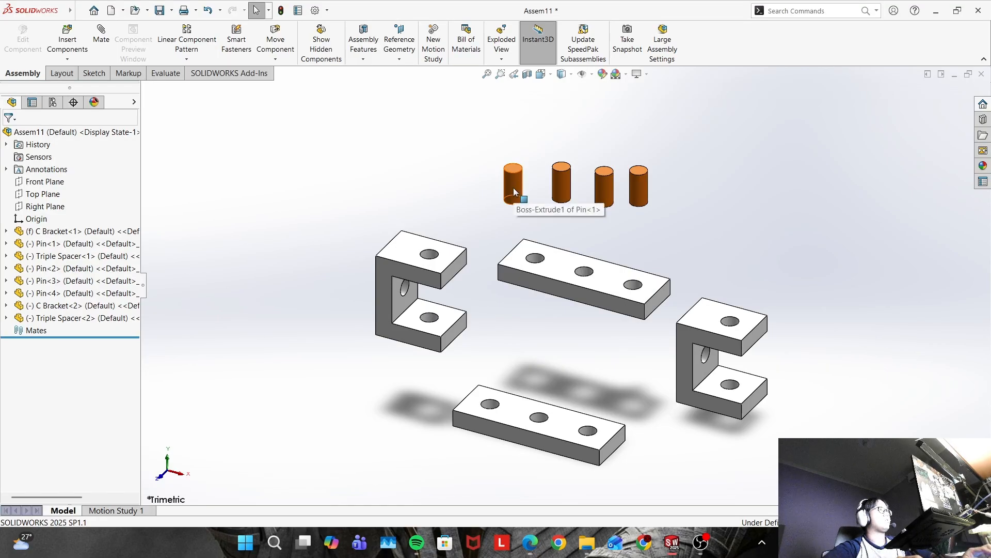
Mate the first pin concentric with the upper hole of the fixed C Bracket
left_click(514, 186)
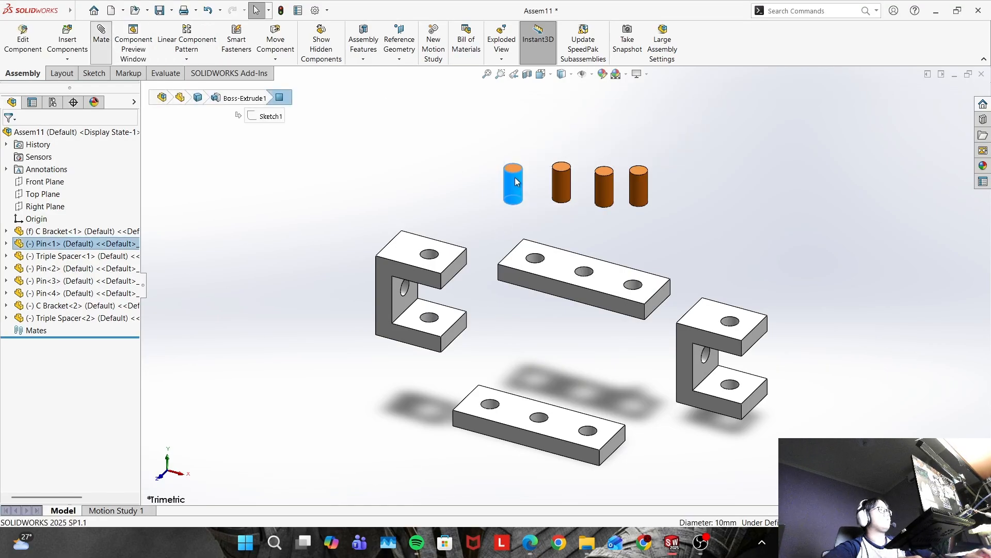
left_click(428, 257)
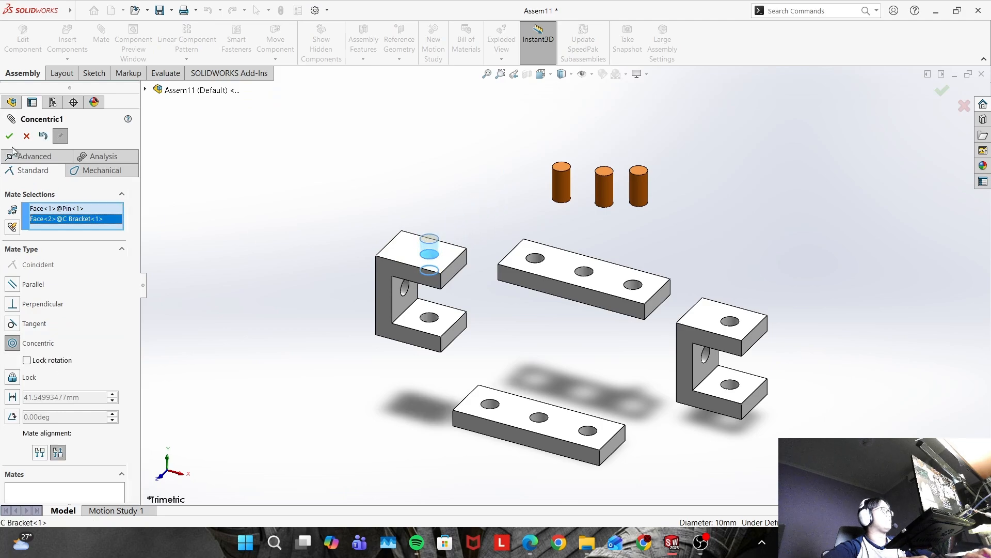
left_click(10, 136)
left_click(428, 244)
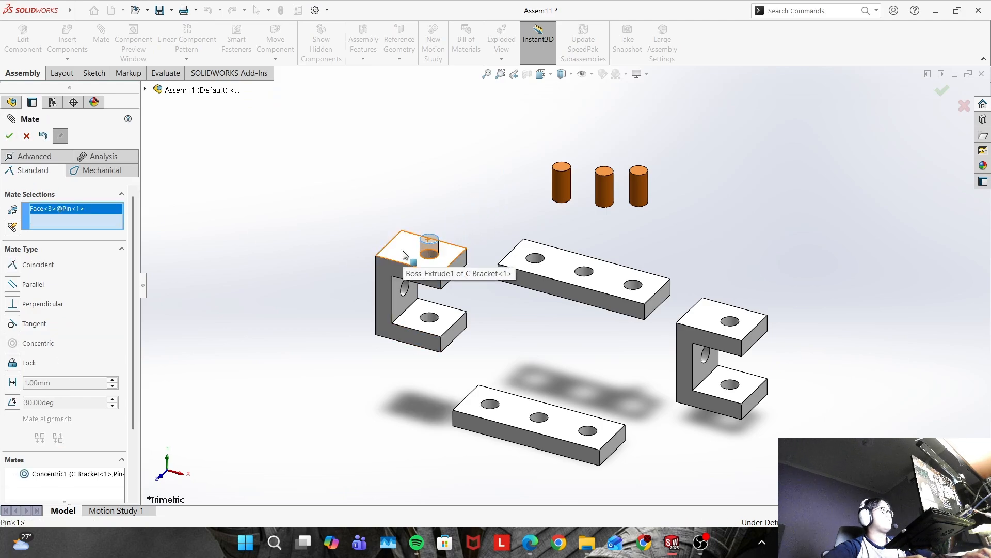
key("Escape")
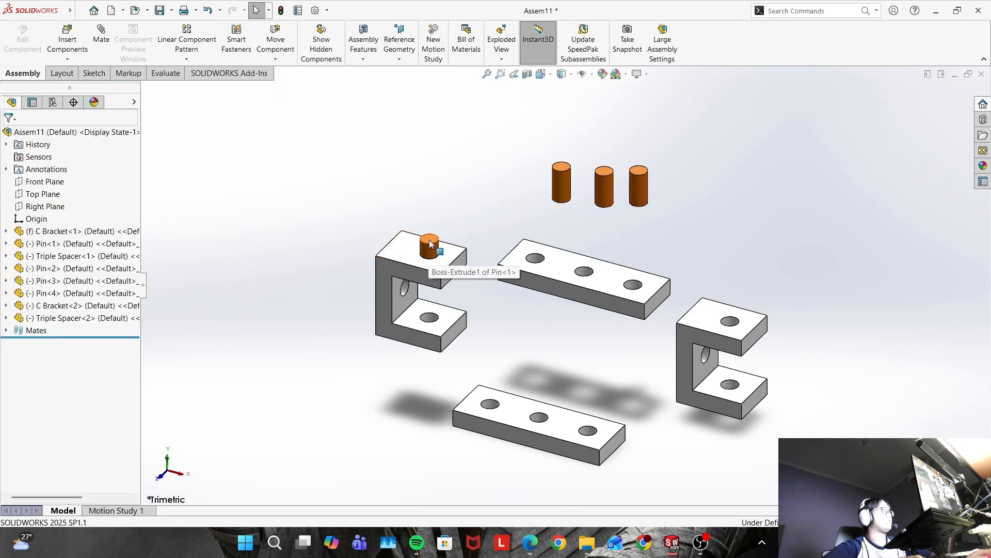
left_click(401, 255)
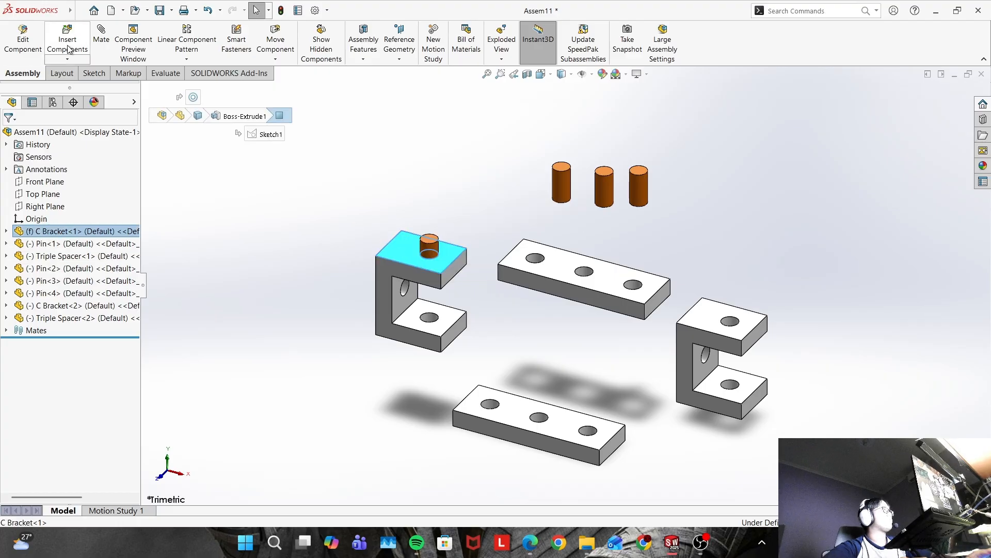
Check the EX 2 drawing, mate the first pin concentric with the upper Triple Spacer's end hole, and move the spacer above the bracket
key("alt+Tab")
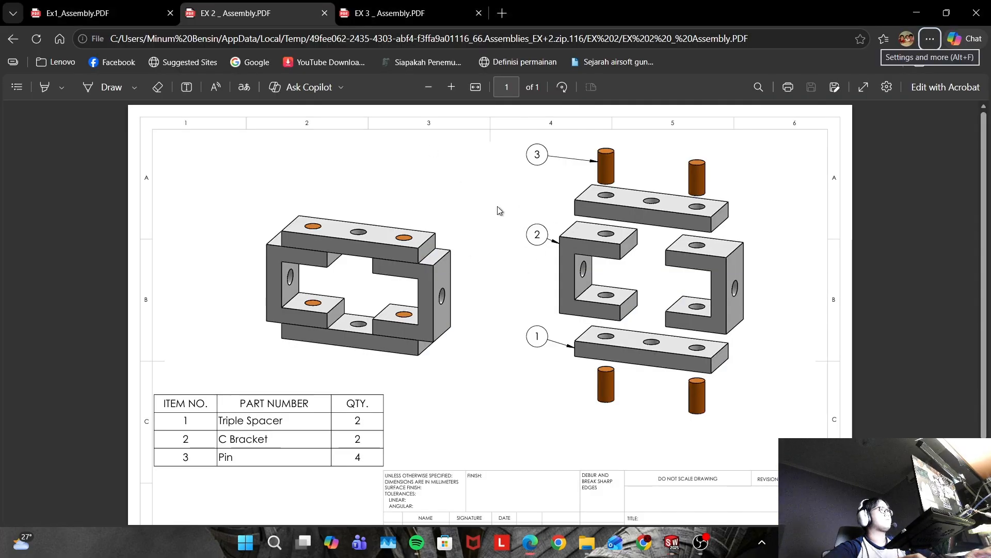
scroll(480, 274, "down", 3)
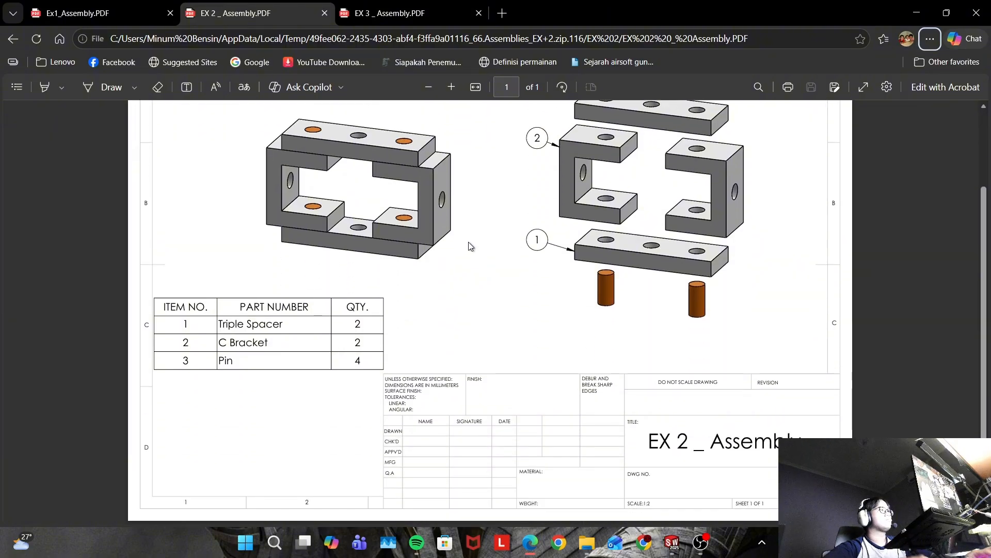
scroll(467, 246, "up", 3)
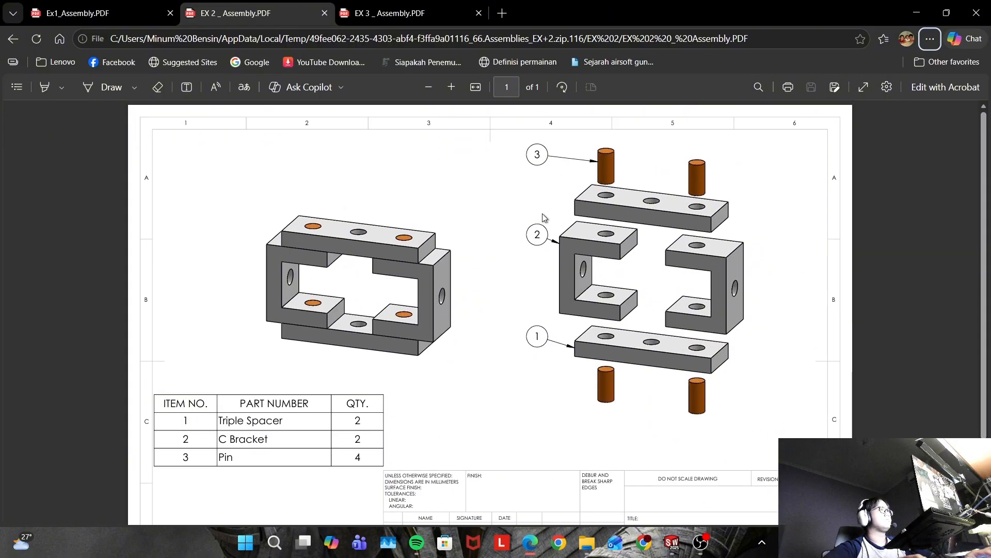
key("alt+Tab")
left_click(485, 246)
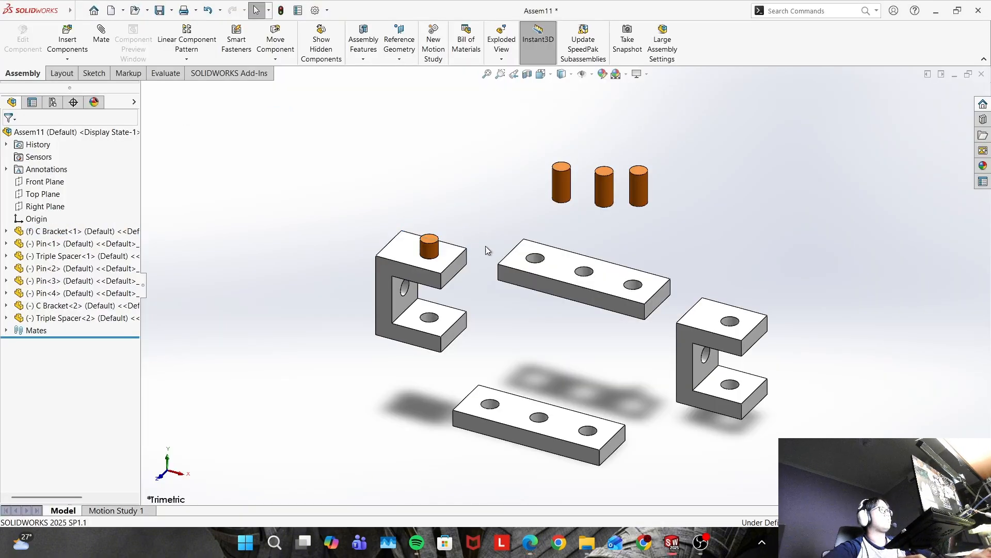
left_click_drag(433, 252, 437, 253)
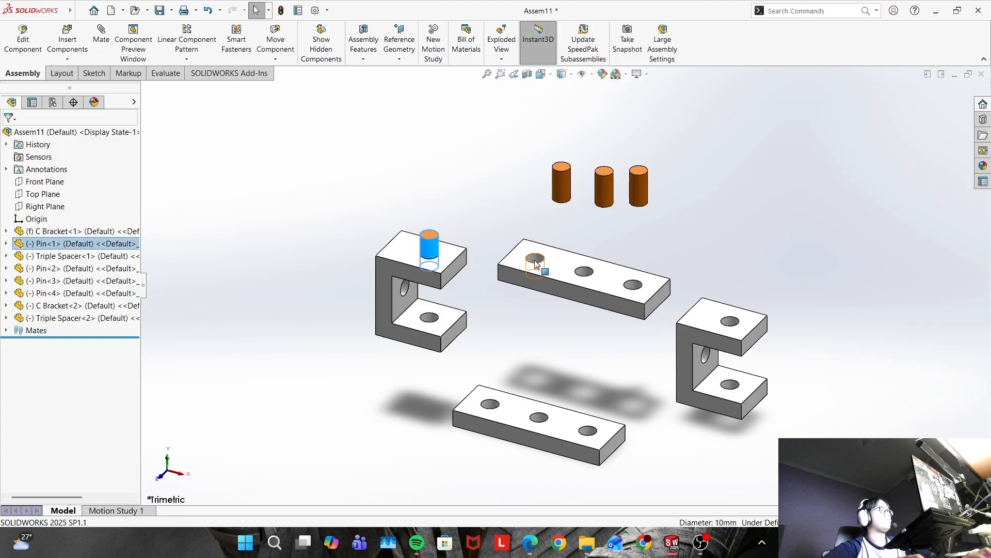
left_click(535, 258)
left_click(432, 250)
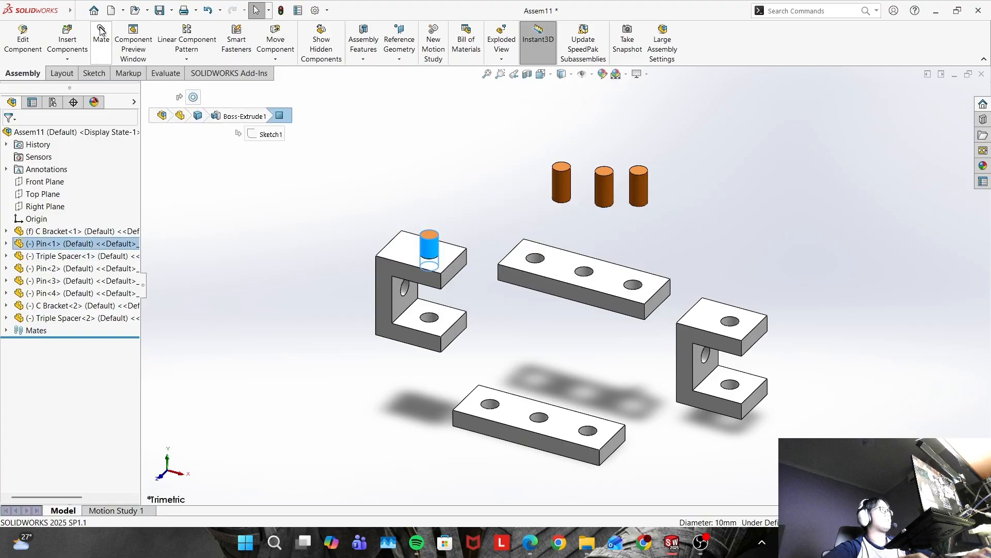
left_click(534, 258)
left_click(9, 137)
left_click_drag(473, 262, 496, 221)
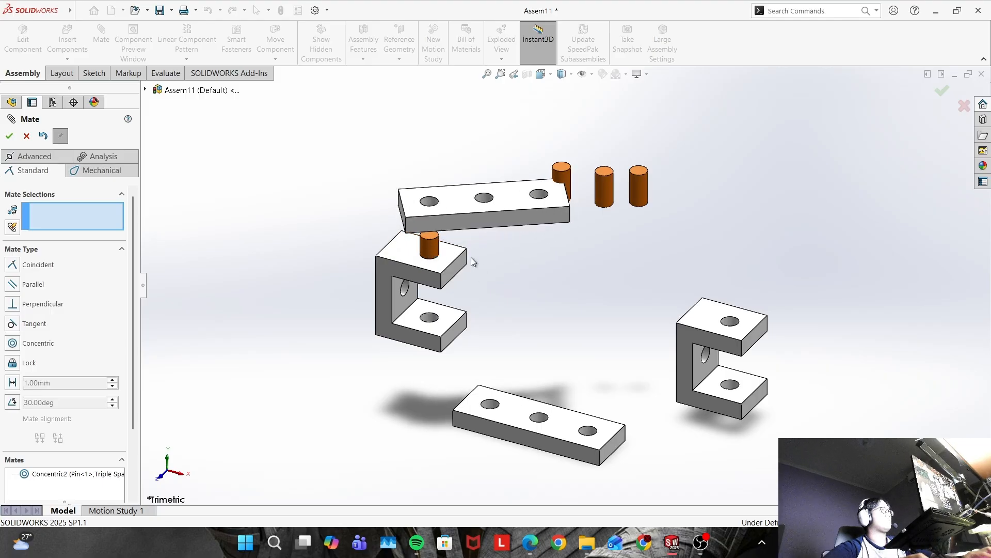
Make the first pin's lower end face coincident with the underside of the fixed C Bracket's upper arm
middle_click_drag(471, 258, 488, 70)
left_click(434, 258)
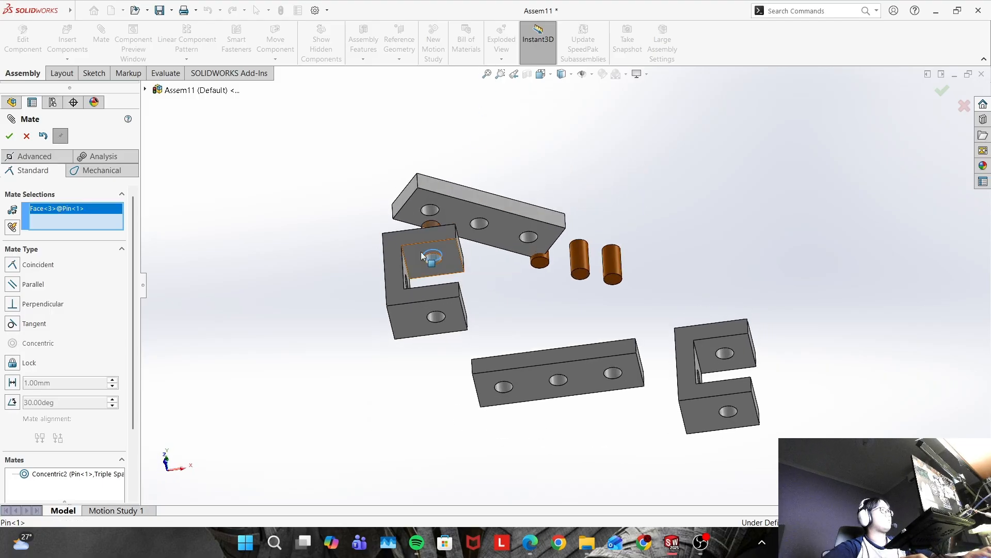
left_click(421, 256)
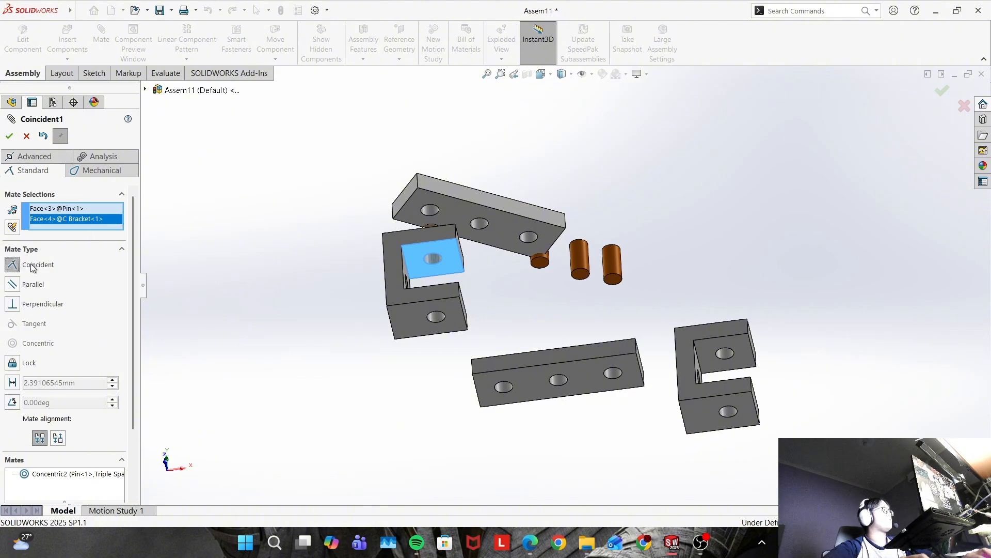
left_click(9, 136)
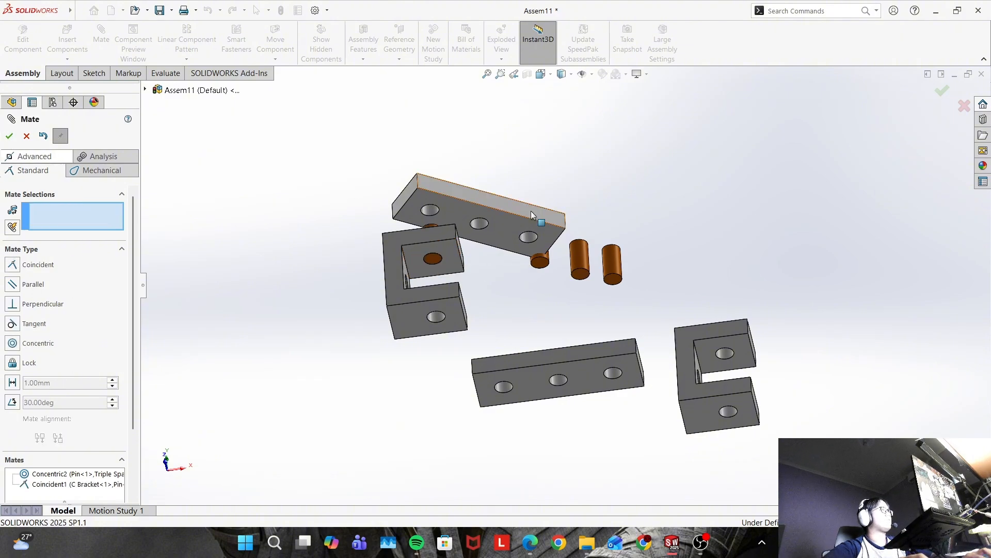
Add a Lock mate between the first pin and the fixed C Bracket
middle_click_drag(522, 336, 535, 398)
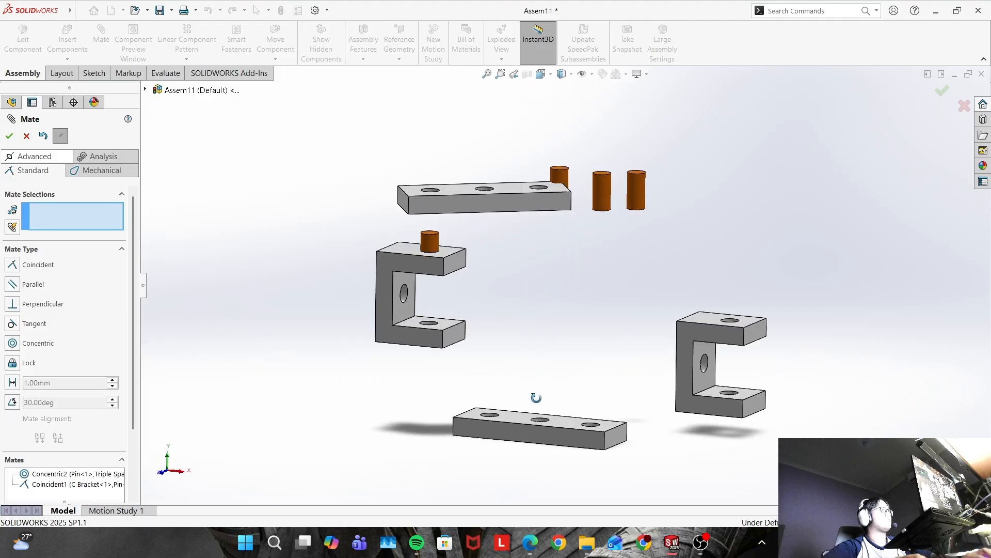
left_click(434, 246)
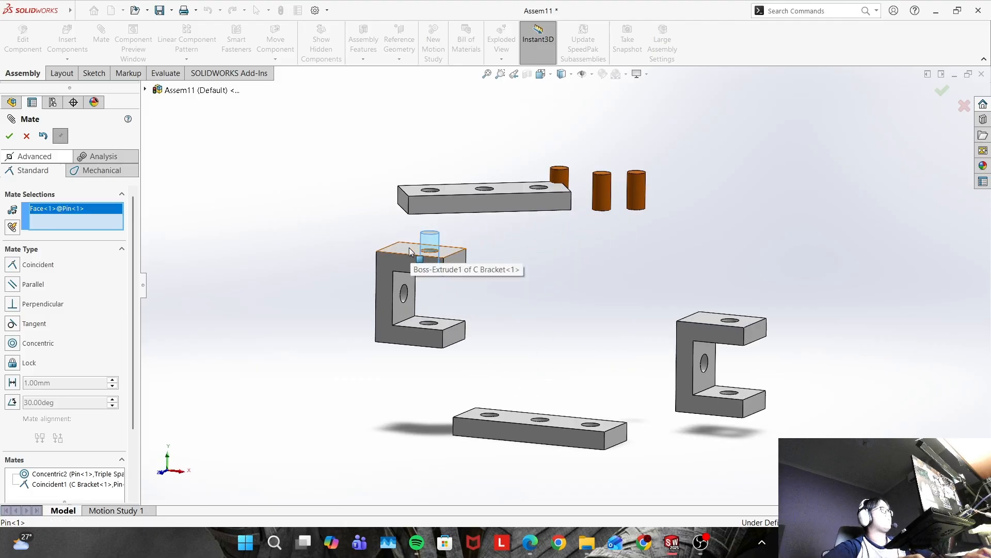
left_click(411, 256)
left_click(5, 362)
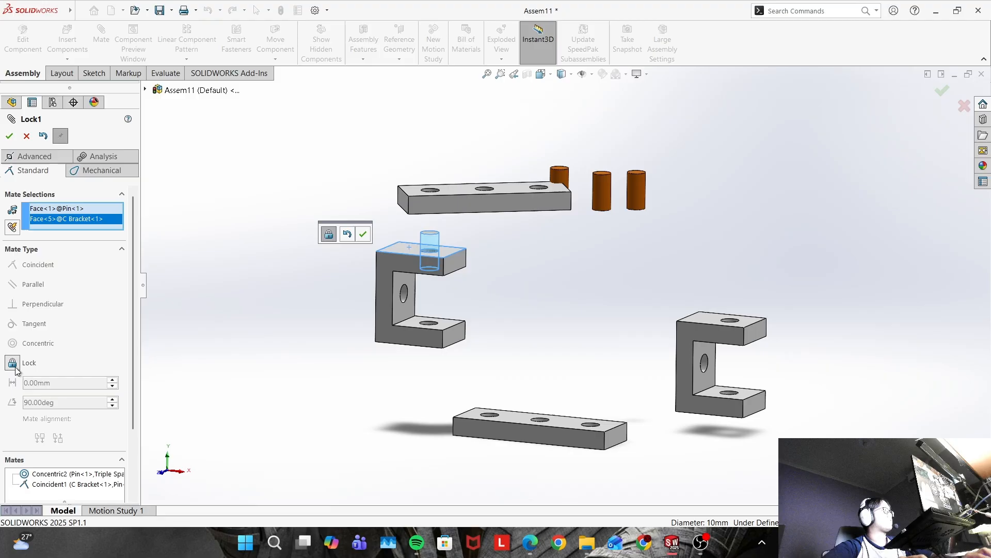
left_click(9, 136)
Make the first pin's top face coincident with the upper Triple Spacer's top face so the spacer seats on the bracket
left_click_drag(479, 201, 496, 243)
middle_click_drag(496, 243, 483, 285)
left_click_drag(481, 239, 479, 198)
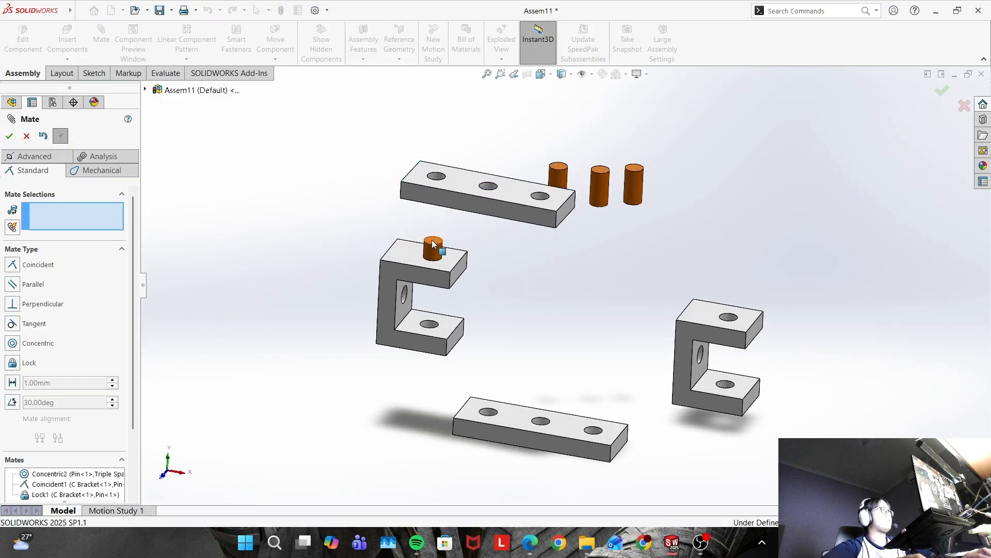
left_click(434, 241)
left_click(461, 183)
key("Return")
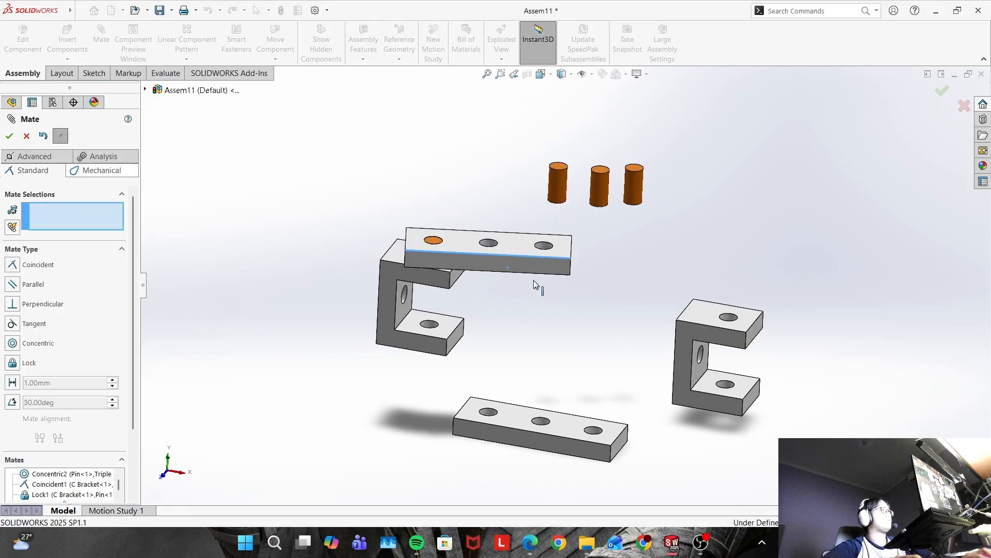
Make the upper Triple Spacer's long front face coincident with the fixed C Bracket's front face, and check the result against the EX 2 drawing
left_click(439, 259)
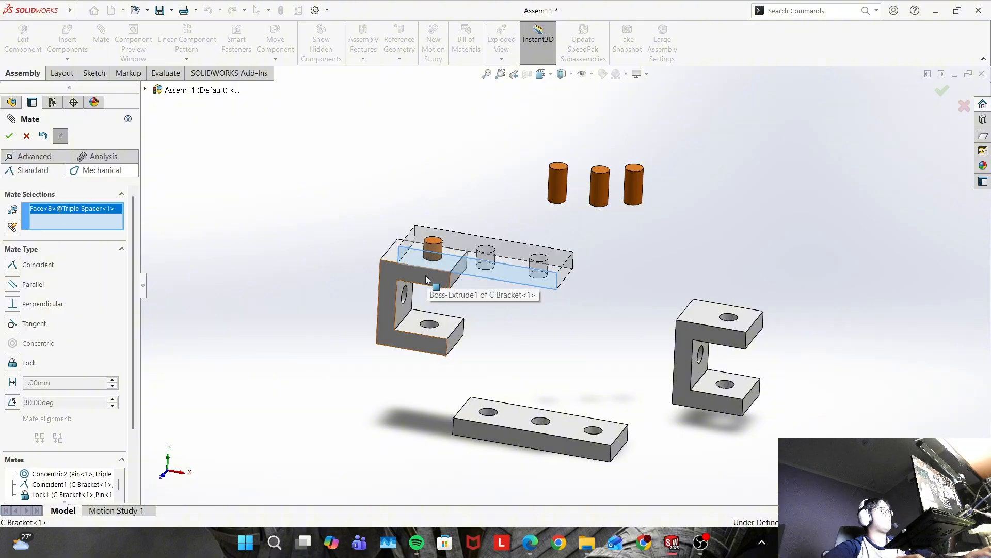
left_click(426, 275)
left_click(9, 136)
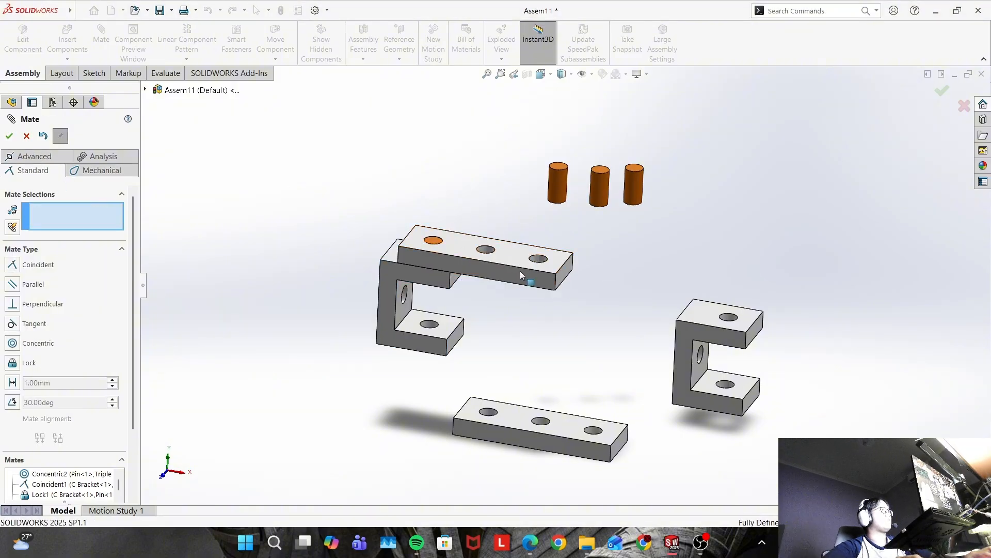
key("alt+Tab")
key("alt+Tab")
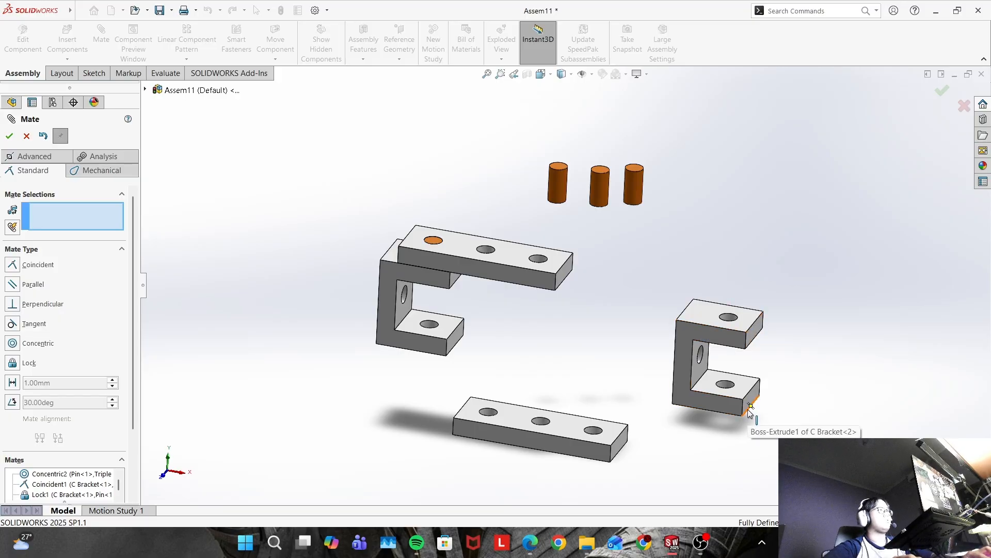
Mate the rightmost loose pin concentric with the free end hole of the upper Triple Spacer
left_click(724, 388)
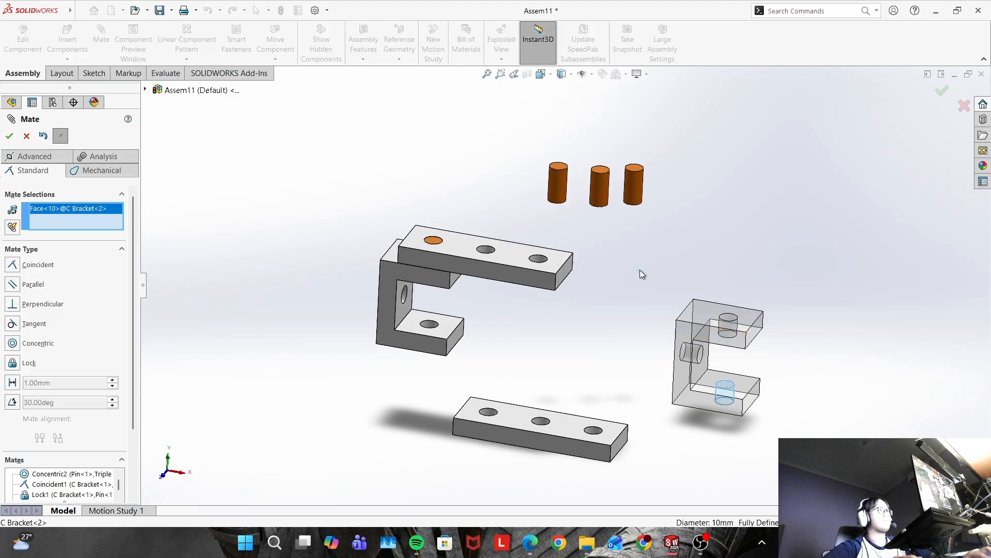
key("Escape")
left_click(633, 185)
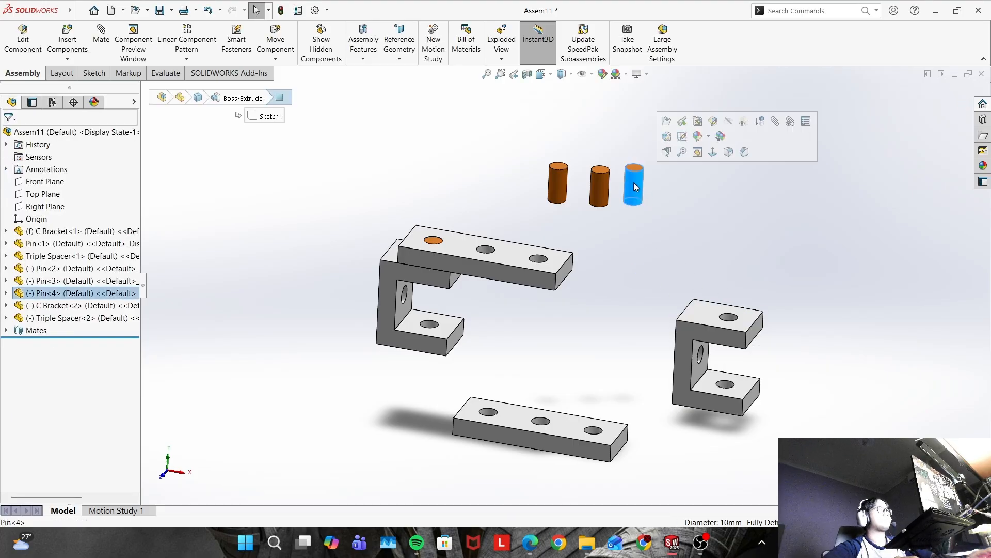
left_click(539, 260)
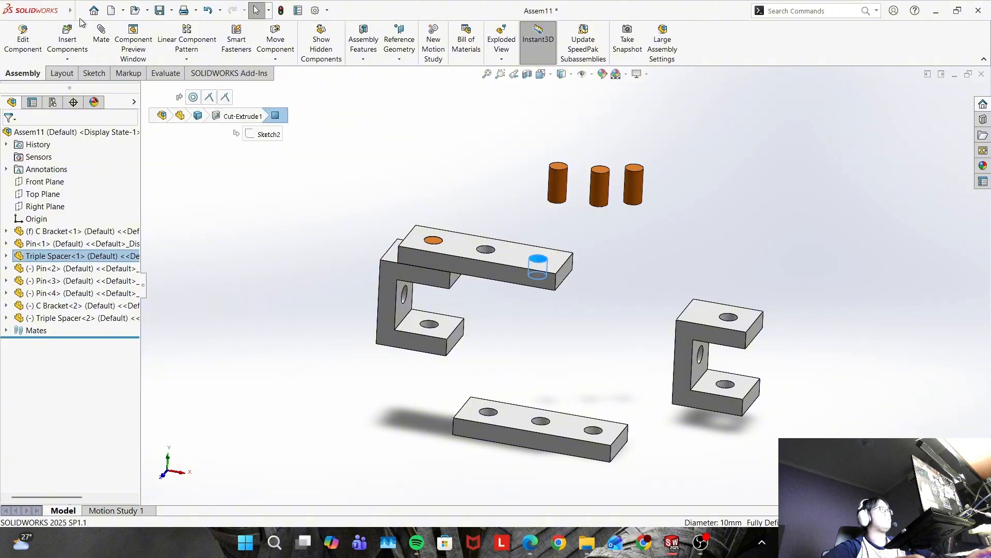
left_click(639, 183)
left_click(10, 136)
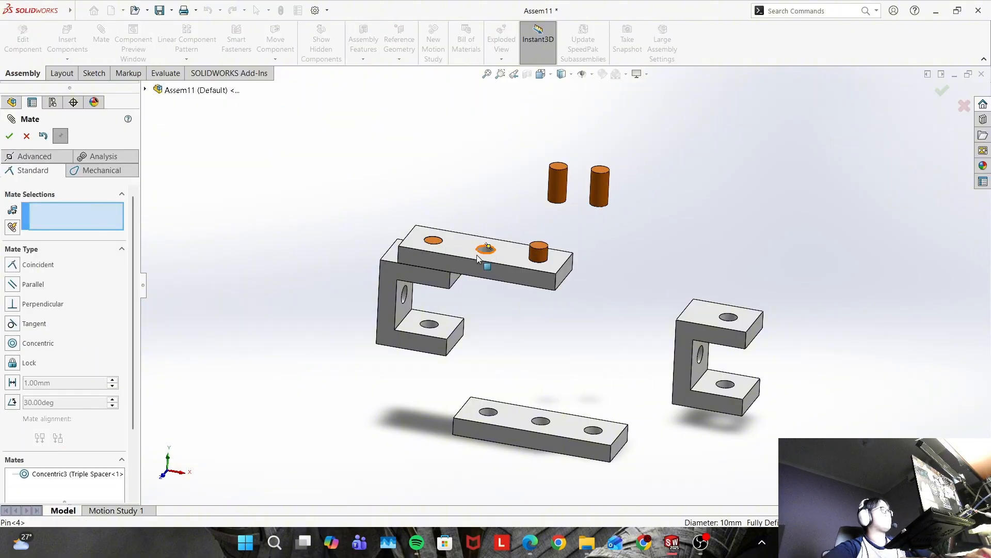
Make the second pin's top face coincident with the upper Triple Spacer's top face
left_click(537, 246)
left_click(500, 255)
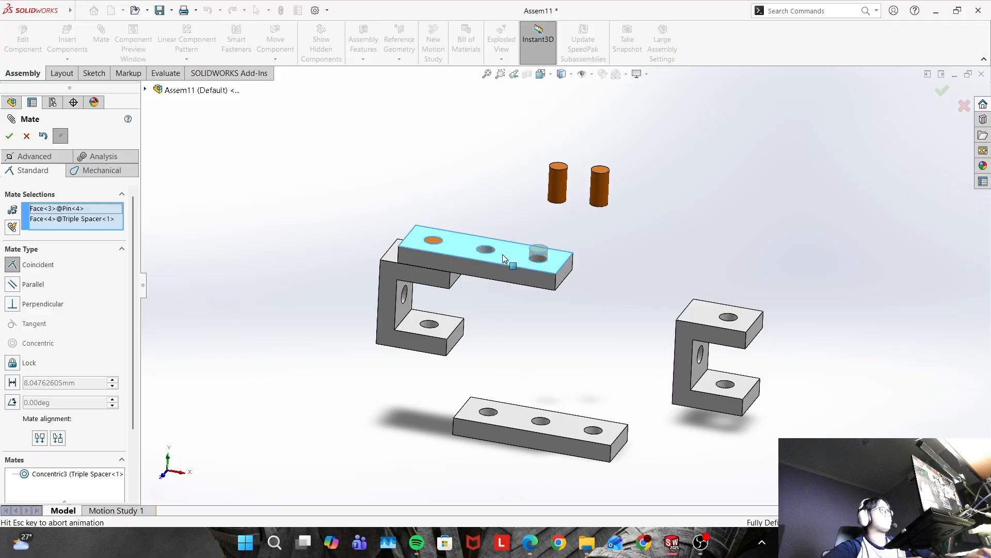
left_click(9, 136)
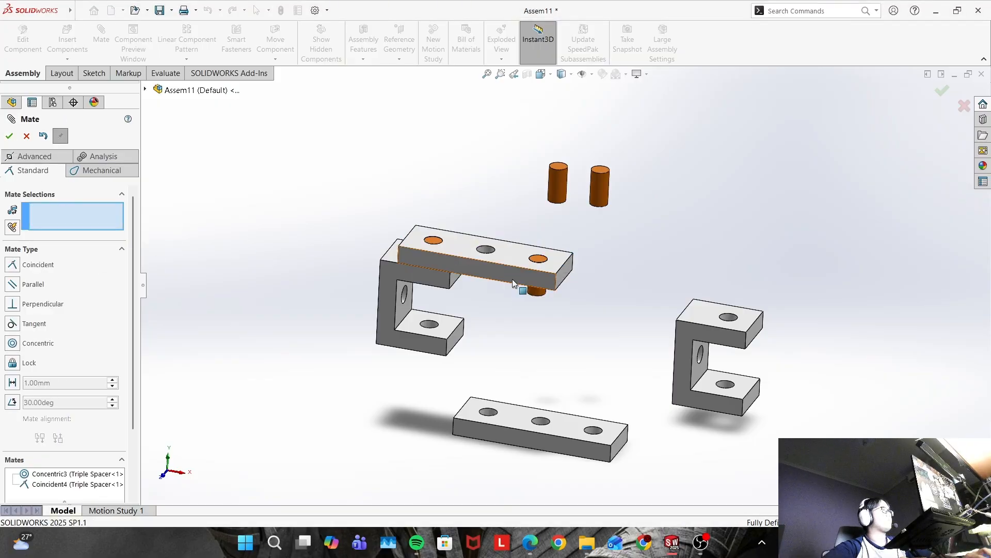
Add a Lock mate between the second pin and the upper Triple Spacer
left_click(537, 292)
left_click(516, 248)
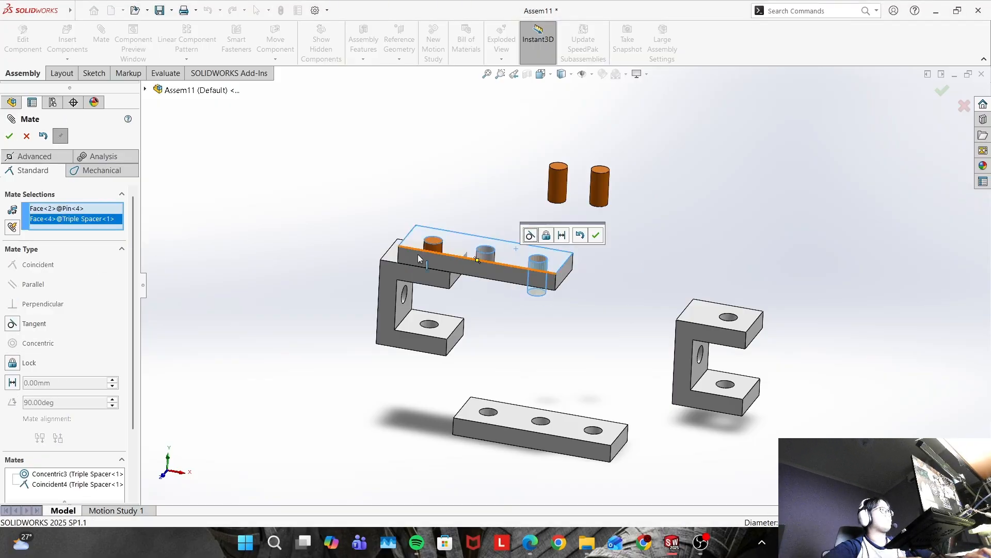
left_click(11, 363)
left_click(9, 136)
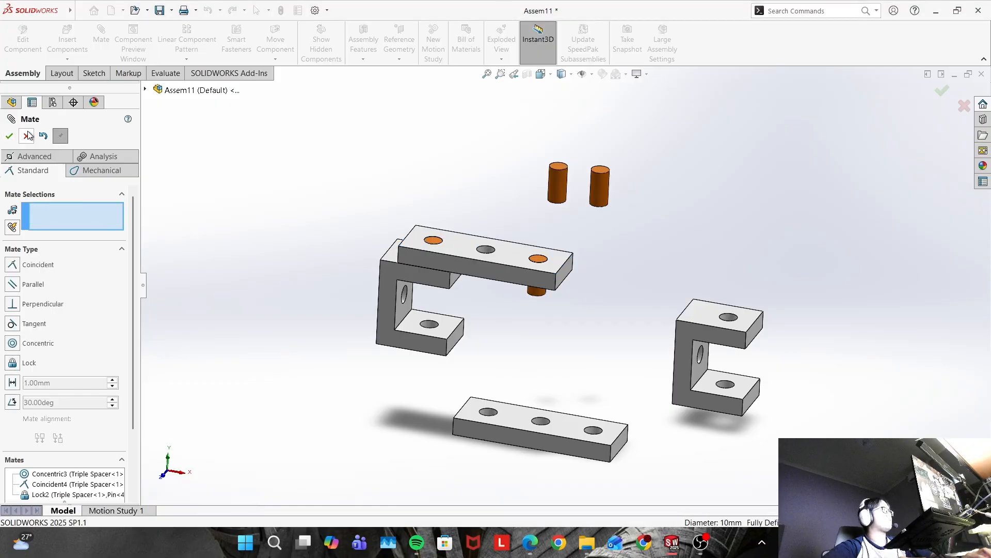
Mate the loose C Bracket's upper hole concentric with the second pin and swing the bracket so its opening faces the fixed bracket
left_click(731, 322)
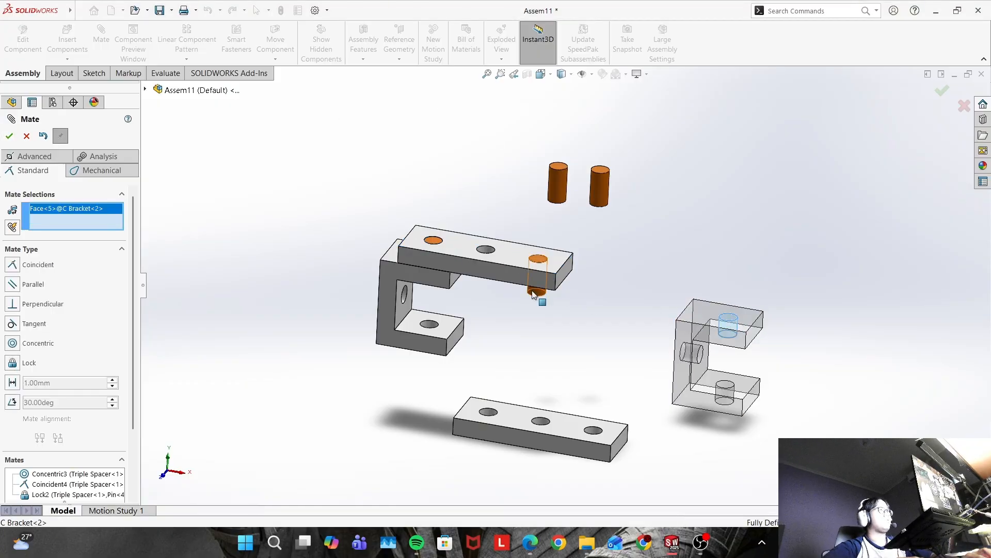
left_click(540, 293)
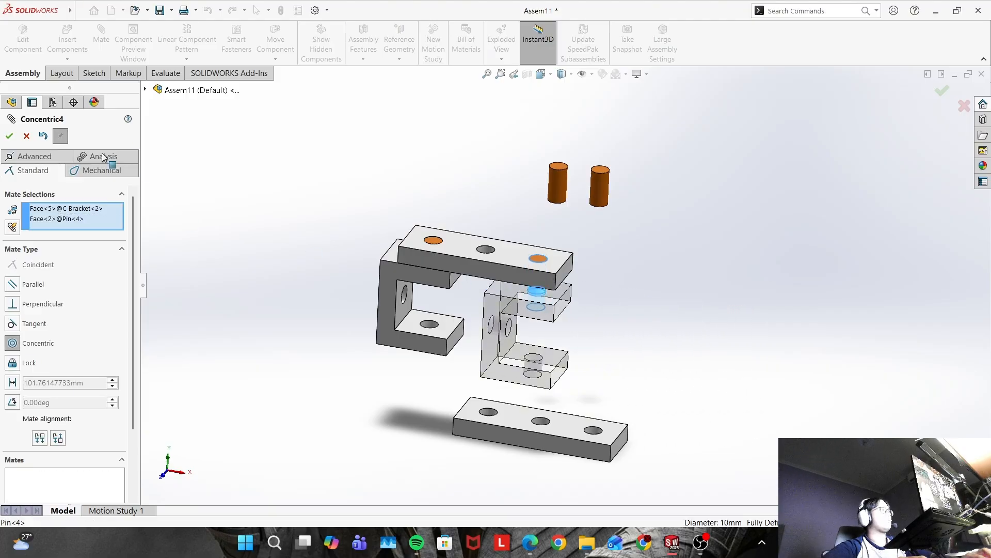
left_click(12, 138)
left_click_drag(500, 311, 576, 315)
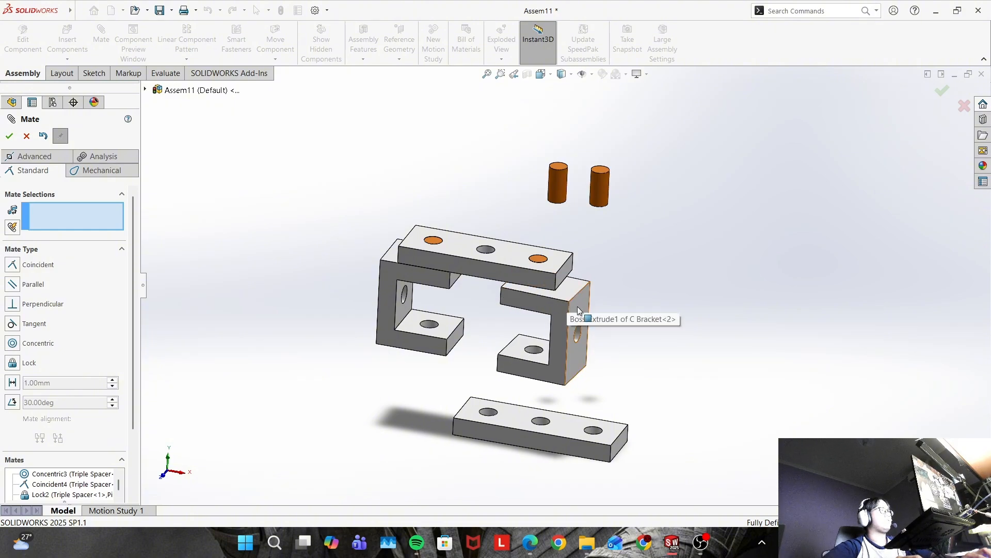
Make the upper Triple Spacer's long front face coincident with the second C Bracket's front face
left_click(537, 284)
left_click(546, 308)
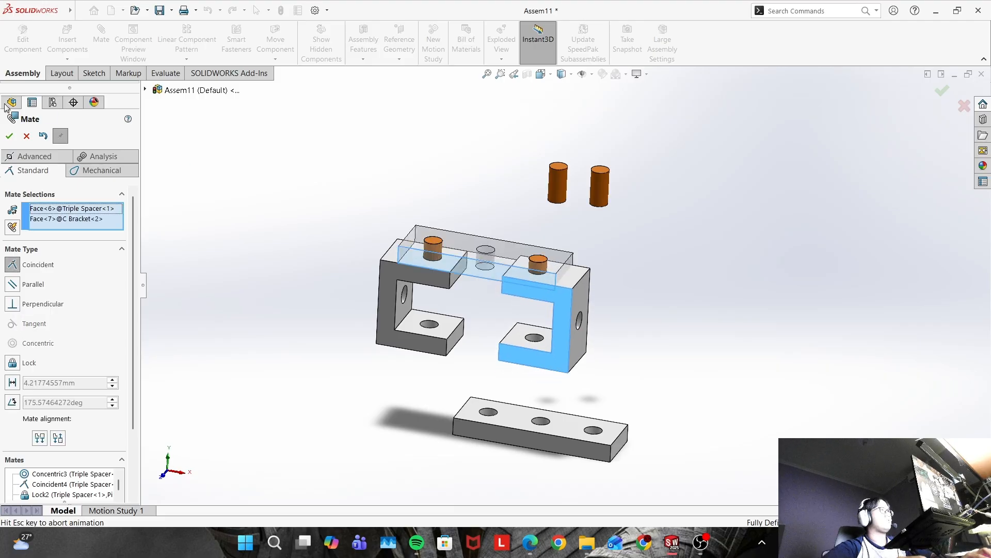
left_click(9, 136)
Make the second pin's bottom face coincident with the underside of the second C Bracket's upper arm
middle_click_drag(633, 270, 598, 201)
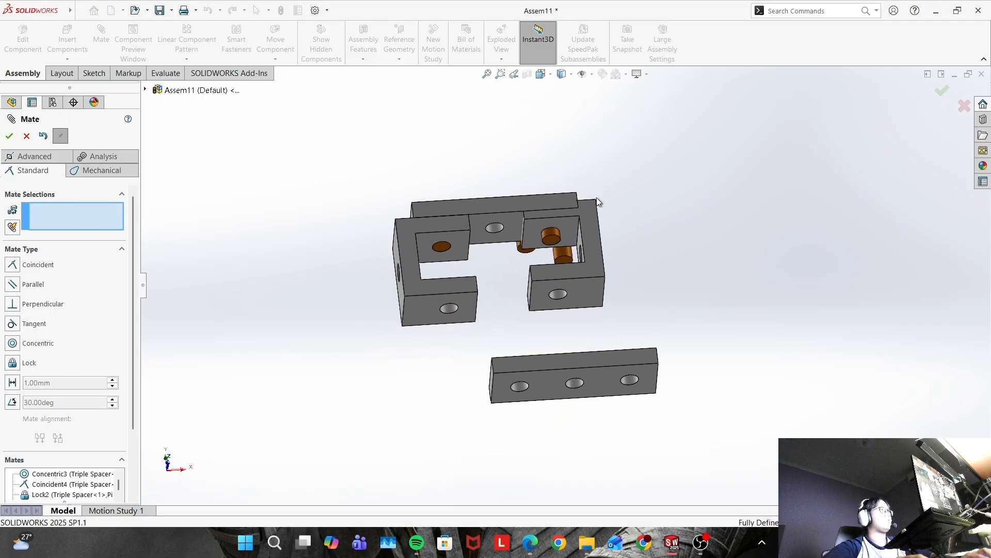
left_click(553, 239)
left_click(567, 231)
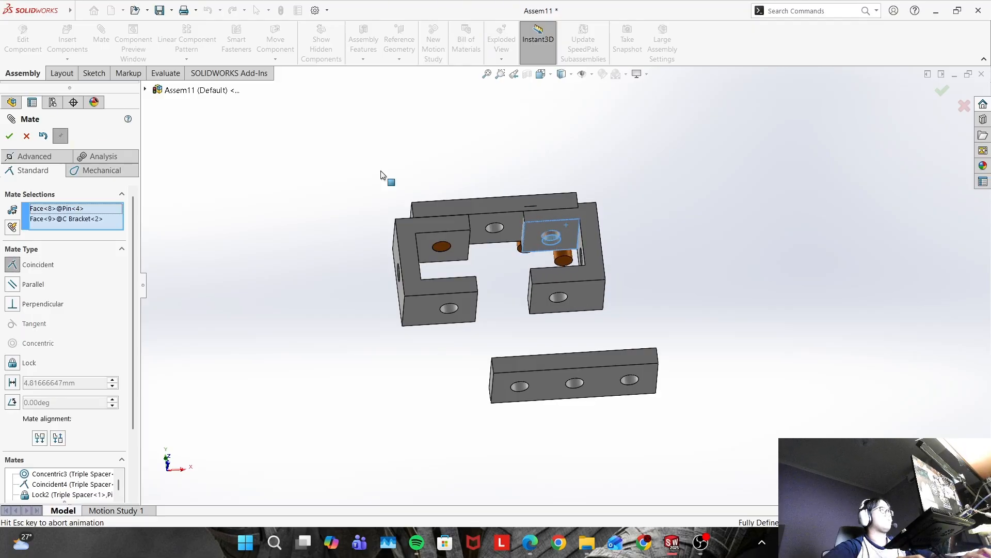
left_click(9, 136)
Move a loose pin below the fixed C Bracket and mate it concentric with the hole in that bracket's lower arm
middle_click_drag(599, 168, 649, 265)
middle_click_drag(522, 364, 676, 309)
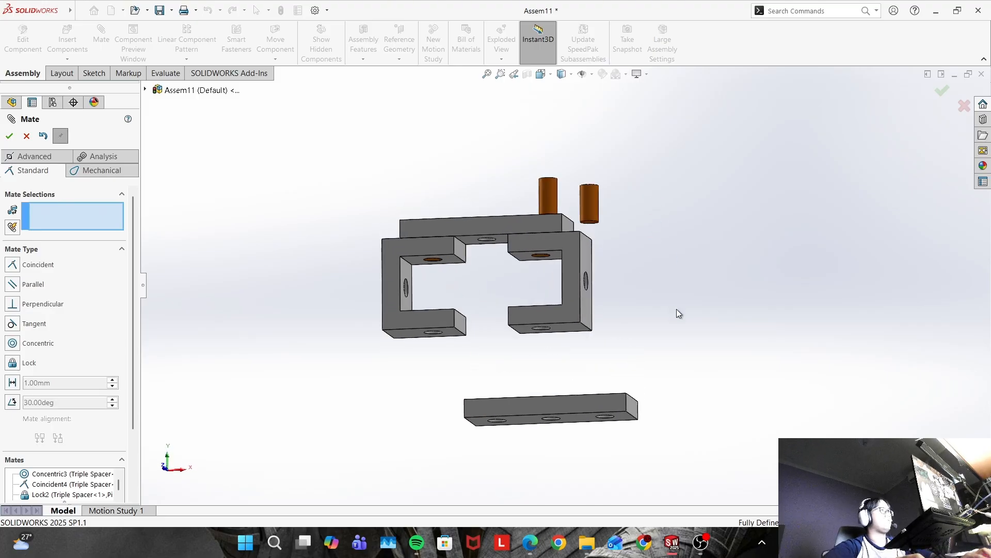
left_click_drag(541, 193, 388, 373)
middle_click_drag(564, 303, 563, 227)
left_click(407, 389)
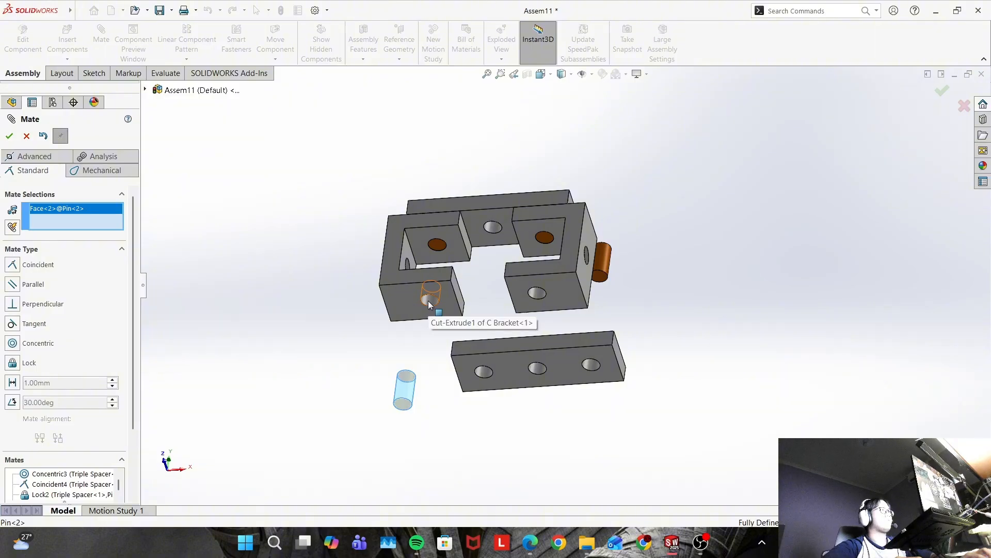
left_click(430, 303)
left_click(9, 136)
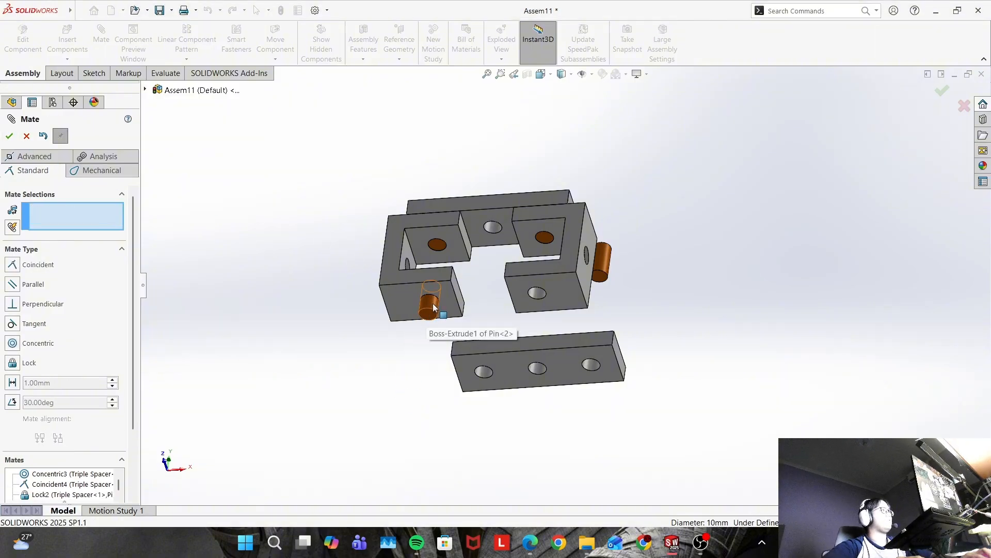
Make the third pin's top face coincident with the inner face of the fixed C Bracket's lower arm
middle_click_drag(491, 283, 438, 410)
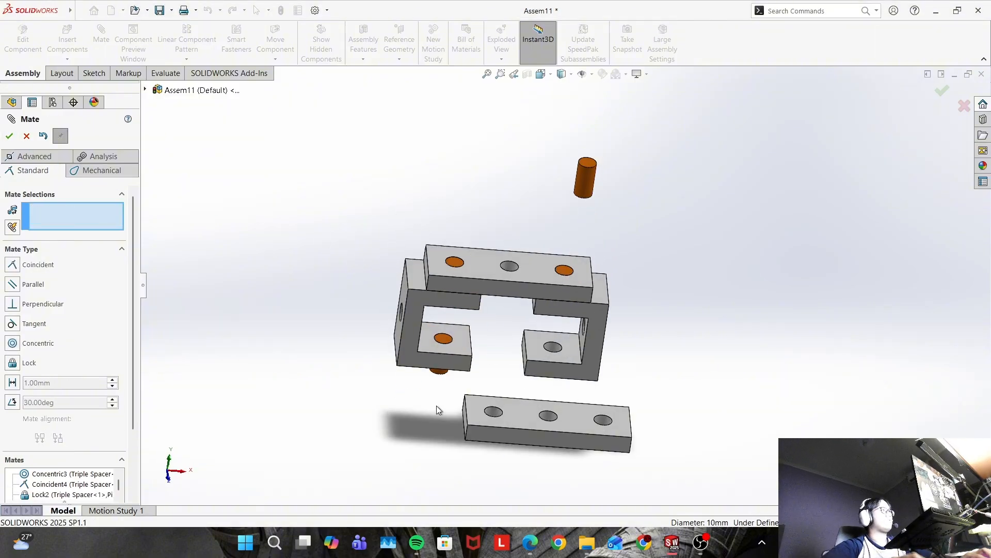
left_click(443, 341)
left_click(449, 353)
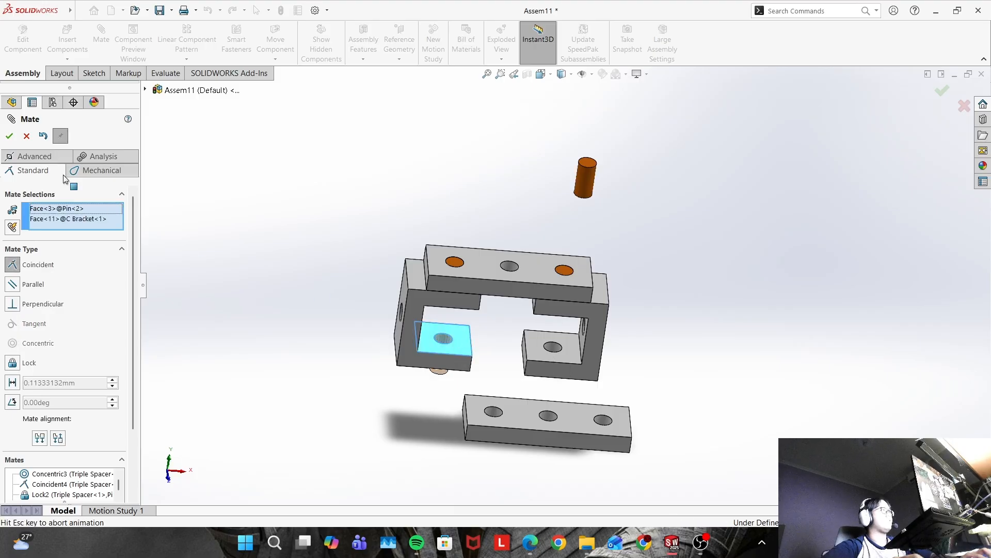
left_click(9, 137)
Mate an end hole of the lower Triple Spacer concentric with the third pin and slide the spacer along the pin's axis
middle_click_drag(506, 289, 511, 371)
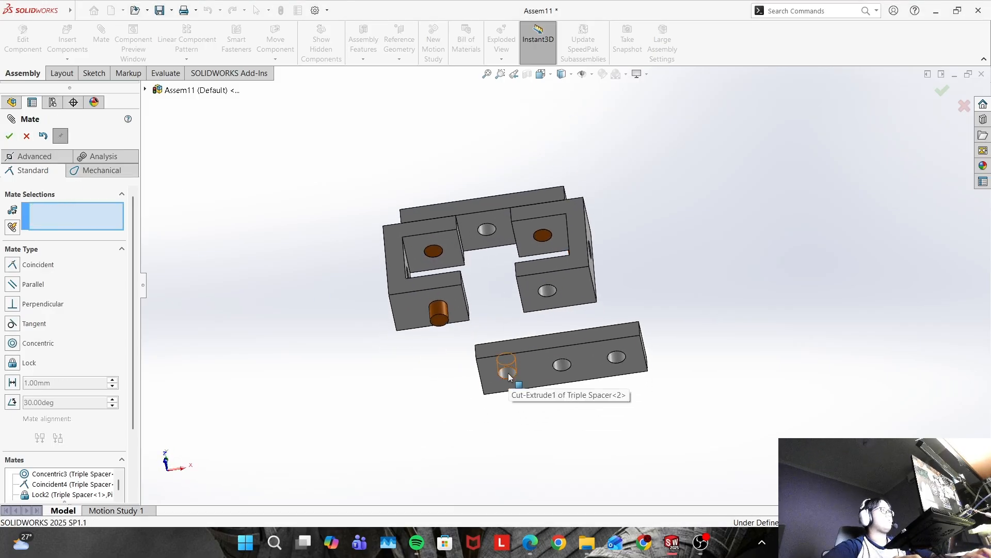
left_click(509, 377)
left_click(438, 317)
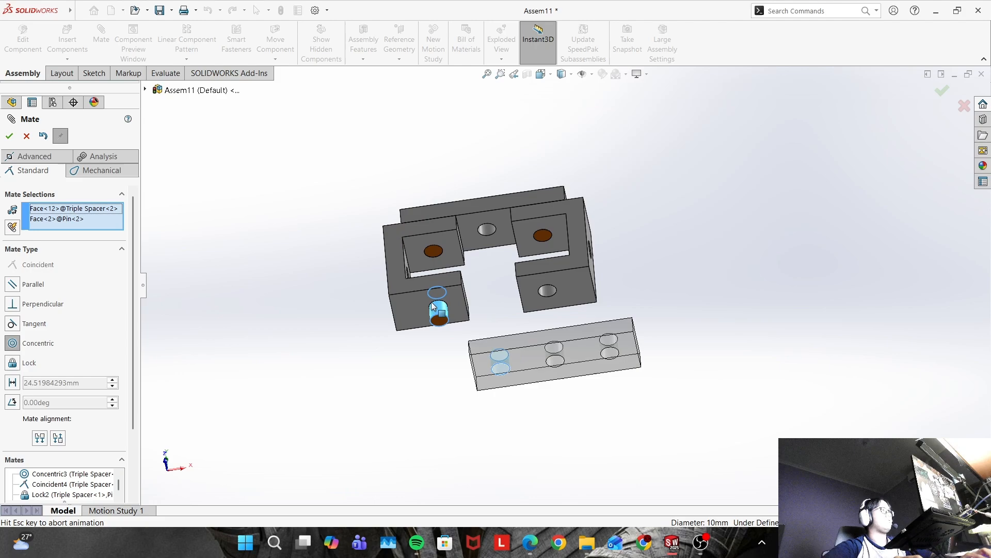
left_click(9, 136)
left_click_drag(466, 319, 456, 245)
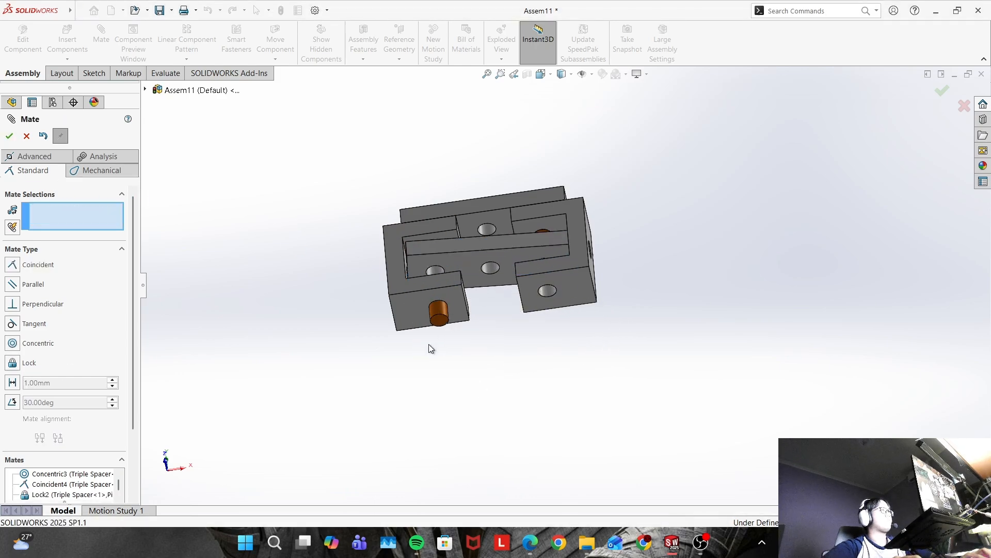
Make the third pin's bottom face coincident with the lower Triple Spacer's underside
left_click(439, 323)
left_click(472, 262)
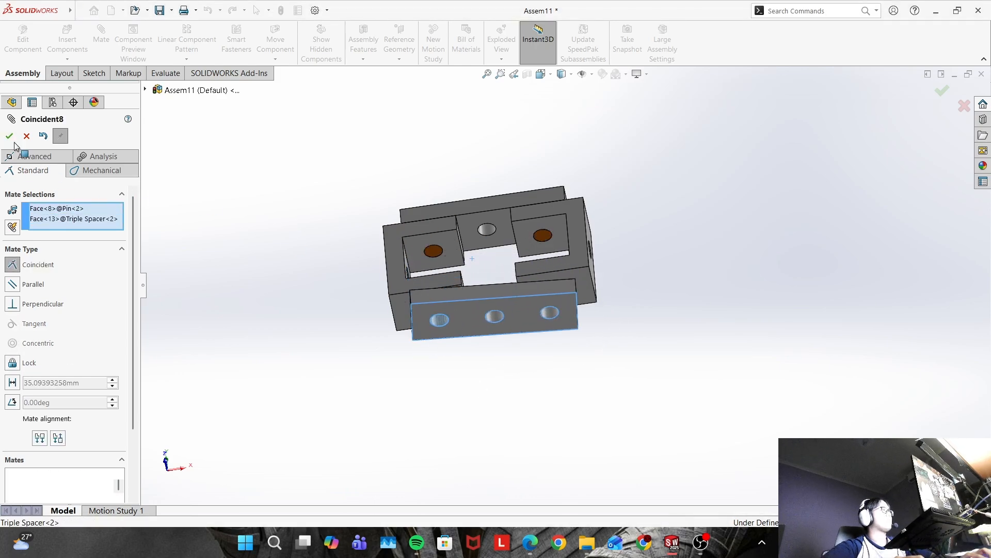
left_click(10, 137)
Make the lower Triple Spacer's long front face coincident with the fixed C Bracket's front face
left_click(434, 294)
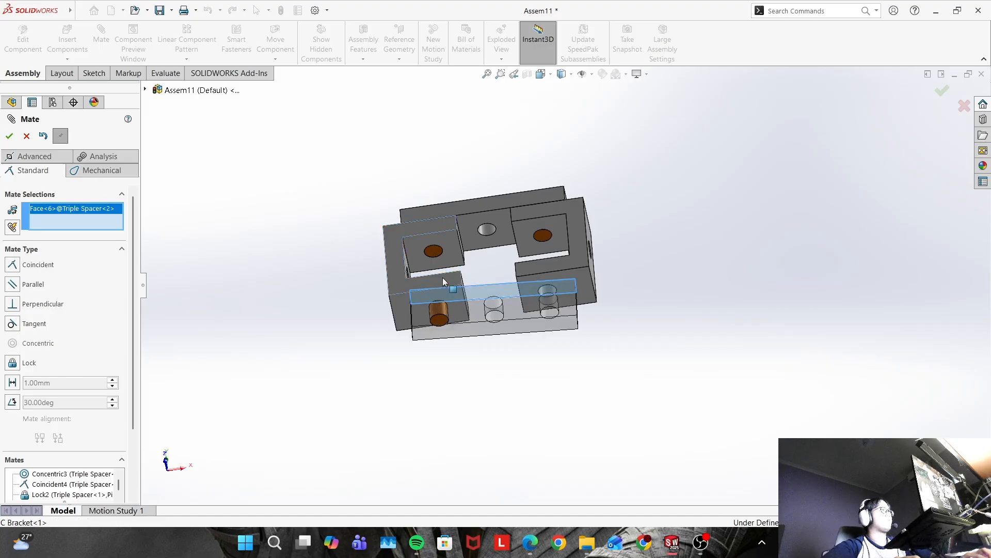
left_click(396, 258)
left_click(9, 136)
Bring the last loose pin into the frame and mate it concentric with the hole in the second C Bracket's lower arm
middle_click_drag(666, 209, 648, 268)
left_click_drag(589, 217, 530, 309)
left_click(506, 300)
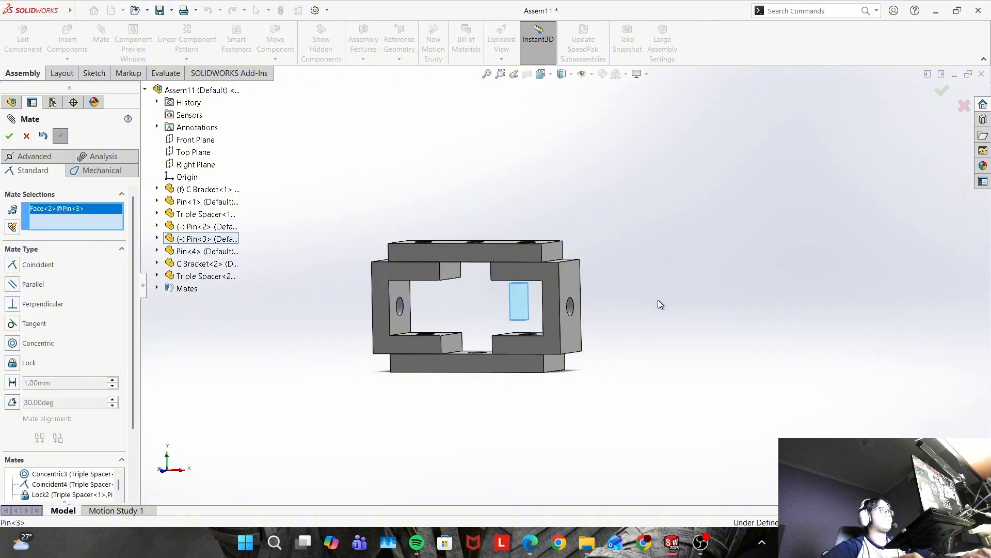
middle_click_drag(658, 303, 577, 371)
left_click(537, 352)
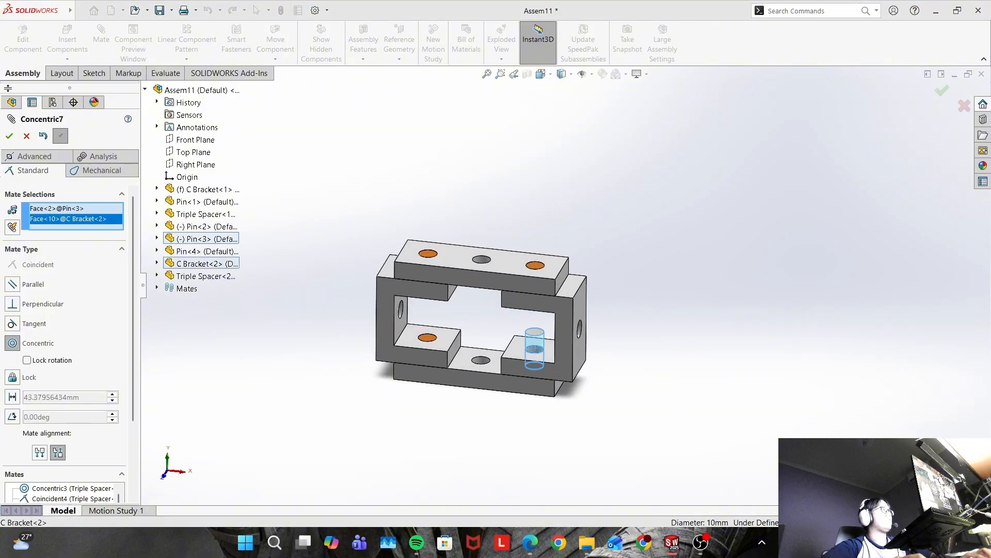
left_click(9, 135)
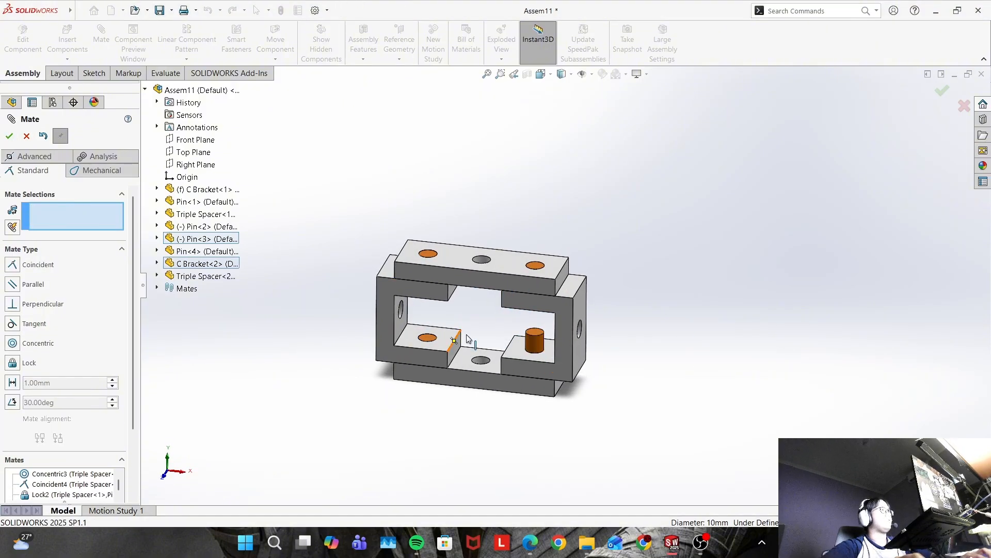
Mate the fourth pin concentric with the free end hole of the lower Triple Spacer
left_click(535, 343)
scroll(685, 361, "up", 1)
middle_click_drag(686, 358, 709, 123)
scroll(514, 351, "down", 2)
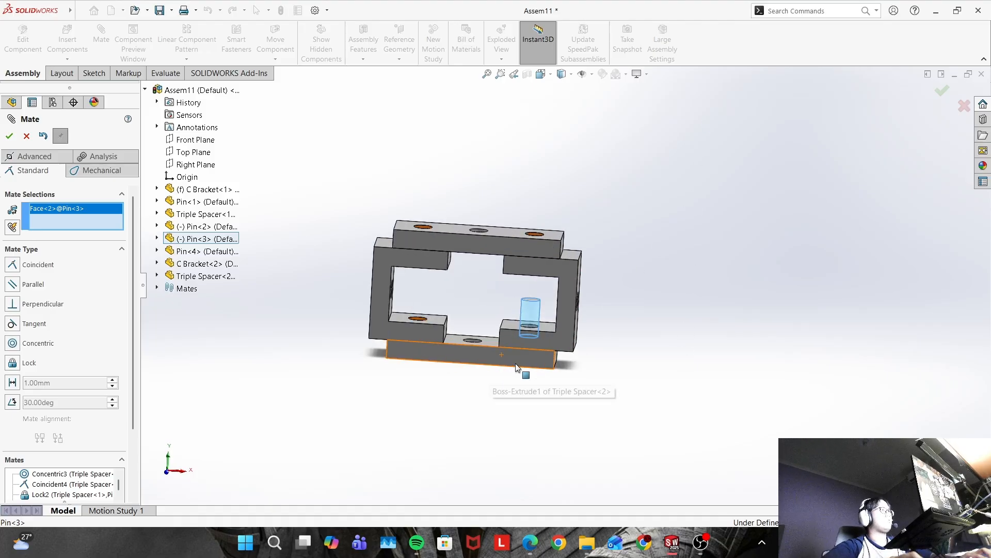
middle_click_drag(520, 369, 545, 218)
left_click(530, 332)
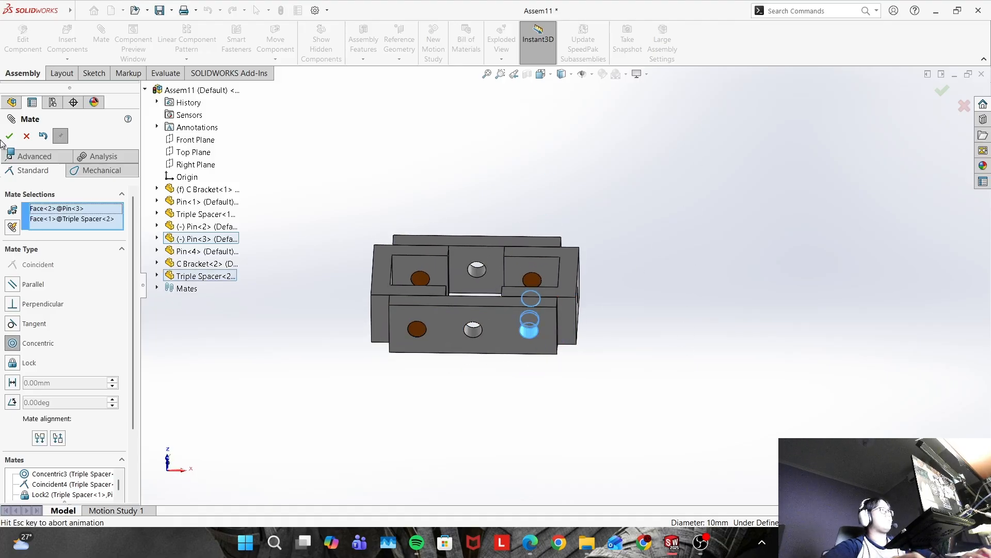
left_click(11, 136)
Make the fourth pin's bottom face coincident with the lower Triple Spacer's underside
middle_click_drag(537, 321, 536, 296)
left_click(526, 288)
left_click(511, 283)
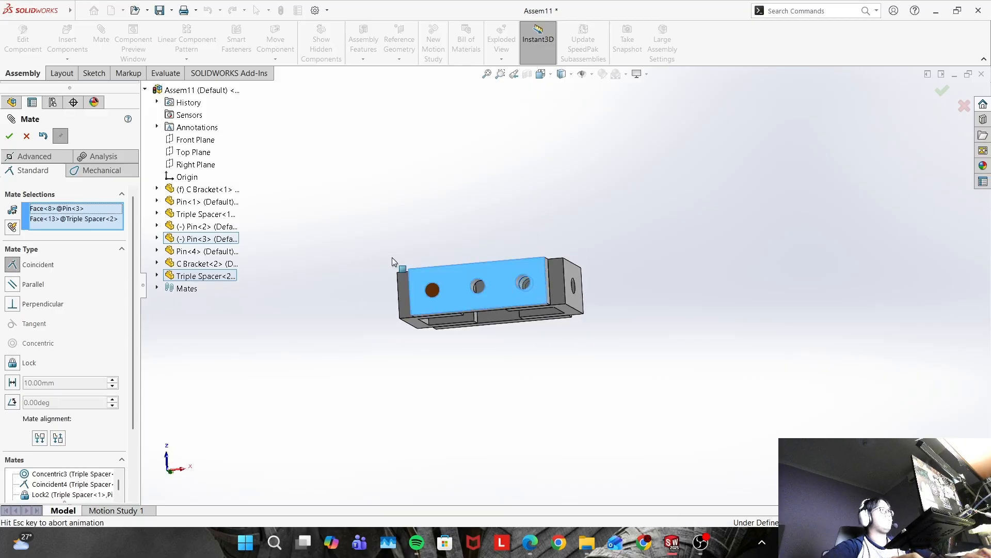
left_click(10, 137)
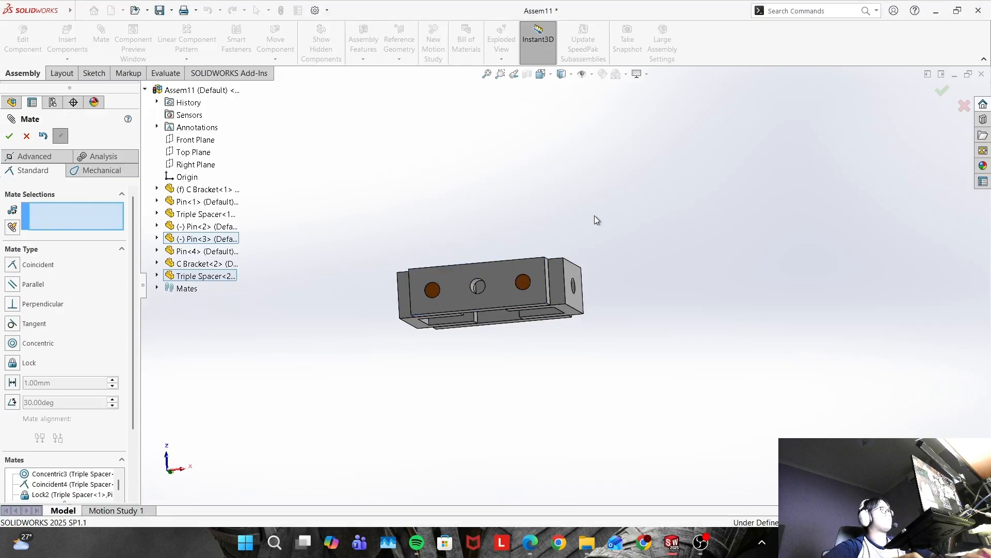
middle_click_drag(594, 215, 584, 400)
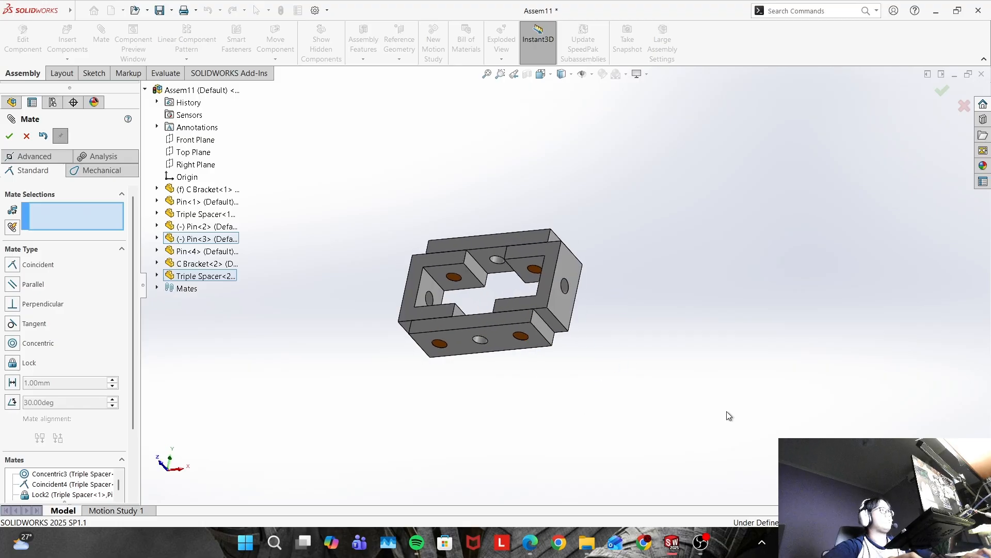
scroll(542, 326, "up", 4)
scroll(537, 332, "down", 6)
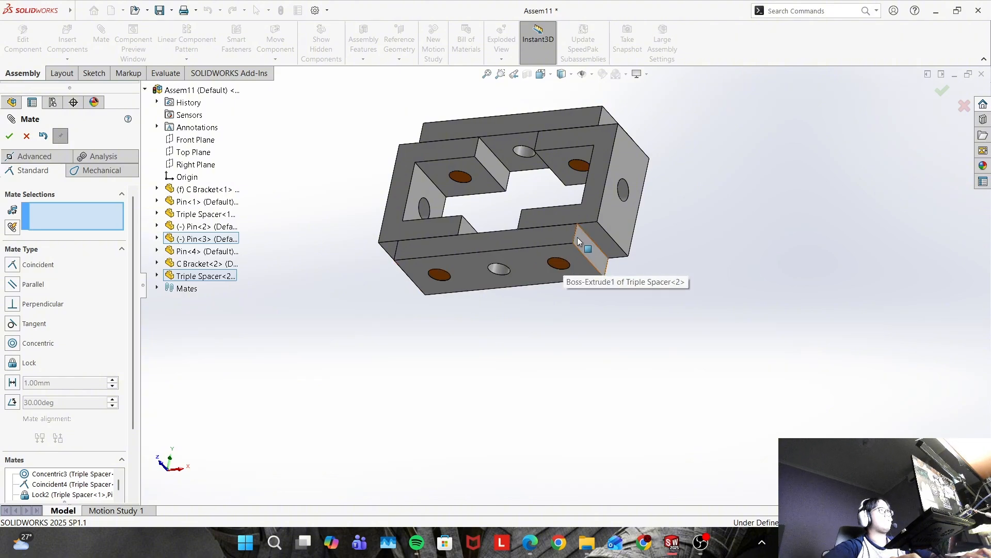
middle_click_drag(578, 237, 563, 309)
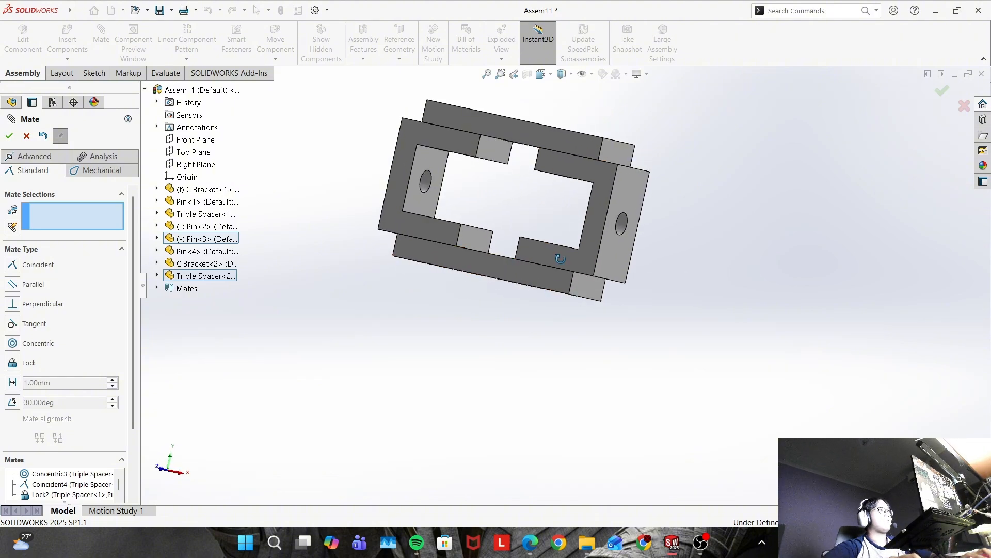
middle_click_drag(560, 264, 726, 272)
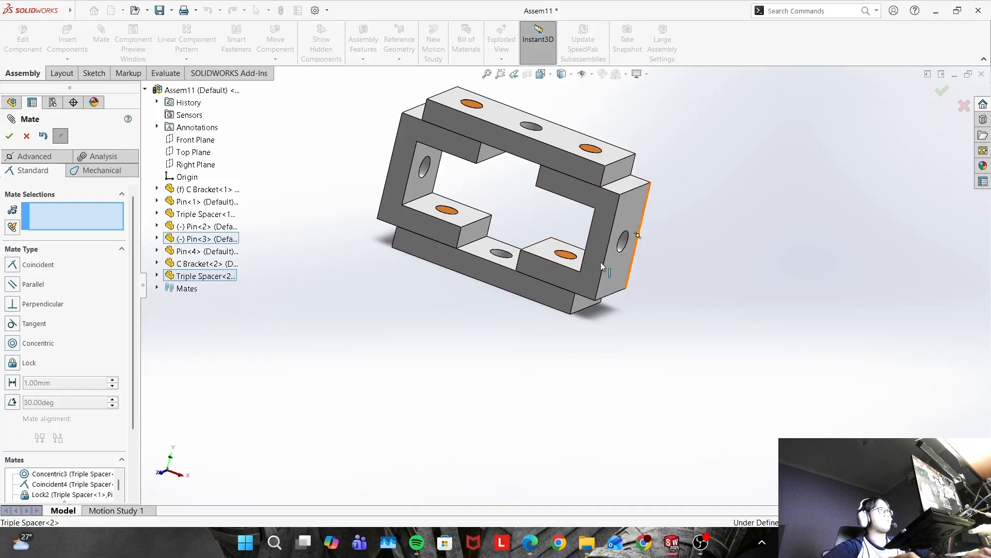
left_click(575, 255)
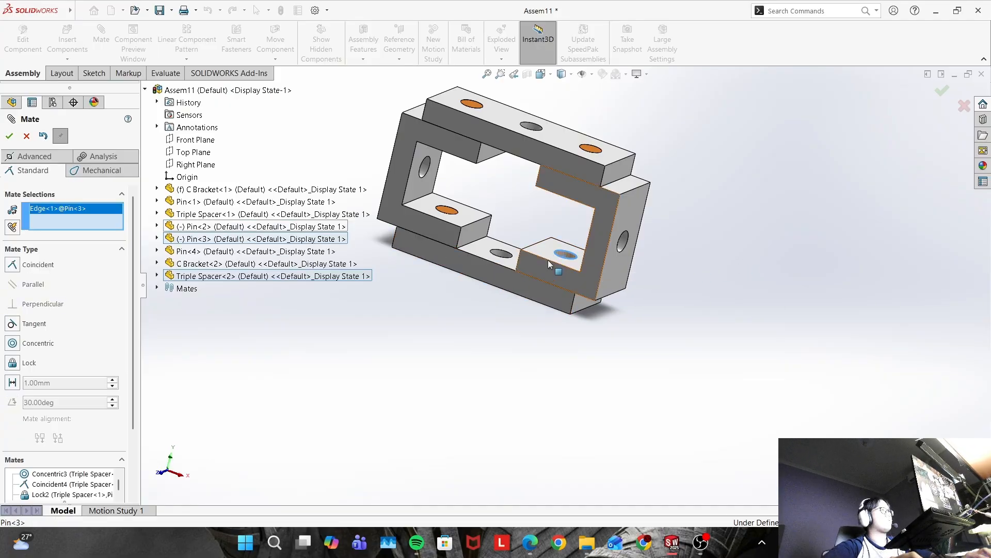
left_click(541, 253)
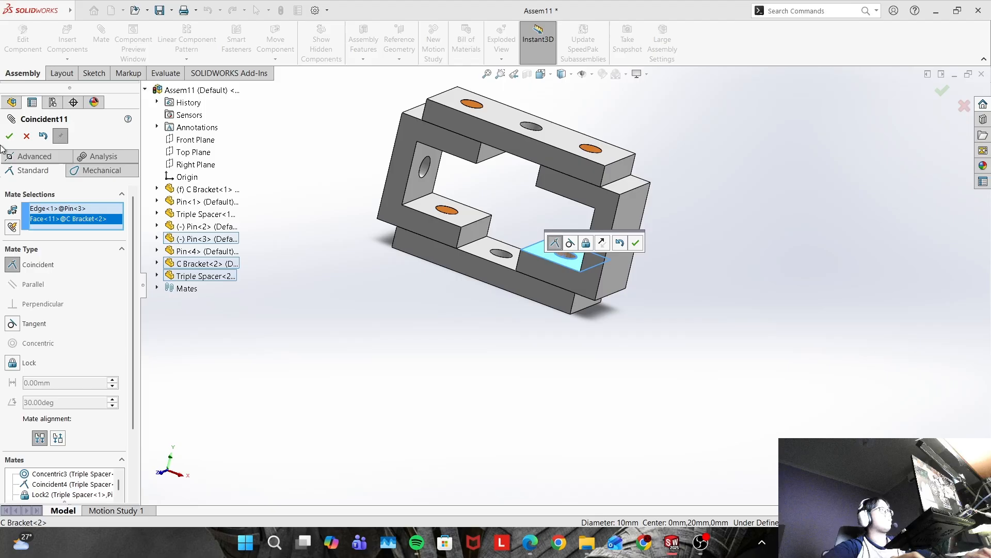
left_click(25, 136)
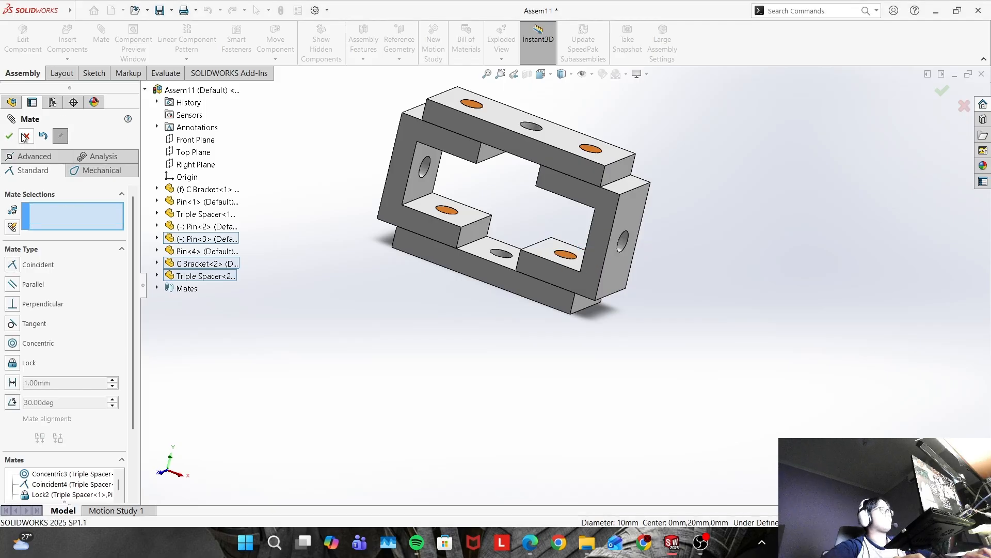
Add a Lock mate between the fourth pin and the second C Bracket, using the pin's top face and the lower arm's inner face
left_click(568, 256)
left_click(539, 250)
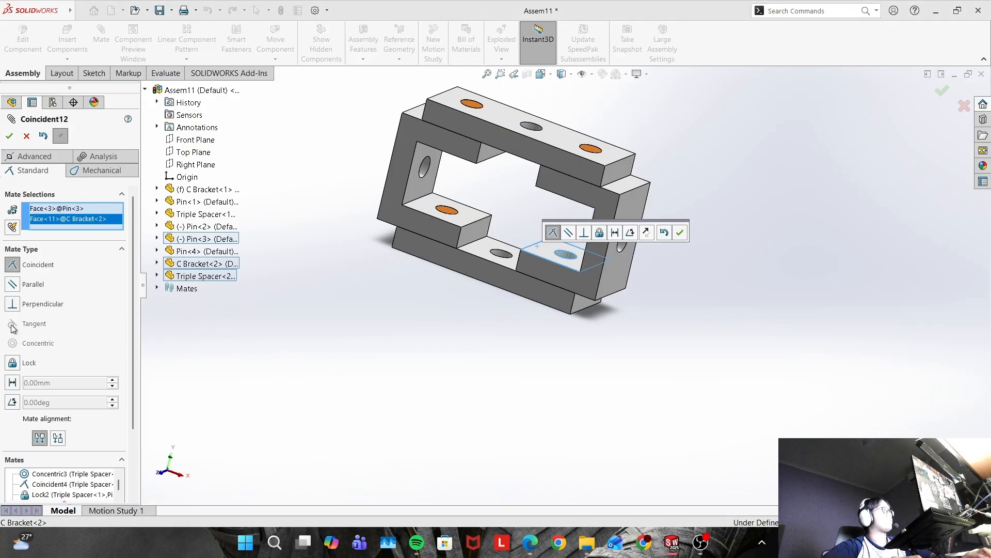
left_click(12, 363)
left_click(10, 136)
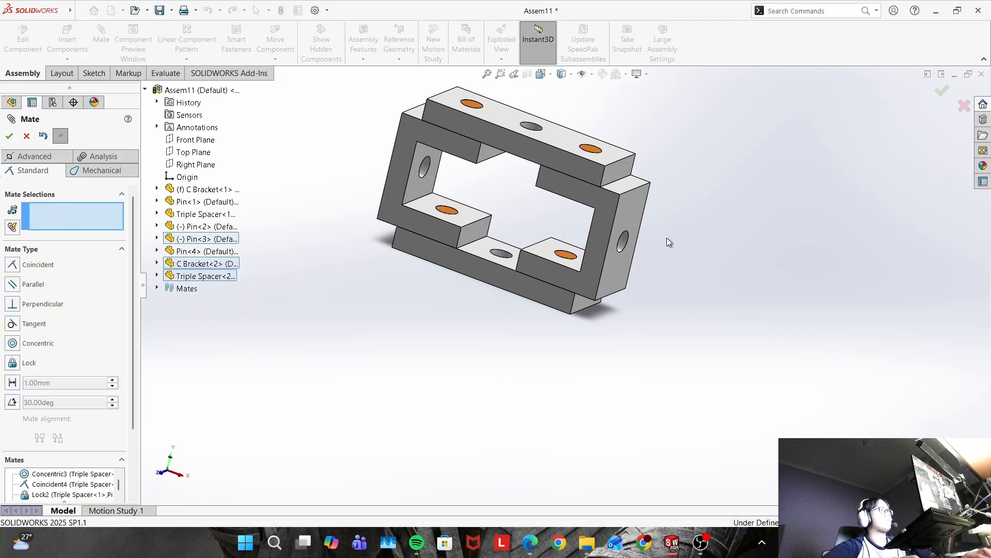
scroll(563, 260, "down", 5)
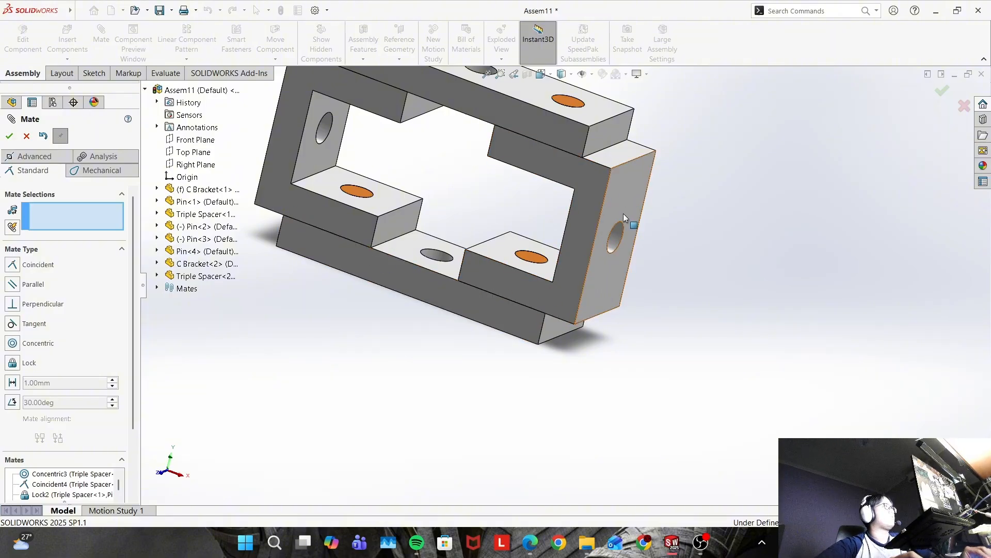
Leave the Mate command and undo the last mating session, back to the first pin and upper Triple Spacer on the first C Bracket
left_click(535, 290)
right_click(535, 290)
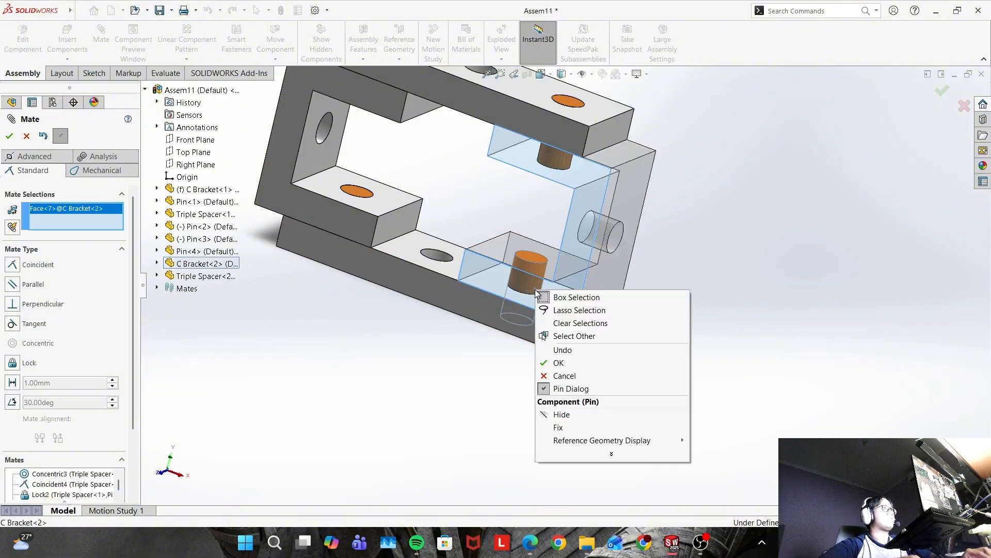
left_click(541, 295)
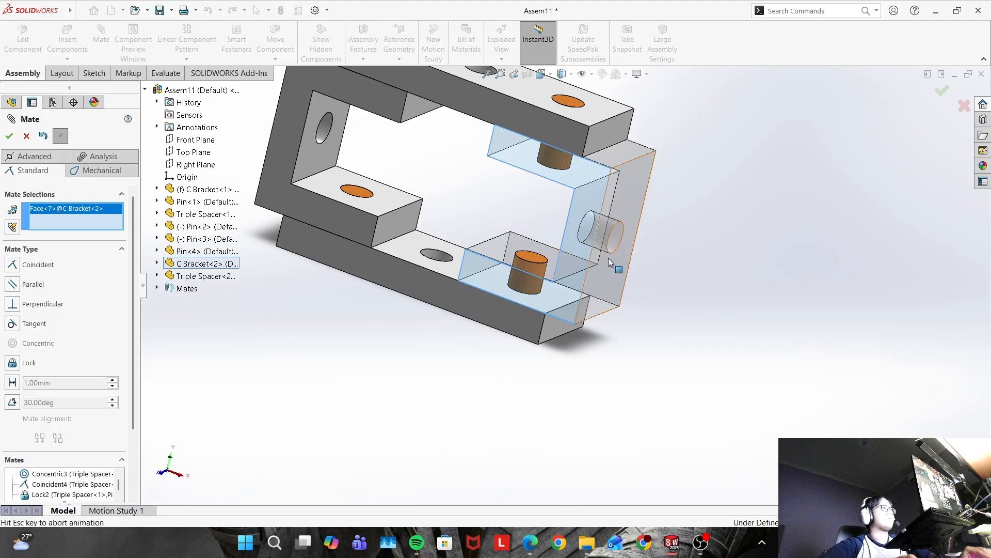
left_click(26, 136)
key("ctrl+z")
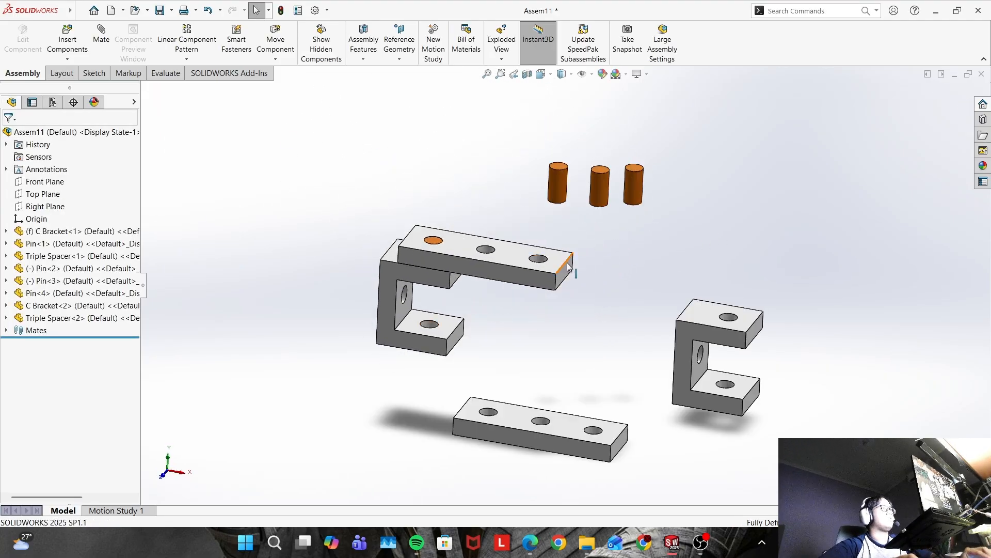
Mate the second pin concentric with the free end hole of the upper Triple Spacer
left_click(561, 186)
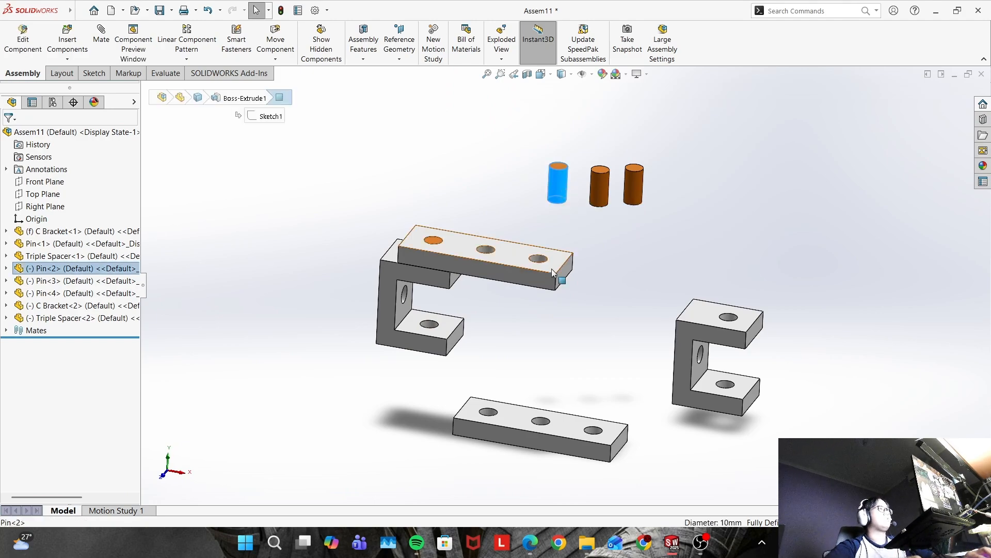
left_click(540, 262)
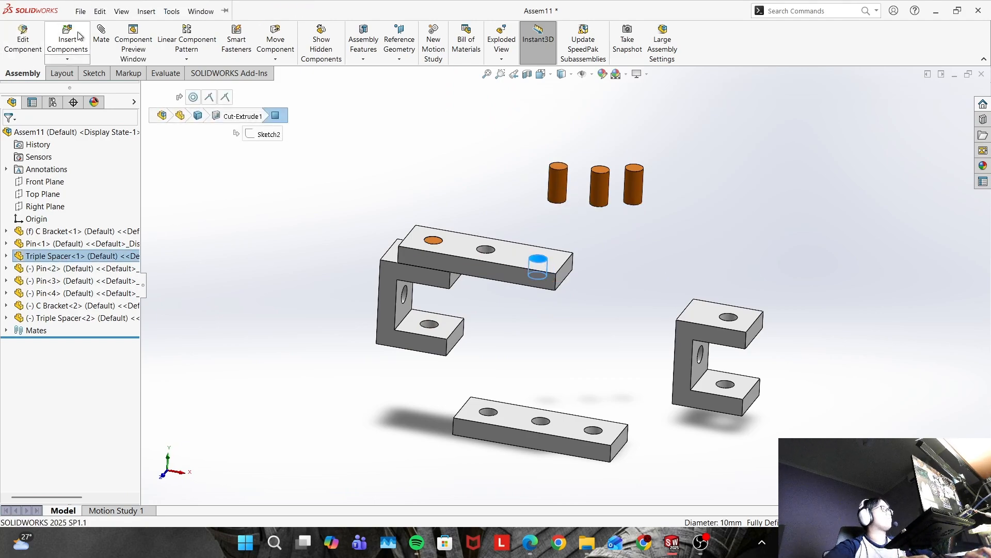
left_click(560, 186)
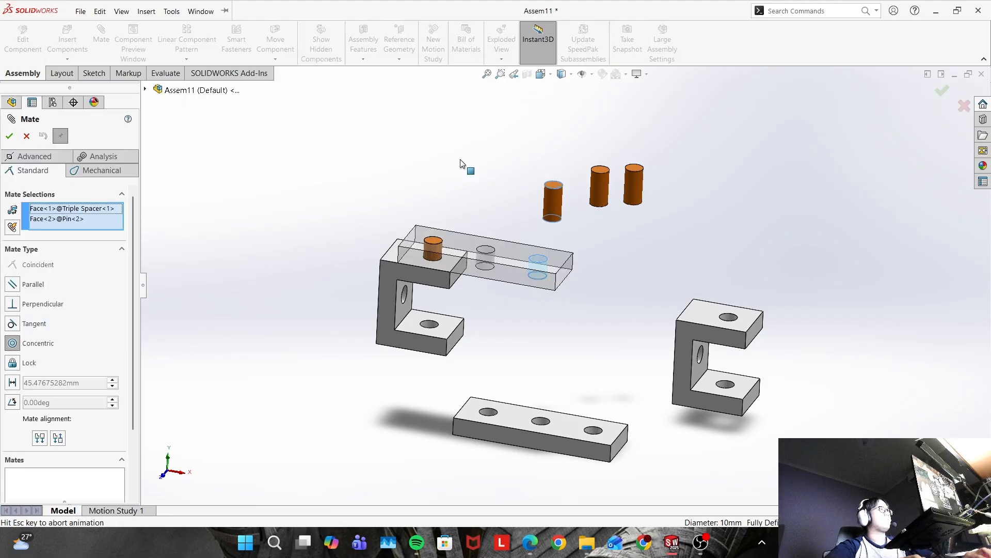
left_click(9, 136)
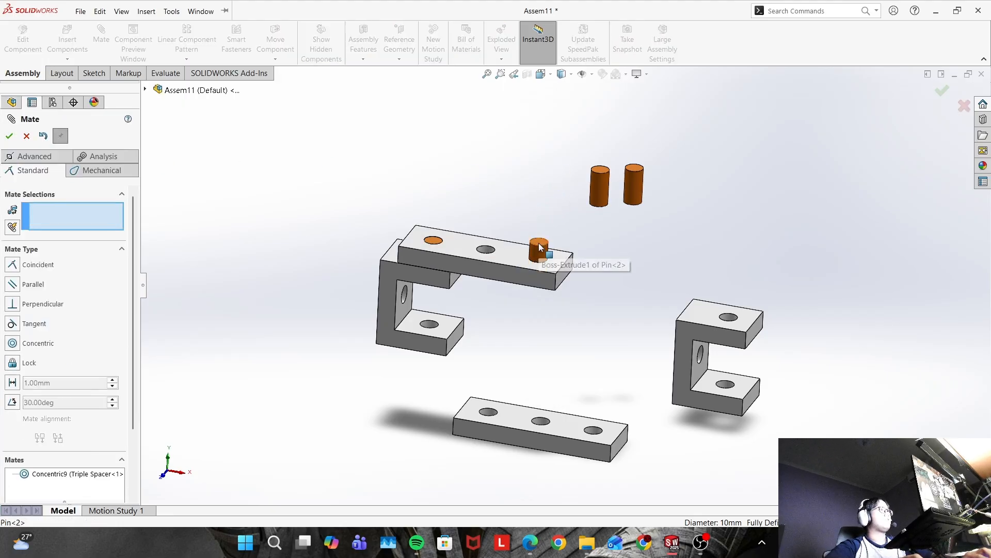
Make the second pin's top face coincident with the upper Triple Spacer's top face
left_click(543, 244)
left_click(519, 259)
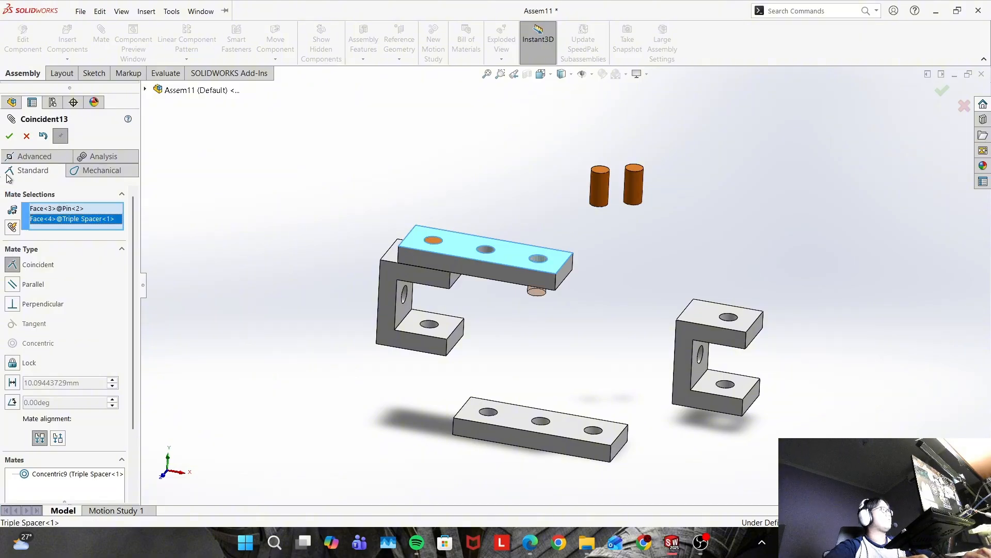
left_click(9, 136)
Add a Lock mate between the second pin and the upper Triple Spacer, using the pin's cylindrical face and the spacer's underside
middle_click_drag(532, 191, 550, 88)
left_click(547, 250)
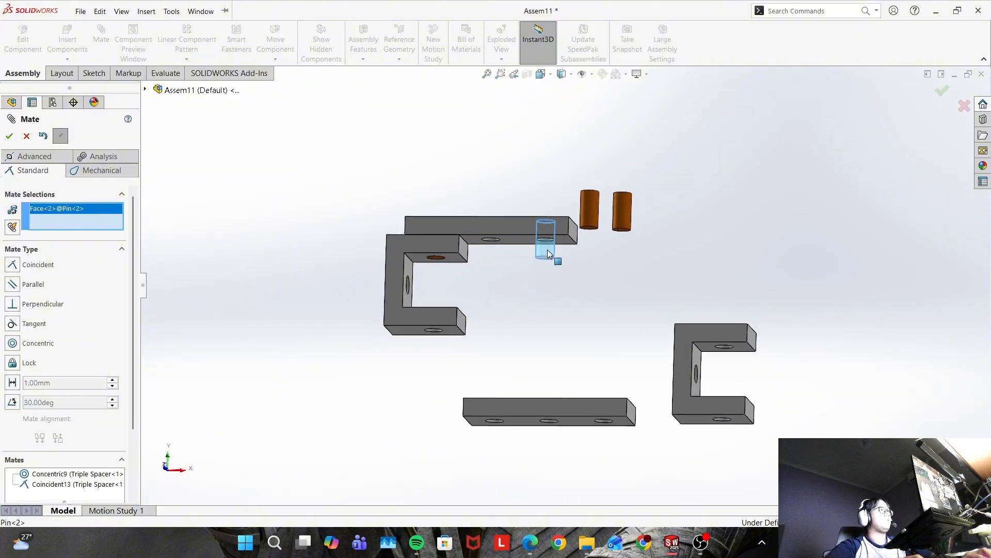
left_click(522, 239)
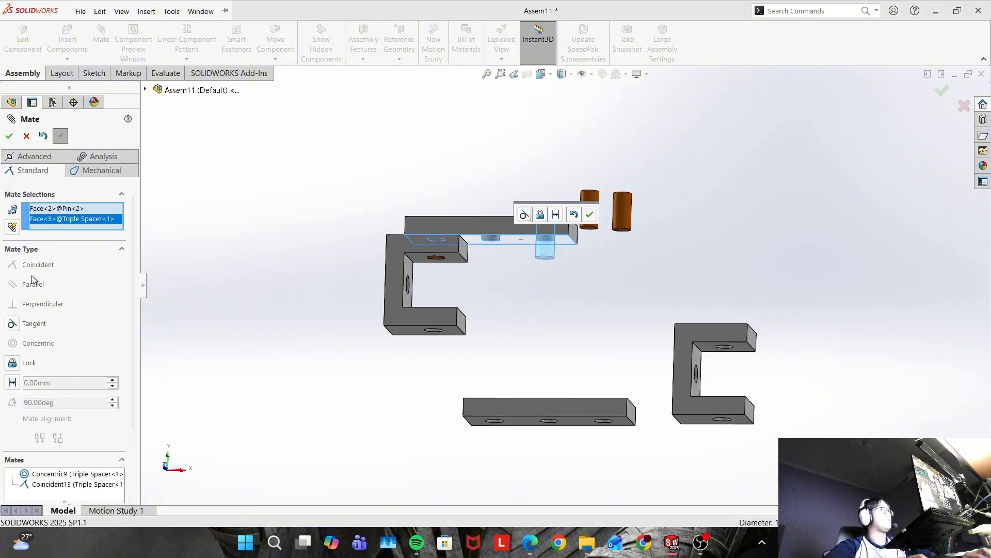
left_click(22, 364)
left_click(6, 140)
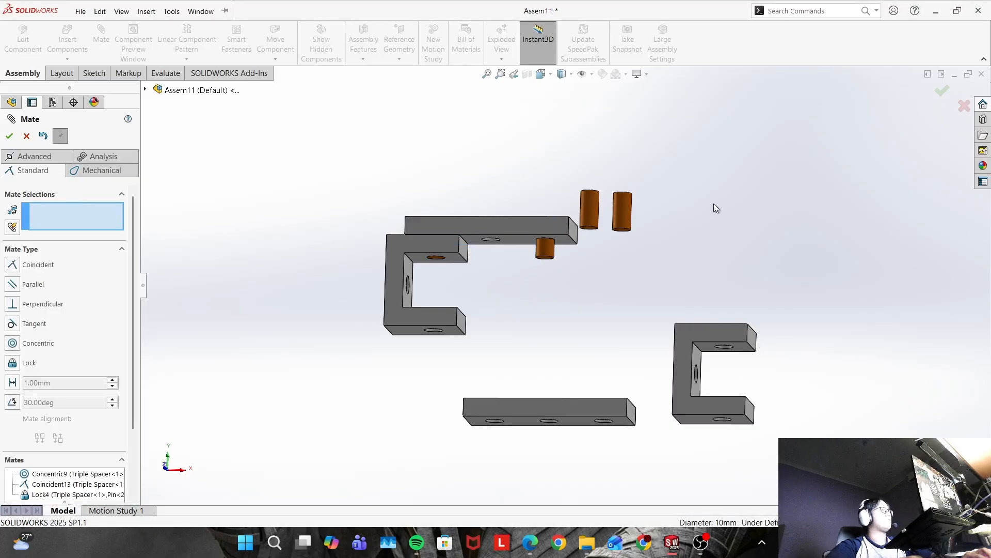
Mate the upper arm hole of the second C Bracket concentric with the second pin
middle_click_drag(728, 351, 729, 294)
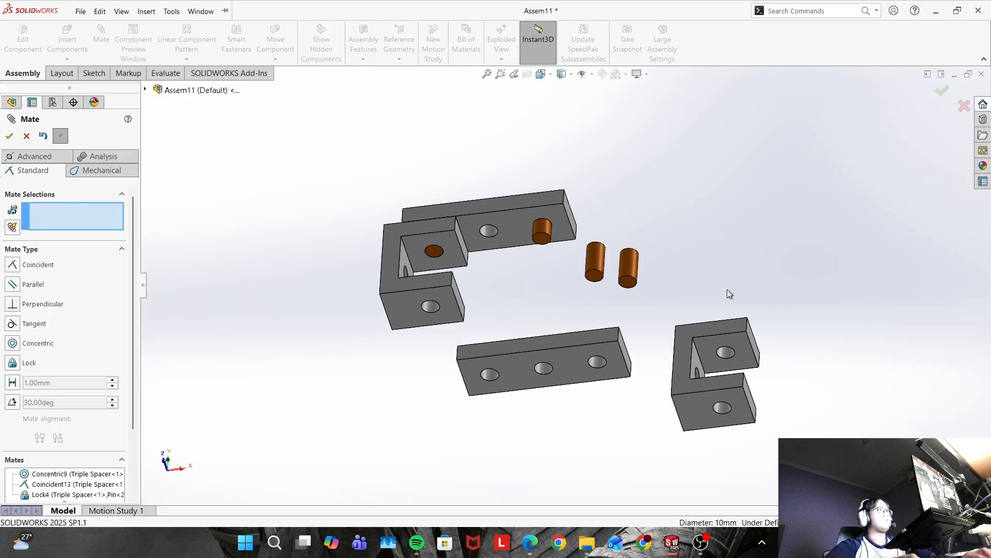
left_click(728, 355)
left_click(541, 235)
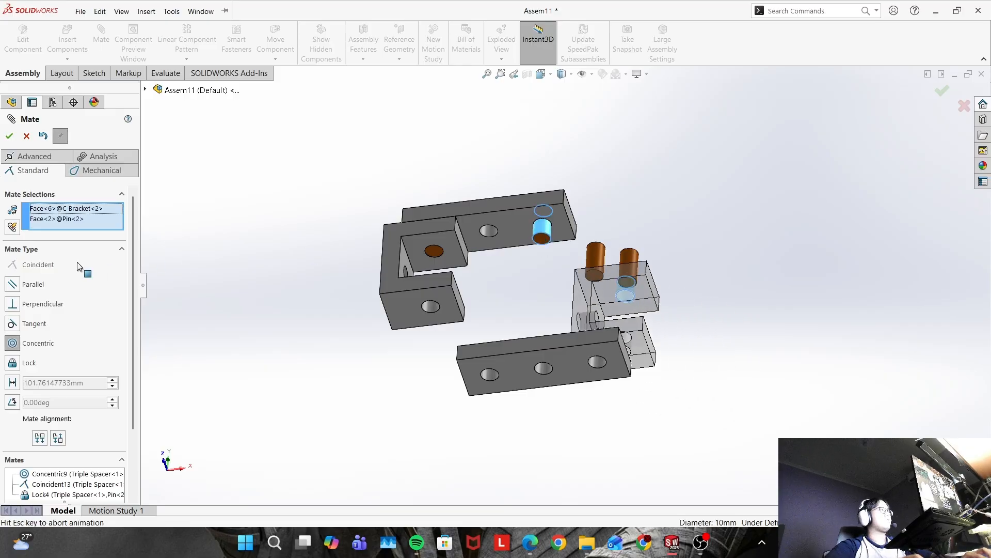
left_click(9, 137)
Turn the second C Bracket to open toward the first one and make its front face coincident with the upper Triple Spacer's front face
middle_click_drag(572, 94, 545, 258)
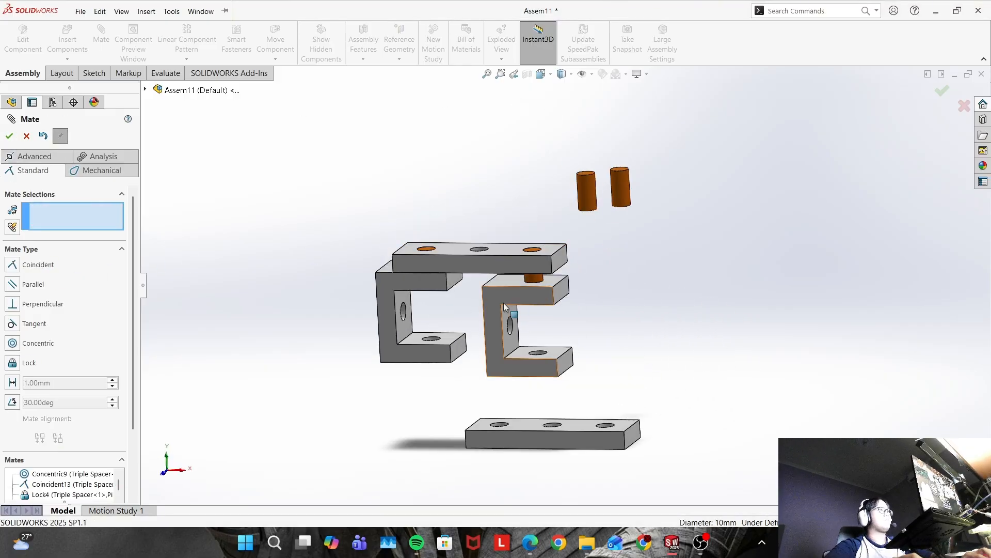
left_click_drag(504, 304, 627, 282)
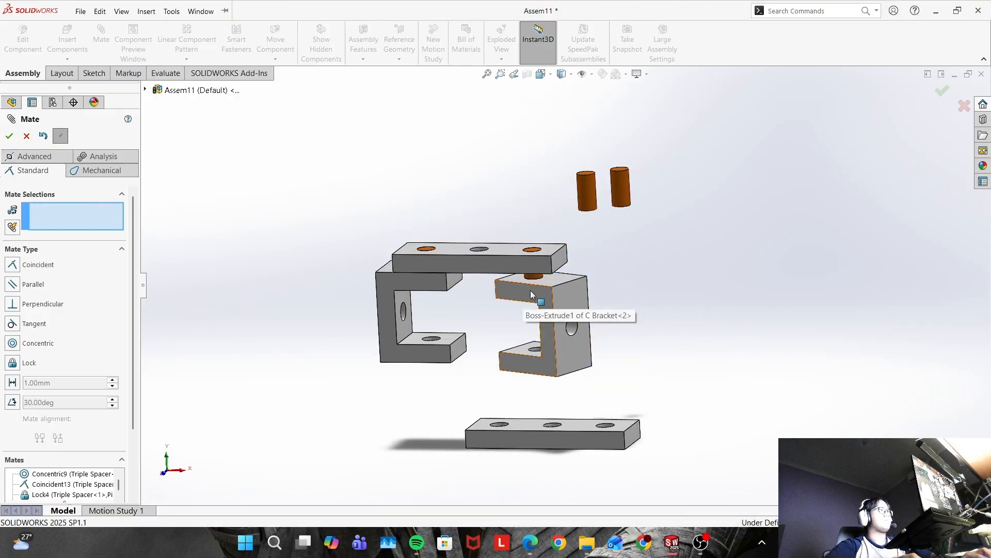
left_click(540, 295)
left_click(507, 260)
left_click(9, 136)
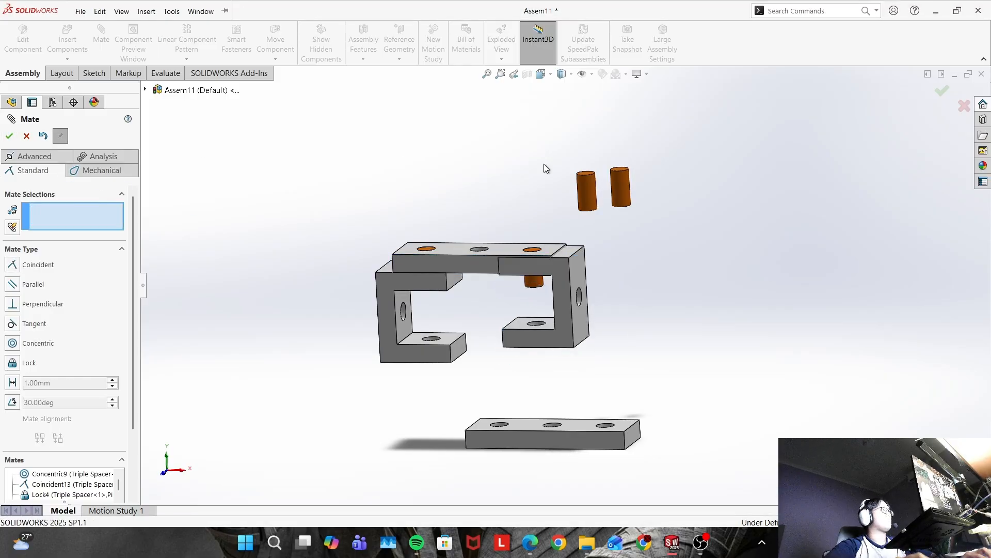
Make the second pin's bottom face coincident with the inner face of the second C Bracket's upper arm
middle_click_drag(573, 284, 619, 200)
left_click(567, 252)
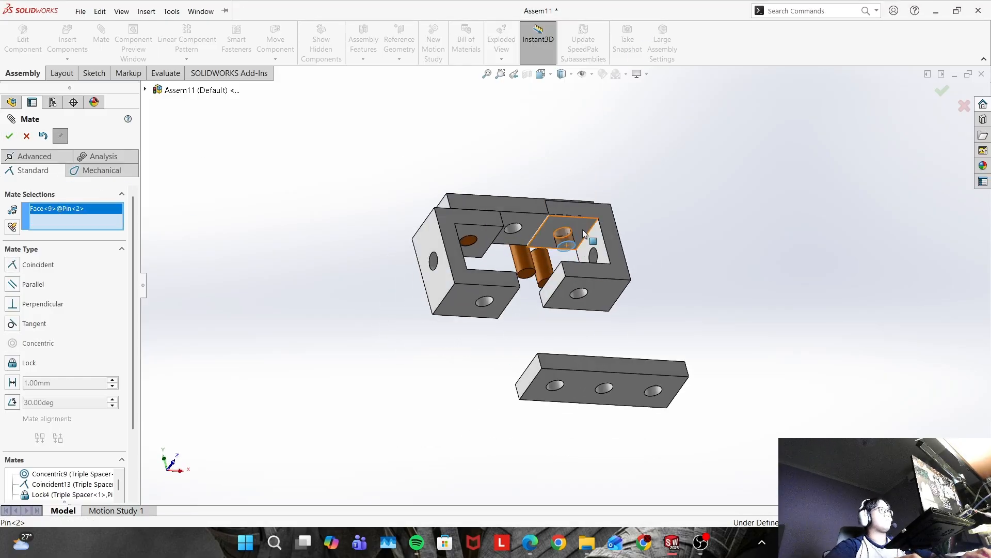
left_click(572, 235)
left_click(9, 137)
Move the third pin below the first C Bracket and mate it concentric with the hole in the bracket's lower arm
middle_click_drag(684, 148, 652, 157)
middle_click_drag(685, 202, 613, 237)
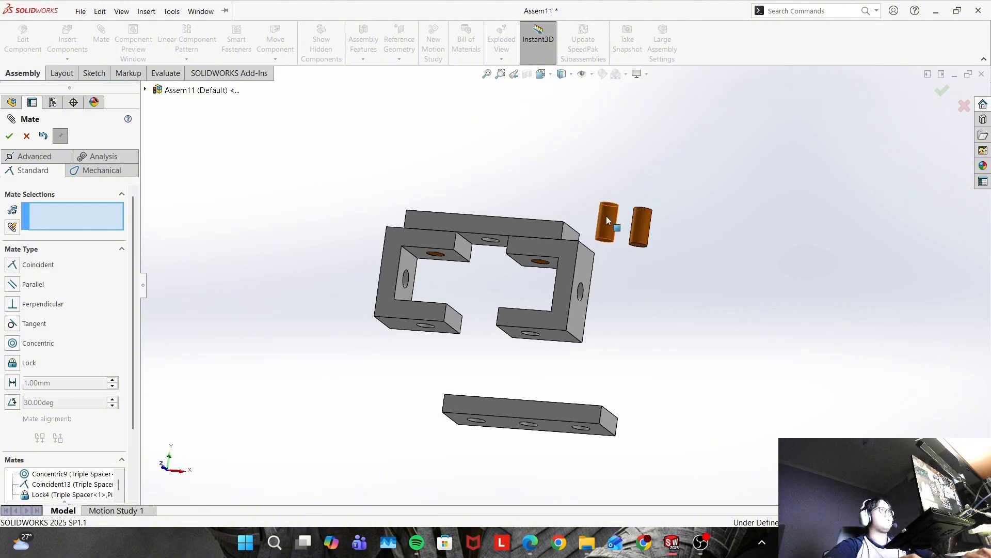
left_click_drag(606, 219, 371, 363)
middle_click_drag(690, 327, 701, 272)
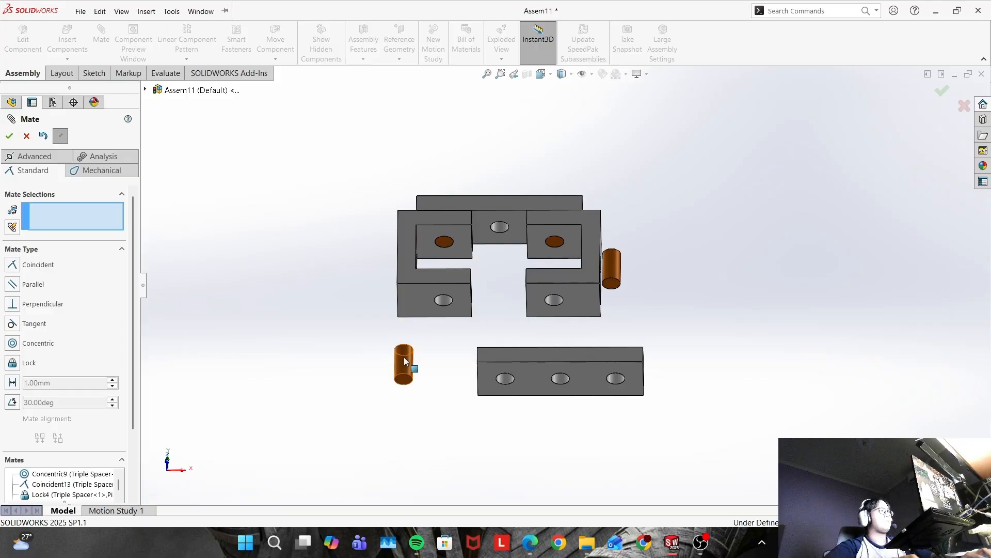
left_click(403, 359)
left_click(441, 297)
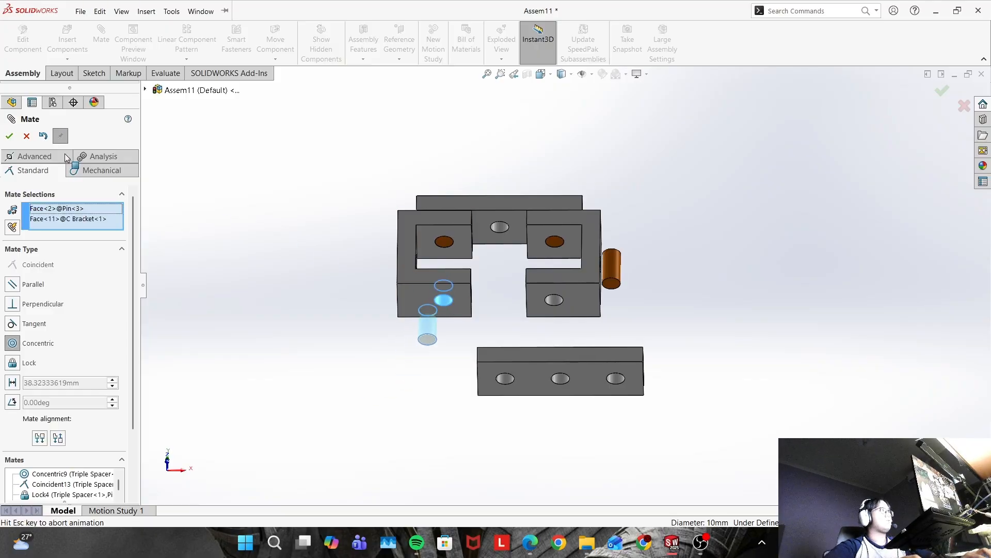
left_click(8, 137)
Make the third pin's top face coincident with the inner face of the first C Bracket's lower arm
middle_click_drag(445, 282, 454, 416)
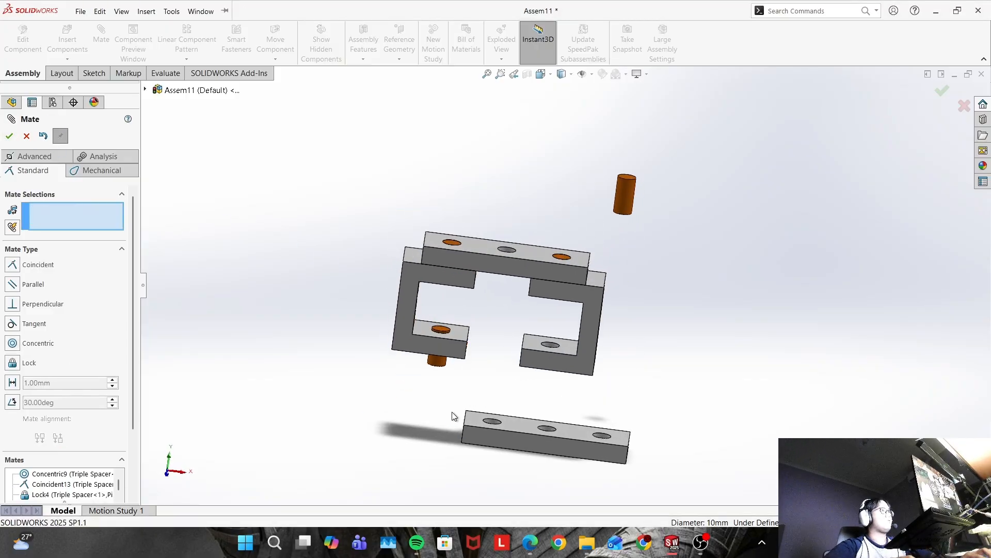
left_click(443, 331)
left_click(456, 336)
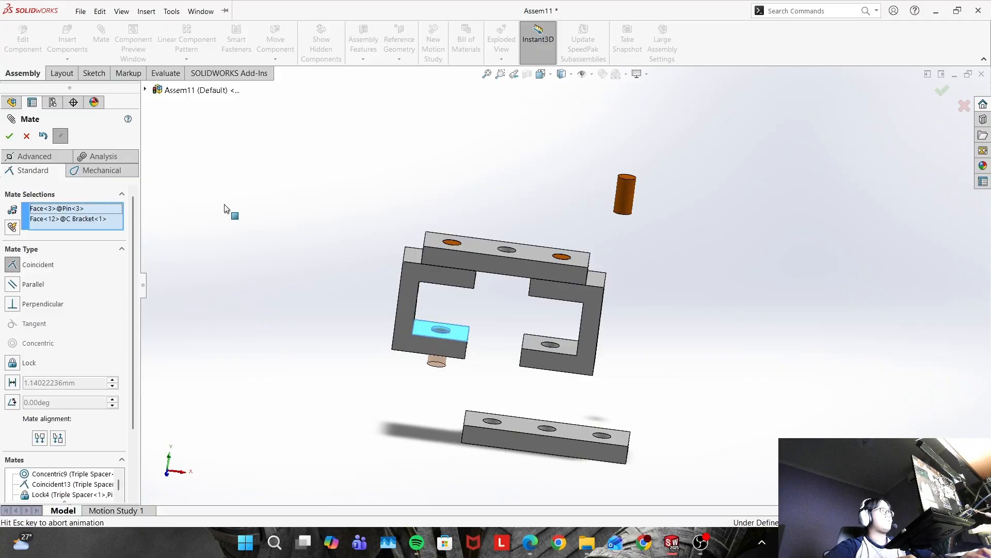
left_click(9, 137)
Add a Lock mate between the third pin and the first C Bracket, using the pin's cylindrical face and the lower arm's underside
middle_click_drag(474, 323, 558, 212)
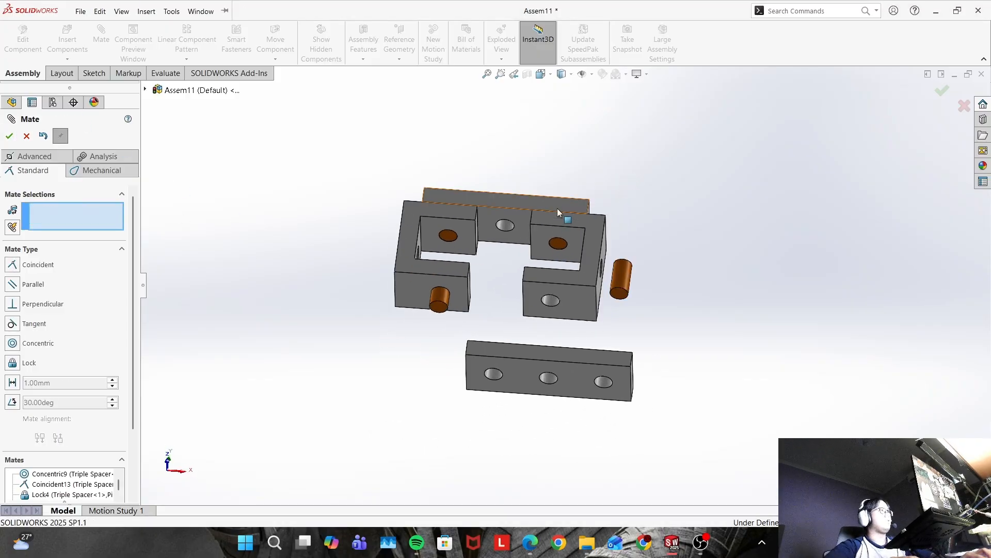
left_click(435, 300)
left_click(419, 286)
left_click(23, 361)
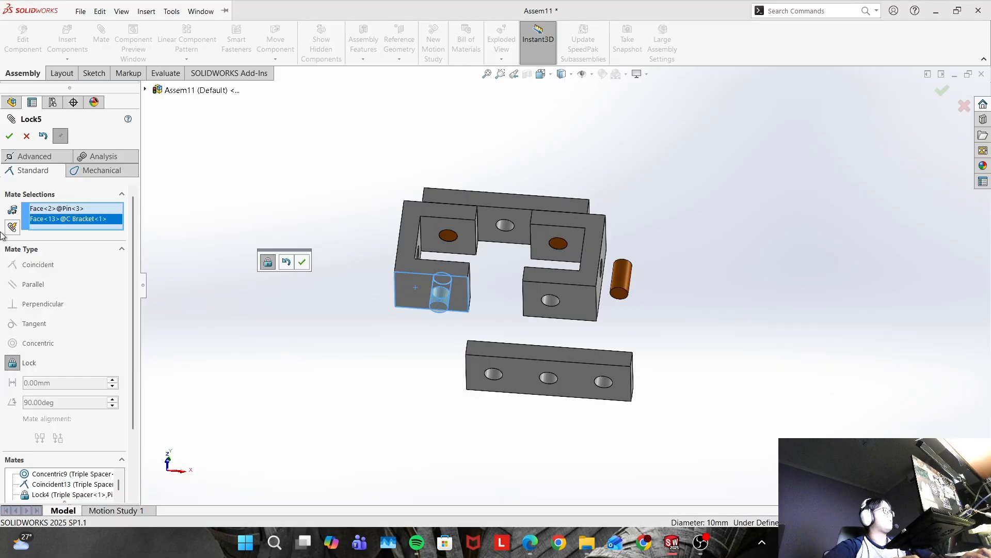
left_click(10, 137)
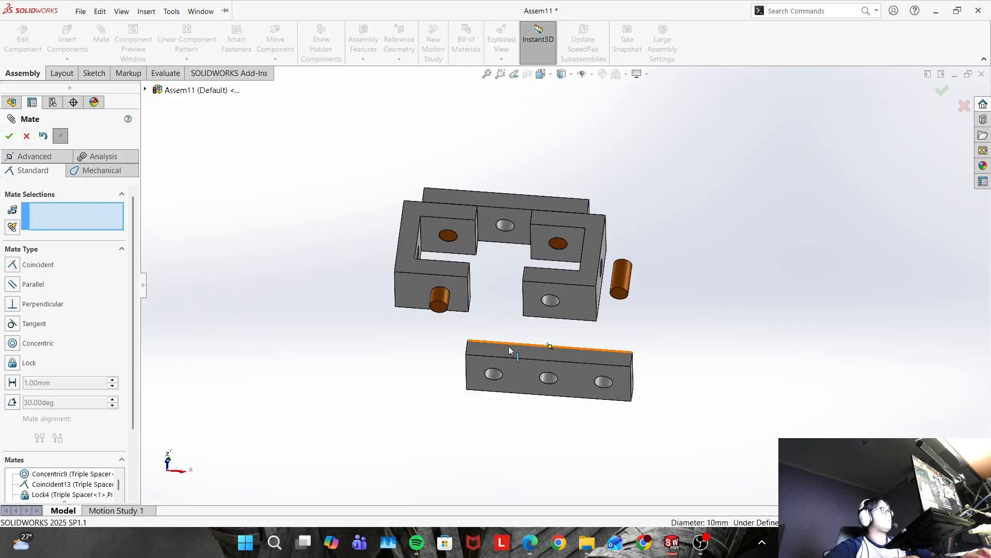
Mate an end hole of the loose Triple Spacer concentric with the third pin
left_click(443, 300)
left_click(494, 373)
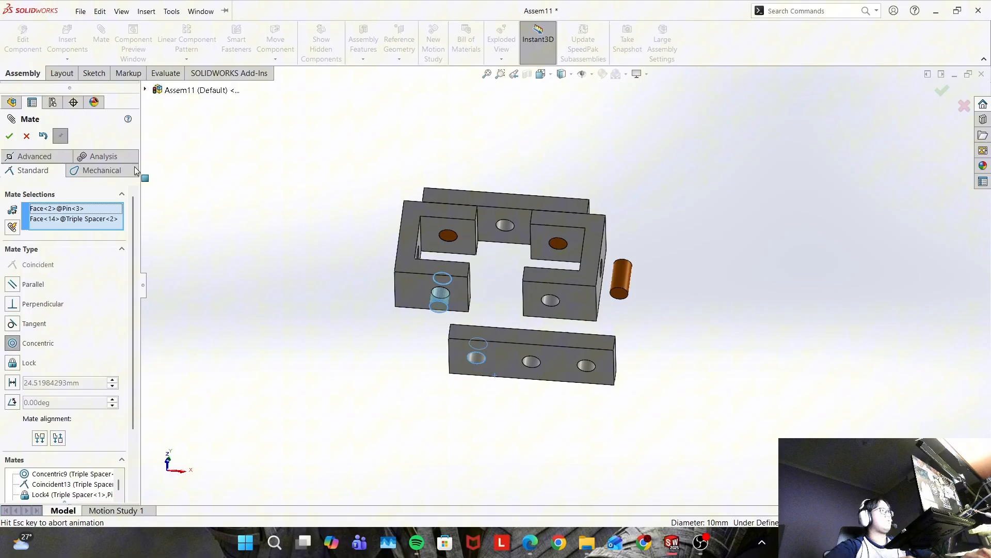
left_click(9, 137)
Make the third pin's bottom face coincident with the lower Triple Spacer's underside
middle_click_drag(535, 286, 496, 351)
left_click_drag(496, 351, 448, 341)
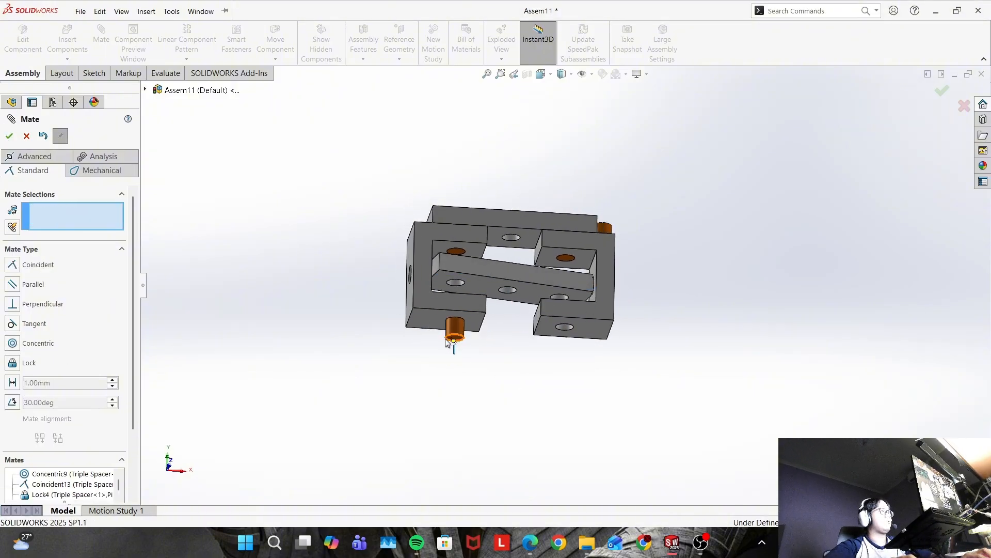
left_click(456, 341)
left_click(482, 280)
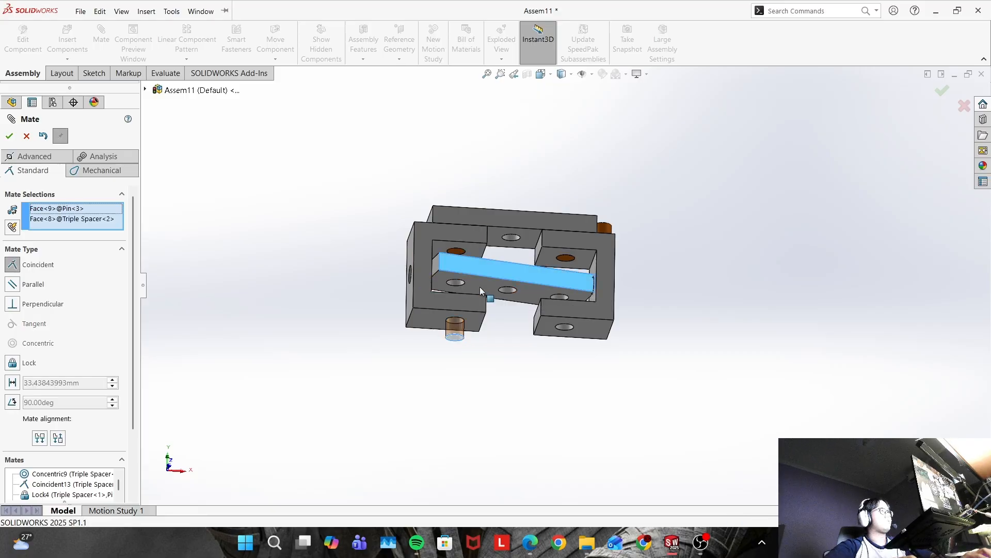
left_click(9, 136)
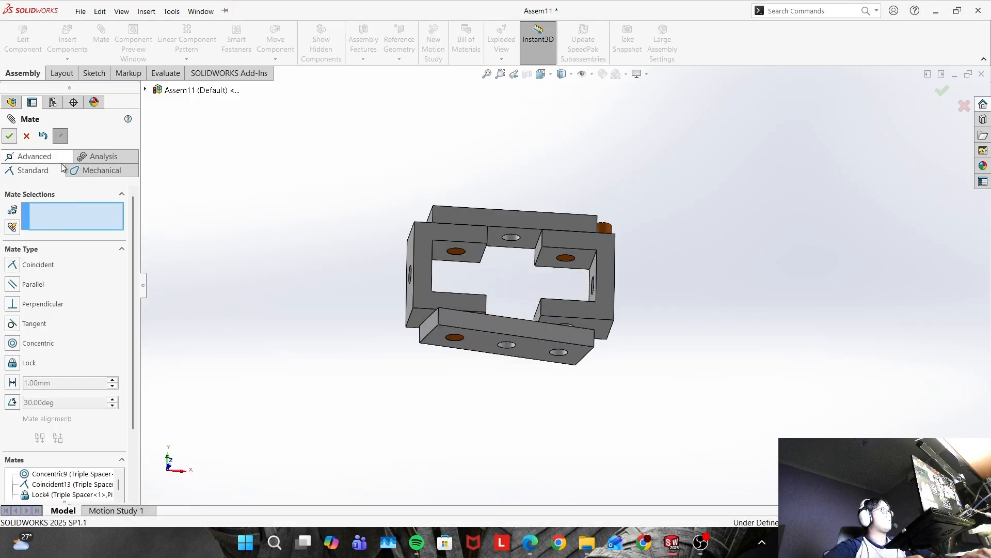
Exit the Mate command and swing the lower Triple Spacer clear of the second C Bracket's lower arm
left_click(506, 330)
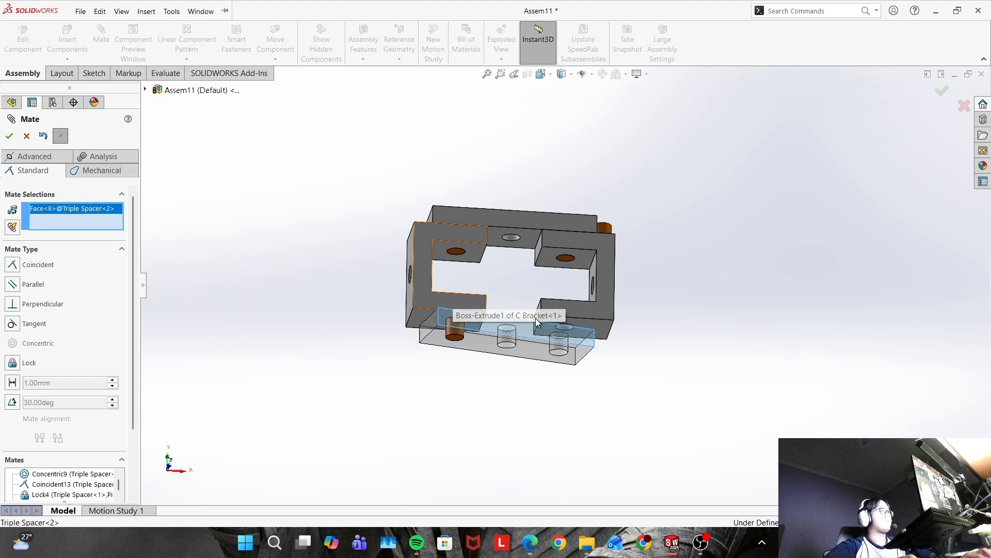
key("Escape")
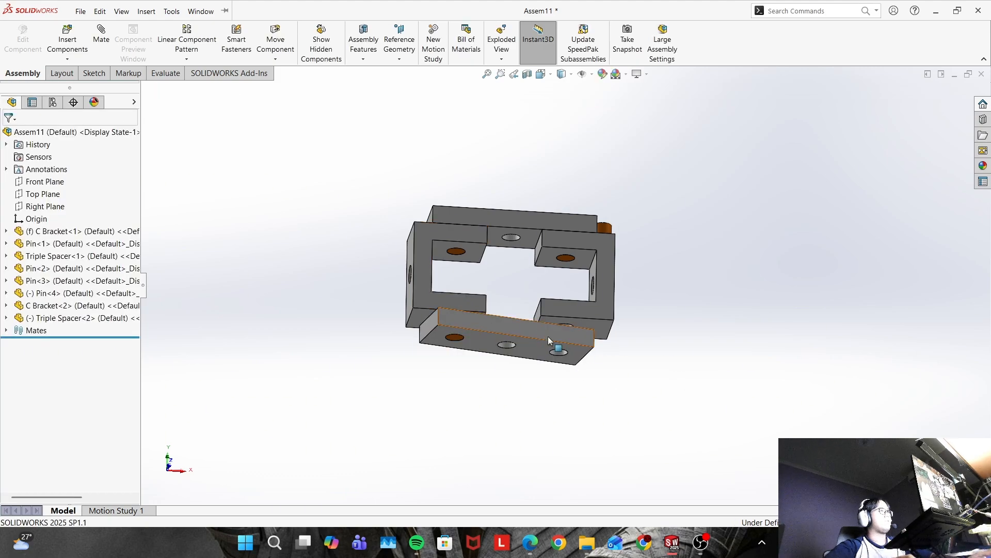
left_click_drag(533, 348, 518, 357)
Move the fourth pin below the second C Bracket and mate it concentric with the hole in the bracket's lower arm
middle_click_drag(715, 299, 669, 286)
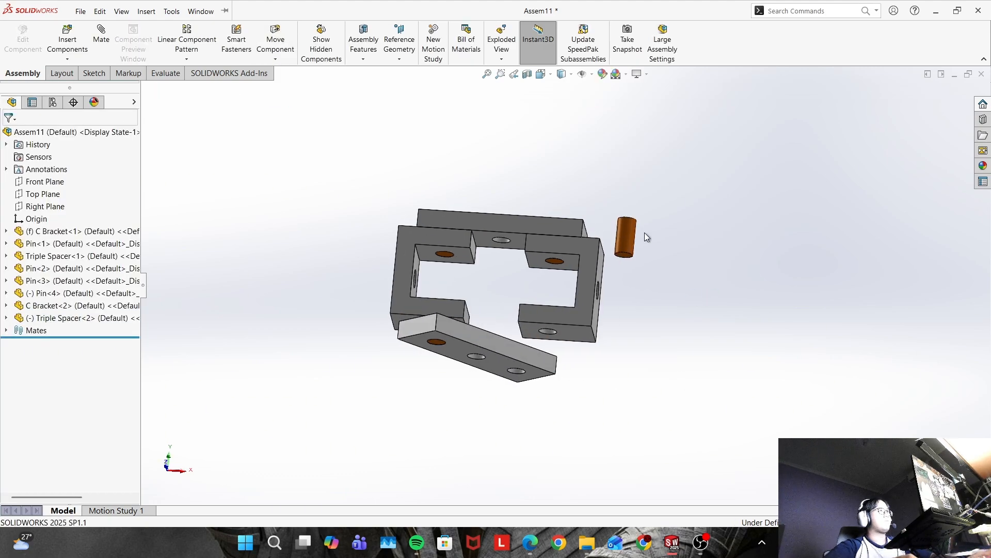
left_click(623, 338)
middle_click_drag(594, 336, 571, 277)
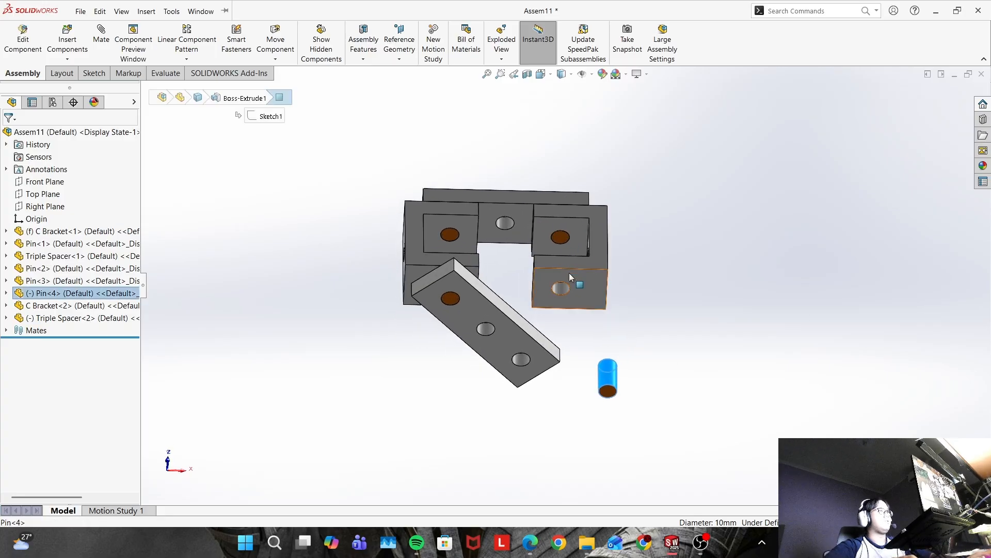
left_click(563, 286)
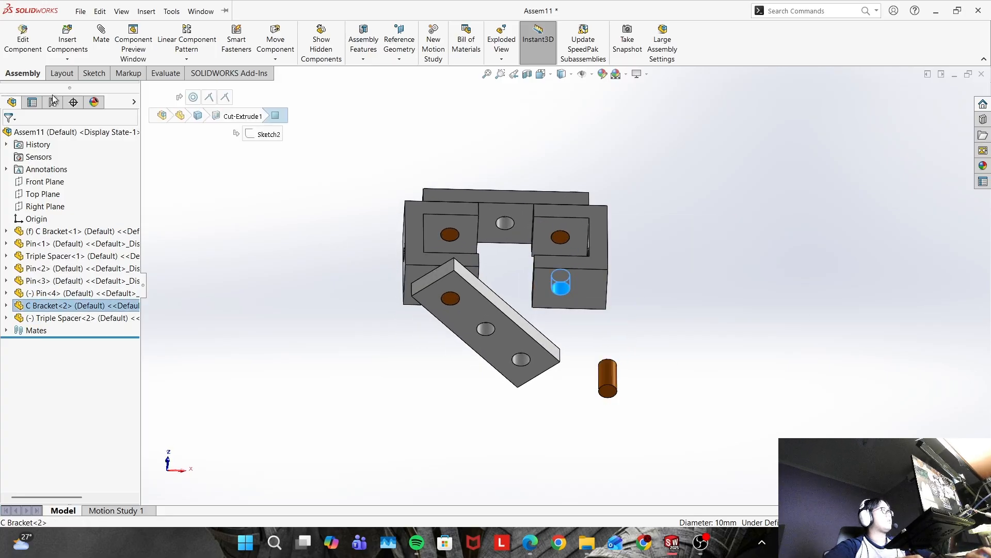
left_click(606, 375)
left_click(9, 137)
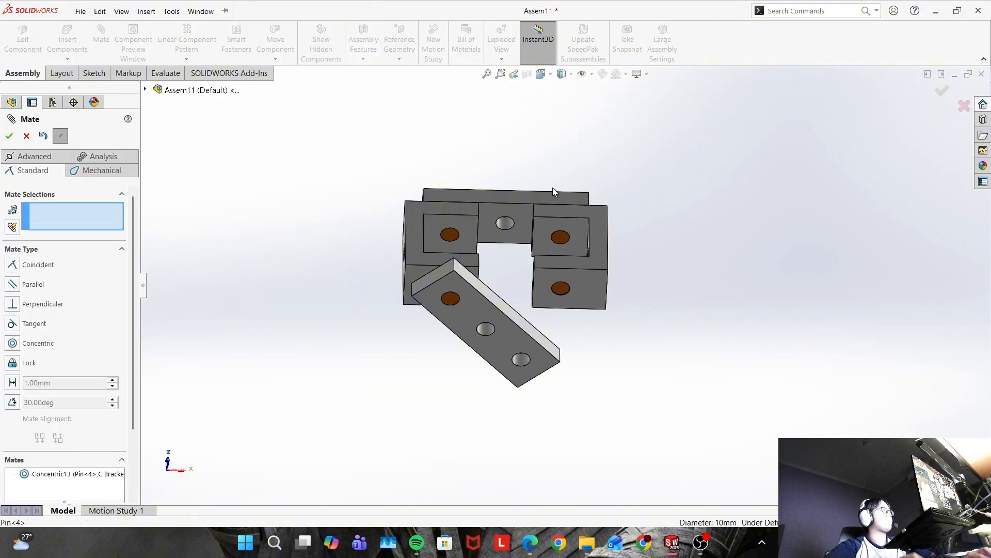
Make the fourth pin's top face coincident with the upper face of the second C Bracket's lower arm
key("ctrl+1")
key("ctrl+7")
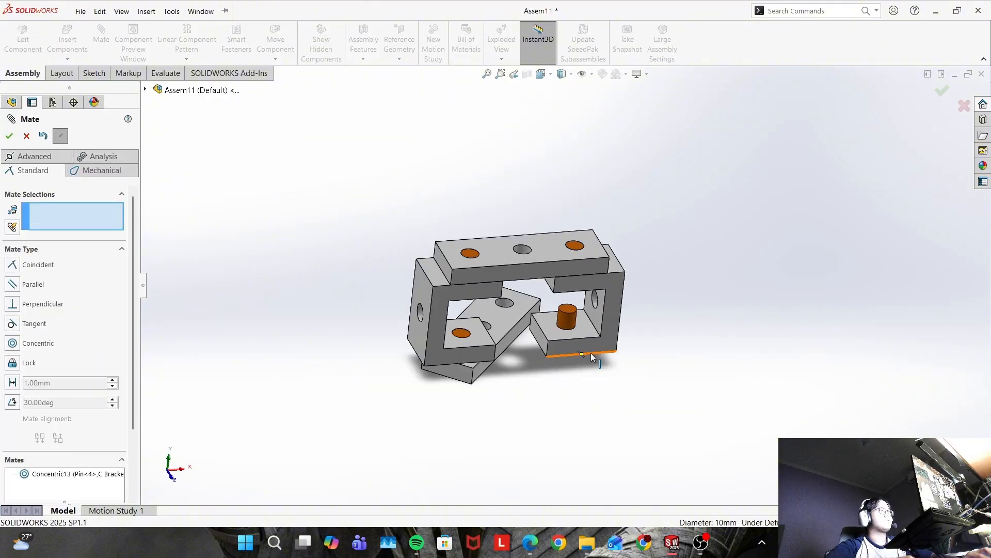
left_click(575, 326)
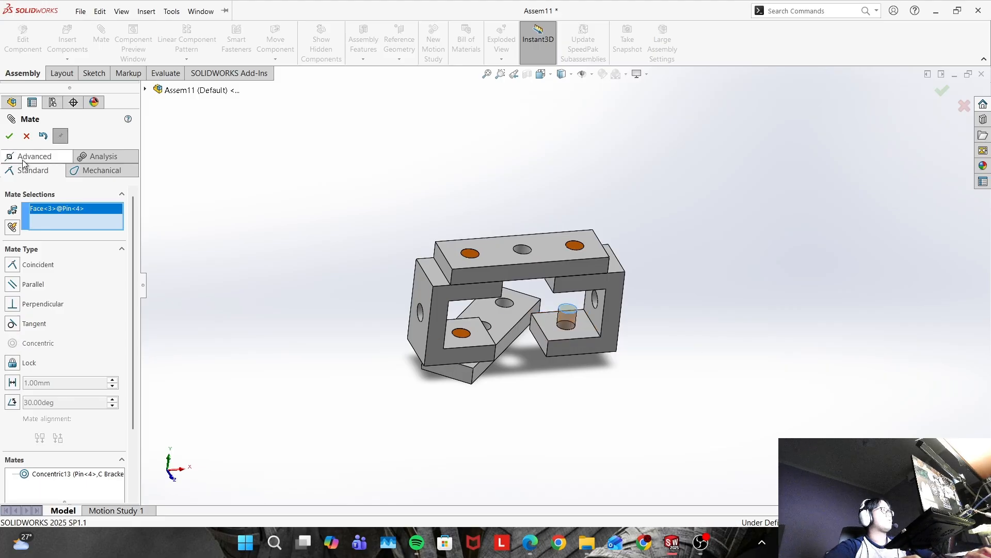
left_click(589, 334)
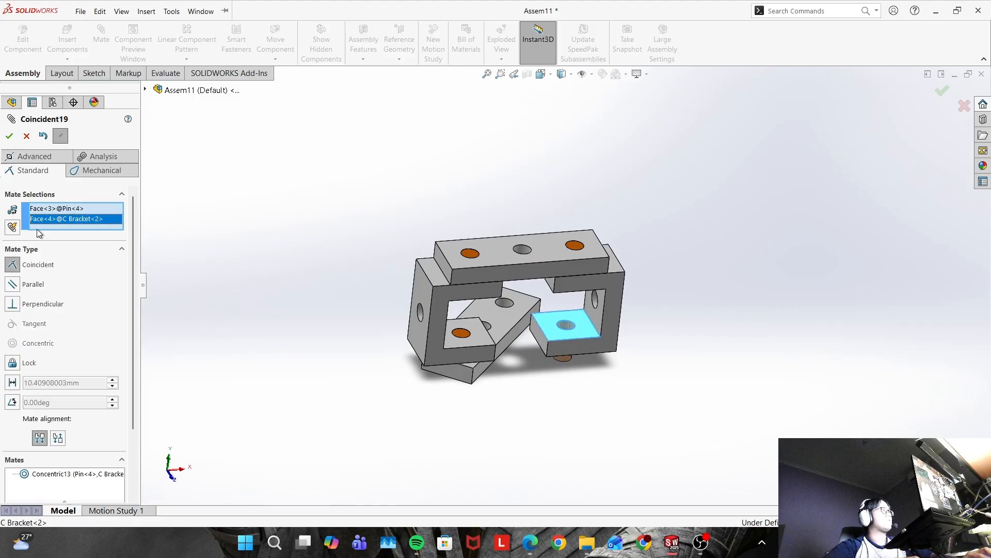
left_click(9, 137)
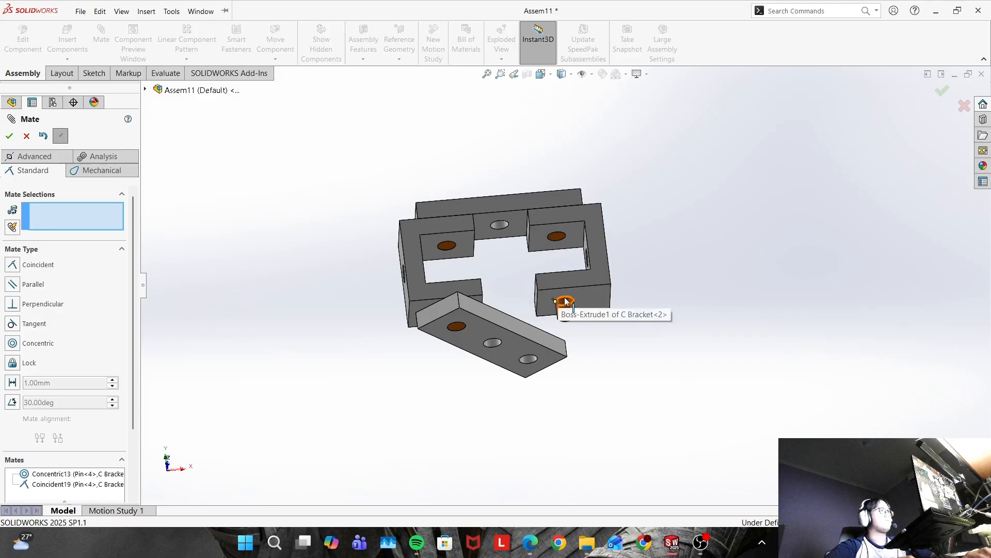
Add a Lock mate between the fourth pin and the second C Bracket
left_click(566, 305)
left_click(593, 298)
left_click(13, 363)
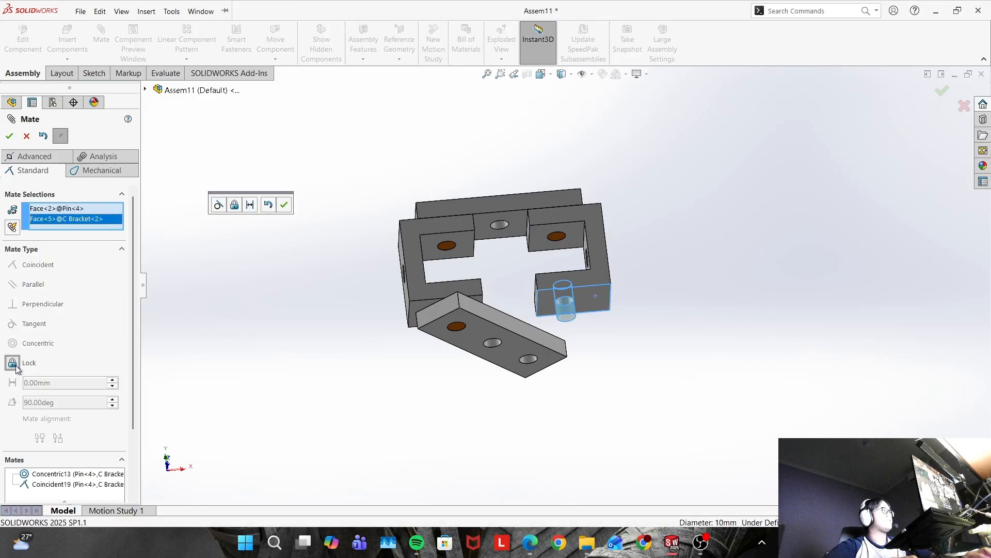
left_click(9, 136)
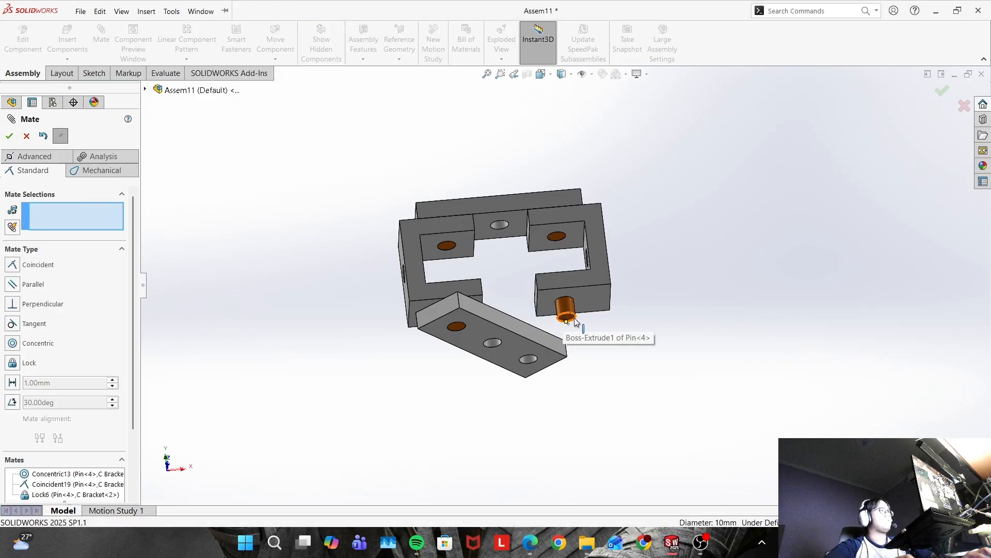
Mate the free end hole of the lower Triple Spacer concentric with the fourth pin and compare the assembly with the EX 2 drawing
left_click(529, 361)
left_click(566, 307)
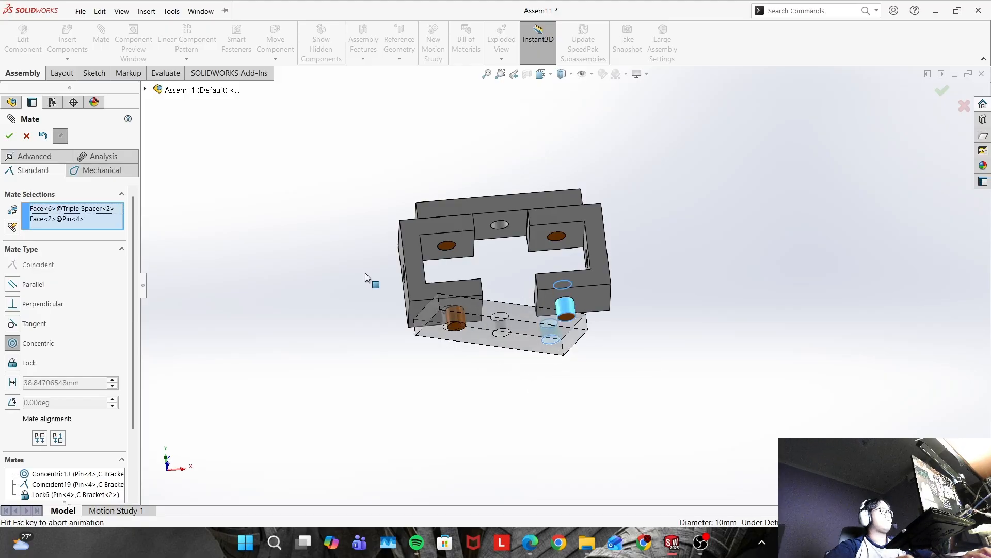
key("Return")
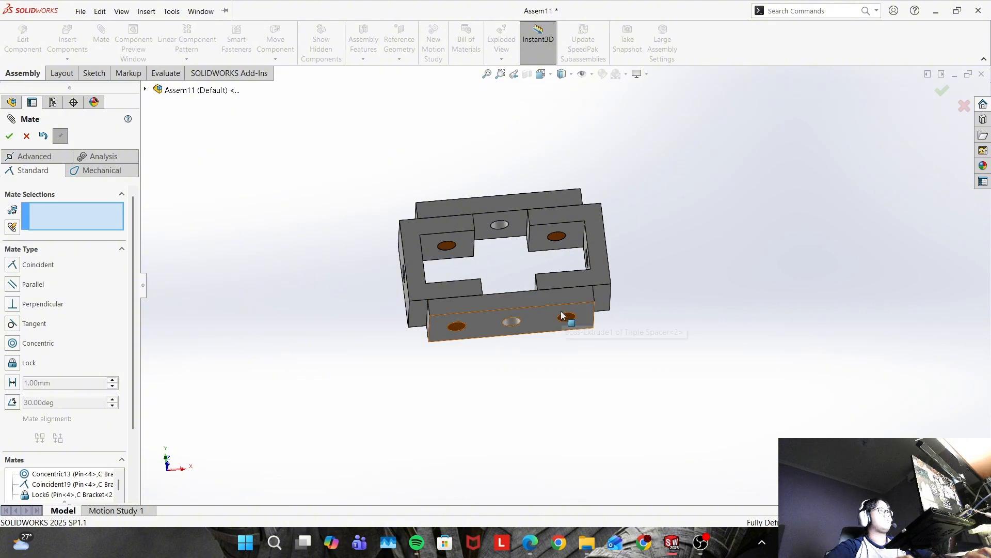
key("alt+Tab")
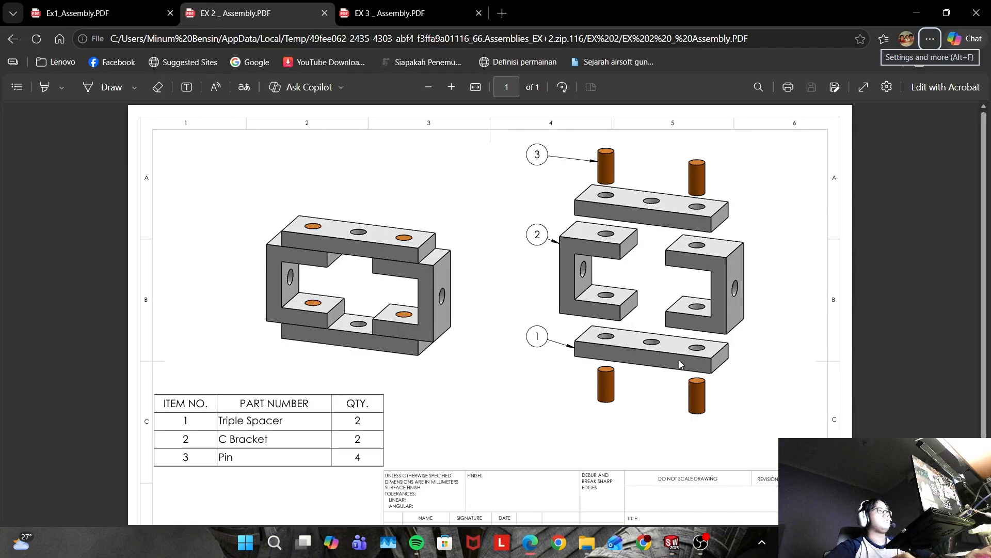
key("alt+Tab")
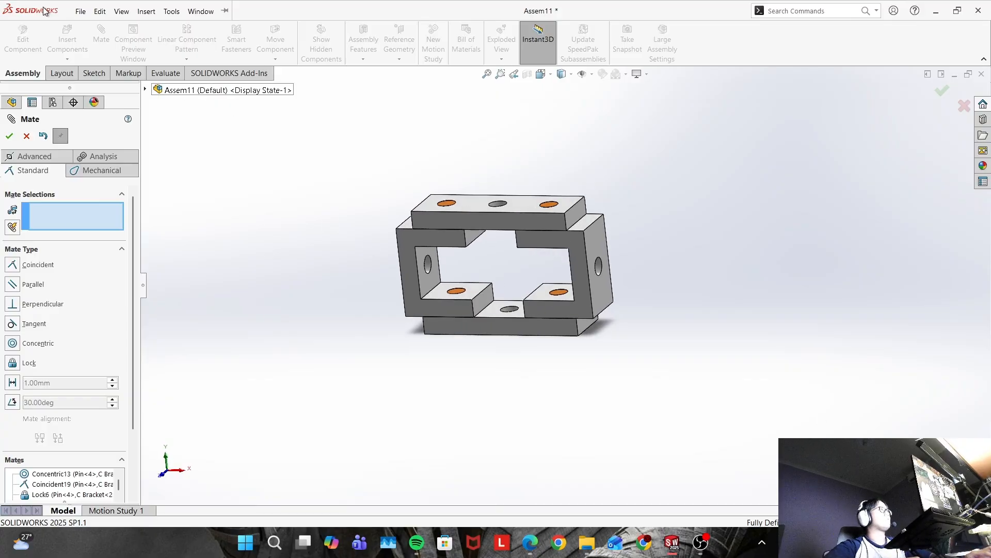
Exit the Mate command and create a new assembly document
left_click(80, 11)
left_click(494, 150)
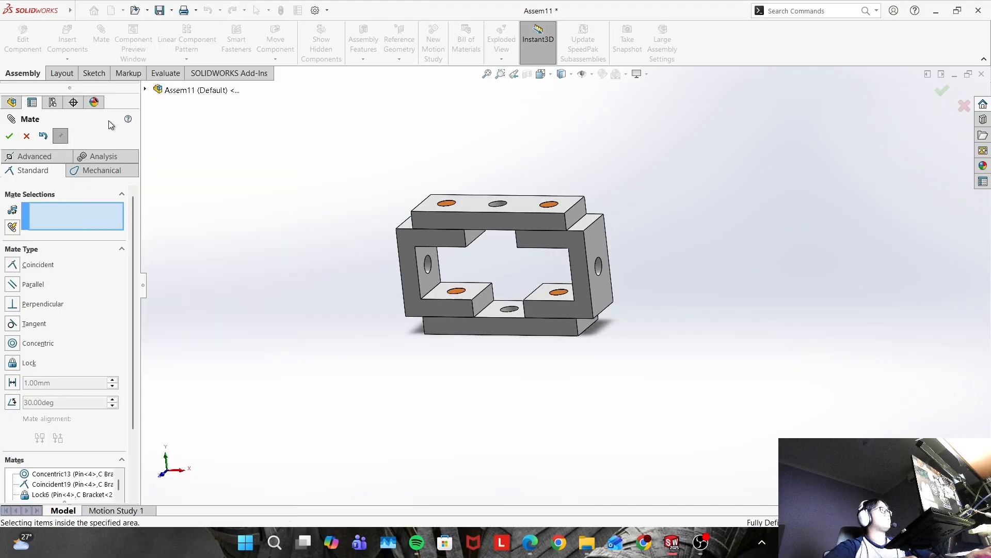
left_click(9, 135)
left_click(81, 11)
left_click(84, 13)
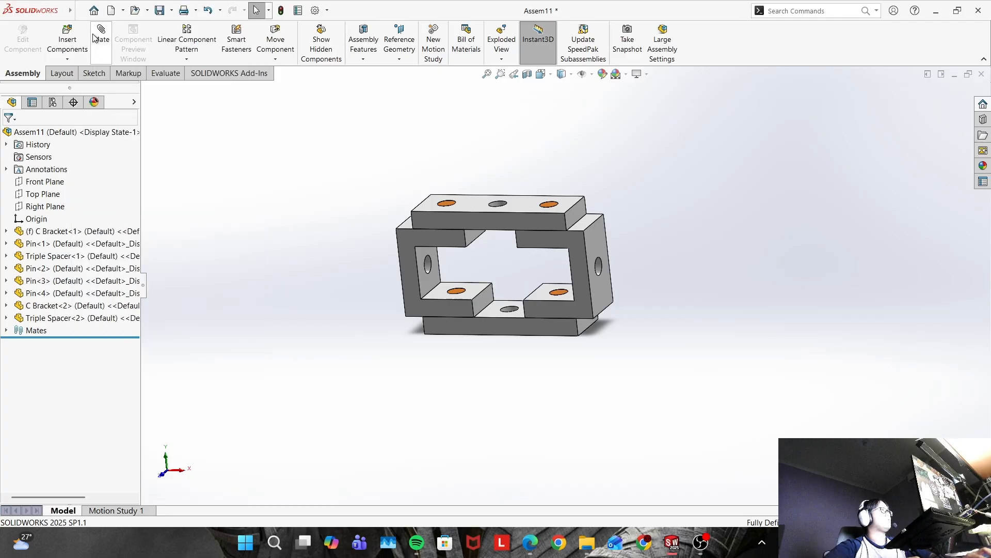
left_click(81, 11)
left_click(88, 29)
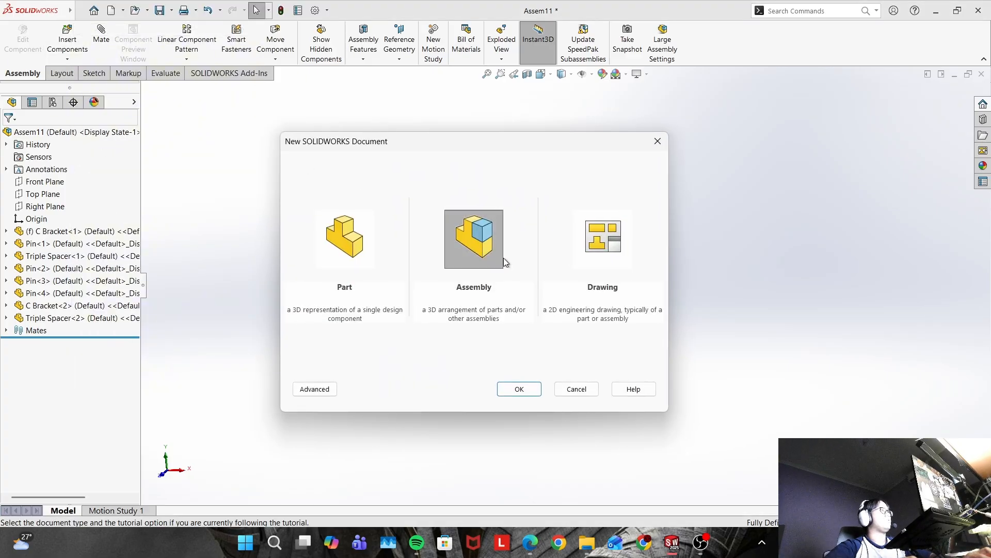
key("Return")
Switch to the browser to view the EX 3 _ Assembly.PDF drawing, and return to SOLIDWORKS
key("alt+Tab")
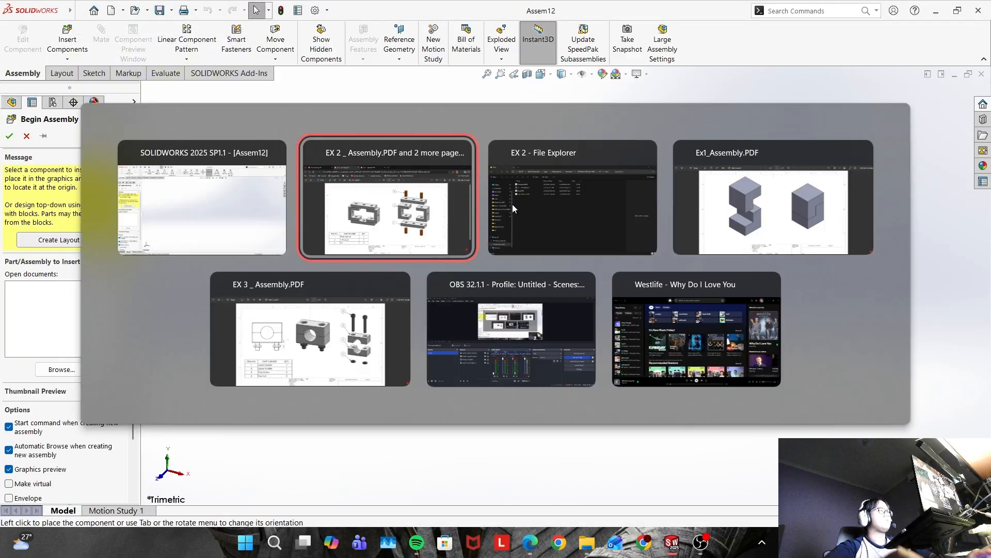
left_click(417, 246)
left_click(357, 14)
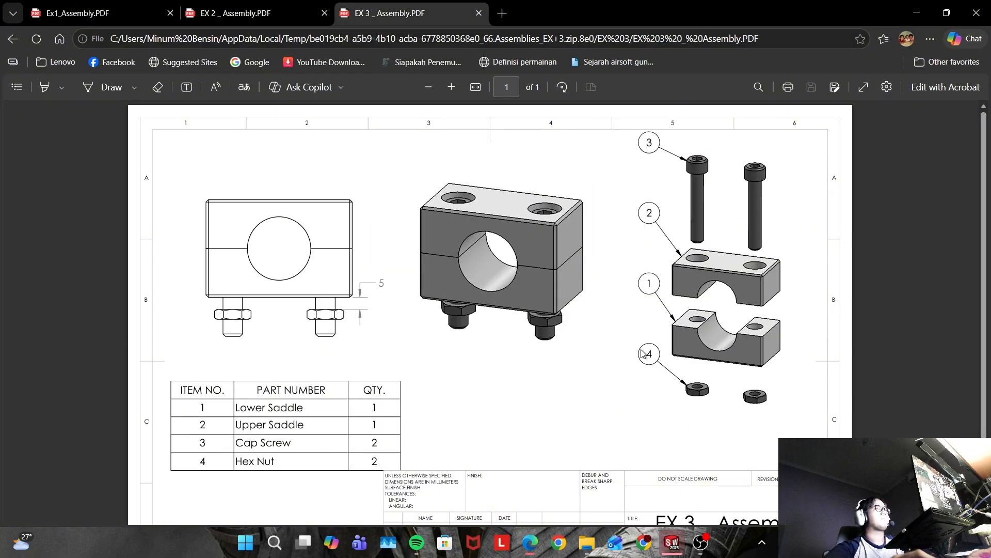
key("alt+Tab")
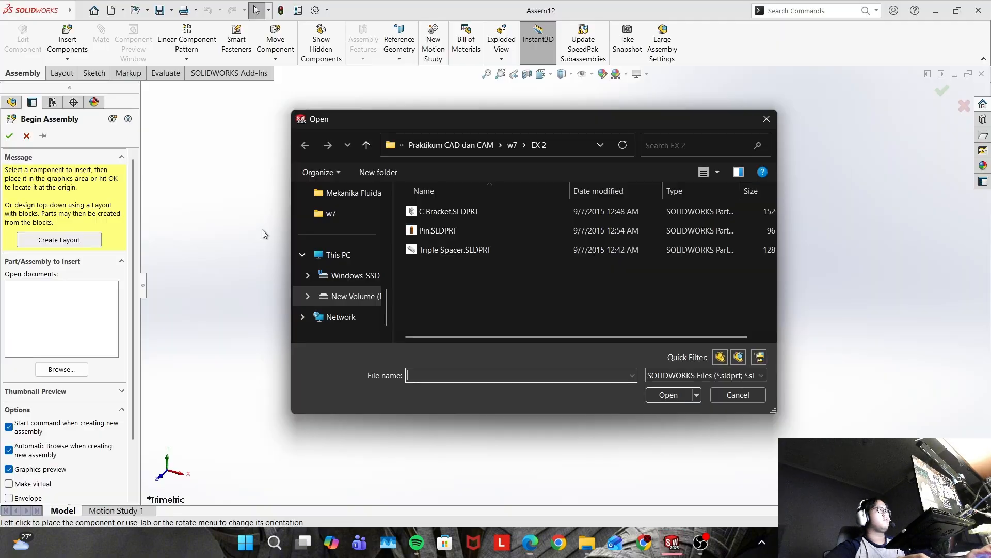
Insert the Cap Screw, Hex Nut, Lower Saddle and Upper Saddle from the w7 EX 3 folder into the new assembly
left_click(512, 148)
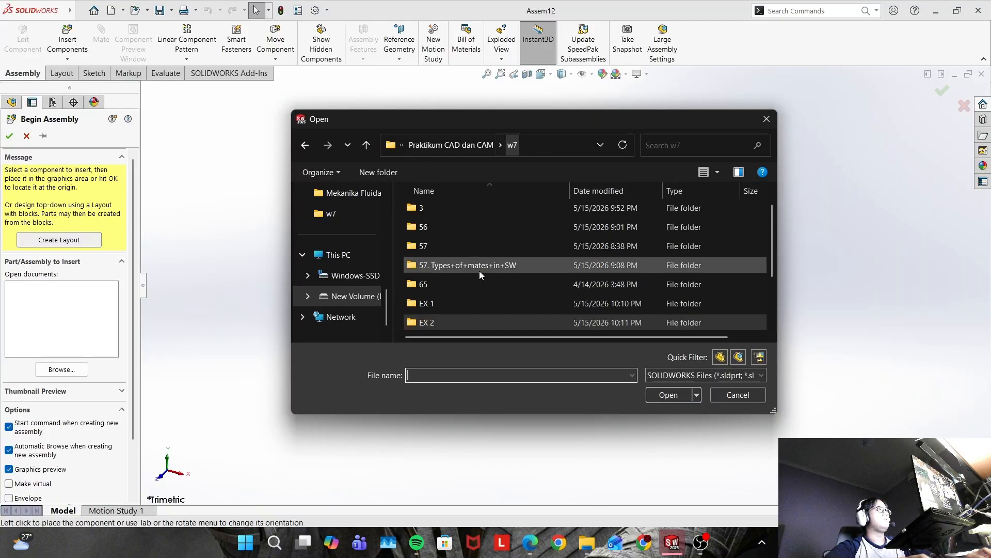
double_click(482, 271)
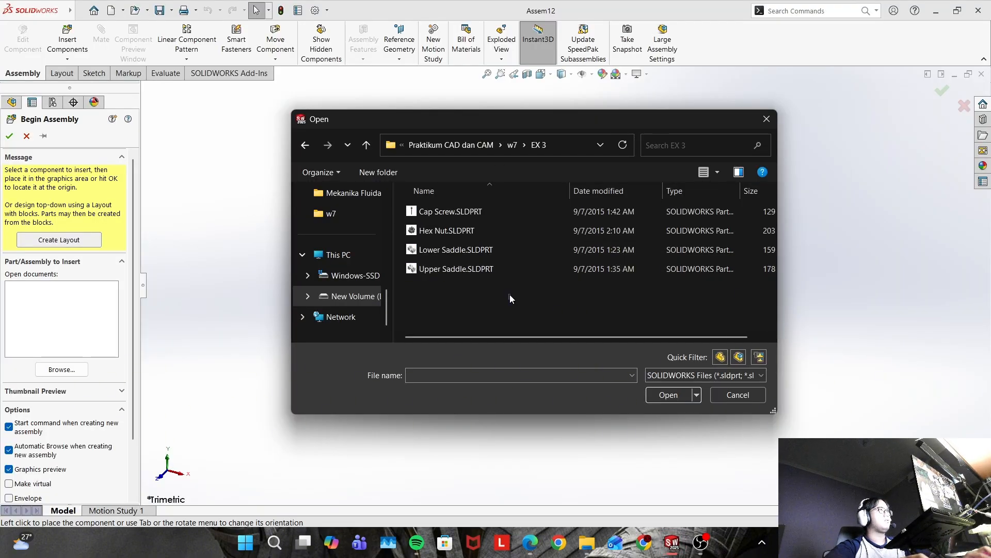
key("ctrl+a")
left_click(674, 395)
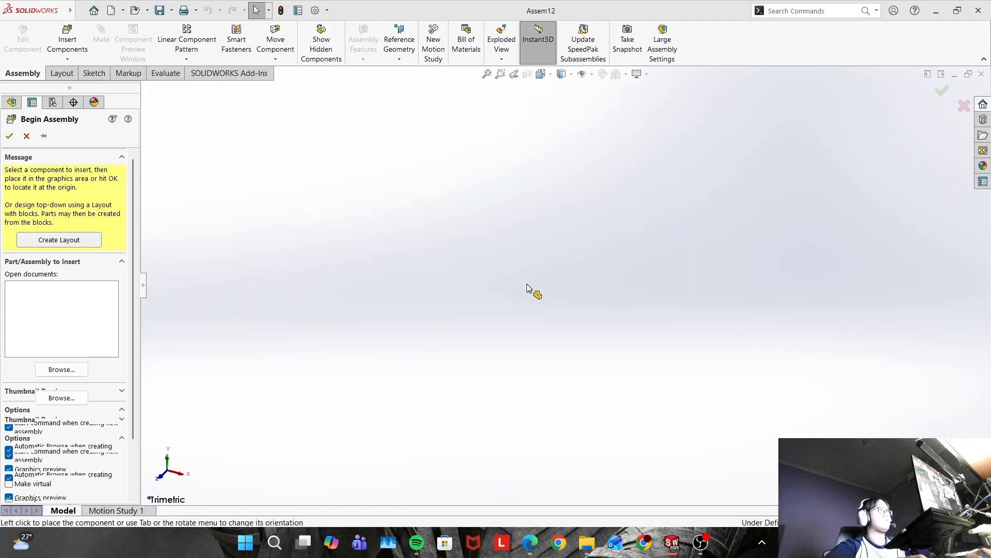
left_click(520, 264)
scroll(552, 282, "up", 10)
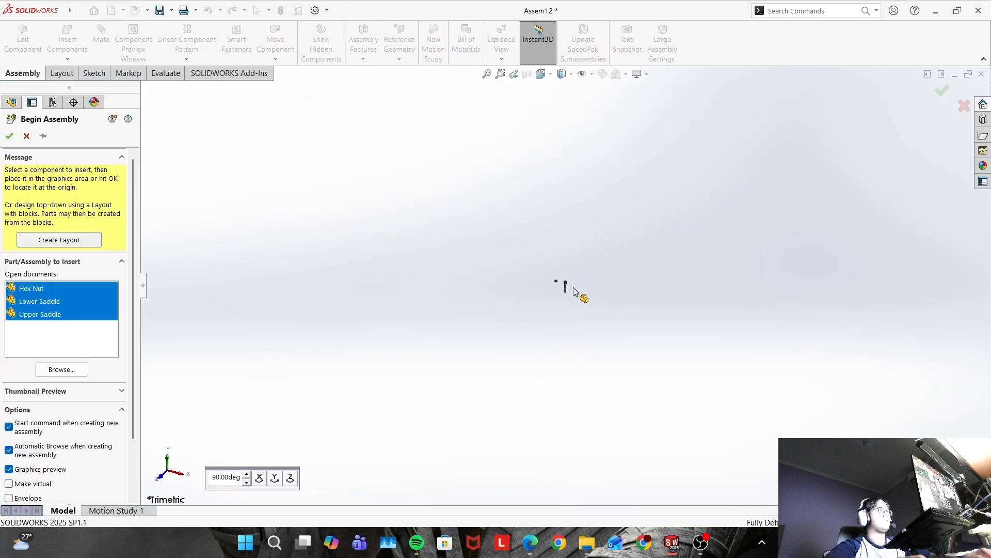
left_click(566, 283)
left_click(568, 282)
left_click(580, 293)
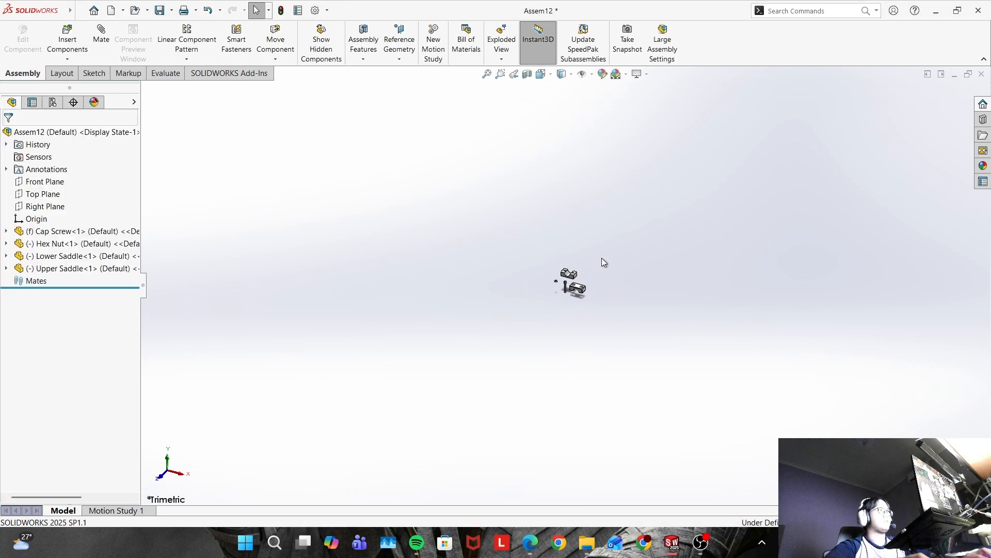
Check the part quantities in the EX 3 drawing and add a second copy of the Cap Screw and the Hex Nut
scroll(602, 261, "down", 3)
key("alt+Tab")
key("alt+Tab")
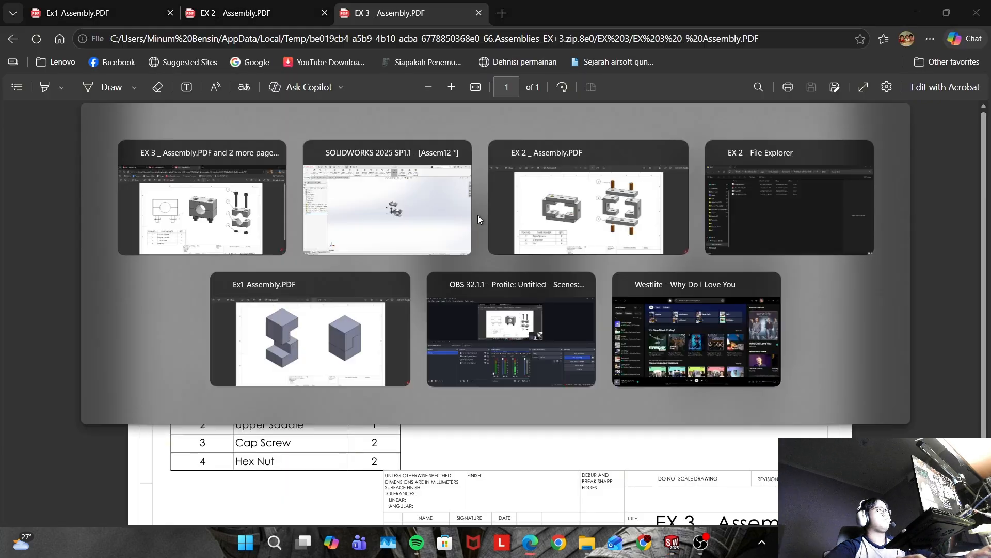
scroll(533, 250, "down", 3)
key("alt+Tab")
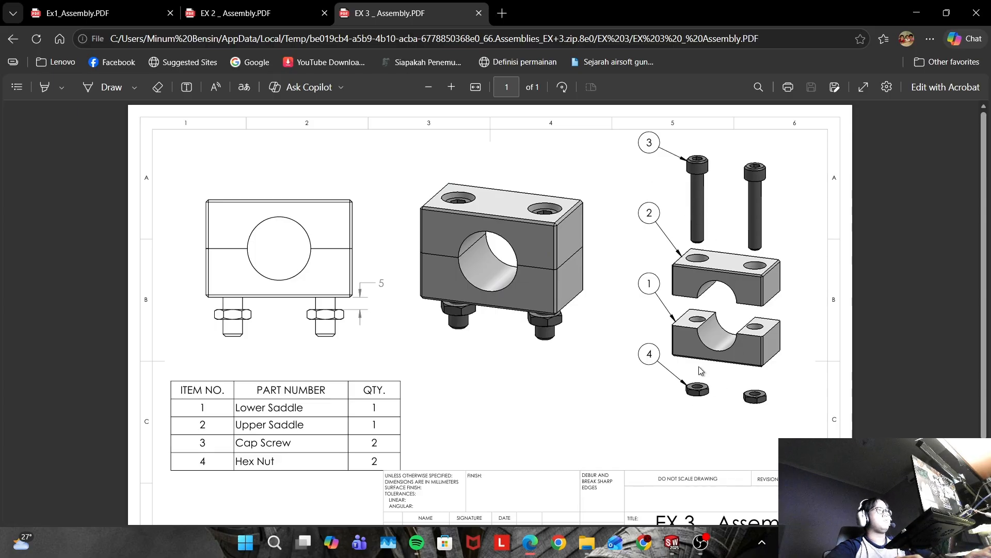
key("alt+Tab")
left_click_drag(519, 293, 469, 297, "ctrl")
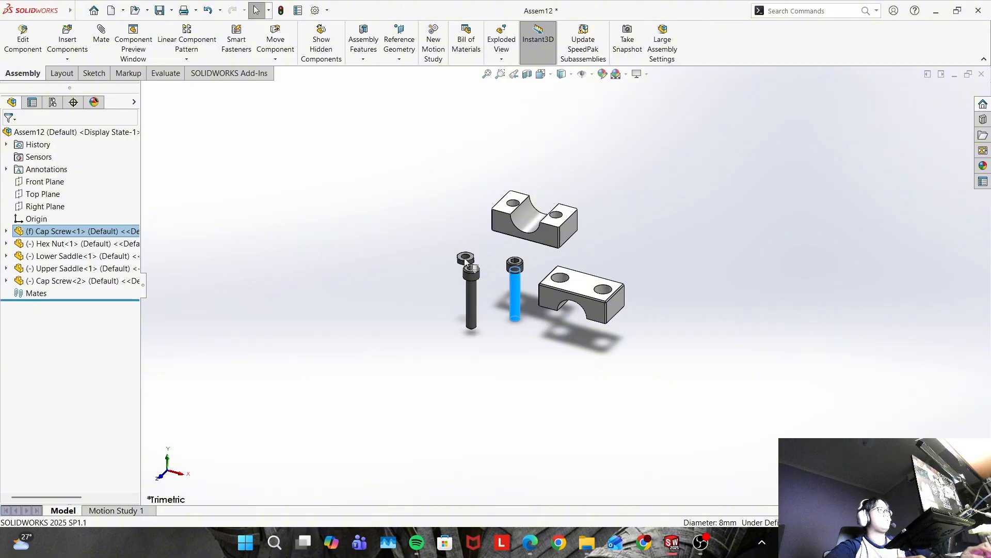
left_click(433, 256)
left_click_drag(463, 259, 427, 285, "ctrl")
left_click(452, 233)
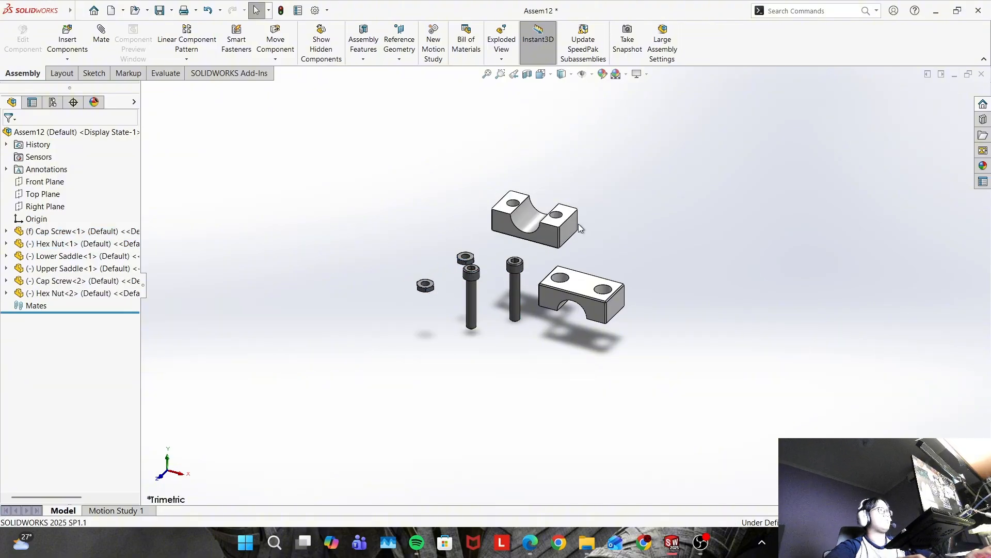
key("alt+Tab")
key("alt+Tab")
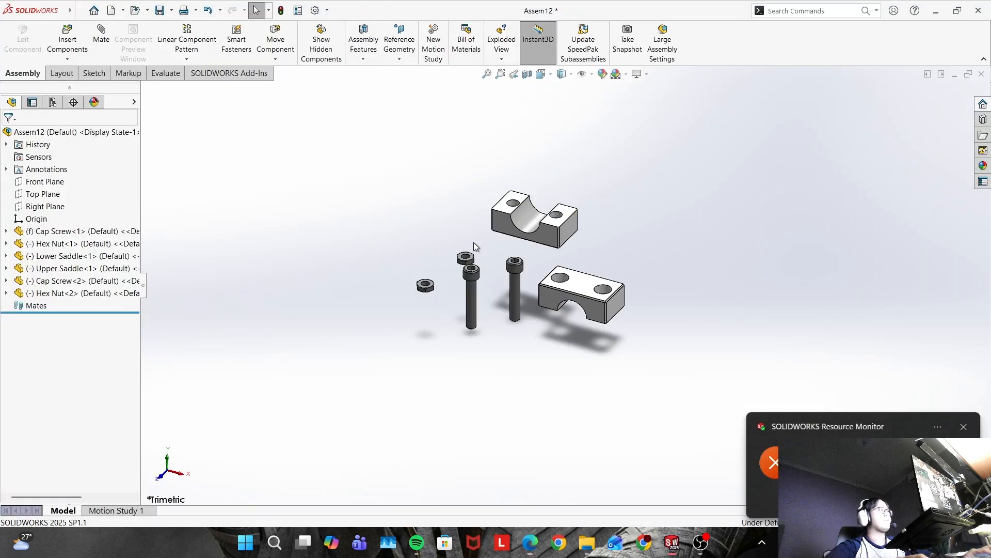
left_click(31, 231)
left_click(514, 282)
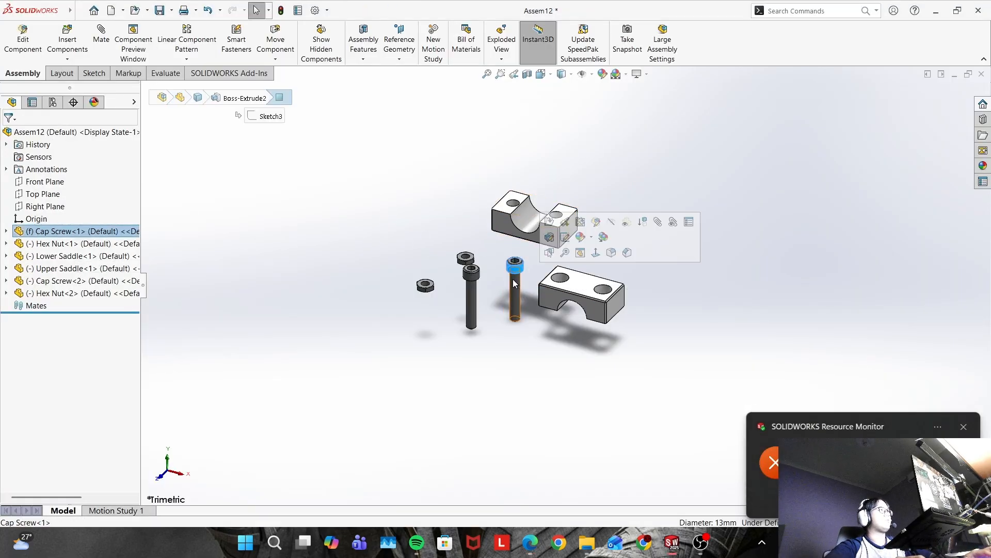
right_click(65, 231)
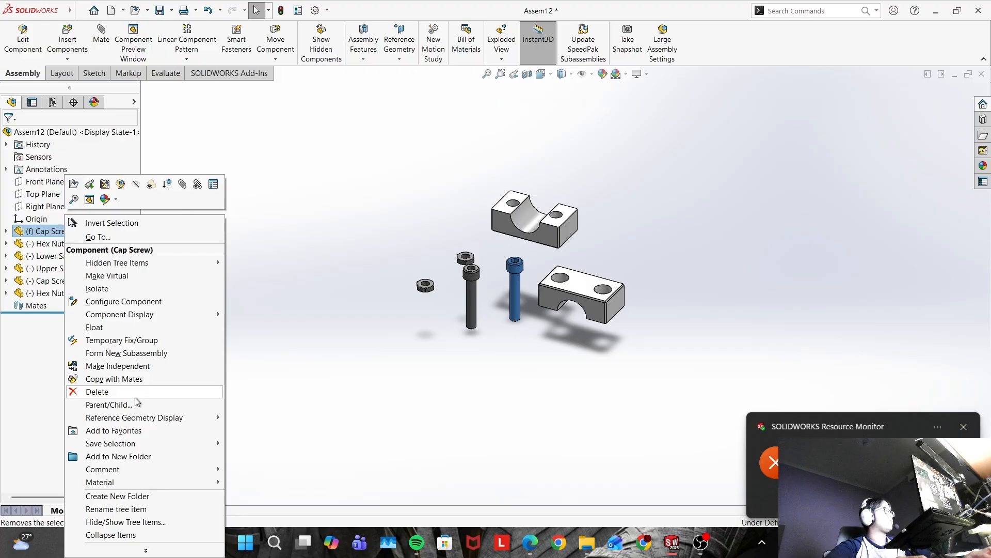
left_click(551, 374)
right_click(545, 237)
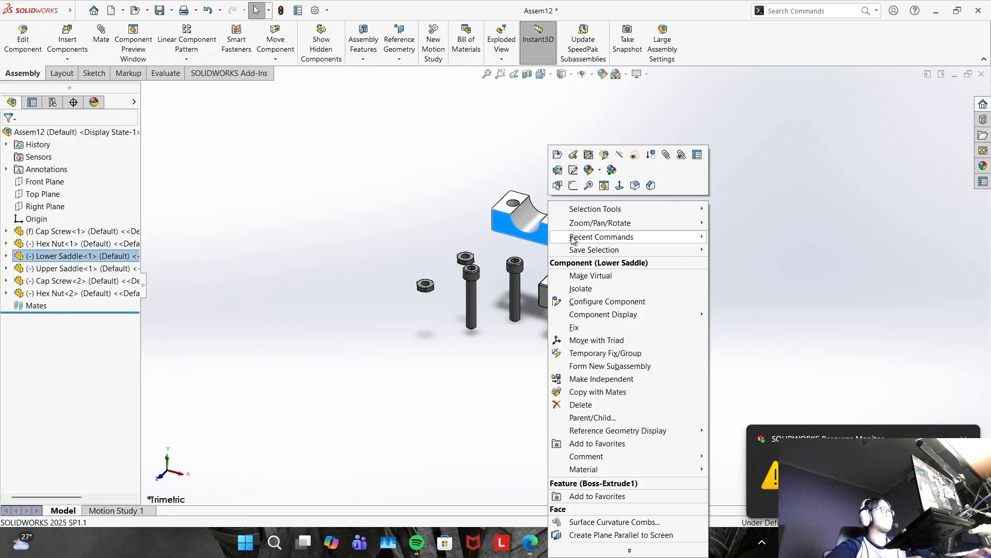
left_click(471, 370)
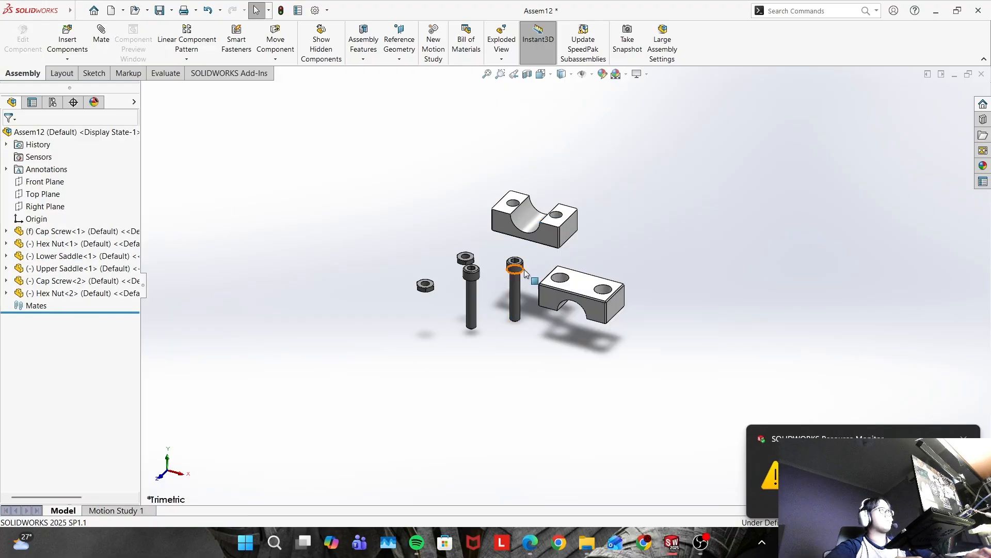
right_click(542, 227)
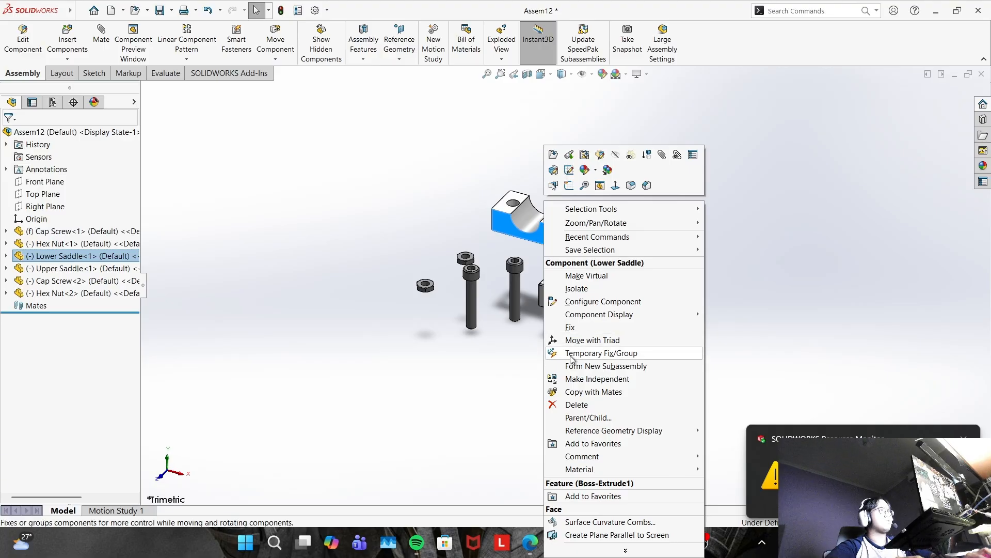
left_click(485, 356)
left_click(519, 284)
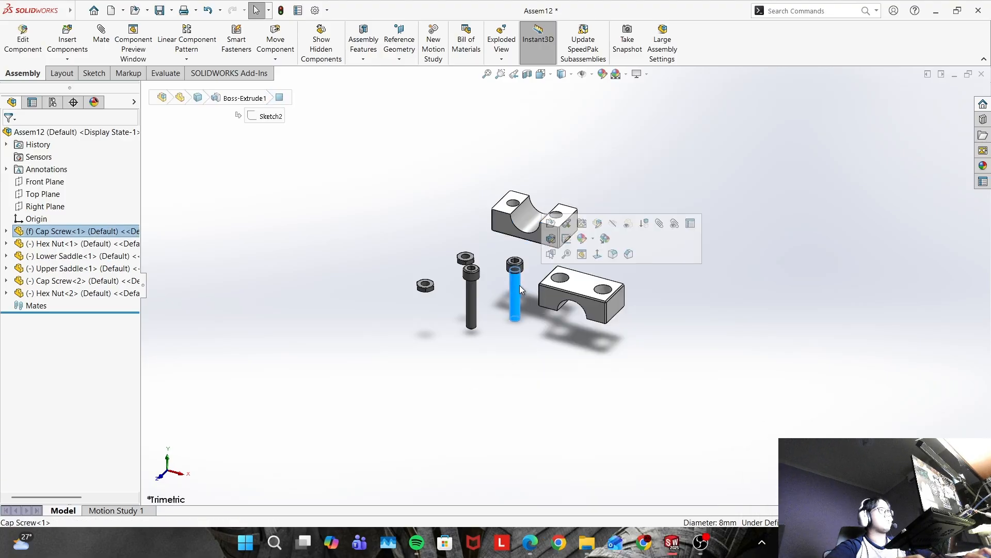
right_click(519, 285)
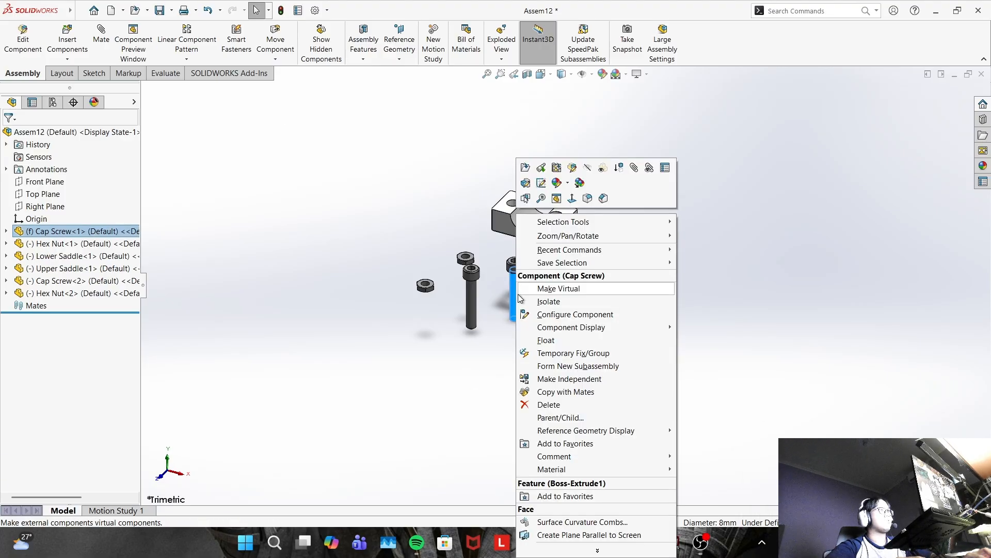
left_click(599, 369)
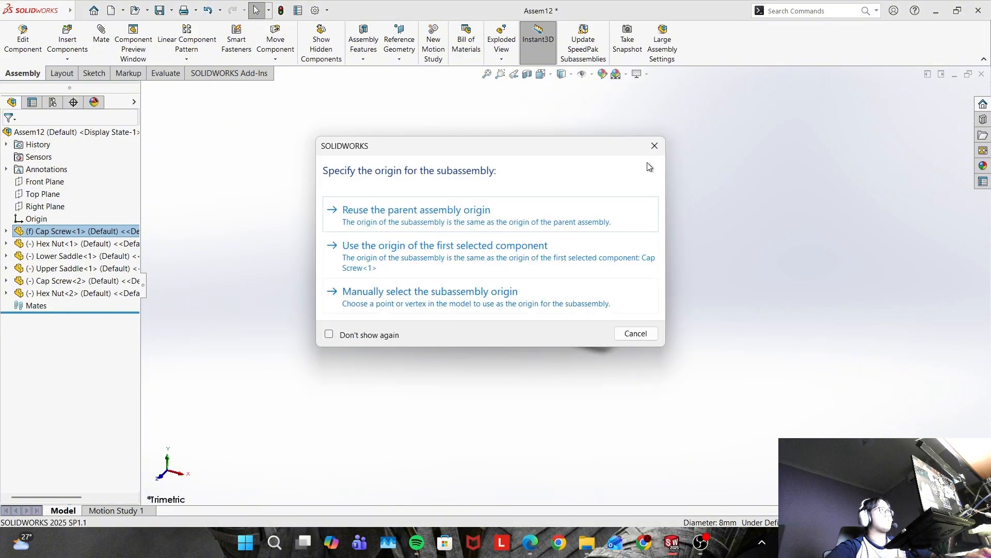
left_click(660, 149)
Delete the first, fixed Cap Screw from the assembly
right_click(517, 302)
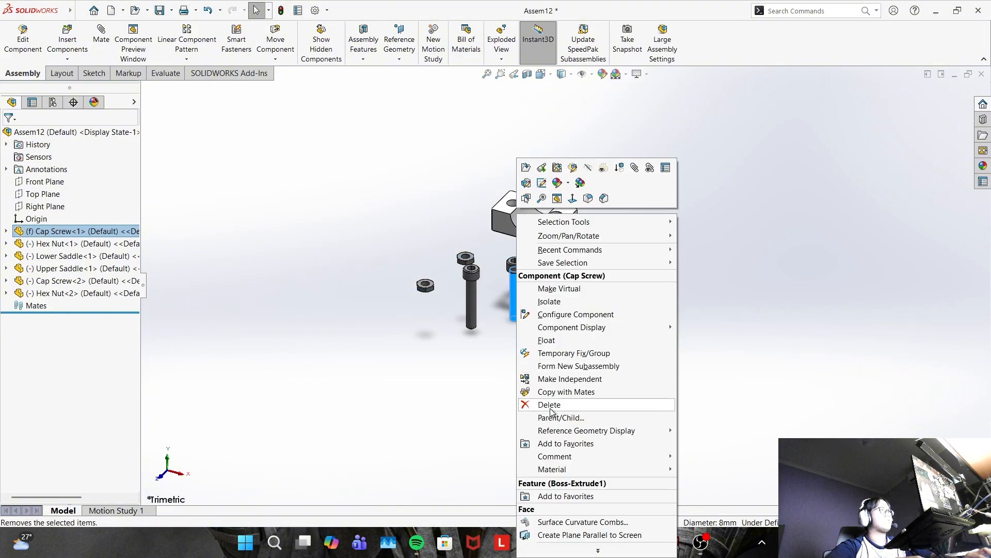
left_click(532, 402)
left_click(571, 202)
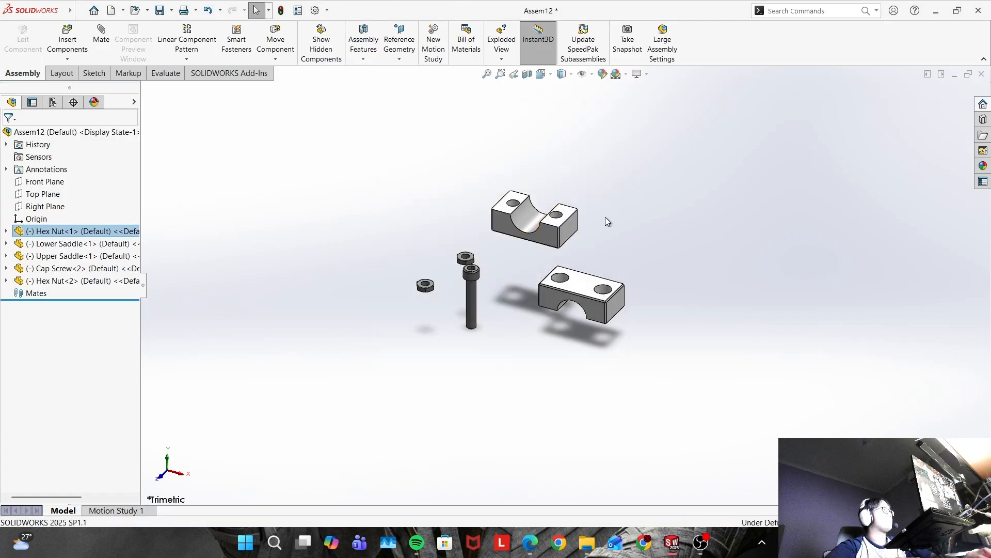
Fix the Upper Saddle in place as the assembly's grounded component
key("alt+Tab")
key("alt+Tab")
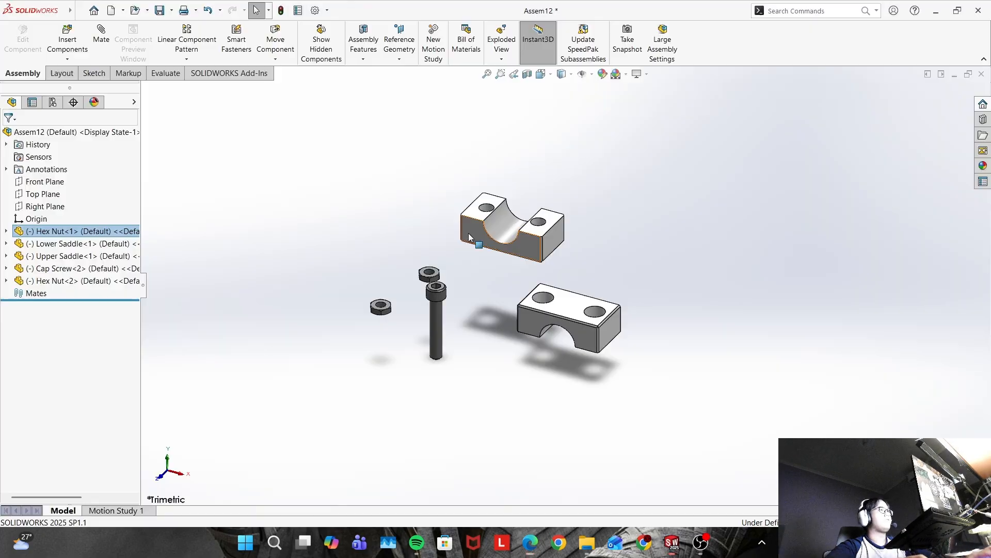
left_click(529, 318)
right_click(528, 318)
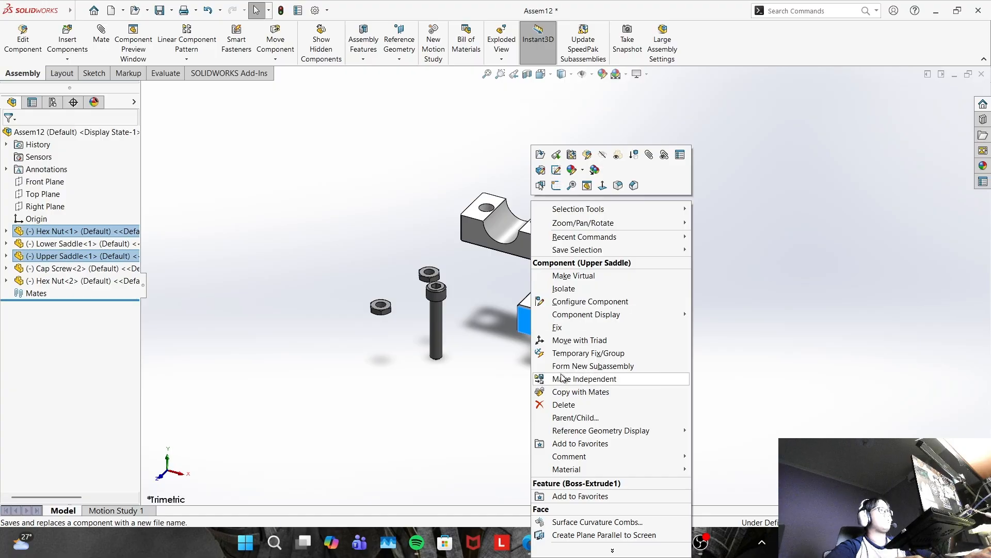
left_click(555, 327)
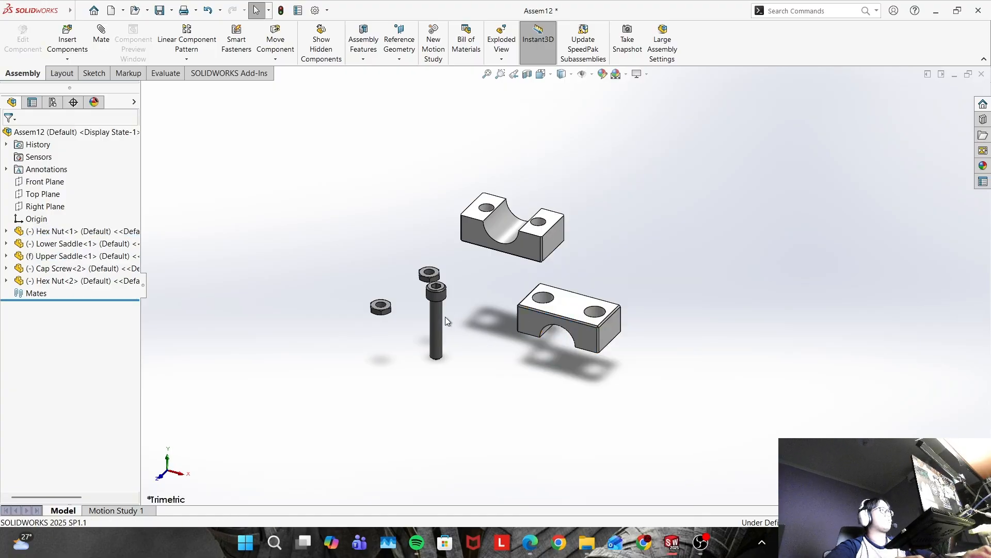
Copy the remaining Cap Screw so the assembly has two of them
left_click_drag(442, 318, 475, 334, "ctrl")
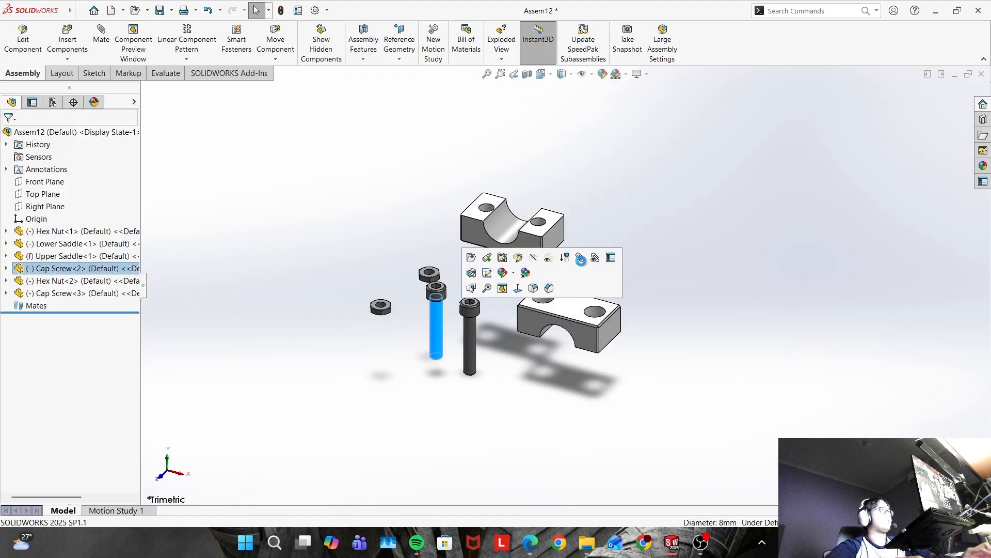
left_click(546, 325)
scroll(622, 380, "down", 3)
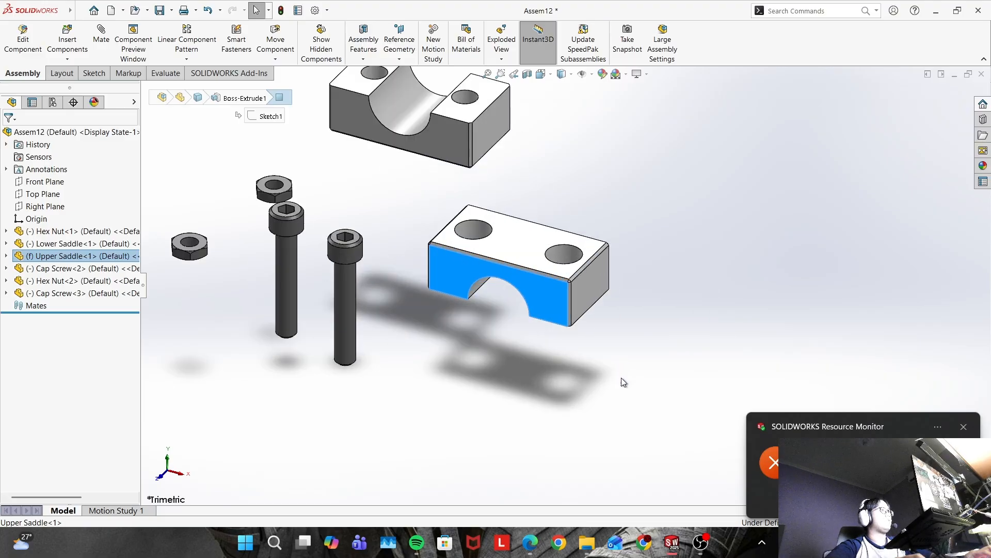
Compare the parts with the EX 3 _ Assembly.PDF drawing to examine how the saddles, screws and nuts fit together
key("alt+Tab")
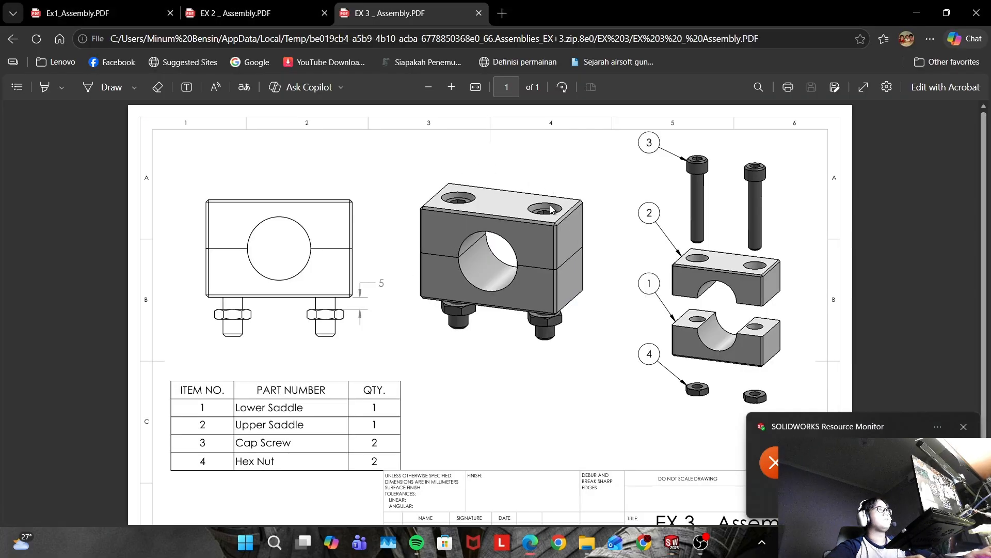
key("alt+Tab")
key("alt+Tab")
key("alt+Tab")
middle_click_drag(569, 227, 571, 288)
key("alt+Tab")
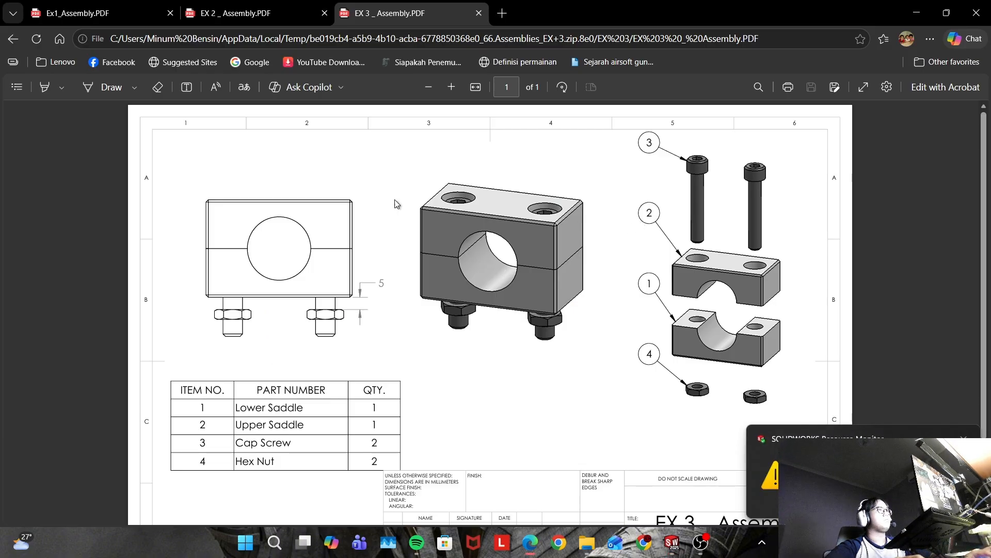
key("alt+Tab")
key("alt+Tab")
key("alt+Tab")
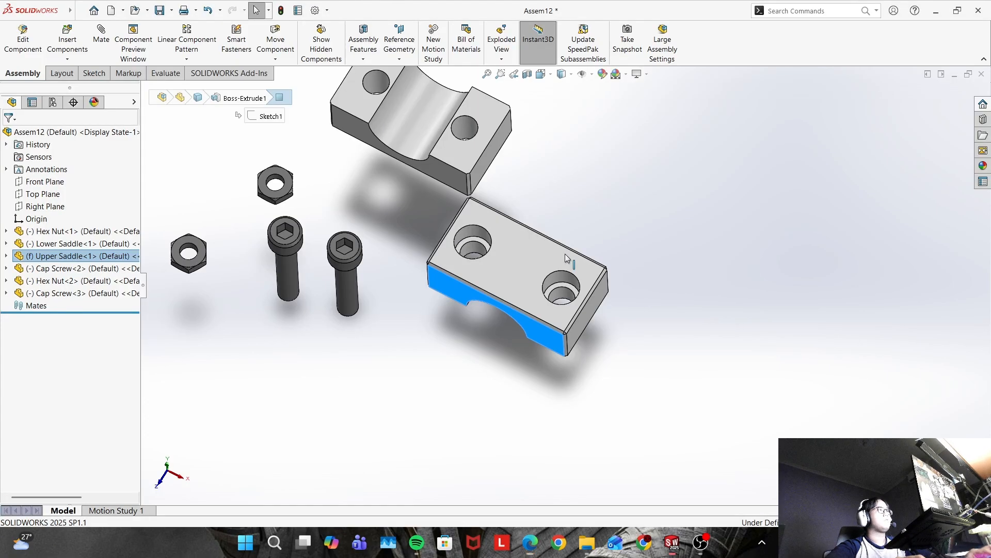
Mate the copied Cap Screw's shank concentric with one of the Upper Saddle's screw holes
middle_click_drag(563, 197, 462, 247)
left_click_drag(434, 225, 459, 194)
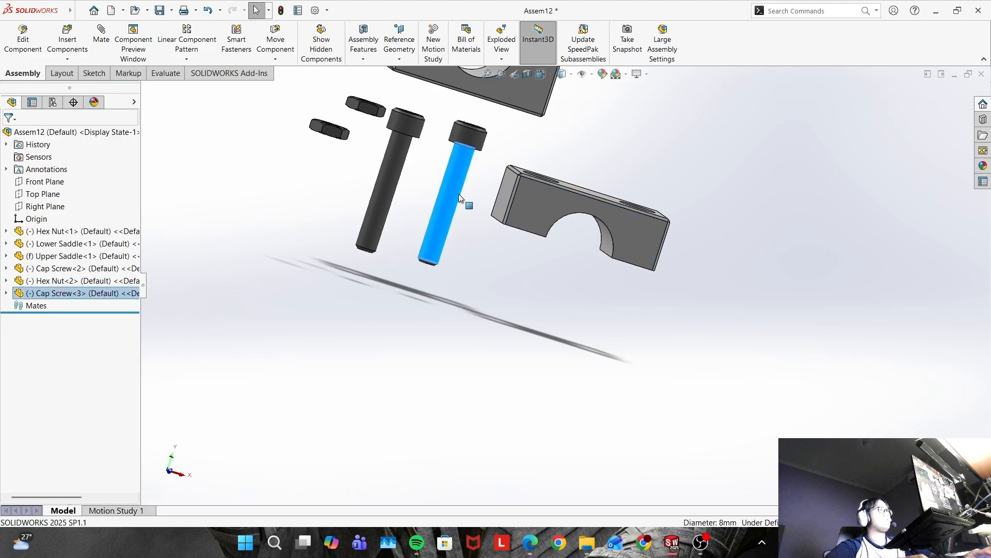
middle_click_drag(537, 209, 561, 155)
left_click(510, 151)
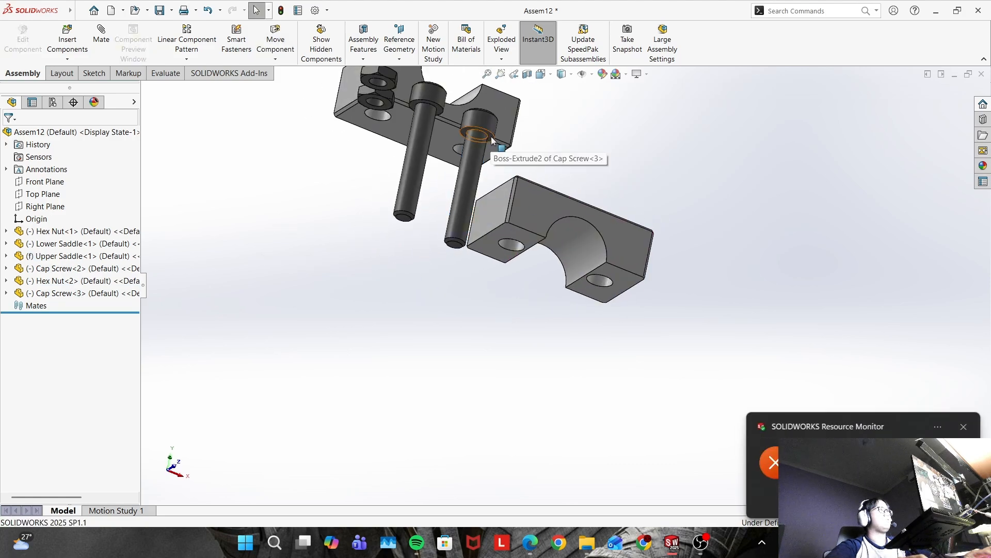
left_click(491, 137)
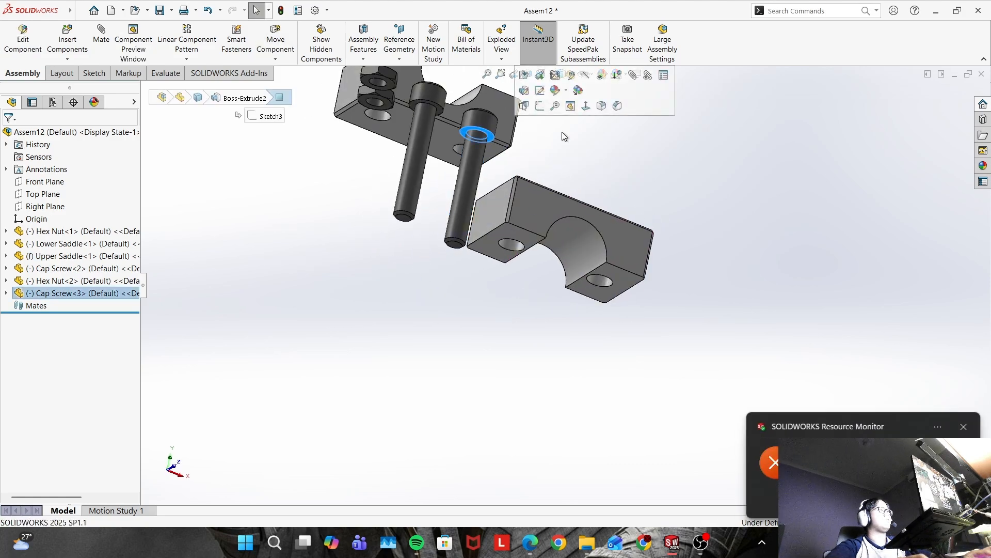
left_click(466, 186)
middle_click_drag(564, 258, 537, 215)
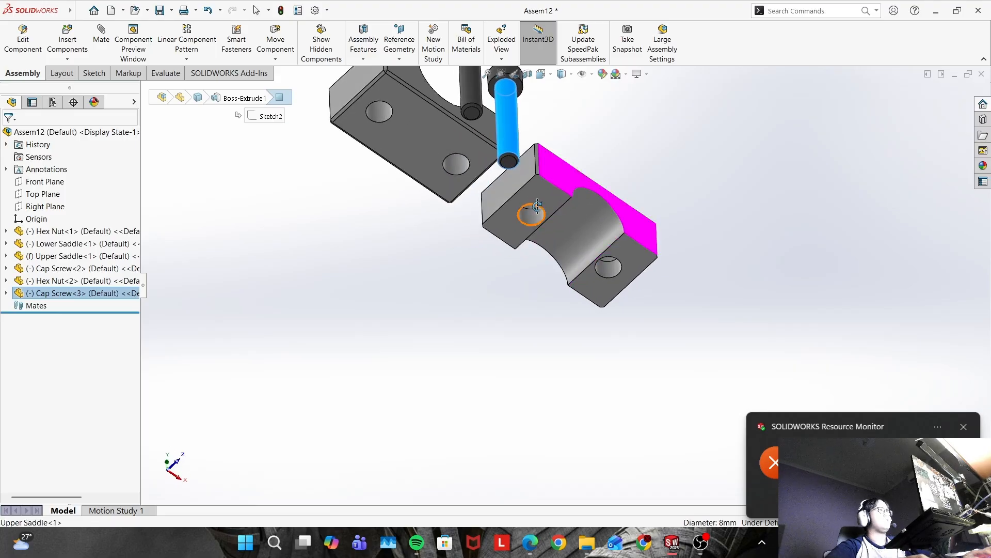
left_click(105, 52)
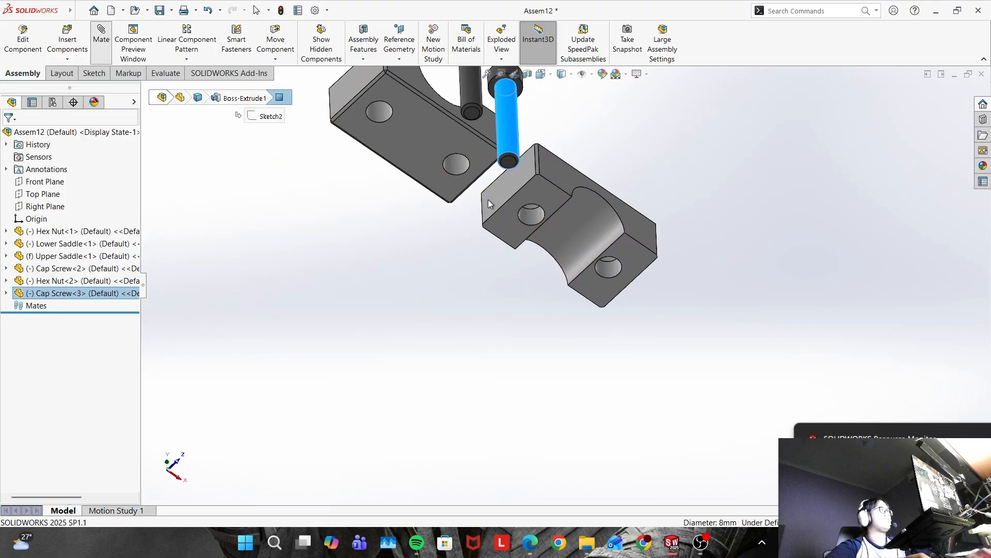
left_click(531, 215)
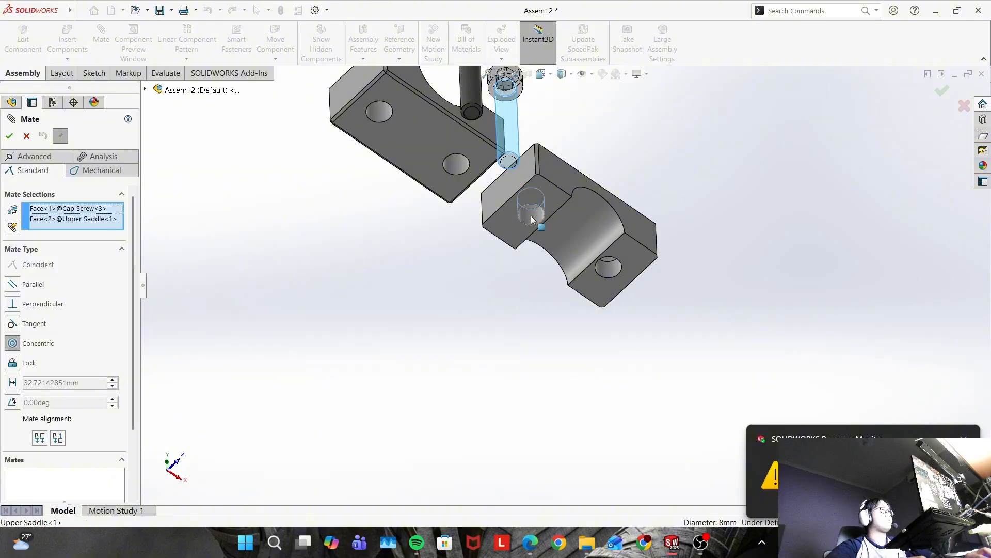
left_click(524, 308)
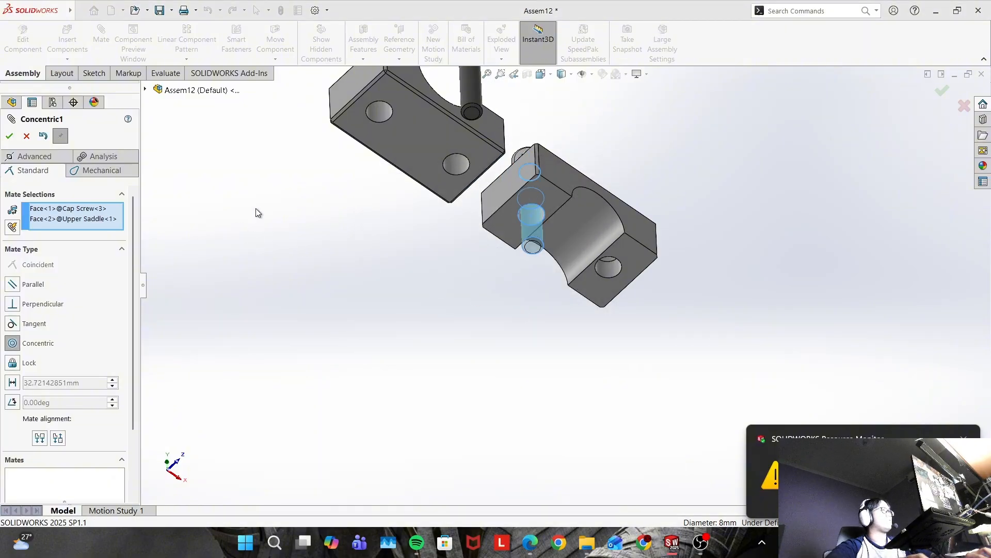
left_click(9, 136)
Mate the underside of that Cap Screw's head coincident with the counterbore edge in the Upper Saddle
middle_click_drag(553, 152, 525, 271)
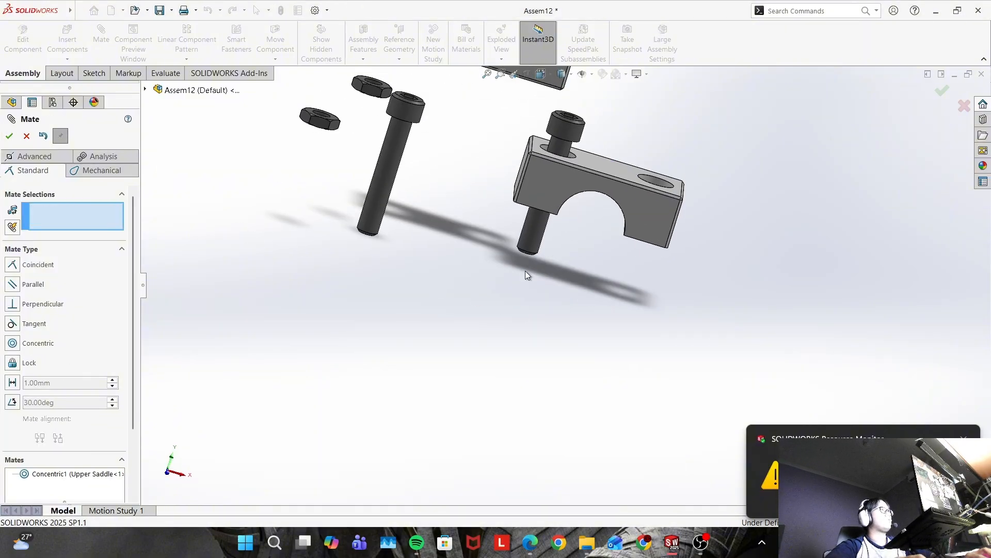
middle_click_drag(575, 106, 591, 189)
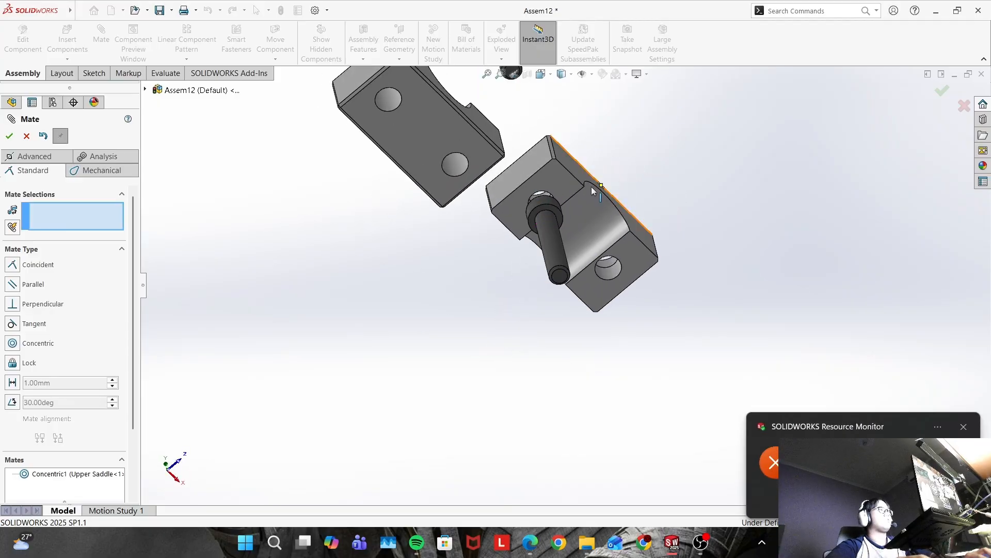
left_click(560, 219)
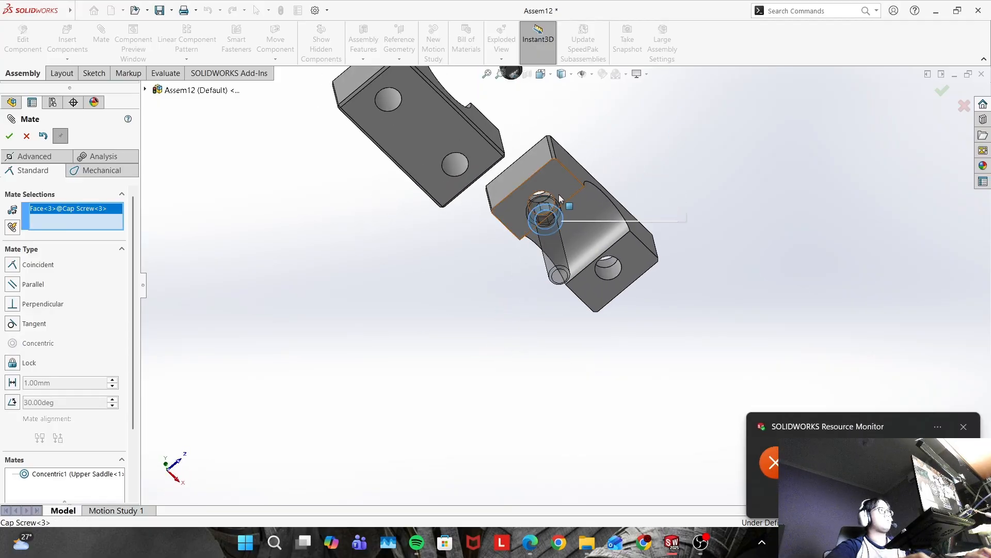
middle_click_drag(552, 224, 588, 398)
scroll(567, 129, "up", 2)
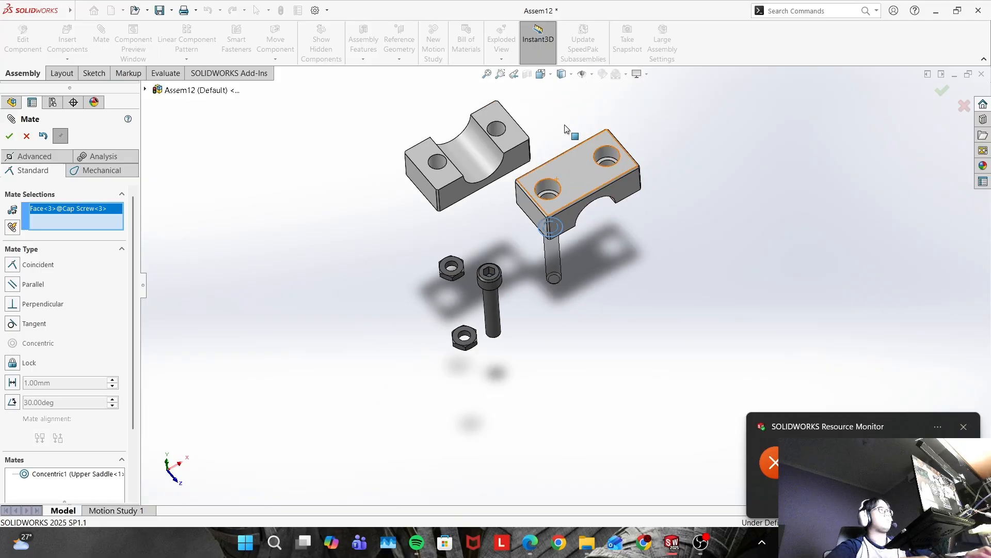
scroll(567, 129, "down", 2)
middle_click_drag(563, 216, 550, 352, "ctrl")
left_click(517, 357)
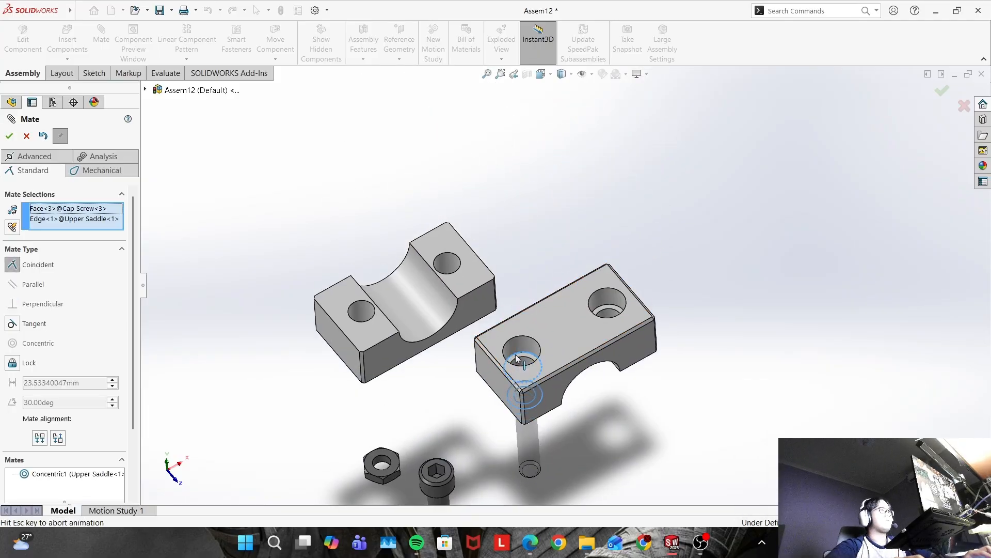
left_click(11, 137)
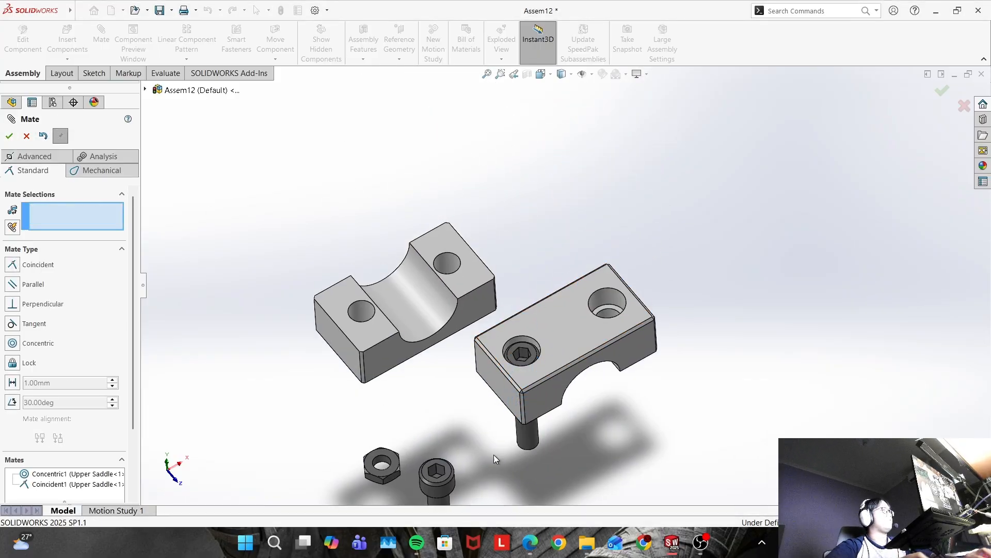
Add a Lock mate between the seated Cap Screw and the Upper Saddle
middle_click_drag(494, 454, 563, 413)
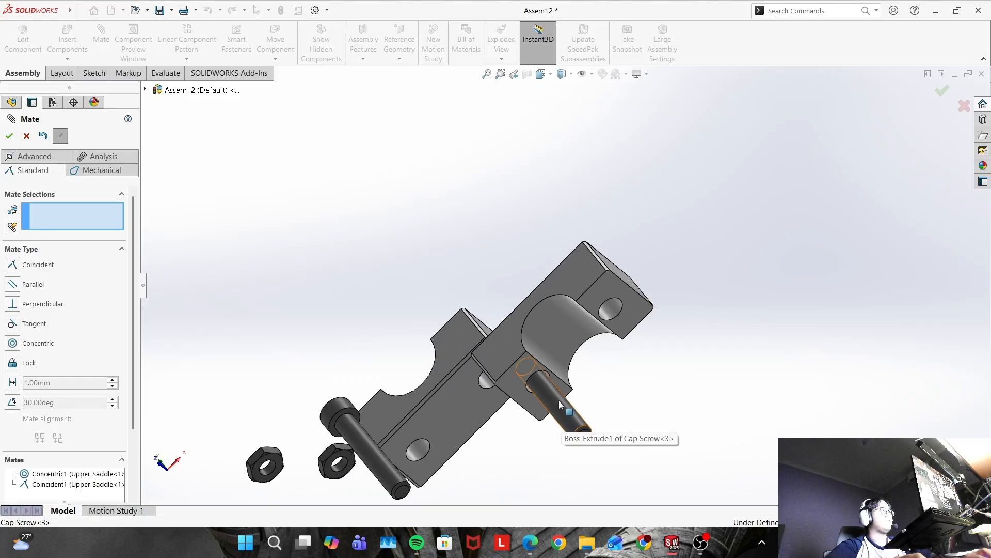
left_click(558, 401)
left_click(510, 377)
left_click(35, 364)
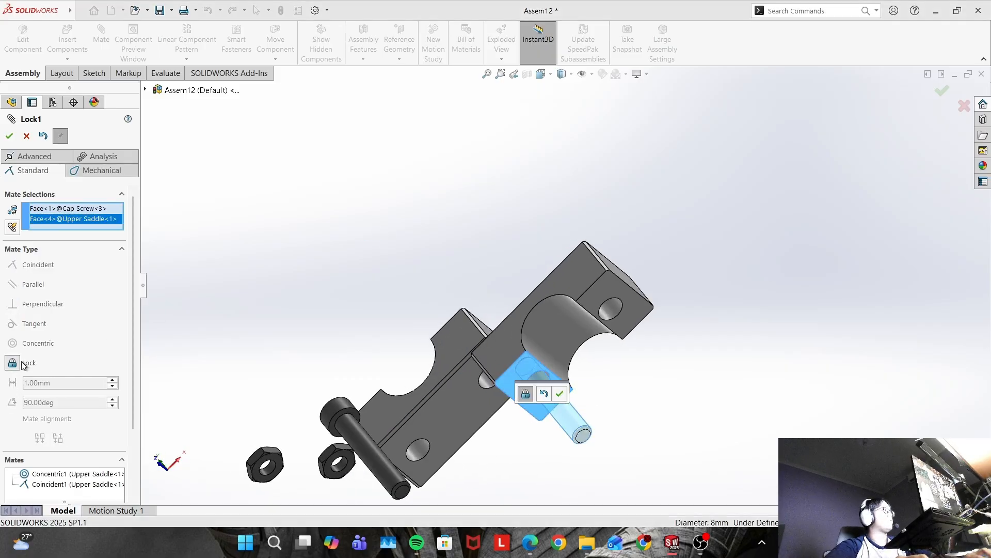
left_click(9, 136)
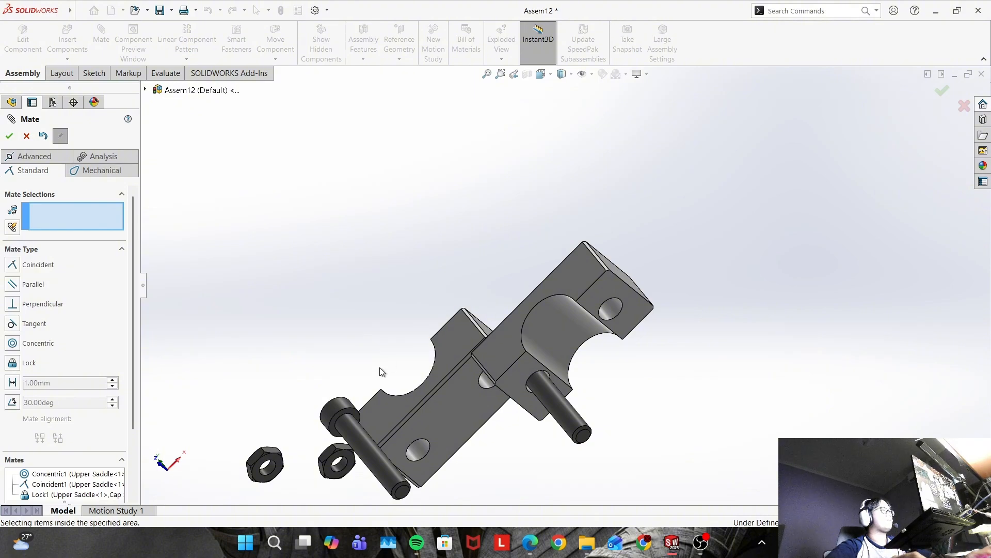
Check the EX 3 drawing, move the other Cap Screw beside the Upper Saddle and mate it concentric with the empty hole
key("alt+Tab")
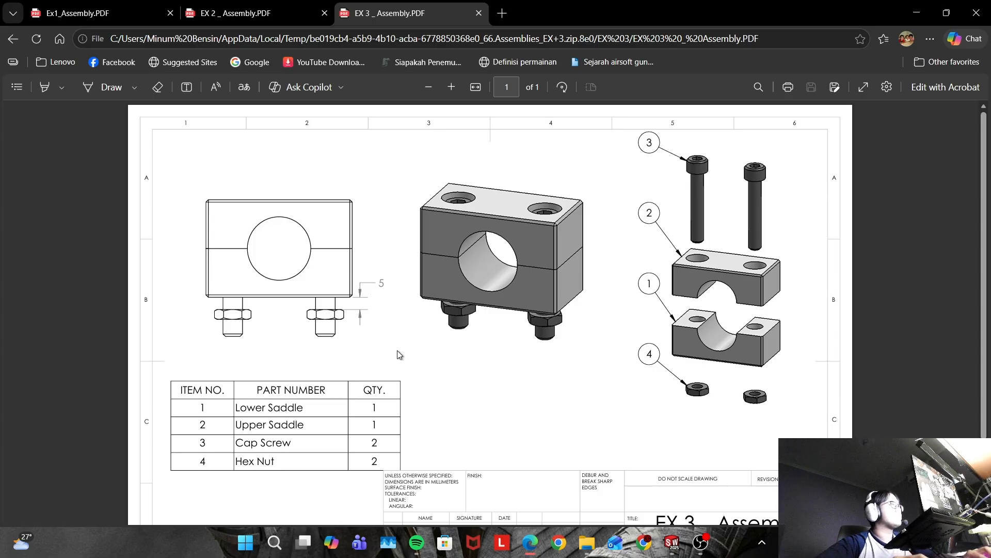
key("alt+Tab")
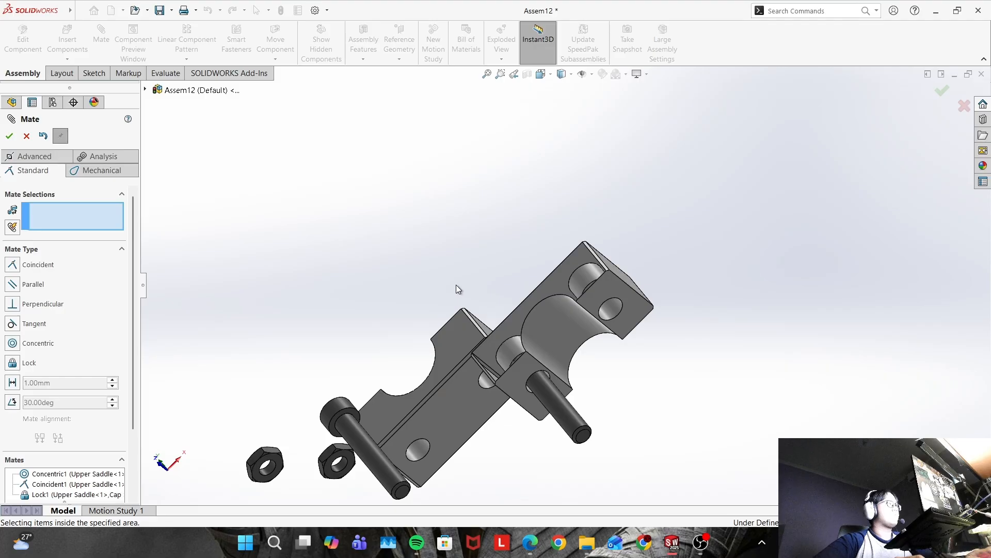
mouse_move(456, 284)
middle_mouse_down()
mouse_move(465, 300)
mouse_move(459, 295)
middle_mouse_up()
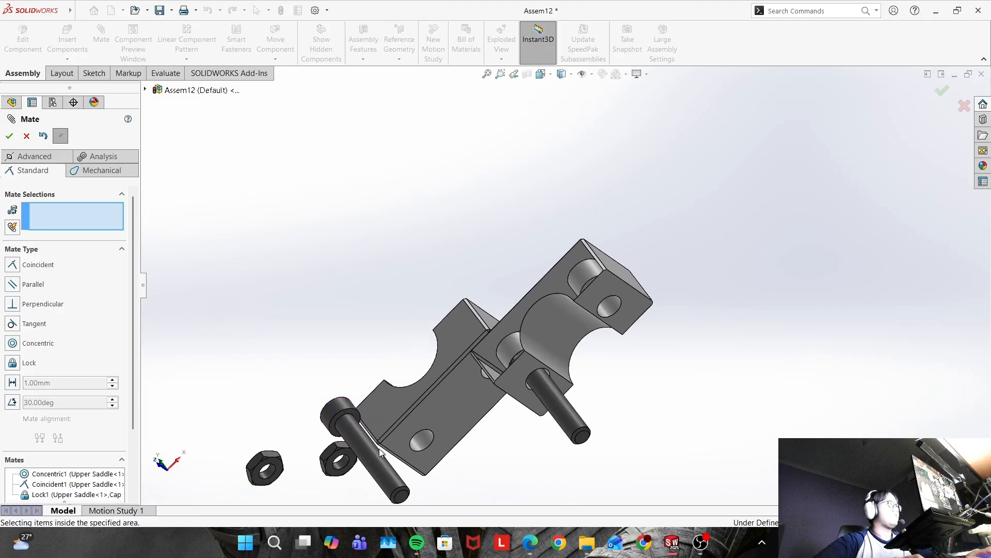
left_click_drag(382, 440, 666, 321)
middle_click_drag(652, 190, 665, 298)
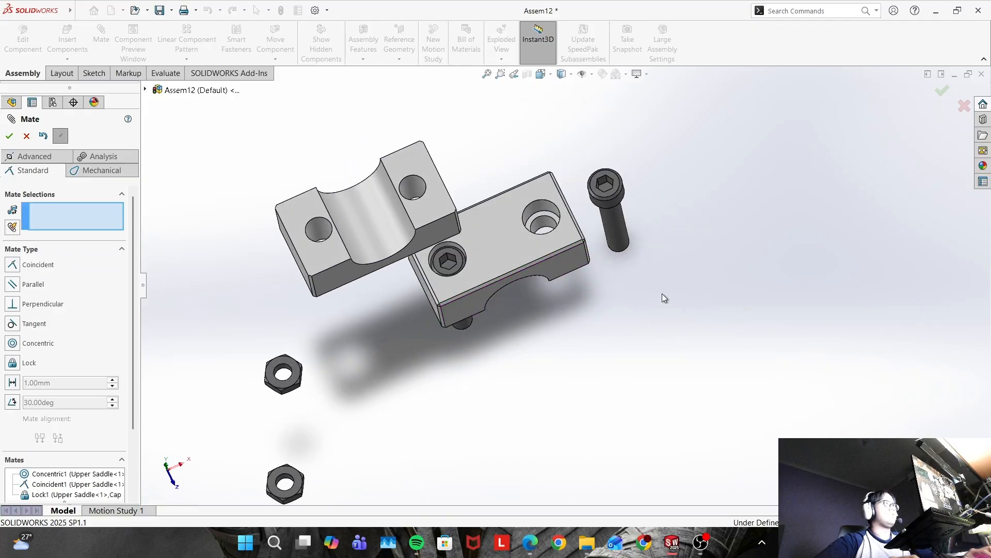
left_click(611, 224)
left_click(538, 222)
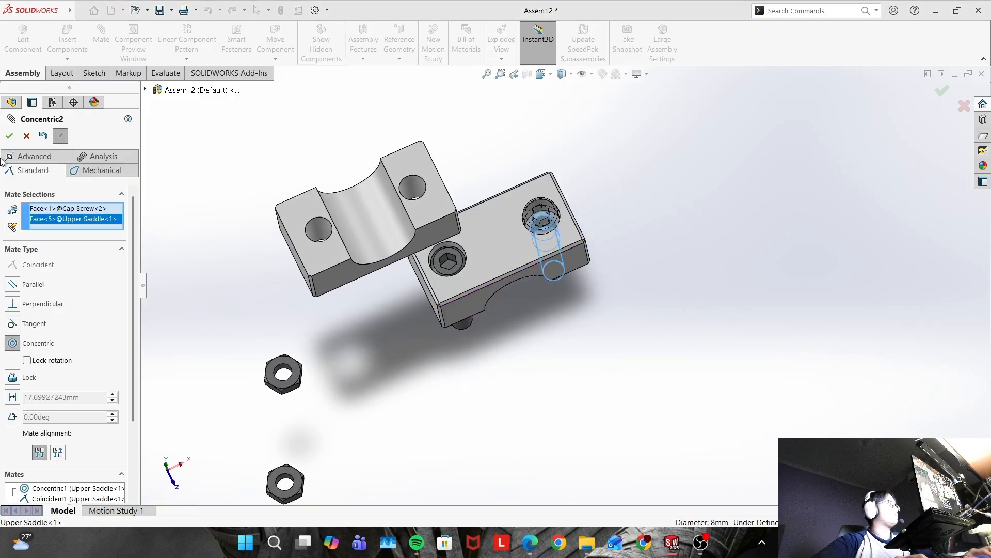
left_click(10, 137)
Pull the second Cap Screw out along its axis and mate its head's underside coincident with the Upper Saddle's counterbore
left_click_drag(541, 236, 581, 381)
middle_click_drag(615, 312, 521, 72)
middle_click_drag(709, 354, 638, 214)
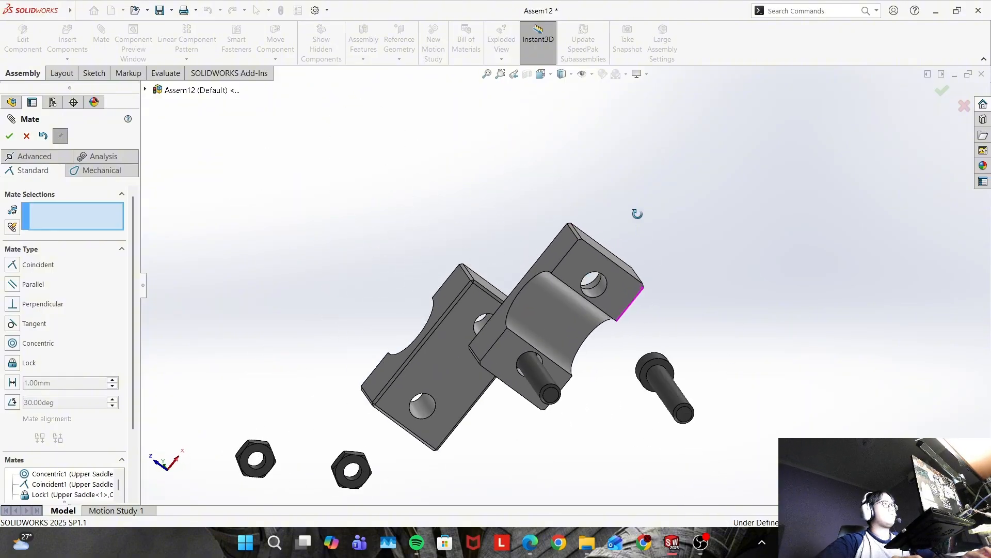
left_click(652, 365)
middle_click_drag(653, 365, 548, 255)
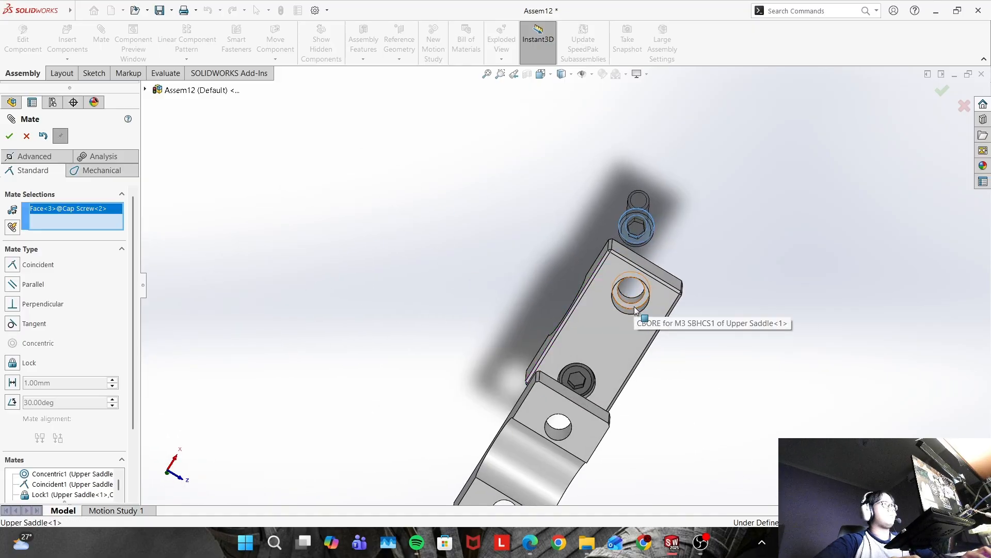
left_click(635, 308)
key("Return")
Add a Lock mate between the second Cap Screw and the Upper Saddle
middle_click_drag(640, 315, 571, 322)
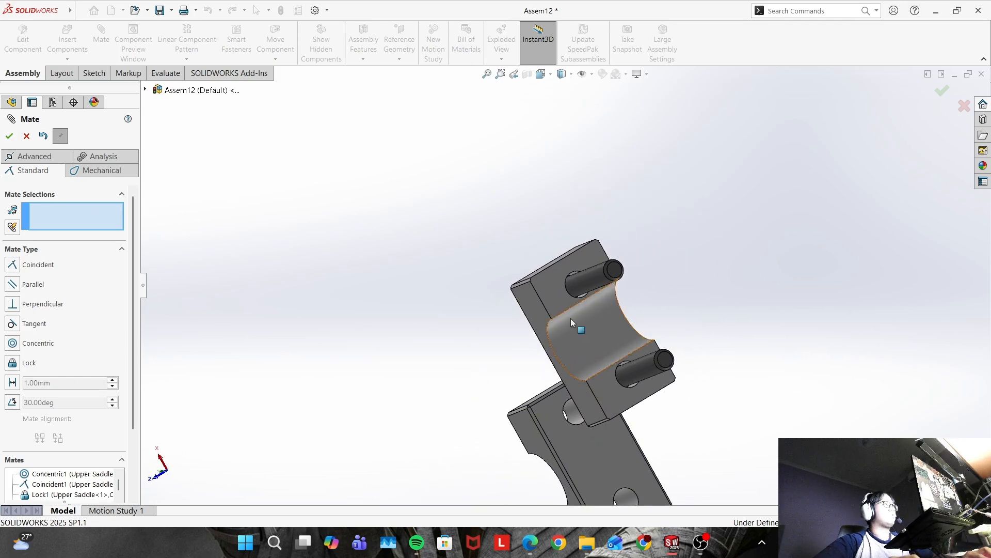
left_click(599, 274)
left_click(537, 284)
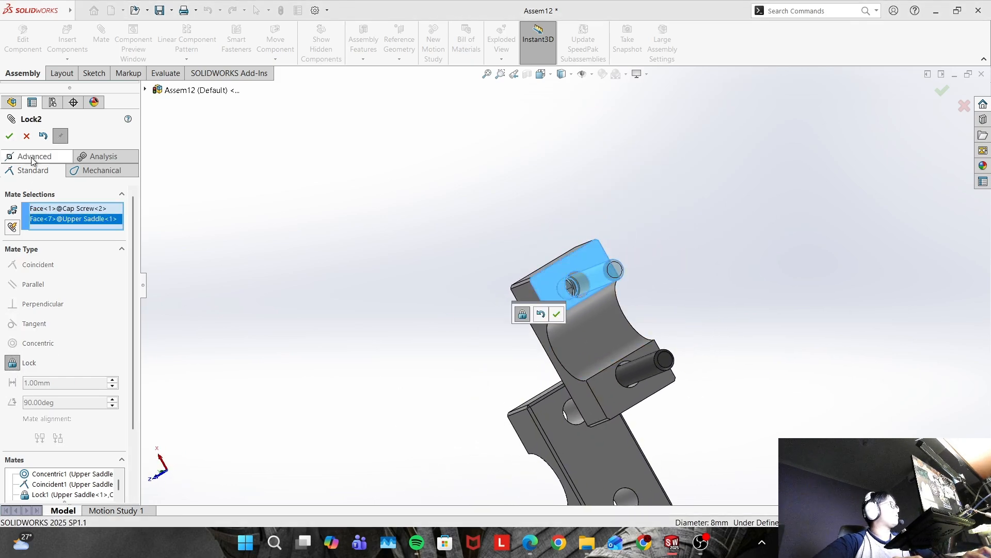
left_click(10, 136)
Mate the Lower Saddle's split face coincident with the Upper Saddle's split face
scroll(563, 274, "up", 3)
scroll(565, 279, "down", 1)
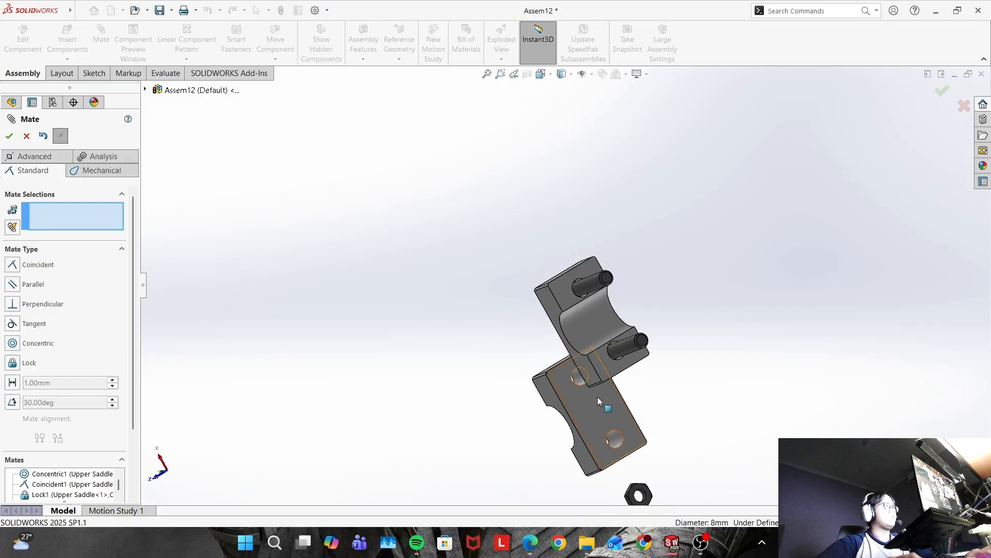
middle_click_drag(598, 401, 643, 382)
left_click(633, 414)
middle_click_drag(722, 389, 555, 188)
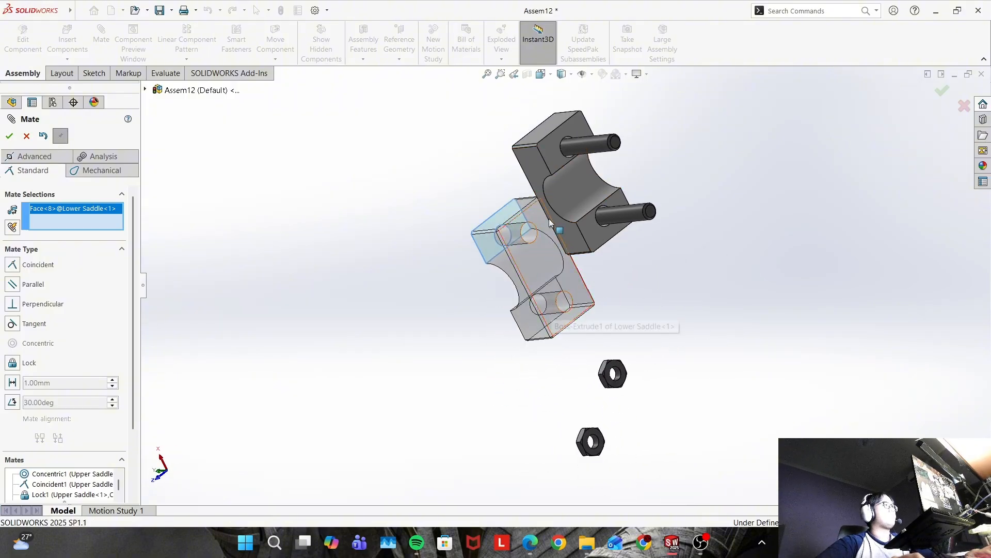
left_click(557, 175)
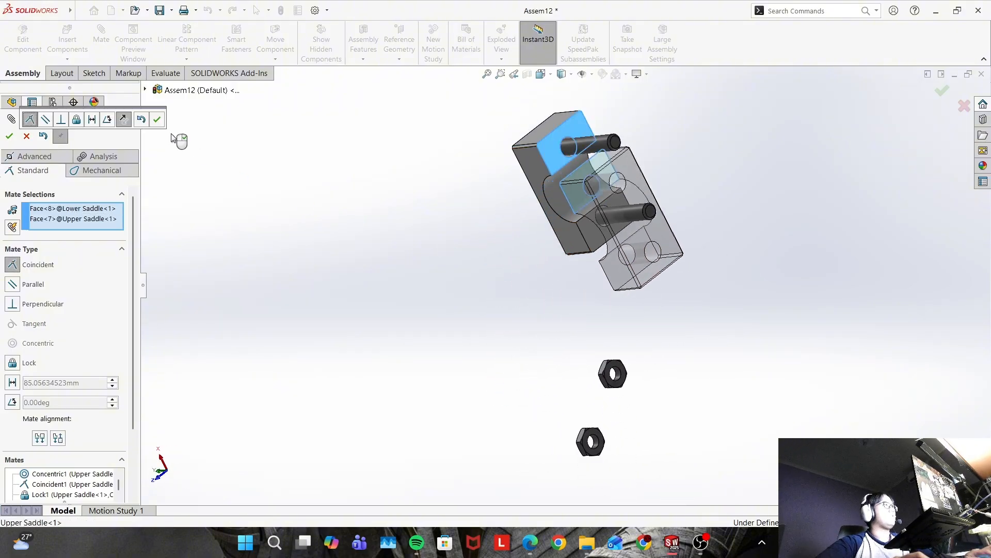
left_click(8, 137)
Align the Lower Saddle with the Upper Saddle using coincident mates on their side faces and their end faces
left_click(586, 206)
left_click(536, 178)
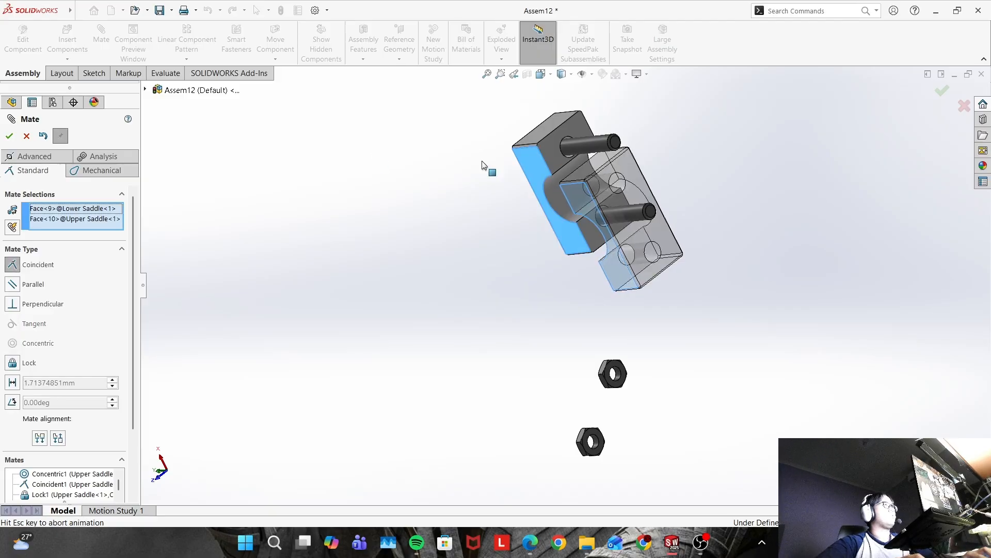
left_click(9, 137)
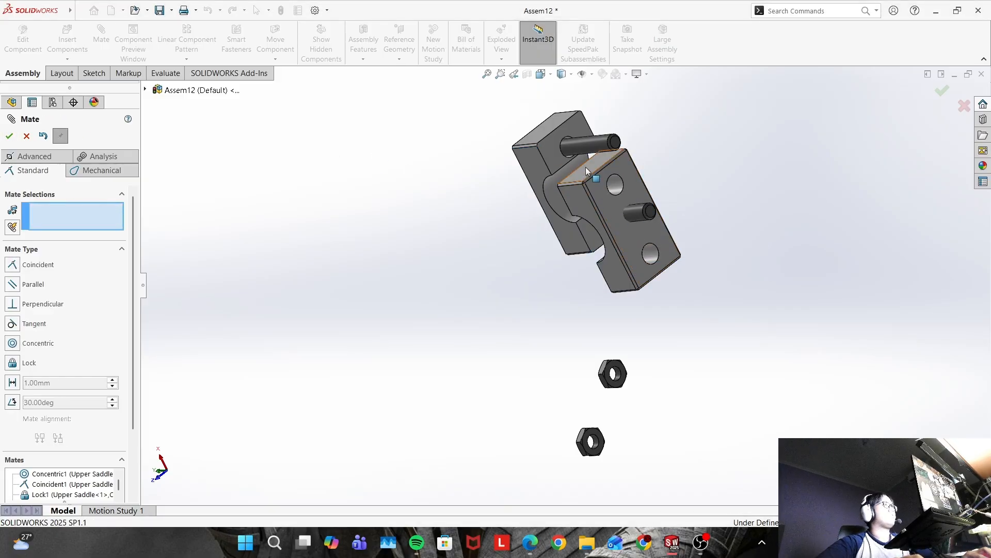
left_click(544, 133)
left_click(582, 175)
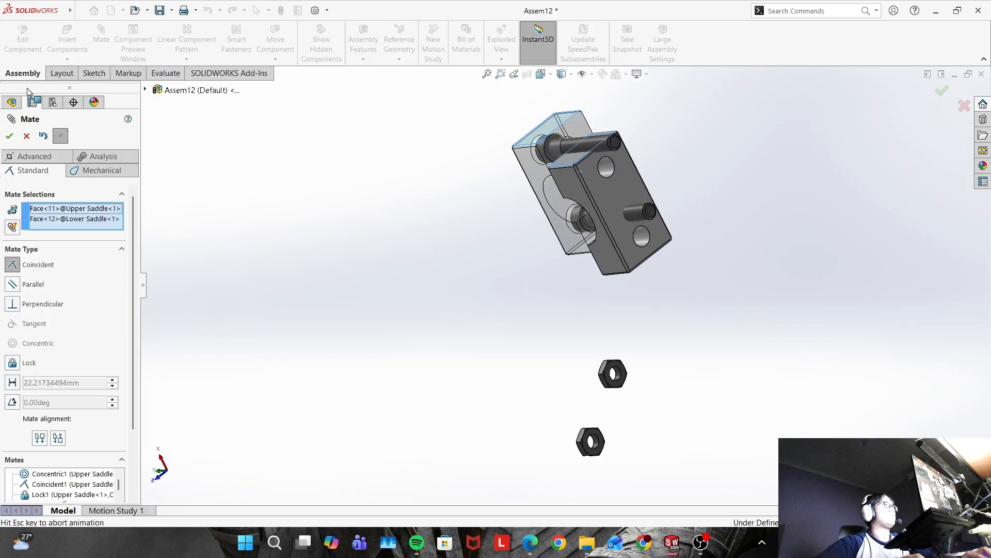
key("Return")
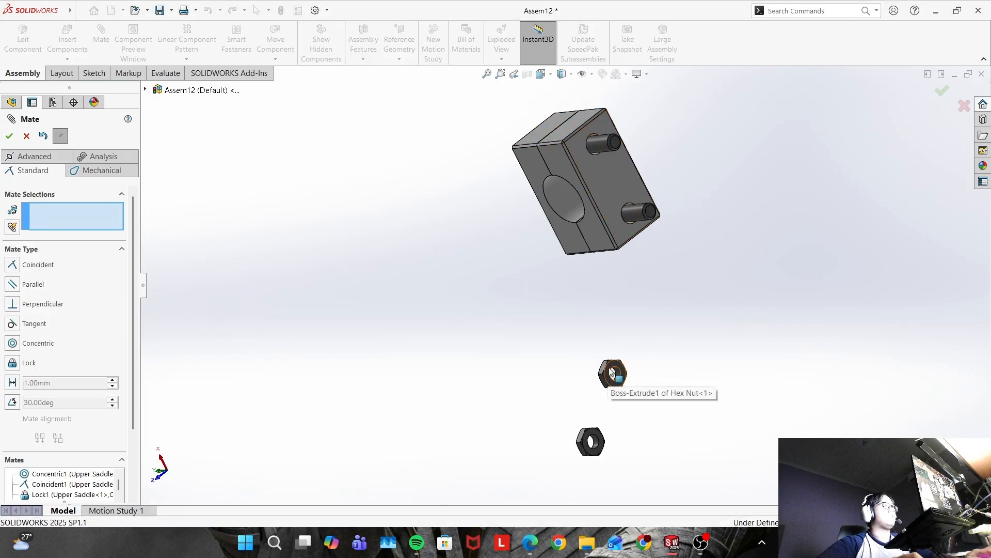
Bring both Hex Nuts beside the saddles and mate one nut's bore concentric with a Cap Screw shank
left_click_drag(603, 375, 653, 172)
left_click_drag(592, 432, 642, 125)
middle_click_drag(689, 142, 642, 178)
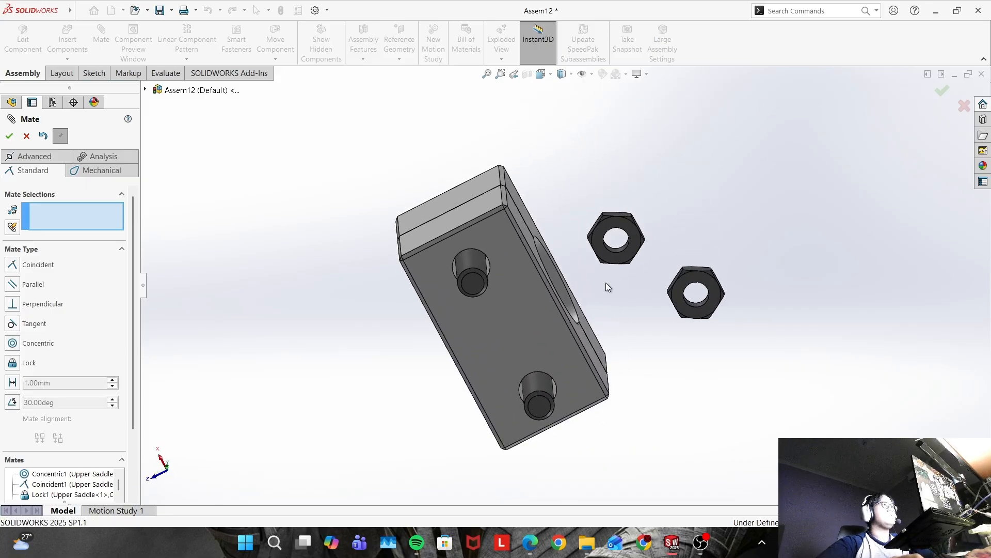
left_click(612, 250)
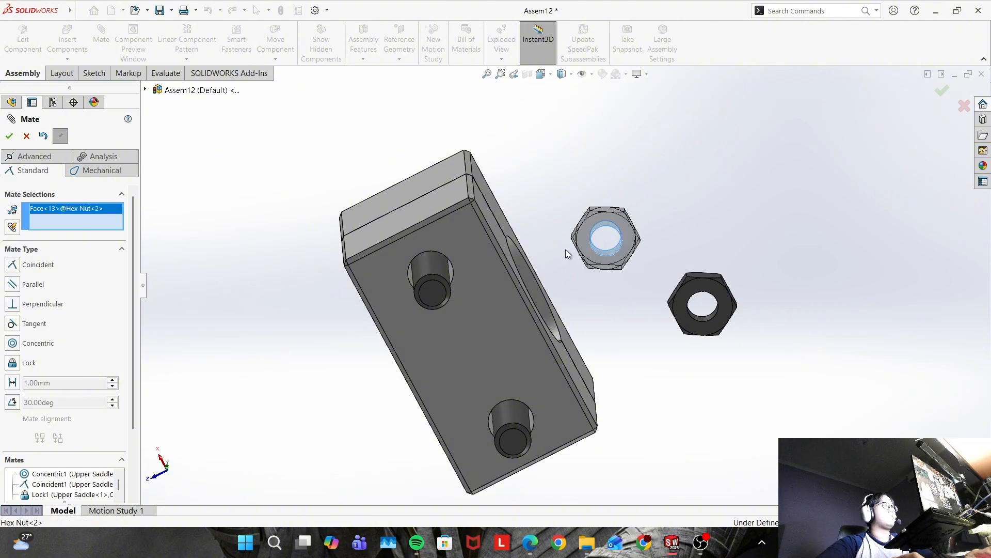
left_click(427, 267)
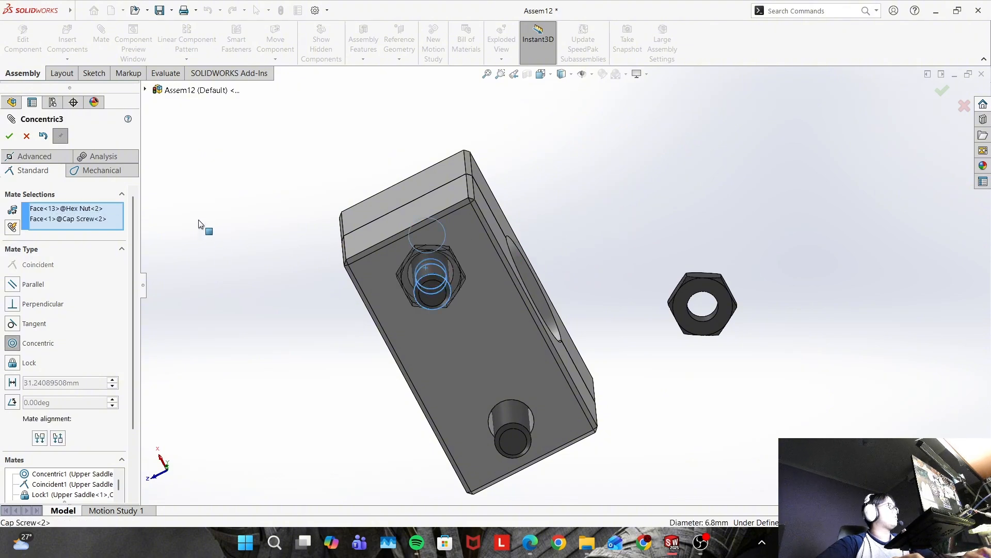
left_click(9, 136)
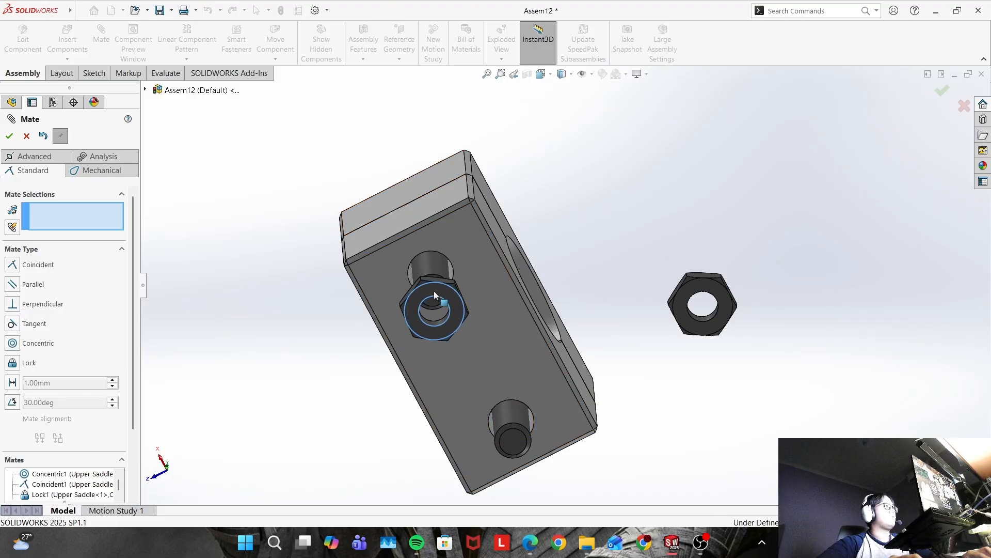
Set up a Distance mate between that Hex Nut's saddle-facing face and the Lower Saddle's outer face, consulting the EX 3 drawing
middle_click_drag(430, 276, 647, 373)
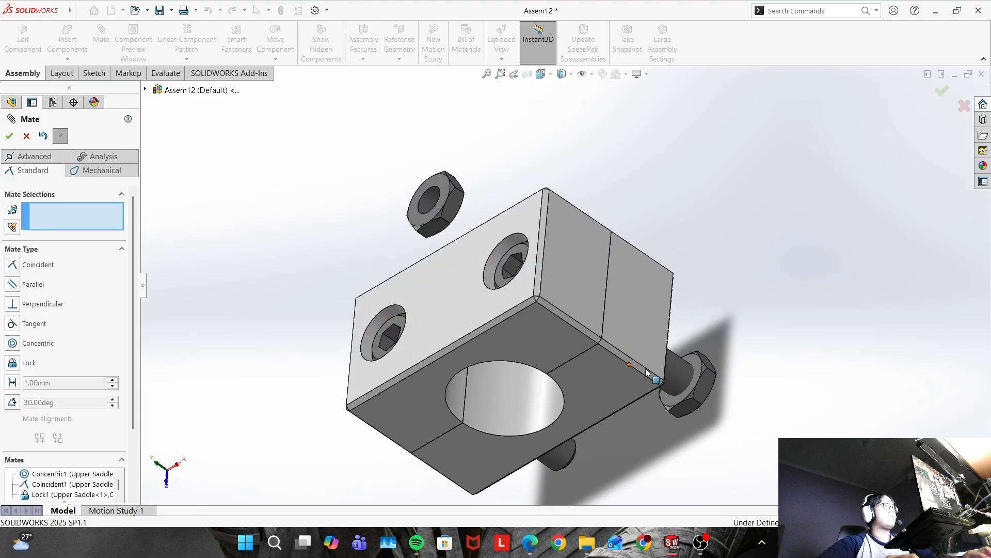
left_click(705, 385)
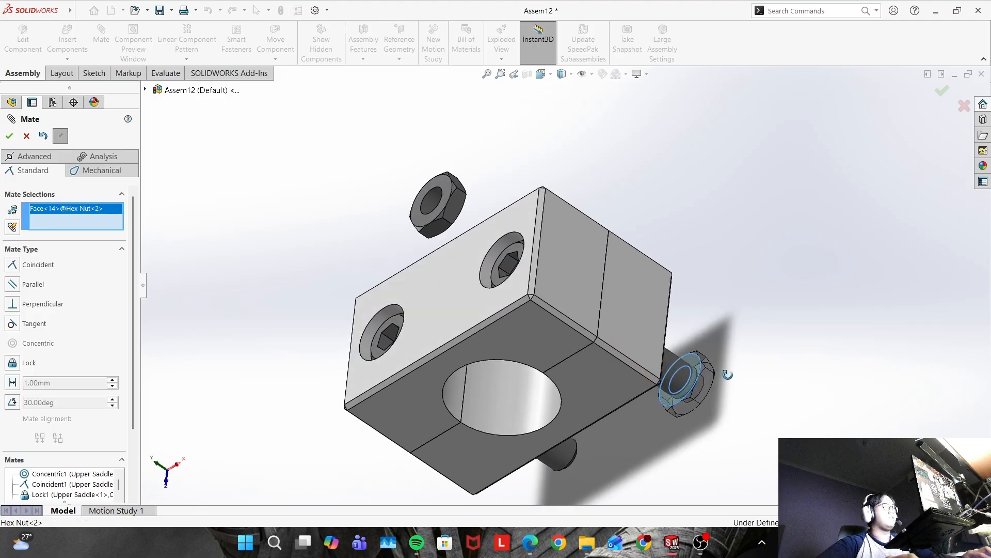
middle_click_drag(714, 376, 651, 343)
left_click(521, 296)
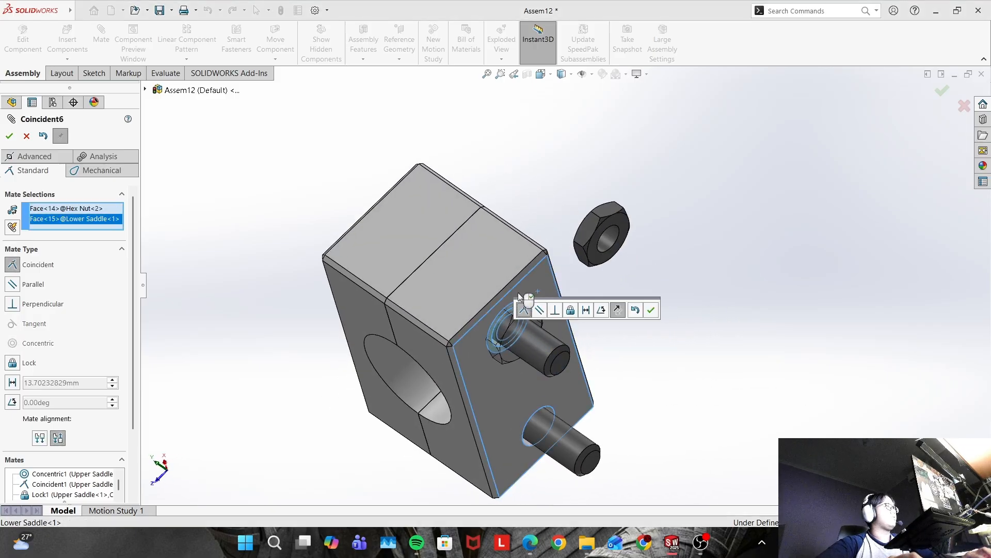
key("alt+Tab")
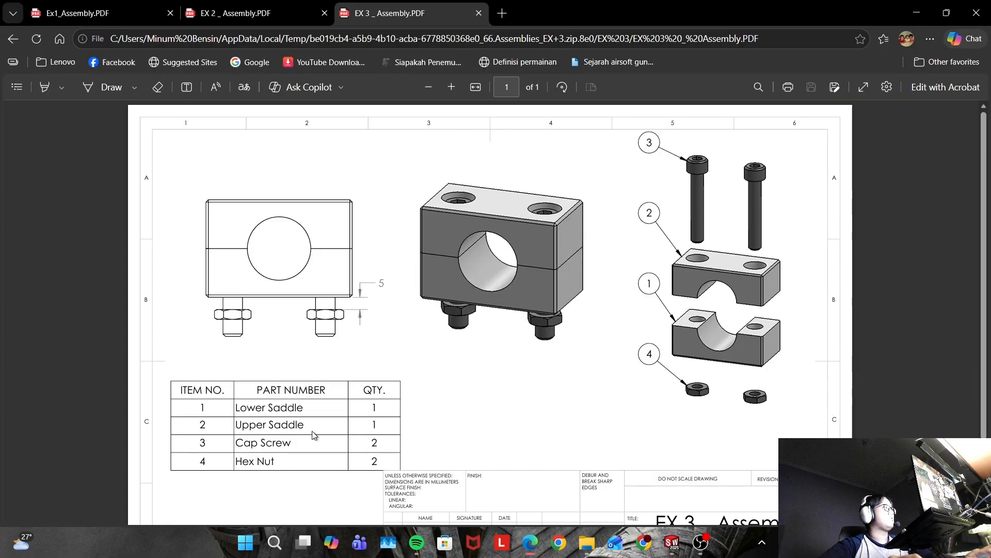
key("alt+Tab")
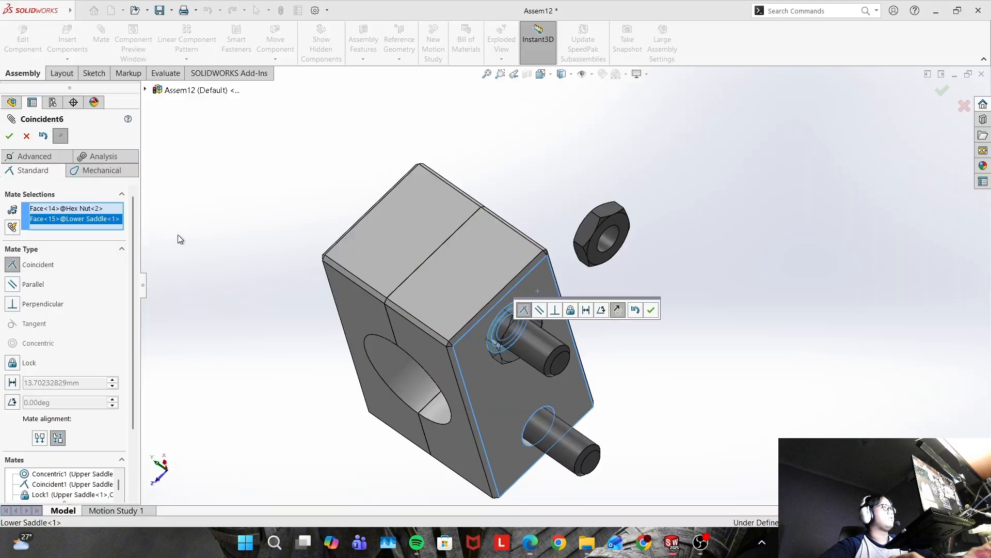
left_click(12, 382)
Circle the nut spacing dimension on the EX 3 drawing in the PDF viewer, undo the mark and return to the assembly
key("alt+Tab")
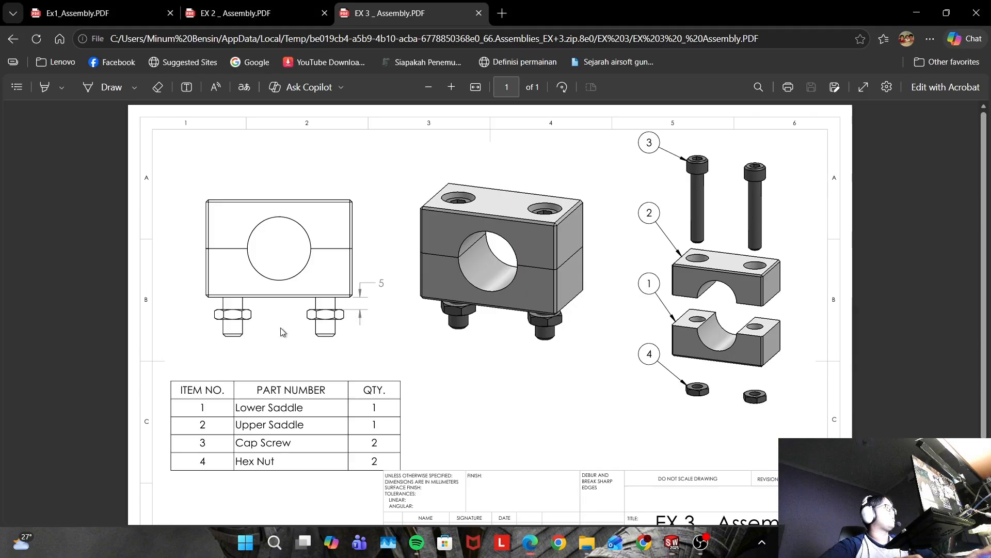
key("alt+Tab")
key("alt+Tab")
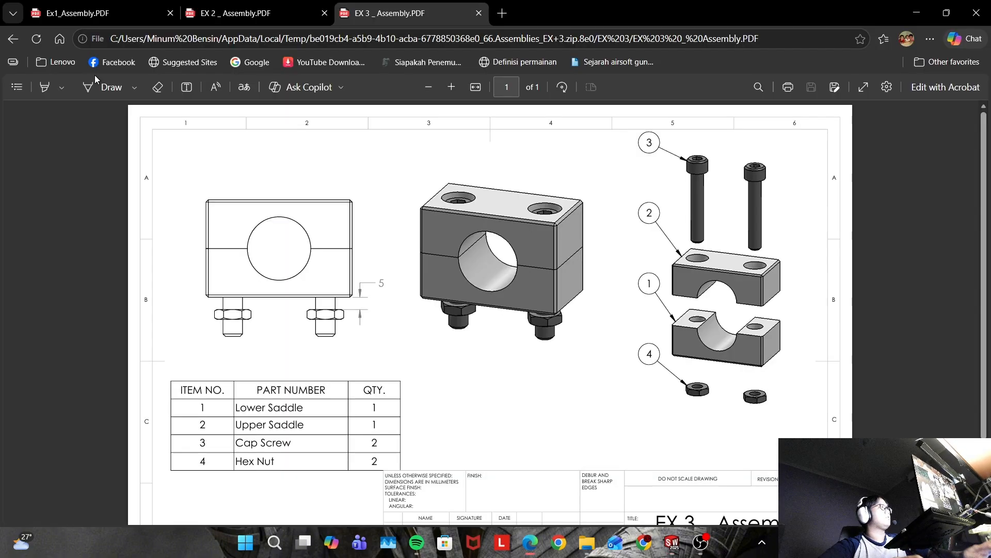
left_click_drag(406, 372, 320, 264)
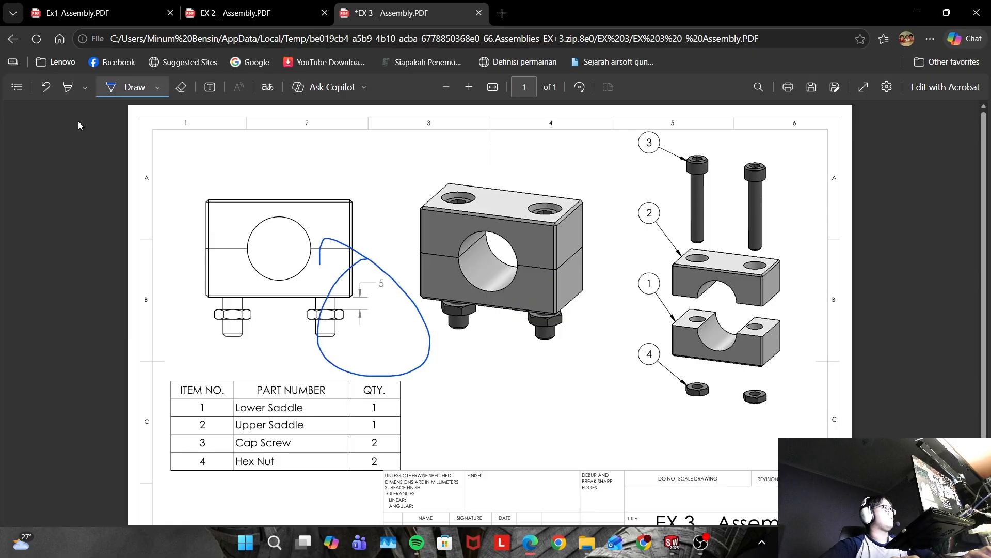
left_click(45, 90)
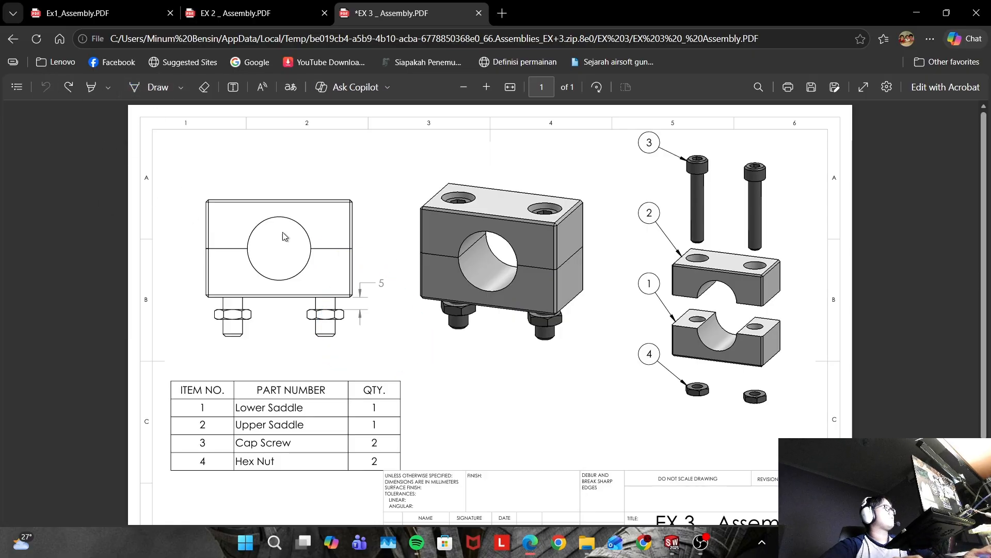
key("alt+Tab")
Set the Distance mate between the Hex Nut and the Lower Saddle to 5 mm
type("6")
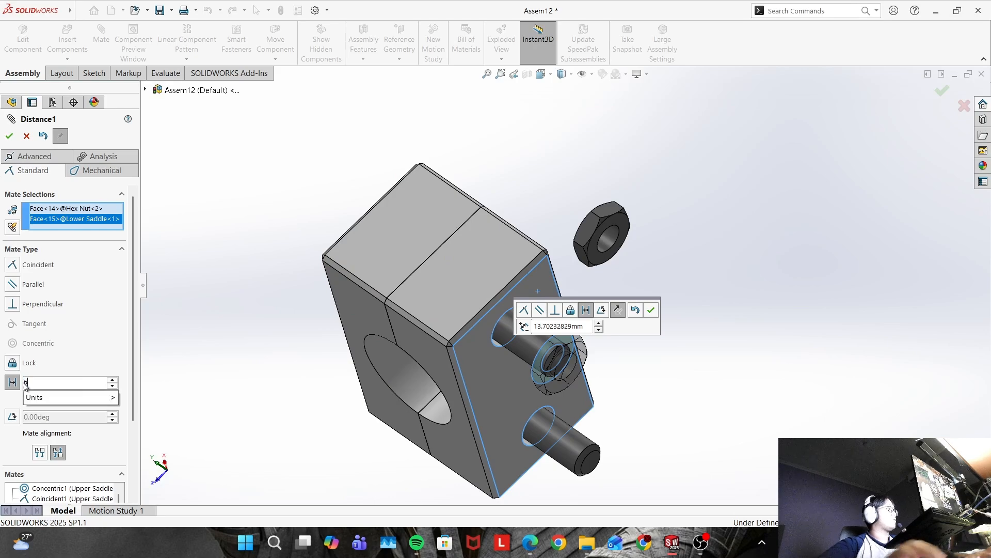
key("Return")
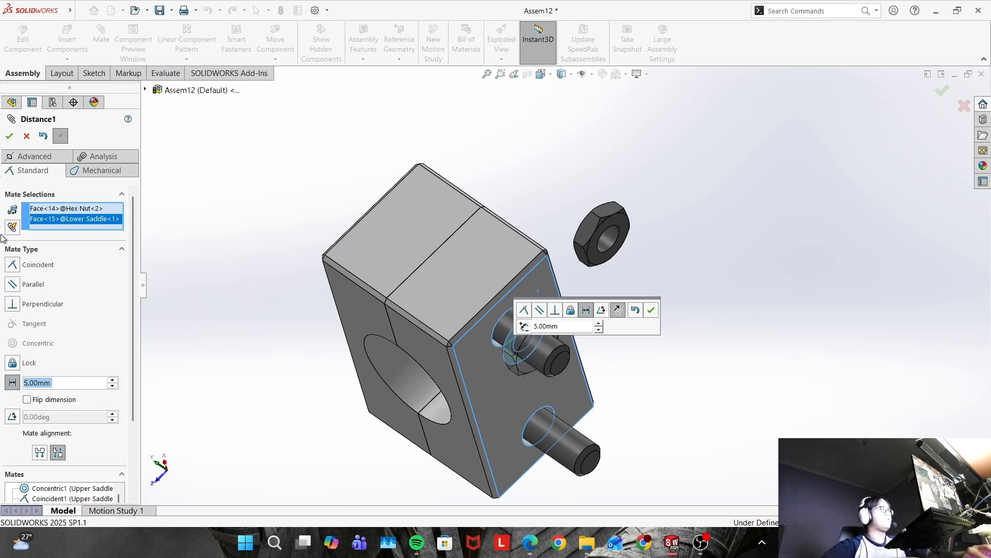
left_click(5, 137)
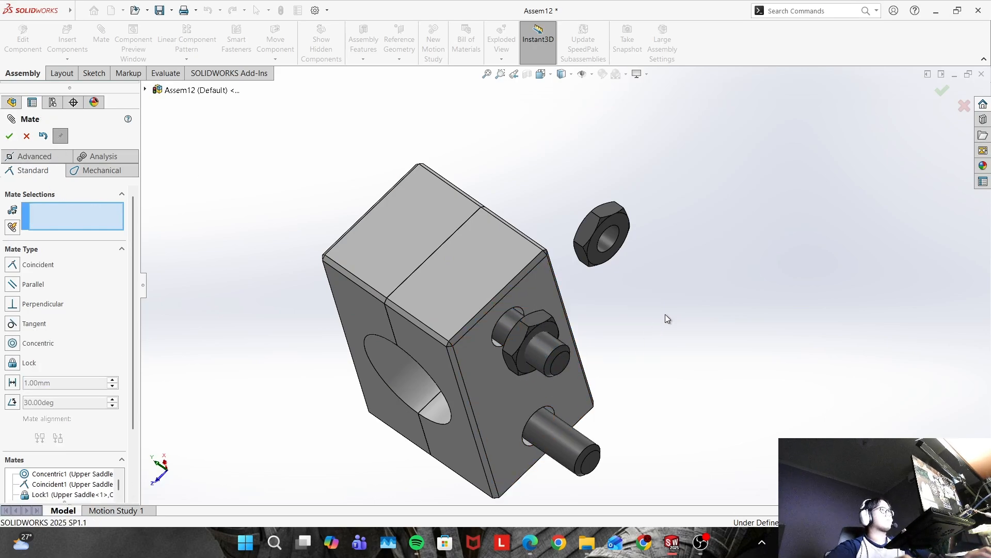
Check the nut orientation in the EX 3 drawing and mate a Hex Nut flat parallel to the Lower Saddle's side face
middle_click_drag(665, 319, 657, 289)
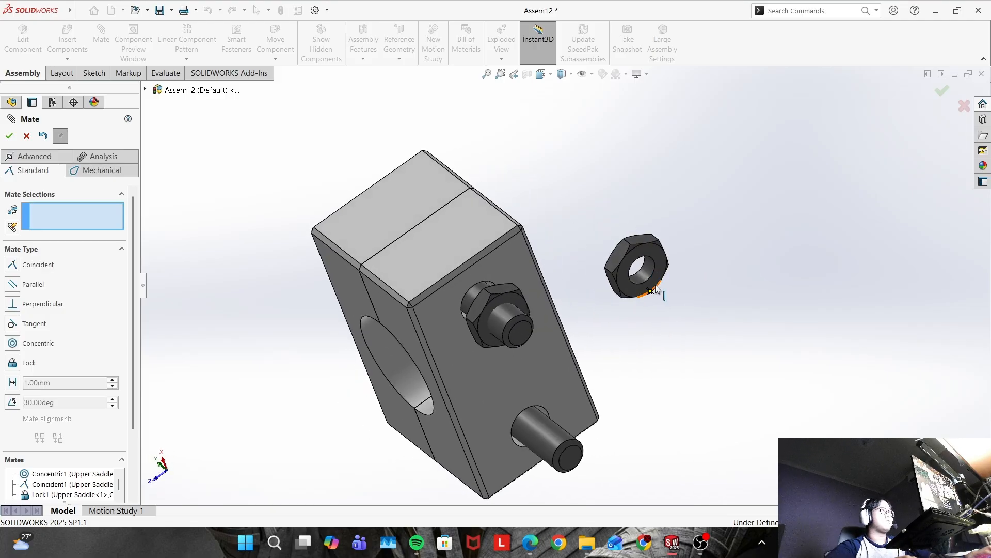
key("alt+Tab")
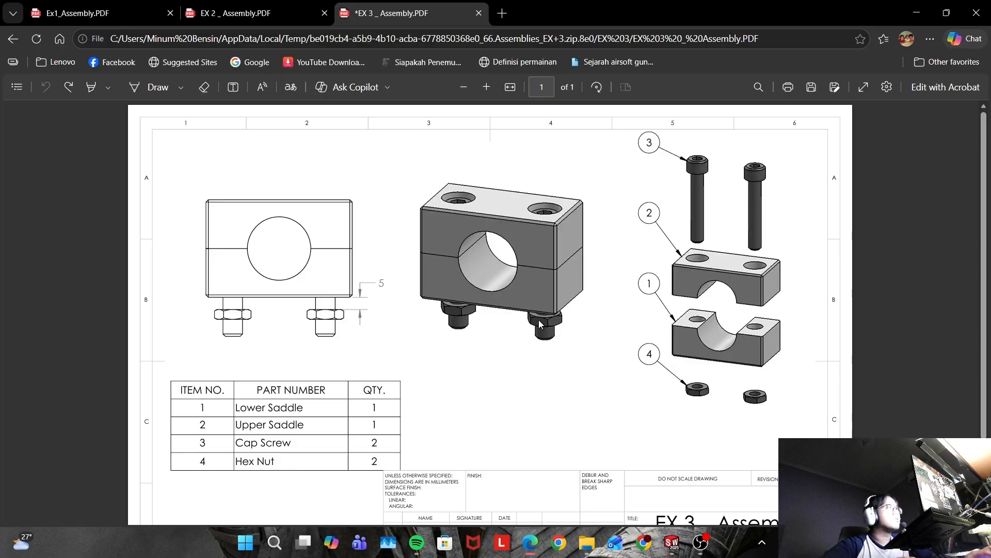
key("alt+Tab")
middle_click_drag(510, 336, 550, 319)
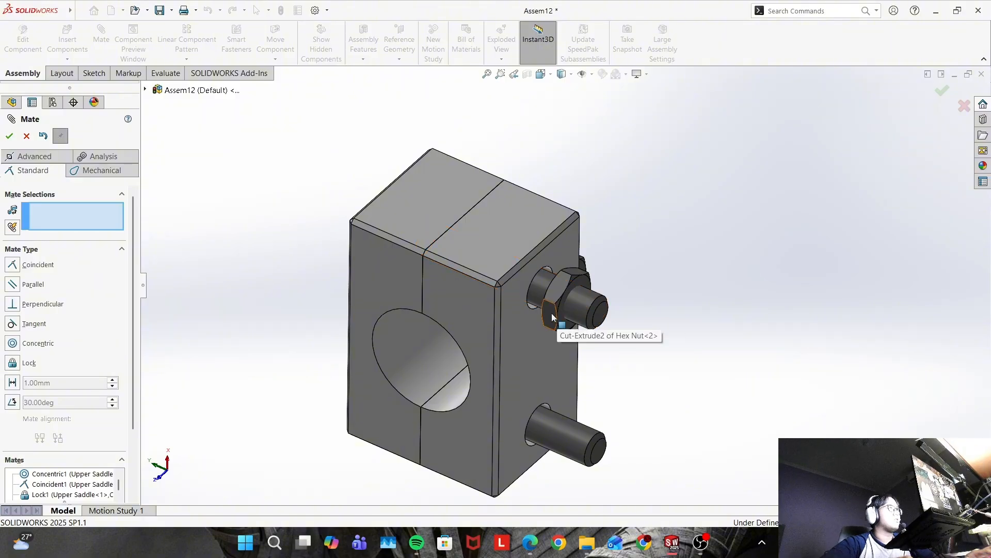
left_click(551, 316)
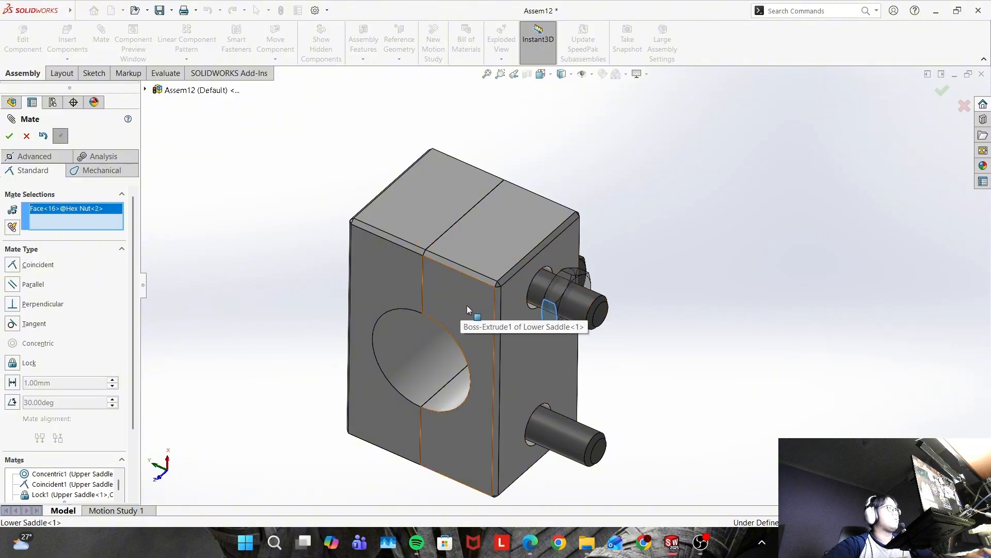
left_click(467, 309)
left_click(32, 284)
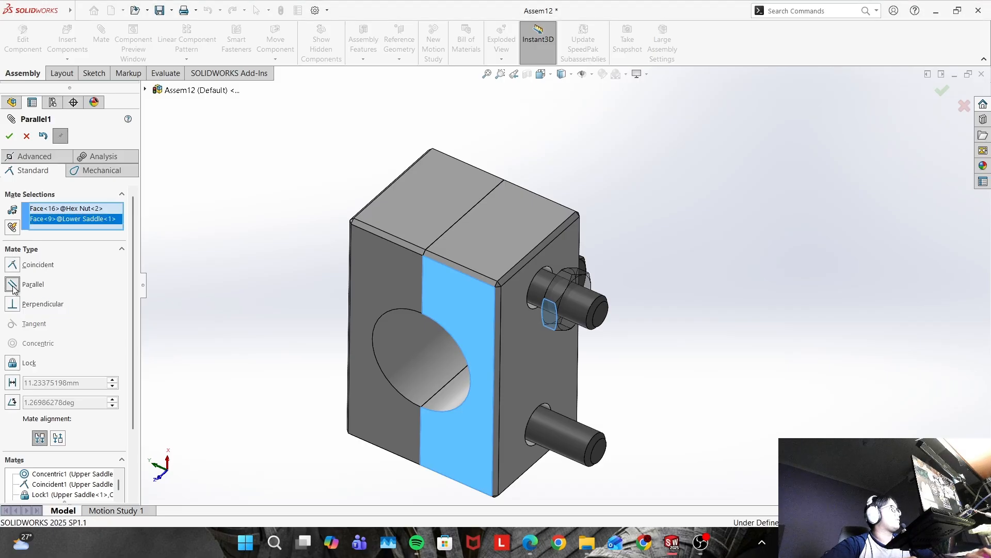
left_click(9, 136)
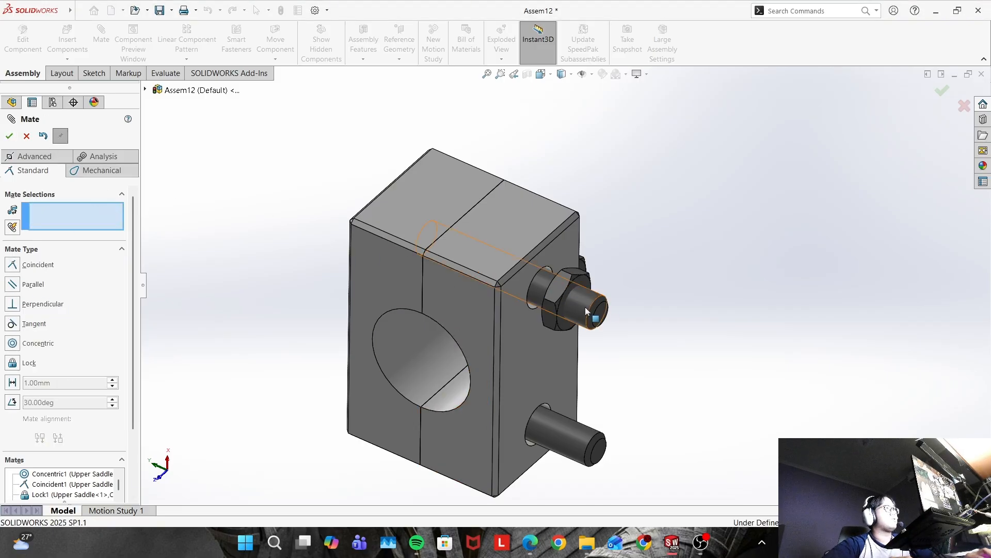
Mate the remaining Hex Nut's bore concentric with the other Cap Screw's shank
mouse_move(643, 289)
middle_mouse_down()
mouse_move(611, 239)
mouse_move(625, 294)
middle_mouse_up()
left_click(613, 294)
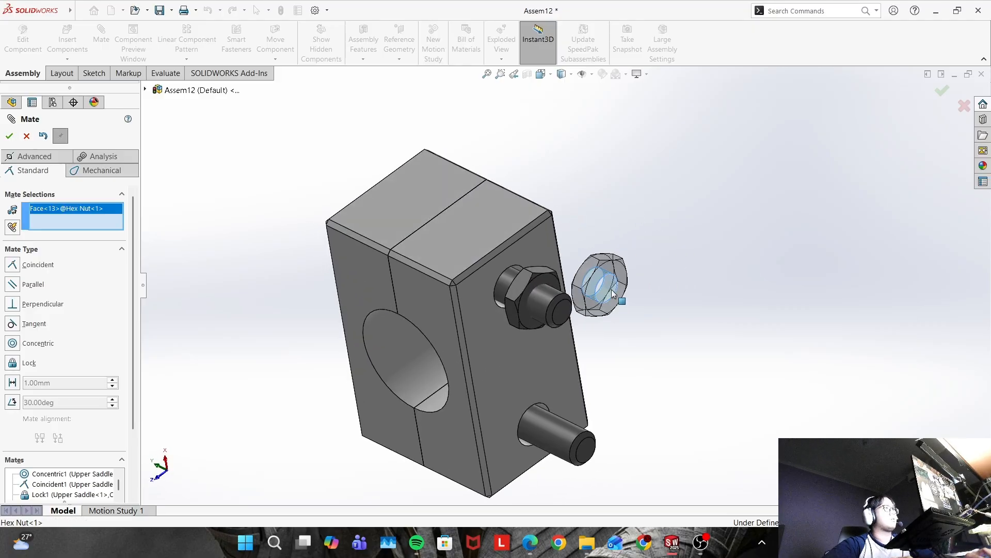
left_click(556, 435)
left_click(10, 136)
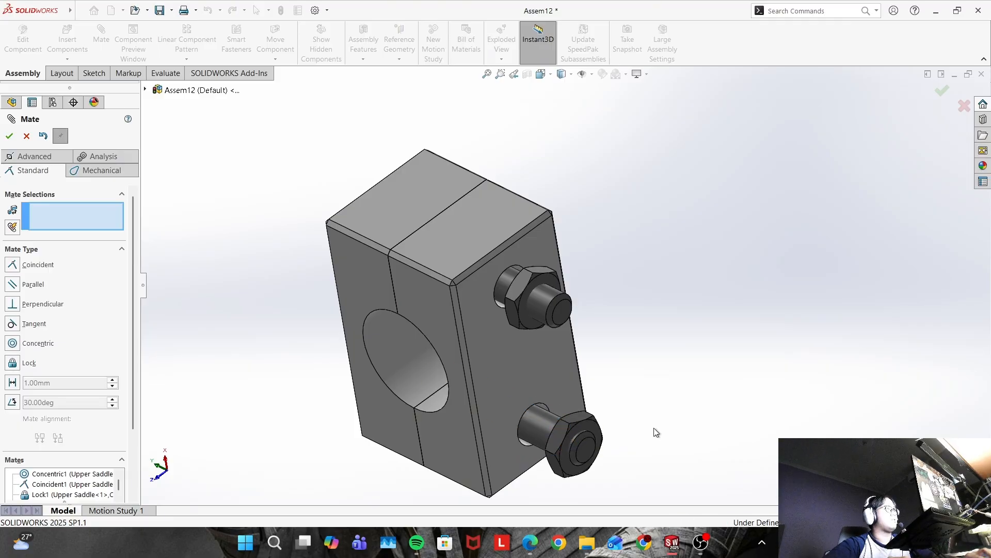
mouse_move(522, 441)
middle_mouse_down()
mouse_move(811, 437)
mouse_move(526, 443)
middle_mouse_up()
left_click(520, 443)
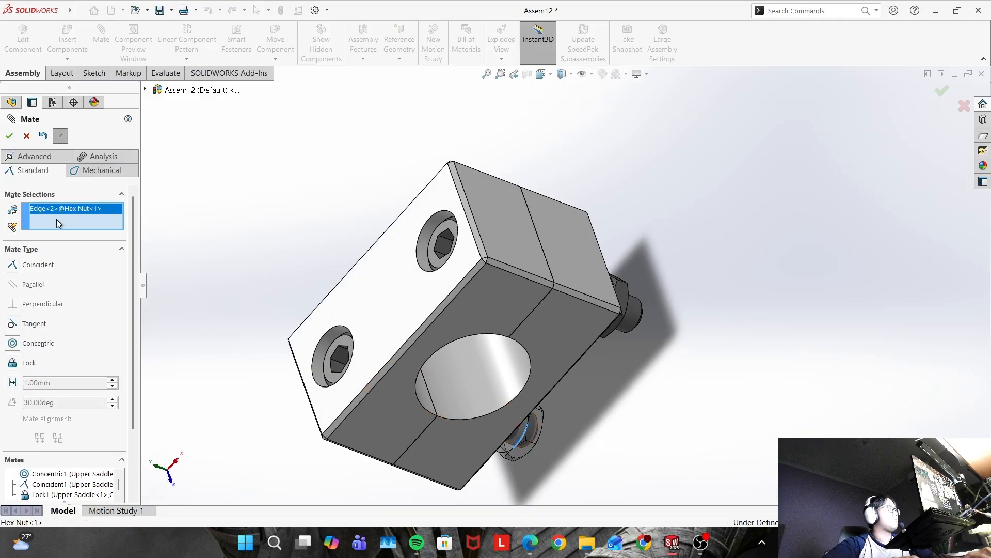
left_click(524, 436)
left_click(523, 438)
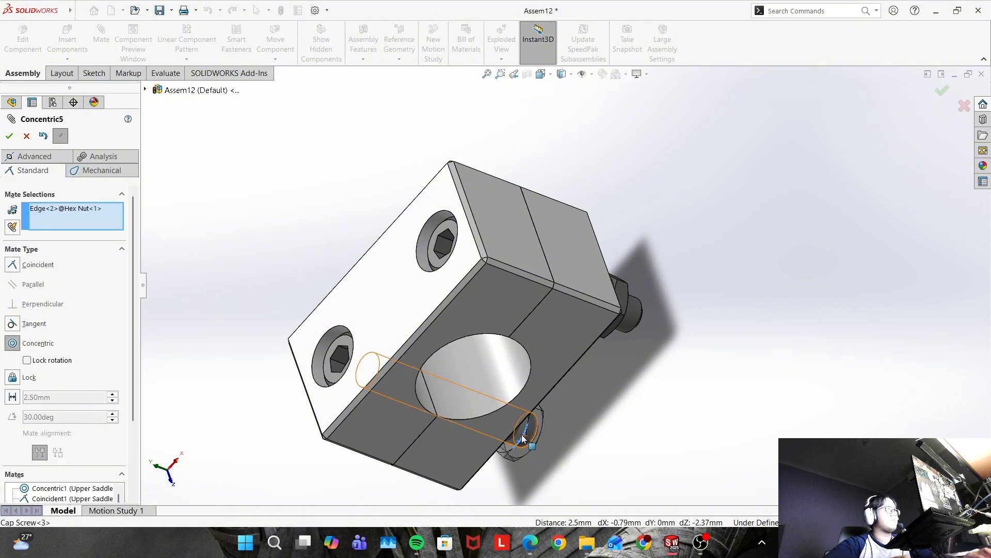
left_click(522, 442)
left_click(522, 441)
right_click(52, 206)
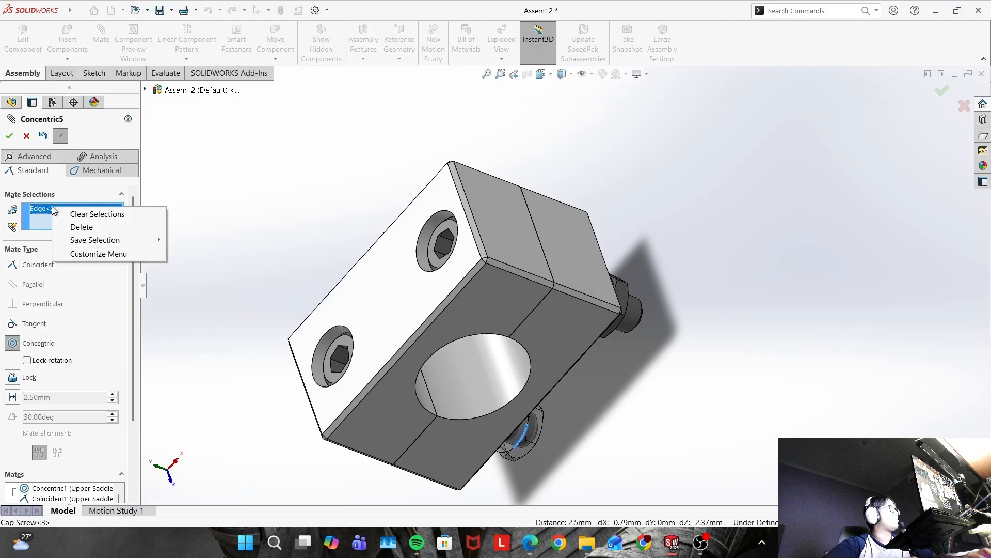
left_click(83, 227)
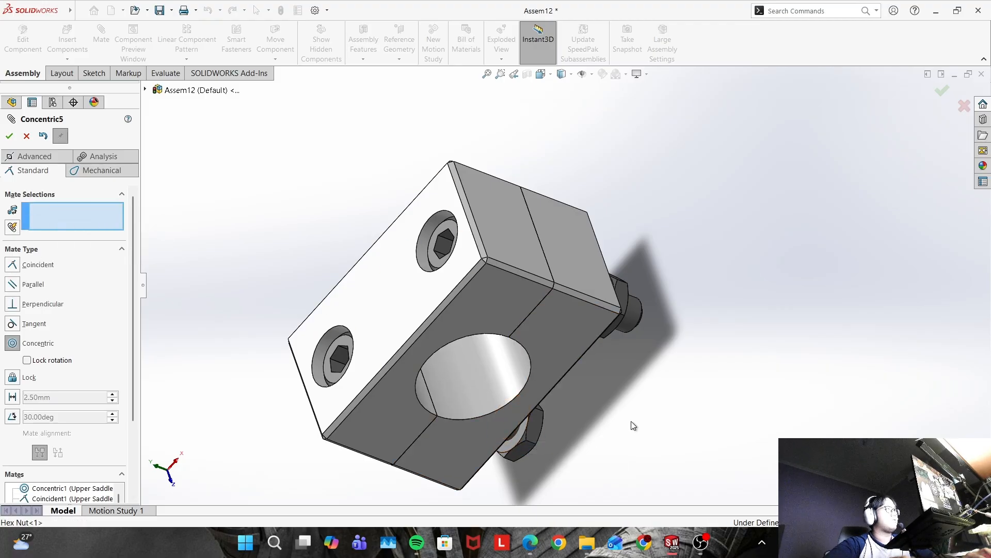
middle_click_drag(631, 420, 615, 411)
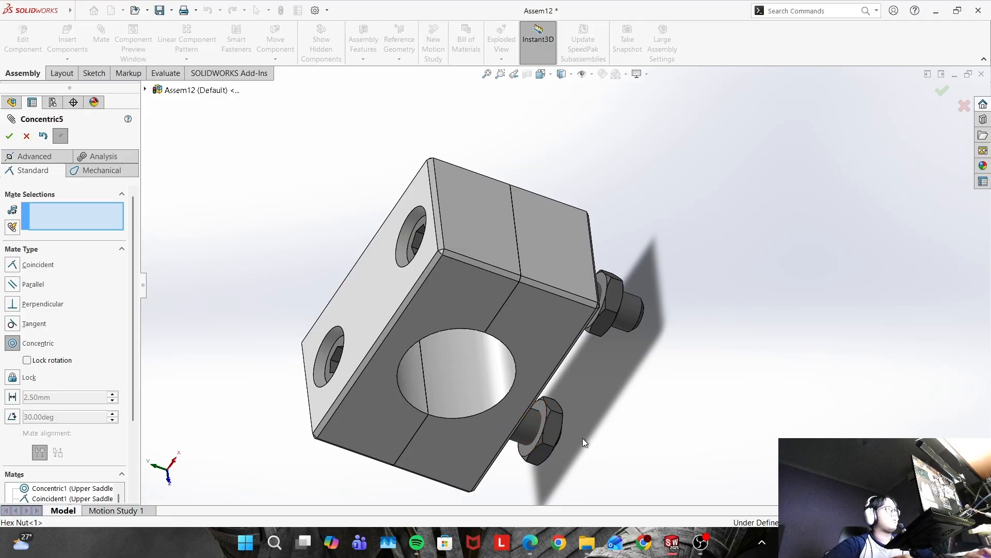
left_click(525, 451)
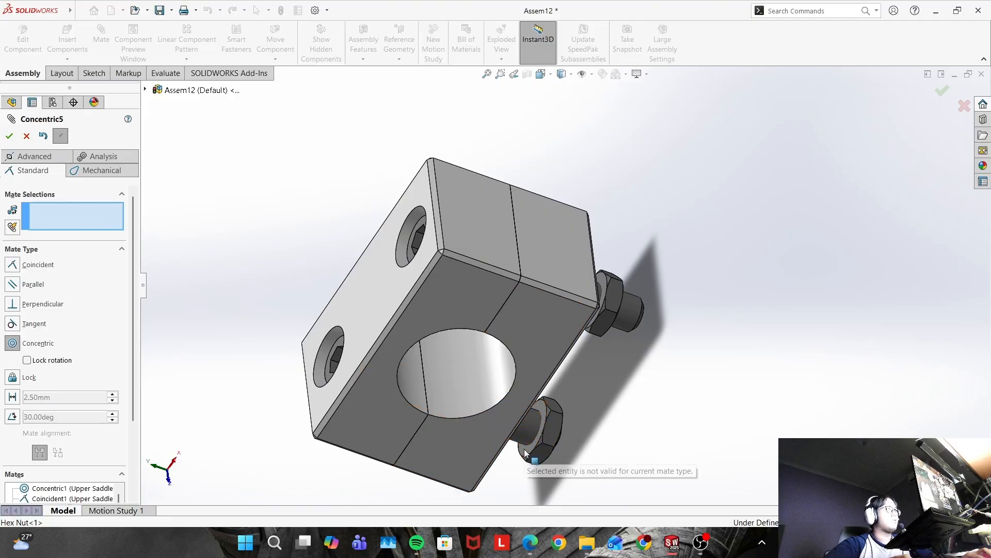
left_click(523, 429)
middle_click_drag(523, 429, 519, 453)
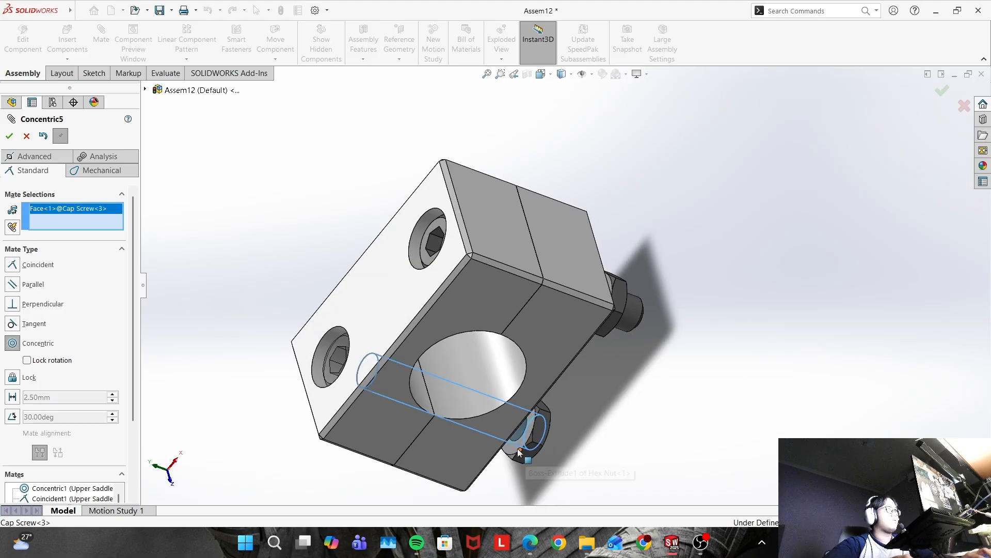
left_click(514, 452)
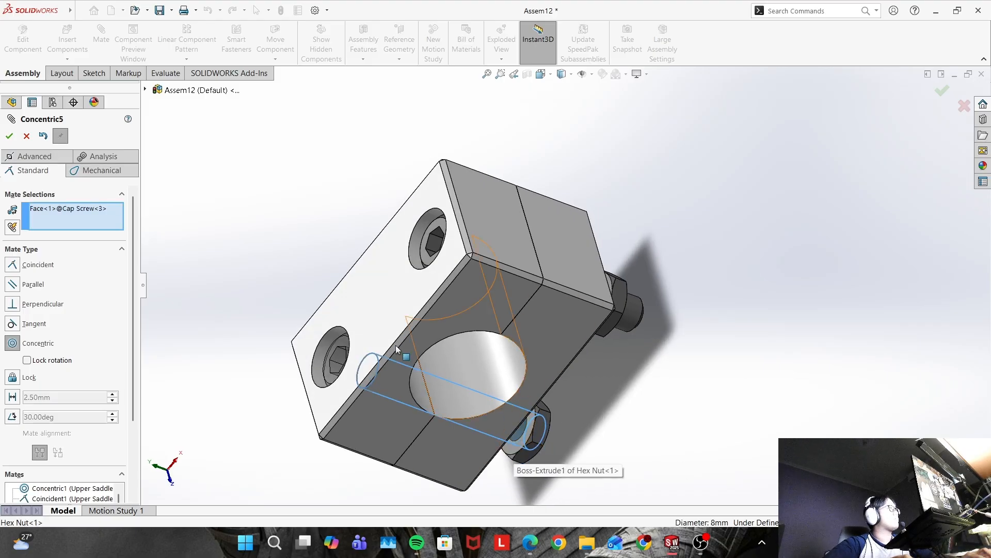
left_click(26, 137)
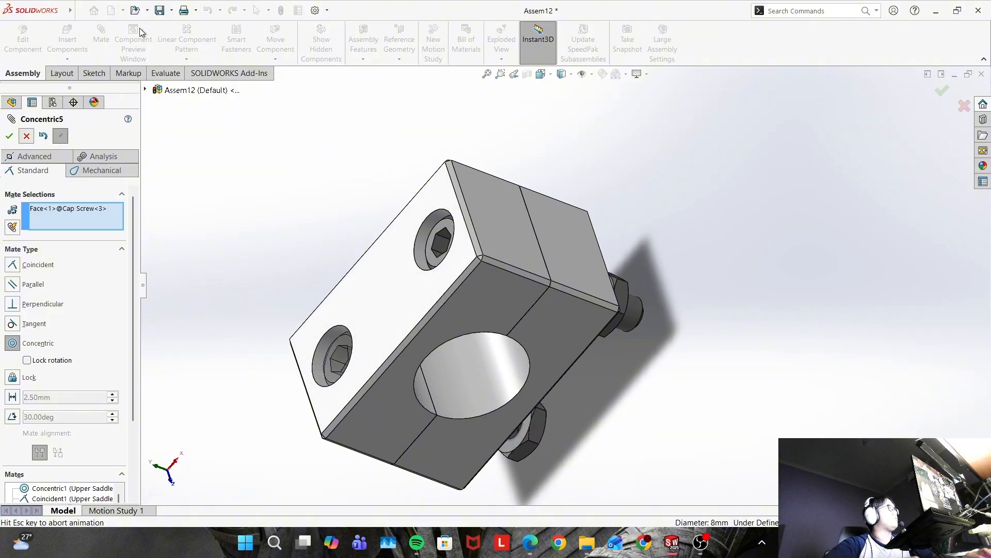
left_click(98, 61)
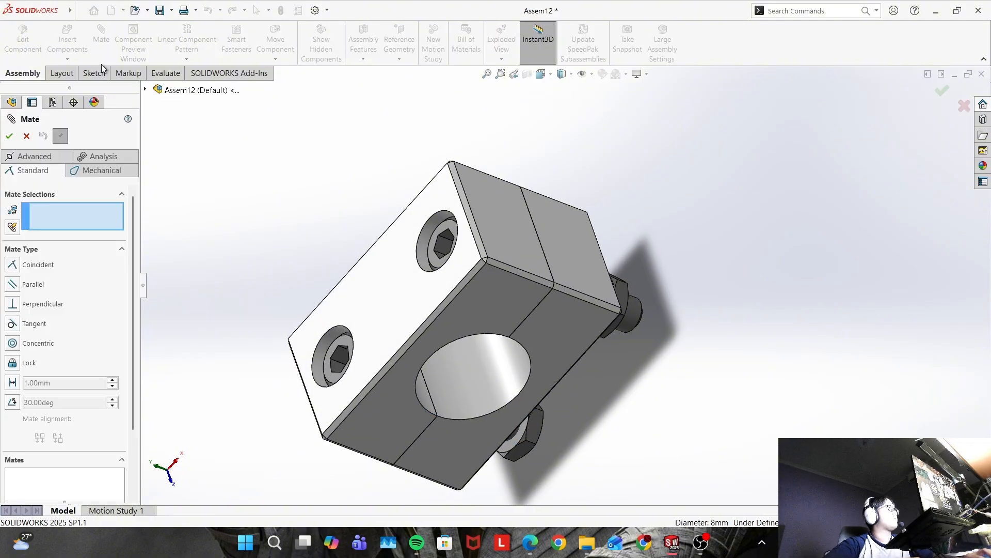
left_click(517, 441)
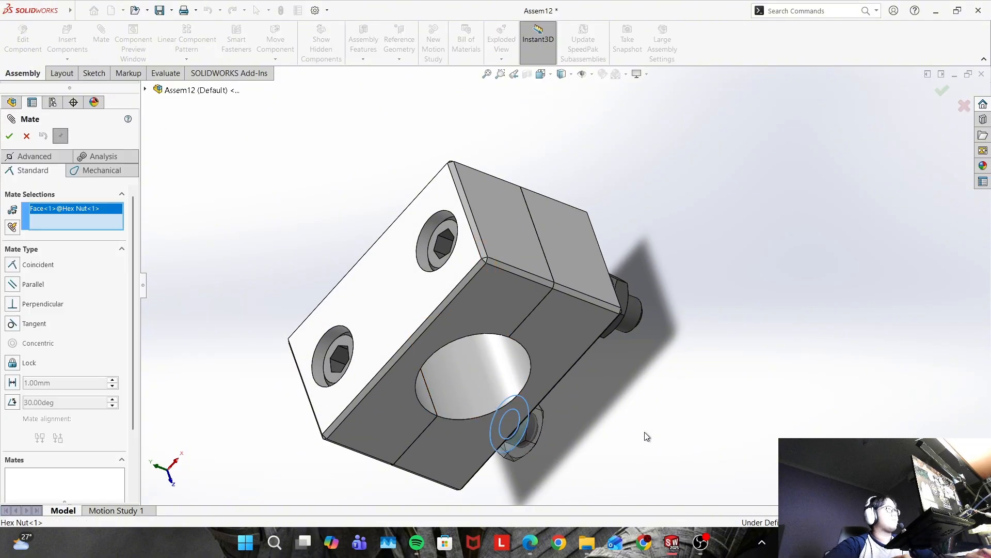
middle_click_drag(645, 432, 594, 433)
left_click(550, 416)
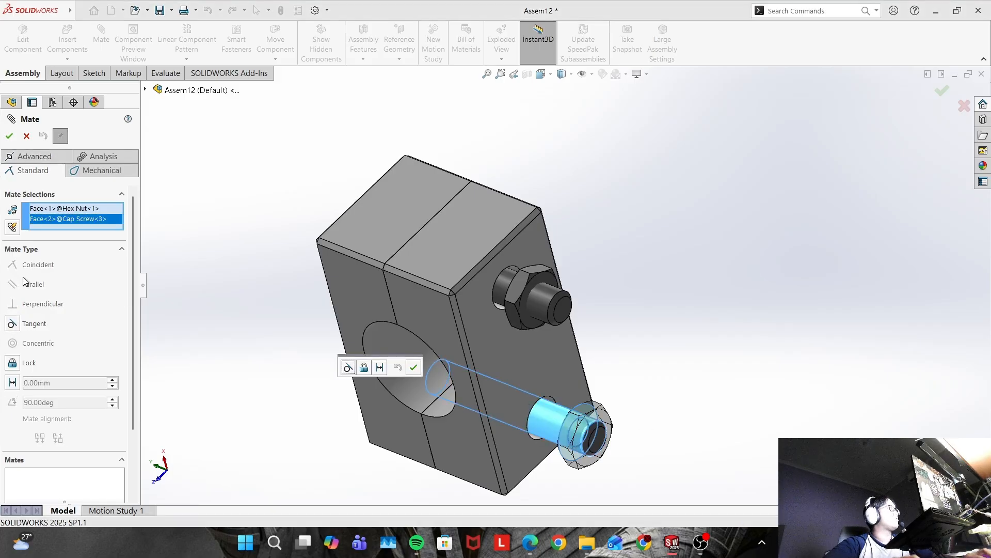
left_click(26, 137)
Add a 5 mm Distance mate between the Lower Saddle's underside and the facing side of the second Hex Nut
mouse_move(573, 427)
middle_mouse_down()
mouse_move(614, 420)
mouse_move(575, 426)
middle_mouse_up()
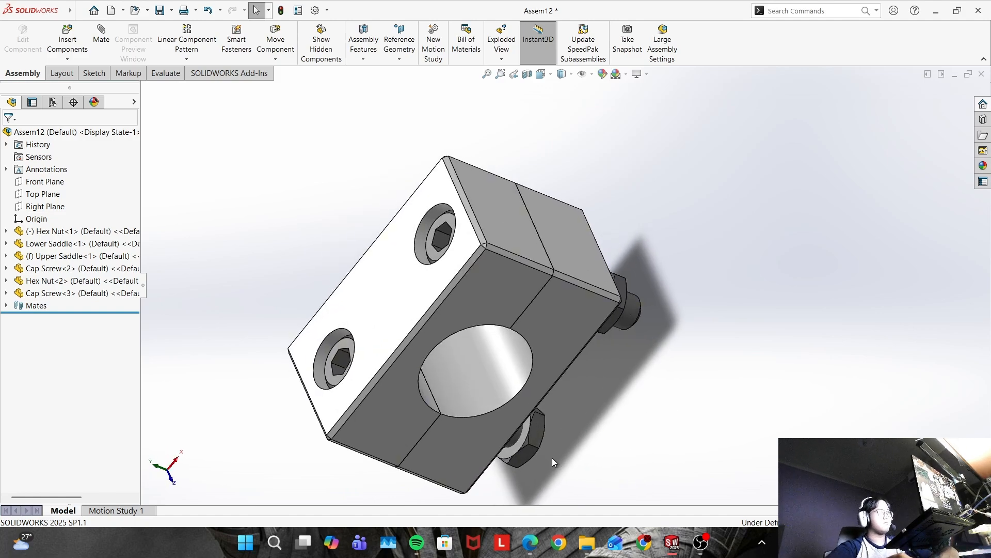
left_click(518, 445)
middle_click_drag(516, 385, 504, 385)
left_click(504, 386)
left_click(101, 36)
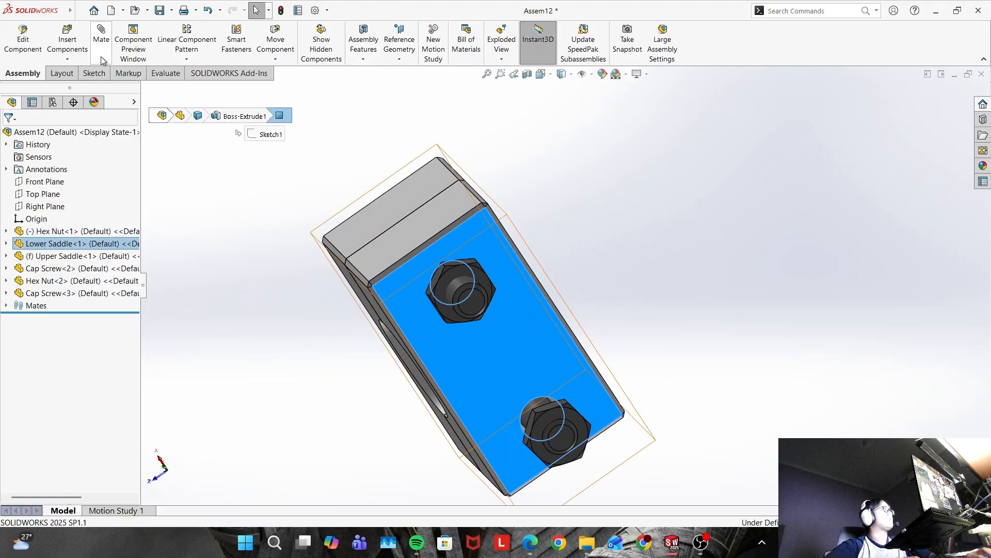
middle_click_drag(562, 383, 577, 435)
left_click(532, 440)
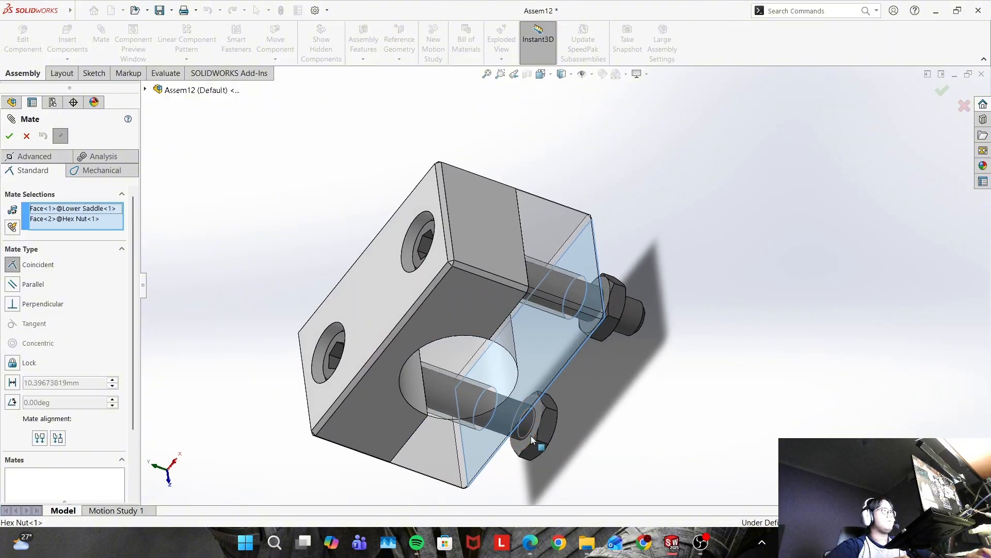
type("5")
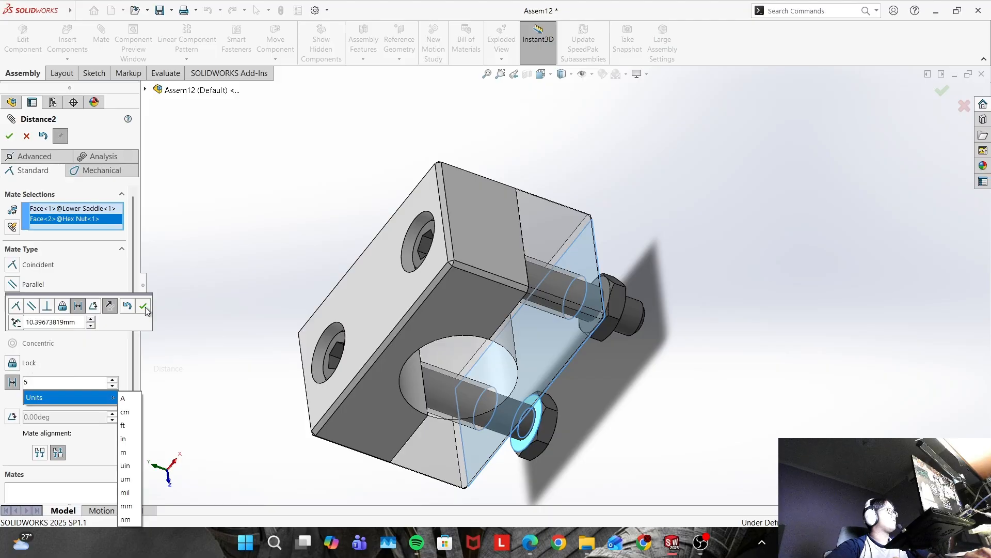
key("Return")
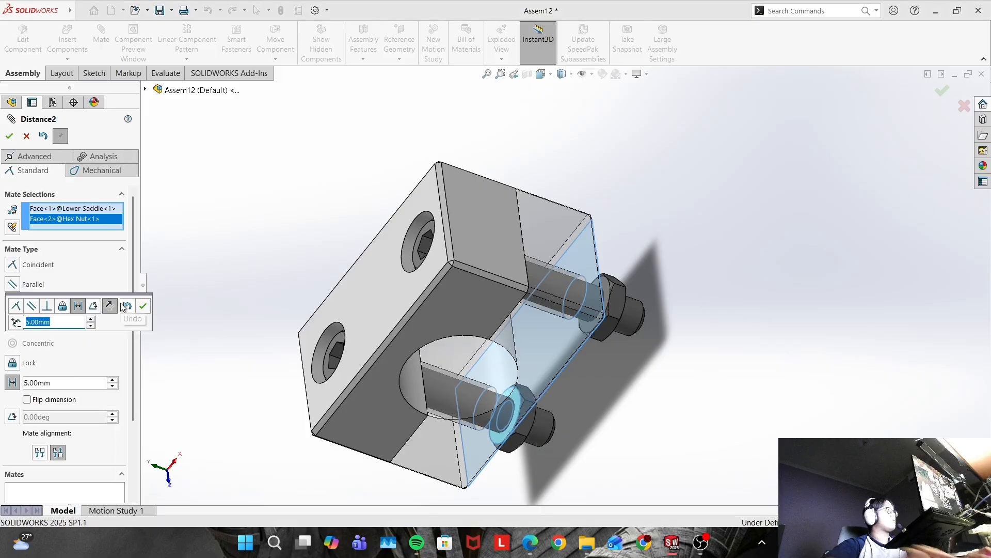
left_click(142, 305)
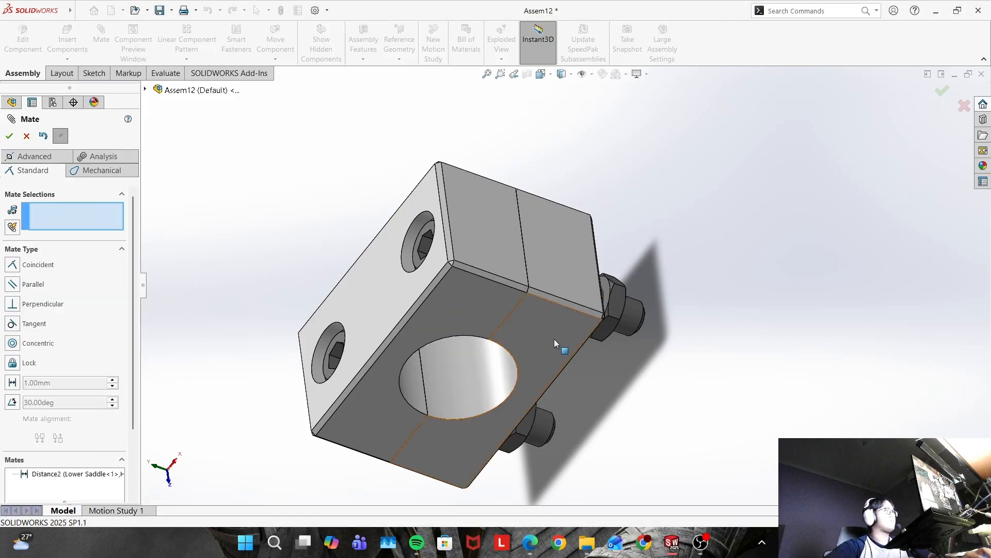
Mate a flat of the second Hex Nut parallel to the Lower Saddle's side face with the bore opening
middle_click_drag(554, 339, 611, 413)
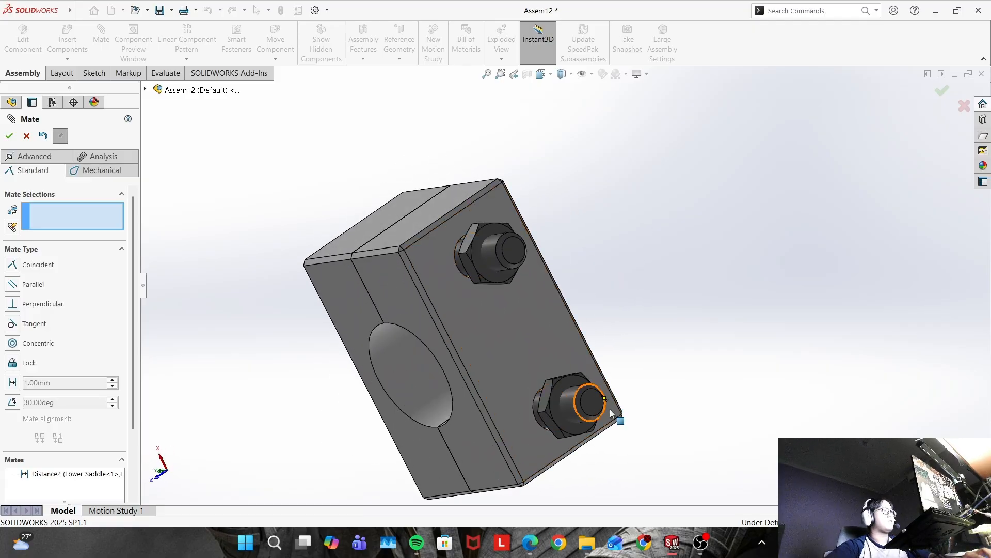
left_click(546, 408)
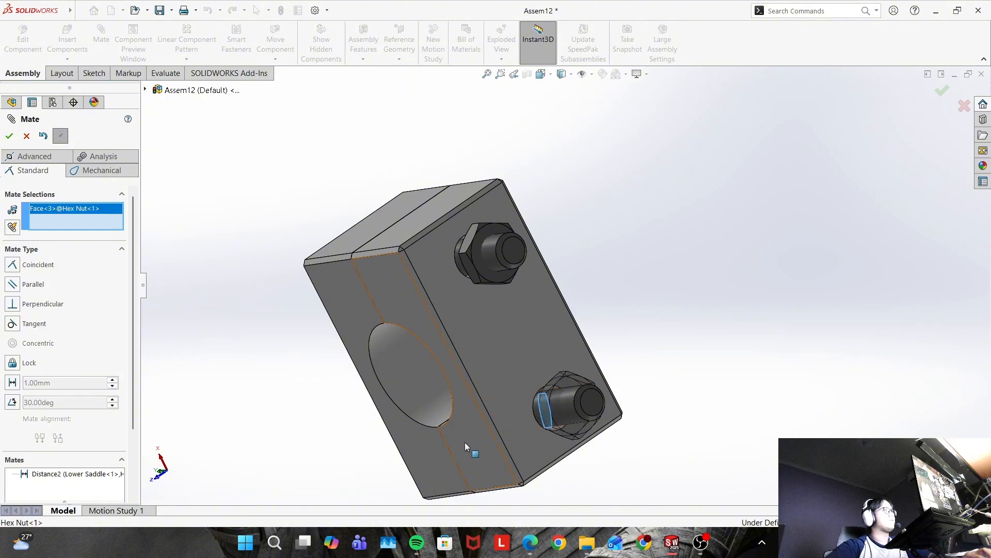
left_click(465, 442)
left_click(13, 284)
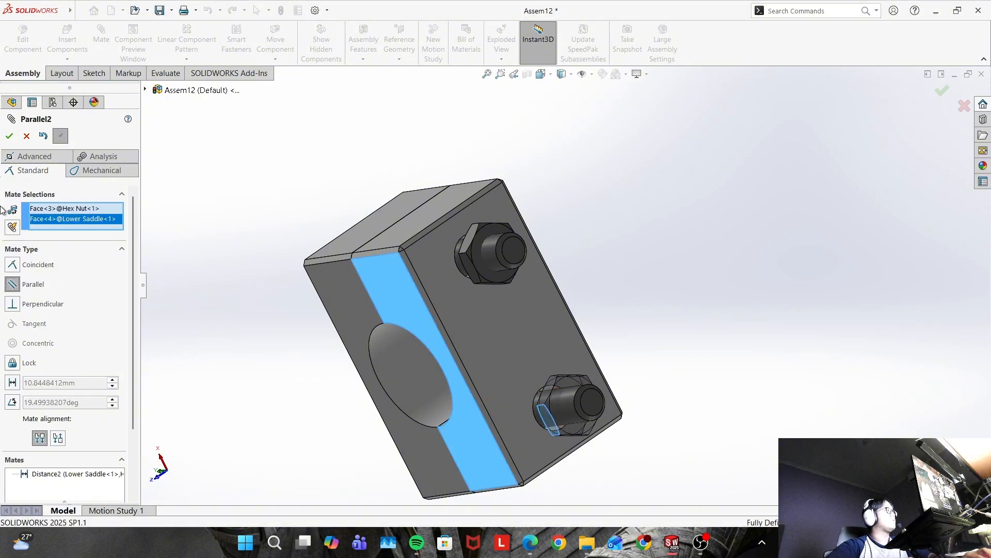
left_click(10, 136)
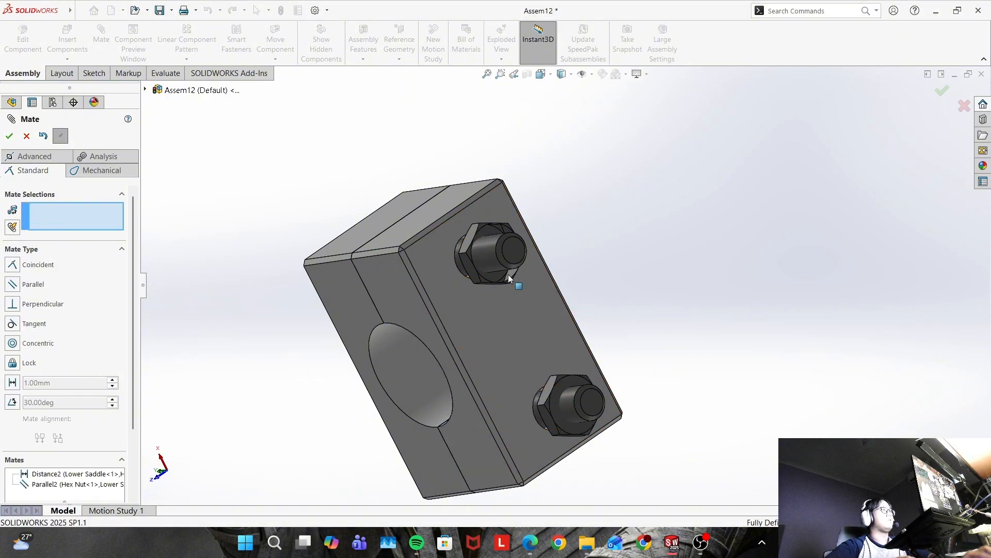
Compare the saddle clamp assembly in isometric view with the EX 3 drawing in the PDF viewer
key("alt+Tab")
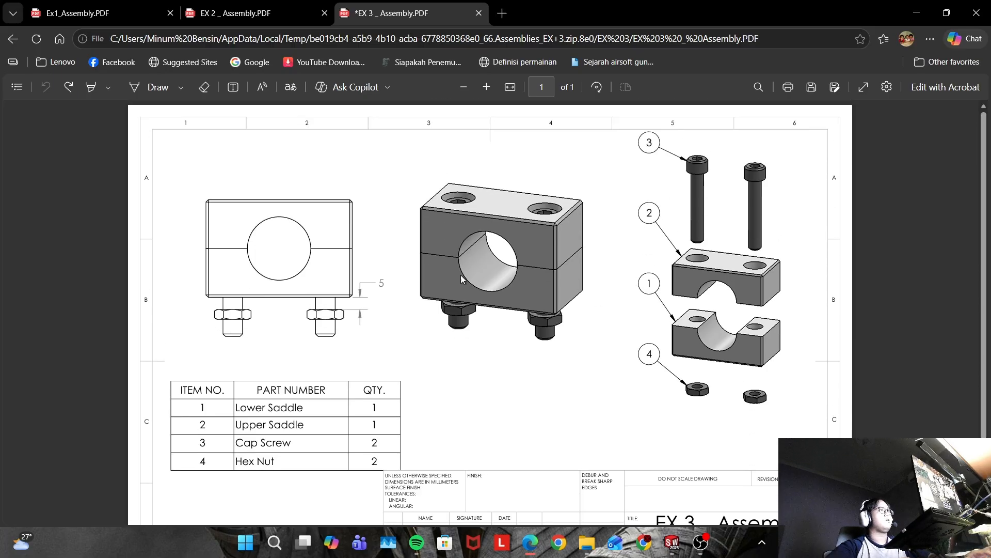
scroll(491, 326, "down", 2)
key("alt+Tab")
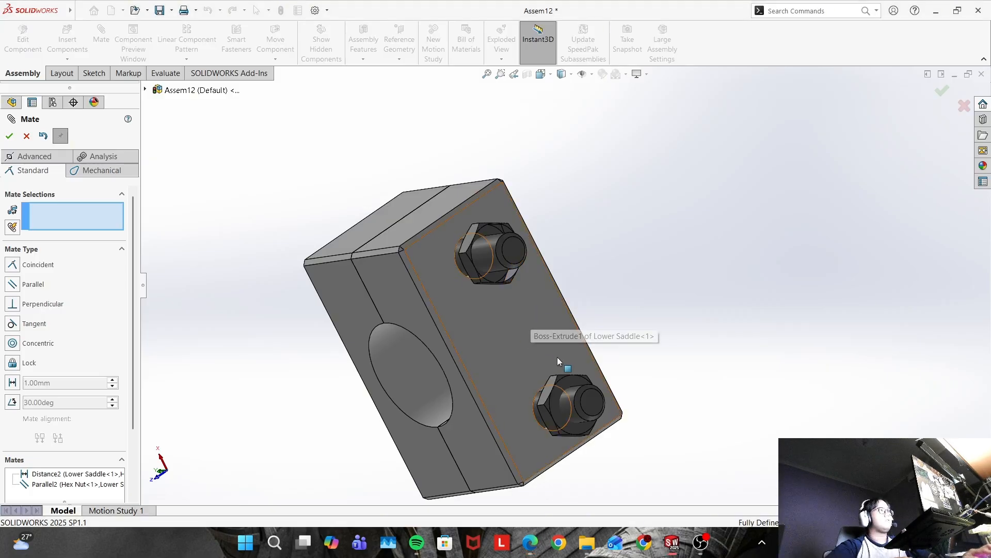
middle_click_drag(557, 357, 456, 251)
middle_click_drag(466, 394, 439, 336)
key("space")
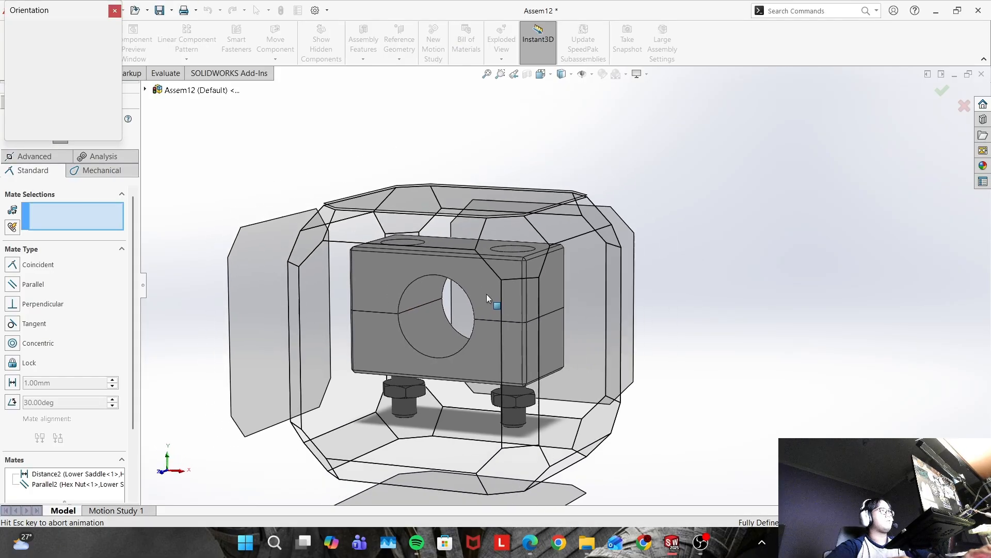
left_click(469, 278)
middle_click_drag(630, 251, 603, 237)
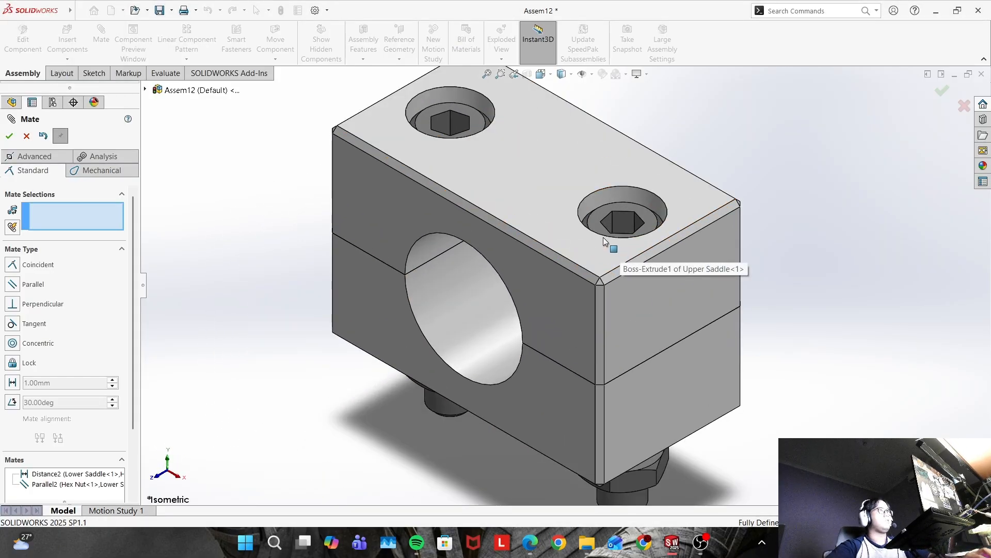
key("alt+Tab")
scroll(503, 207, "up", 2, "ctrl")
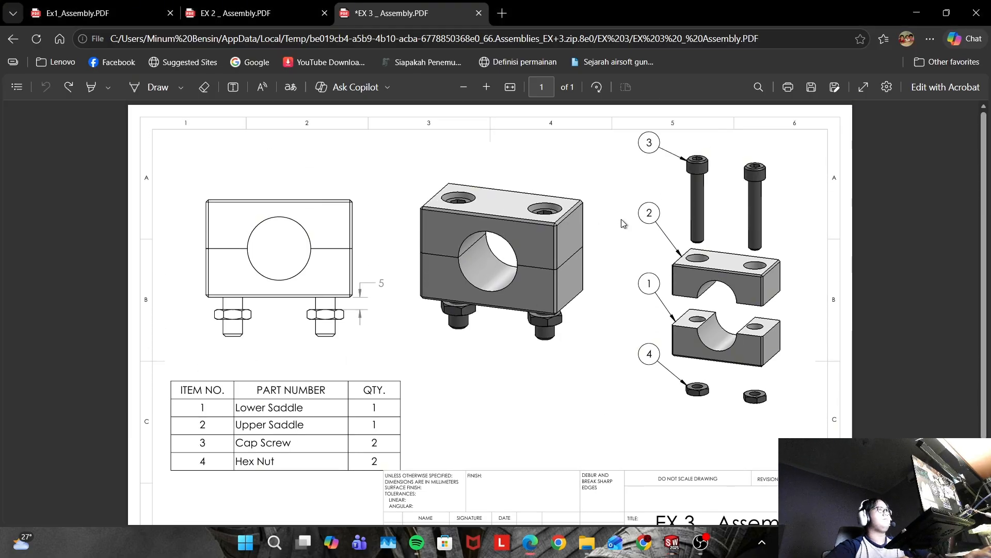
key("alt+Tab")
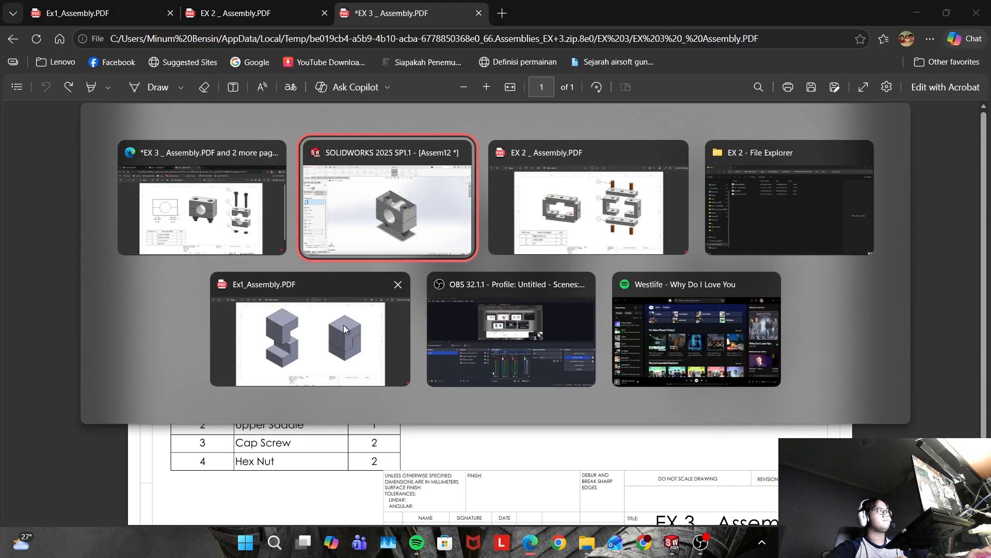
left_click(479, 333)
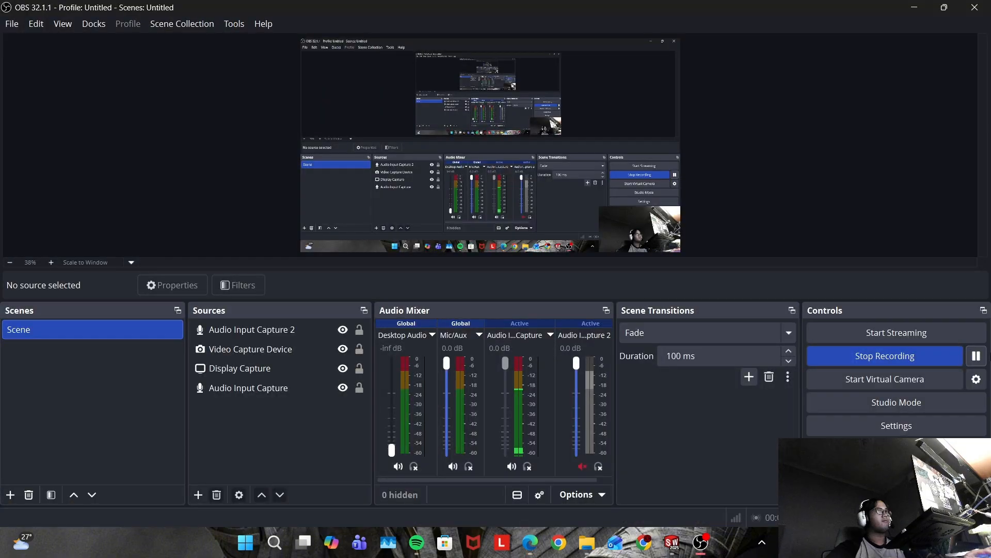
left_click(976, 354)
key("alt+Tab")
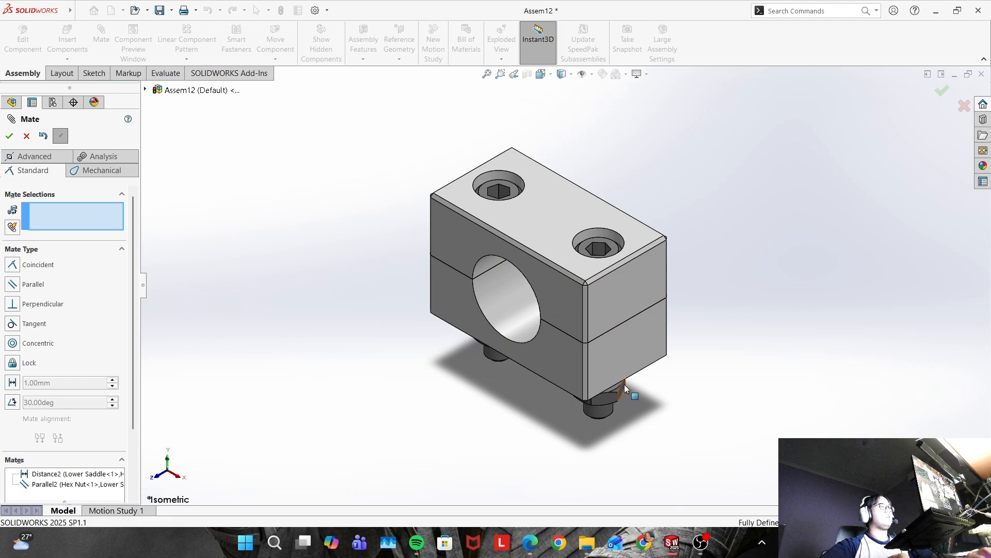
middle_click_drag(696, 394, 703, 356)
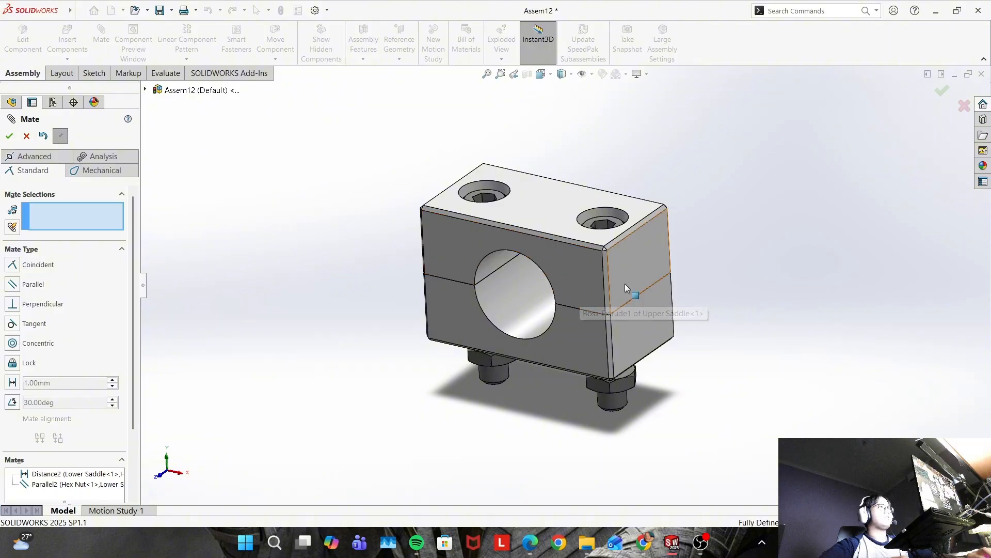
middle_click_drag(581, 403, 562, 290)
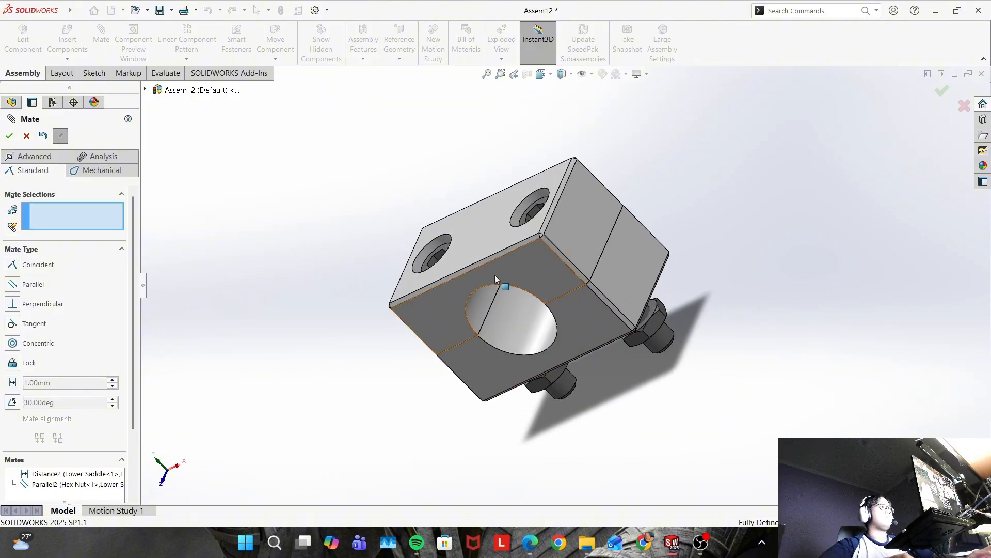
mouse_move(673, 542)
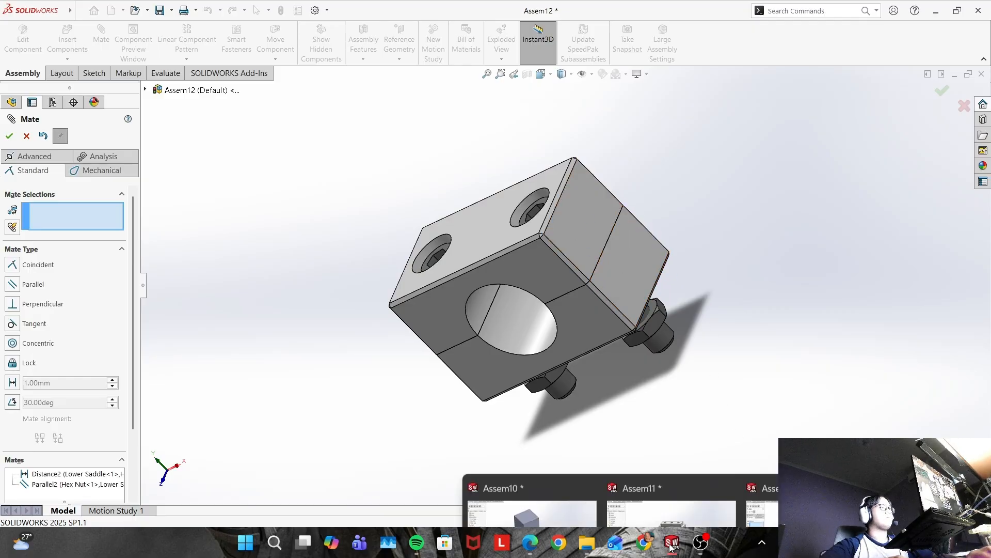